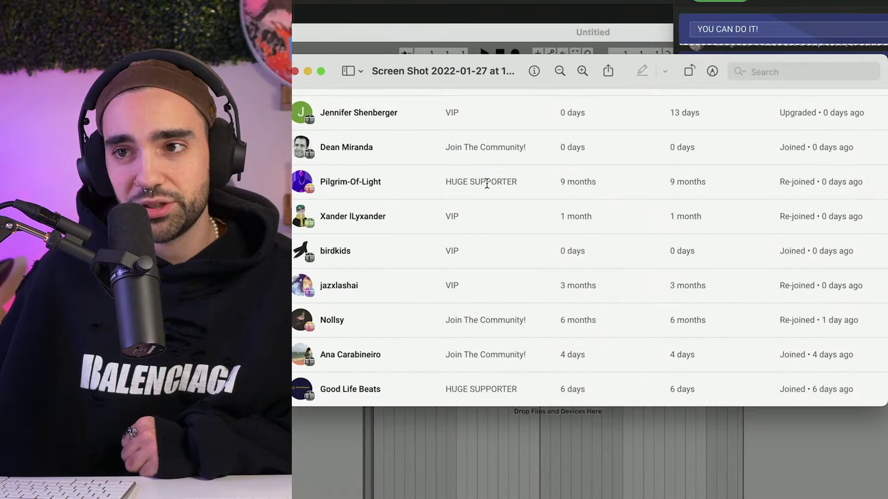
# - Look through the member list in the open screenshot and close its window
pyautogui.moveTo(338, 216); pyautogui.dragTo(540, 204)
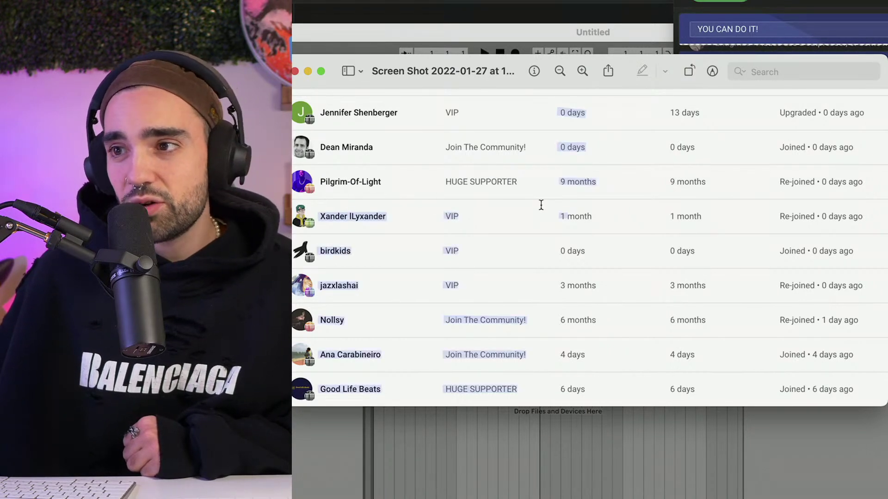
pyautogui.click(408, 249)
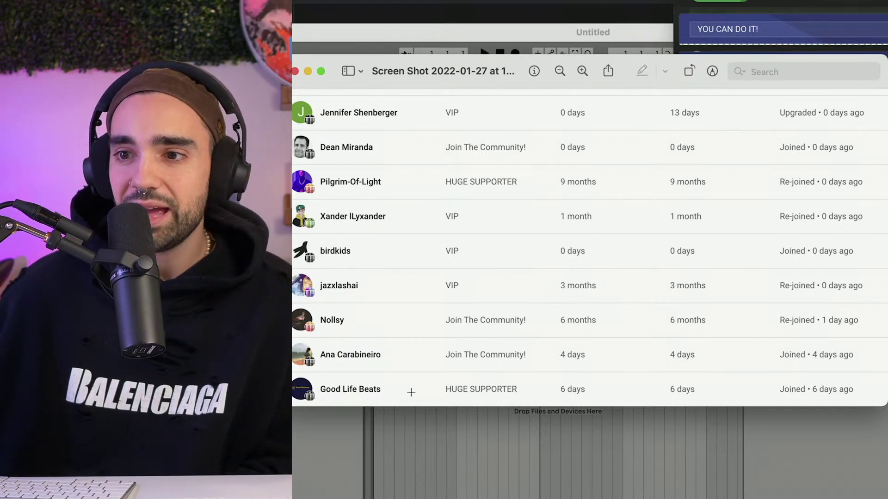
pyautogui.moveTo(329, 389); pyautogui.dragTo(578, 386)
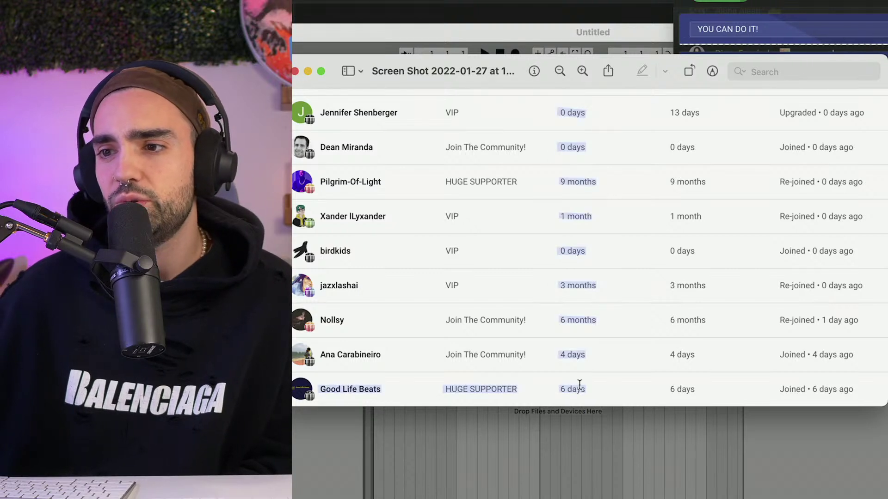
pyautogui.click(499, 392)
pyautogui.moveTo(491, 389); pyautogui.dragTo(659, 382)
pyautogui.click(674, 384)
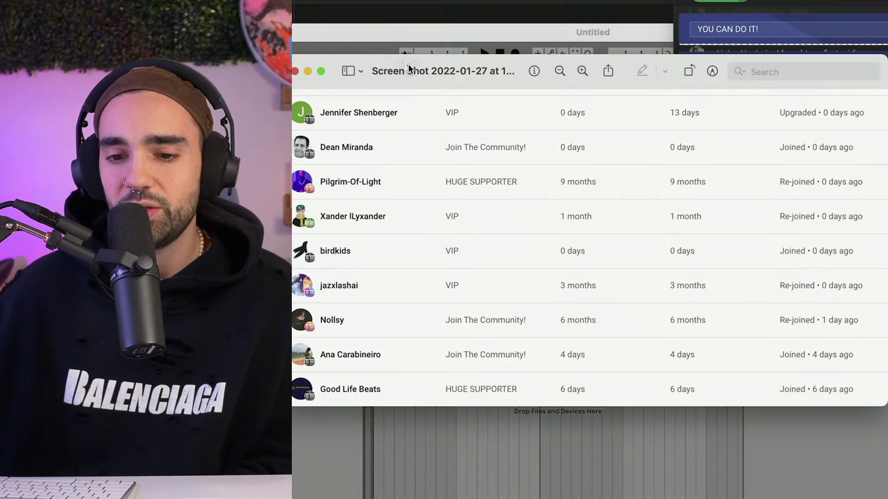
pyautogui.moveTo(367, 58); pyautogui.dragTo(396, 62)
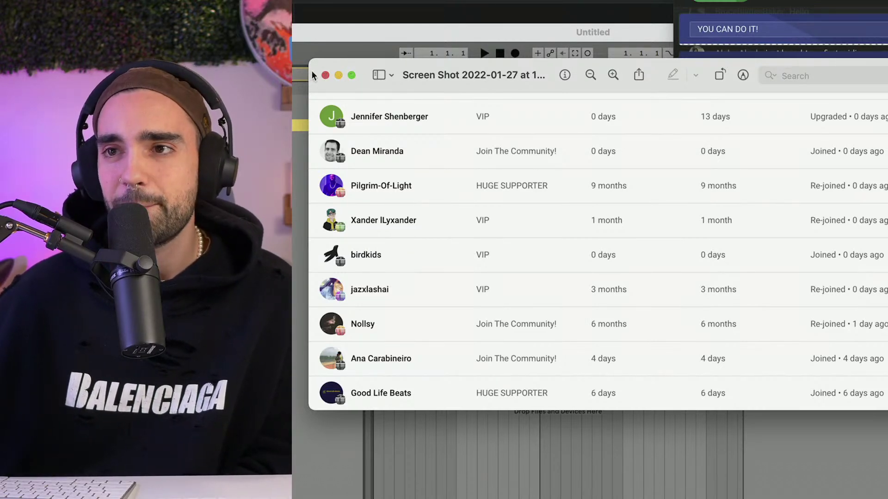
pyautogui.click(325, 74)
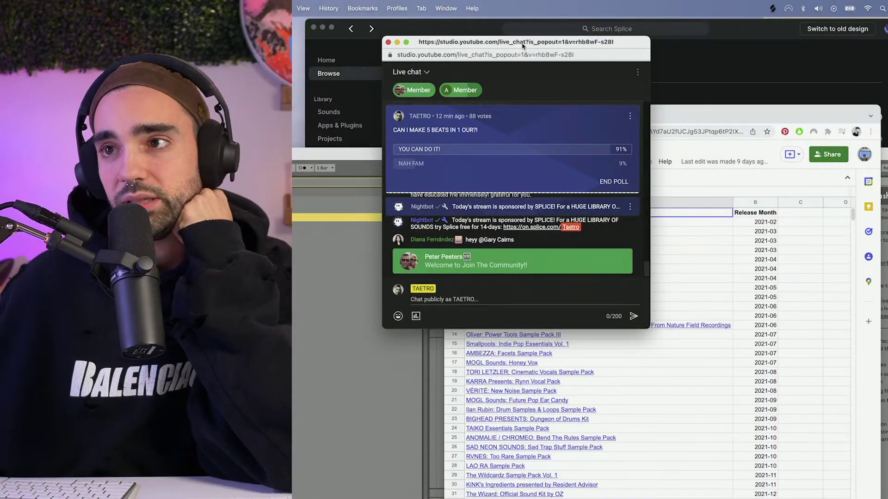
# - Read back through the earlier messages in the live chat window
pyautogui.moveTo(521, 45); pyautogui.dragTo(543, 49)
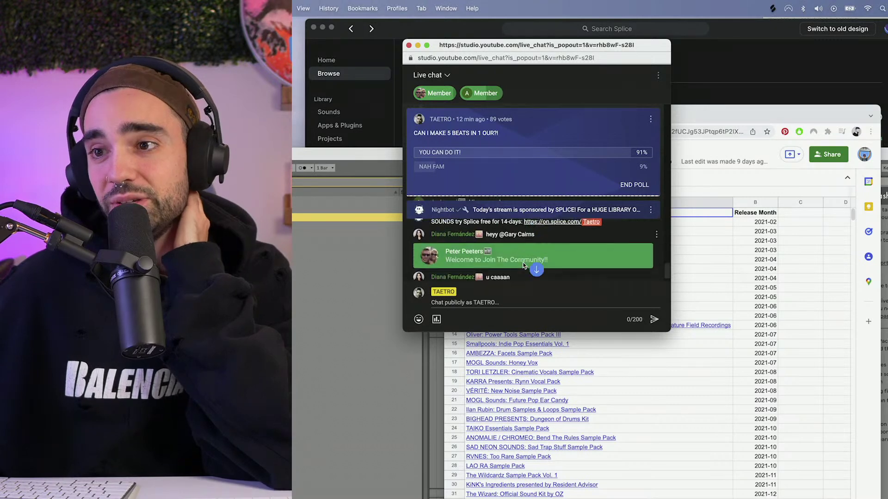
pyautogui.scroll(3, 524, 265)
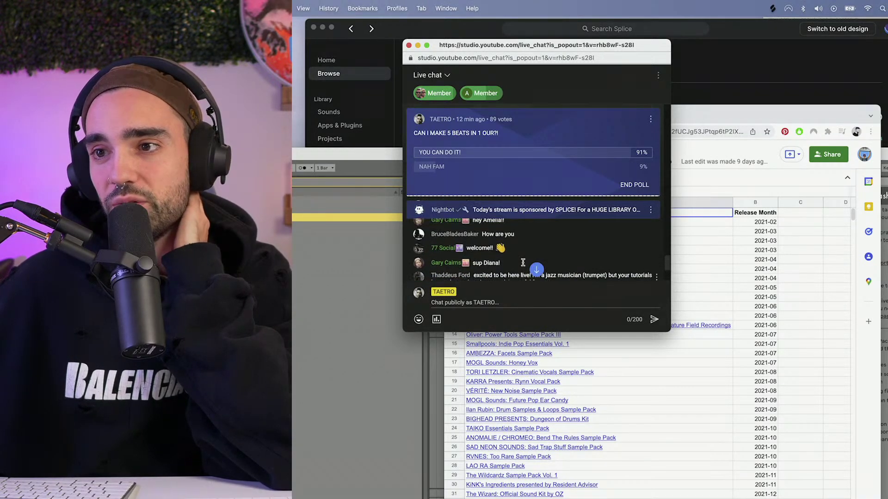
pyautogui.scroll(-1, 523, 263)
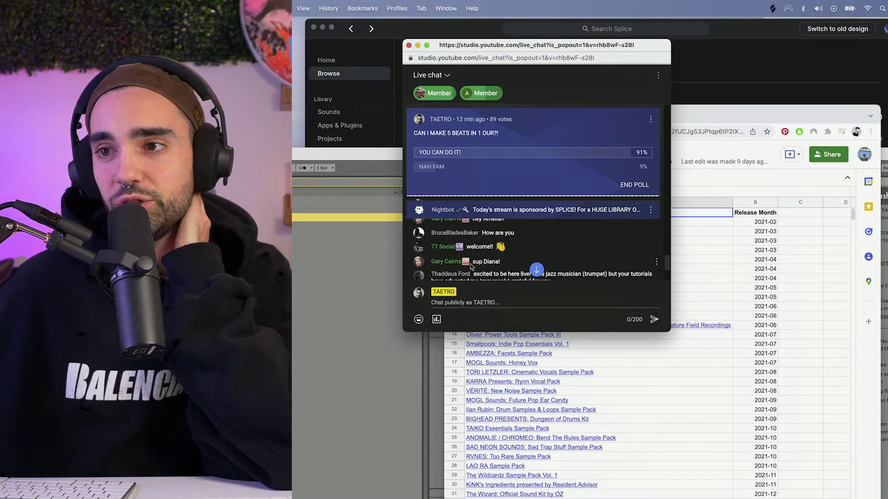
pyautogui.scroll(1, 468, 266)
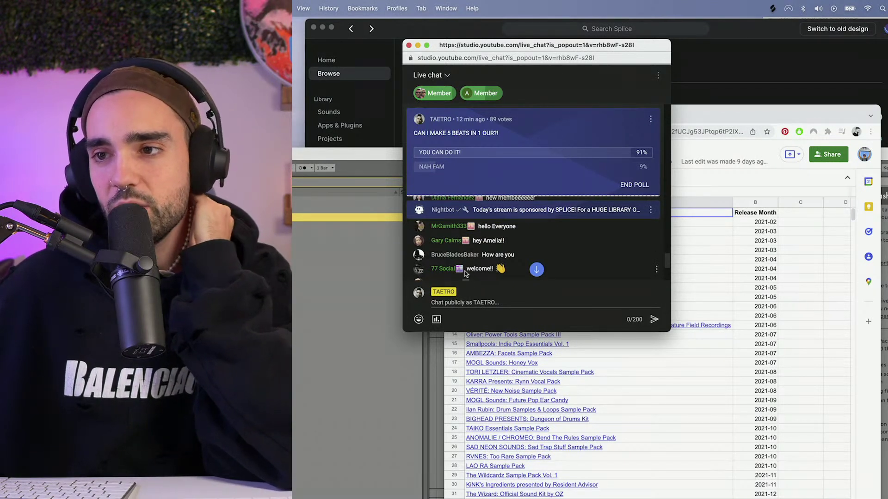
pyautogui.scroll(-5, 457, 270)
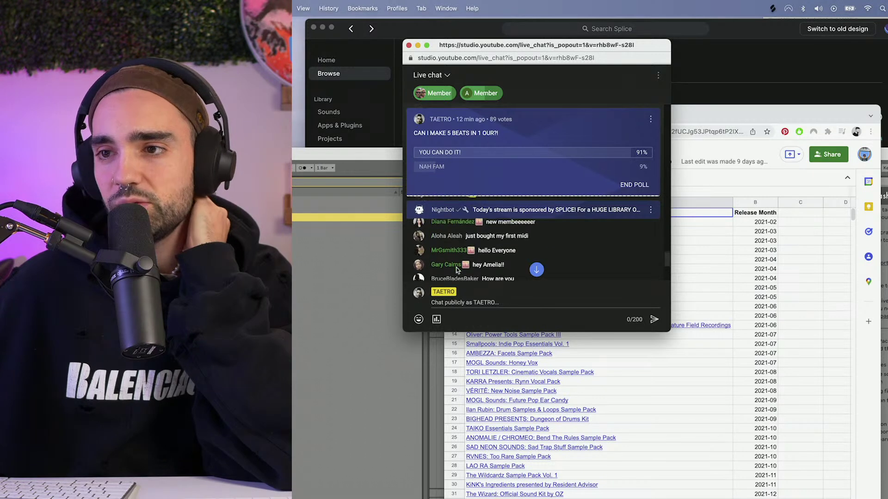
pyautogui.scroll(3, 457, 270)
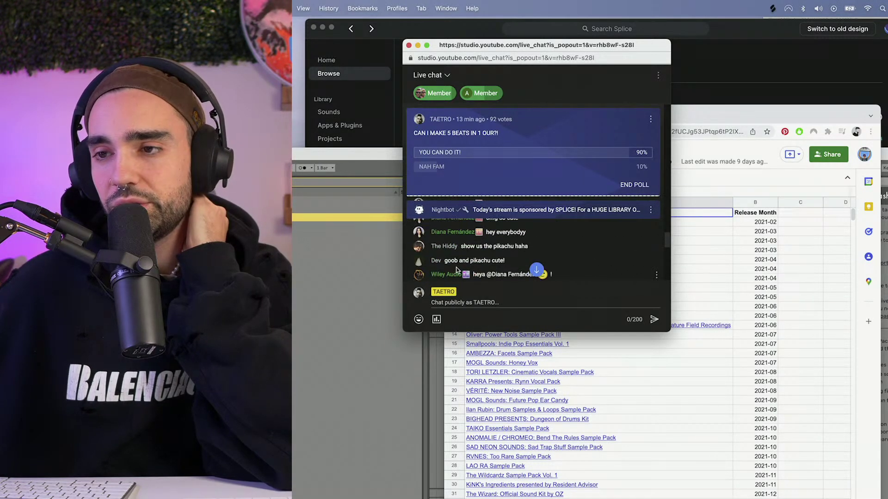
pyautogui.scroll(-4, 457, 270)
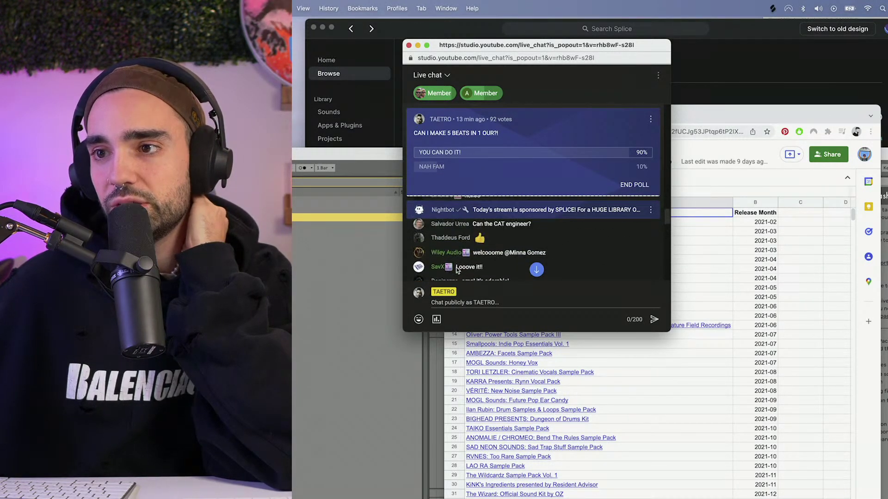
pyautogui.scroll(4, 457, 269)
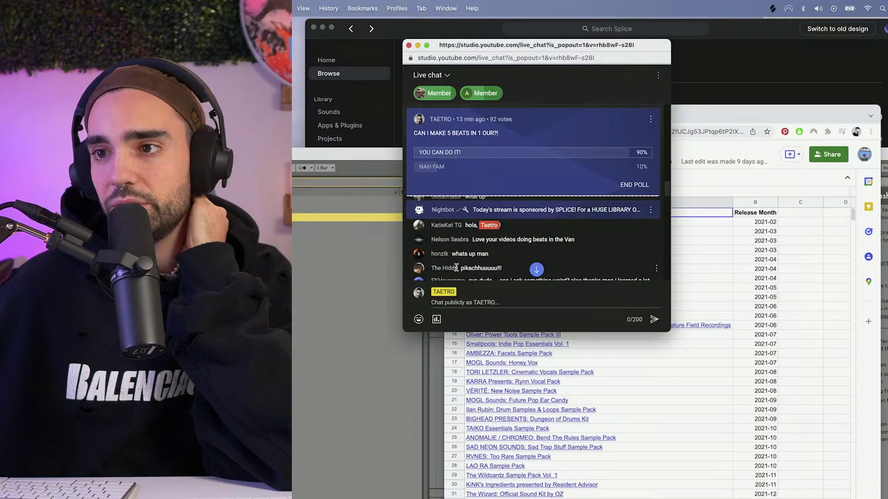
pyautogui.scroll(-3, 457, 270)
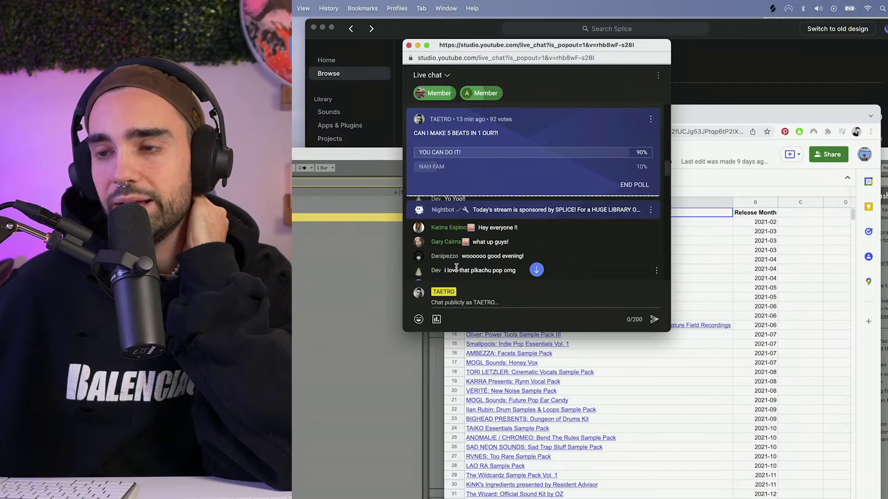
pyautogui.scroll(-3, 455, 270)
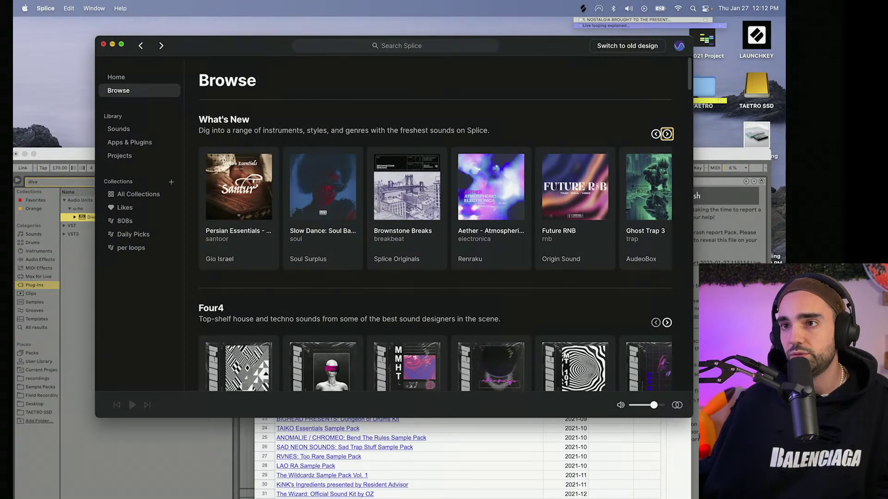
# - Switch to Splice, zoom its window to fill the screen, browse the featured packs and open Ghost Trap 3
pyautogui.moveTo(122, 46)
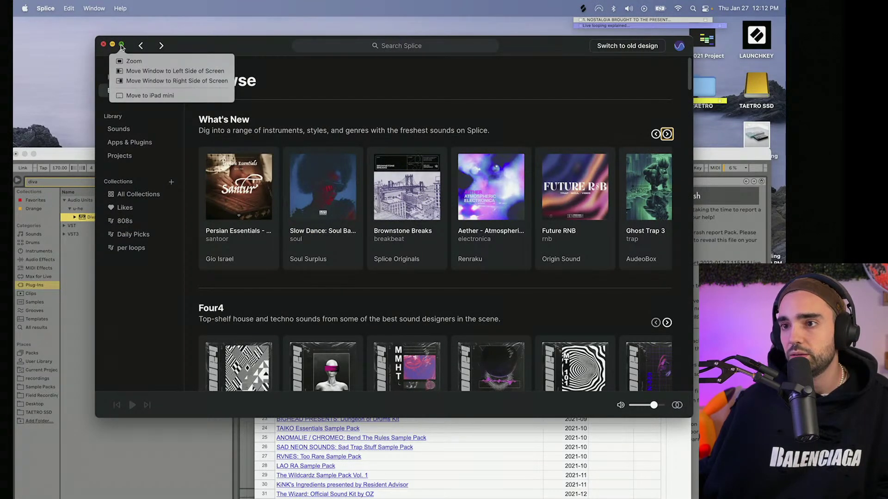
pyautogui.click(134, 60)
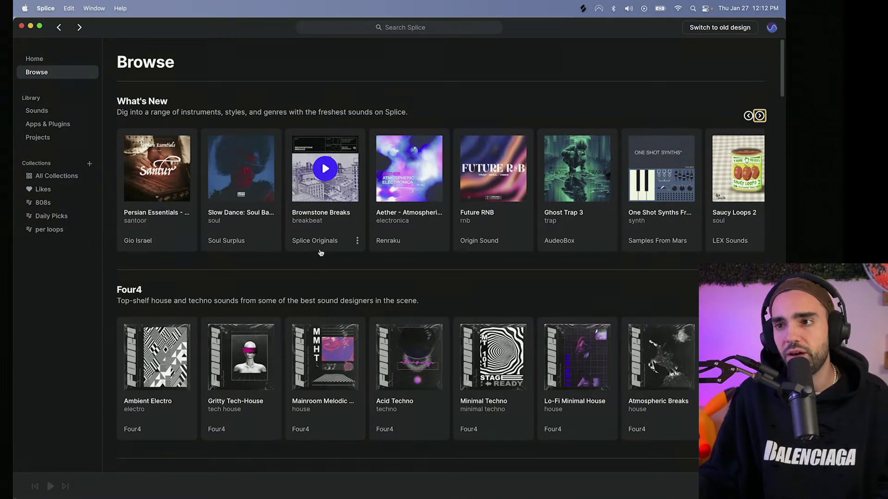
pyautogui.scroll(-7, 268, 262)
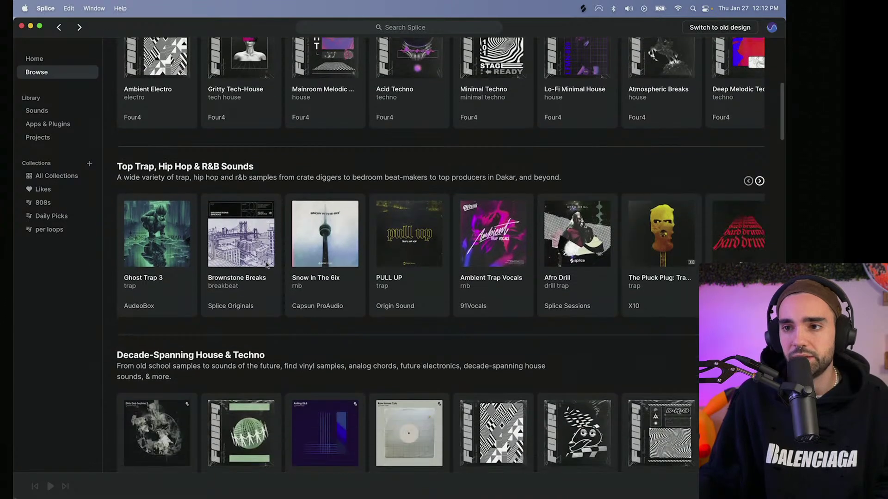
pyautogui.scroll(-4, 266, 265)
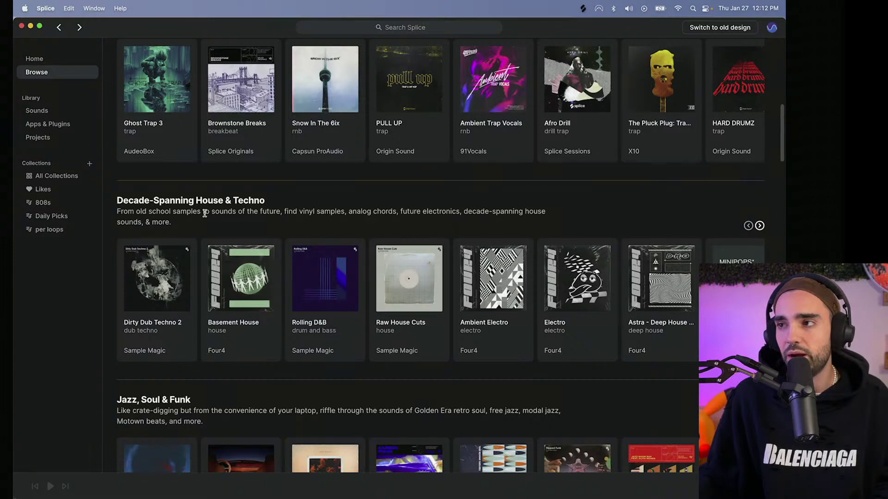
pyautogui.scroll(12, 204, 213)
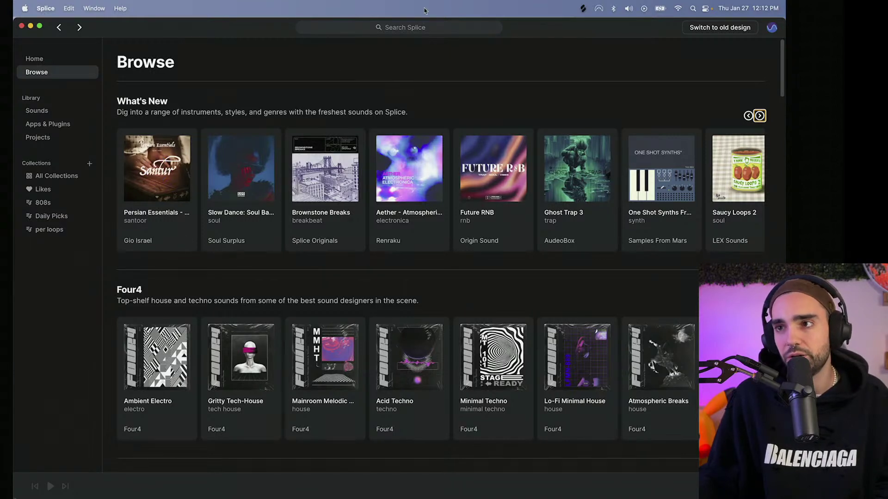
pyautogui.scroll(-1, 238, 178)
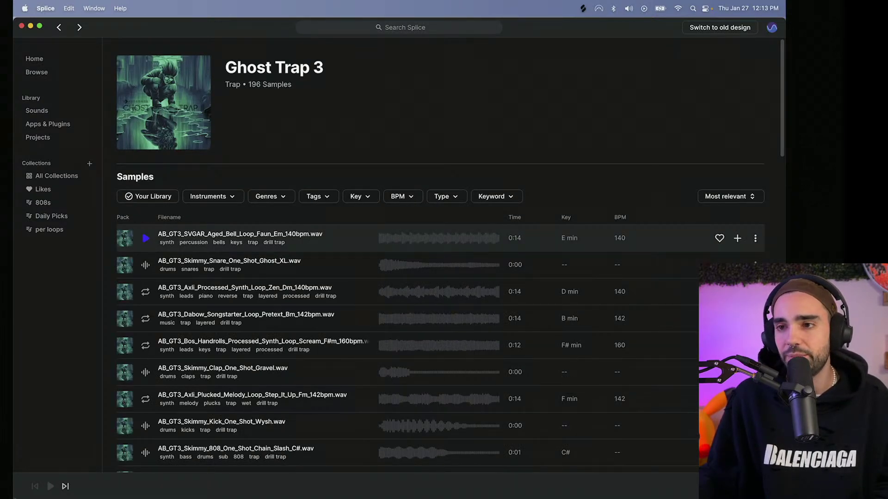
# - Preview the Aged Bell Loop Faun, Snare One Shot Ghost XL and Songstarter Loop Pretext samples of the Ghost Trap 3 pack
pyautogui.scroll(-10, 231, 233)
pyautogui.scroll(10, 231, 234)
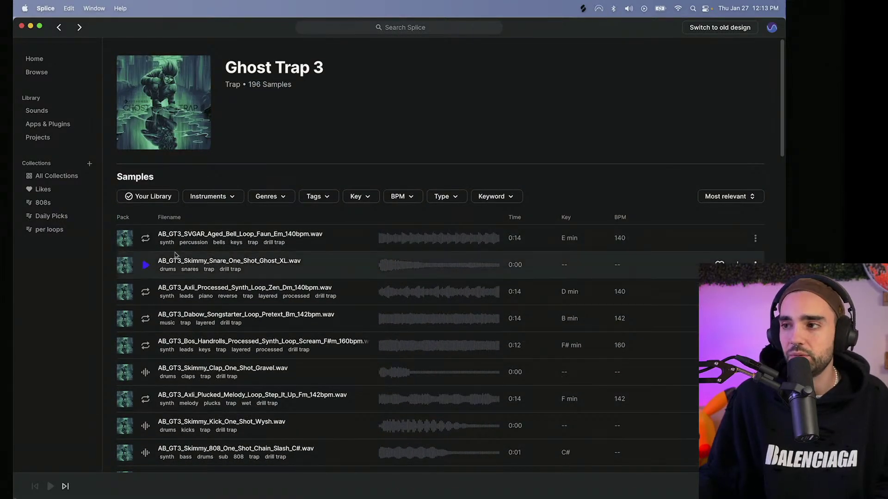
pyautogui.click(146, 238)
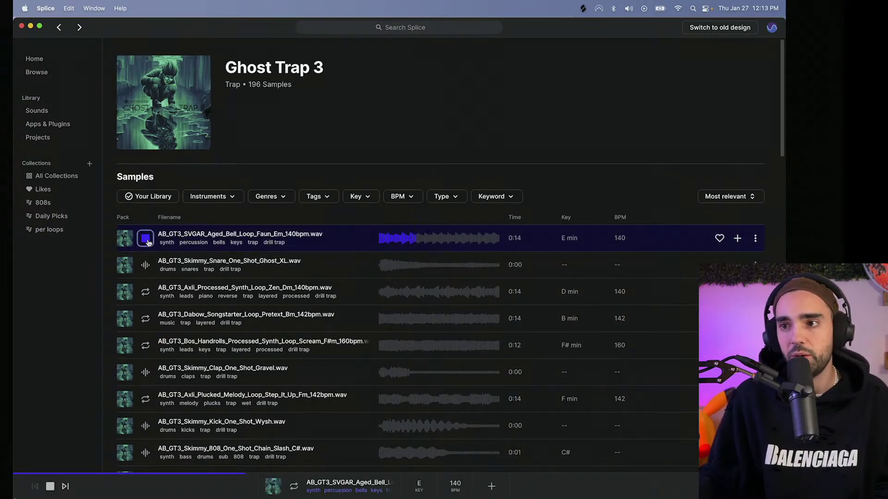
pyautogui.click(147, 242)
pyautogui.click(145, 268)
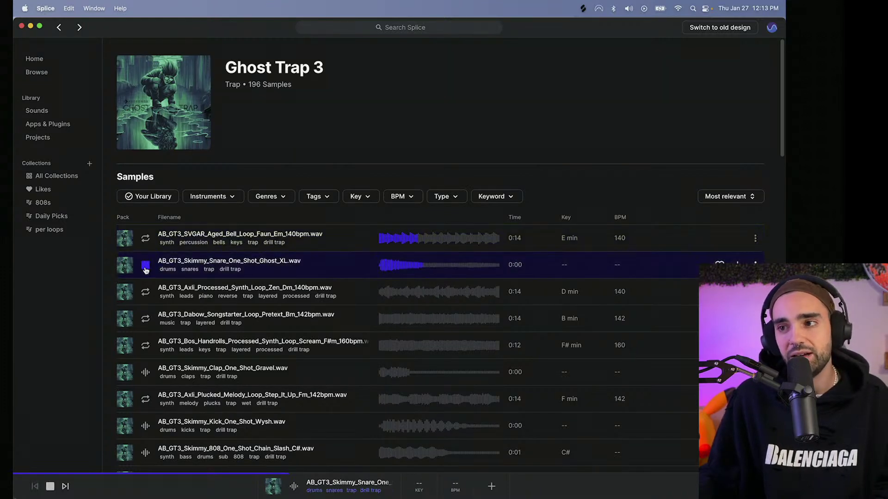
pyautogui.click(145, 319)
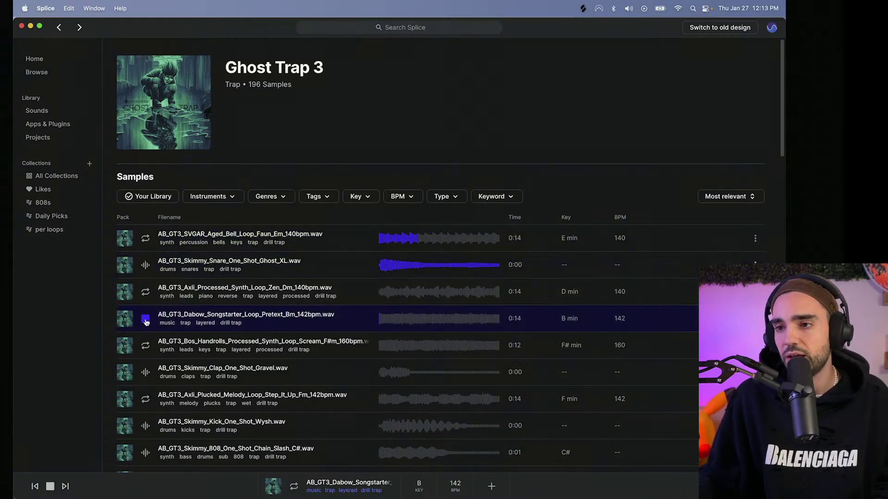
# - Preview the pack's Clap Gravel, Kick Wysh, 808 Chain Slash and Snare Glued one-shots
pyautogui.scroll(-3, 145, 319)
pyautogui.click(144, 310)
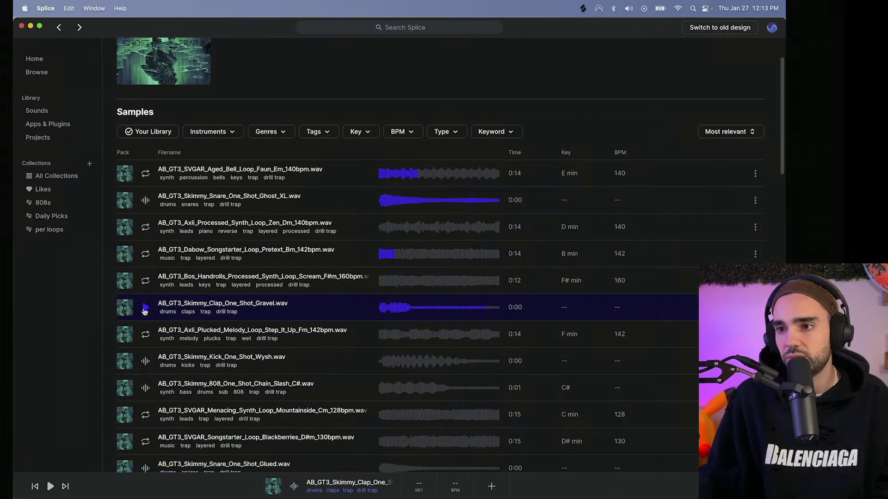
pyautogui.scroll(-2, 145, 317)
pyautogui.click(146, 324)
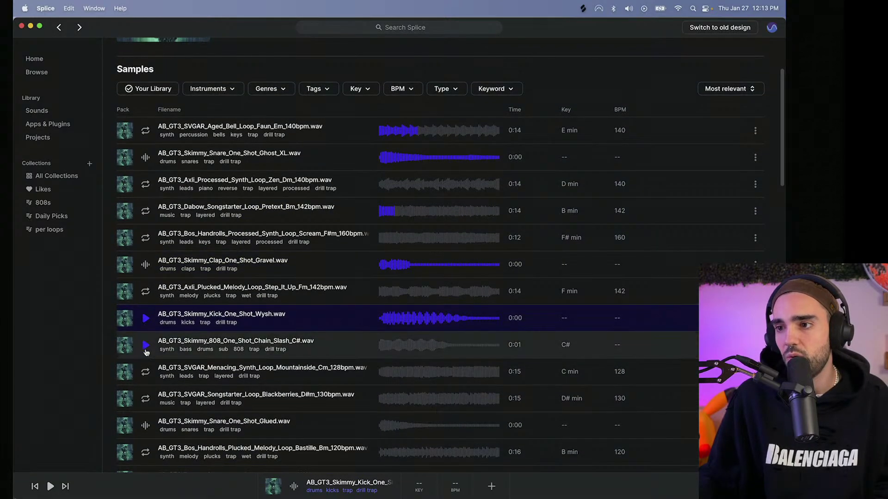
pyautogui.click(146, 345)
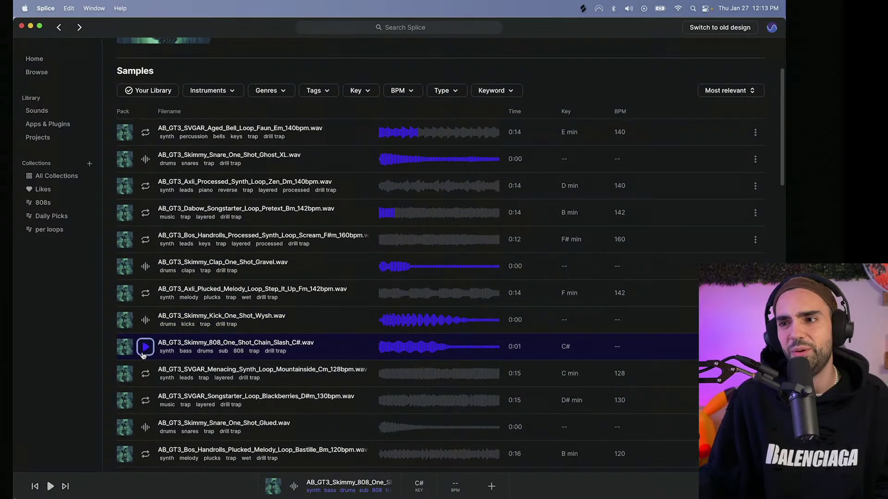
pyautogui.scroll(-3, 145, 368)
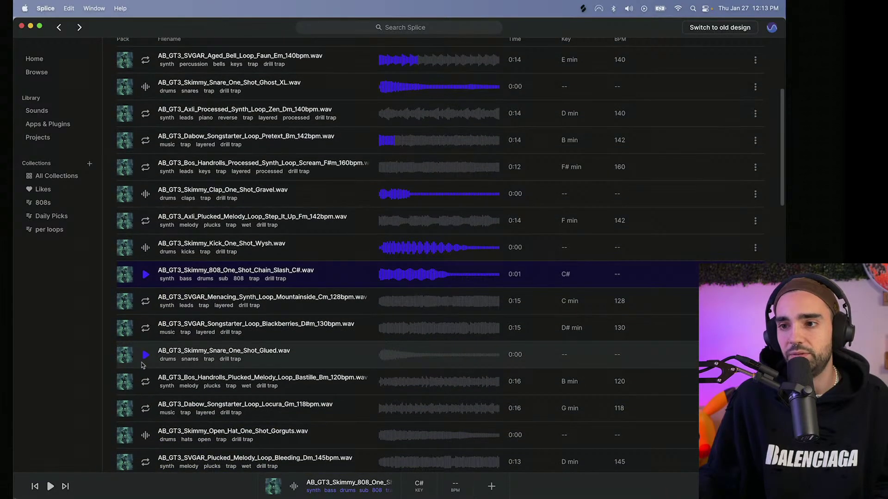
pyautogui.click(144, 358)
# - Preview the Songstarter Loop Locura sample, stop playback and skim the pack's sample list
pyautogui.scroll(-2, 145, 352)
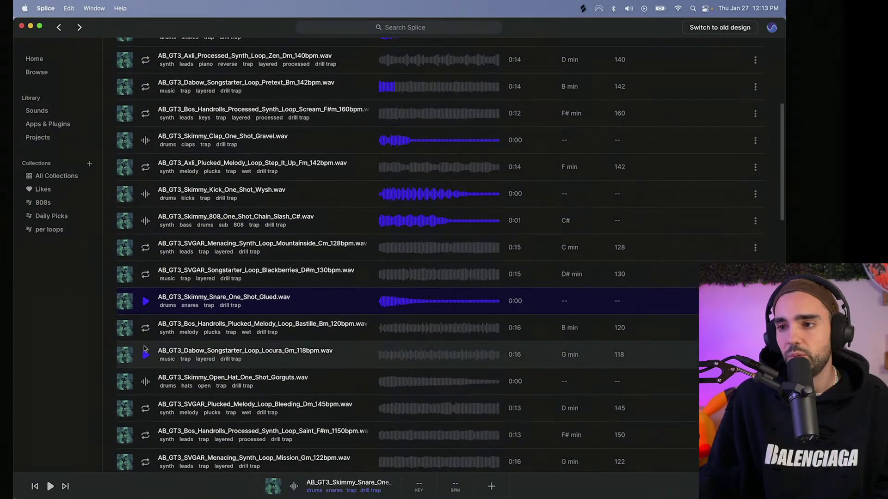
pyautogui.scroll(-1, 145, 349)
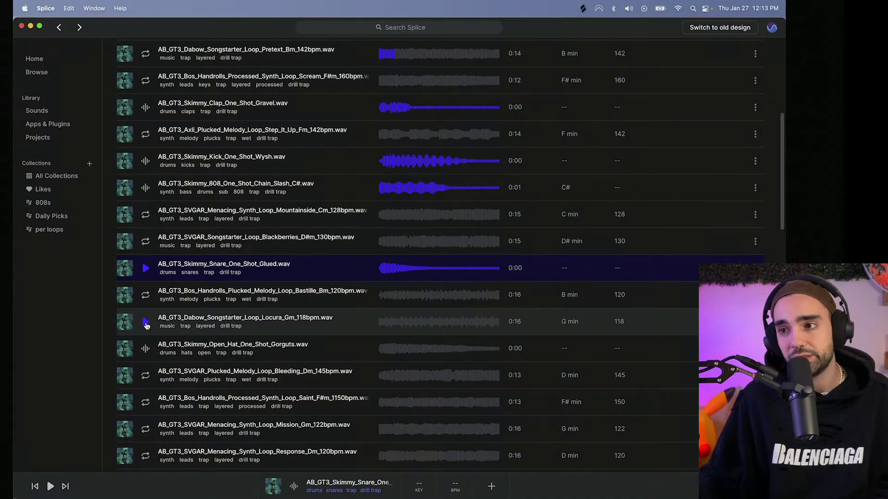
pyautogui.click(145, 324)
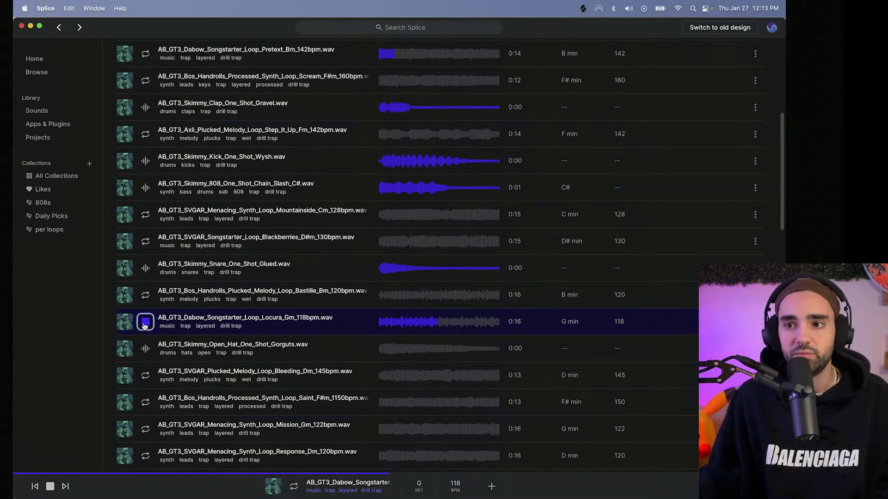
pyautogui.click(144, 323)
pyautogui.scroll(-15, 145, 323)
pyautogui.scroll(20, 143, 160)
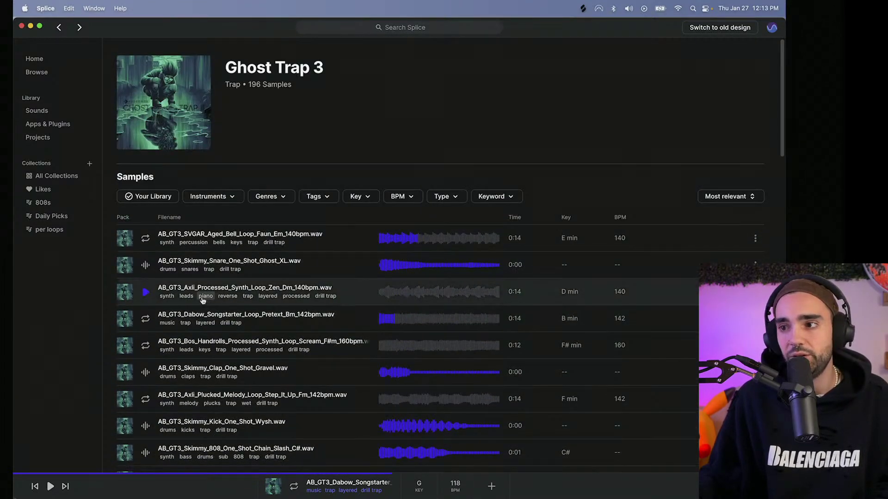
pyautogui.scroll(-6, 203, 300)
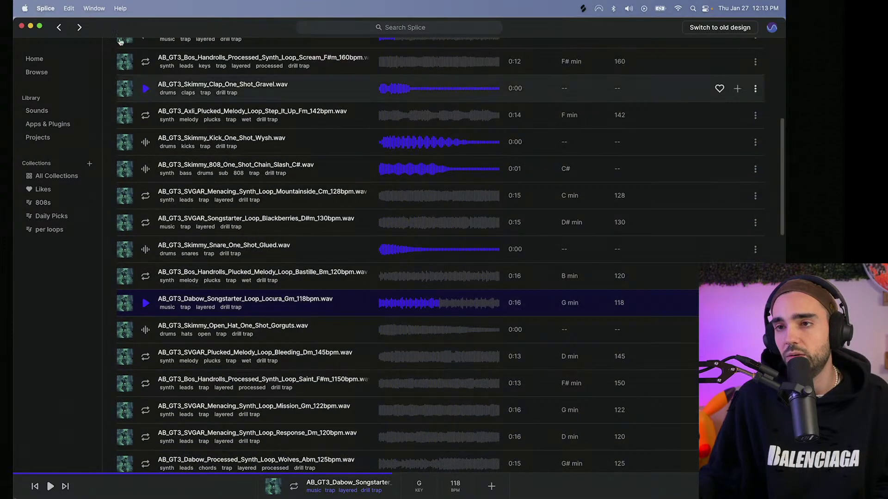
# - Return from the Ghost Trap 3 pack to the Browse page and search for "vocal" samples
pyautogui.click(58, 28)
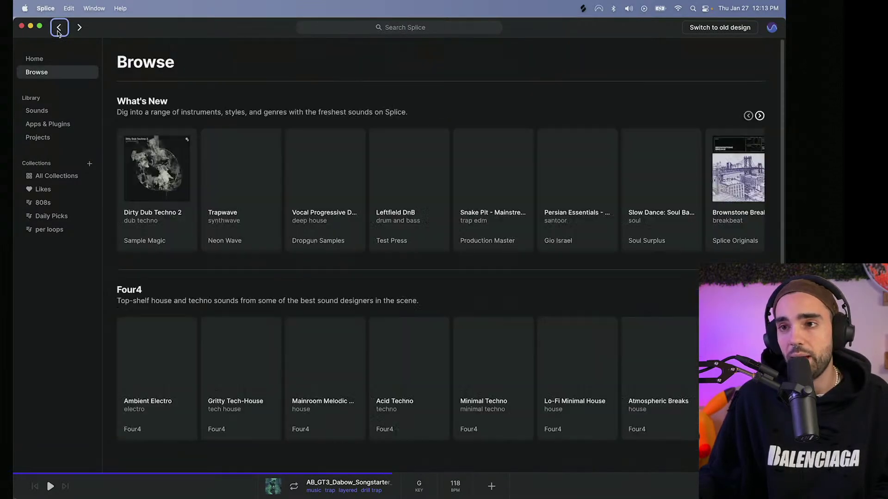
pyautogui.click(399, 29)
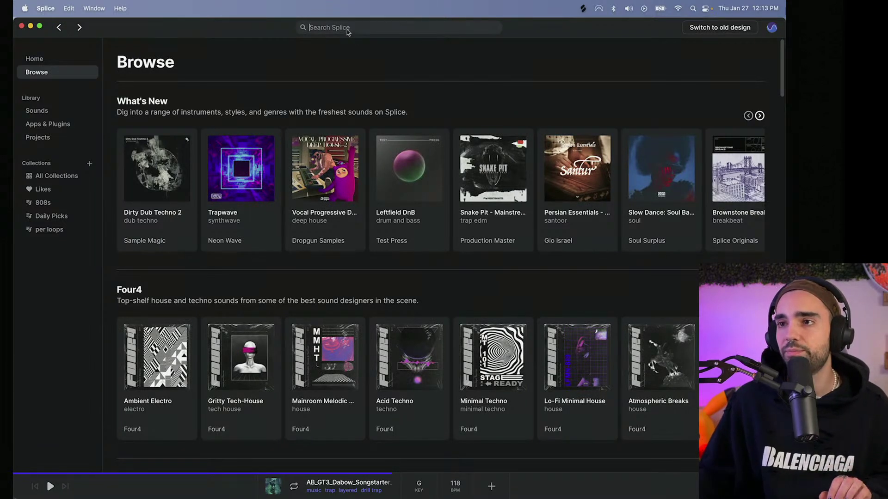
pyautogui.write('vocal')
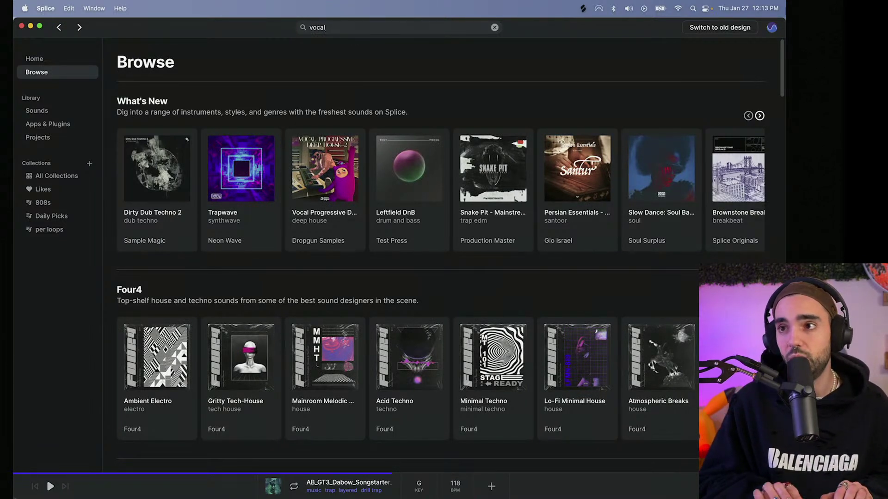
pyautogui.press('Return')
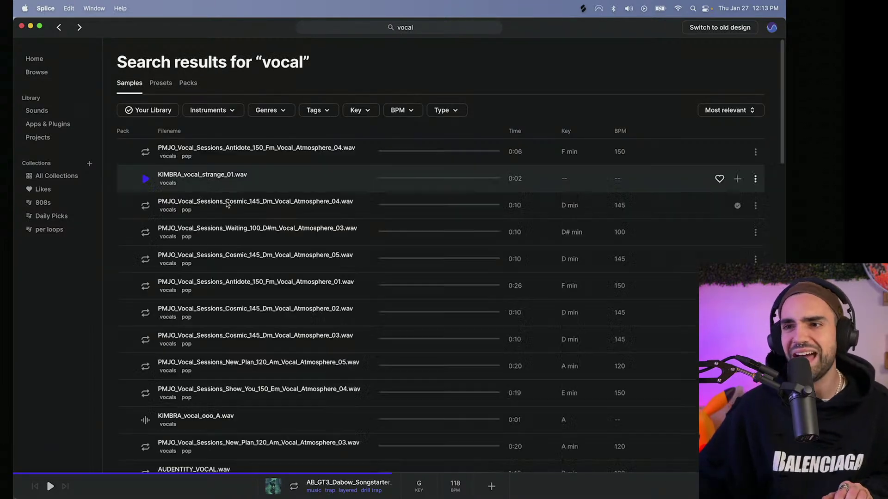
# - Preview the Antidote Vocal Atmosphere 04, KIMBRA vocal strange 01 and Cosmic Vocal Atmosphere 04 samples, then stop playback
pyautogui.click(146, 152)
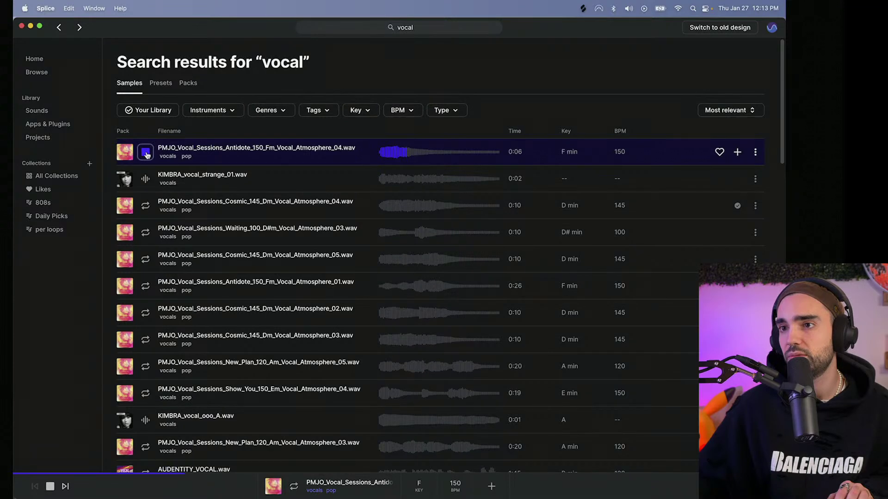
pyautogui.click(146, 181)
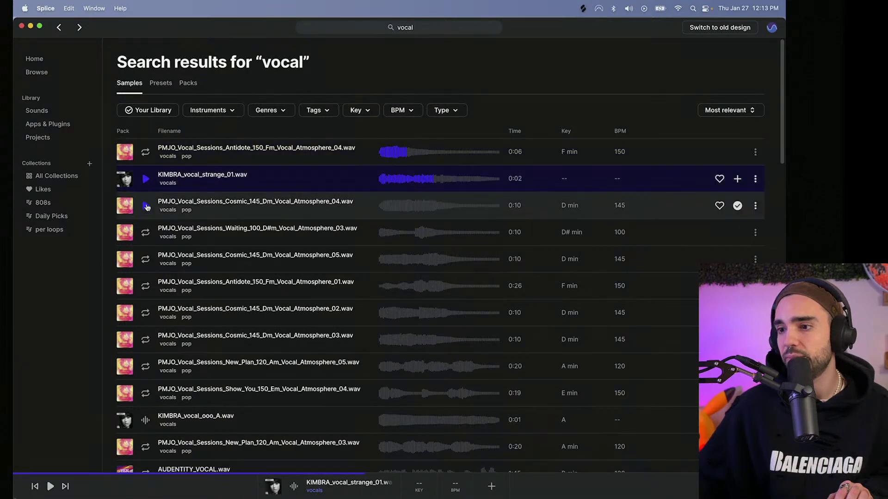
pyautogui.click(146, 206)
pyautogui.click(146, 206)
pyautogui.scroll(-4, 153, 231)
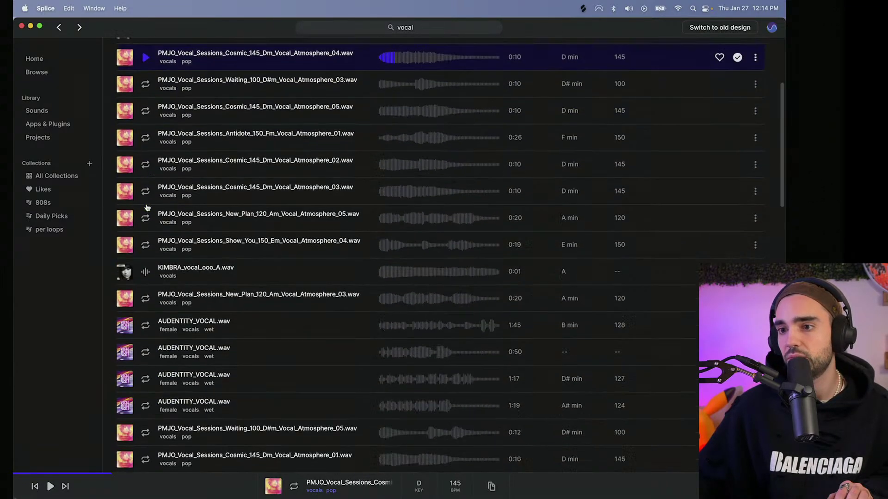
# - Preview the KIMBRA vocal ooo A and New Plan Vocal Atmosphere 03 samples, stopping playback on the latter
pyautogui.click(146, 238)
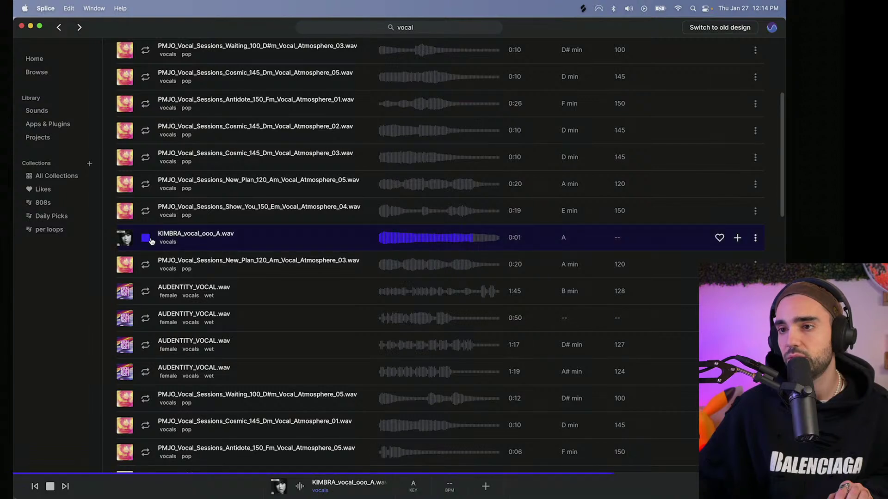
pyautogui.click(146, 266)
pyautogui.scroll(1, 146, 267)
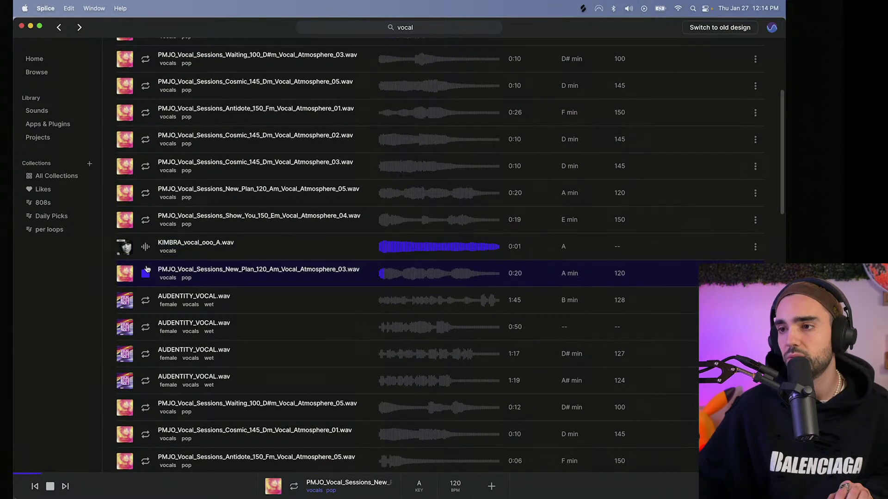
pyautogui.click(146, 269)
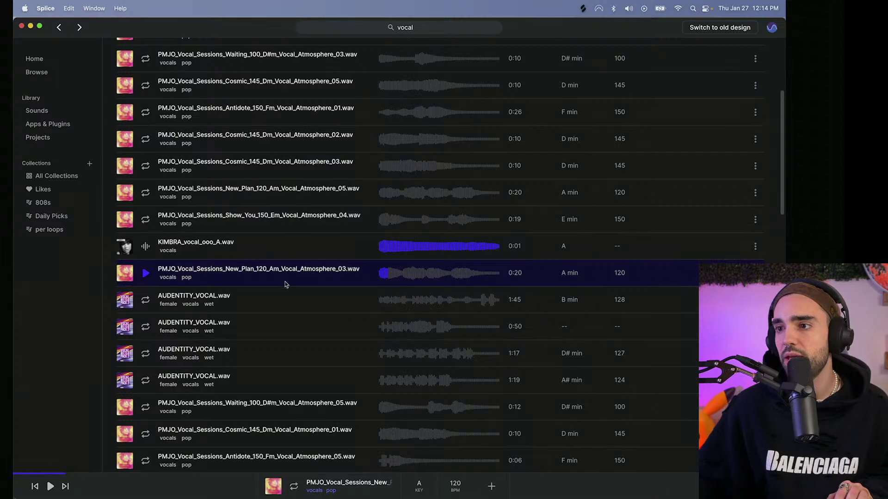
# - Shrink and reposition the Splice window so the Ableton Live session and desktop show around it
pyautogui.moveTo(718, 27); pyautogui.dragTo(735, 39)
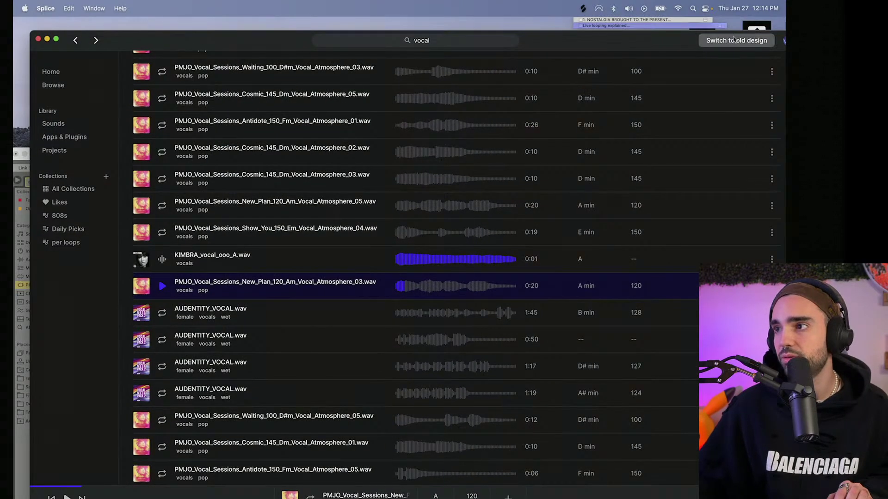
pyautogui.moveTo(617, 43); pyautogui.dragTo(539, 43)
pyautogui.moveTo(723, 35); pyautogui.dragTo(561, 155)
pyautogui.moveTo(413, 164); pyautogui.dragTo(514, 45)
# - Replay the New Plan 120 Am Vocal Atmosphere 03 sample briefly and add it to the library
pyautogui.click(186, 285)
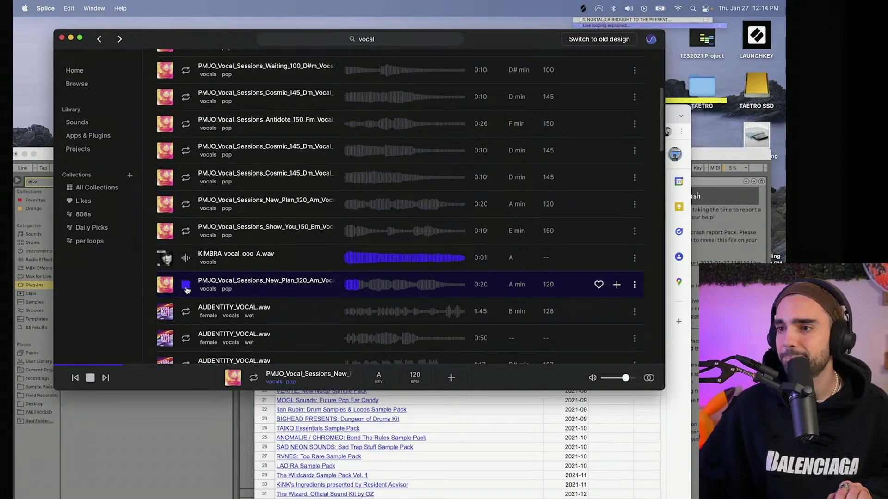
pyautogui.click(186, 286)
pyautogui.click(617, 286)
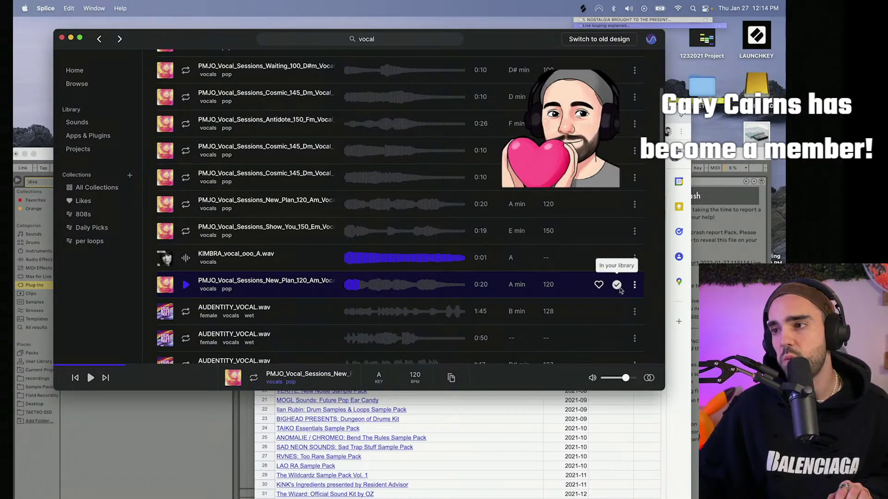
# - Arrange the Ableton Live and Splice windows side by side and place the New Plan vocal sample on audio track 24
pyautogui.click(713, 163)
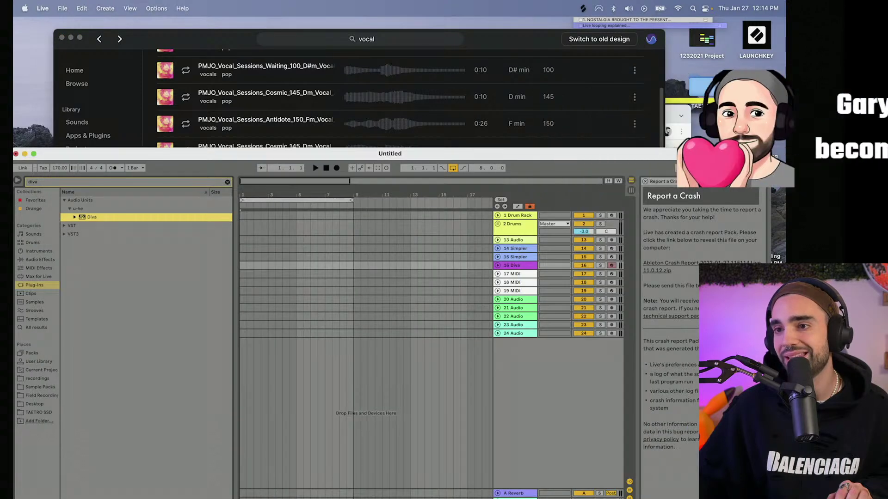
pyautogui.moveTo(330, 149); pyautogui.dragTo(365, 101)
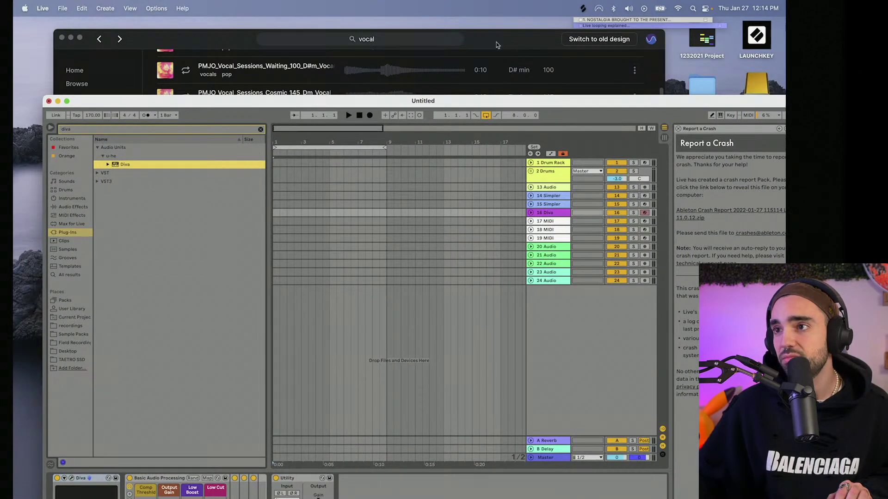
pyautogui.moveTo(498, 42); pyautogui.dragTo(167, 42)
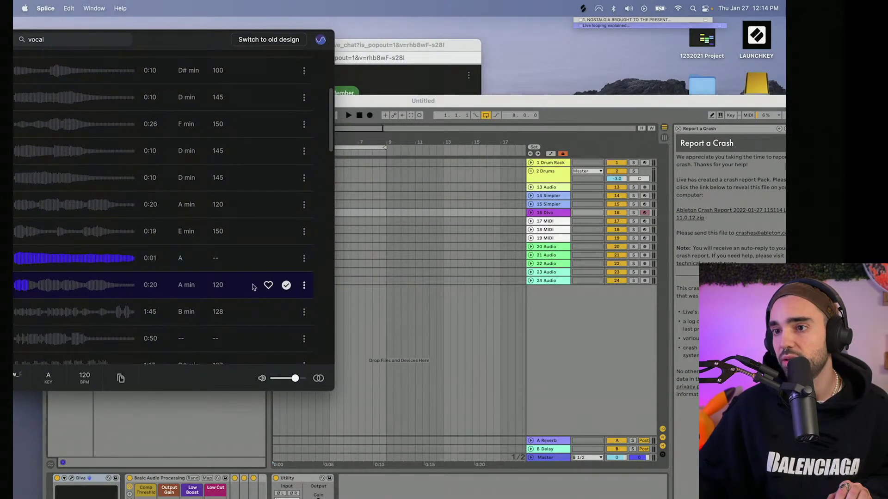
pyautogui.moveTo(272, 274); pyautogui.dragTo(396, 280)
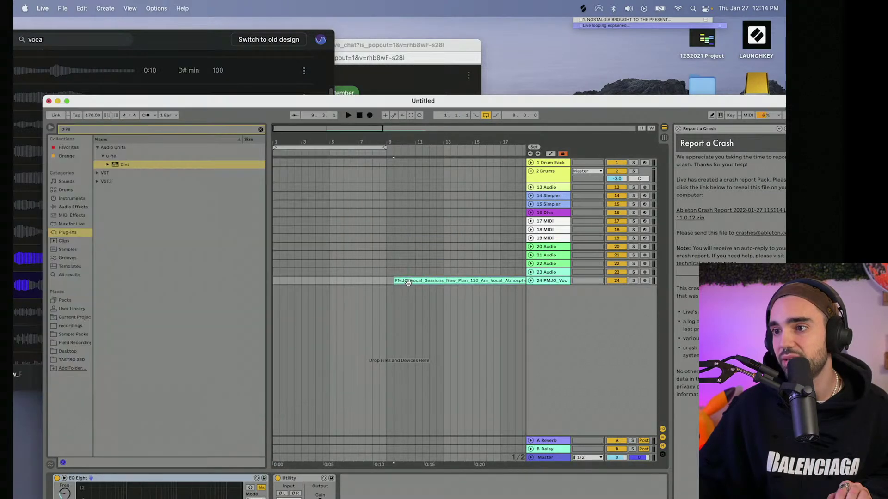
# - Unfold track 24 and move the vocal clip to the start of the arrangement at bar 1
pyautogui.click(531, 280)
pyautogui.moveTo(448, 104); pyautogui.dragTo(421, 37)
pyautogui.moveTo(383, 213); pyautogui.dragTo(272, 223)
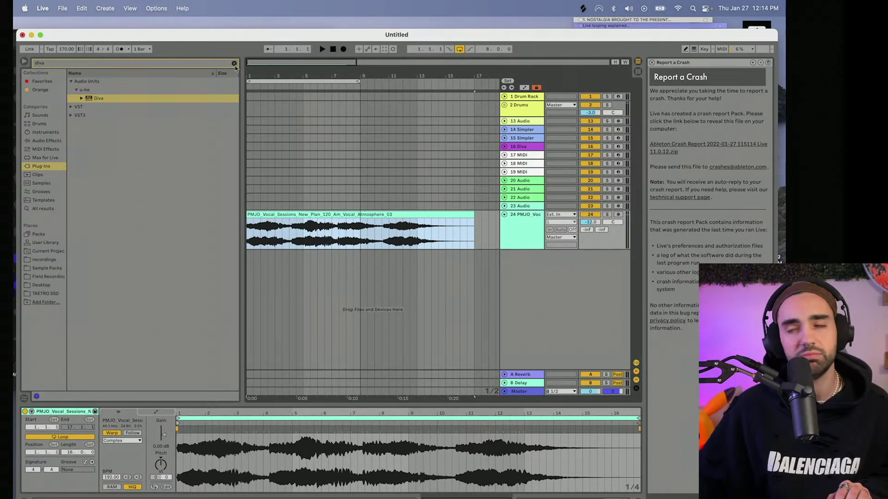
# - Resize and reposition the Ableton Live window so that the whole session fits on the screen
pyautogui.moveTo(202, 43)
pyautogui.mouseDown()
pyautogui.moveTo(222, 121)
pyautogui.moveTo(181, 67)
pyautogui.moveTo(189, 52)
pyautogui.mouseUp()
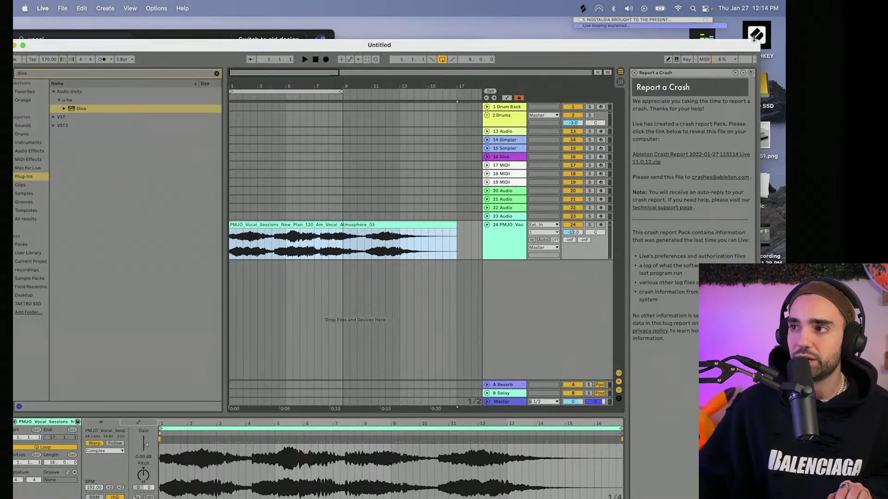
pyautogui.moveTo(758, 36); pyautogui.dragTo(784, 13)
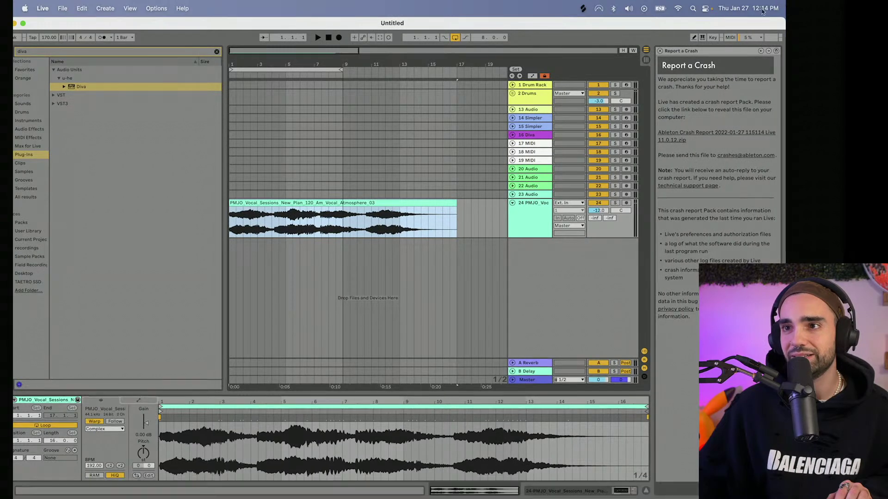
pyautogui.moveTo(284, 29); pyautogui.dragTo(259, 30)
pyautogui.moveTo(755, 21); pyautogui.dragTo(703, 29)
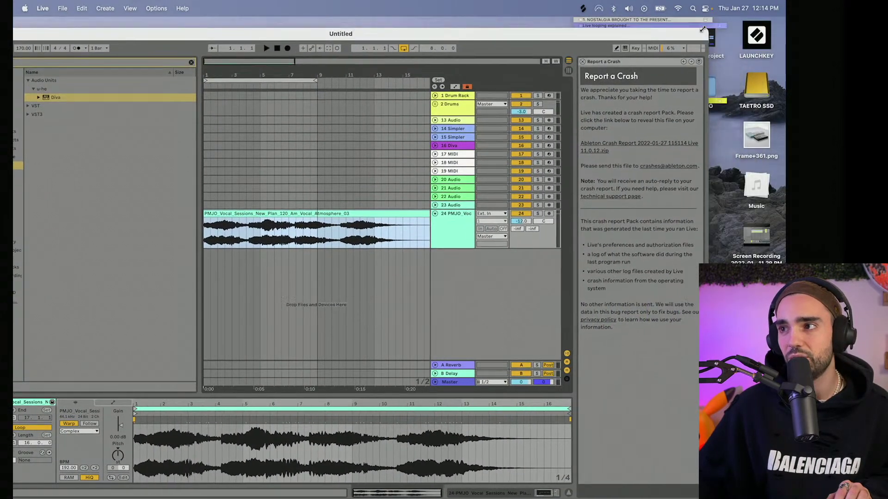
pyautogui.moveTo(615, 34); pyautogui.dragTo(678, 10)
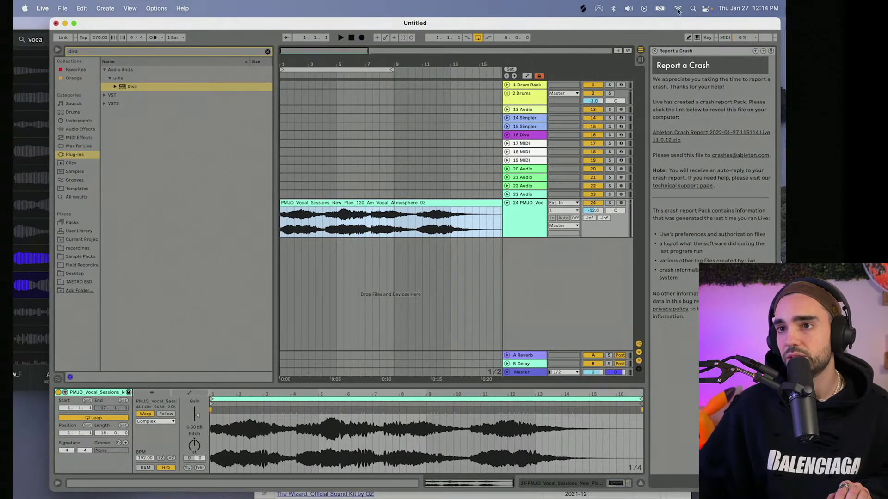
pyautogui.moveTo(54, 18); pyautogui.dragTo(18, 18)
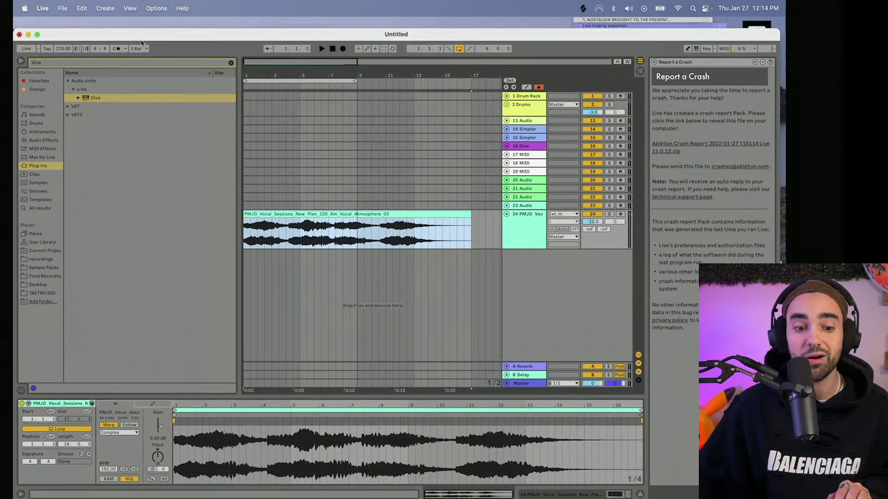
pyautogui.moveTo(143, 27)
pyautogui.mouseDown()
pyautogui.moveTo(141, 42)
pyautogui.moveTo(144, 7)
pyautogui.moveTo(144, 40)
pyautogui.mouseUp()
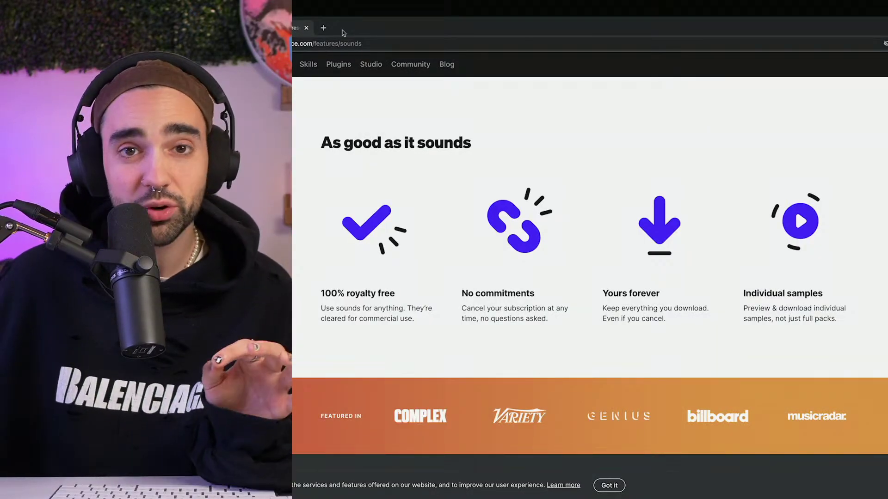
# - Read the "100% royalty free" and "No commitments" benefits on the Splice Sounds features page, highlighting their text
pyautogui.moveTo(338, 289); pyautogui.dragTo(422, 318)
pyautogui.click(384, 291)
pyautogui.click(369, 304)
pyautogui.click(423, 323)
pyautogui.tripleClick(422, 322)
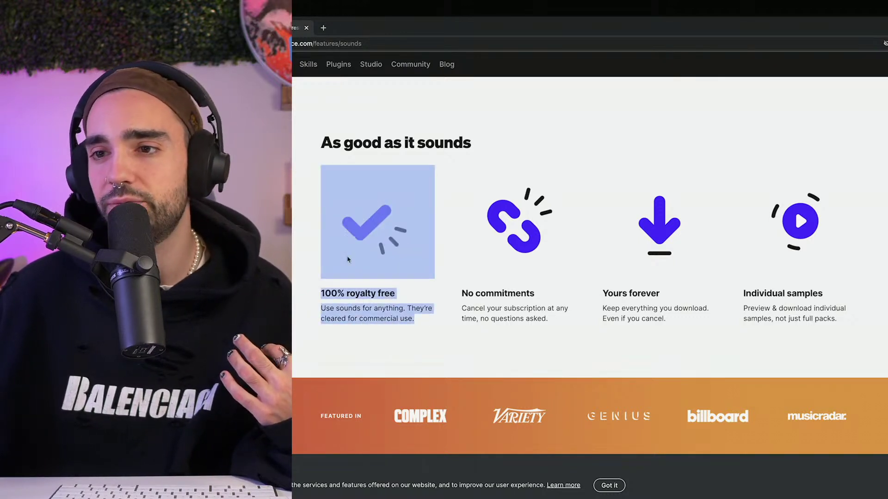
pyautogui.click(553, 293)
pyautogui.tripleClick(550, 332)
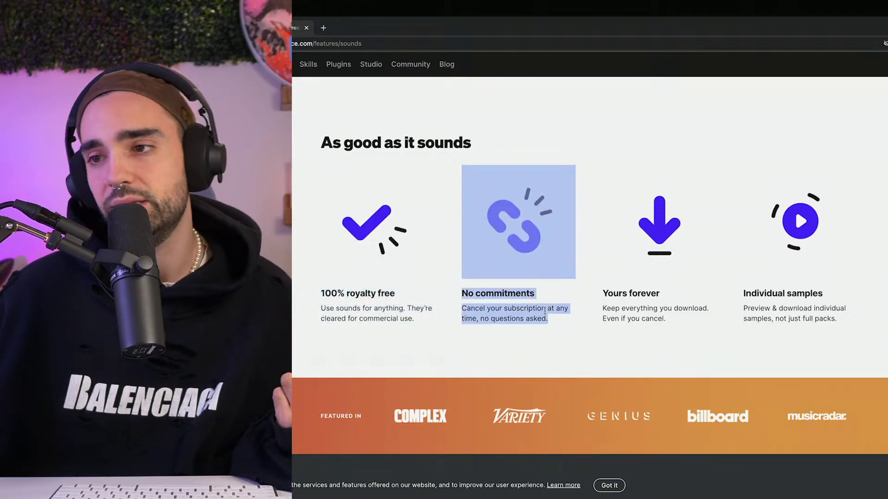
pyautogui.click(555, 323)
pyautogui.moveTo(555, 323); pyautogui.dragTo(498, 203)
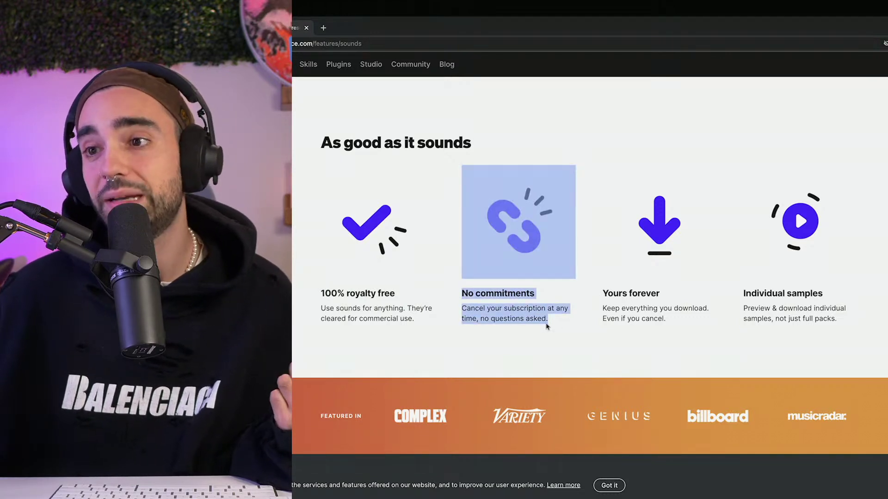
# - Read the "Yours forever" and "Individual samples" benefits, highlighting their text and then clearing the selection
pyautogui.click(601, 303)
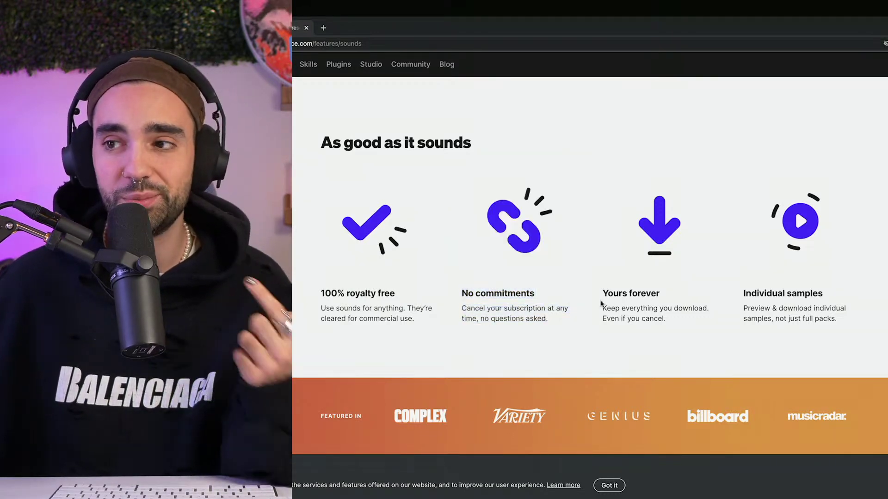
pyautogui.moveTo(602, 294); pyautogui.dragTo(603, 246)
pyautogui.click(694, 334)
pyautogui.click(617, 306)
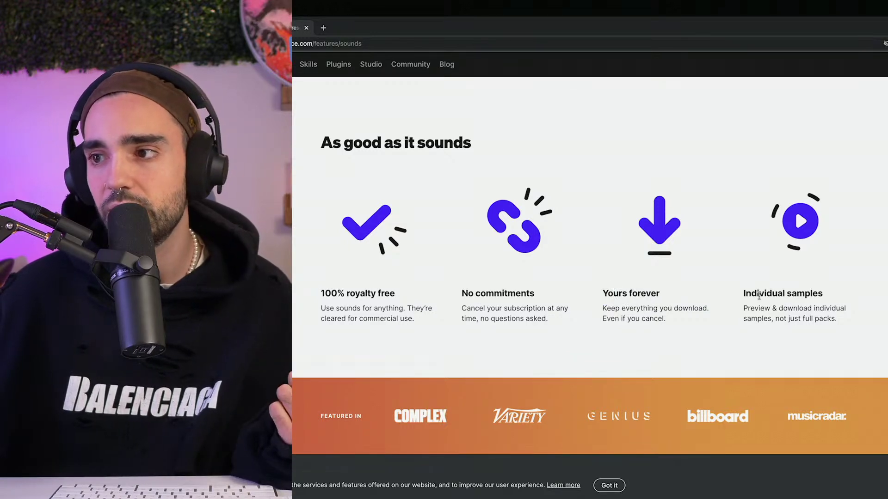
pyautogui.moveTo(743, 293); pyautogui.dragTo(837, 319)
pyautogui.click(695, 363)
# - Look through the page's testimonials, exclusive artist packs and "Endless inspiration" catalog section, ending at the artist packs
pyautogui.scroll(7, 678, 333)
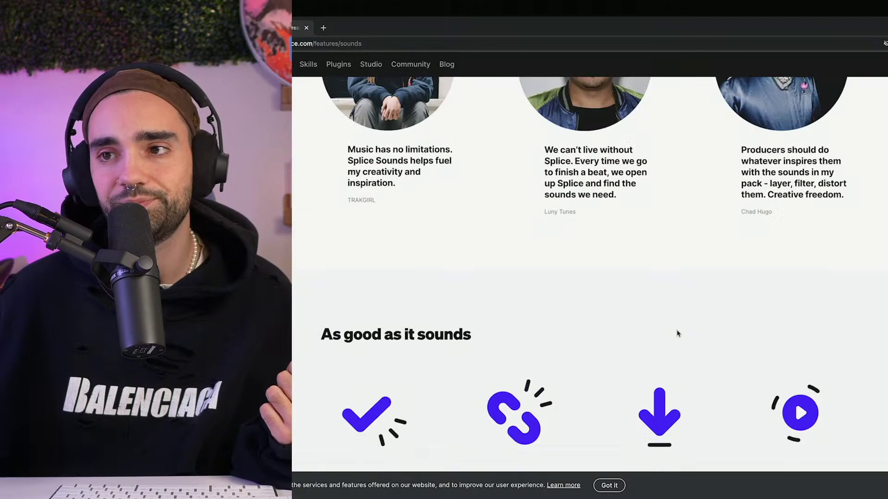
pyautogui.scroll(1, 685, 334)
pyautogui.scroll(15, 715, 345)
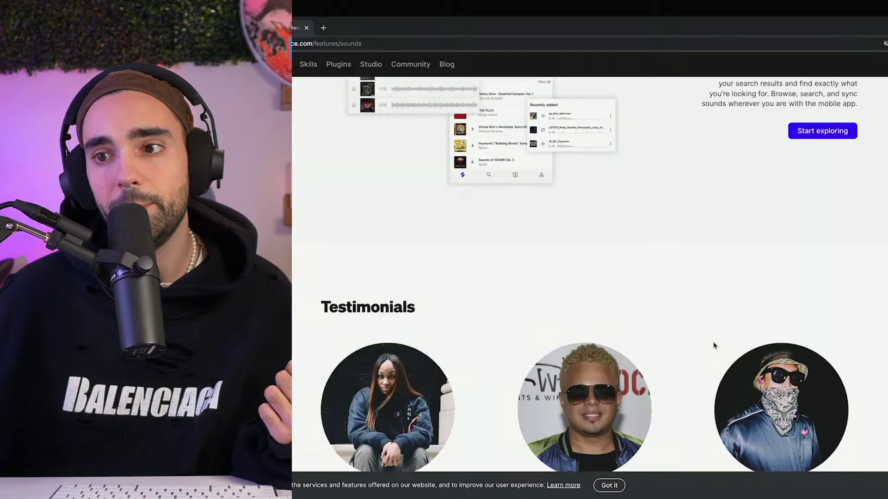
pyautogui.scroll(1, 714, 346)
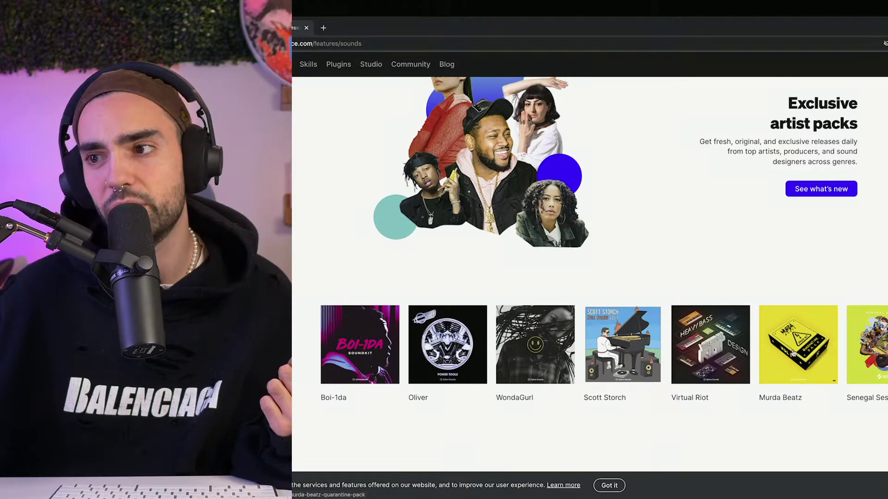
pyautogui.scroll(3, 628, 369)
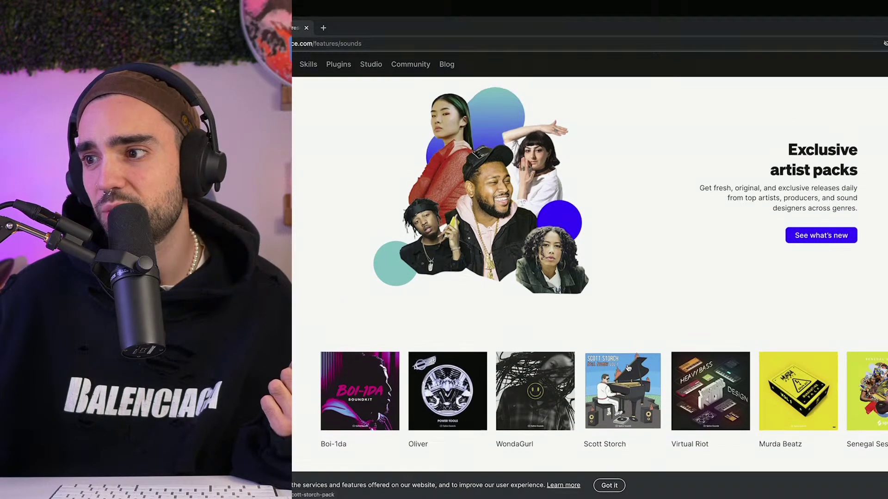
pyautogui.scroll(10, 629, 368)
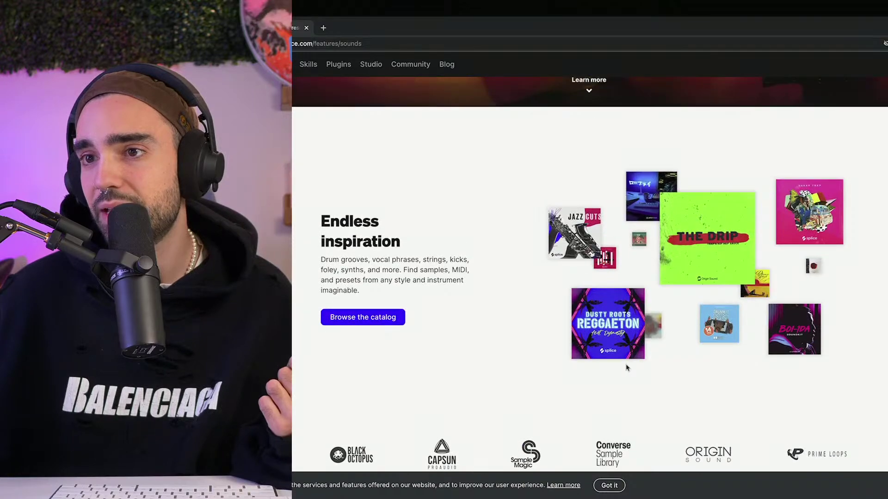
pyautogui.scroll(3, 627, 367)
pyautogui.scroll(-15, 627, 368)
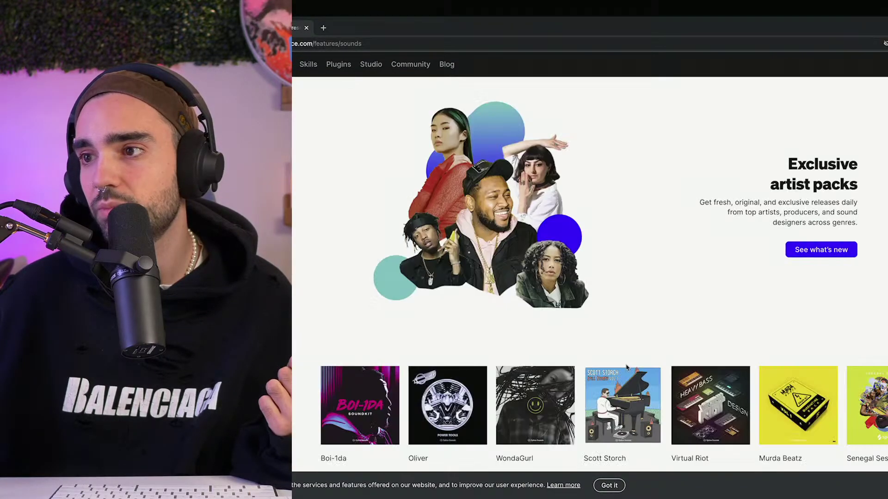
# - Look over the row of exclusive artist packs and the section beneath it on the Splice Sounds features page
pyautogui.scroll(-4, 627, 367)
pyautogui.scroll(2, 627, 368)
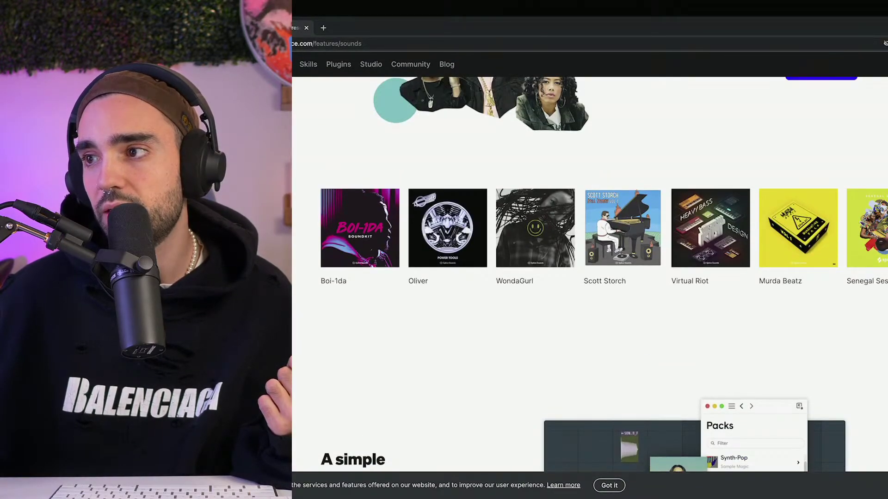
pyautogui.scroll(-12, 627, 368)
pyautogui.scroll(14, 627, 367)
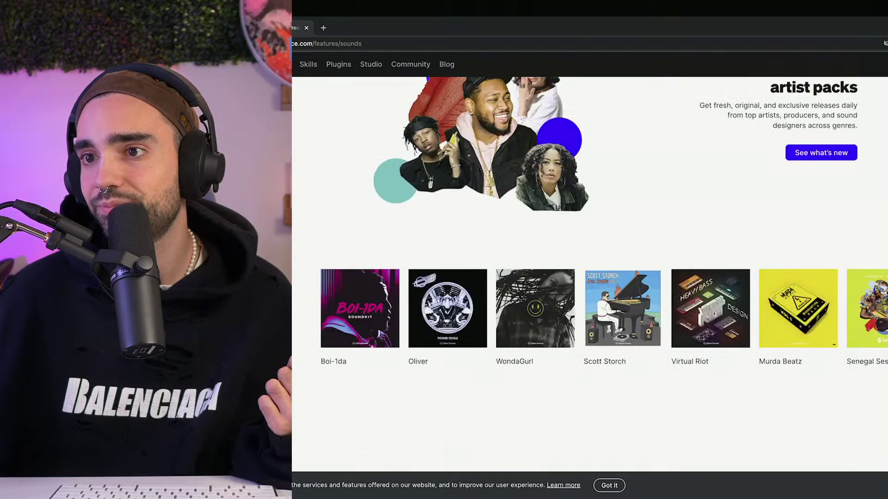
pyautogui.scroll(1, 603, 240)
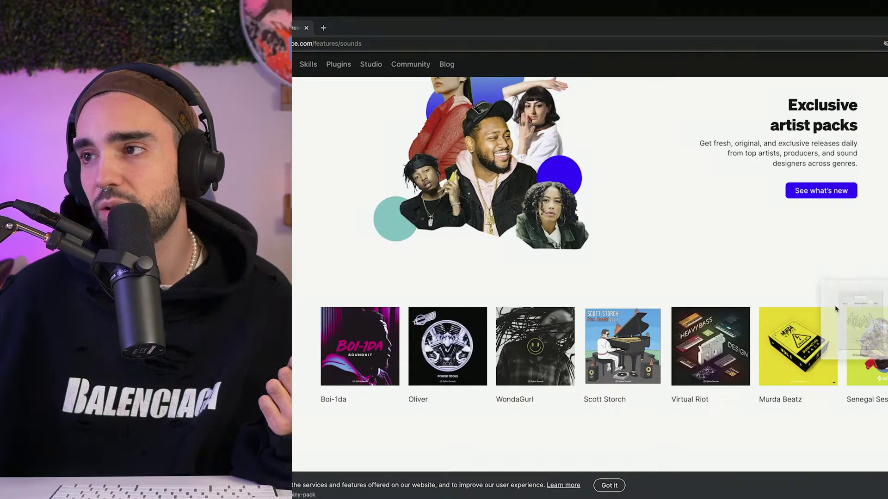
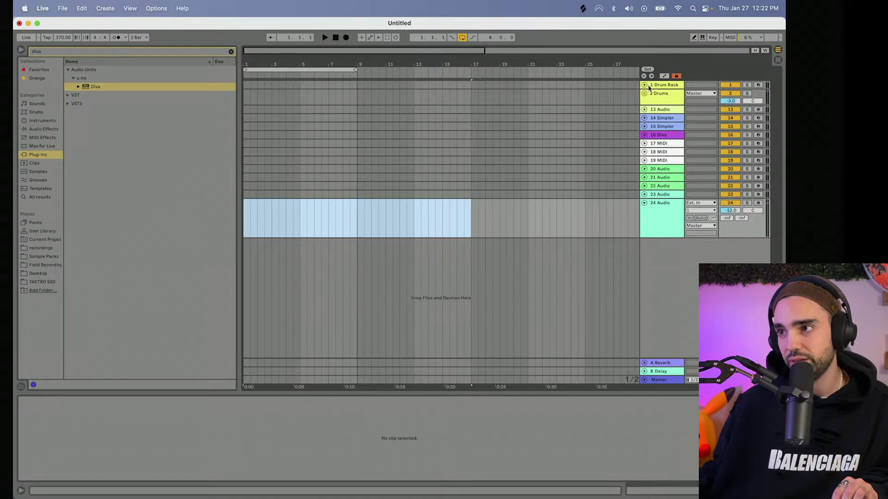
# - Select the Drum Rack track in Ableton Live, then switch to Splice and move its window clear of the rack's pads
pyautogui.click(659, 97)
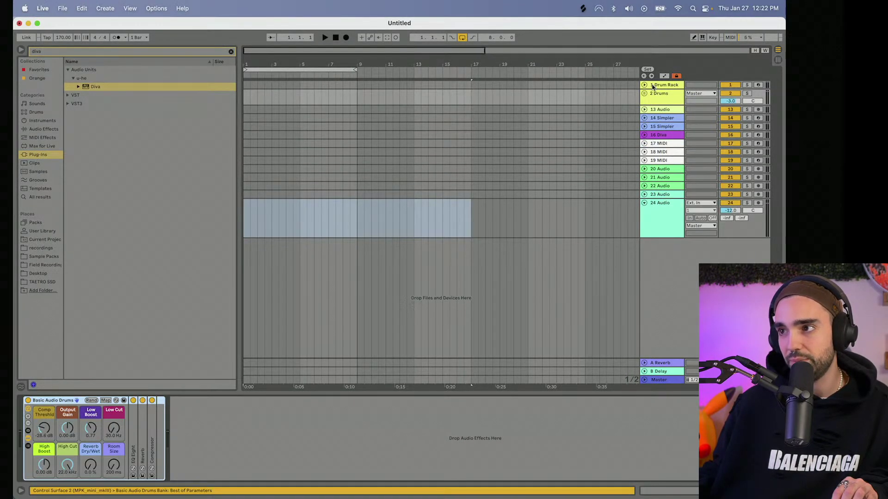
pyautogui.click(658, 101)
pyautogui.click(654, 85)
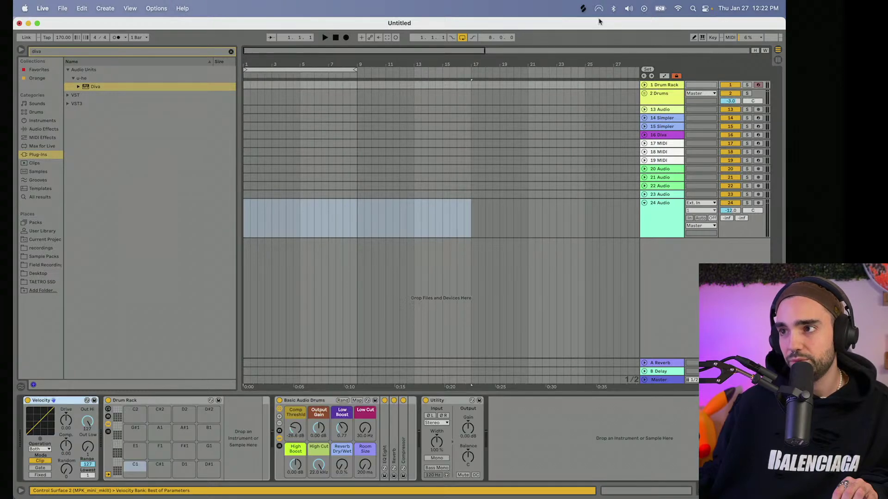
pyautogui.press('super+Tab')
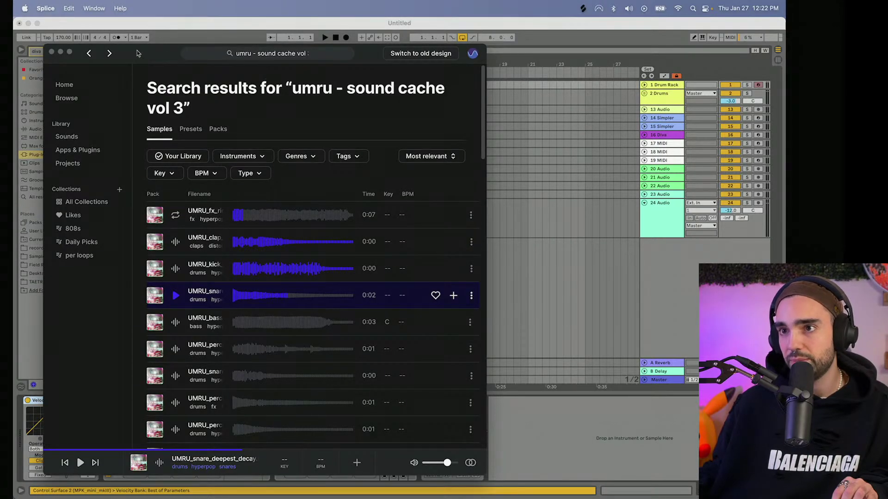
pyautogui.moveTo(134, 54); pyautogui.dragTo(397, 44)
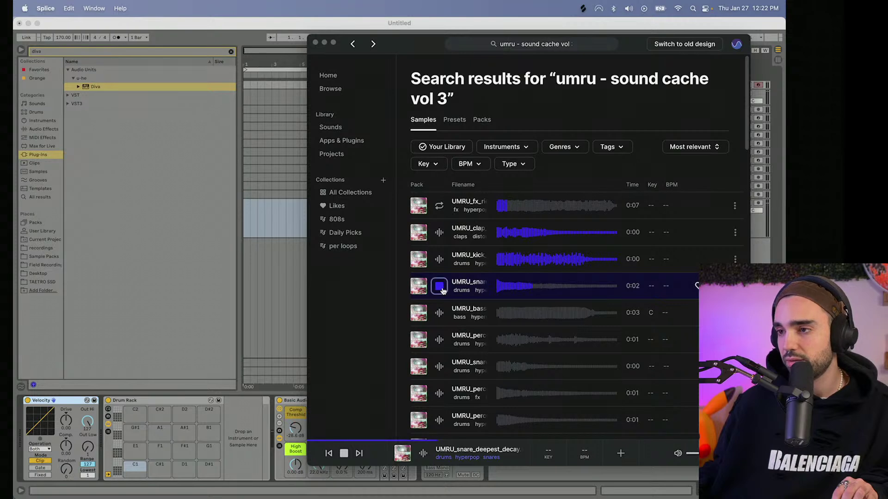
# - Audition the first umru fx, clap and kick samples, add UMRU_kick_overblower to the library and load it onto Drum Rack pad C1
pyautogui.click(439, 232)
pyautogui.click(439, 206)
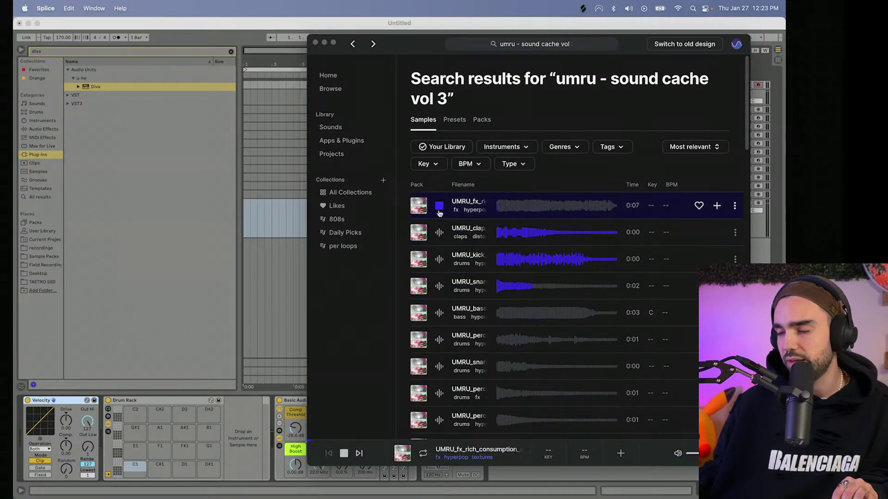
pyautogui.click(439, 259)
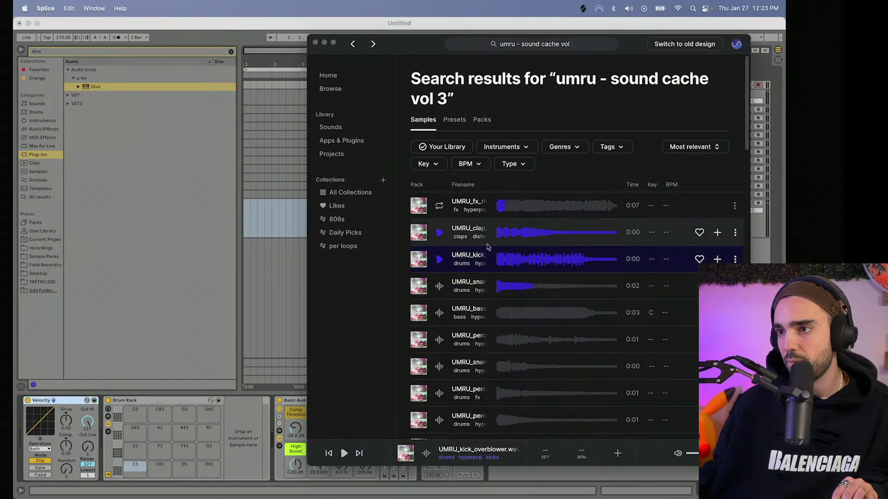
pyautogui.click(717, 260)
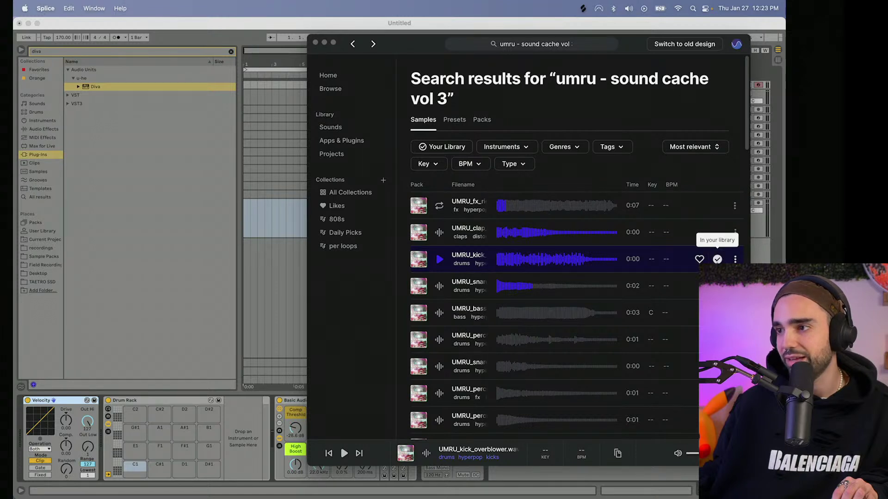
pyautogui.moveTo(406, 453); pyautogui.dragTo(131, 473)
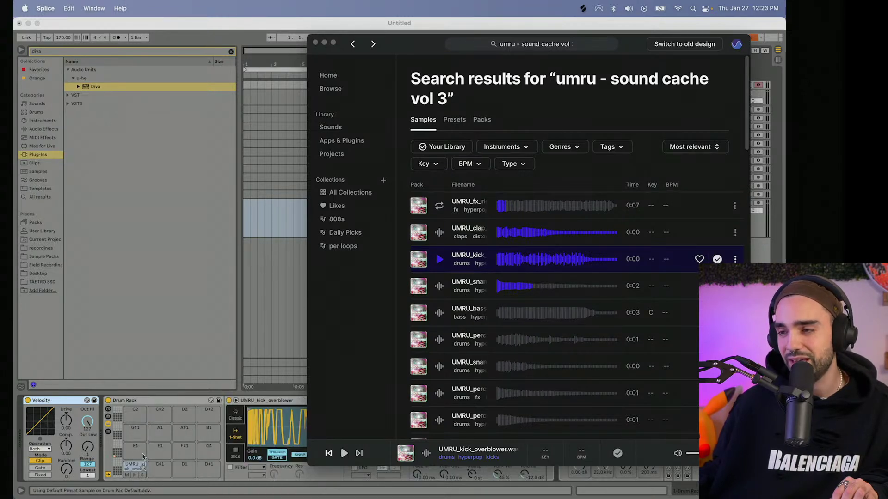
# - Audition UMRU_snare_deepest_decay, add it to the library and load it onto Drum Rack pad D1
pyautogui.click(439, 286)
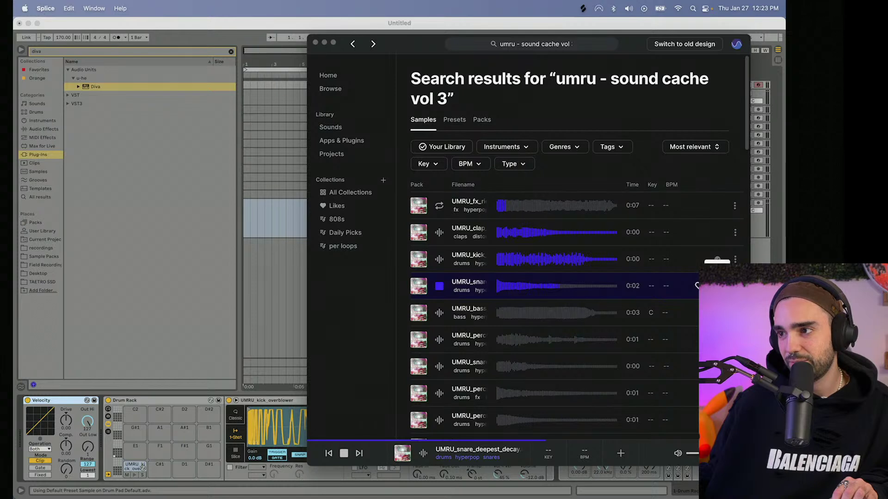
pyautogui.moveTo(179, 491); pyautogui.dragTo(189, 468)
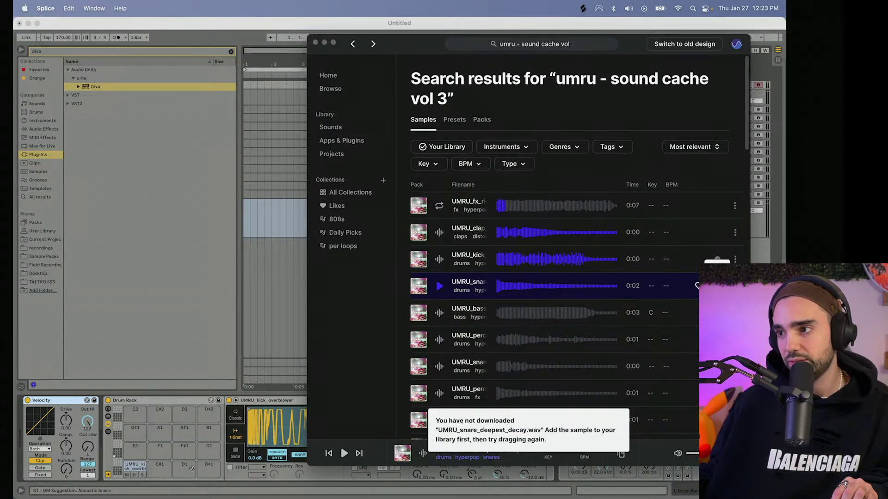
pyautogui.moveTo(647, 286); pyautogui.dragTo(185, 468)
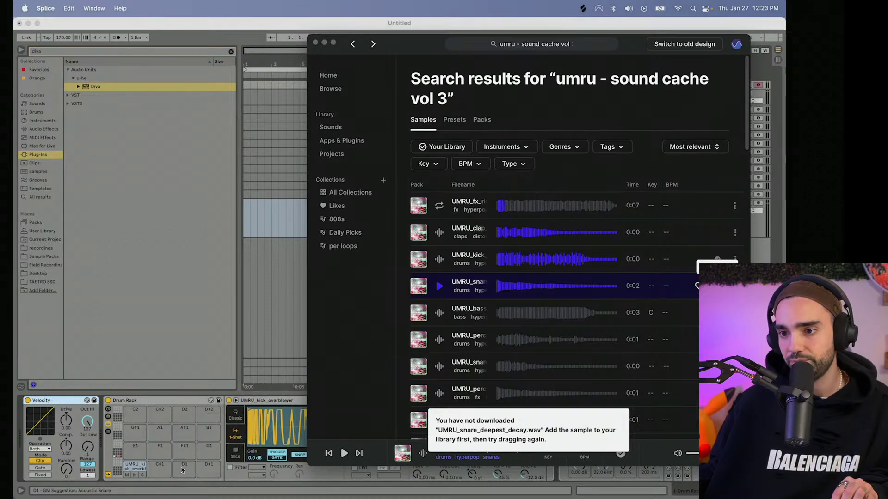
# - Audition the following bass, percussion and snare samples and load UMRU_snare_smol_bean onto Drum Rack pad D#1
pyautogui.click(439, 313)
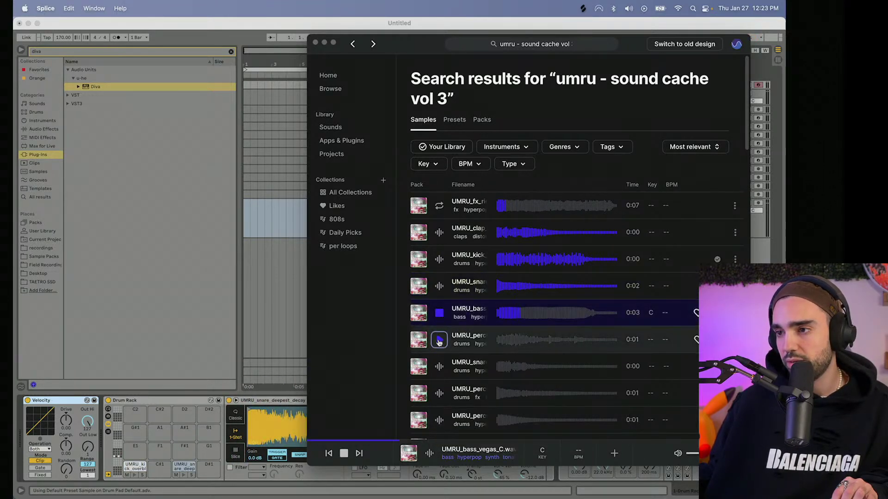
pyautogui.click(438, 339)
pyautogui.scroll(-2, 437, 341)
pyautogui.click(439, 326)
pyautogui.scroll(-2, 439, 326)
pyautogui.click(439, 325)
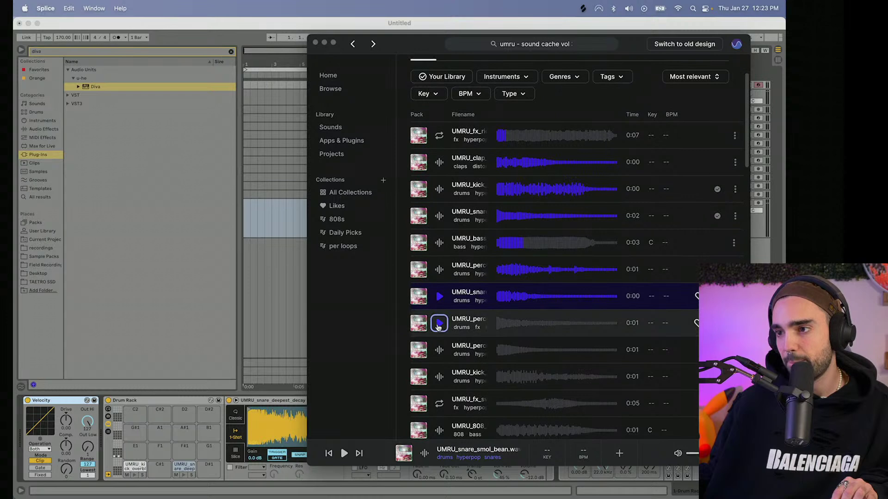
pyautogui.click(439, 298)
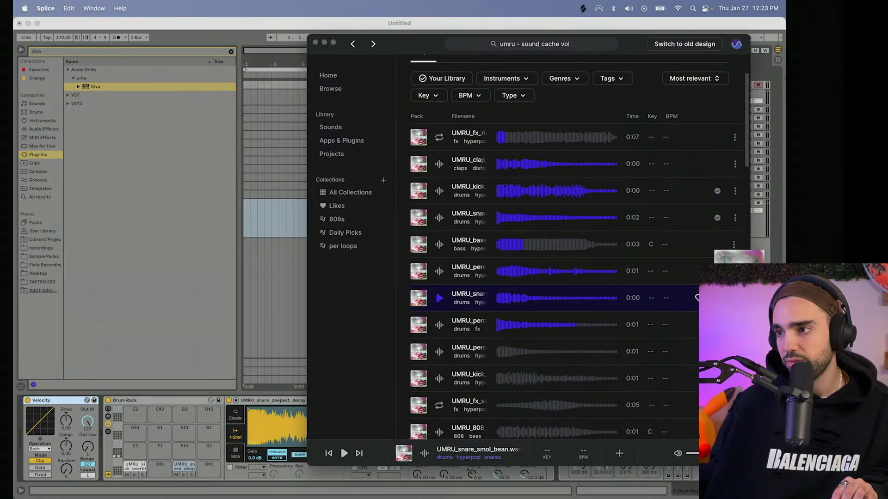
pyautogui.moveTo(458, 298); pyautogui.dragTo(209, 467)
# - Audition the percussion, fx and 808 samples further down the results, ending with UMRU_808_bass_sickosis_C
pyautogui.click(439, 352)
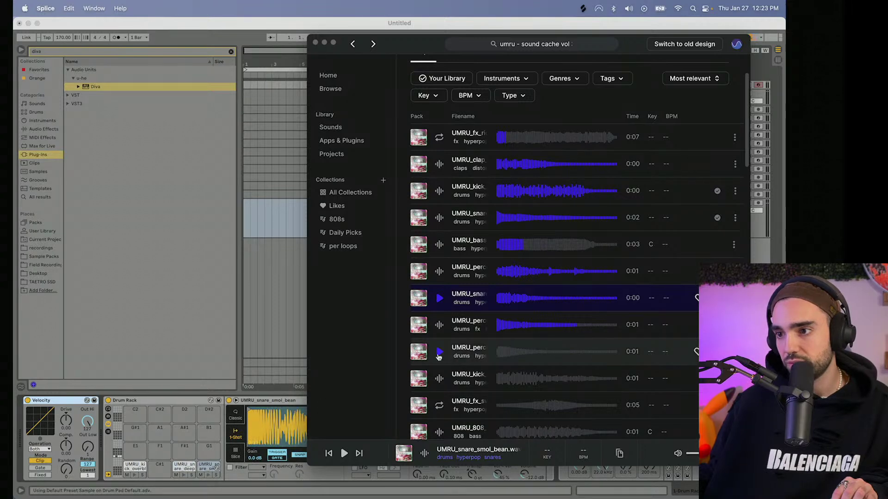
pyautogui.scroll(-3, 440, 370)
pyautogui.click(440, 372)
pyautogui.scroll(-1, 440, 372)
pyautogui.click(441, 376)
pyautogui.scroll(-2, 440, 374)
pyautogui.click(439, 363)
pyautogui.scroll(-1, 439, 364)
pyautogui.scroll(-3, 440, 364)
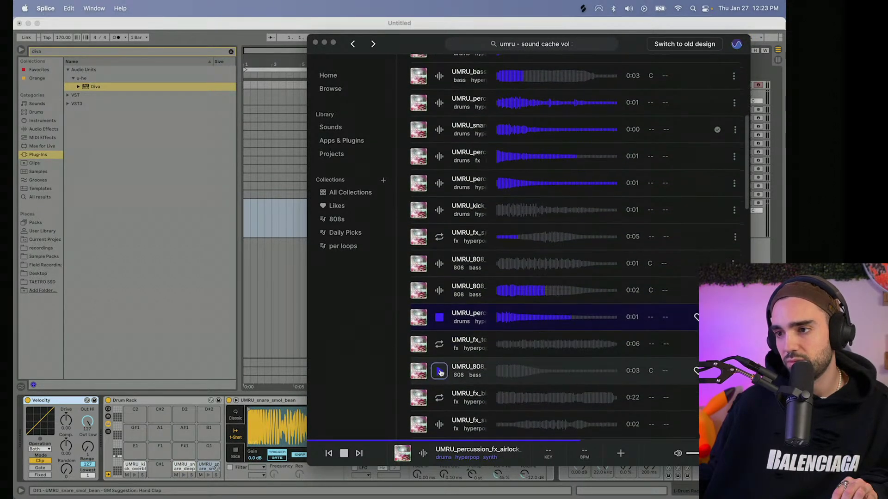
pyautogui.click(437, 328)
pyautogui.click(438, 329)
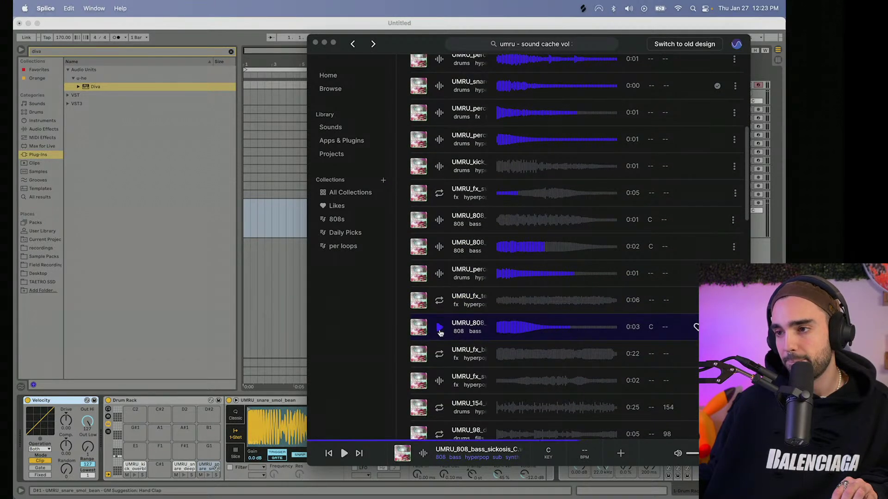
# - Select the first Simpler track, add UMRU_808_bass_sickosis_C to the library and load it into that track's Simpler
pyautogui.moveTo(408, 45); pyautogui.dragTo(194, 35)
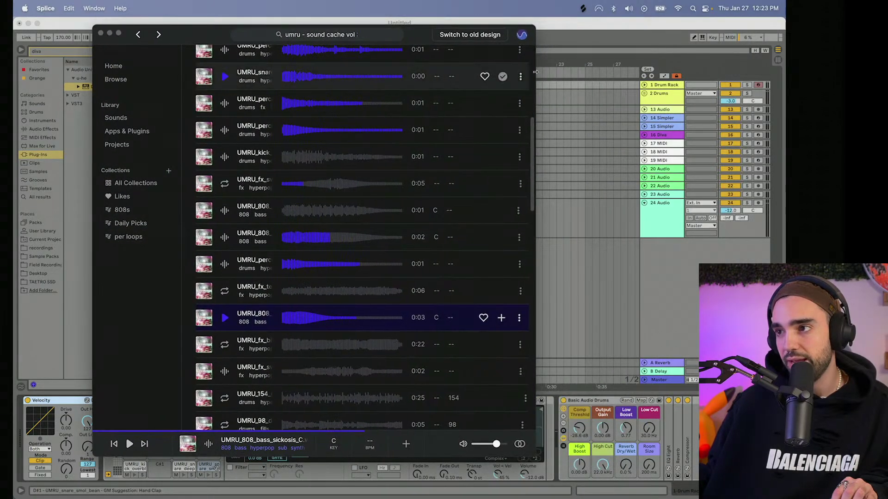
pyautogui.click(665, 121)
pyautogui.click(581, 9)
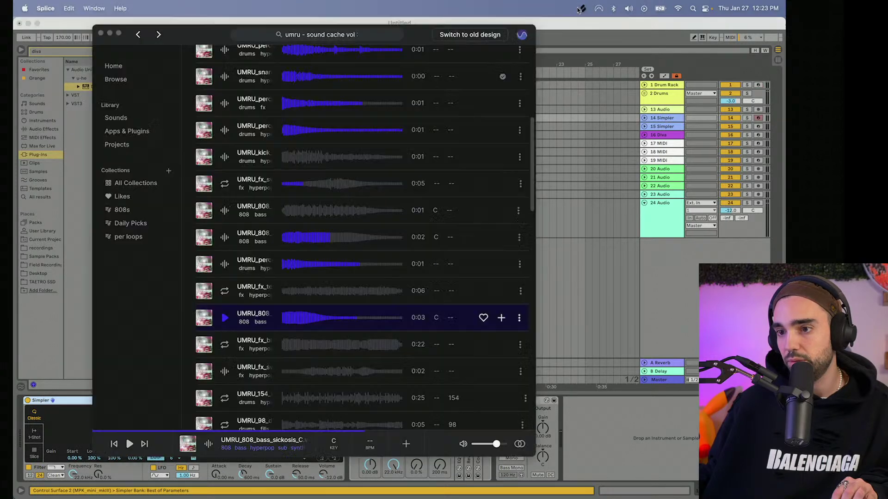
pyautogui.click(226, 318)
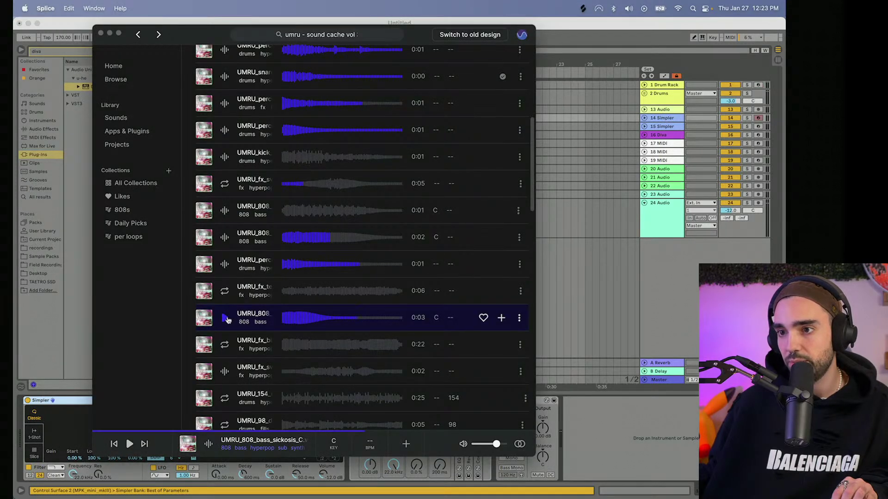
pyautogui.click(501, 318)
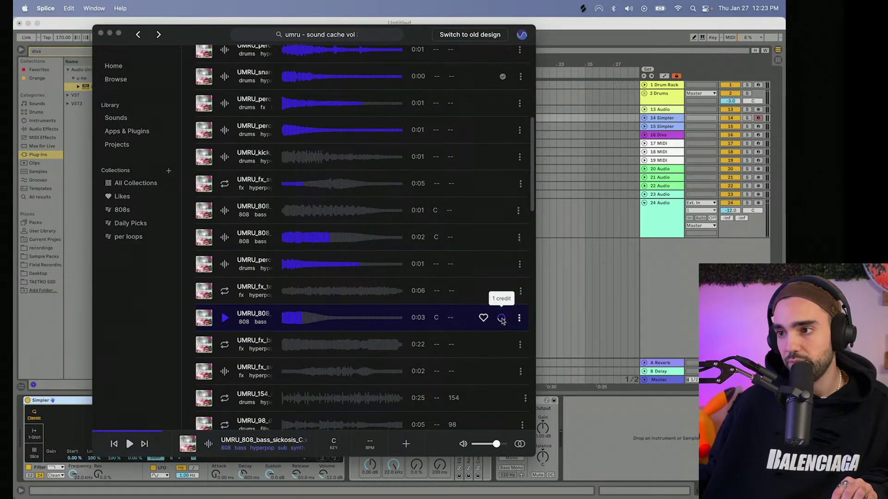
pyautogui.moveTo(503, 320); pyautogui.dragTo(68, 425)
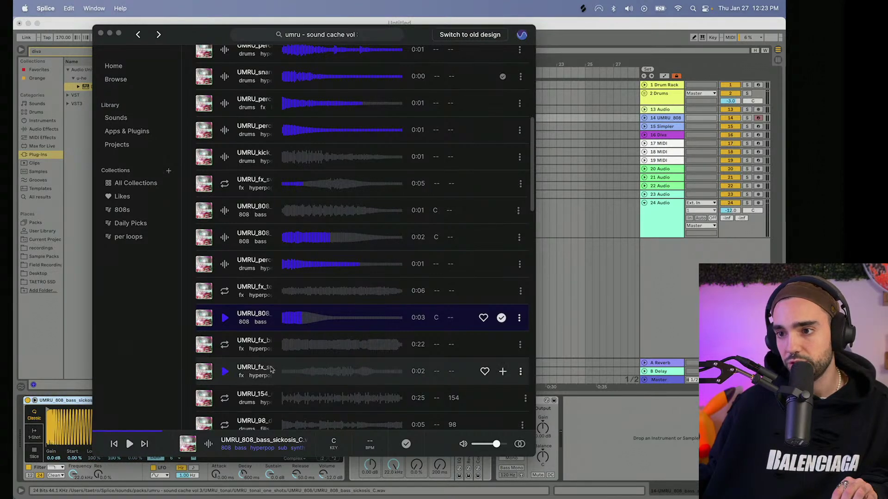
# - Audition more samples from the pack, including the 154 BPM drum loop, a sweep effect, the 120 BPM vocal melody loop and UMRU_kick_blemish
pyautogui.scroll(-4, 265, 365)
pyautogui.click(224, 306)
pyautogui.click(224, 278)
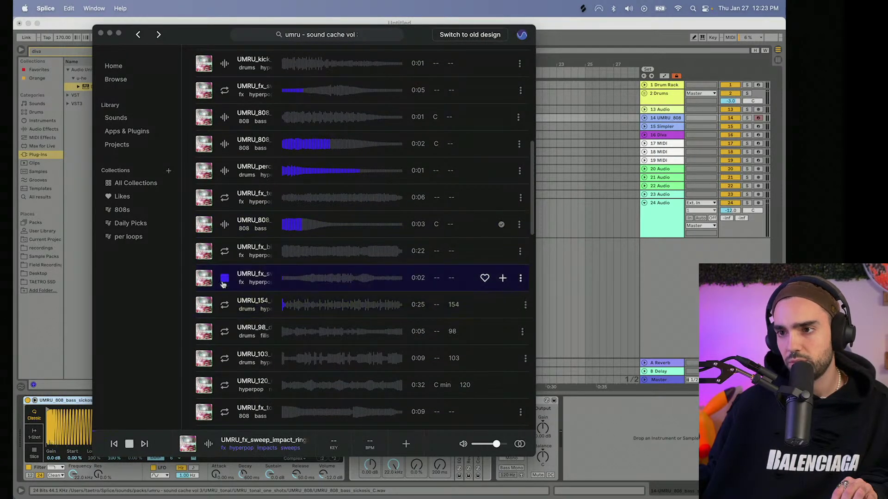
pyautogui.click(225, 385)
pyautogui.scroll(-1, 225, 365)
pyautogui.scroll(-1, 225, 354)
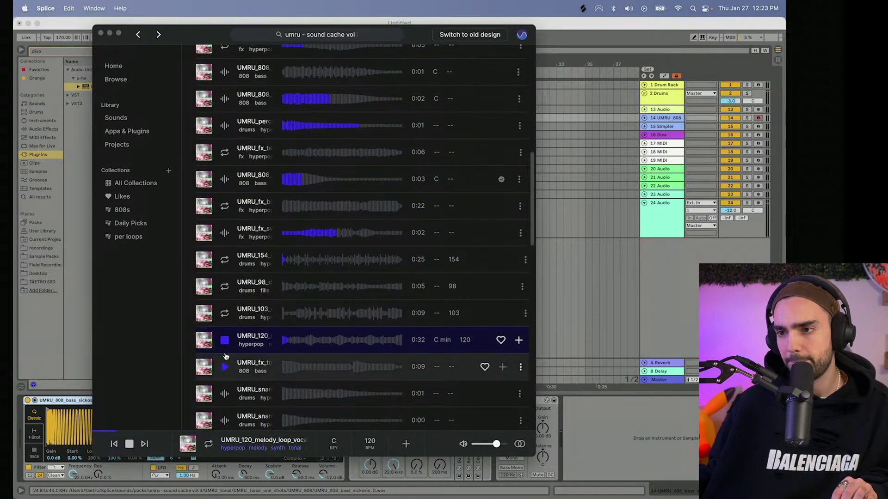
pyautogui.scroll(-3, 229, 356)
pyautogui.click(224, 363)
pyautogui.scroll(10, 224, 364)
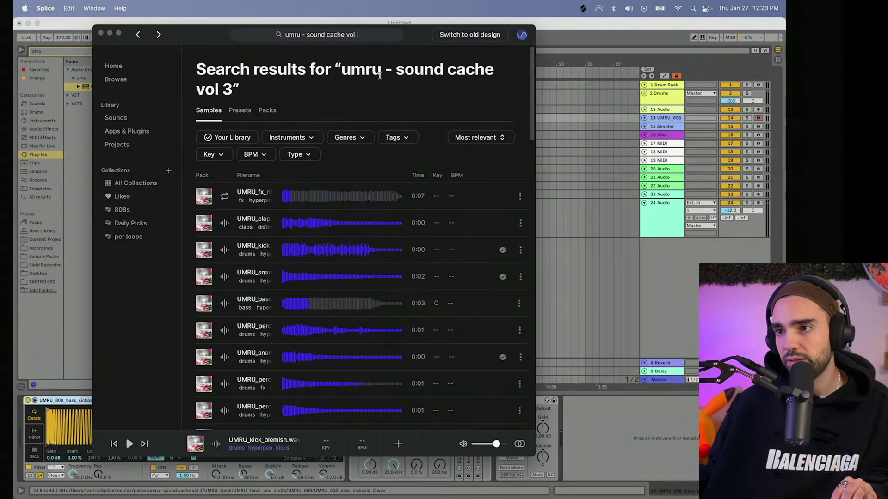
# - Filter the sample results to the Loops type and the keys instrument
pyautogui.click(397, 138)
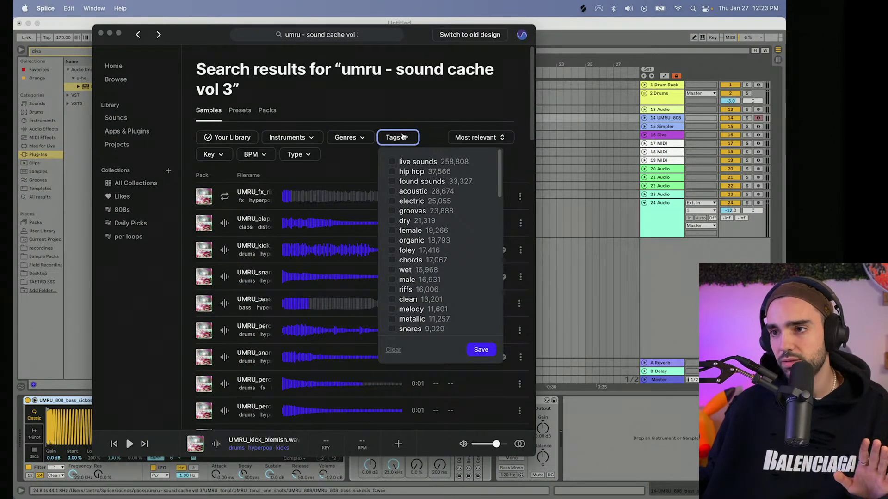
pyautogui.click(397, 136)
pyautogui.click(298, 152)
pyautogui.click(307, 183)
pyautogui.click(386, 224)
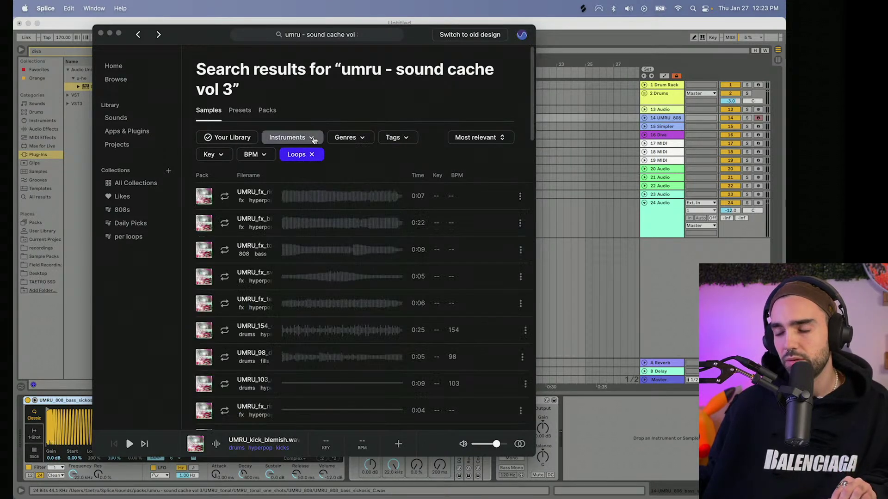
pyautogui.click(313, 138)
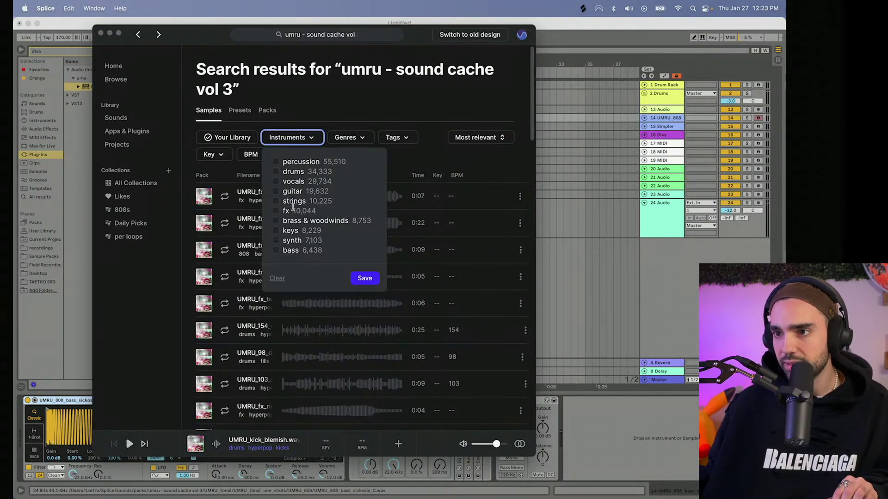
pyautogui.click(276, 230)
pyautogui.click(365, 279)
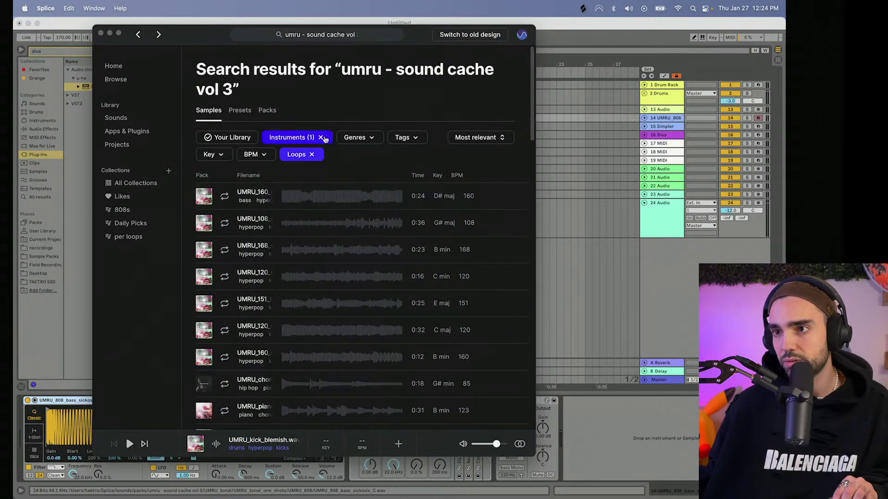
# - Audition the first keys loops in the results, including the 160 BPM D# major and 120 BPM C minor melody loops
pyautogui.click(224, 197)
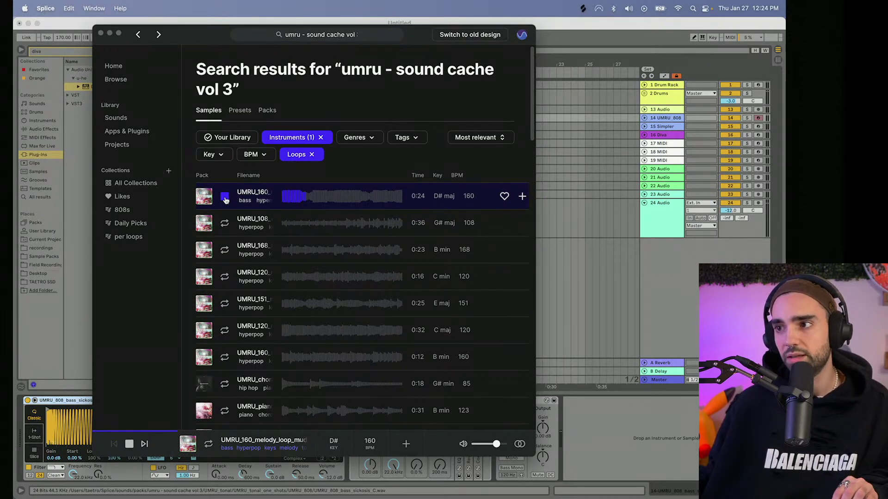
pyautogui.click(224, 251)
pyautogui.click(224, 277)
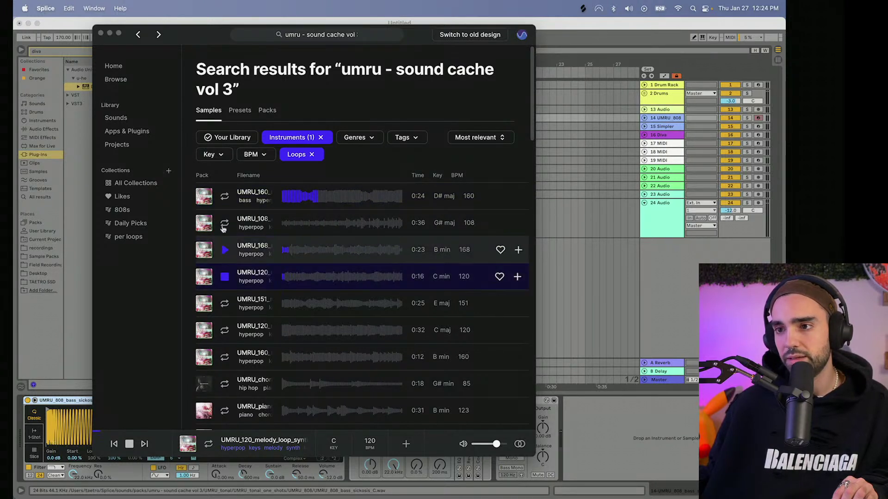
pyautogui.click(225, 198)
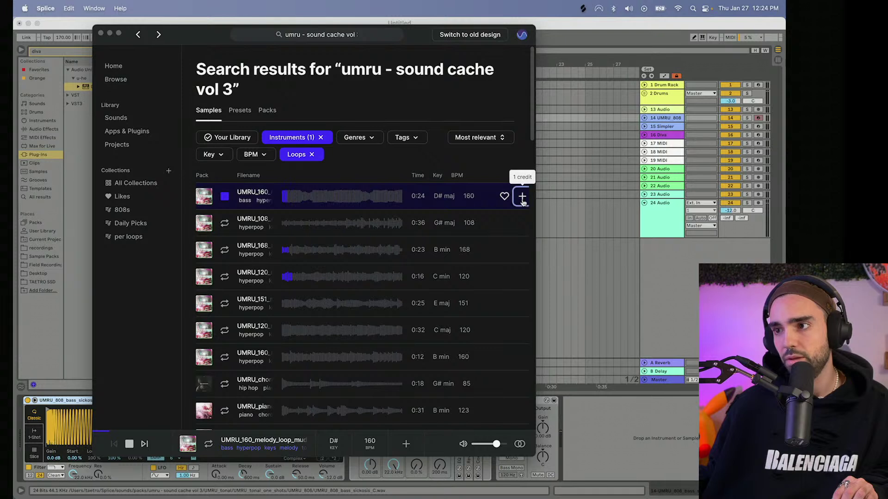
# - Add the UMRU_160 melody loop in D# major to the library, place it on audio track 23, and stop its preview
pyautogui.click(522, 197)
pyautogui.moveTo(522, 199); pyautogui.dragTo(573, 203)
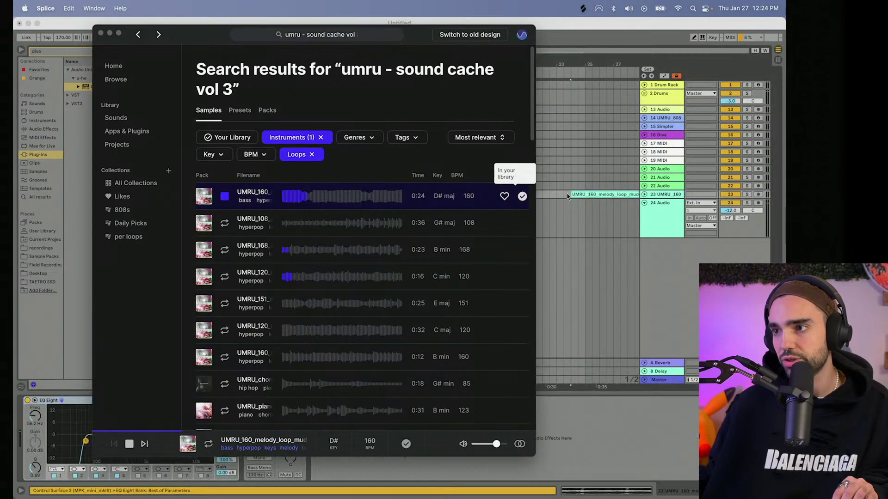
pyautogui.click(225, 198)
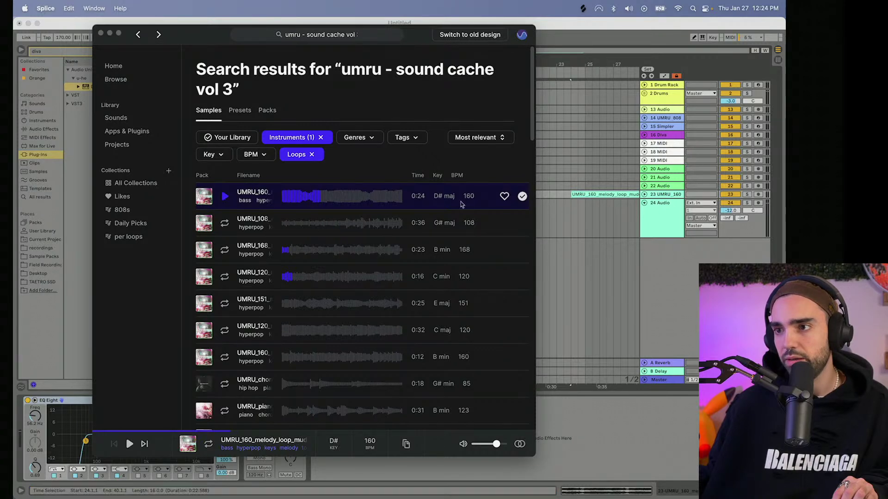
# - Switch to Ableton Live, move the UMRU_160 melody clip to bar 1, and extend the arrangement loop to 16 bars
pyautogui.click(101, 34)
pyautogui.click(593, 195)
pyautogui.moveTo(592, 195); pyautogui.dragTo(266, 199)
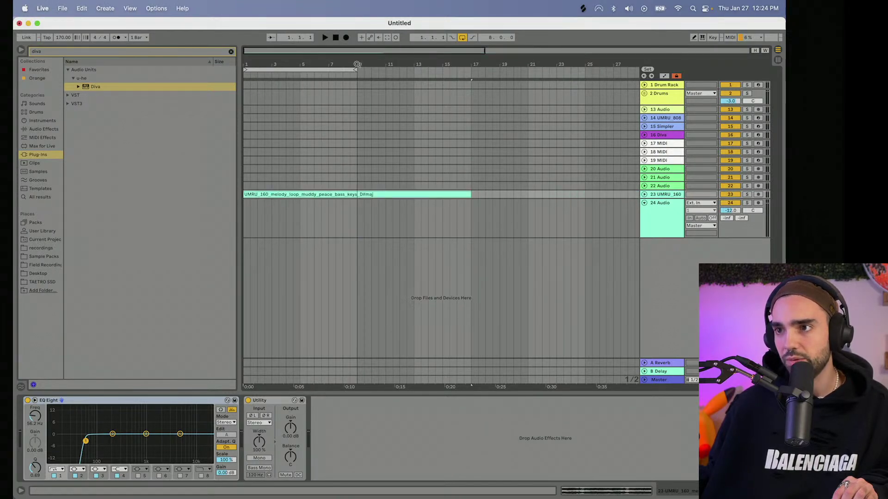
pyautogui.moveTo(355, 69); pyautogui.dragTo(473, 71)
# - Play the melody loop, lower track 23's volume to -8.3 dB, and hide the browser
pyautogui.press('space')
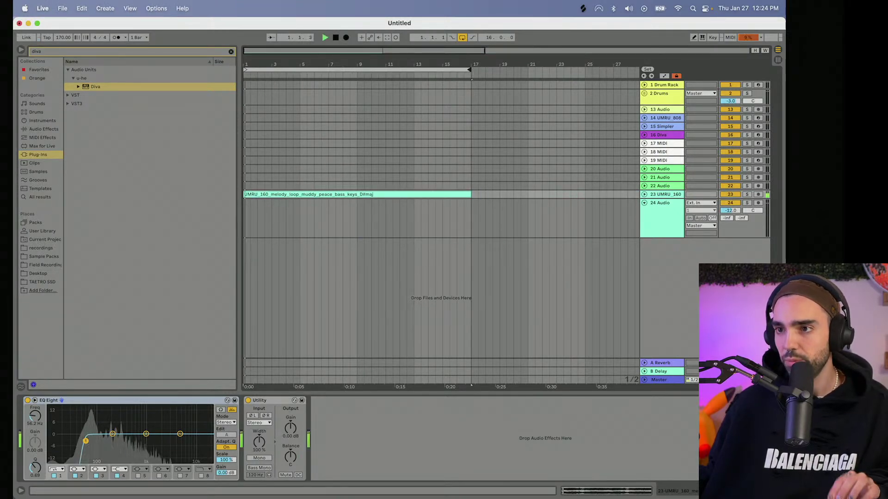
pyautogui.click(644, 194)
pyautogui.moveTo(730, 202); pyautogui.dragTo(730, 196)
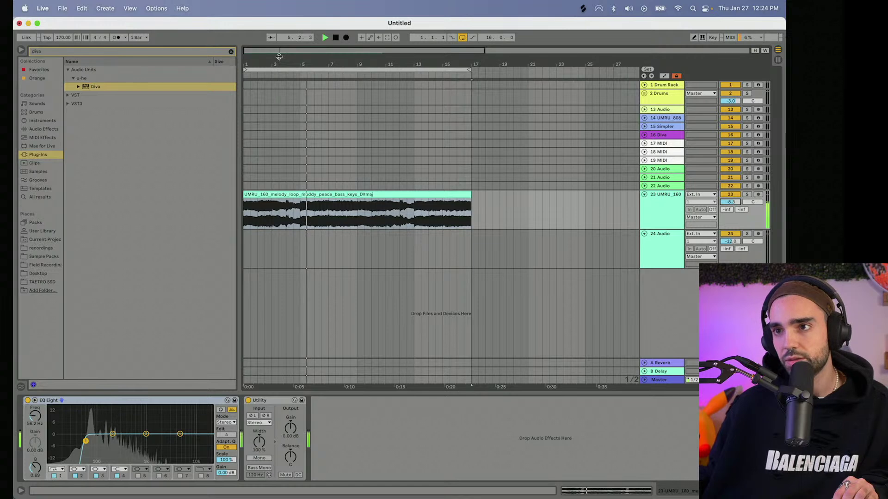
pyautogui.press('super+alt+b')
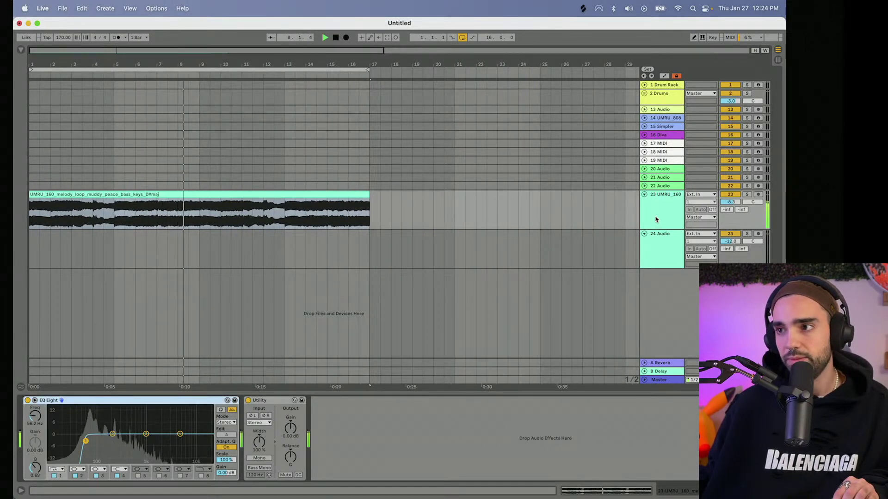
pyautogui.press('space')
# - Load the UMRU_160 melody clip into track 15's Simpler and switch it to Slice mode
pyautogui.click(661, 129)
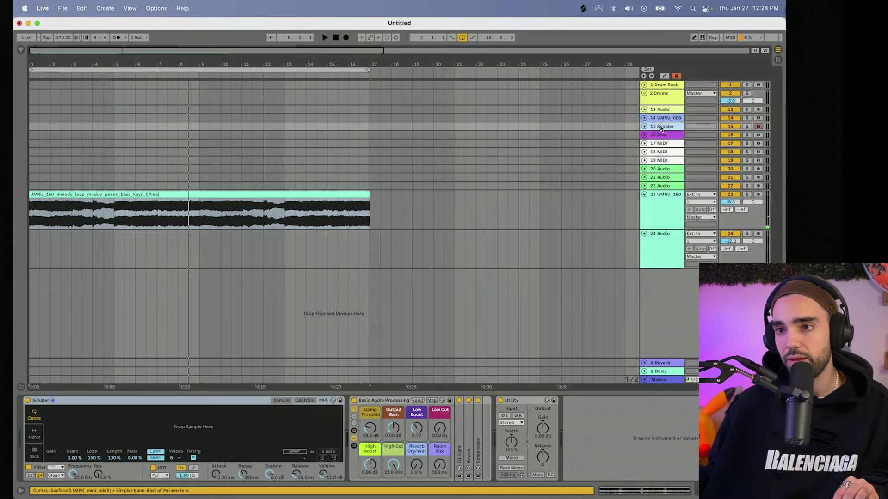
pyautogui.moveTo(176, 208); pyautogui.dragTo(143, 430)
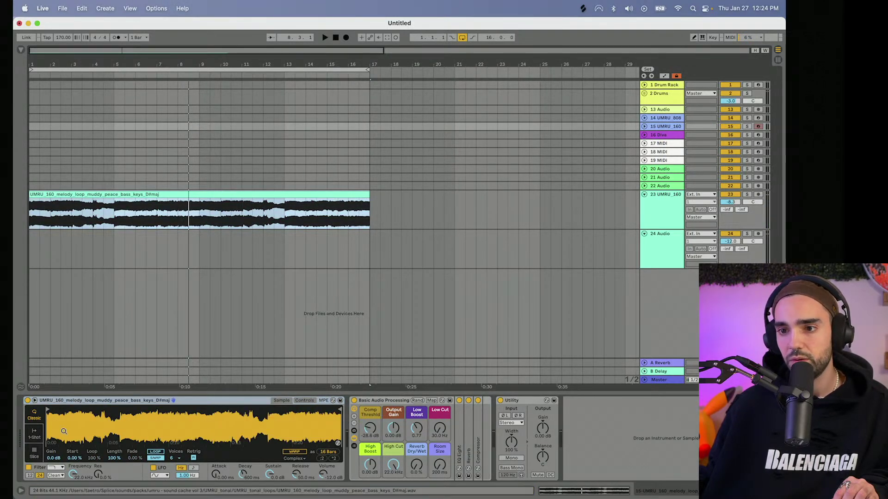
pyautogui.click(36, 454)
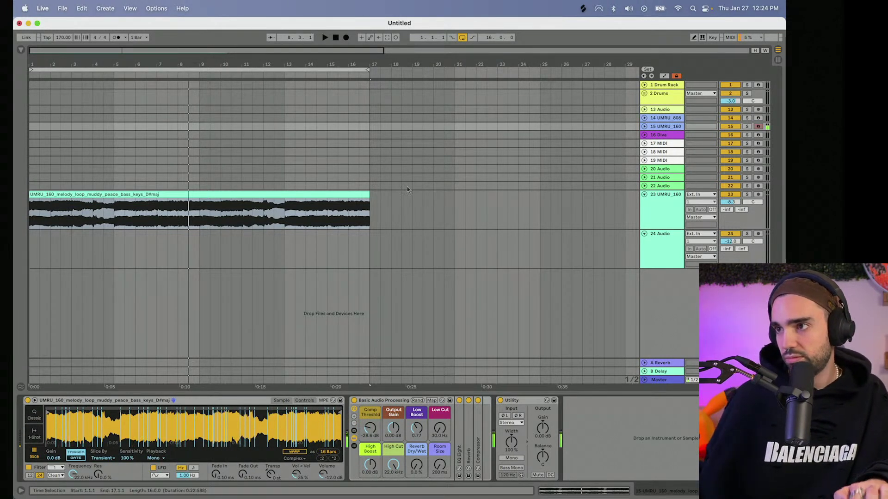
# - On track 15, set fade in to 86.9 ms, fade out to 118 ms, transpose to +2 st, low cut to 185 Hz and slice sensitivity to 73%
pyautogui.click(645, 127)
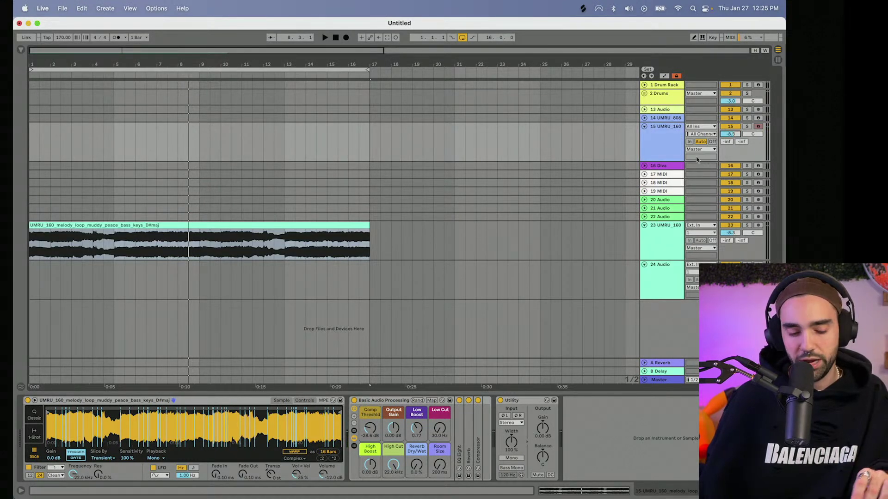
pyautogui.moveTo(223, 479); pyautogui.dragTo(223, 463)
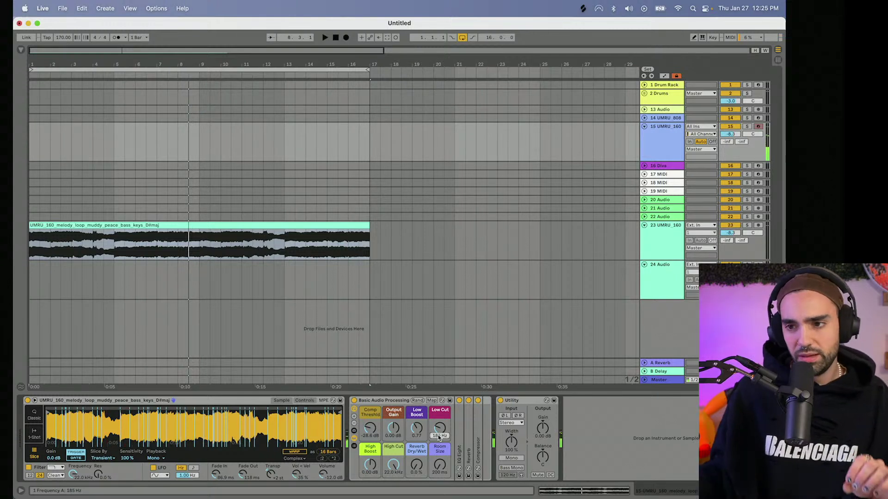
pyautogui.moveTo(130, 461); pyautogui.dragTo(131, 470)
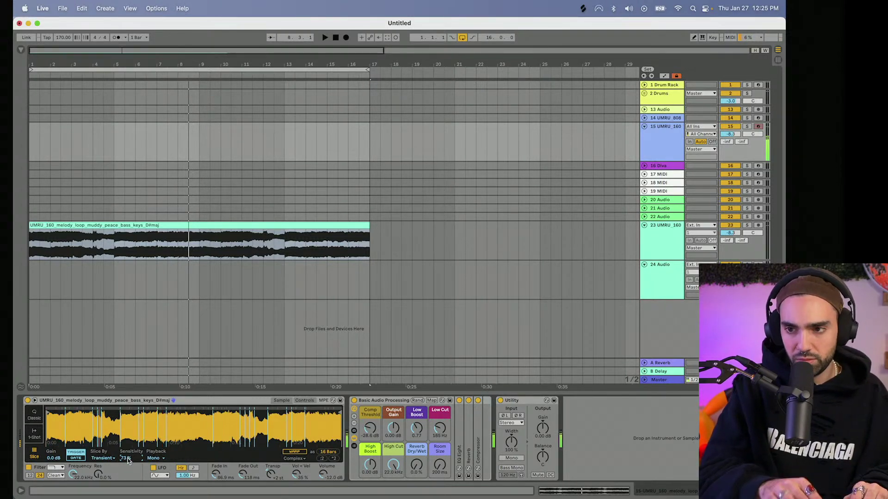
# - Deactivate the UMRU_160 audio track 23 and collapse it
pyautogui.click(218, 224)
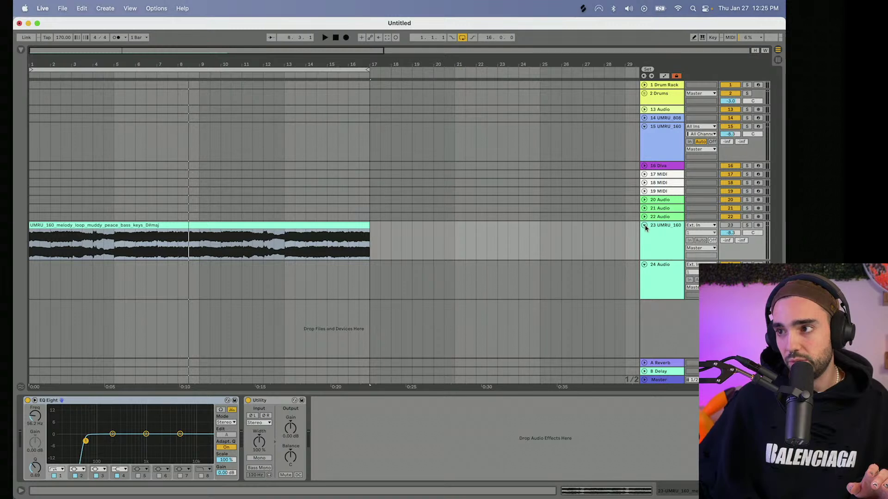
pyautogui.click(644, 226)
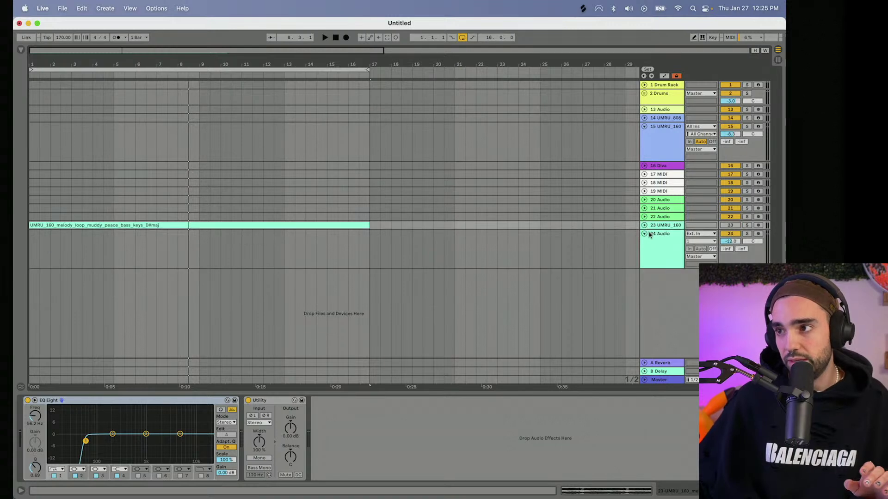
# - Expand the Drum Rack track, turn on the metronome, and record an eight-bar kick and snare pattern from bar 1
pyautogui.click(644, 86)
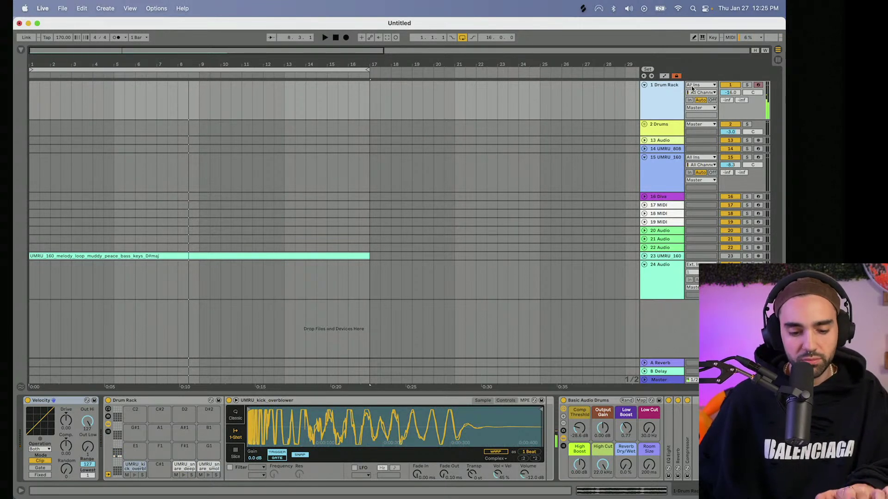
pyautogui.click(116, 38)
pyautogui.press('space')
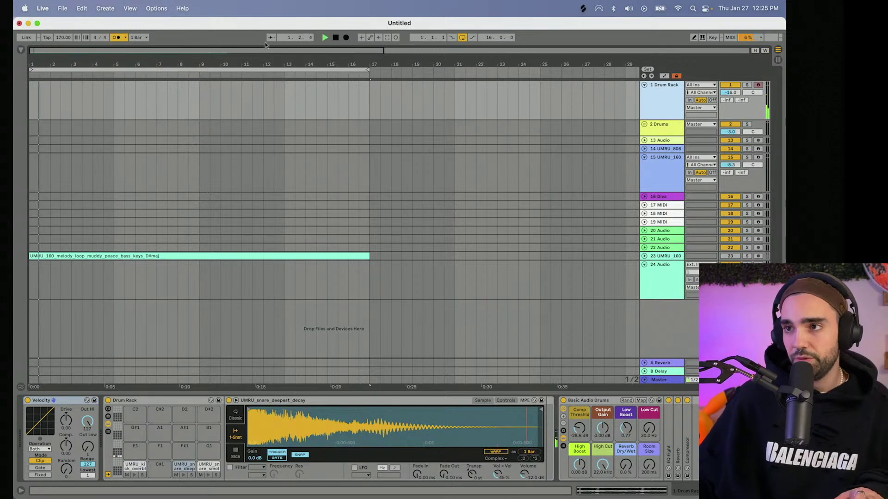
pyautogui.click(335, 38)
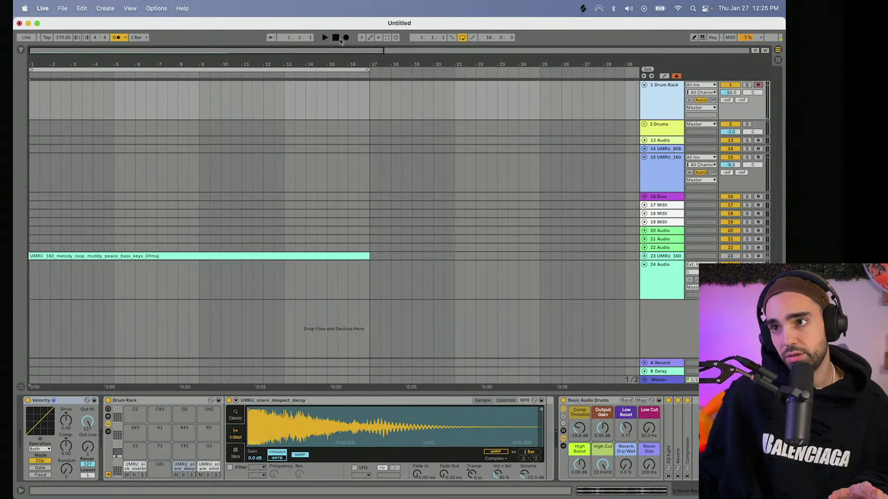
pyautogui.click(346, 38)
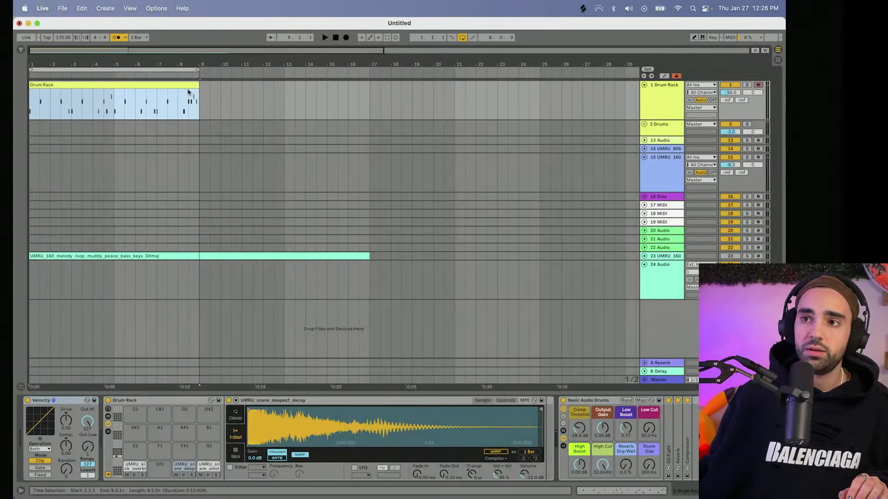
# - Quantize all notes in the Drum Rack clip to 1/8, then play it back with the metronome off
pyautogui.doubleClick(188, 92)
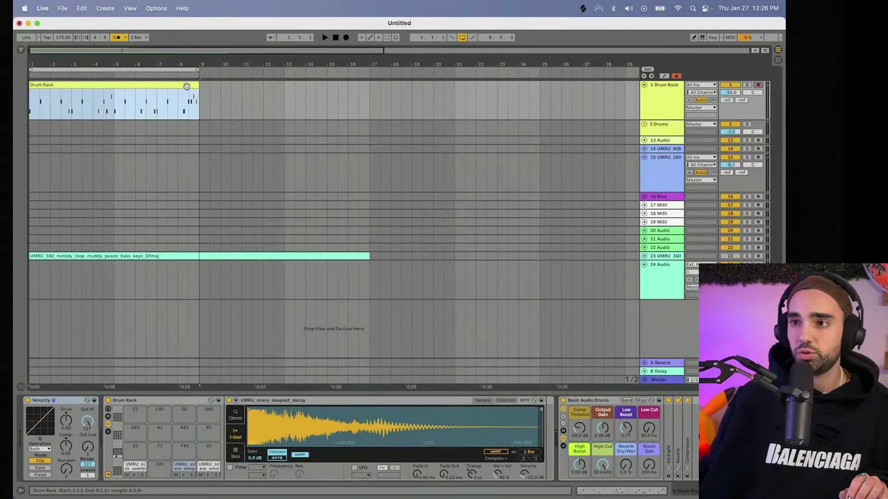
pyautogui.click(315, 437)
pyautogui.press('super+a')
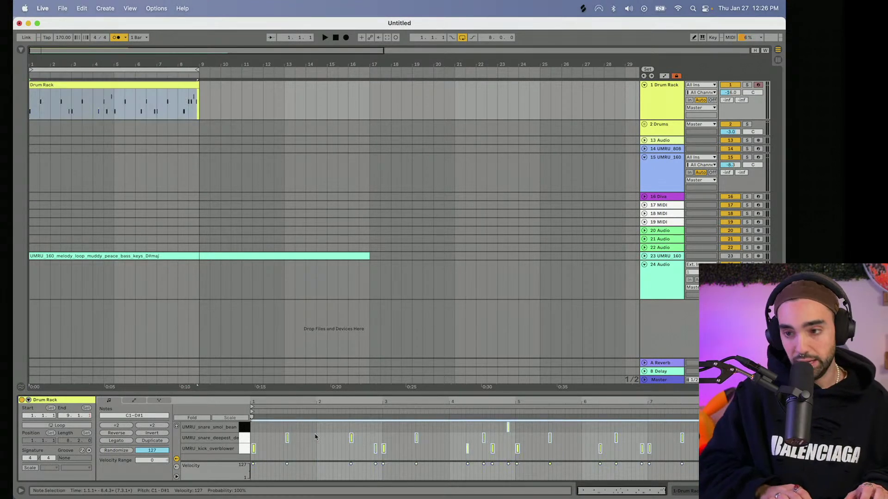
pyautogui.press('super+shift+u')
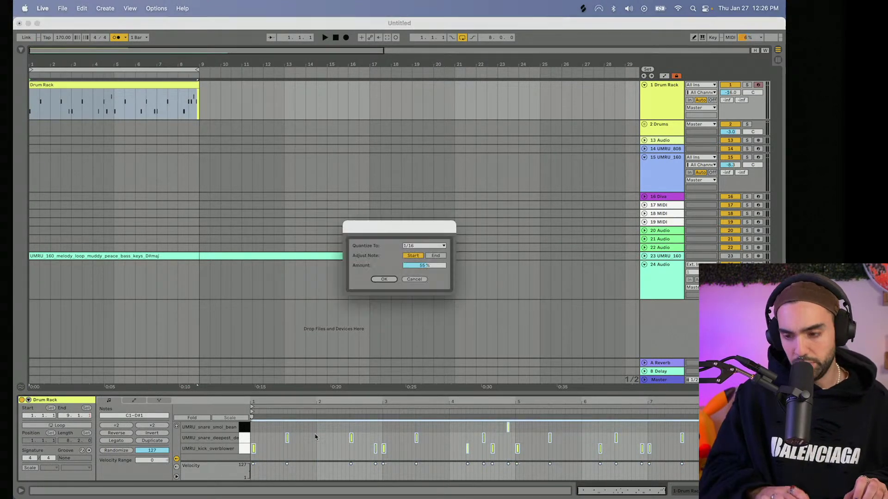
pyautogui.click(412, 248)
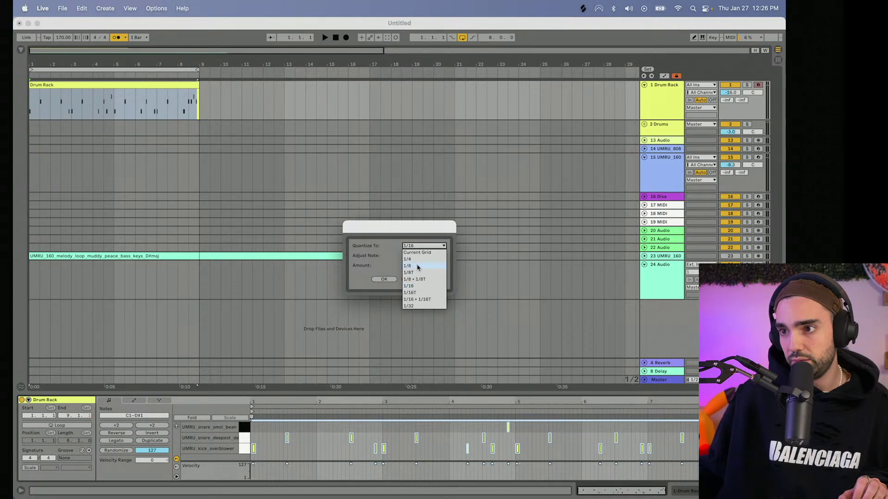
pyautogui.click(418, 267)
pyautogui.click(387, 279)
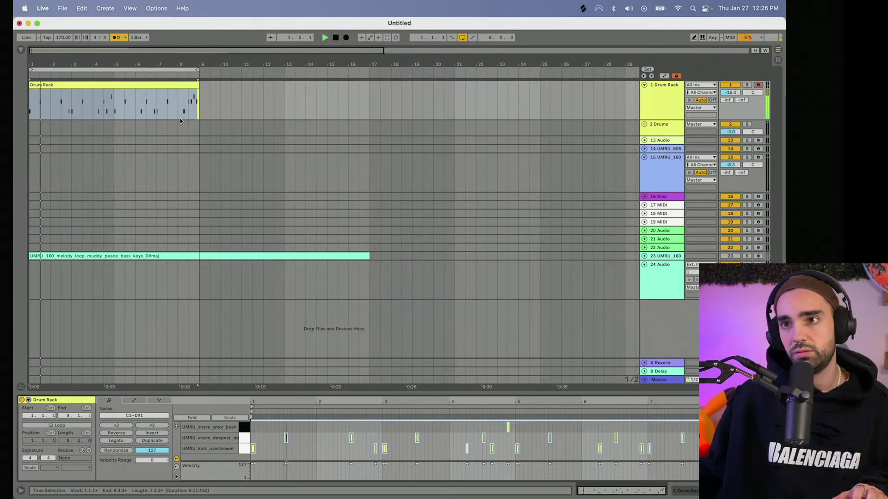
pyautogui.click(117, 39)
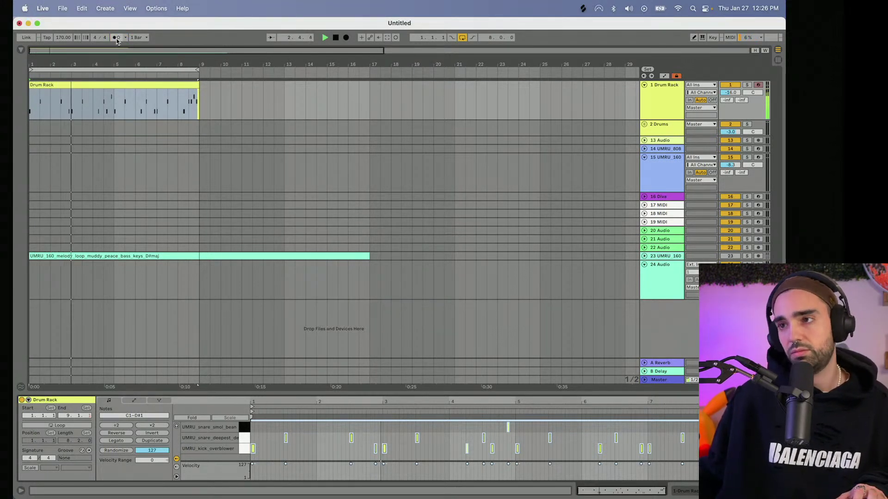
# - Switch to Splice and replace the keys filter with the drums instrument and the hats tag
pyautogui.click(581, 13)
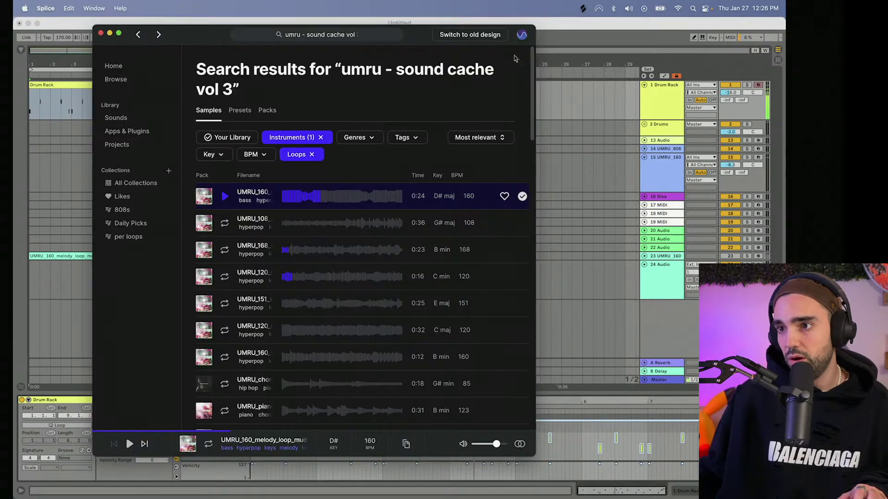
pyautogui.click(320, 138)
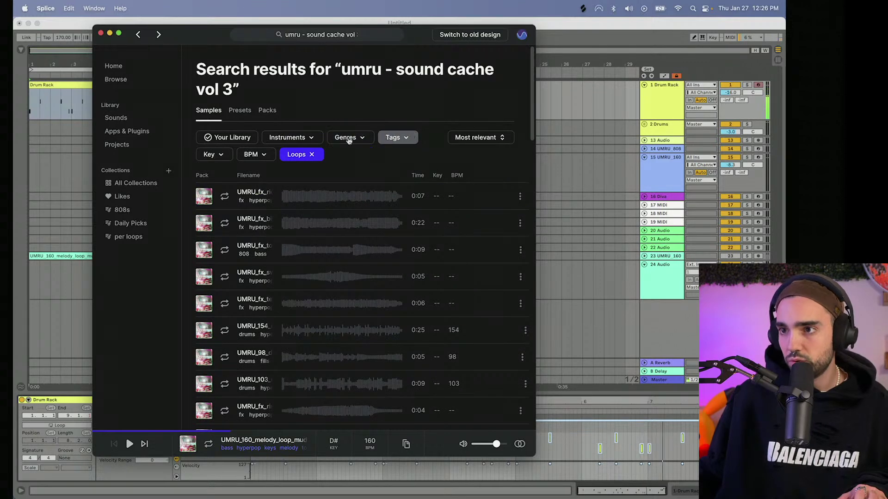
pyautogui.click(286, 137)
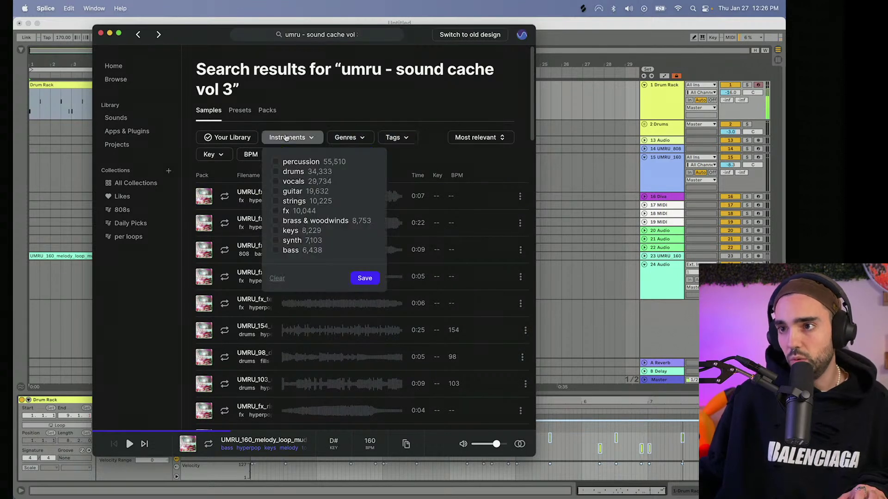
pyautogui.click(275, 172)
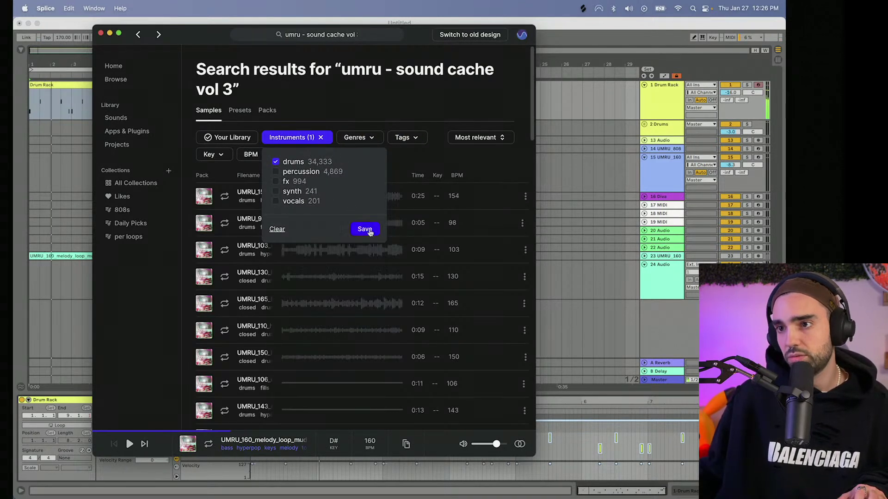
pyautogui.click(369, 231)
pyautogui.click(408, 140)
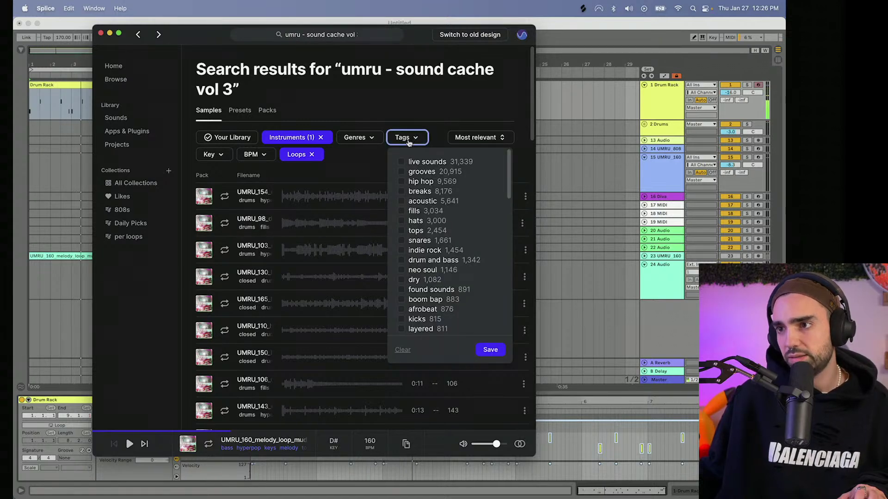
pyautogui.click(401, 221)
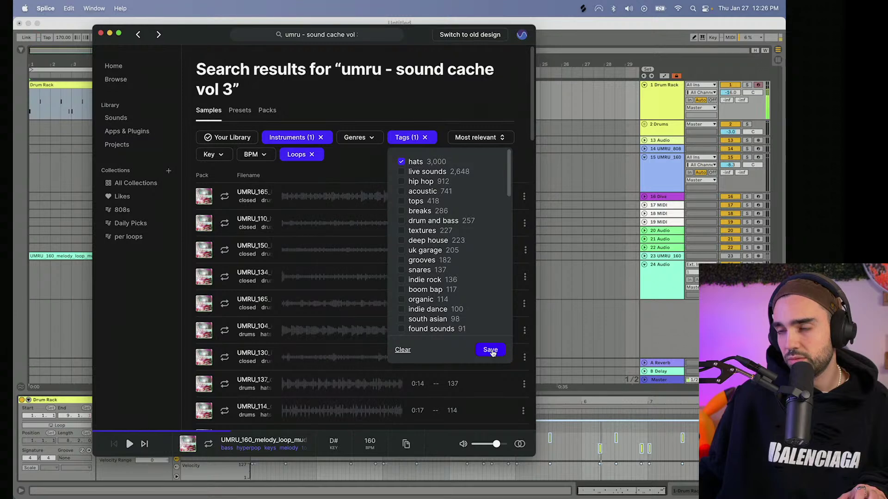
pyautogui.click(491, 351)
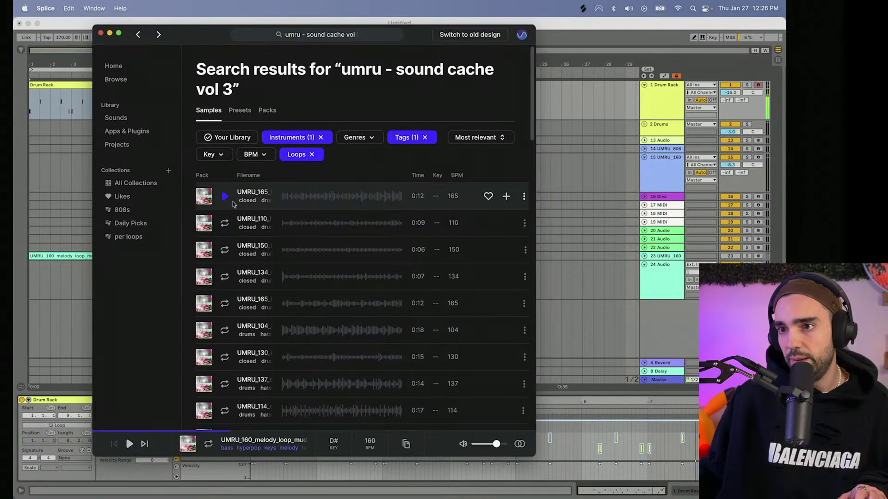
# - Return to Ableton Live and stop the arrangement playback
pyautogui.press('space')
pyautogui.click(626, 98)
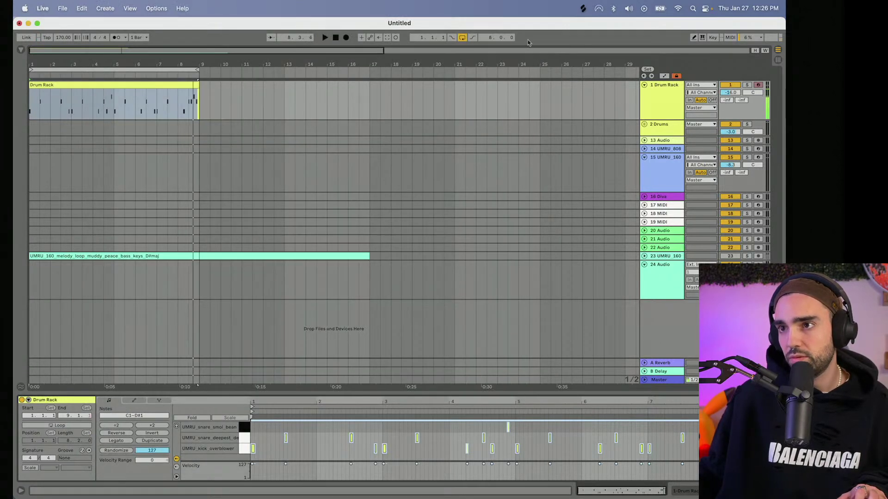
# - Switch to Splice and audition the drum hat loops in the results down to UMRU_130_hihat_loop_oxide
pyautogui.click(581, 8)
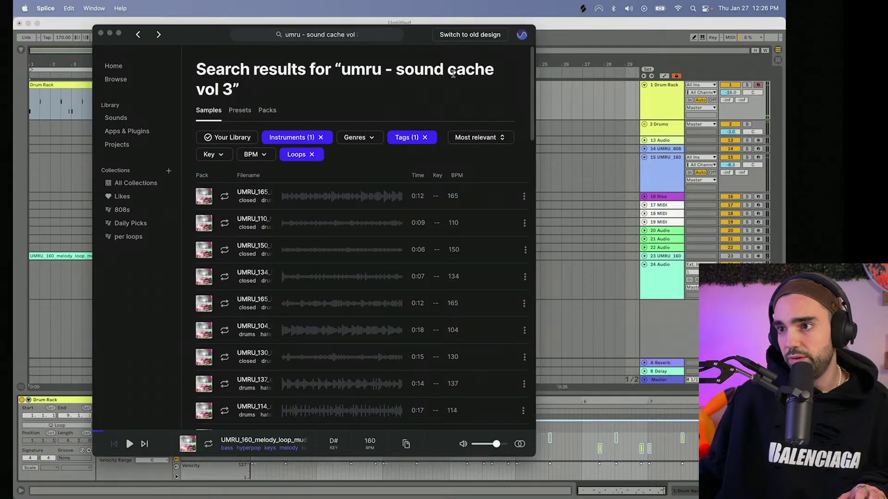
pyautogui.click(224, 197)
pyautogui.click(225, 224)
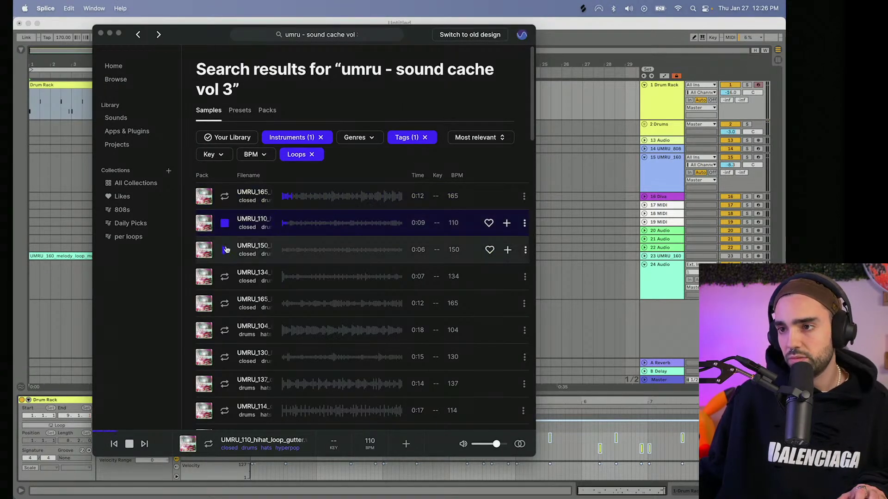
pyautogui.click(225, 250)
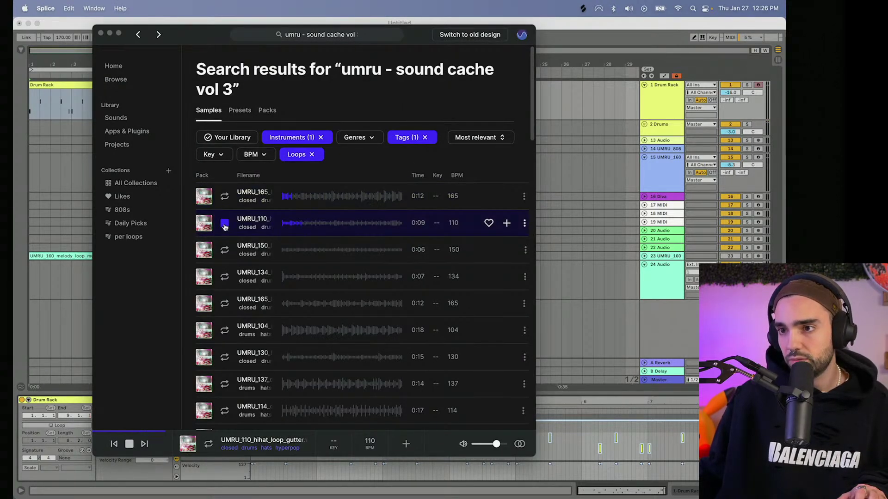
pyautogui.click(223, 278)
pyautogui.scroll(-2, 222, 278)
pyautogui.click(225, 262)
pyautogui.click(224, 289)
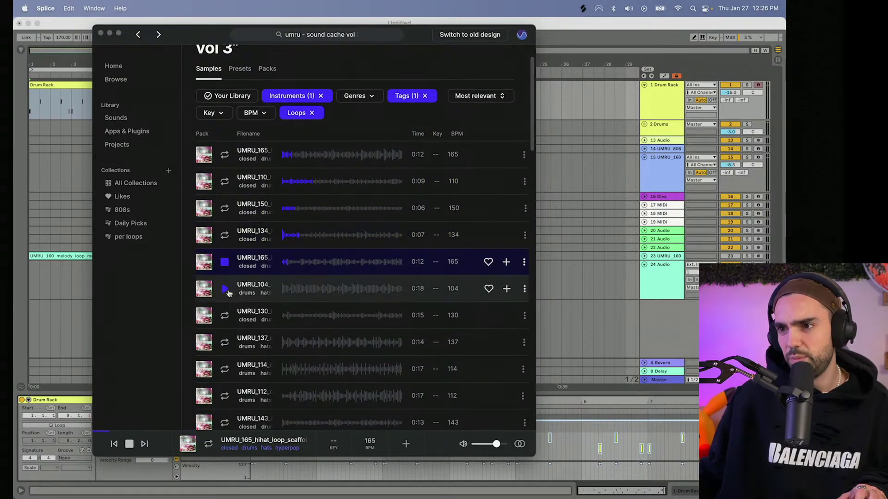
pyautogui.click(225, 316)
pyautogui.scroll(-2, 227, 314)
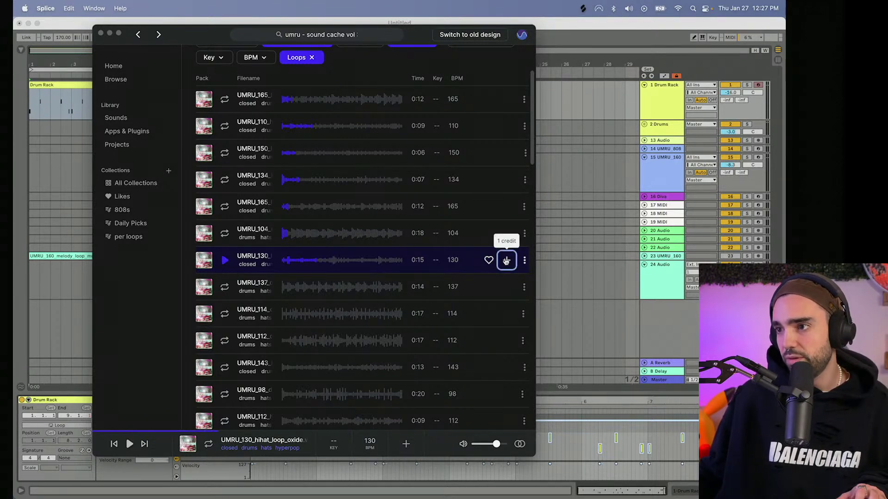
# - Place UMRU_130_hihat_loop_oxide at bar 1 of track 13 and play the loop with the UMRU_160 track selected
pyautogui.moveTo(505, 264); pyautogui.dragTo(51, 142)
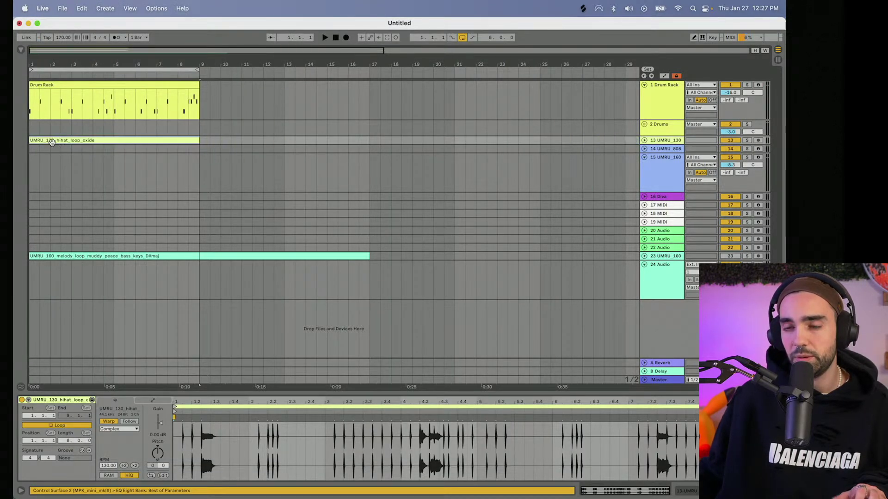
pyautogui.press('space')
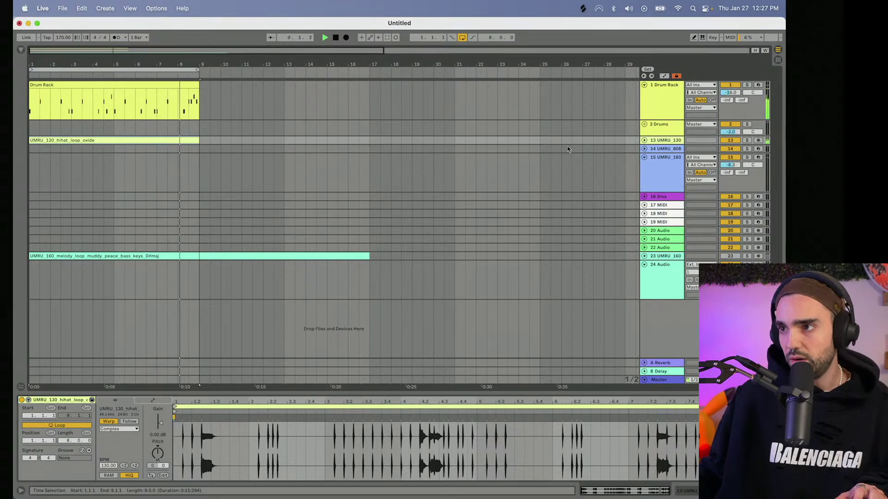
pyautogui.click(671, 172)
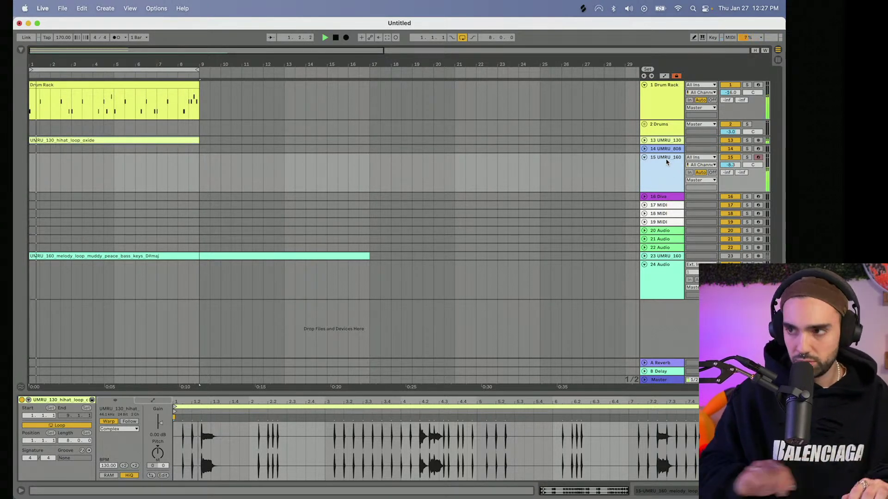
# - Check the audio device and latency settings in the preferences
pyautogui.click(44, 11)
pyautogui.click(50, 38)
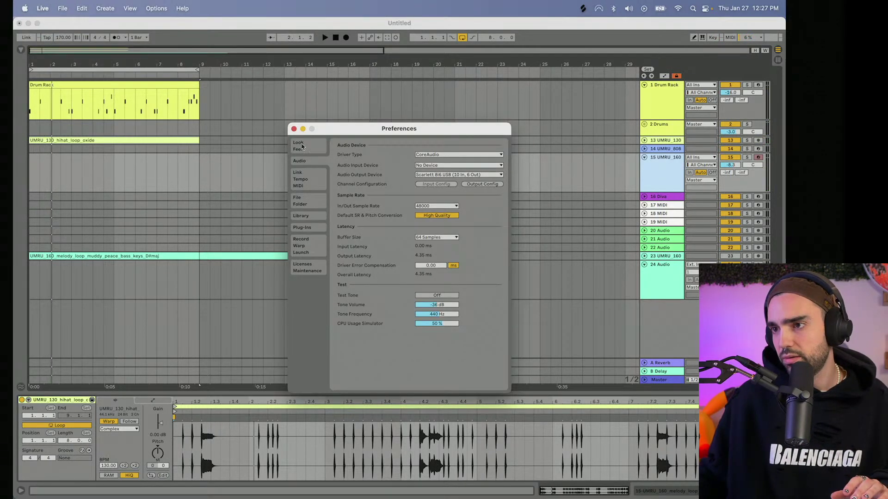
pyautogui.click(295, 130)
pyautogui.click(294, 133)
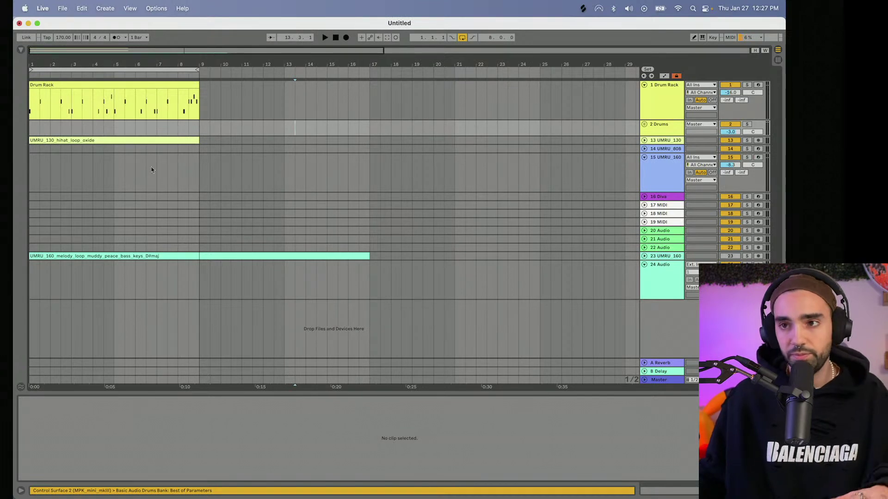
# - Record melody slices on the UMRU_160 track over the looped drums from bar 1, re-recording until a take works
pyautogui.click(93, 171)
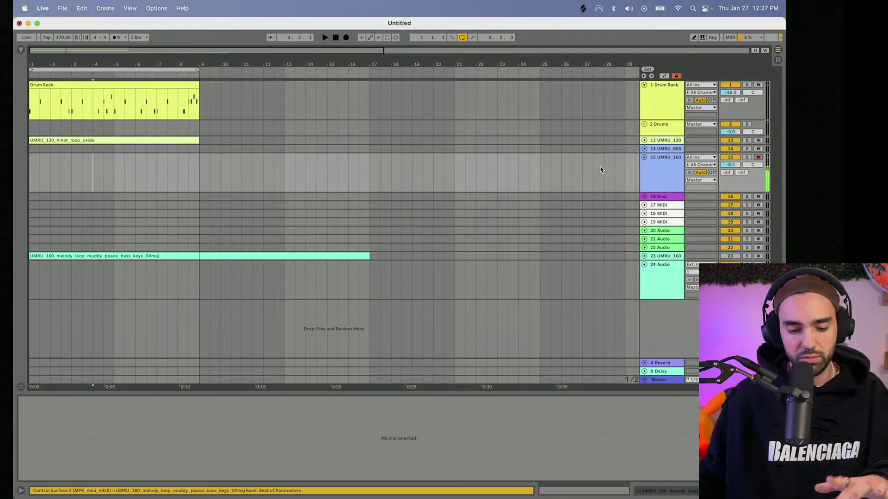
pyautogui.click(555, 253)
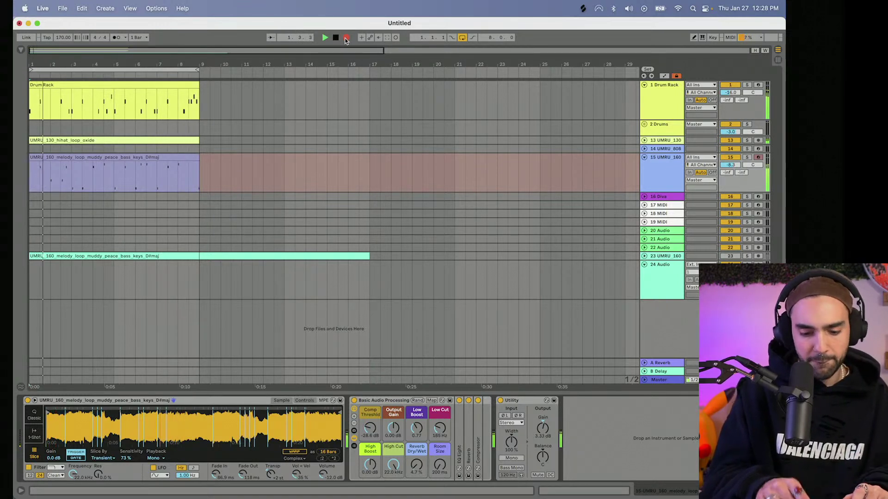
pyautogui.click(346, 38)
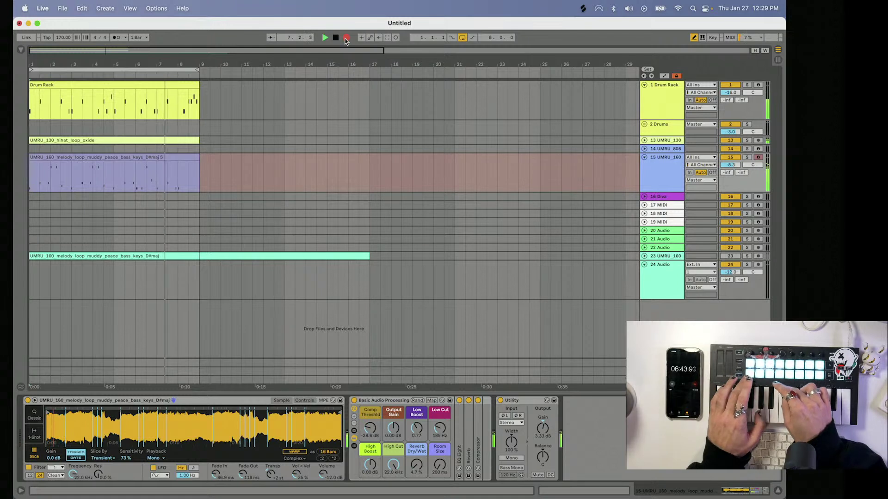
pyautogui.press('space')
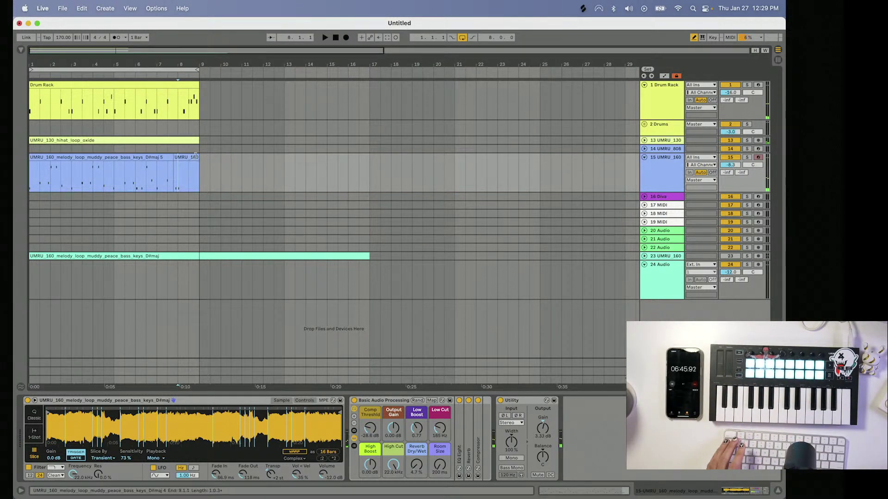
# - Delete everything recorded after bar 5 so a four-bar melody clip remains, and quantize all its notes
pyautogui.press('Delete')
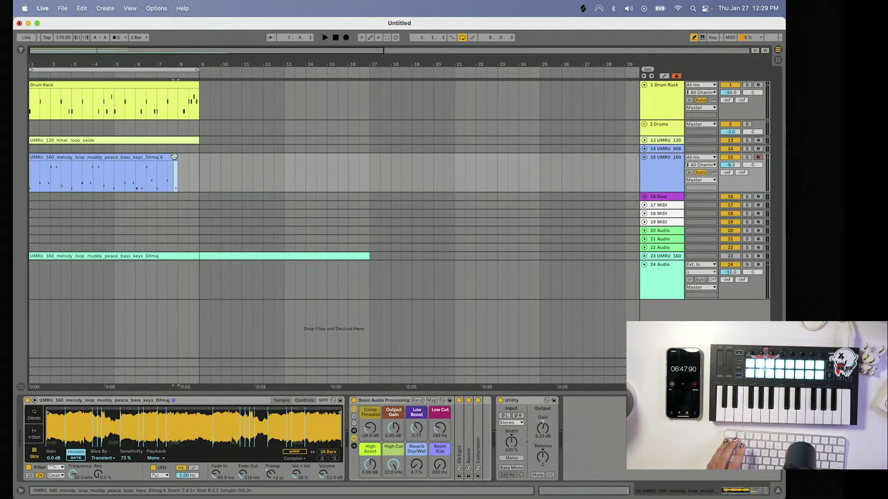
pyautogui.moveTo(174, 156); pyautogui.dragTo(115, 162)
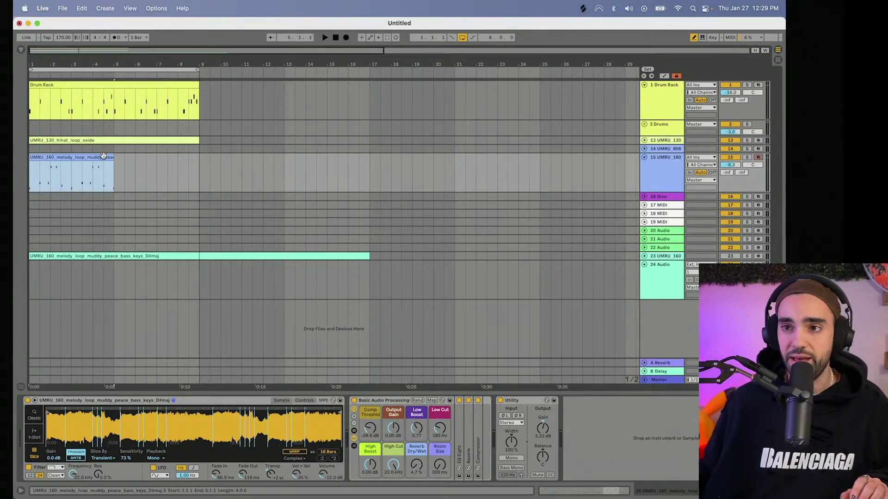
pyautogui.doubleClick(103, 157)
pyautogui.click(477, 441)
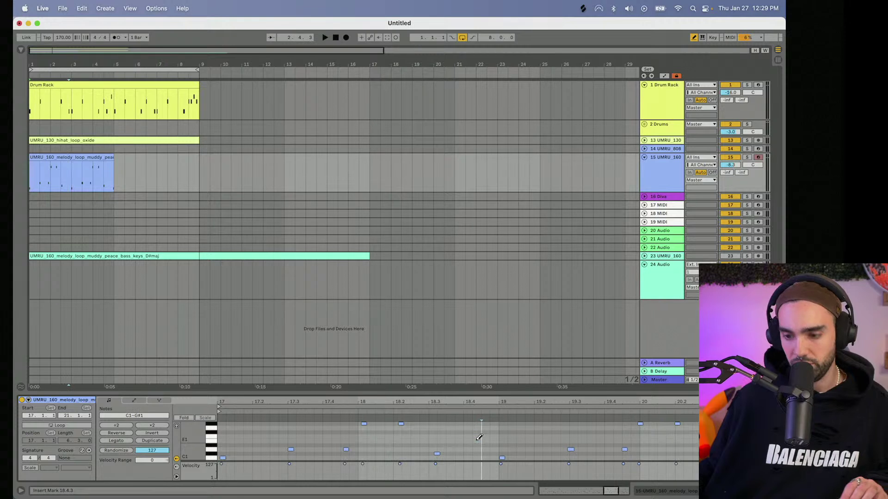
pyautogui.press('super+a')
# - Play the loop and lower the Drum Rack track volume to -18.2 dB
pyautogui.press('space')
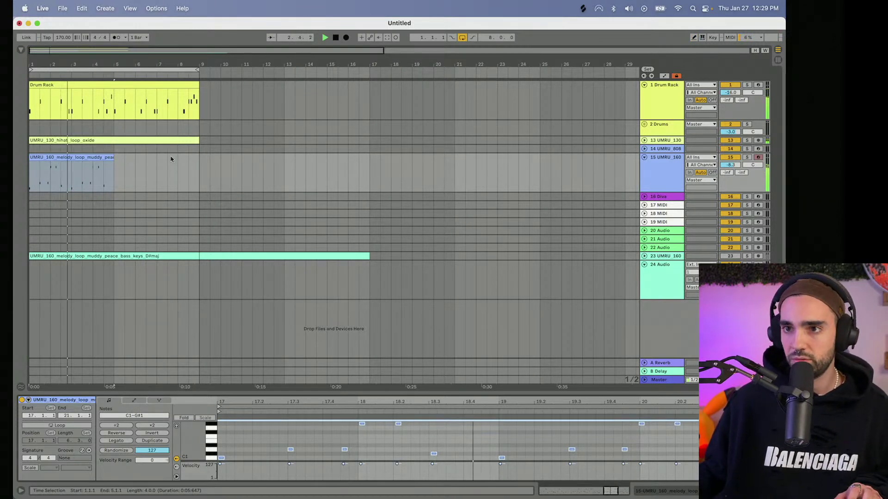
pyautogui.moveTo(730, 92); pyautogui.dragTo(730, 99)
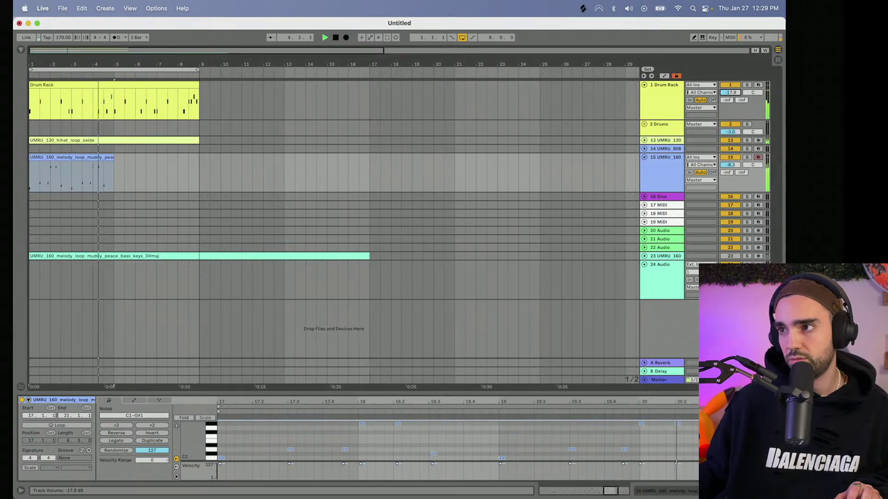
pyautogui.press('space')
# - Duplicate the four-bar melody clip on the UMRU_160 track so the copy fills bars 5 to 9
pyautogui.click(103, 157)
pyautogui.click(113, 158)
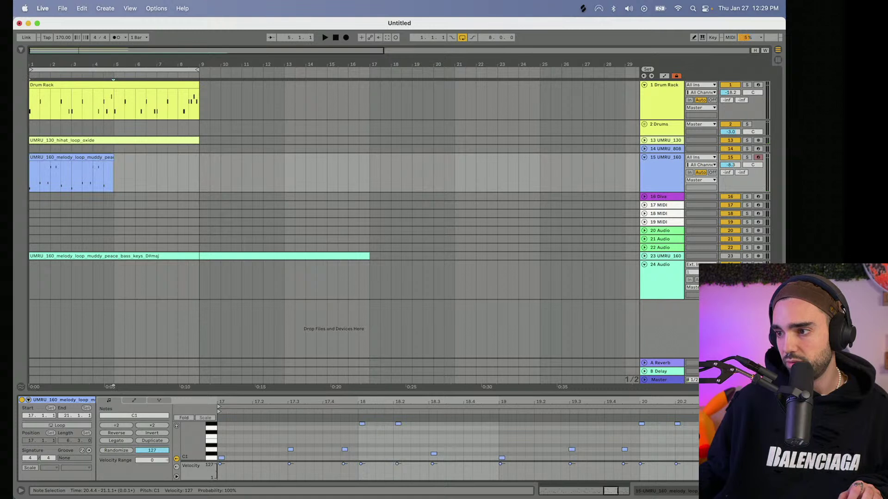
pyautogui.click(99, 157)
pyautogui.press('super+d')
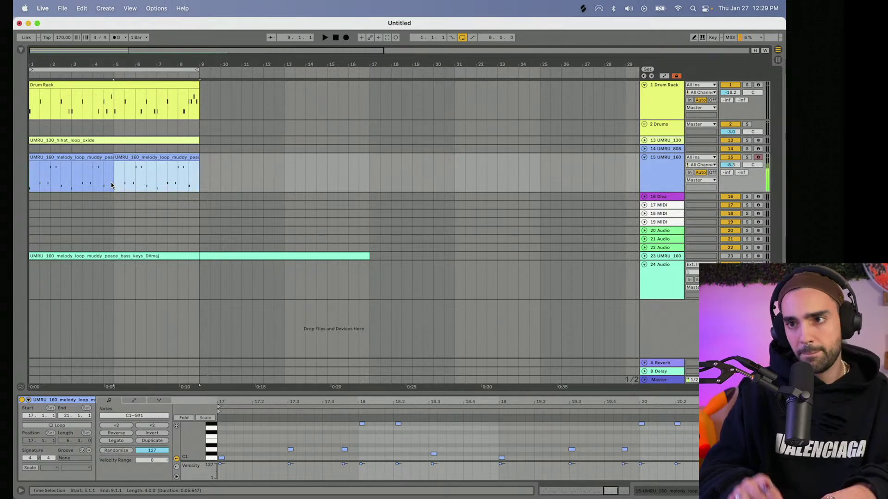
# - Shorten the loop to bars 7 to 9, and split off and delete the melody clip's last two bars
pyautogui.moveTo(31, 70); pyautogui.dragTo(155, 89)
pyautogui.click(172, 159)
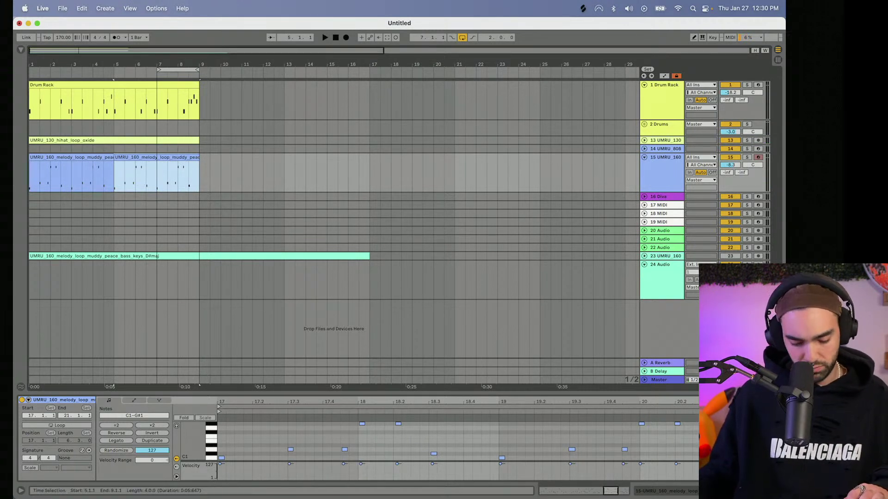
pyautogui.press('super+e')
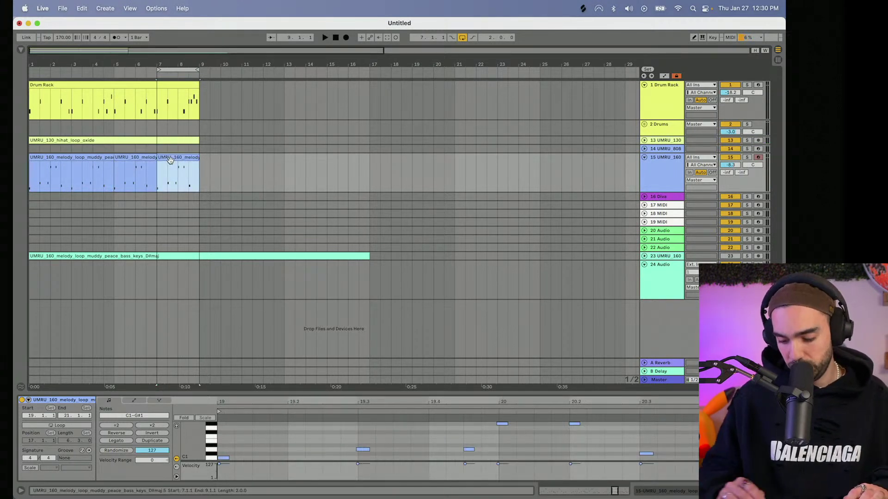
pyautogui.press('Delete')
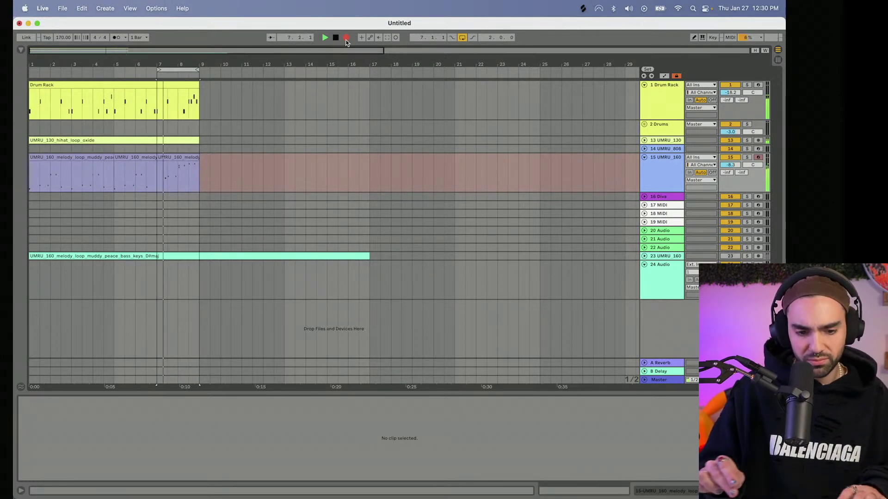
# - Record a new melody variation in bars 7 to 9 and keep it as a single two-bar clip
pyautogui.press('space')
pyautogui.click(171, 158)
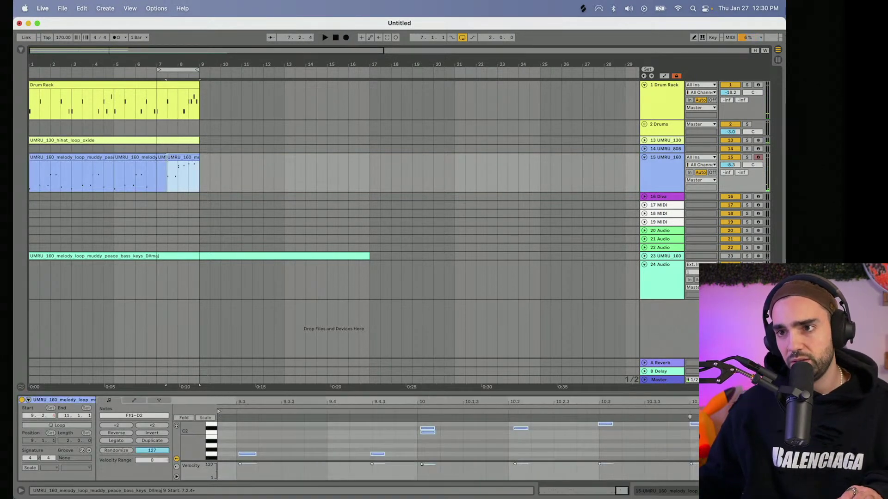
pyautogui.scroll(2, 372, 433)
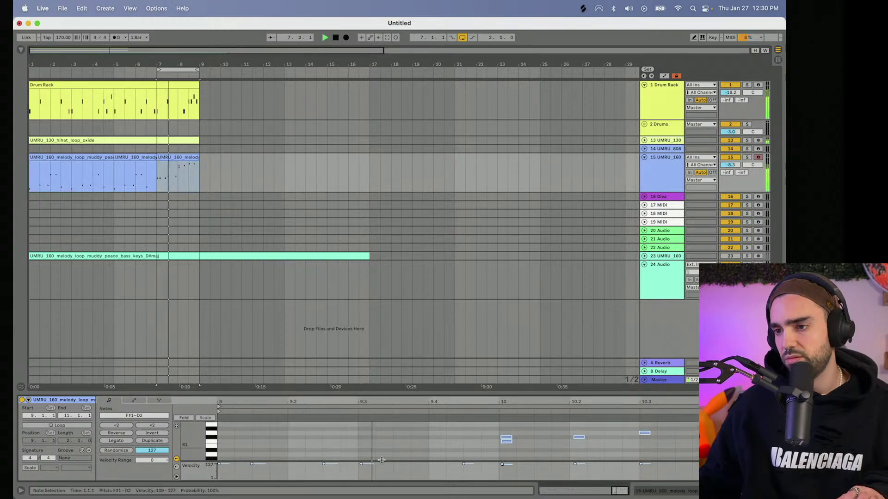
# - Remove the upper of the two stacked notes at bar 10 in the new clip, and quantize all its notes
pyautogui.scroll(-2, 380, 434)
pyautogui.scroll(2, 380, 433)
pyautogui.press('space')
pyautogui.click(507, 443)
pyautogui.press('super+a')
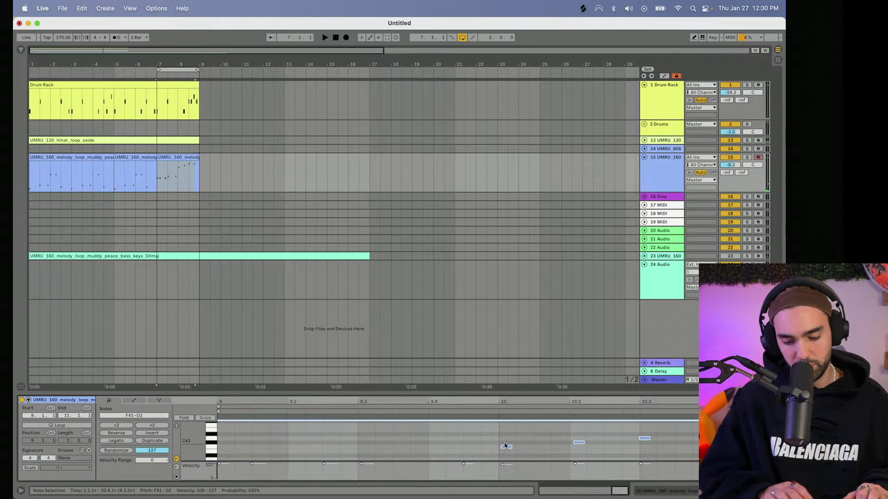
pyautogui.press('space')
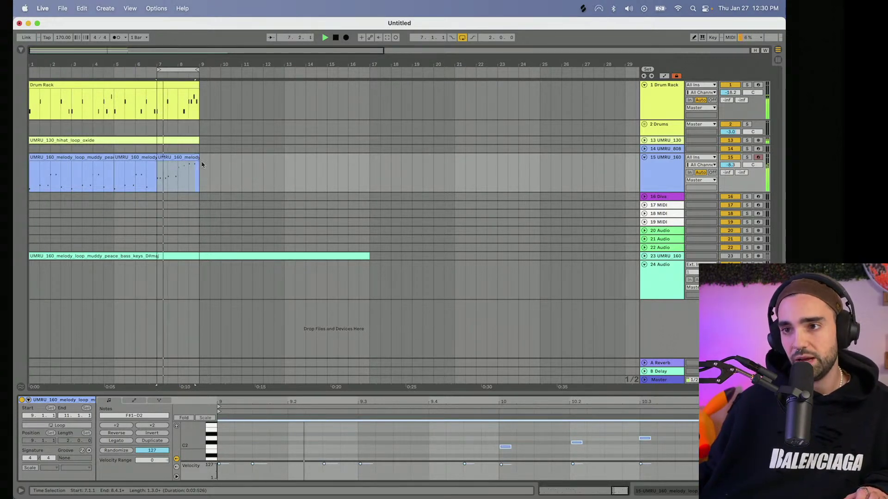
# - Extend the loop back to bar 1 and consolidate the three melody clips into one eight-bar clip
pyautogui.press('space')
pyautogui.moveTo(159, 70); pyautogui.dragTo(30, 88)
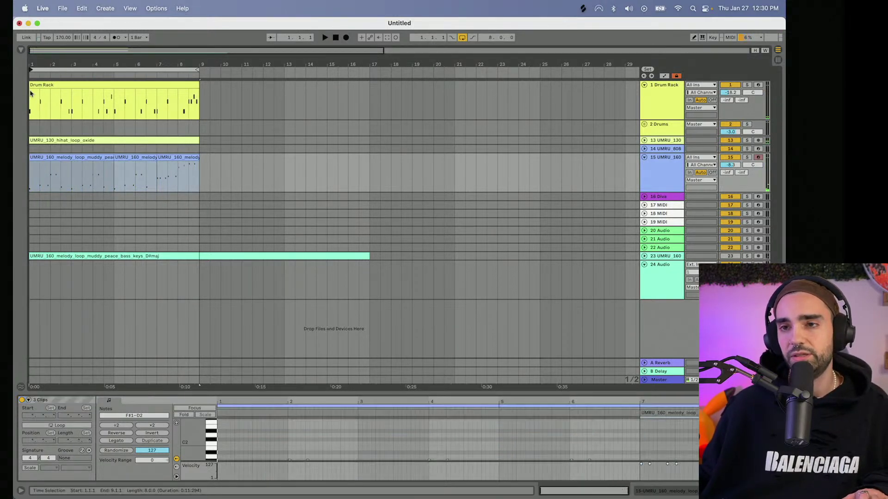
pyautogui.click(178, 158)
pyautogui.keyDown('shift'); pyautogui.click(123, 158); pyautogui.keyUp('shift')
pyautogui.keyDown('shift'); pyautogui.click(92, 159); pyautogui.keyUp('shift')
pyautogui.rightClick(89, 160)
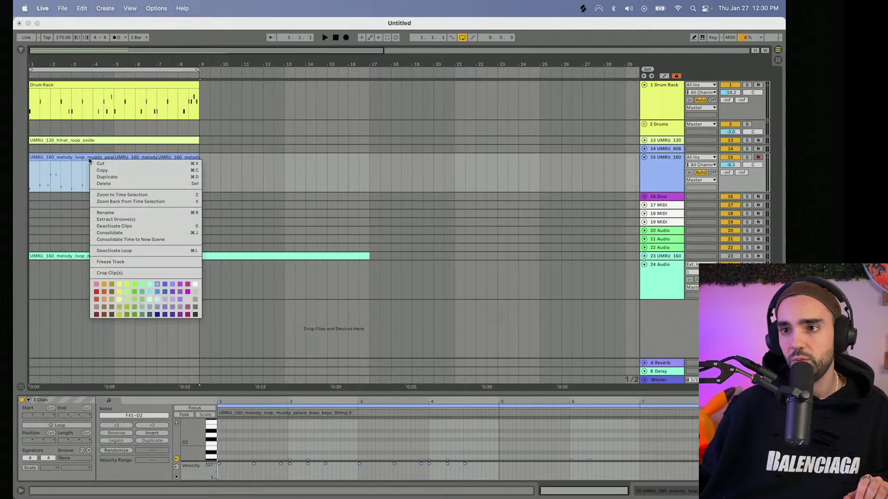
pyautogui.click(159, 232)
# - Play the loop, expand and select the UMRU_808 track, and try out bass notes along with the beat
pyautogui.press('space')
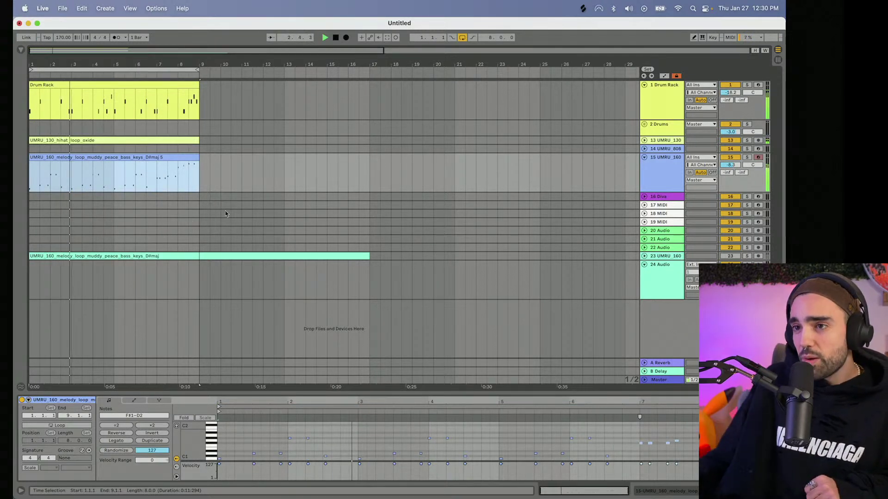
pyautogui.click(644, 149)
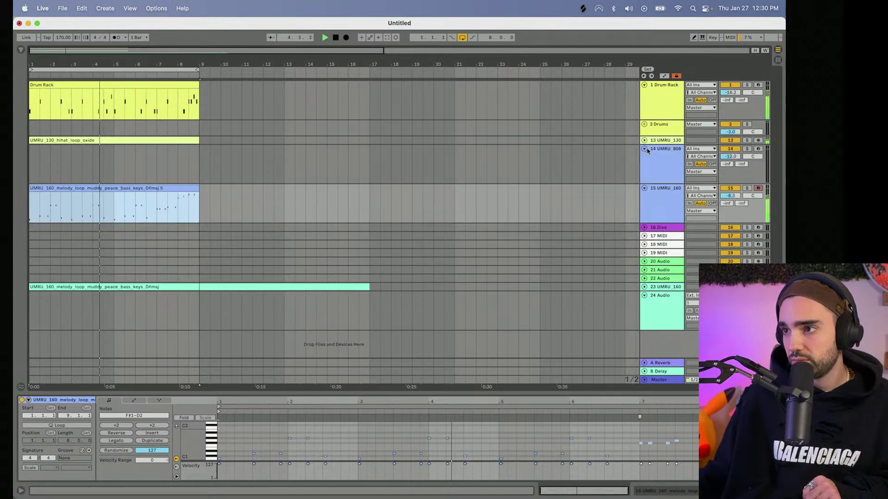
pyautogui.click(663, 160)
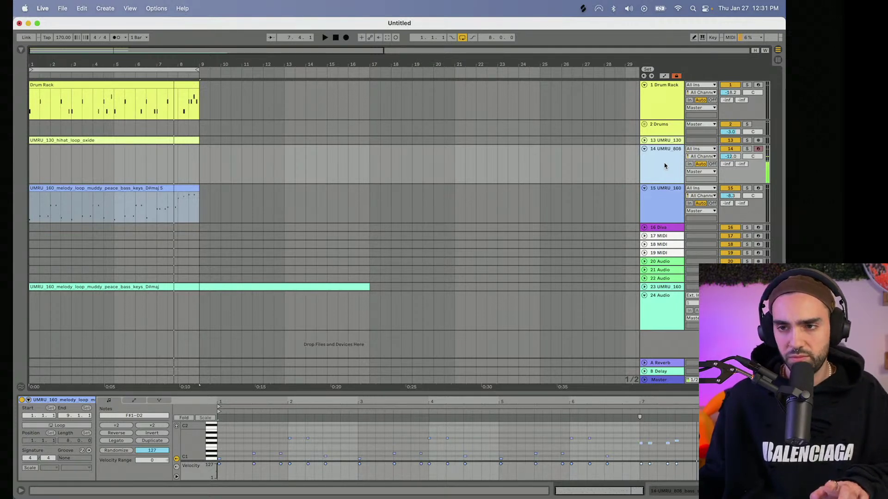
pyautogui.press('space')
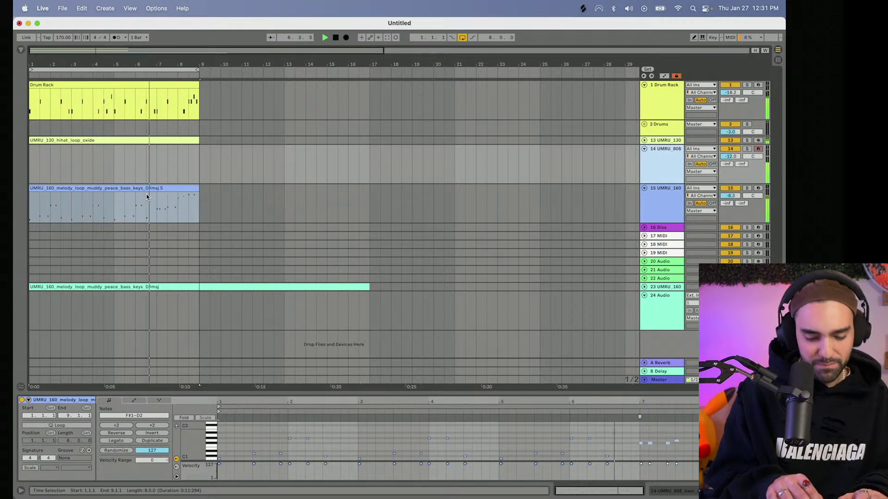
pyautogui.press('space')
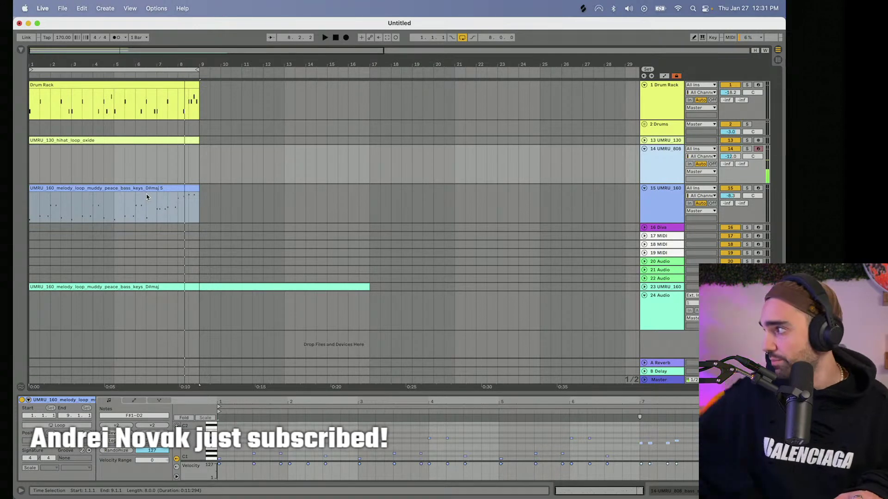
# - Record an eight-bar bass line on the UMRU_808 track, select all notes in the recorded clip and play it back
pyautogui.click(335, 38)
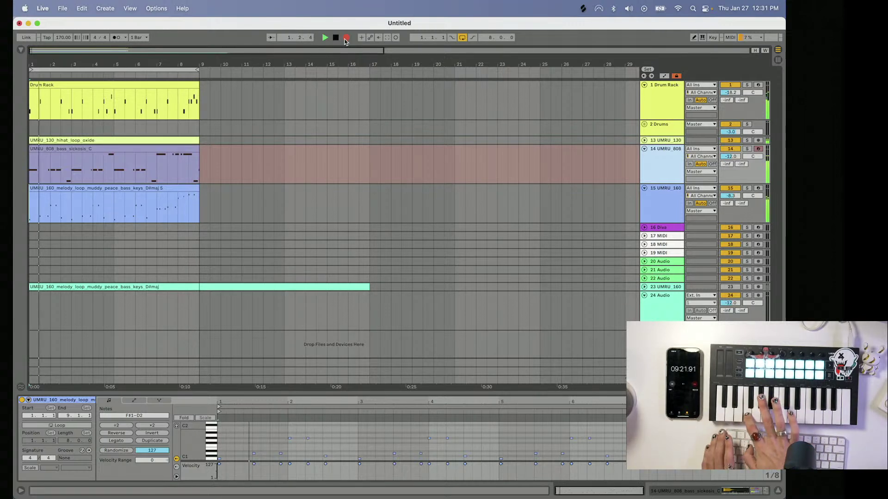
pyautogui.click(345, 40)
pyautogui.click(43, 151)
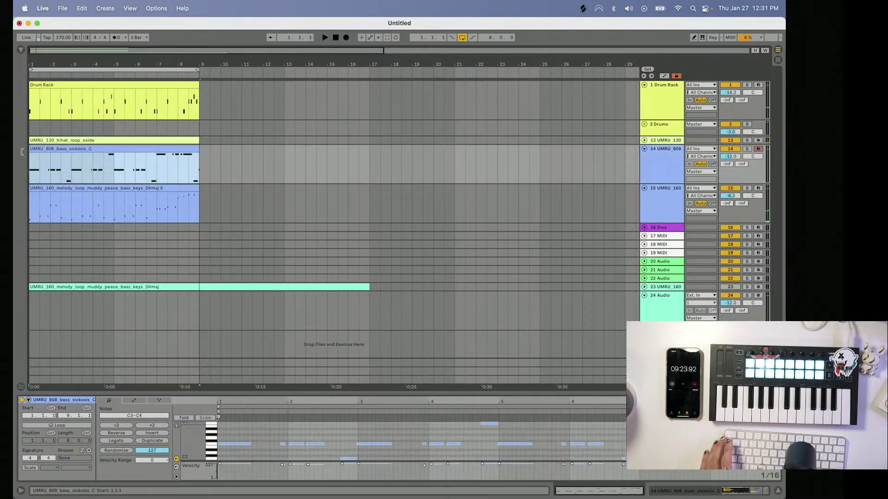
pyautogui.click(301, 435)
pyautogui.press('super+a')
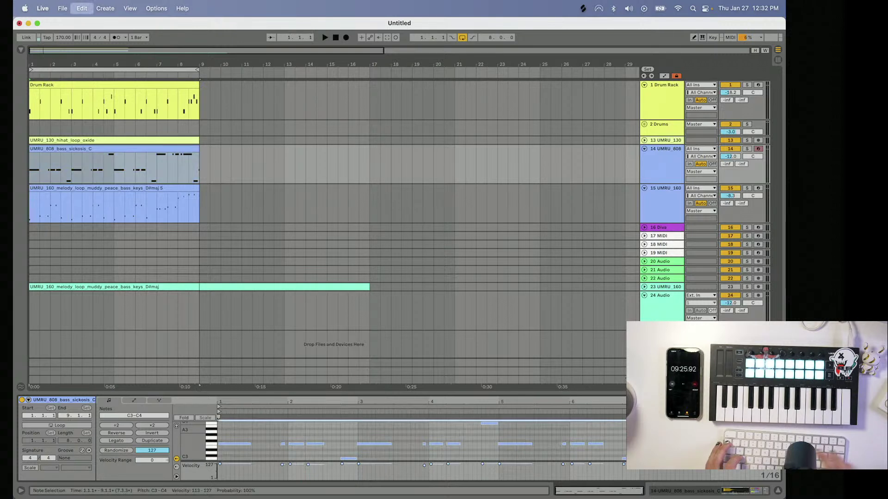
pyautogui.press('space')
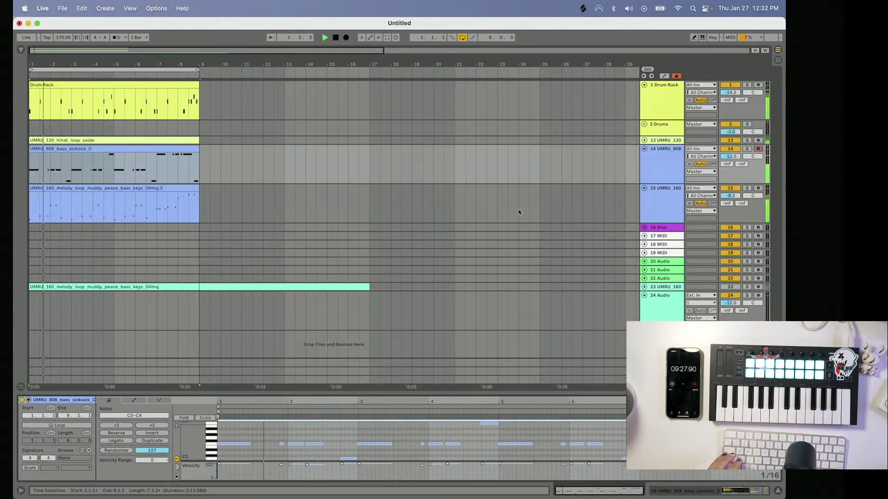
# - Move the original melody loop audio clip to start at bar 9 and transpose it up 2 semitones
pyautogui.click(645, 189)
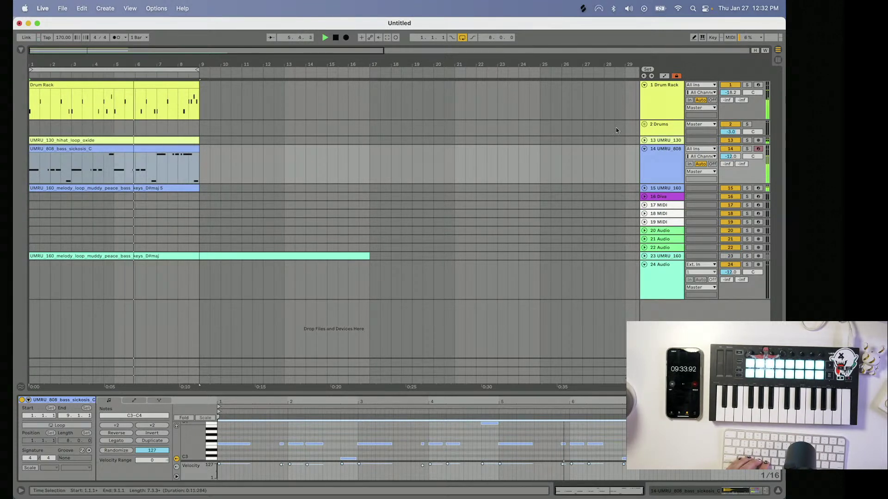
pyautogui.click(130, 99)
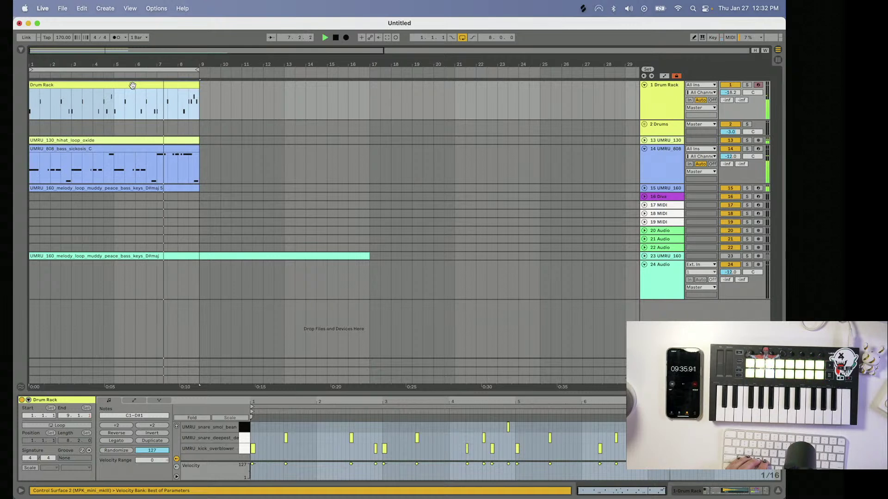
pyautogui.press('space')
pyautogui.moveTo(91, 255); pyautogui.dragTo(258, 254)
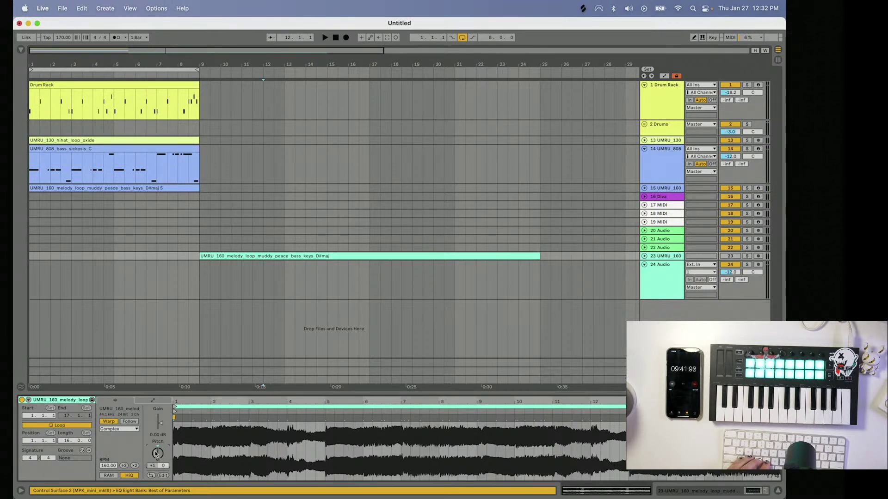
pyautogui.press('space')
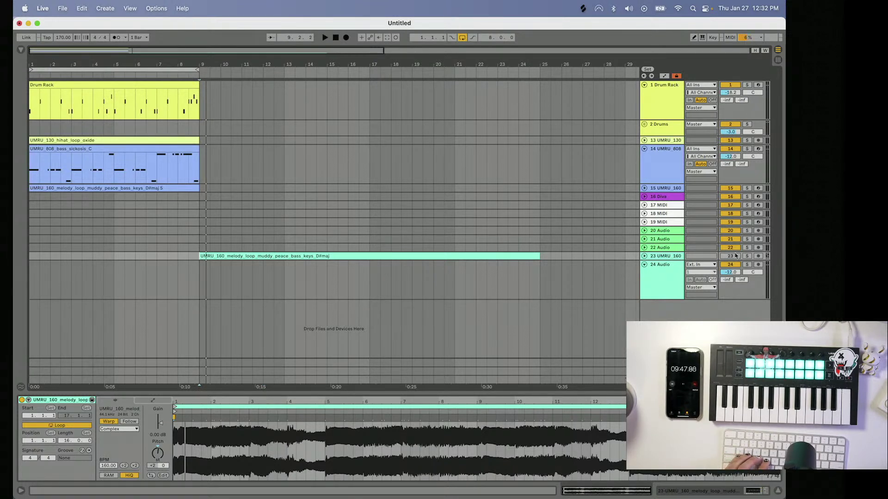
pyautogui.press('space')
# - Move the drum, hi-hat, 808 and chopped melody clips together to bar 9, and the original audio loop to bar 1
pyautogui.click(89, 140)
pyautogui.moveTo(99, 63); pyautogui.dragTo(77, 64)
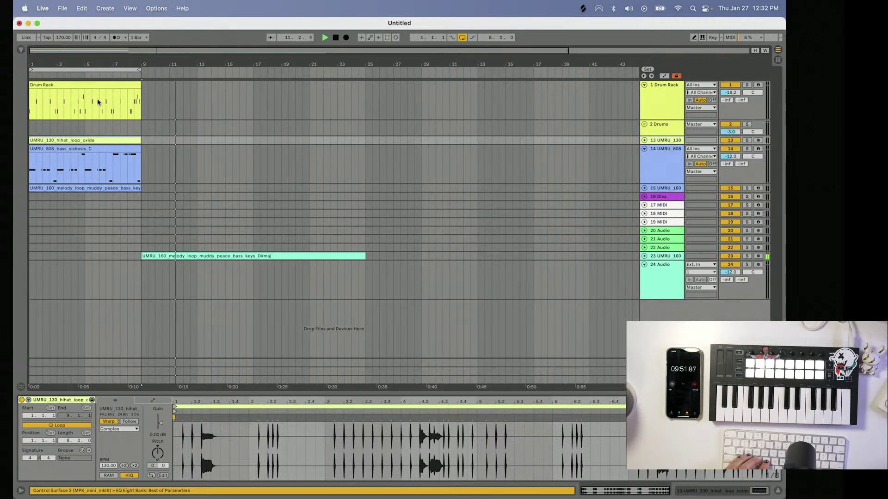
pyautogui.click(85, 86)
pyautogui.keyDown('shift'); pyautogui.click(94, 189); pyautogui.keyUp('shift')
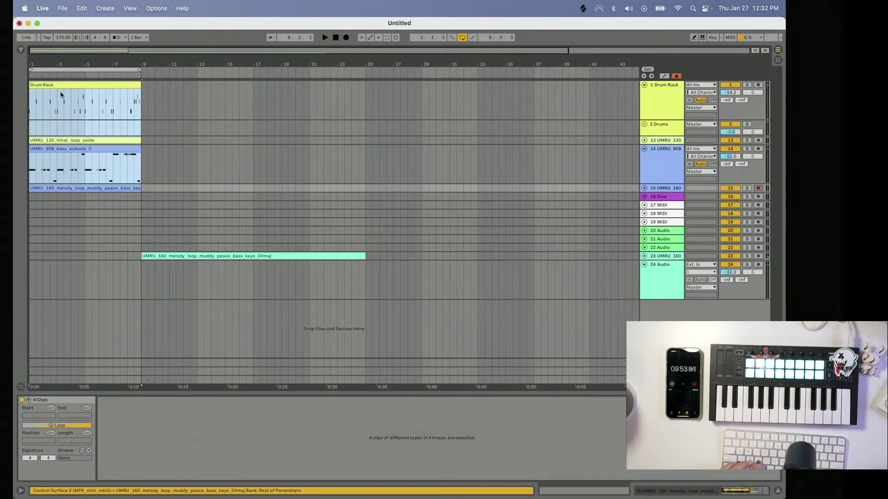
pyautogui.moveTo(68, 83); pyautogui.dragTo(180, 84)
pyautogui.moveTo(179, 257); pyautogui.dragTo(67, 258)
# - Shorten the original audio melody loop to end about half a bar past bar 9, and extend the arrangement loop to 16 bars
pyautogui.click(254, 258)
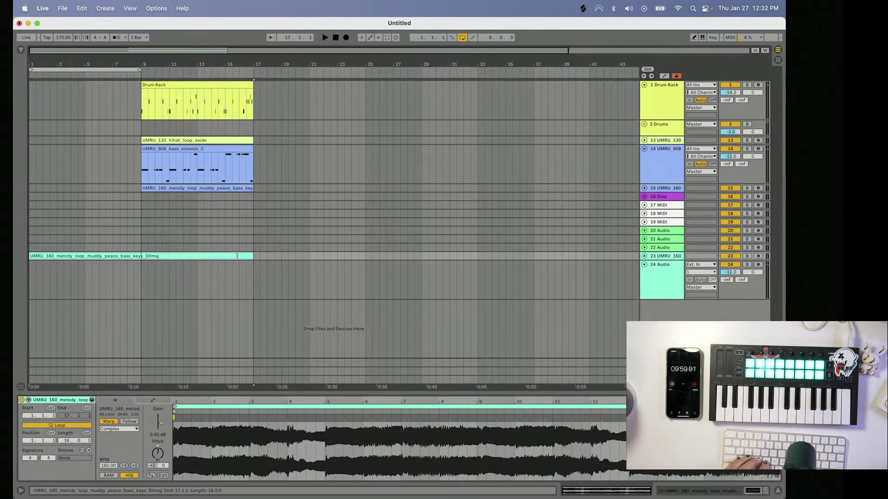
pyautogui.moveTo(246, 258); pyautogui.dragTo(148, 258)
pyautogui.press('space')
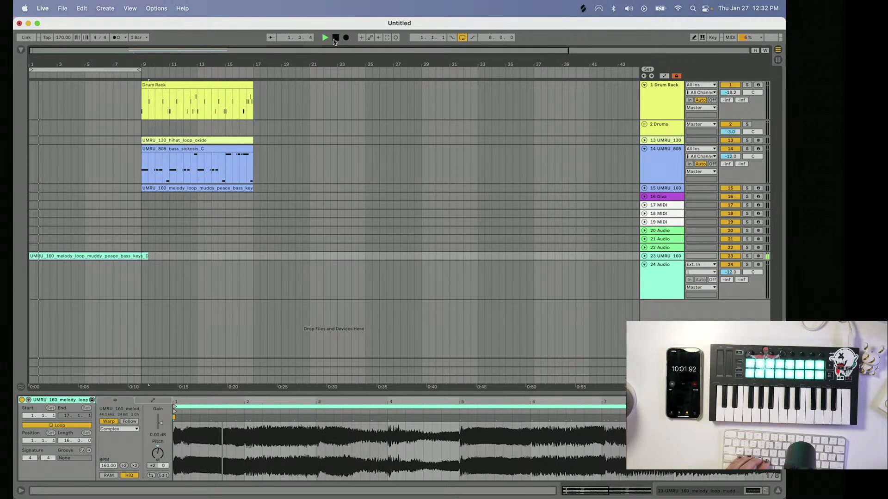
pyautogui.moveTo(138, 70); pyautogui.dragTo(252, 70)
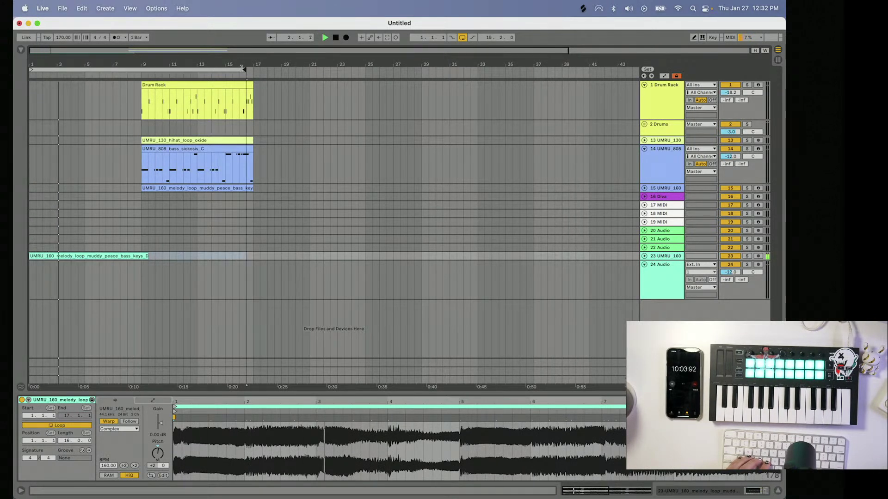
# - Expand the original melody audio track and set up a high-cut filter at 1.14 kHz in its EQ Eight
pyautogui.click(645, 257)
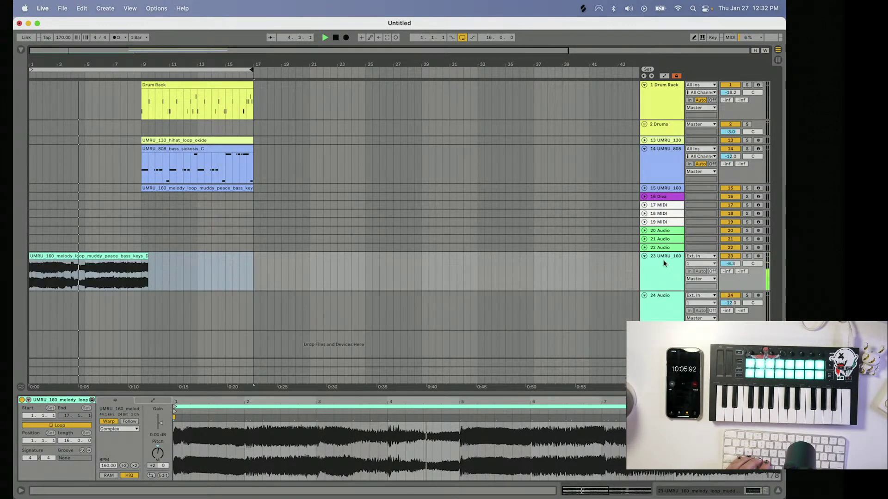
pyautogui.click(654, 272)
pyautogui.click(201, 476)
pyautogui.moveTo(206, 441)
pyautogui.mouseDown()
pyautogui.moveTo(121, 431)
pyautogui.moveTo(190, 437)
pyautogui.mouseUp()
pyautogui.moveTo(169, 438); pyautogui.dragTo(149, 438)
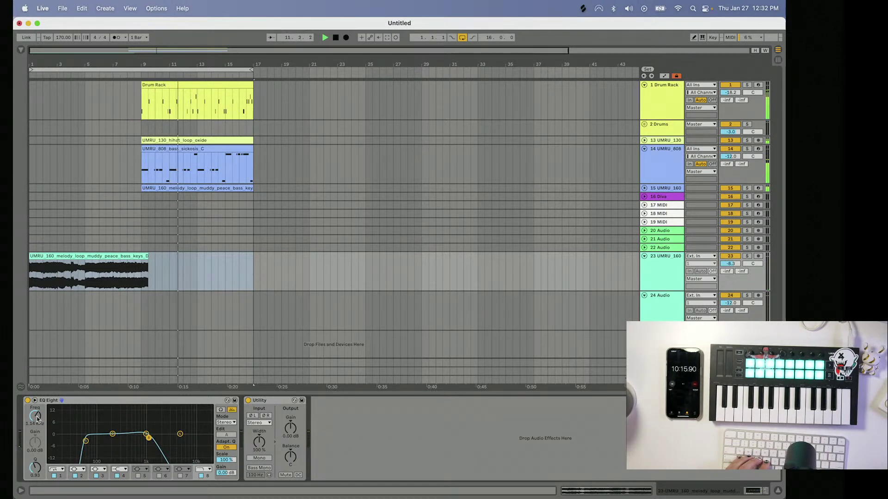
# - Automate the EQ Eight high-cut frequency to rise from 1.14 kHz across the intro melody clip, and play it from the start
pyautogui.press('a')
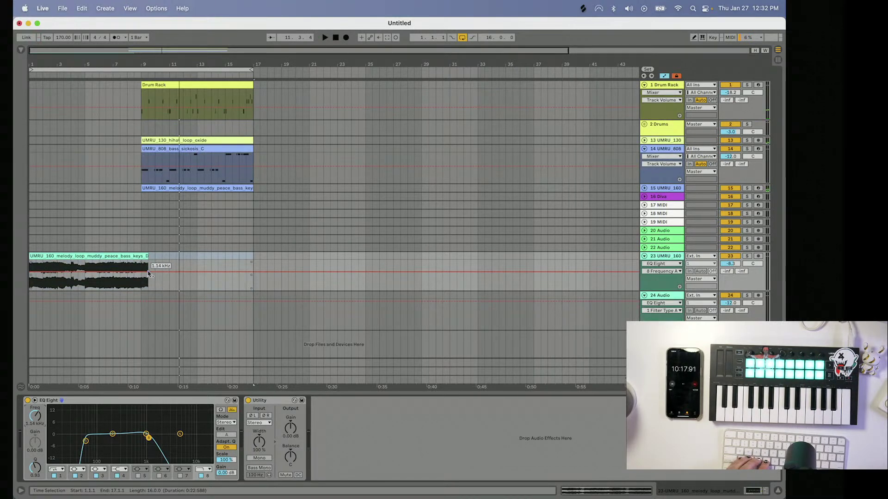
pyautogui.press('space')
pyautogui.moveTo(142, 272); pyautogui.dragTo(149, 273)
pyautogui.press('space')
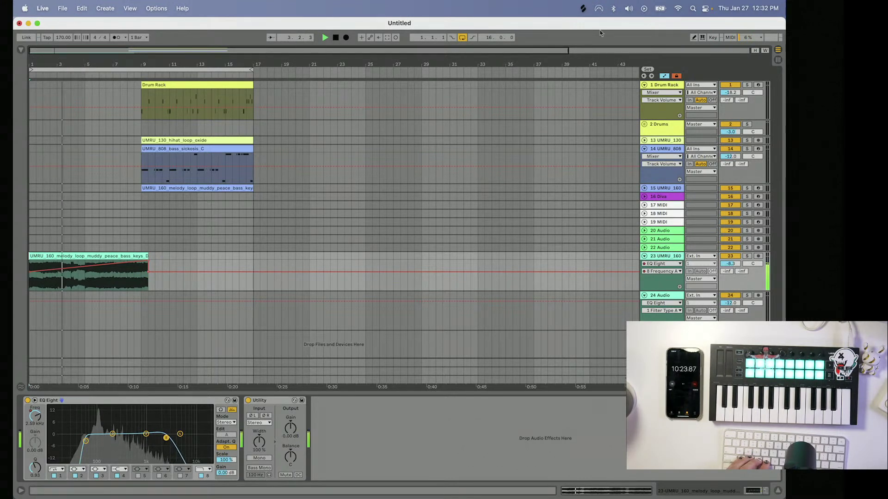
# - Switch to Splice and remove the hats tag and the Loops type filter from the sample search
pyautogui.press('super+Tab')
pyautogui.scroll(5, 365, 185)
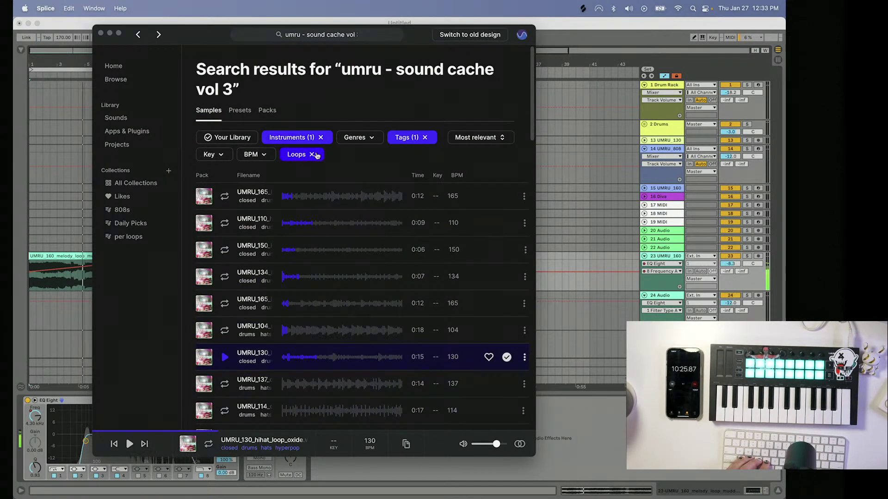
pyautogui.click(408, 138)
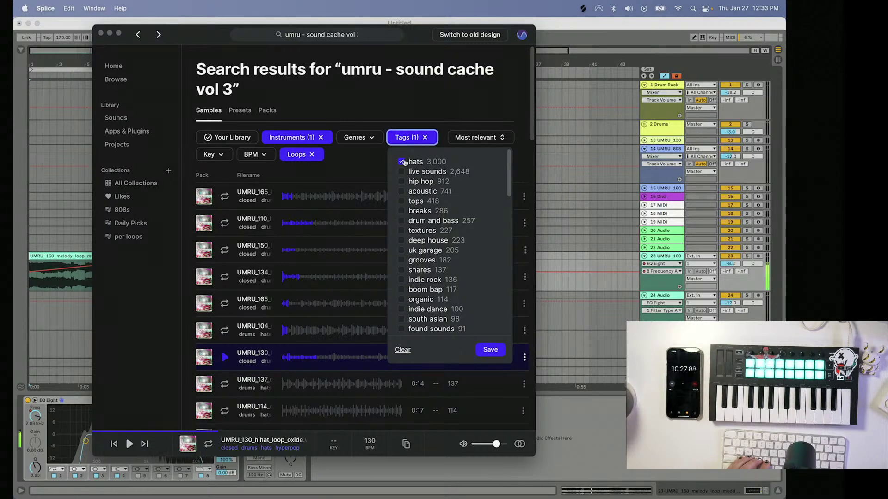
pyautogui.click(402, 162)
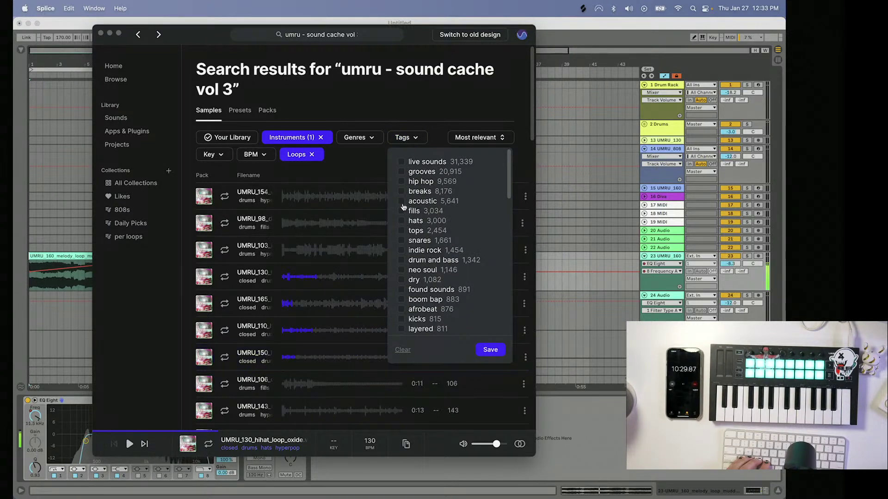
pyautogui.click(315, 156)
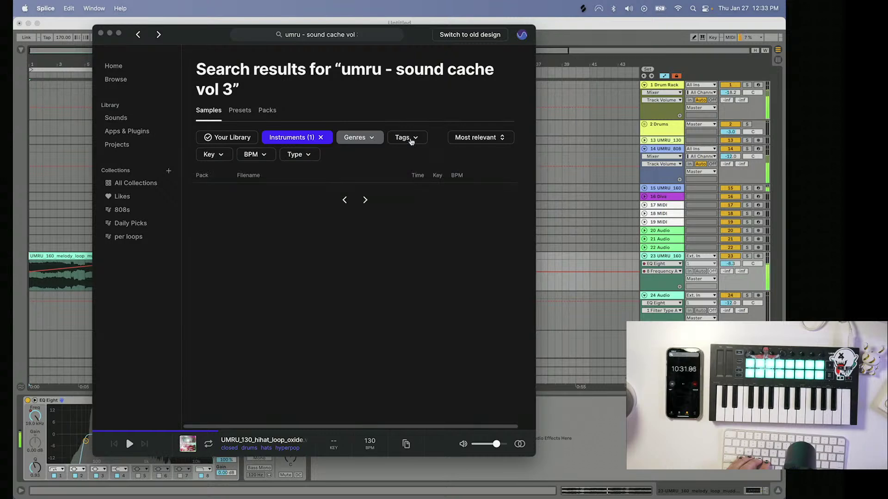
pyautogui.click(410, 138)
# - Replace the drums instrument filter with fx
pyautogui.click(316, 138)
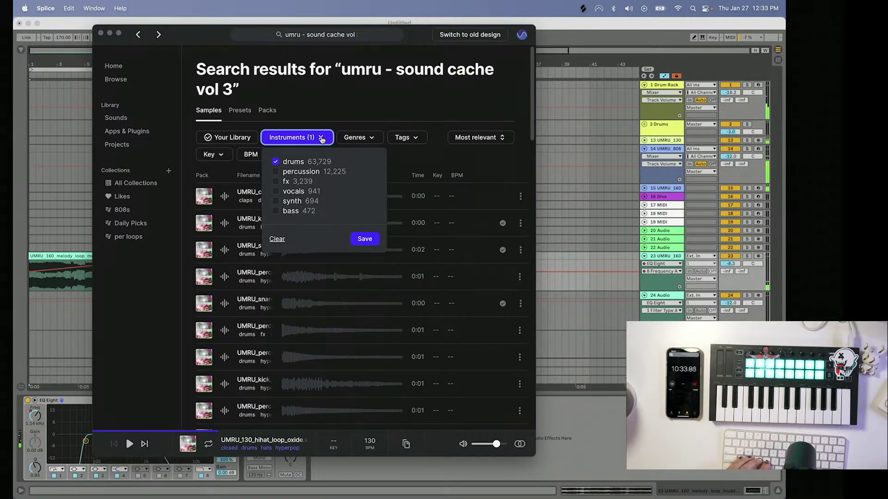
pyautogui.click(321, 140)
pyautogui.click(309, 137)
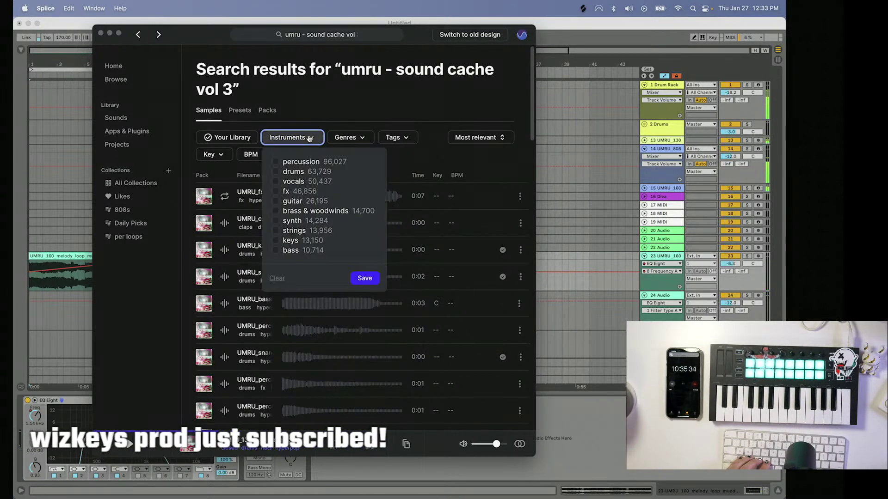
pyautogui.click(276, 192)
pyautogui.click(365, 279)
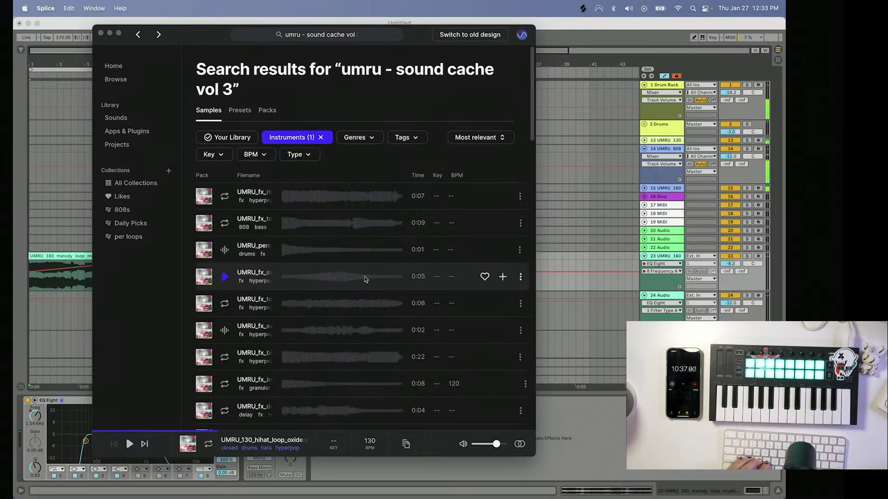
# - Audition the fx percussion and sweep transition samples, and add the five-second sweep transition to the library
pyautogui.click(225, 251)
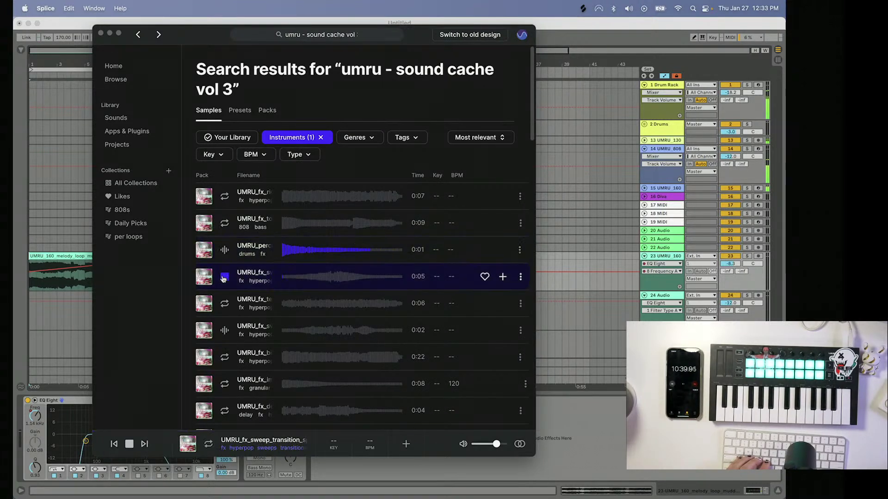
pyautogui.click(225, 276)
pyautogui.scroll(-2, 226, 273)
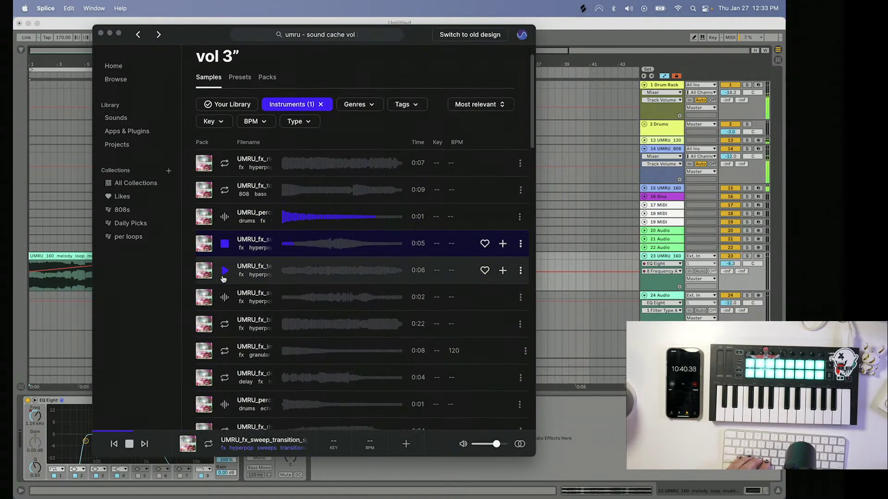
pyautogui.click(226, 244)
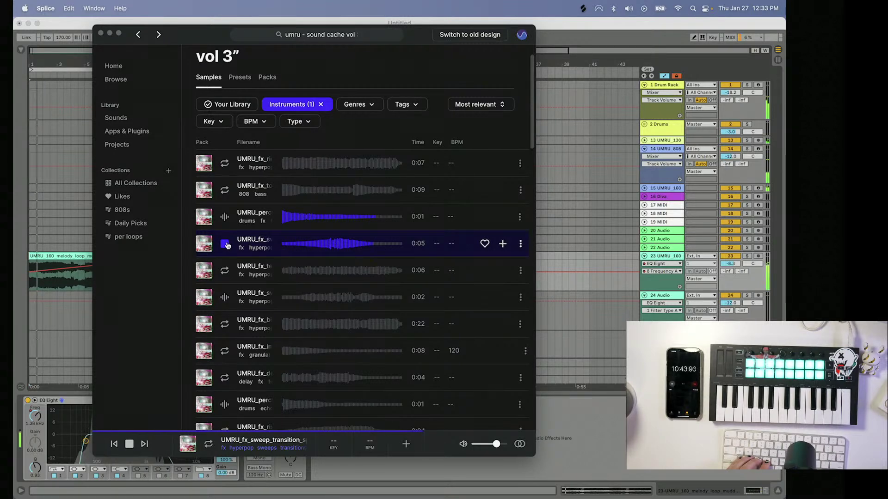
pyautogui.scroll(1, 370, 250)
pyautogui.click(502, 250)
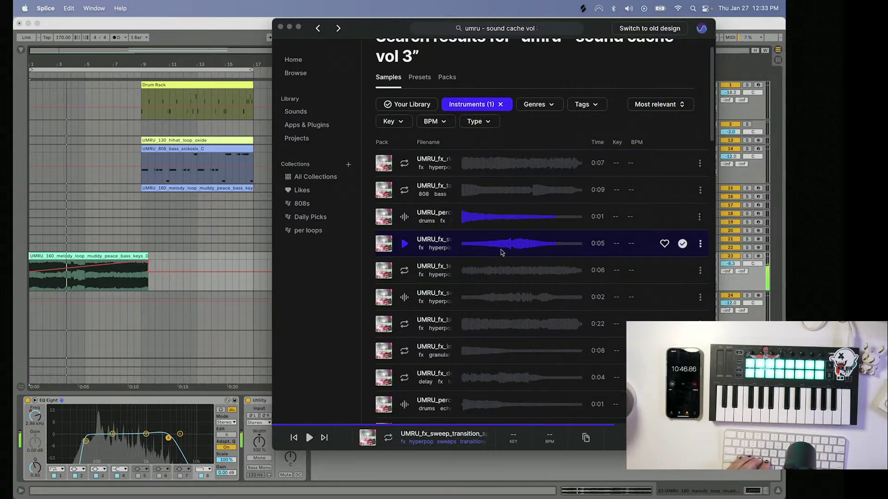
# - Place the sweep transition on track 24 at bar 7.3, trim it to end at bar 9 with a fade-in, and play the transition
pyautogui.moveTo(501, 252); pyautogui.dragTo(119, 310)
pyautogui.click(120, 311)
pyautogui.click(134, 314)
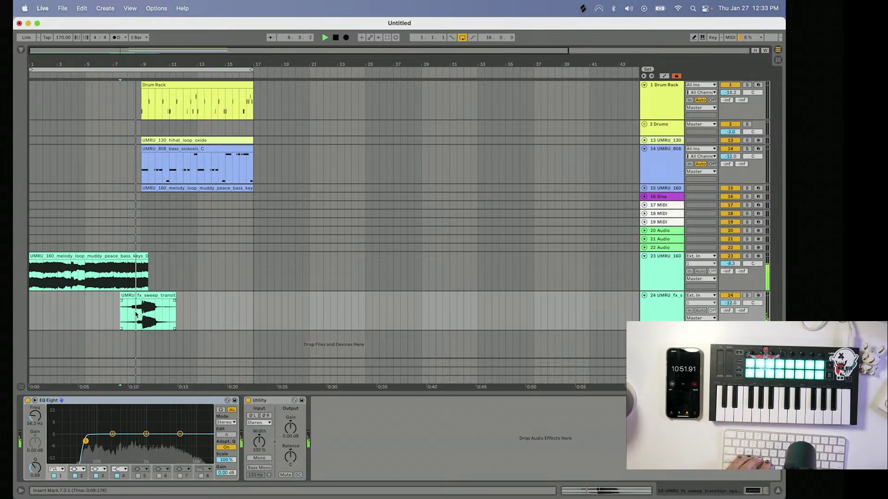
pyautogui.moveTo(175, 295); pyautogui.dragTo(134, 301)
pyautogui.press('space')
pyautogui.press('space')
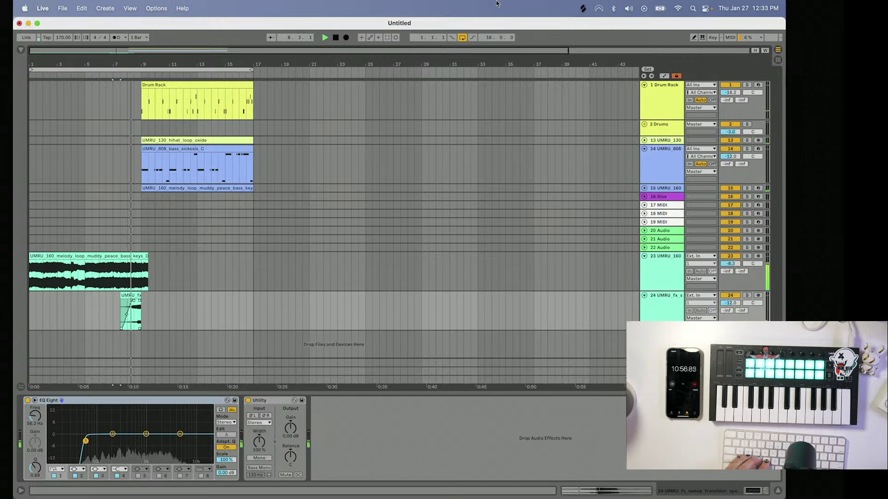
pyautogui.click(583, 8)
pyautogui.press('space')
pyautogui.press('space')
# - Switch to Splice and audition the granular impact, percussion, riser hacker and one-second impact samples in the fx results
pyautogui.click(583, 8)
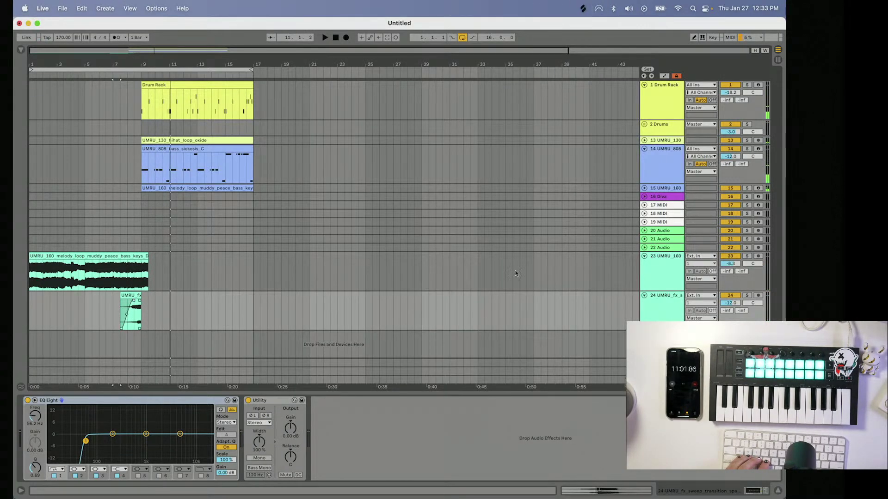
pyautogui.click(583, 9)
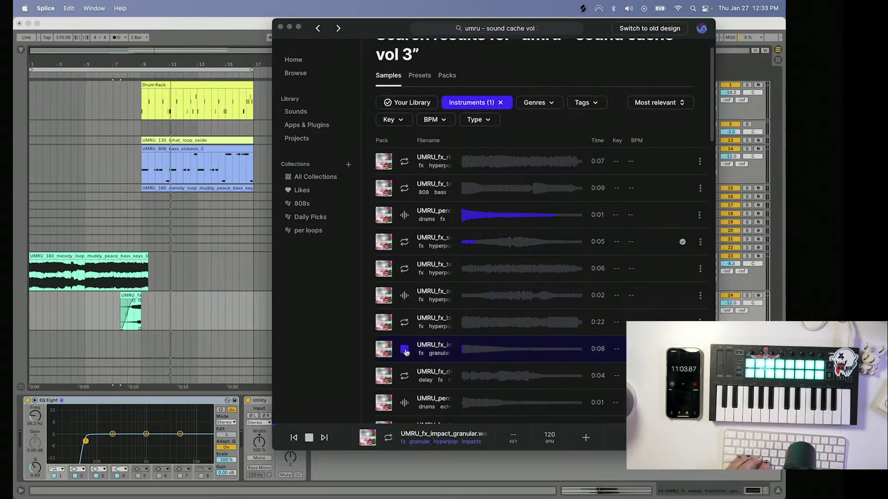
pyautogui.click(405, 352)
pyautogui.scroll(-1, 406, 353)
pyautogui.click(405, 354)
pyautogui.scroll(-1, 404, 353)
pyautogui.click(403, 338)
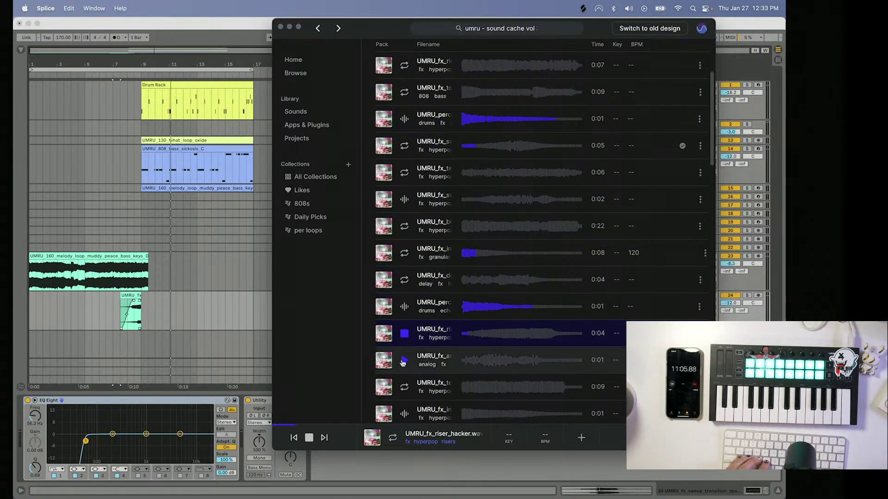
pyautogui.scroll(-1, 402, 363)
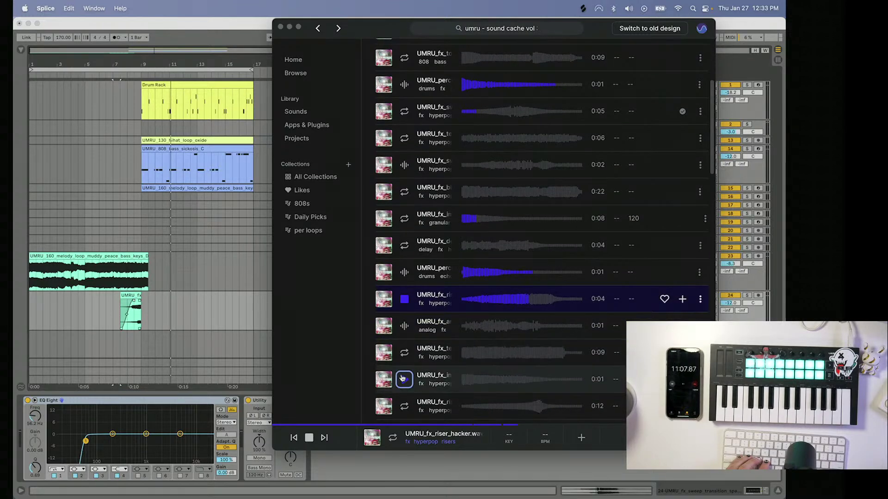
pyautogui.click(403, 362)
pyautogui.click(404, 381)
# - Audition the longer riser and sweep transition samples, and add the eight-second sweep transition to the library
pyautogui.scroll(-1, 405, 375)
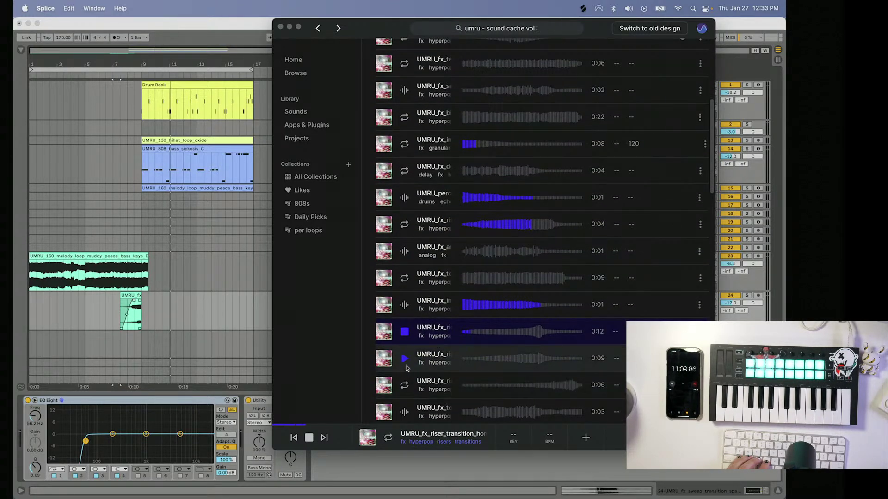
pyautogui.click(405, 364)
pyautogui.scroll(-1, 405, 364)
pyautogui.click(404, 361)
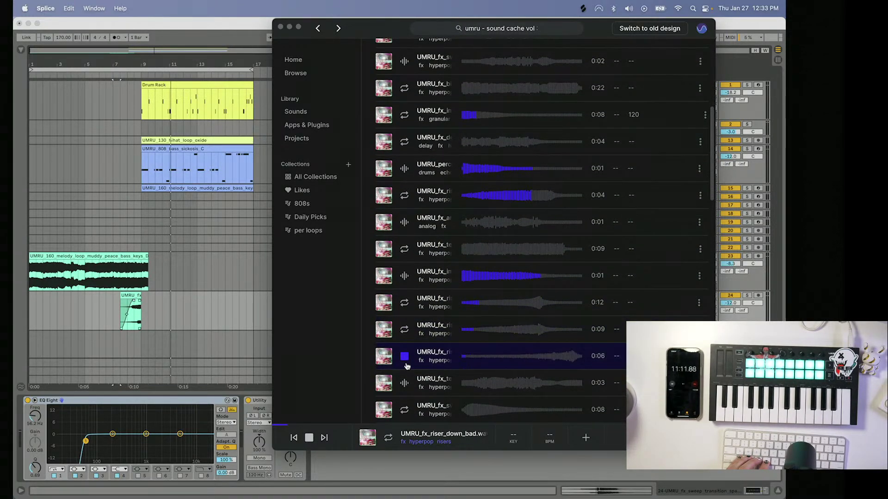
pyautogui.scroll(-1, 405, 361)
pyautogui.click(405, 359)
pyautogui.scroll(-1, 405, 361)
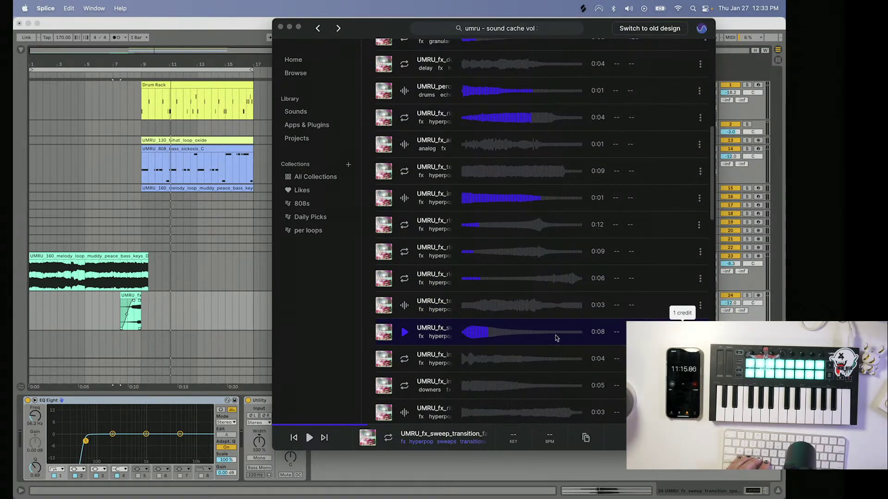
# - Place the sweep transition faller on track 22 at bar 9, play it, and lower the track's volume to -22.6 dB
pyautogui.moveTo(510, 337); pyautogui.dragTo(203, 318)
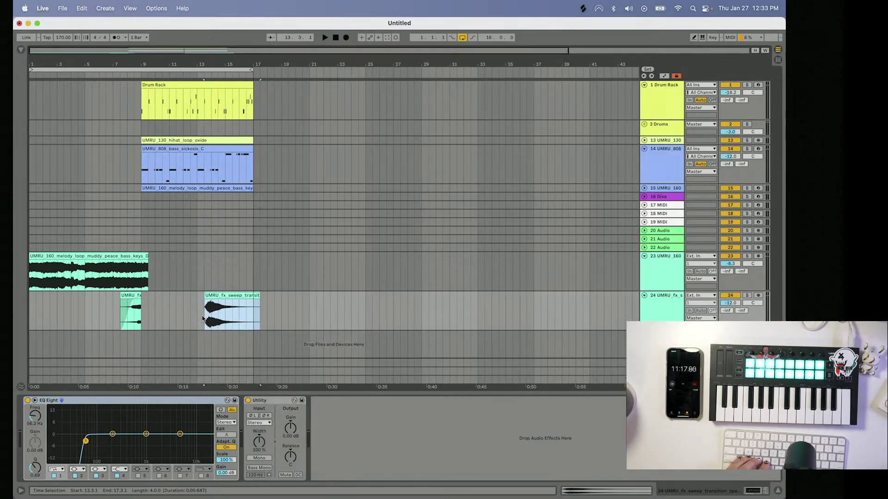
pyautogui.moveTo(233, 293)
pyautogui.mouseDown()
pyautogui.moveTo(219, 253)
pyautogui.moveTo(140, 257)
pyautogui.mouseUp()
pyautogui.click(129, 249)
pyautogui.press('space')
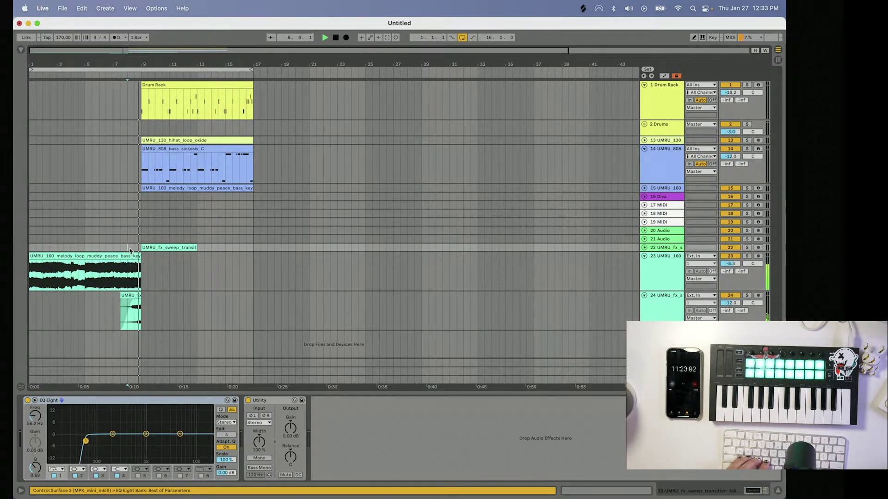
pyautogui.click(644, 247)
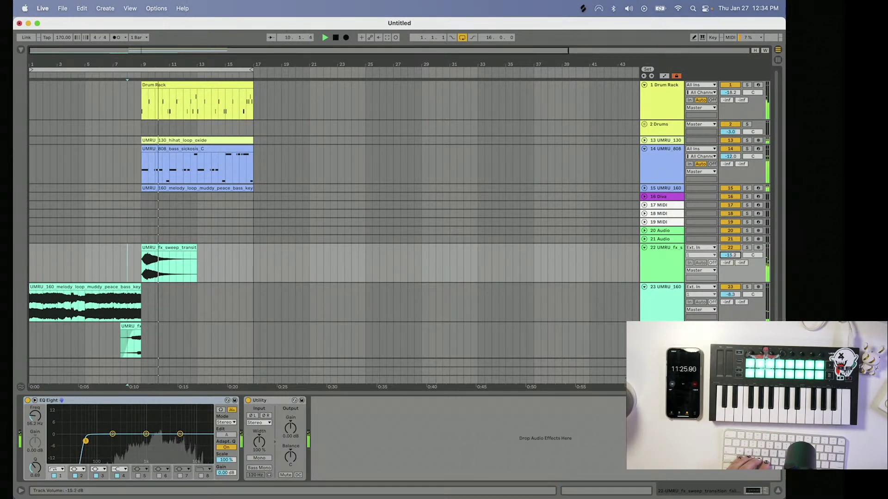
pyautogui.moveTo(728, 256); pyautogui.dragTo(718, 261)
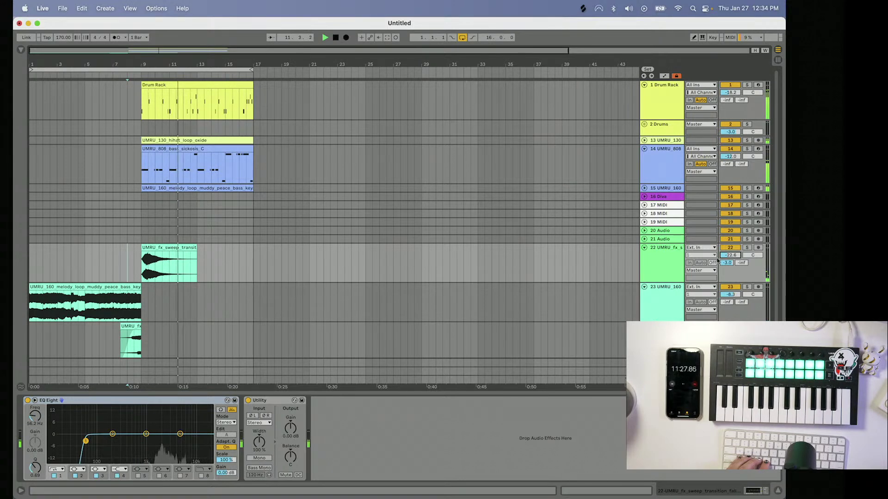
# - Switch to Splice and replace the fx instrument filter with drums in the sample search
pyautogui.press('super+Tab')
pyautogui.scroll(10, 472, 196)
pyautogui.click(499, 132)
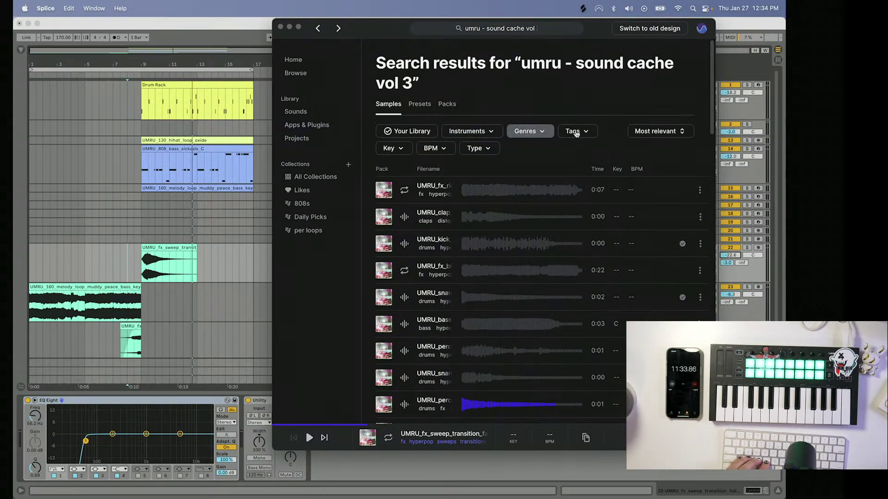
pyautogui.click(574, 132)
pyautogui.click(492, 133)
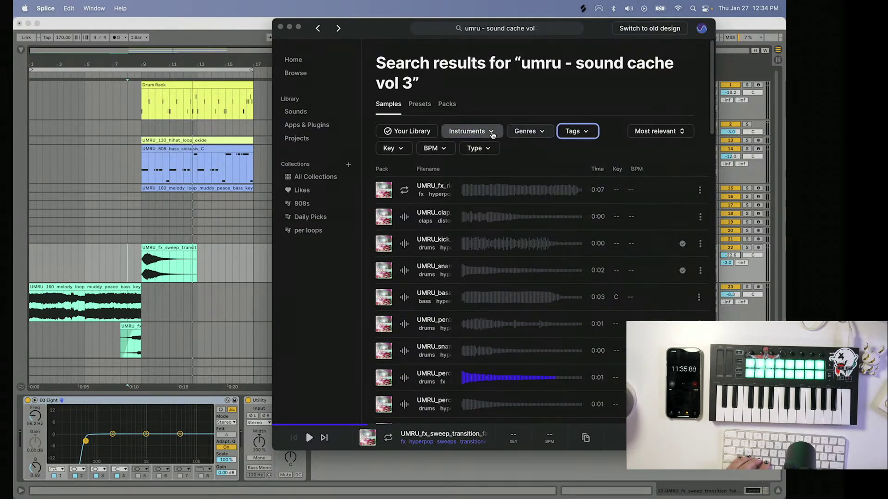
pyautogui.click(455, 166)
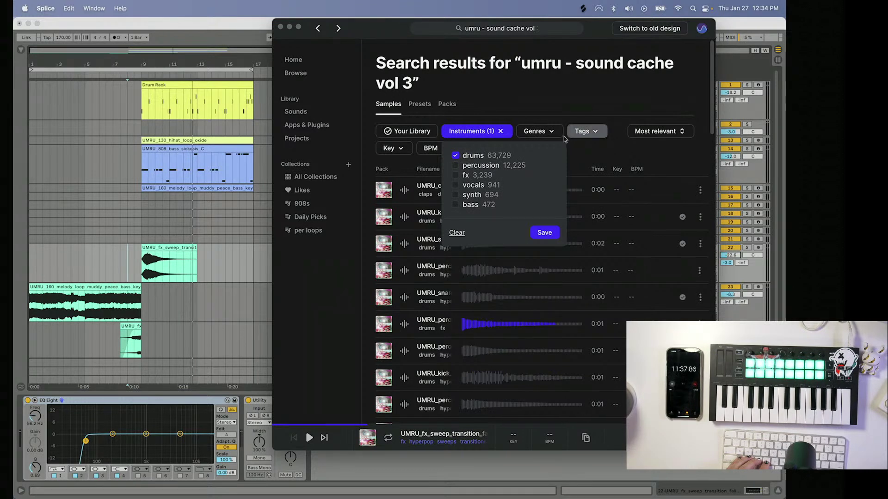
pyautogui.click(544, 233)
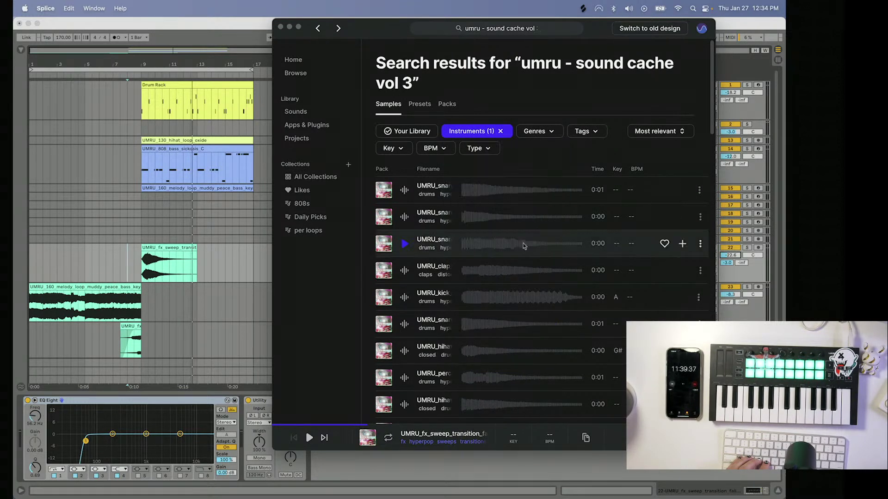
# - Add UMRU_clap_builder.wav to the library, place it on track 24, and duplicate it into a continuous run of claps from bar 16
pyautogui.click(403, 272)
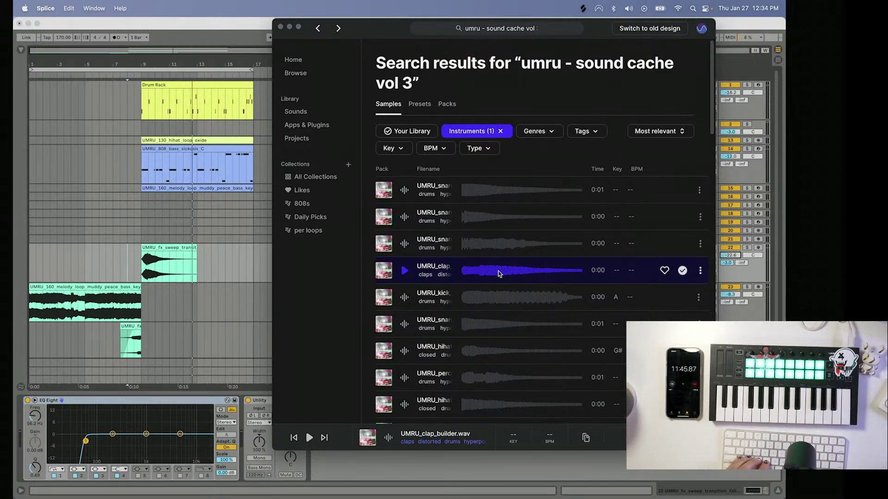
pyautogui.moveTo(435, 271); pyautogui.dragTo(205, 342)
pyautogui.moveTo(204, 305); pyautogui.dragTo(239, 303)
pyautogui.press('super+c')
pyautogui.press('super+d')
pyautogui.press('super+d')
pyautogui.click(239, 303)
pyautogui.press('space')
pyautogui.moveTo(244, 65); pyautogui.dragTo(244, 111)
pyautogui.press('space')
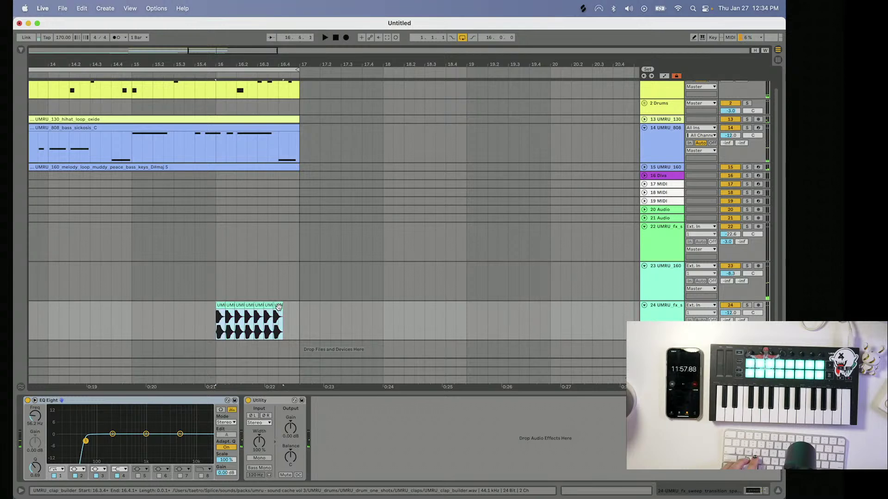
# - Move the run of claps on track 24 to start at 16.3 and play the arrangement
pyautogui.moveTo(279, 306); pyautogui.dragTo(320, 306)
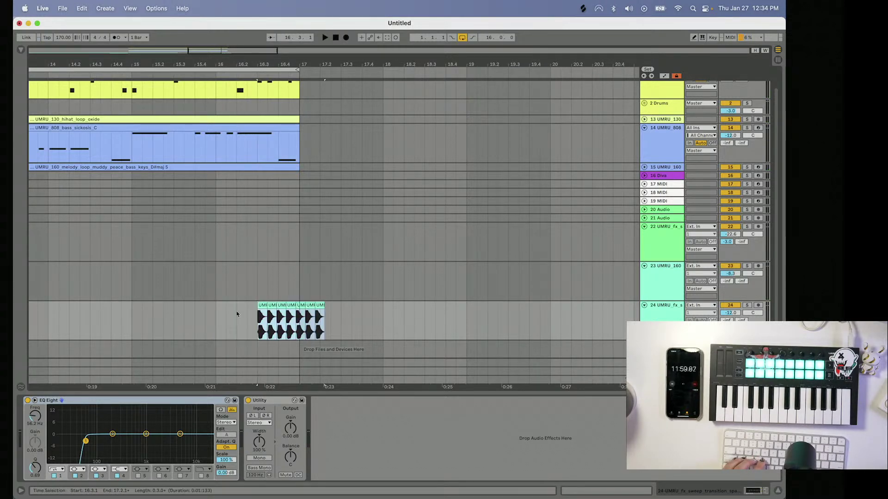
pyautogui.click(237, 314)
pyautogui.press('space')
pyautogui.moveTo(269, 71); pyautogui.dragTo(319, 65)
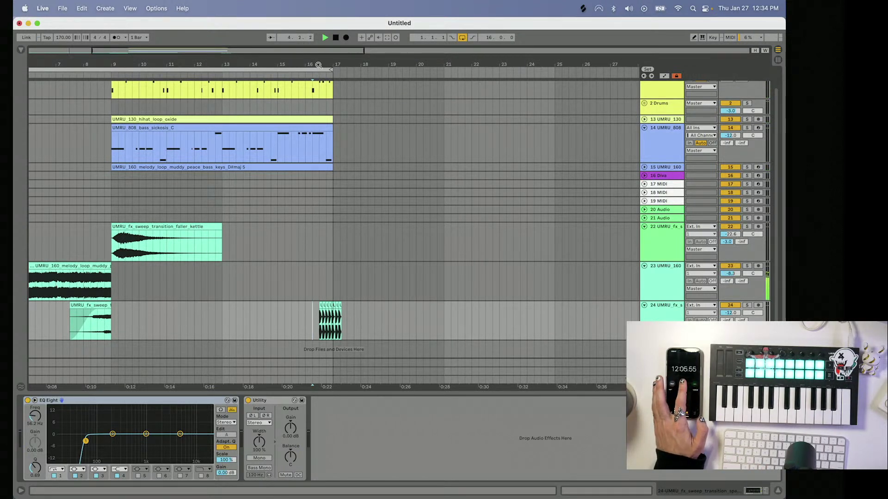
pyautogui.moveTo(203, 69); pyautogui.dragTo(219, 63)
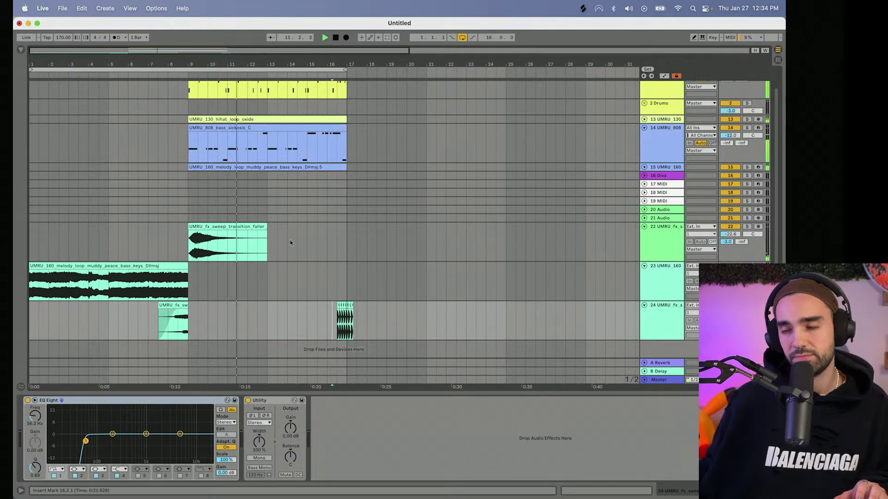
# - Collapse tracks 14, 22, 23 and 24, and stop playback
pyautogui.scroll(1, 290, 241)
pyautogui.click(644, 150)
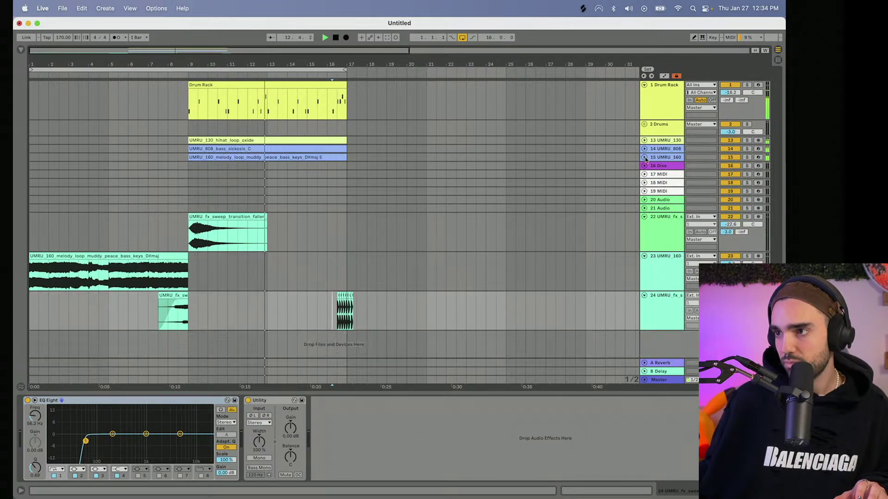
pyautogui.click(644, 217)
pyautogui.click(644, 227)
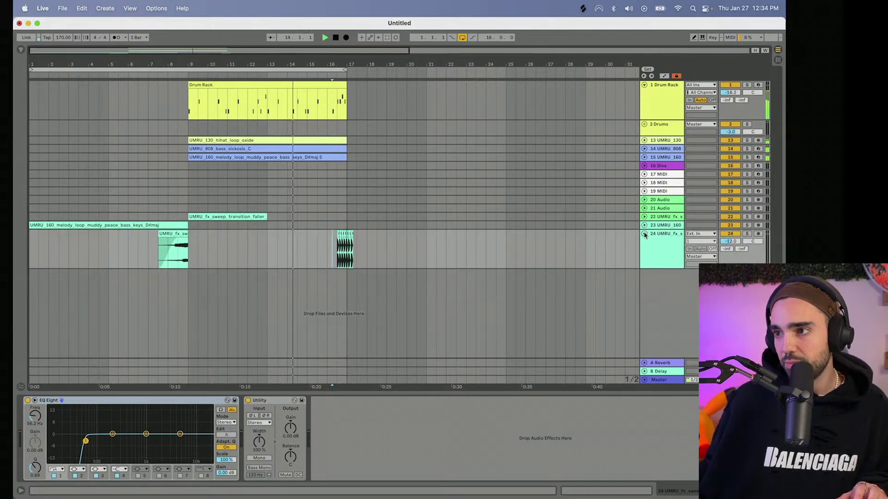
pyautogui.click(644, 234)
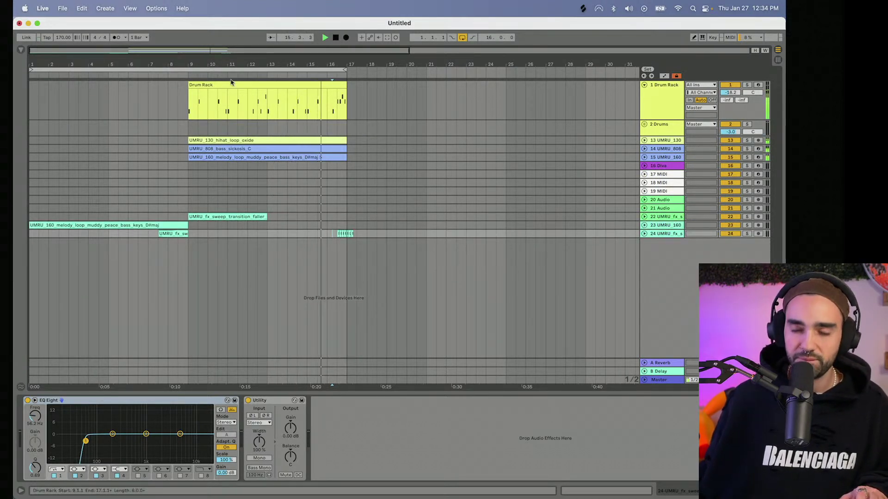
pyautogui.press('-')
pyautogui.press('-')
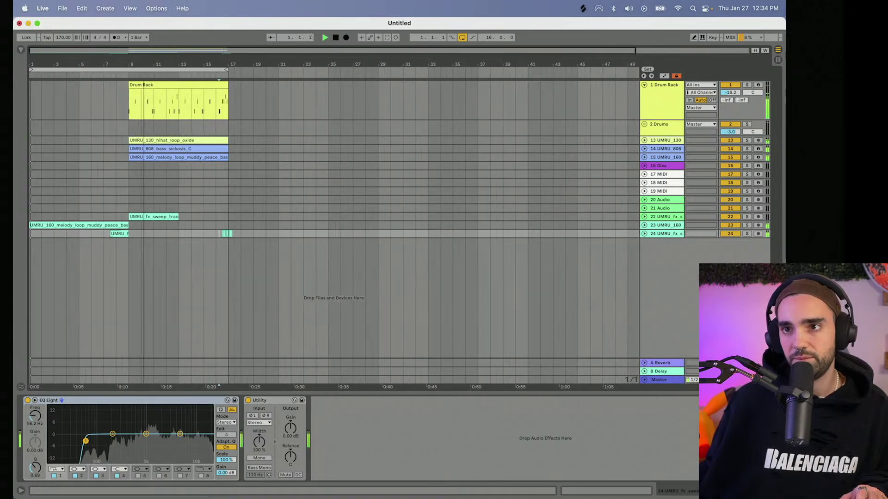
pyautogui.press('+')
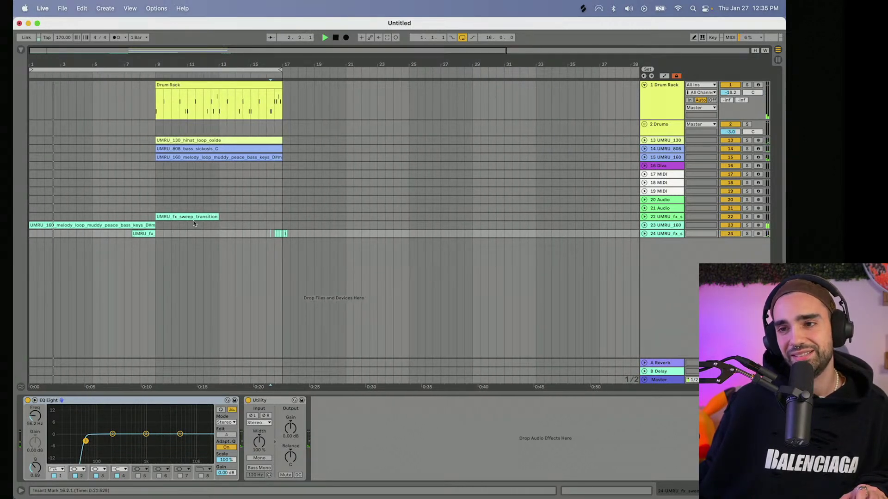
pyautogui.press('space')
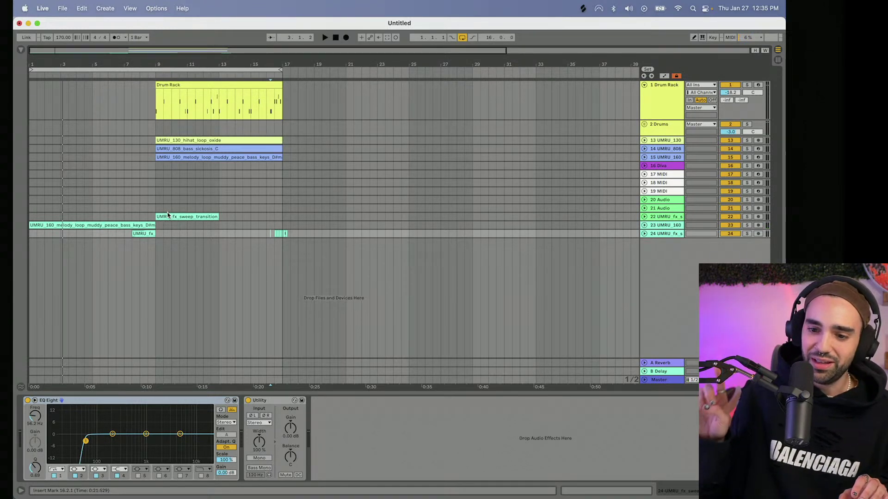
# - Duplicate the Drum Rack track and delete the MIDI clip on the copy
pyautogui.click(675, 109)
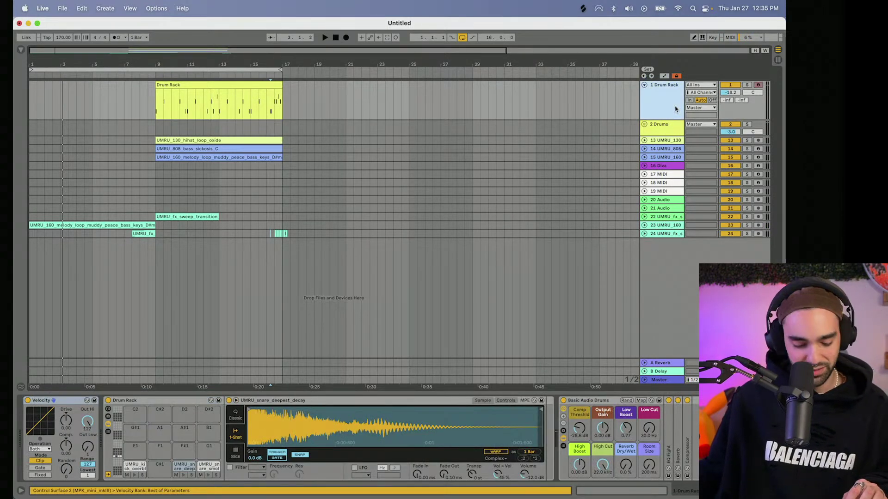
pyautogui.press('super+d')
pyautogui.click(232, 135)
pyautogui.press('Delete')
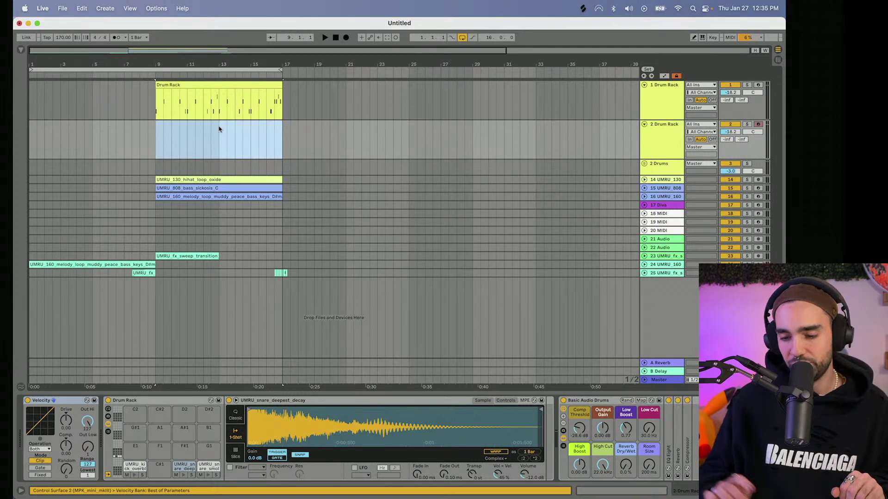
# - Move the loop to bars 17 through 33, and remove the claps that extend past bar 17 on track 25
pyautogui.moveTo(51, 70); pyautogui.dragTo(324, 53)
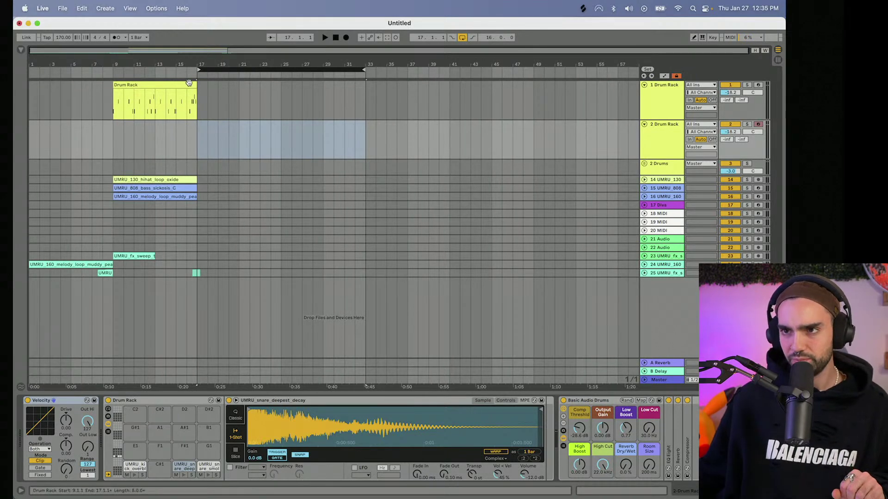
pyautogui.moveTo(197, 63); pyautogui.dragTo(199, 121)
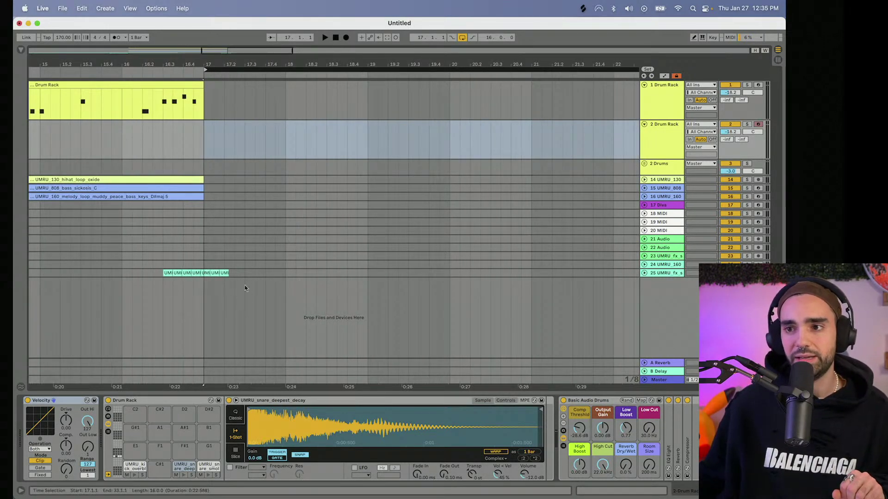
pyautogui.moveTo(245, 275); pyautogui.dragTo(235, 275)
pyautogui.click(205, 274)
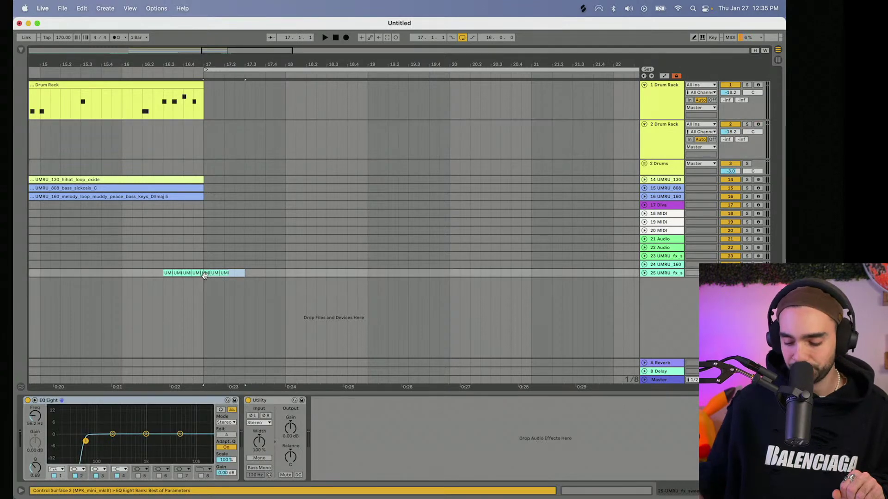
pyautogui.moveTo(251, 61); pyautogui.dragTo(251, 23)
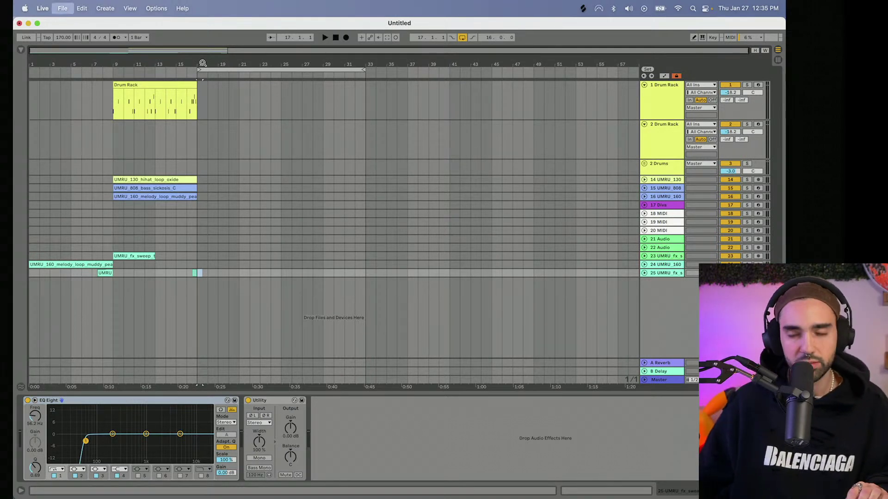
# - Save the Live set as 01272022 in the 2022 folder inside recordings
pyautogui.press('super+s')
pyautogui.click(429, 154)
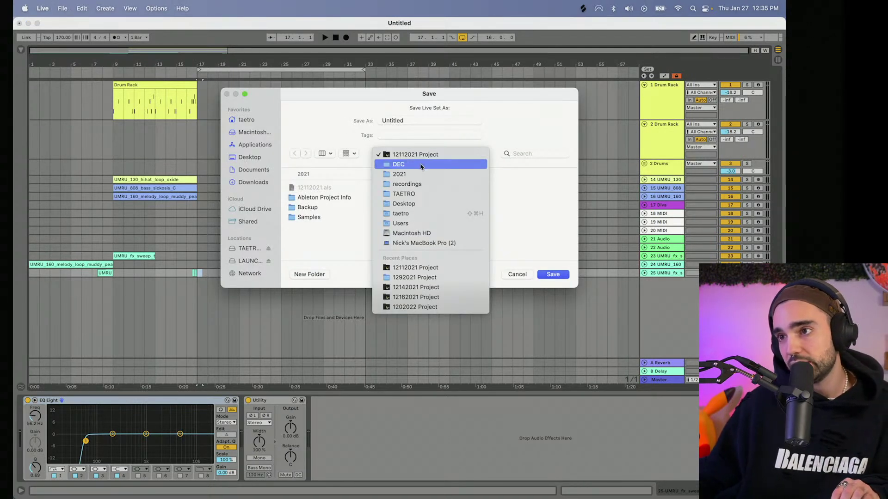
pyautogui.click(418, 182)
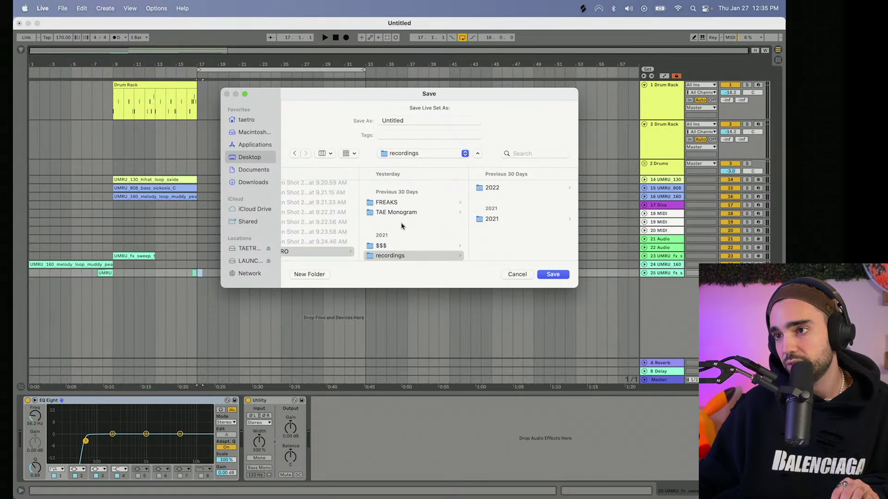
pyautogui.click(506, 188)
pyautogui.click(423, 119)
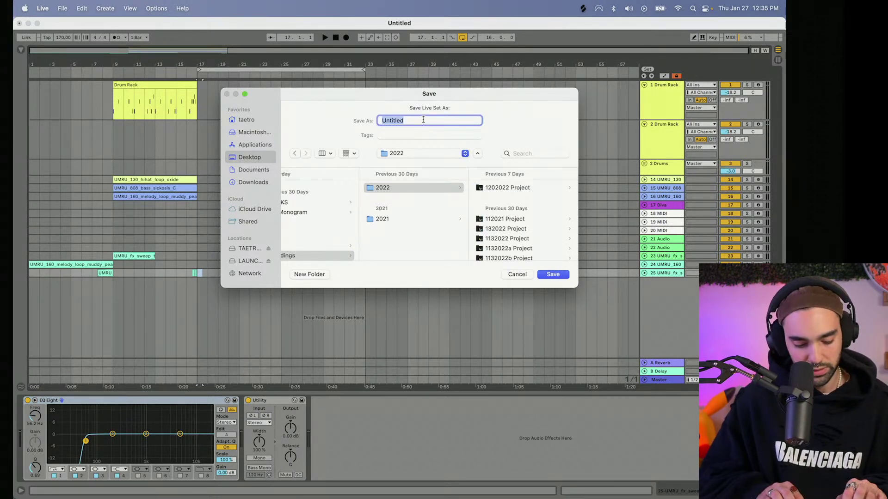
pyautogui.write('01272022')
pyautogui.press('Return')
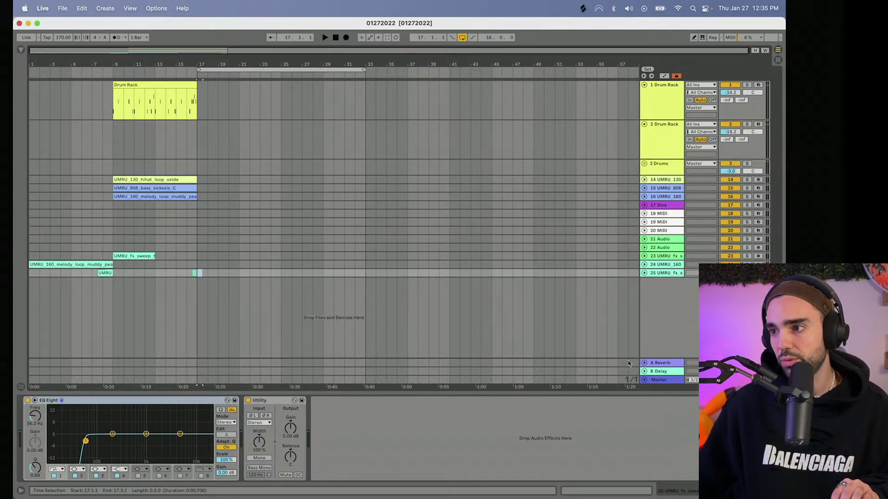
# - Automate the Master track's song tempo to drop to 75 BPM from bar 17 onward
pyautogui.click(644, 380)
pyautogui.click(62, 37)
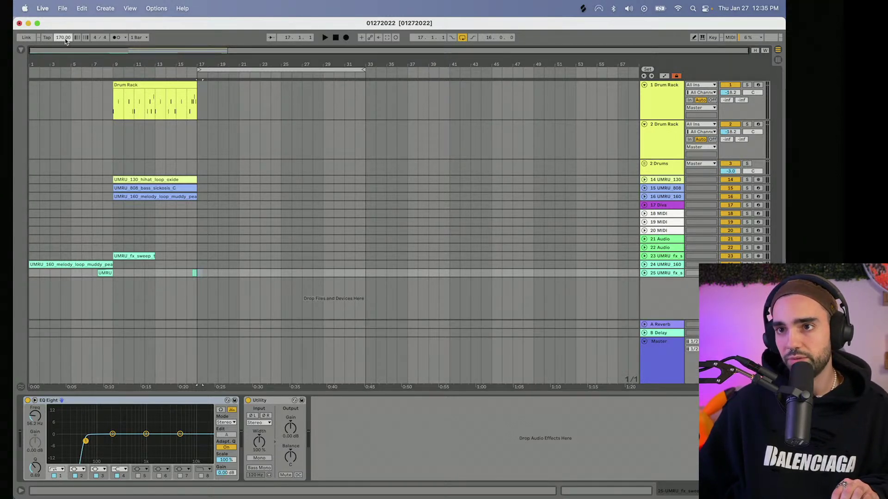
pyautogui.press('a')
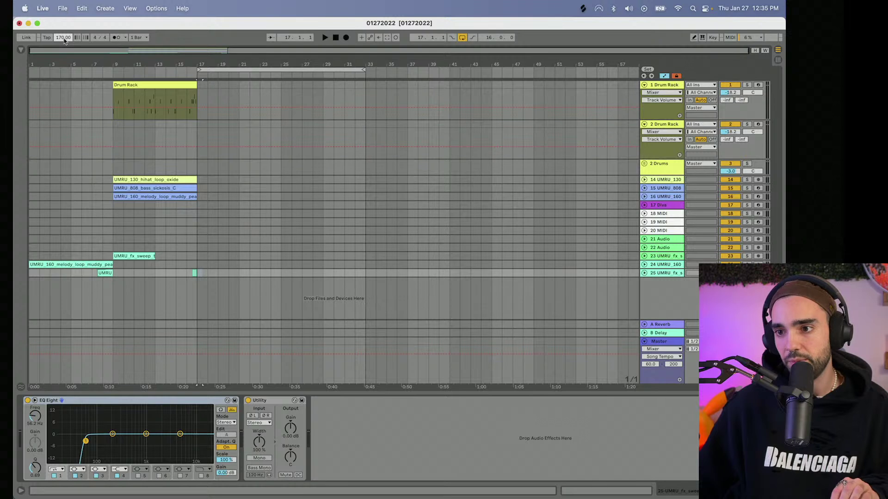
pyautogui.click(197, 357)
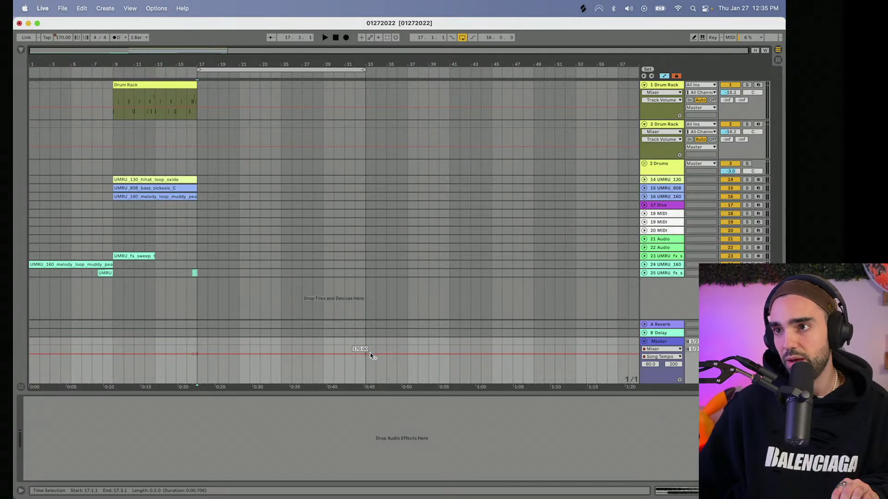
pyautogui.moveTo(359, 362); pyautogui.dragTo(359, 387)
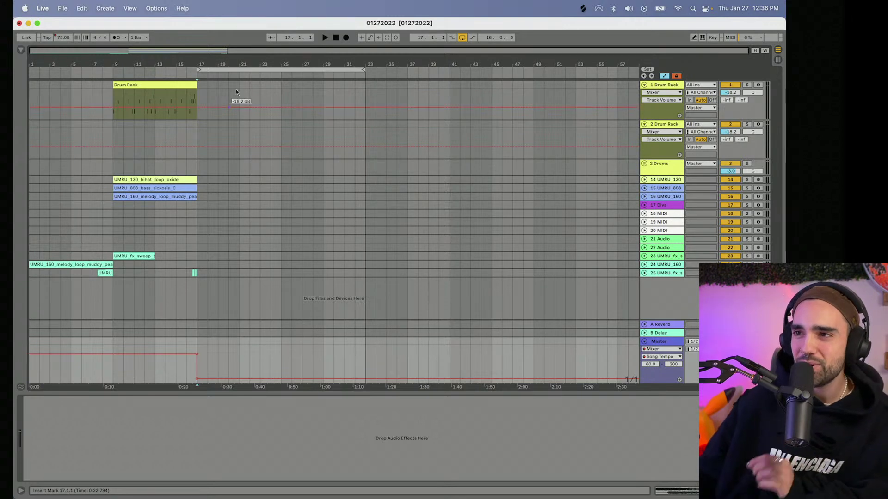
# - Switch to Chrome and open the Smallpools: Indie Pop Essentials Vol. 1 pack from the Recently Released Packs sheet
pyautogui.moveTo(130, 29); pyautogui.dragTo(129, 32)
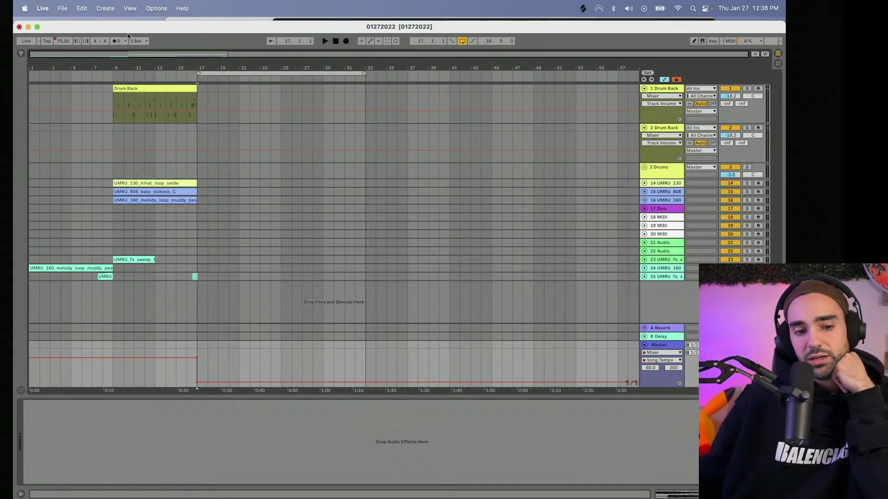
pyautogui.click(302, 20)
pyautogui.moveTo(370, 25); pyautogui.dragTo(272, 25)
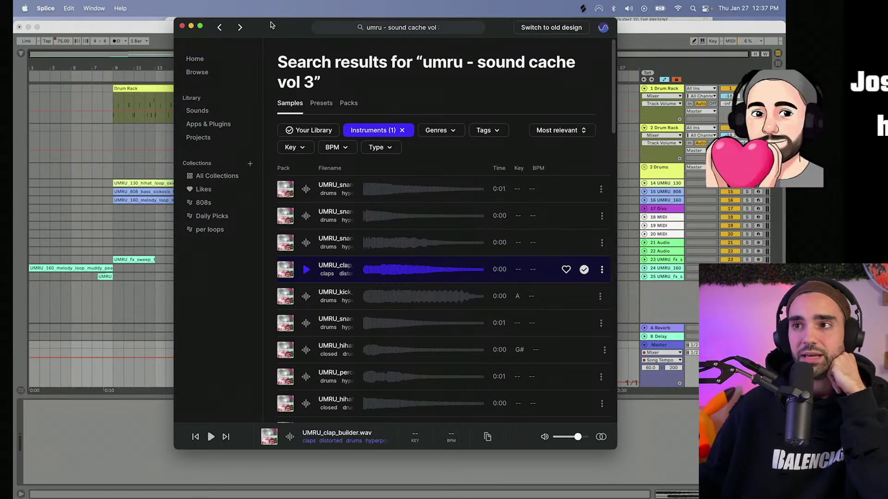
pyautogui.moveTo(279, 24); pyautogui.dragTo(283, 38)
pyautogui.click(234, 19)
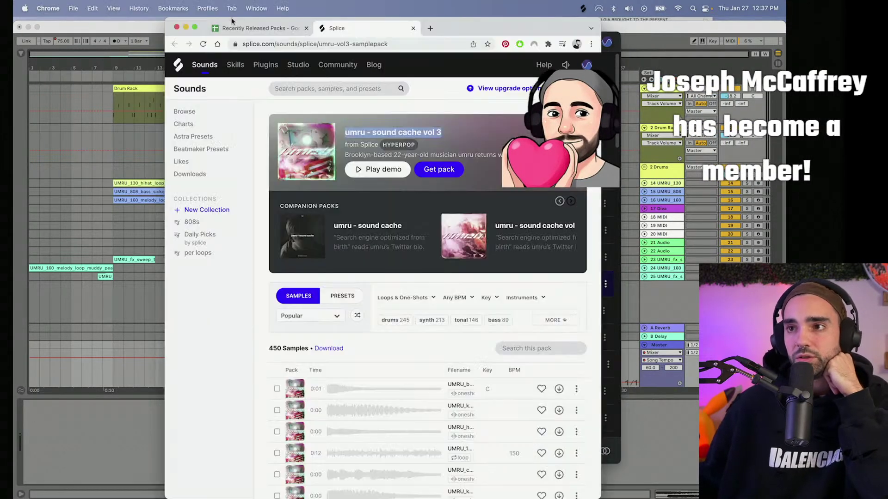
pyautogui.click(235, 34)
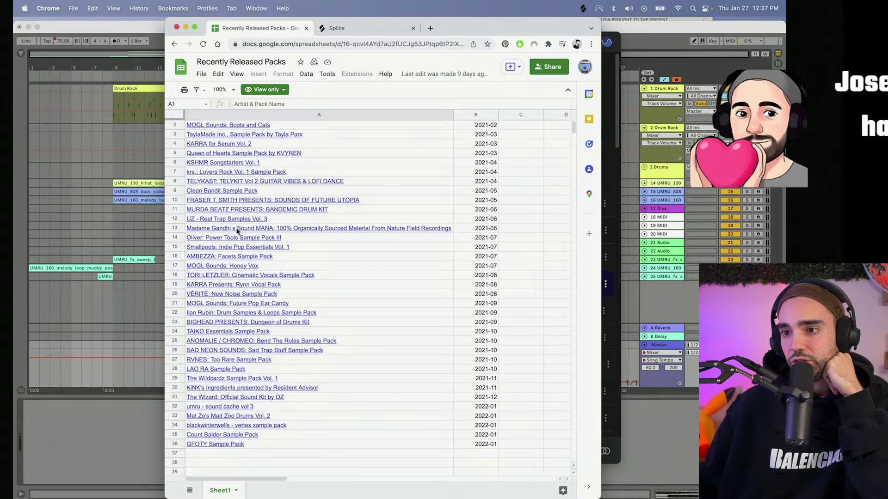
pyautogui.scroll(-2, 233, 229)
pyautogui.moveTo(233, 229)
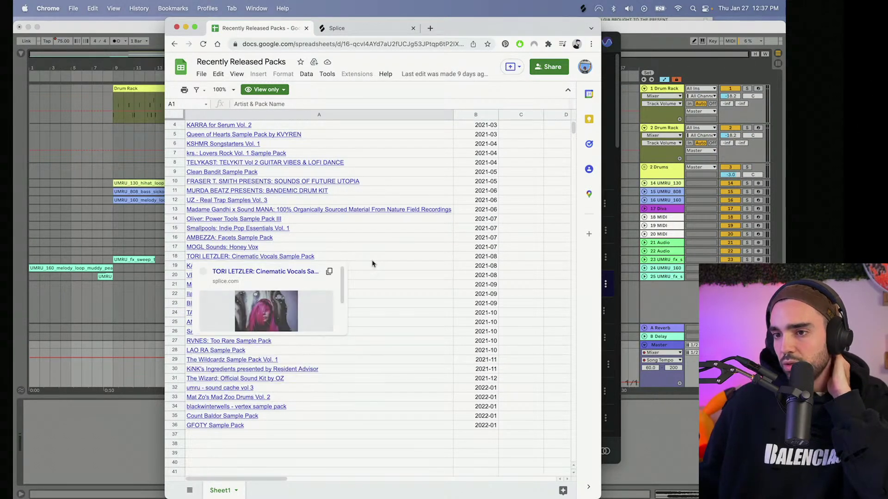
pyautogui.moveTo(247, 421)
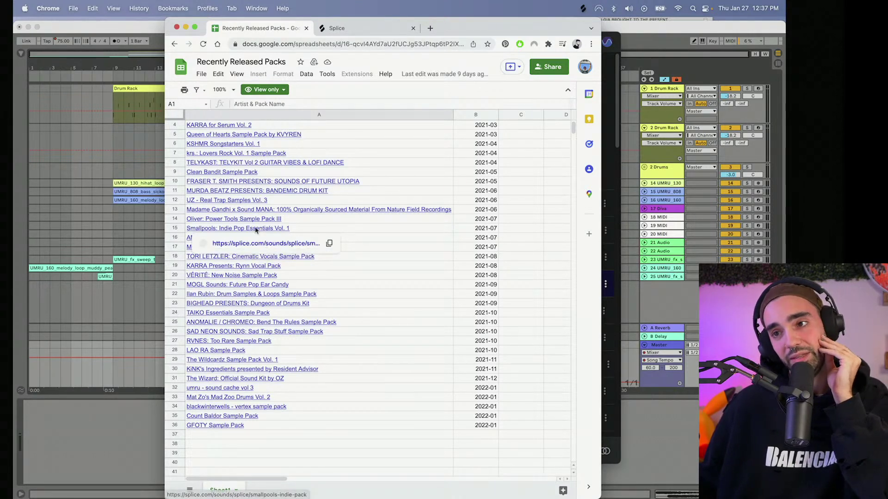
pyautogui.click(254, 243)
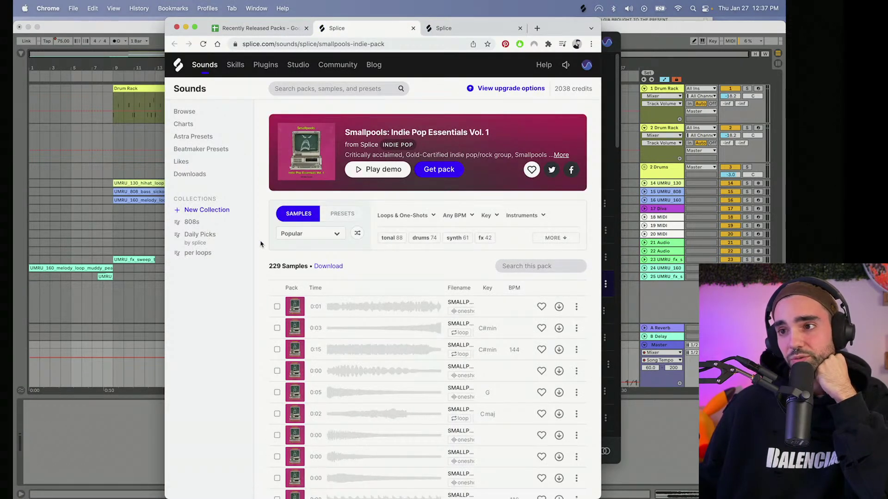
# - Copy the pack title and search for Smallpools: Indie Pop Essentials Vol. 1 in the Splice app
pyautogui.click(387, 46)
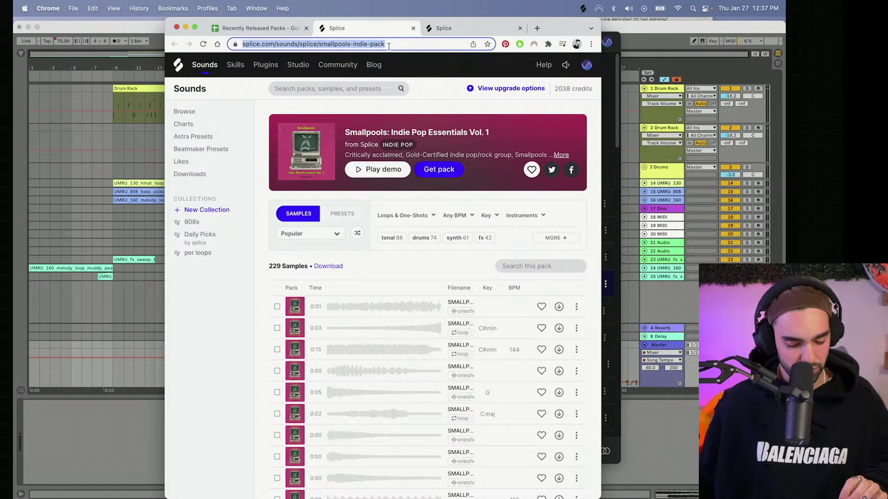
pyautogui.moveTo(345, 132); pyautogui.dragTo(500, 133)
pyautogui.press('super+c')
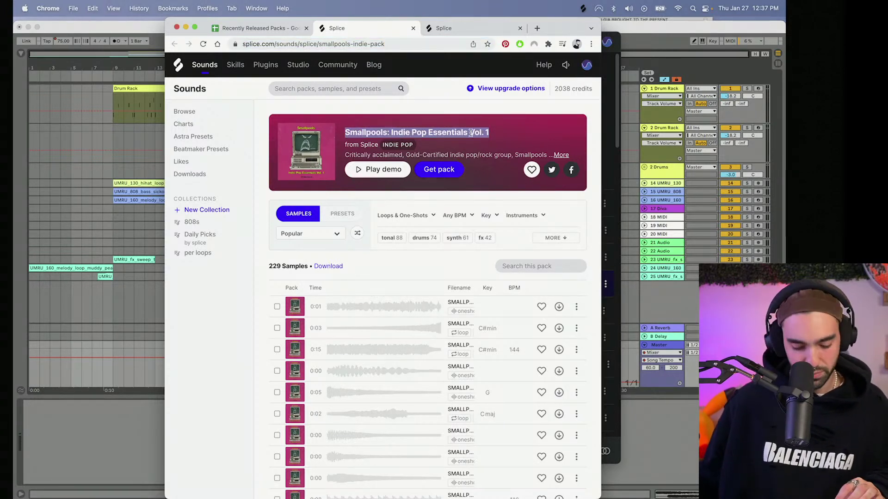
pyautogui.click(611, 105)
pyautogui.tripleClick(426, 44)
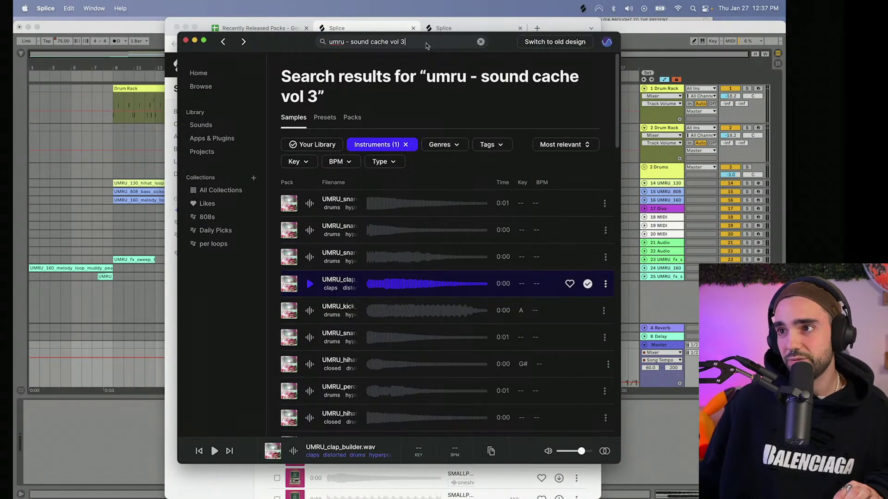
pyautogui.press('super+v')
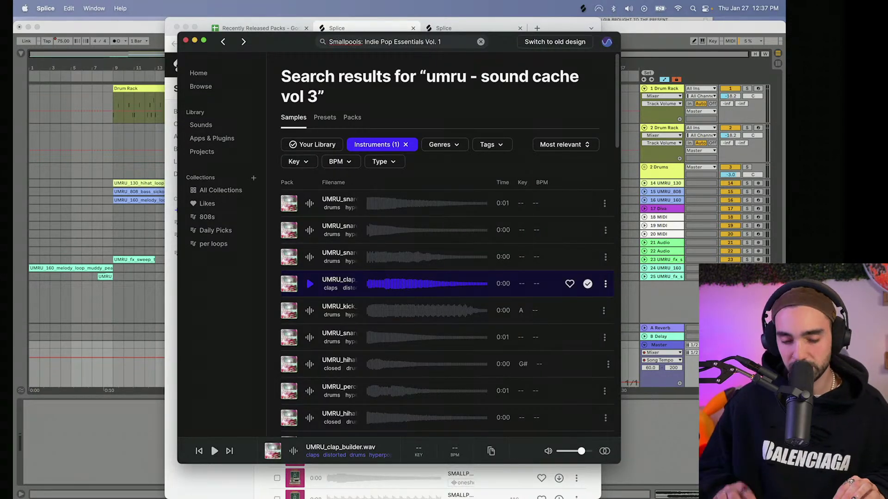
pyautogui.press('Return')
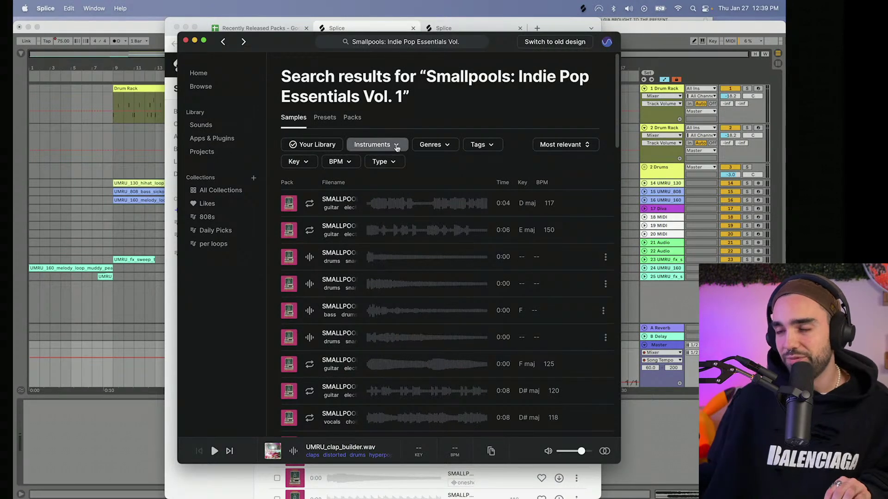
# - Filter the search results to guitar samples
pyautogui.click(397, 146)
pyautogui.click(361, 227)
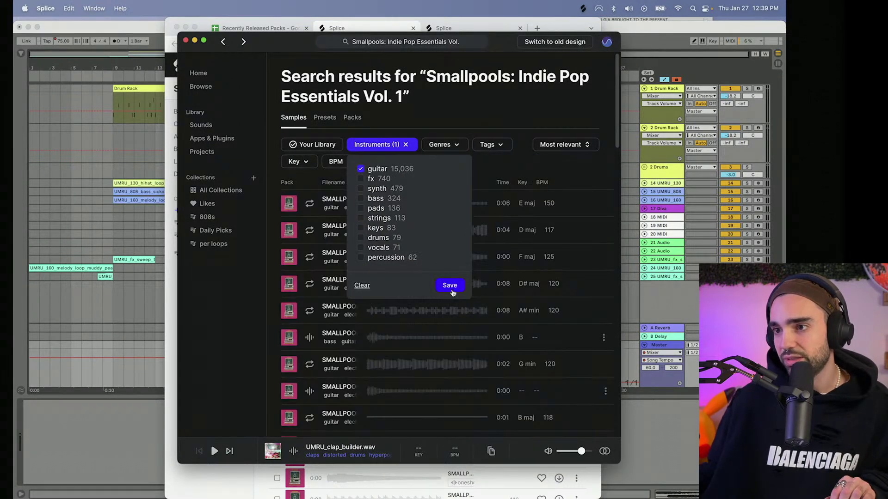
pyautogui.click(479, 105)
# - Audition the Smallpools guitar samples down the results list, ending with the 104 BPM loop in D# major
pyautogui.click(309, 202)
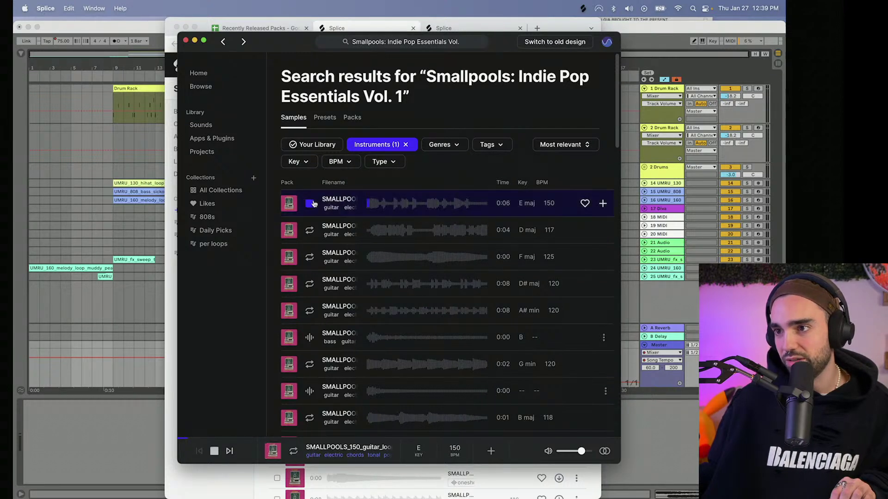
pyautogui.click(309, 231)
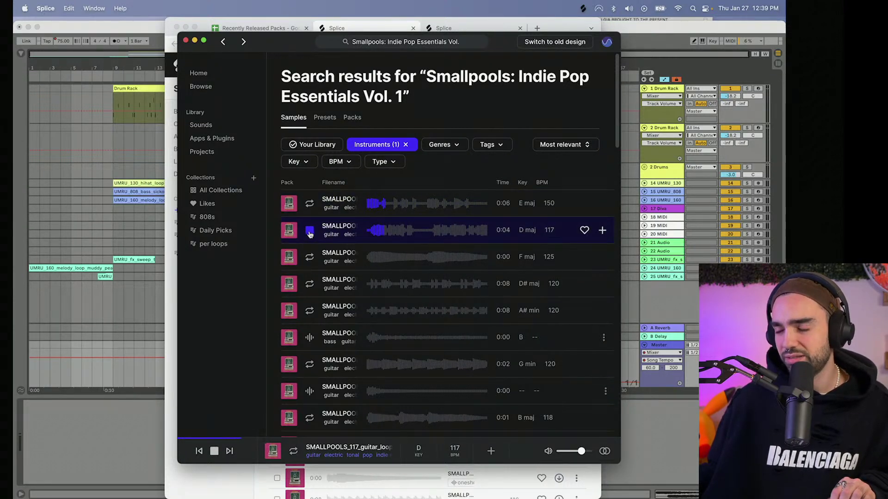
pyautogui.click(310, 258)
pyautogui.scroll(-2, 311, 262)
pyautogui.click(310, 260)
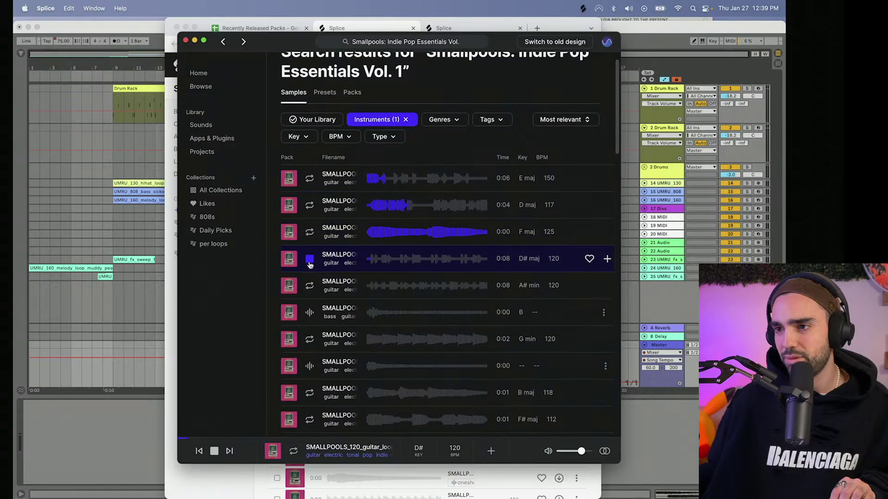
pyautogui.scroll(-3, 309, 260)
pyautogui.click(310, 321)
pyautogui.scroll(-2, 313, 322)
pyautogui.click(310, 304)
pyautogui.scroll(-1, 311, 308)
pyautogui.scroll(-3, 309, 307)
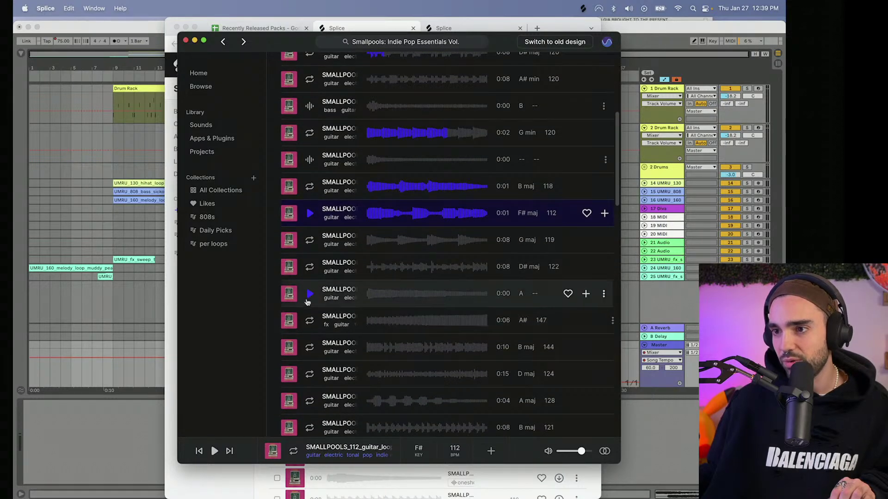
pyautogui.click(308, 305)
pyautogui.scroll(-2, 310, 308)
pyautogui.click(313, 332)
pyautogui.scroll(-2, 313, 333)
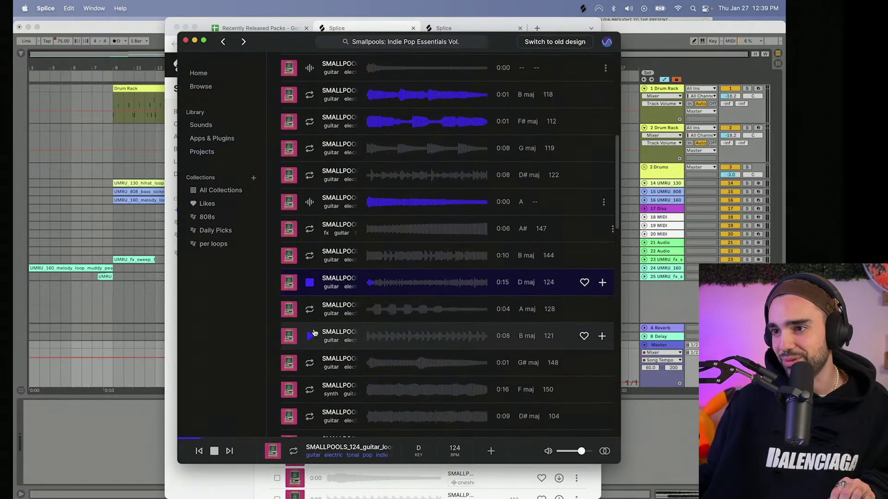
pyautogui.click(310, 341)
pyautogui.scroll(-3, 312, 324)
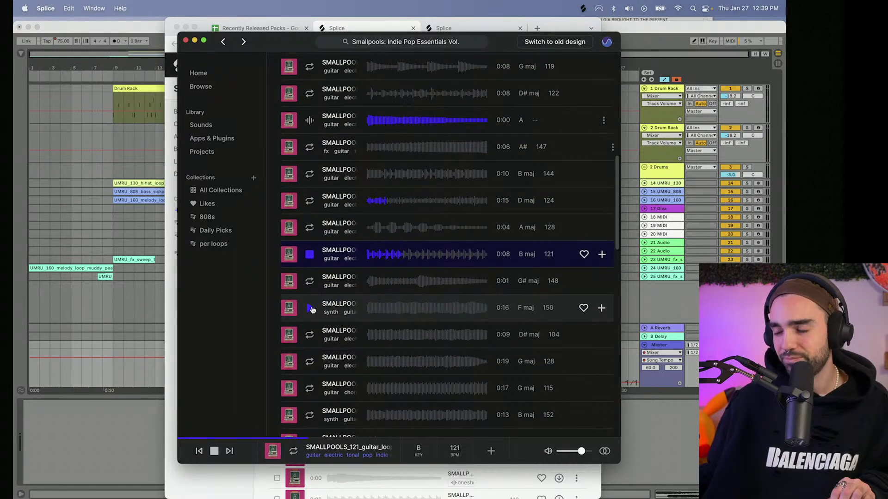
pyautogui.click(309, 308)
pyautogui.scroll(-2, 312, 307)
pyautogui.click(311, 305)
pyautogui.scroll(-2, 312, 305)
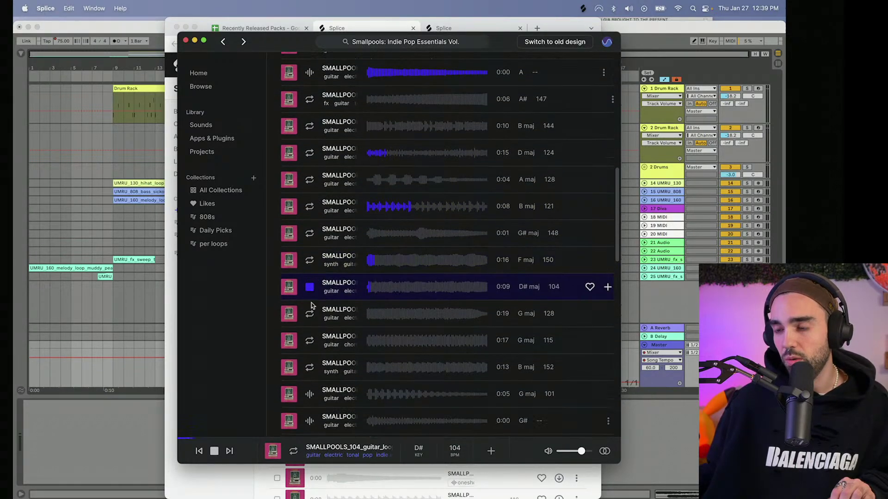
# - Place the 104 BPM D# major guitar loop at bar 17 on a new track in Live and transpose it down 2 semitones
pyautogui.moveTo(506, 45); pyautogui.dragTo(349, 35)
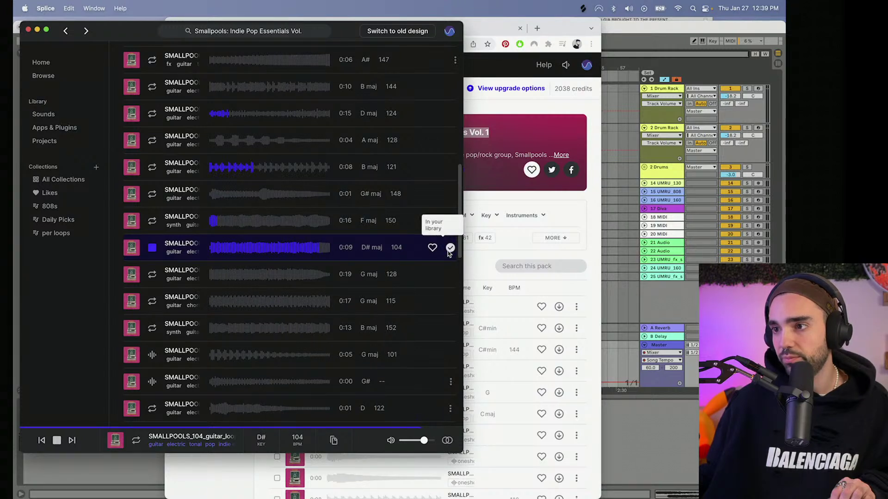
pyautogui.moveTo(274, 251); pyautogui.dragTo(211, 284)
pyautogui.click(619, 282)
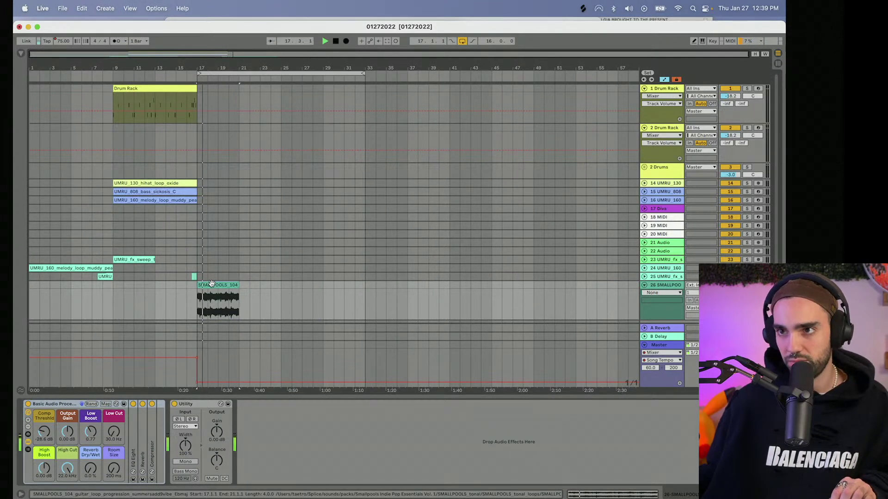
pyautogui.doubleClick(213, 283)
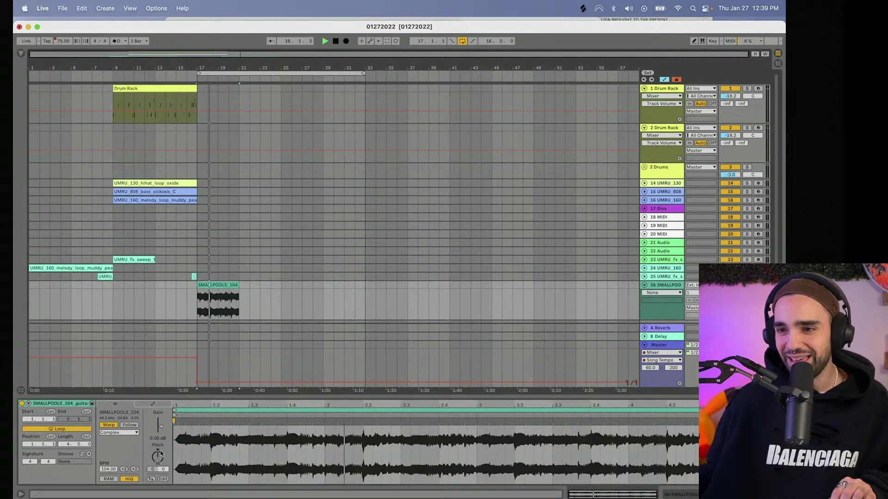
pyautogui.moveTo(159, 457); pyautogui.dragTo(159, 462)
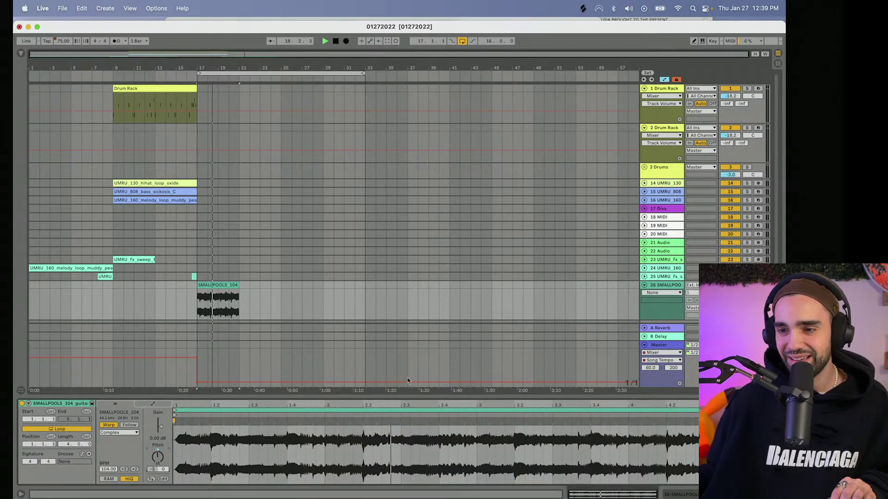
# - Set the guitar track's High Cut to 4.40 kHz and its Low Cut to about 228 Hz
pyautogui.click(669, 287)
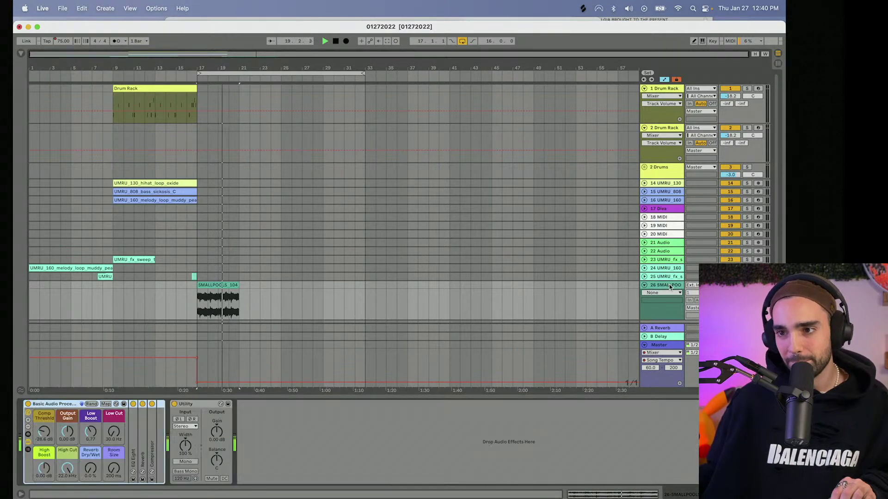
pyautogui.moveTo(67, 468); pyautogui.dragTo(68, 480)
pyautogui.moveTo(114, 431); pyautogui.dragTo(134, 419)
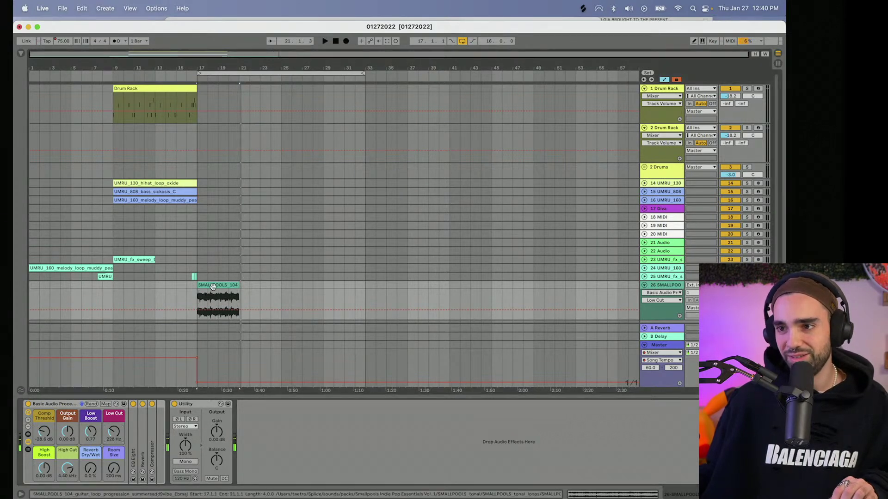
# - Duplicate the guitar loop three times to fill bars 17 to 33, and hide the automation lanes
pyautogui.press('super+d')
pyautogui.press('super+d')
pyautogui.press('super+d')
pyautogui.press('a')
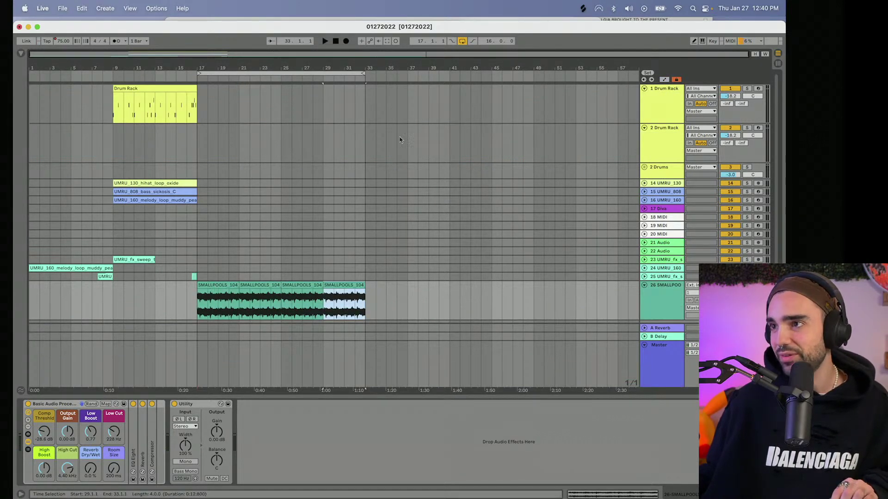
# - Switch to Splice and filter the Smallpools results to drum one-shots
pyautogui.click(584, 10)
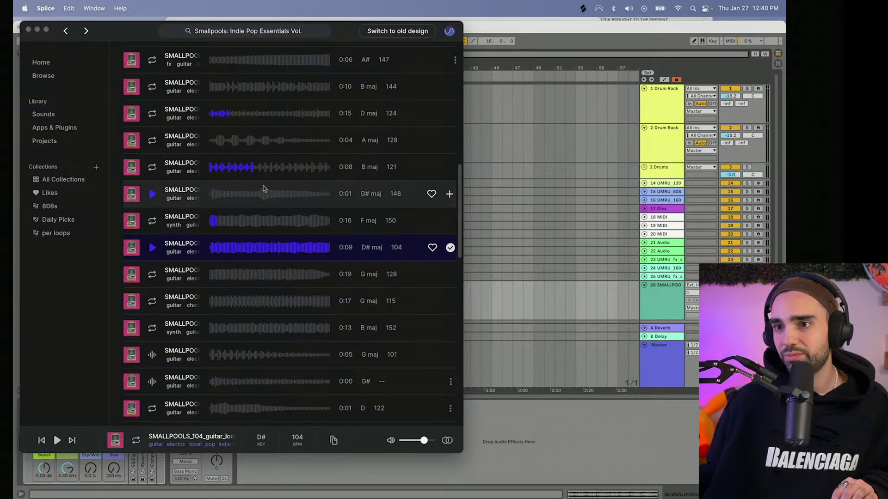
pyautogui.scroll(10, 264, 188)
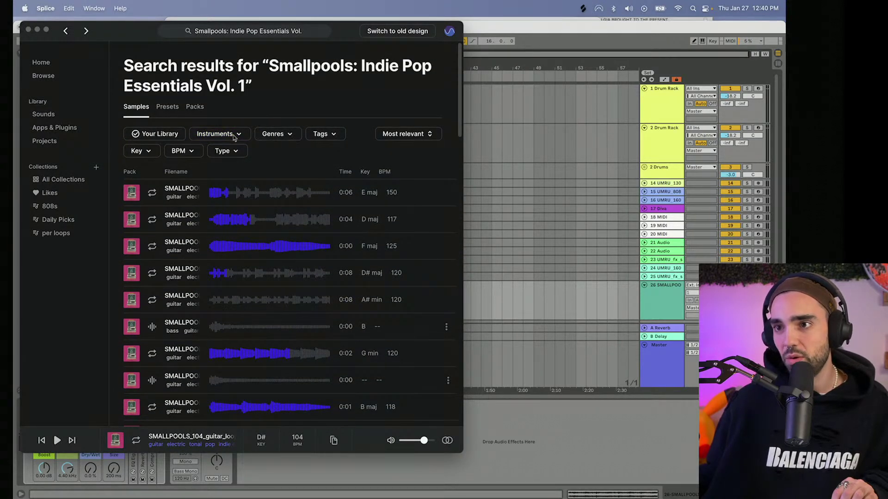
pyautogui.click(229, 134)
pyautogui.click(202, 160)
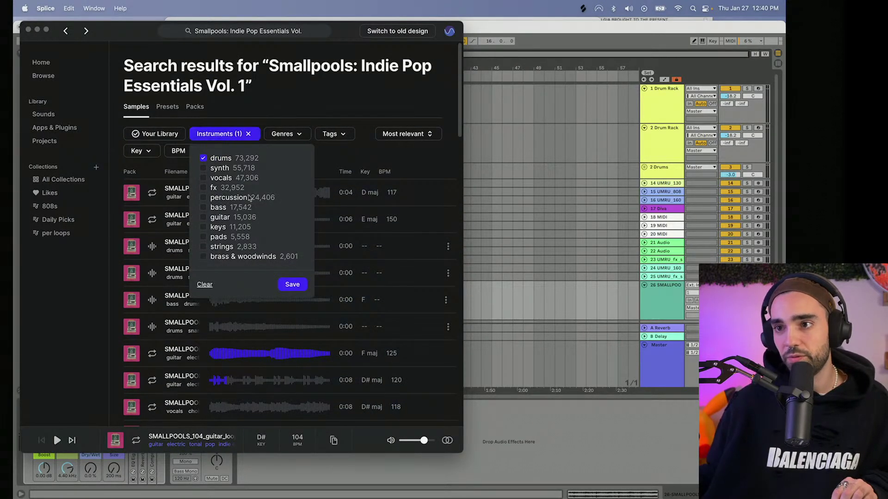
pyautogui.click(293, 236)
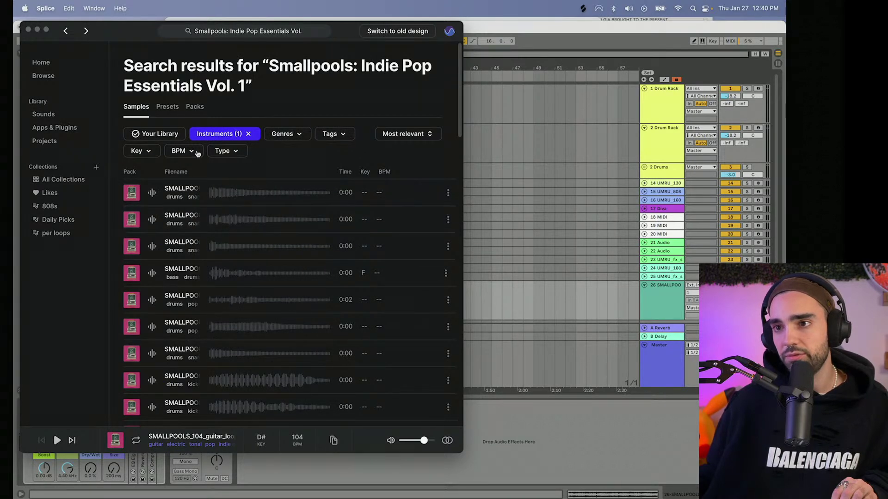
pyautogui.click(237, 152)
pyautogui.click(227, 190)
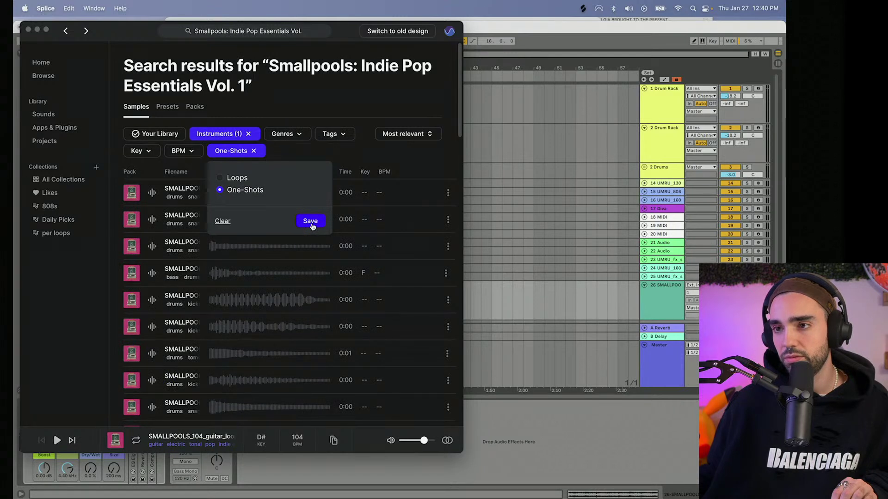
pyautogui.click(319, 221)
# - Audition the Smallpools drum one-shots down the list, covering snares, kicks and toms as far as the 3-second snare effect
pyautogui.click(151, 194)
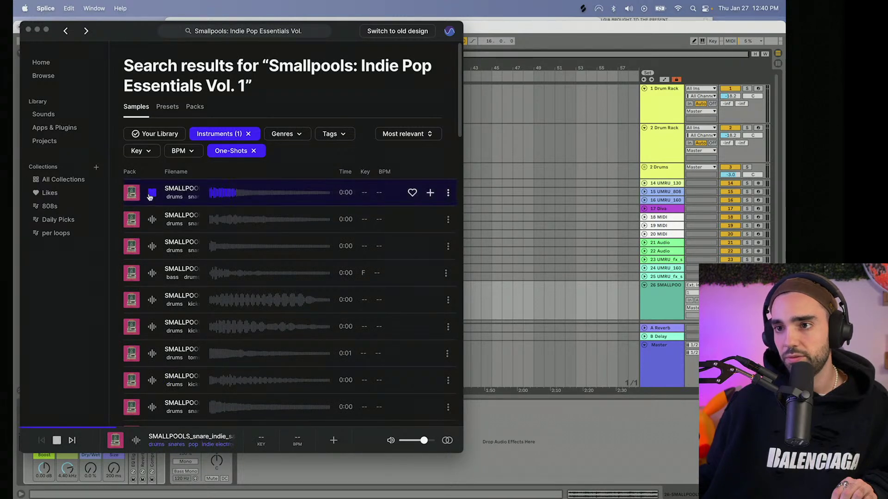
pyautogui.click(152, 219)
pyautogui.click(152, 246)
pyautogui.click(153, 273)
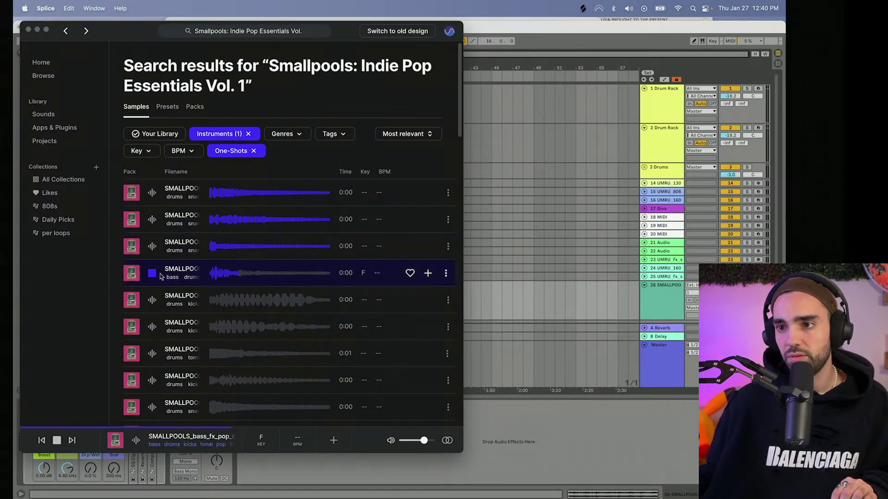
pyautogui.scroll(-1, 155, 263)
pyautogui.click(154, 273)
pyautogui.scroll(-1, 157, 277)
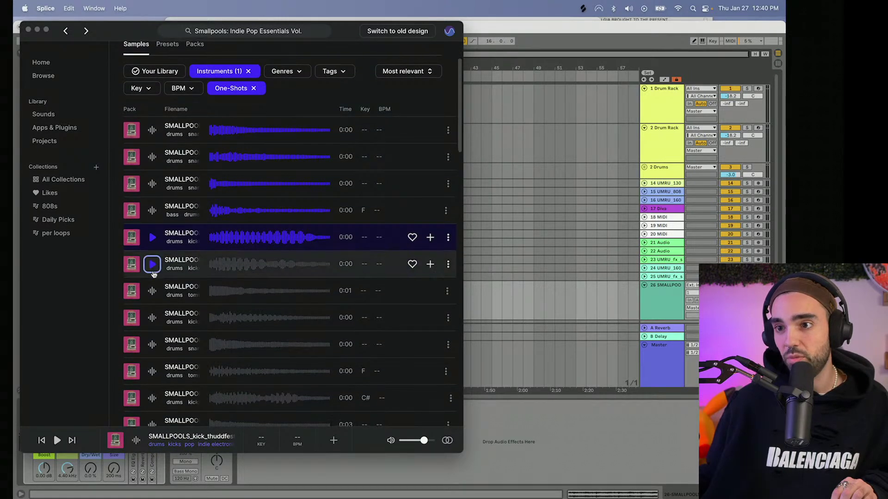
pyautogui.click(150, 265)
pyautogui.click(153, 296)
pyautogui.click(152, 318)
pyautogui.scroll(-2, 152, 316)
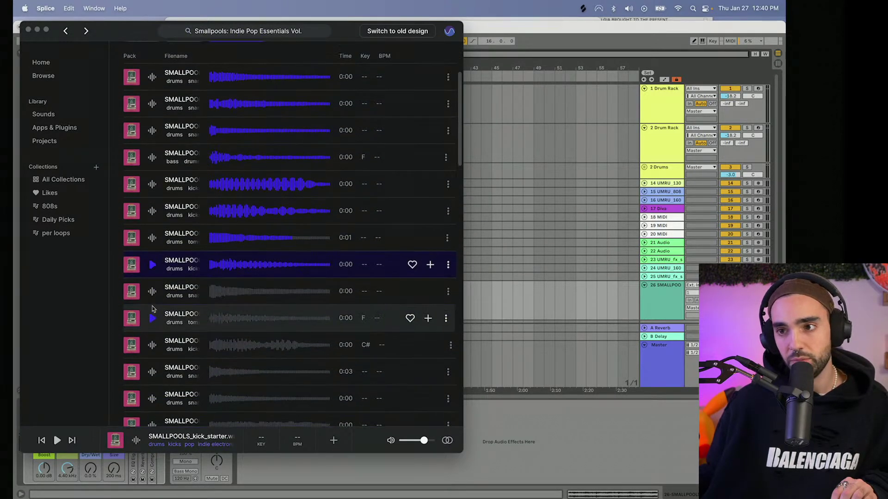
pyautogui.click(153, 294)
pyautogui.scroll(-1, 154, 296)
pyautogui.click(154, 289)
pyautogui.click(152, 311)
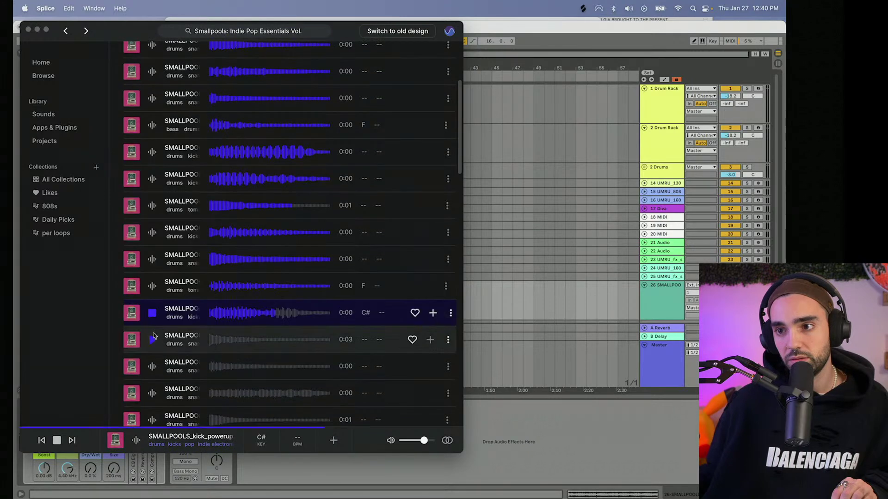
pyautogui.click(152, 332)
pyautogui.scroll(1, 152, 324)
pyautogui.click(152, 317)
pyautogui.scroll(1, 153, 315)
# - Switch to Live and remove the UMRU kick and both UMRU snares from the second Drum Rack's pads
pyautogui.click(654, 145)
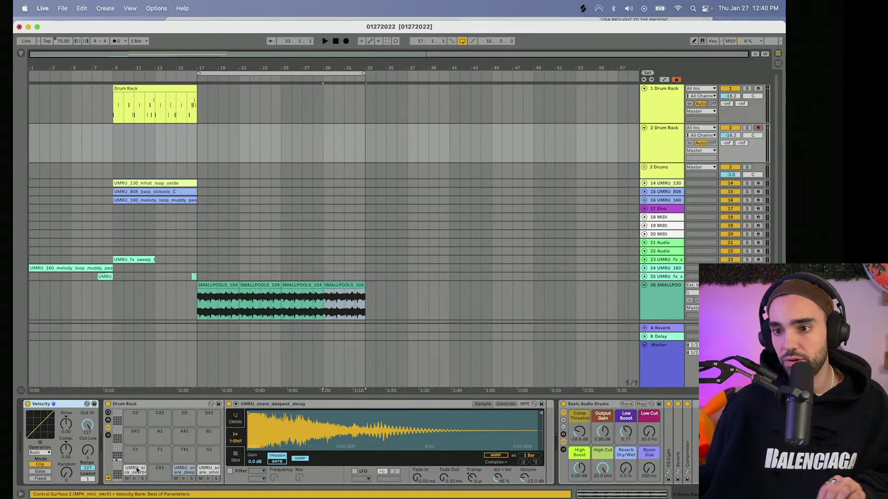
pyautogui.click(137, 469)
pyautogui.press('Delete')
pyautogui.click(185, 469)
pyautogui.press('Delete')
pyautogui.click(216, 466)
pyautogui.press('Delete')
# - Return to Splice, audition the 3-second Smallpools snare fx one-shot and load it on Drum Rack pad E1
pyautogui.click(583, 8)
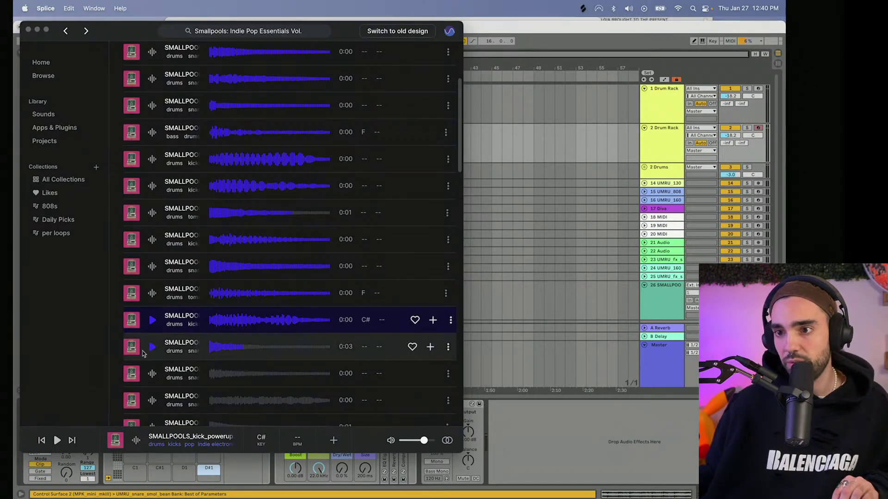
pyautogui.click(152, 347)
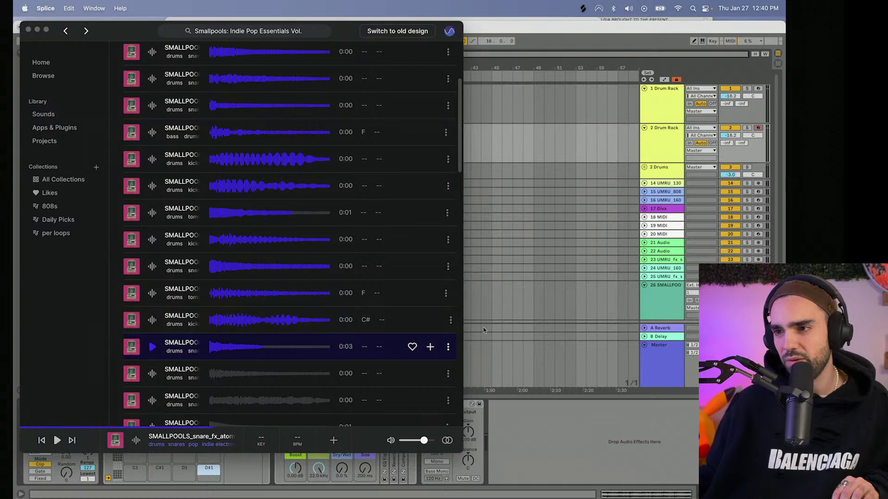
pyautogui.moveTo(430, 349); pyautogui.dragTo(136, 460)
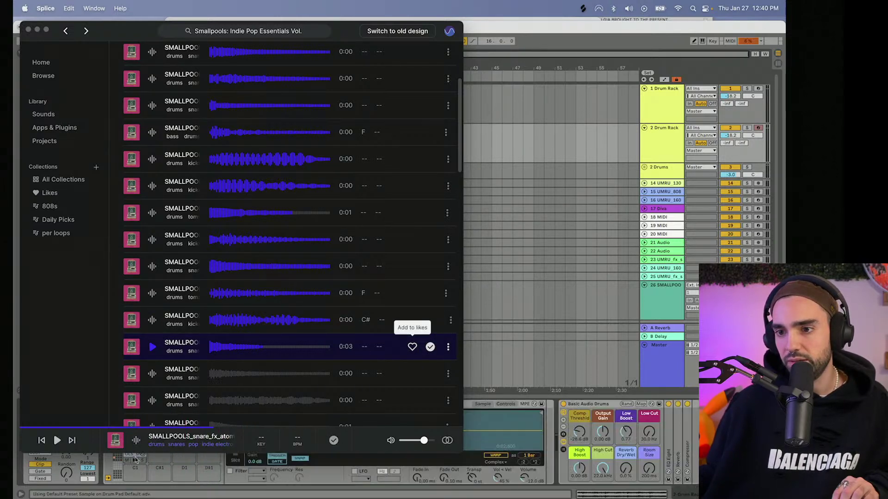
# - Audition SMALLPOOLS_snare_trash, add it to the library and load it on Drum Rack pad D1
pyautogui.click(153, 375)
pyautogui.scroll(-2, 412, 342)
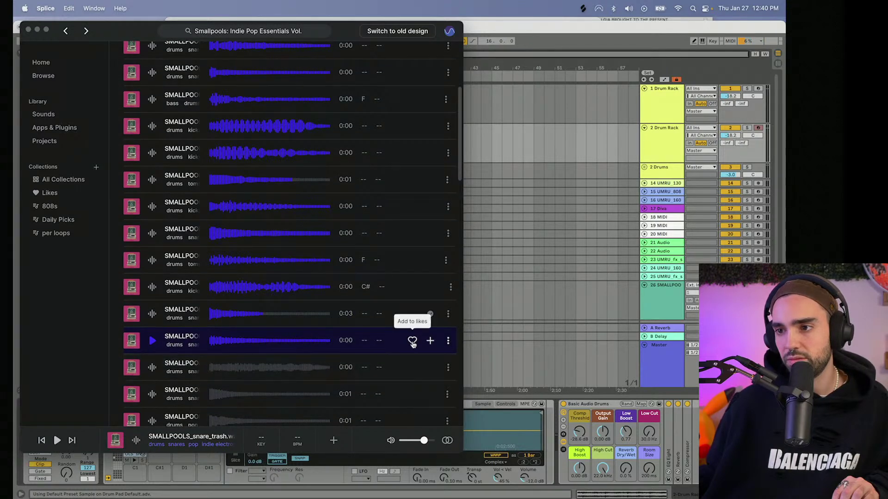
pyautogui.click(430, 342)
pyautogui.moveTo(430, 340); pyautogui.dragTo(187, 476)
# - Audition the wj37 snare and the foley percussion one-shot, and load the foley percussion on Drum Rack pad D#1
pyautogui.click(152, 392)
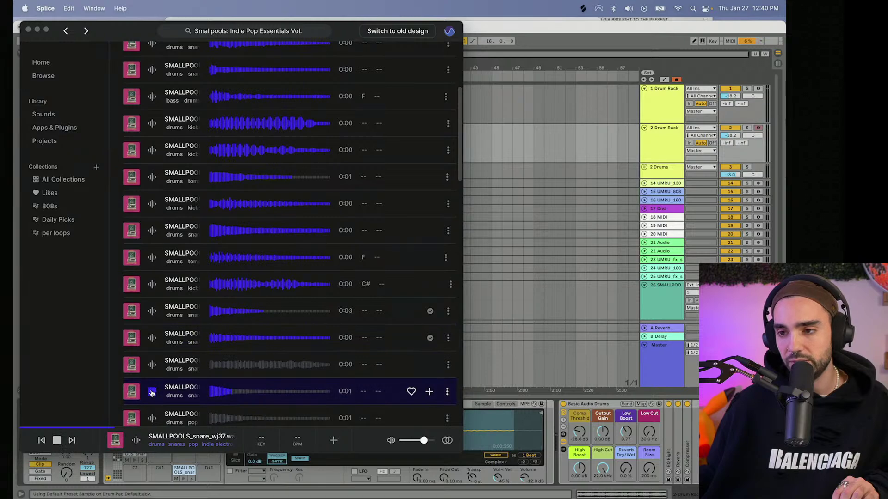
pyautogui.scroll(-3, 150, 379)
pyautogui.click(152, 354)
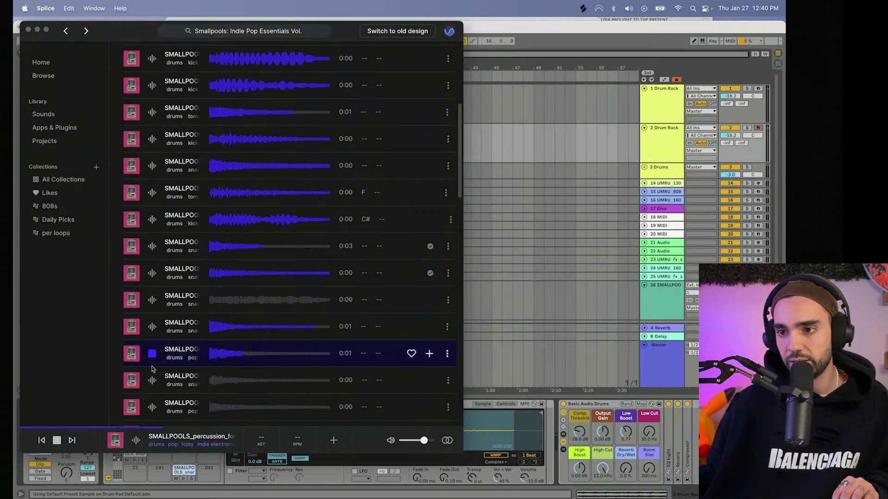
pyautogui.click(429, 359)
pyautogui.moveTo(430, 360); pyautogui.dragTo(214, 476)
# - Audition further Smallpools drum one-shots, including the claves, snap, deep tom and bright snare
pyautogui.click(153, 409)
pyautogui.scroll(-6, 154, 379)
pyautogui.click(152, 308)
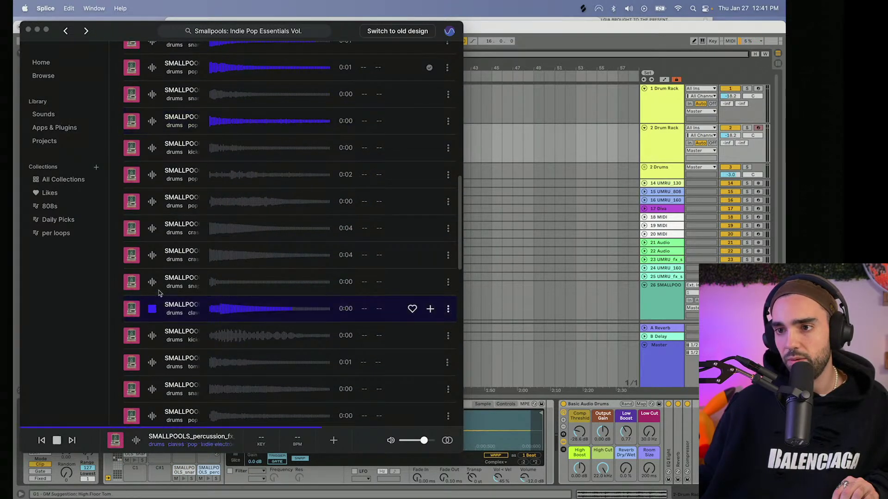
pyautogui.click(152, 282)
pyautogui.click(154, 363)
pyautogui.scroll(-1, 155, 367)
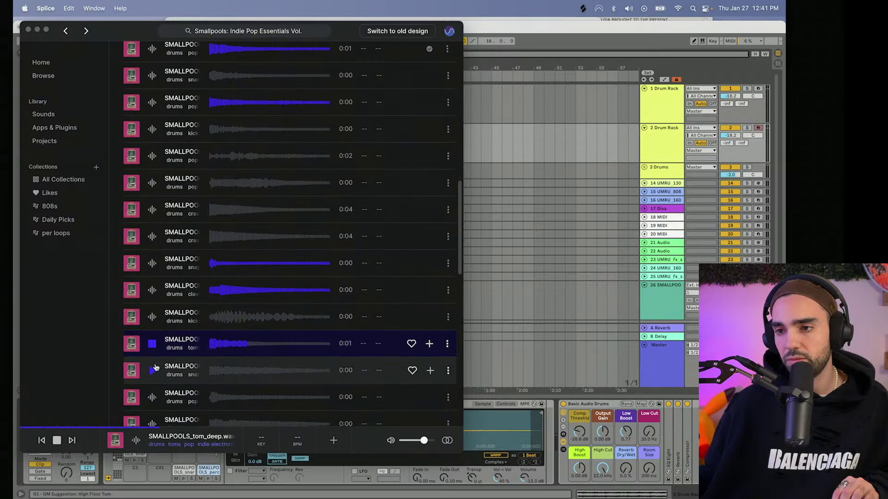
pyautogui.click(154, 366)
pyautogui.click(153, 389)
pyautogui.scroll(-1, 154, 391)
pyautogui.click(153, 378)
pyautogui.scroll(15, 241, 259)
# - Filter the one-shots by the kicks tag, audition the first kicks and load the Smallpools thuddfest kick on Drum Rack pad C1
pyautogui.click(341, 135)
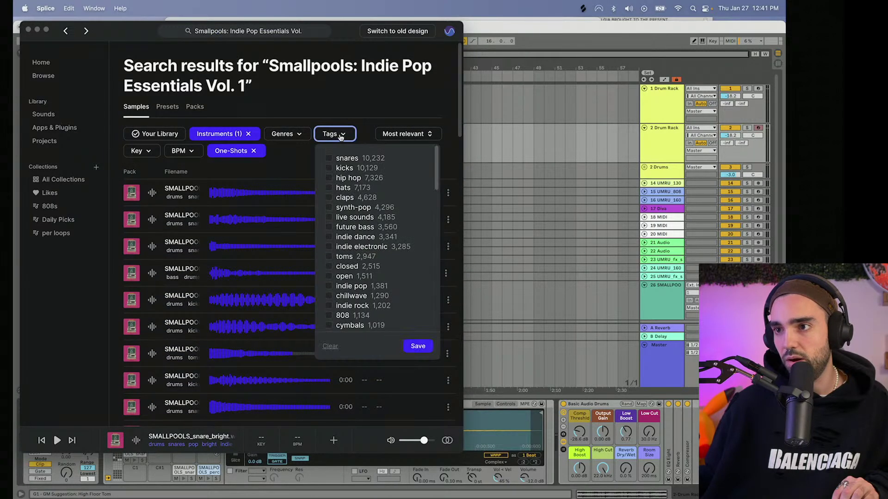
pyautogui.click(418, 346)
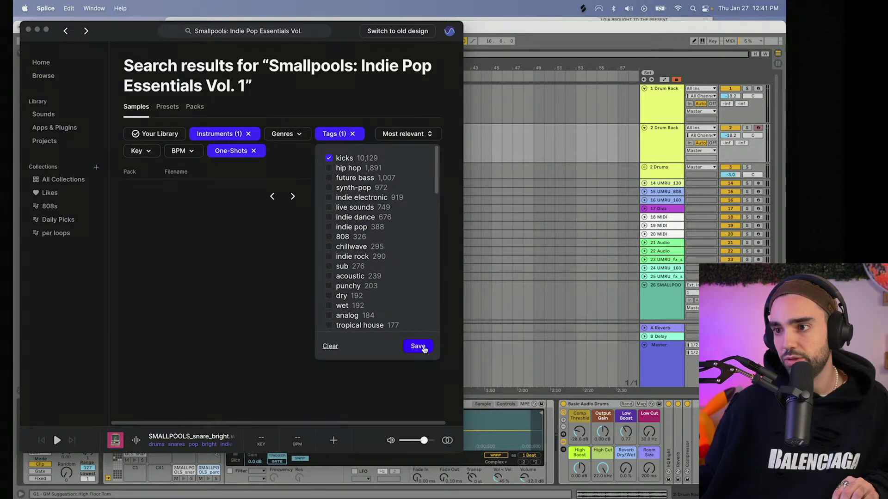
pyautogui.click(154, 192)
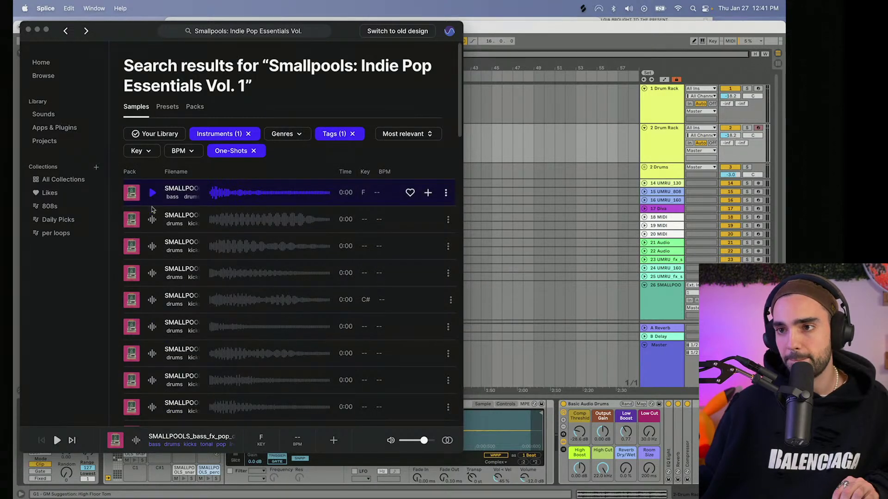
pyautogui.click(152, 219)
pyautogui.click(153, 246)
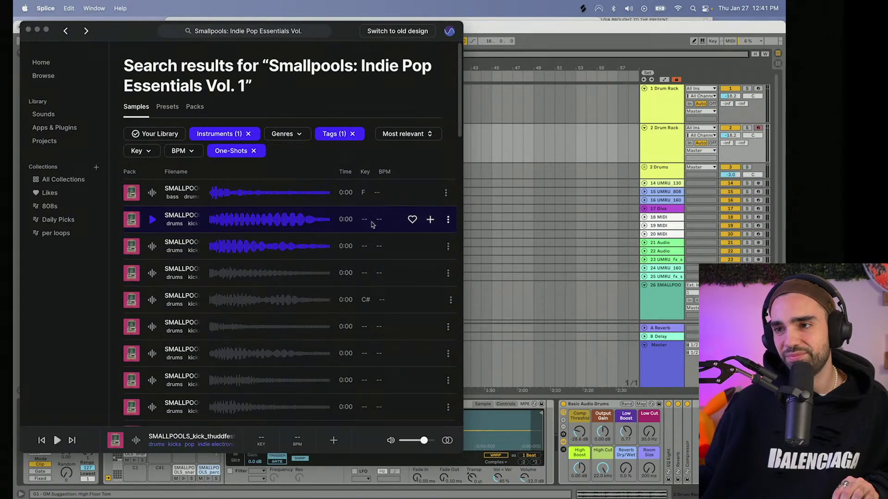
pyautogui.moveTo(432, 225); pyautogui.dragTo(181, 467)
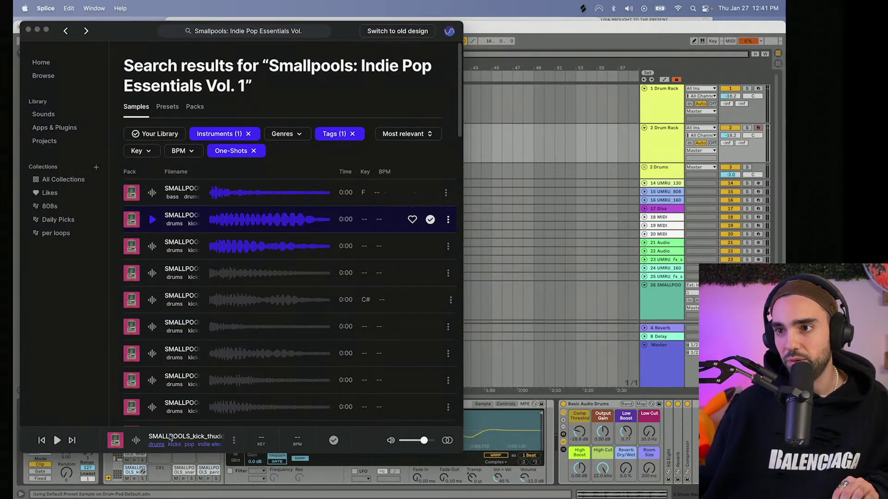
# - Filter by the claps tag instead of kicks, audition both Smallpools claps and load the vinyl clap on Drum Rack pad G1
pyautogui.click(330, 135)
pyautogui.click(329, 158)
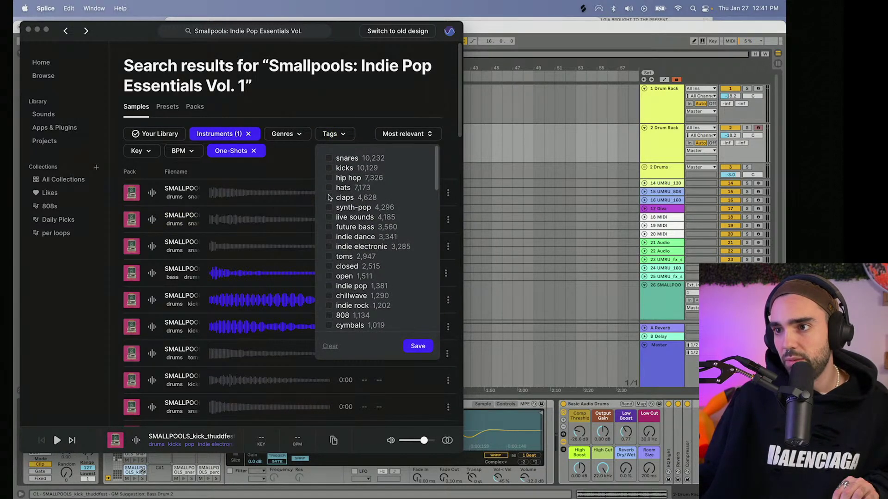
pyautogui.click(328, 199)
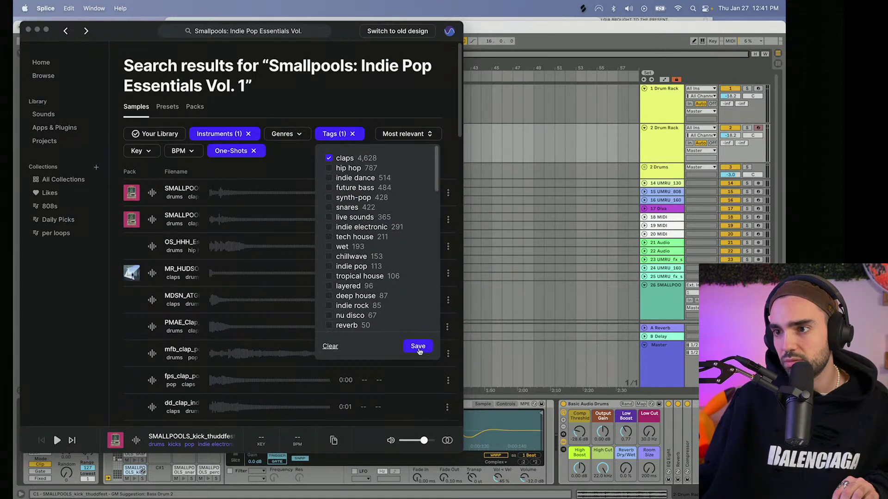
pyautogui.click(418, 346)
pyautogui.click(152, 198)
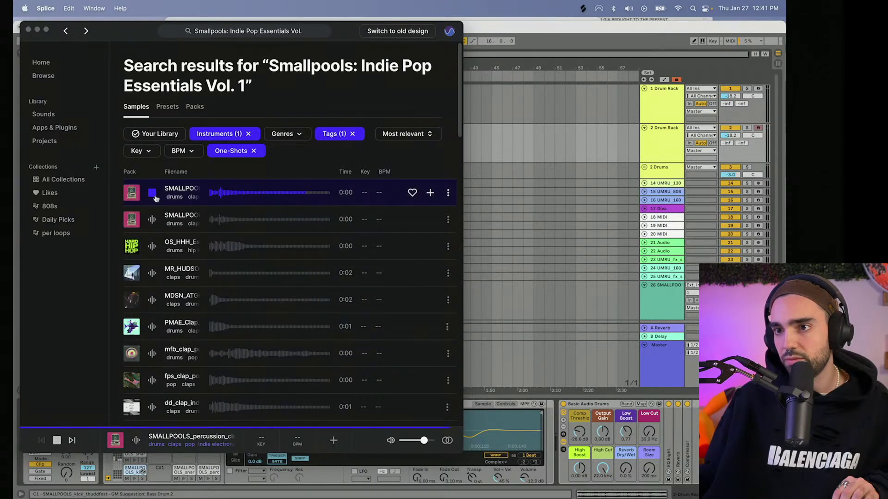
pyautogui.click(152, 219)
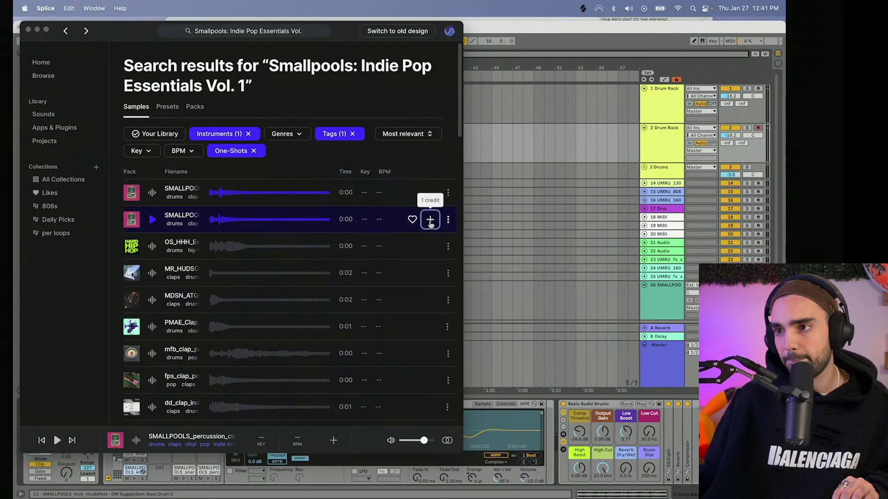
pyautogui.moveTo(430, 221); pyautogui.dragTo(206, 460)
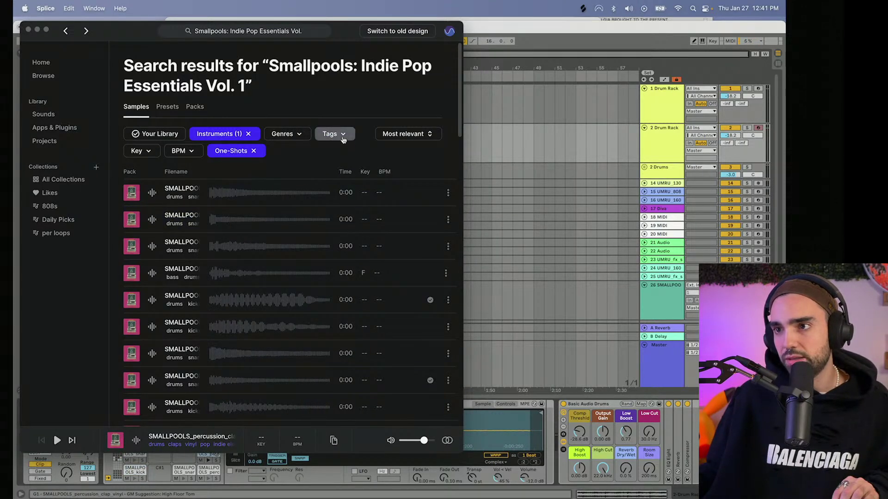
# - Filter the drum one-shots by the hats tag
pyautogui.click(343, 139)
pyautogui.click(329, 188)
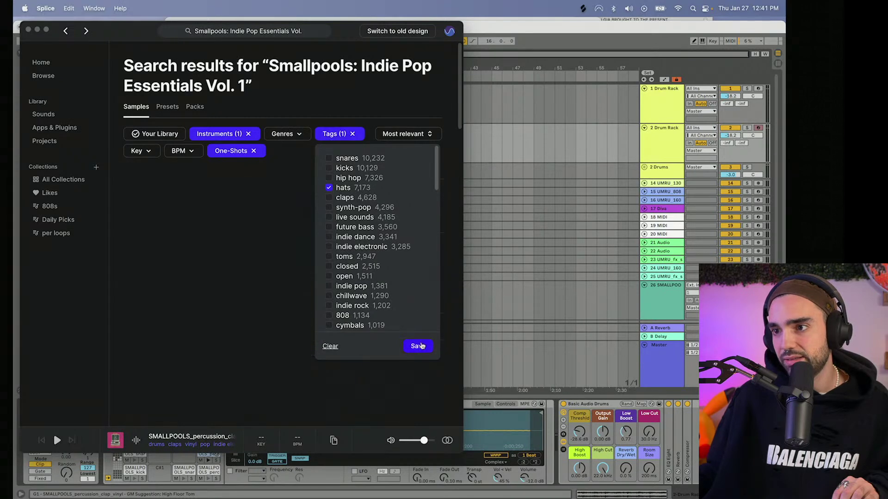
pyautogui.click(418, 346)
# - Audition the hat one-shots, add the Smallpools closed hi-hat to the library and load it on Drum Rack pad F#1
pyautogui.click(155, 219)
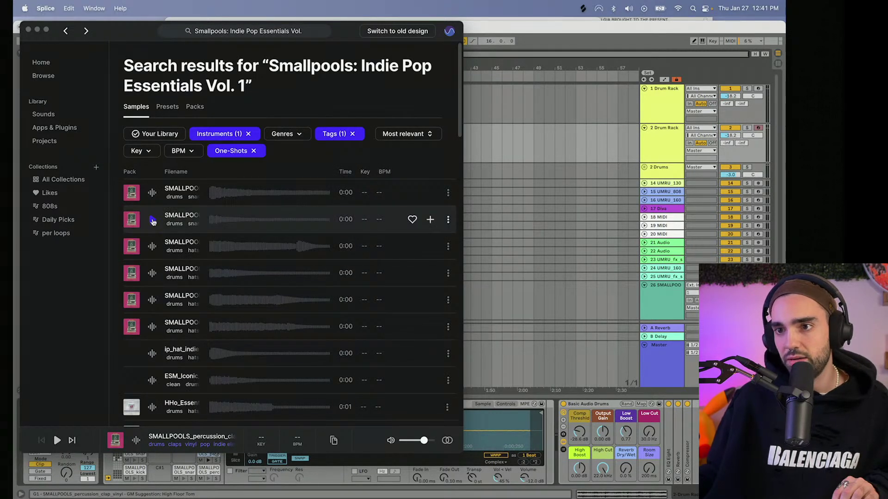
pyautogui.click(155, 246)
pyautogui.click(156, 199)
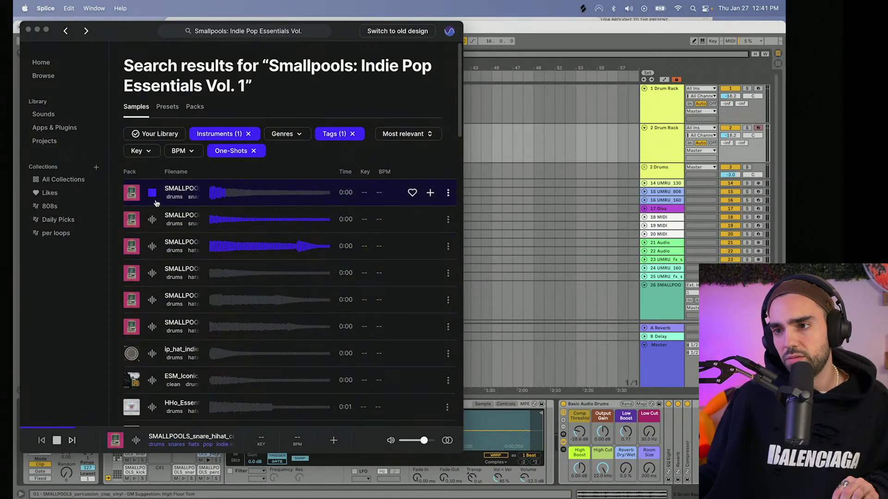
pyautogui.click(152, 353)
pyautogui.scroll(-2, 153, 324)
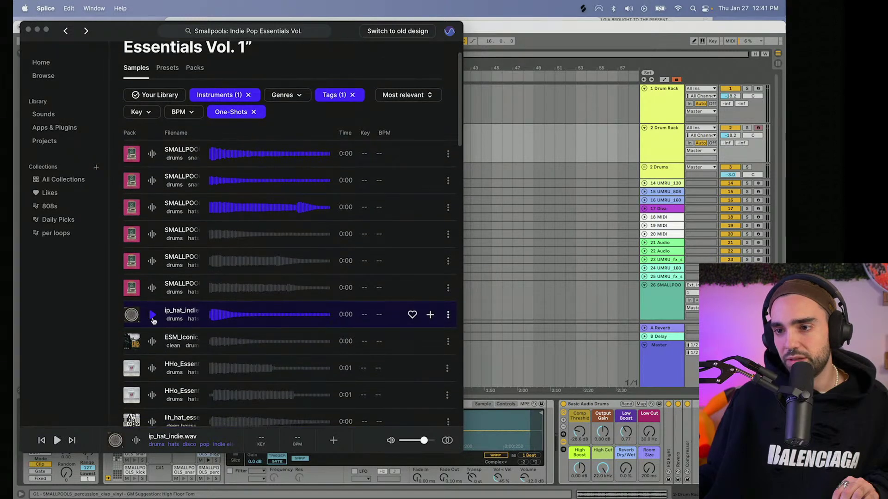
pyautogui.click(153, 290)
pyautogui.click(154, 263)
pyautogui.click(155, 235)
pyautogui.scroll(1, 156, 238)
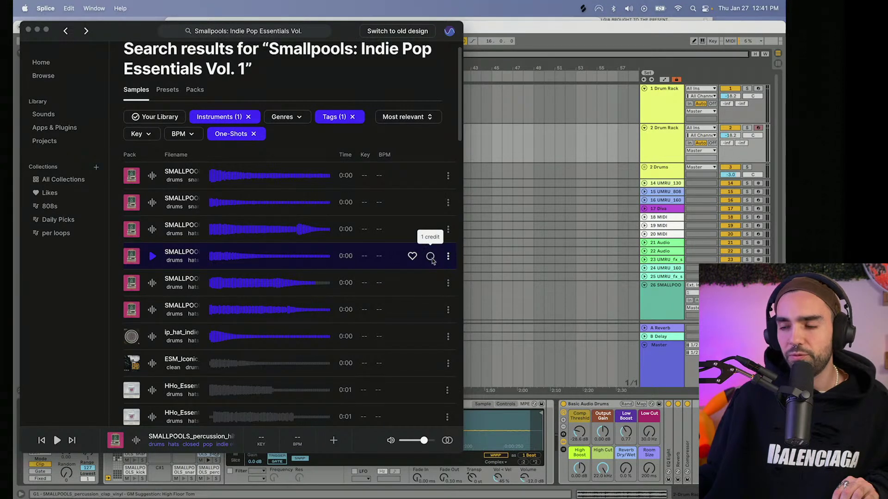
pyautogui.moveTo(425, 257); pyautogui.dragTo(187, 462)
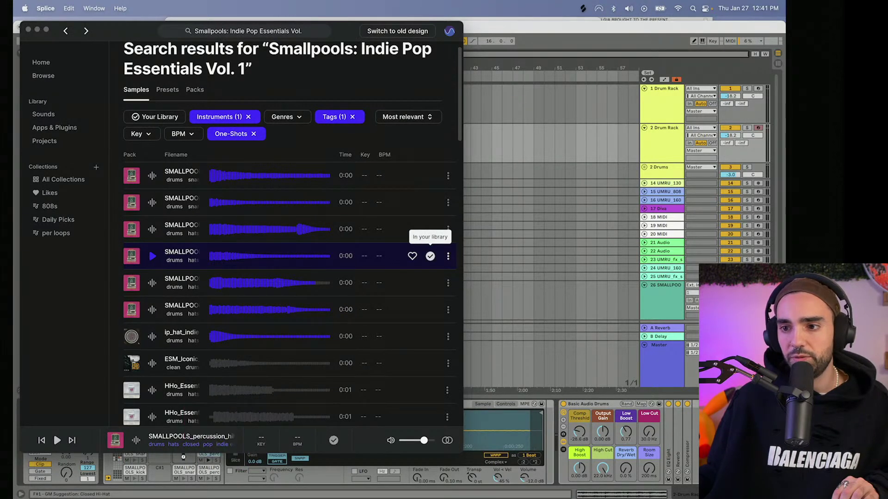
# - Audition the second Smallpools snare, switch to Live and, with the song playing, lower Basic Audio Drums' High Cut to 2.36 kHz
pyautogui.click(153, 203)
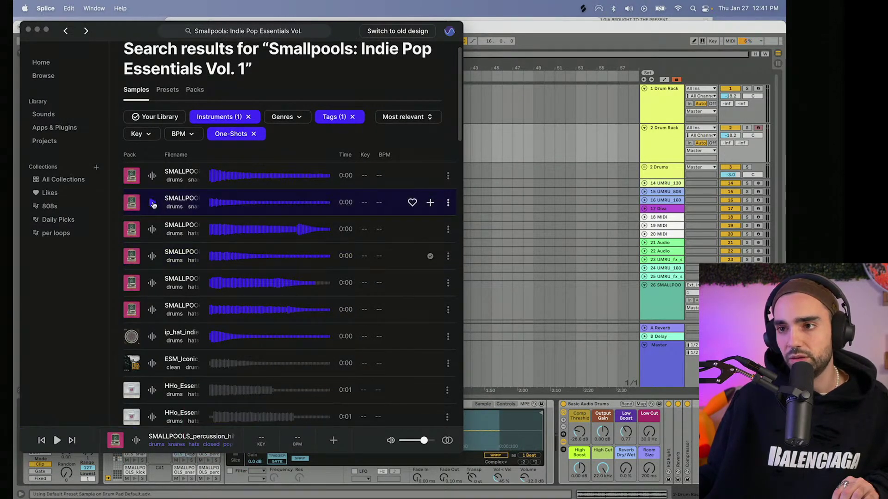
pyautogui.click(542, 187)
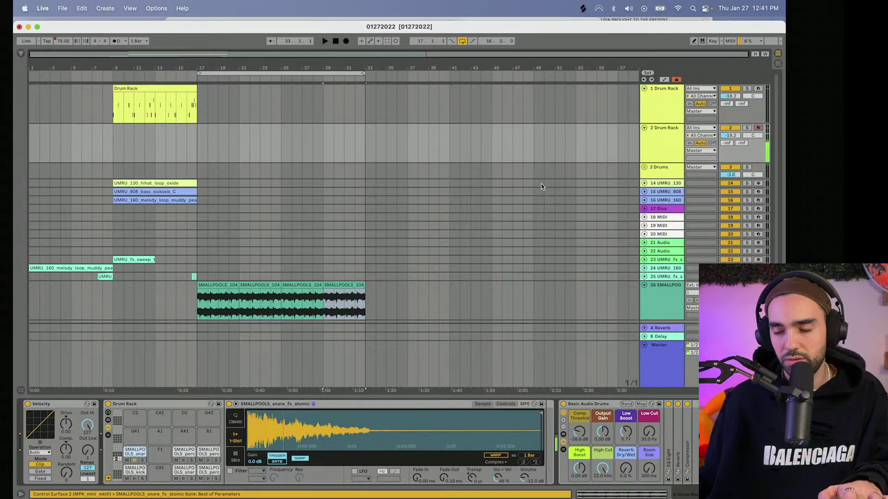
pyautogui.press('space')
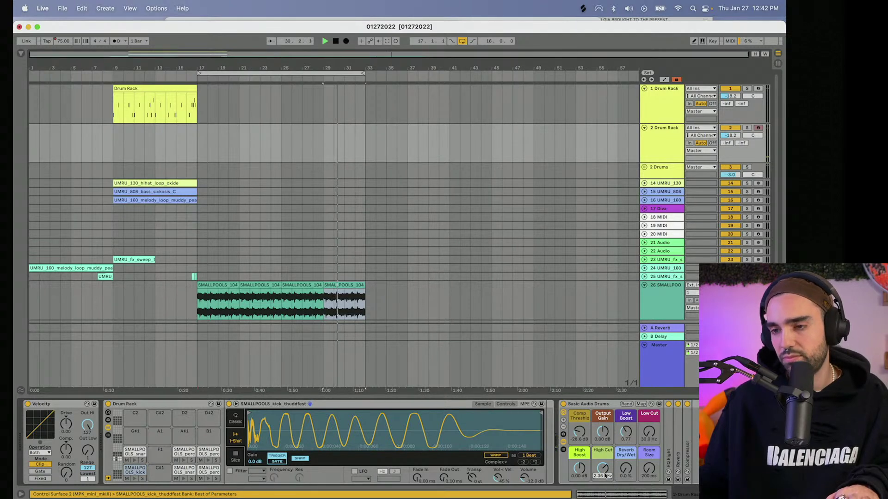
pyautogui.moveTo(604, 476); pyautogui.dragTo(605, 476)
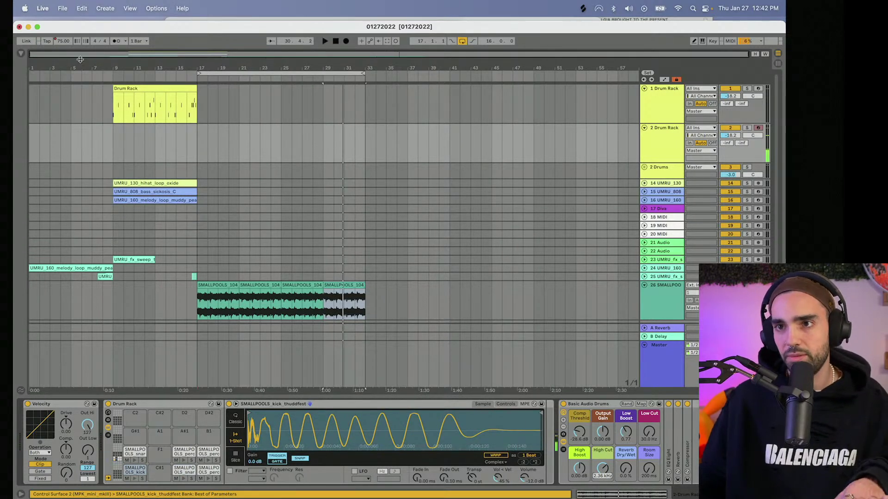
# - Play the looped Smallpools guitar section from bar 17 to check it with the new drum kit
pyautogui.click(305, 72)
pyautogui.press('space')
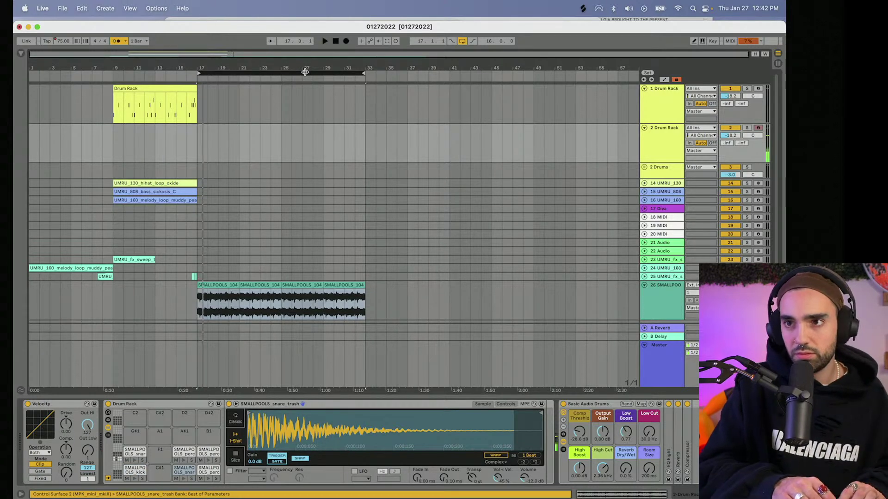
pyautogui.scroll(-2, 311, 121)
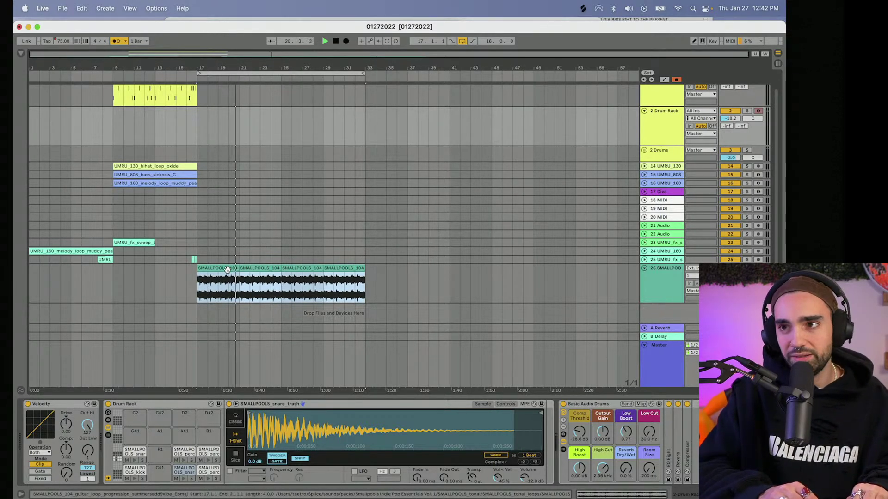
pyautogui.press('space')
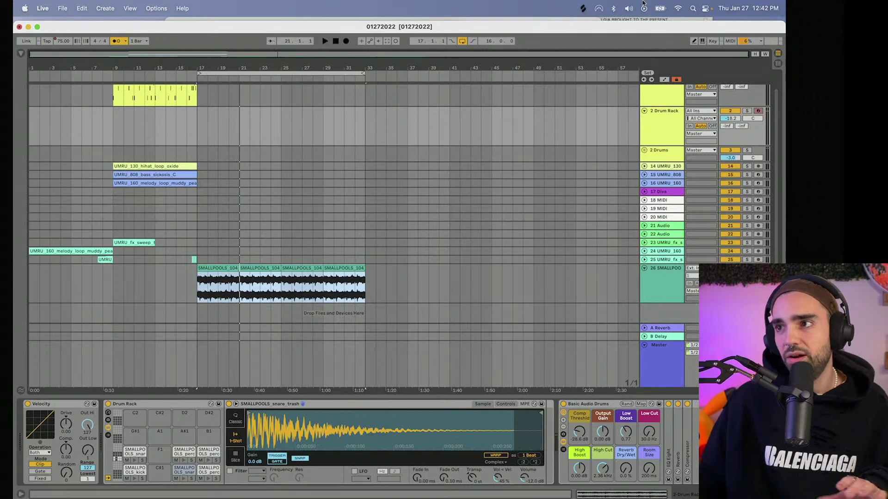
pyautogui.moveTo(211, 68); pyautogui.dragTo(215, 90)
# - Switch to Splice, clear the hats tag, One-Shots and drums filters, and filter the Smallpools results by the chords tag
pyautogui.click(583, 9)
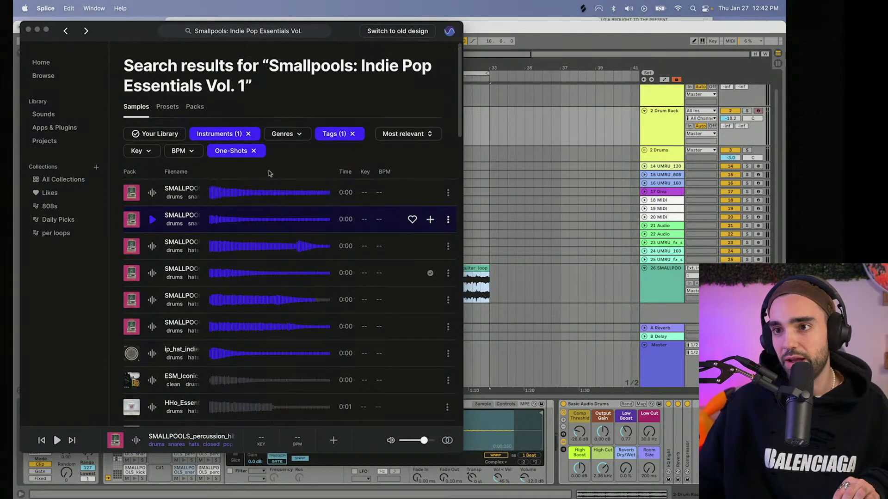
pyautogui.click(353, 135)
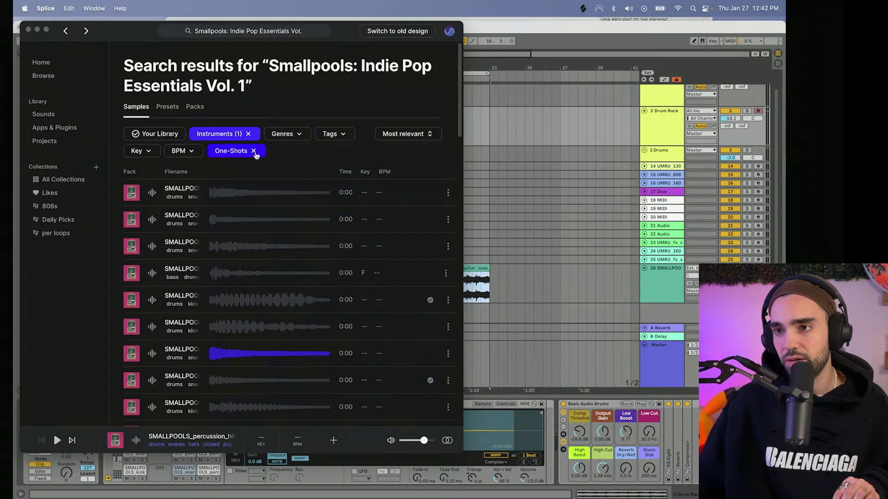
pyautogui.click(254, 151)
pyautogui.click(248, 134)
pyautogui.click(238, 134)
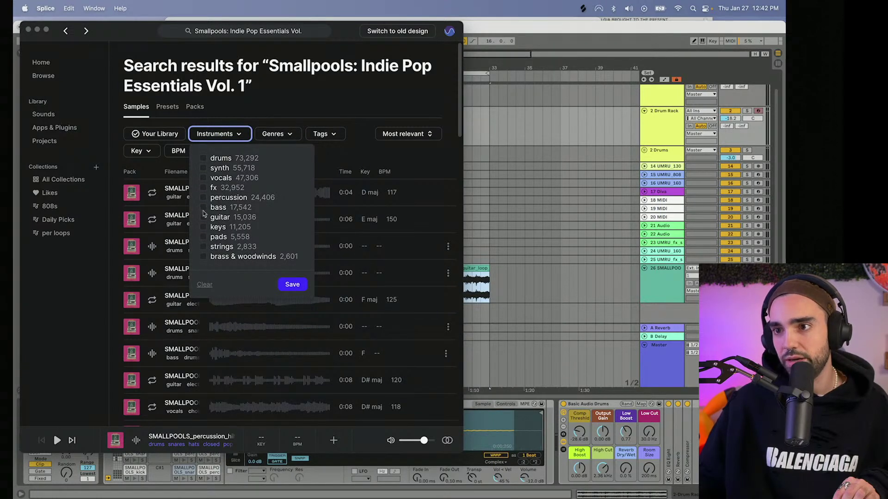
pyautogui.click(324, 134)
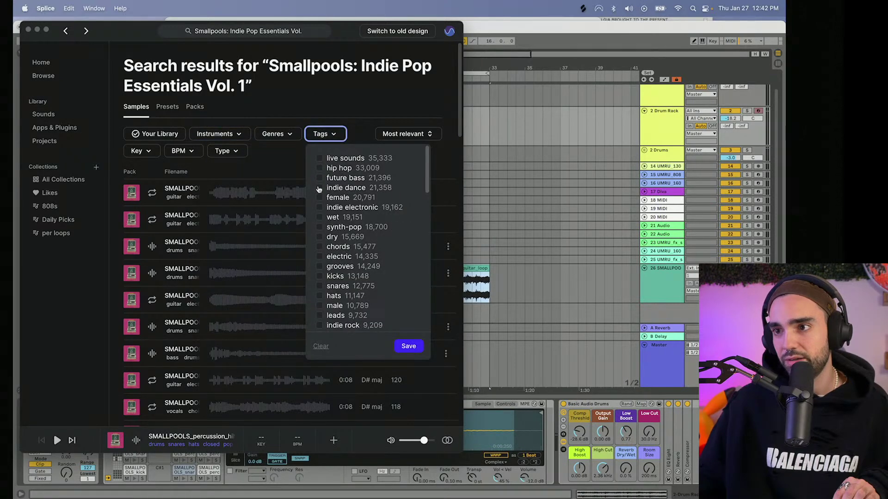
pyautogui.click(319, 247)
pyautogui.click(402, 345)
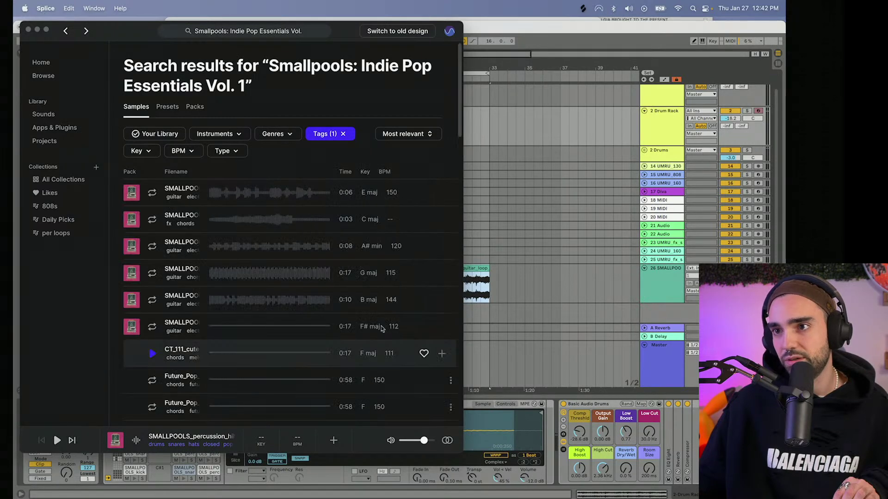
# - Audition the Smallpools chord samples, add the G major 115 BPM guitar loop to the library and place it on track 26 at bar 34
pyautogui.click(152, 219)
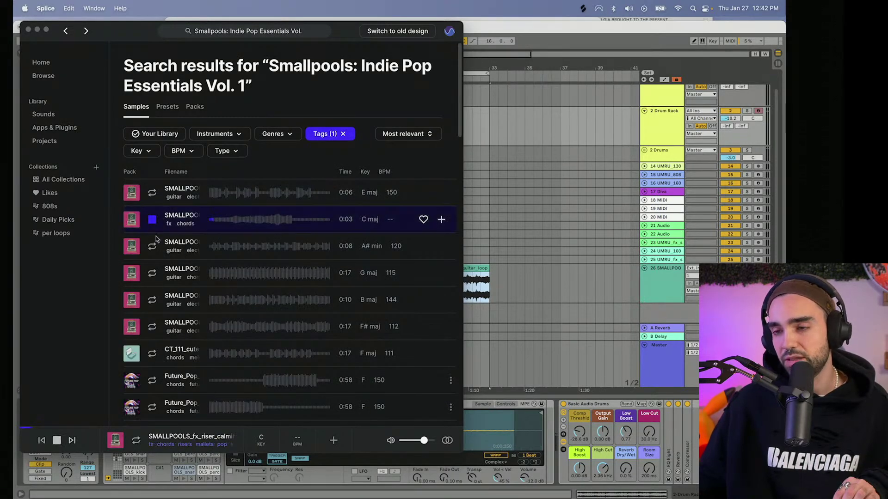
pyautogui.click(156, 272)
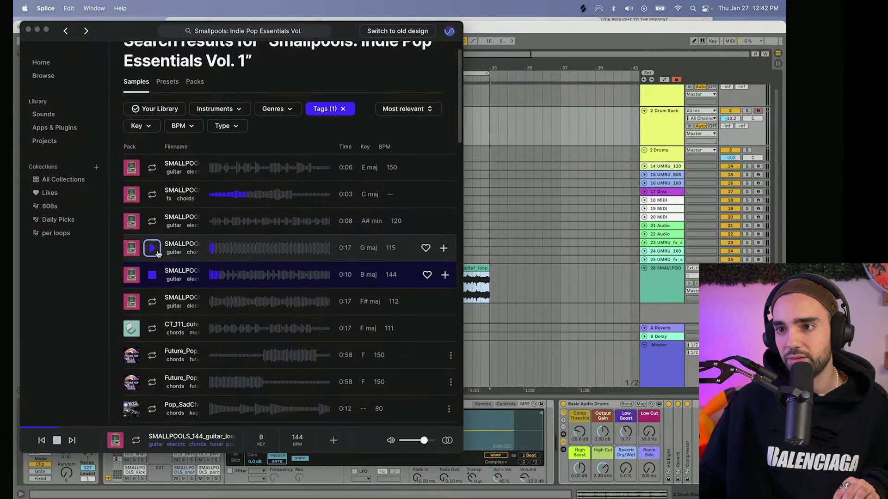
pyautogui.click(156, 250)
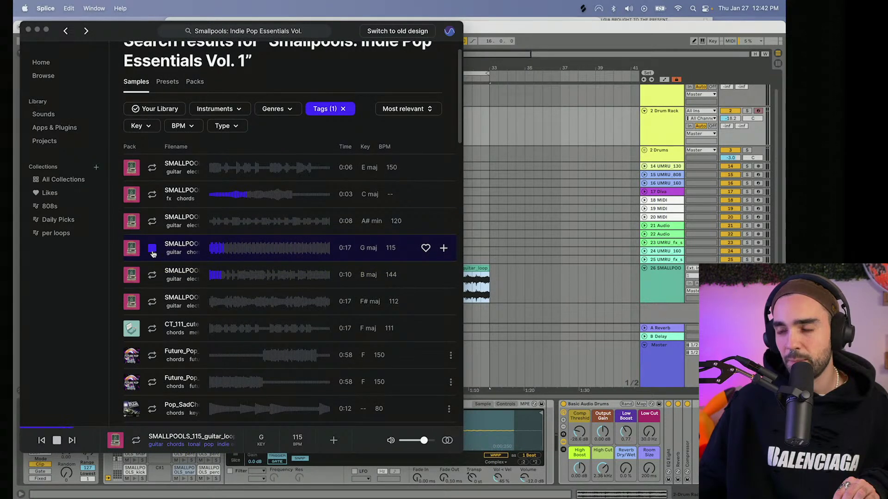
pyautogui.click(150, 252)
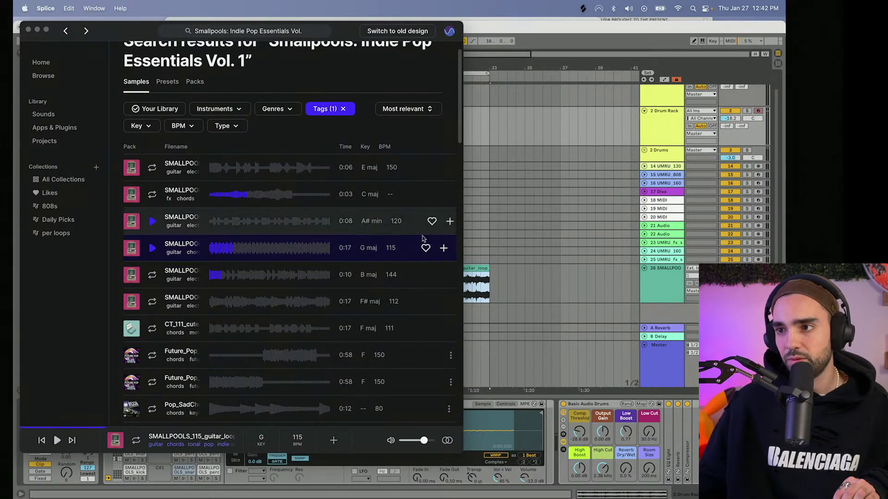
pyautogui.click(444, 250)
pyautogui.moveTo(444, 248); pyautogui.dragTo(507, 289)
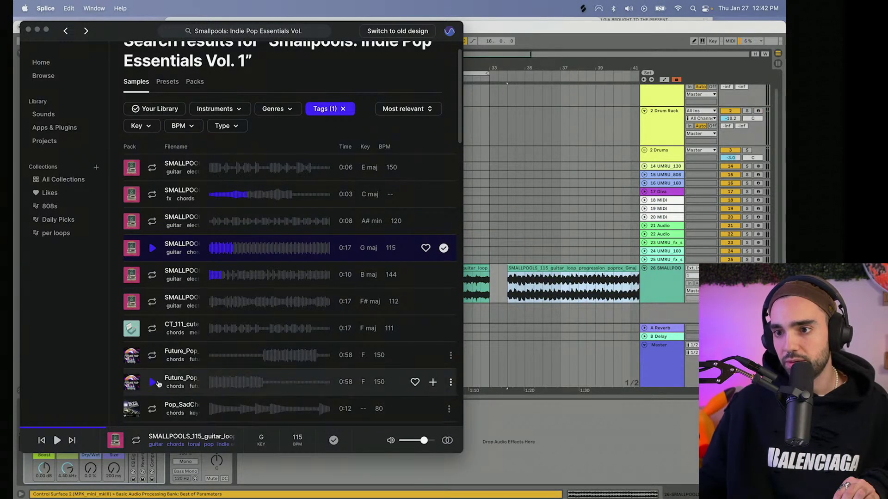
# - Audition the Smallpools F# major 112 BPM guitar loop and add it to the library
pyautogui.click(152, 301)
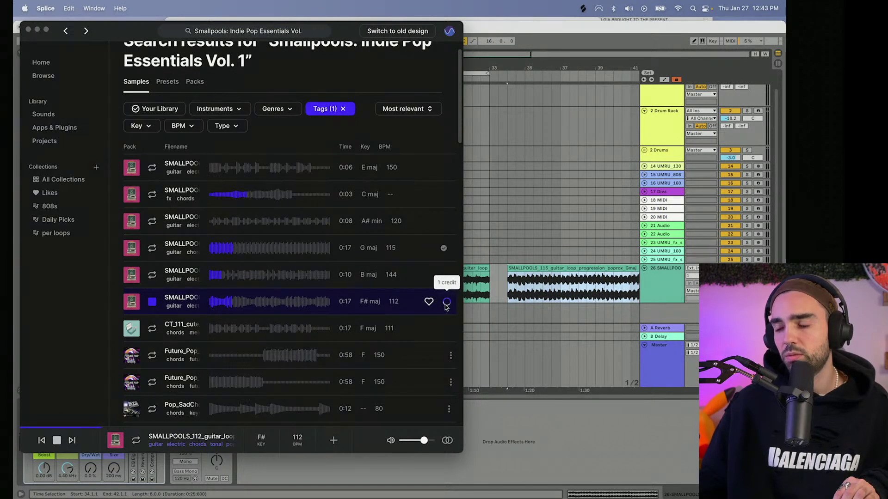
# - Bring the SMALLPOOLS 112 guitar loop from Splice into Live, place it at bar 17 on track 26, and duplicate it once
pyautogui.moveTo(200, 302); pyautogui.dragTo(499, 260)
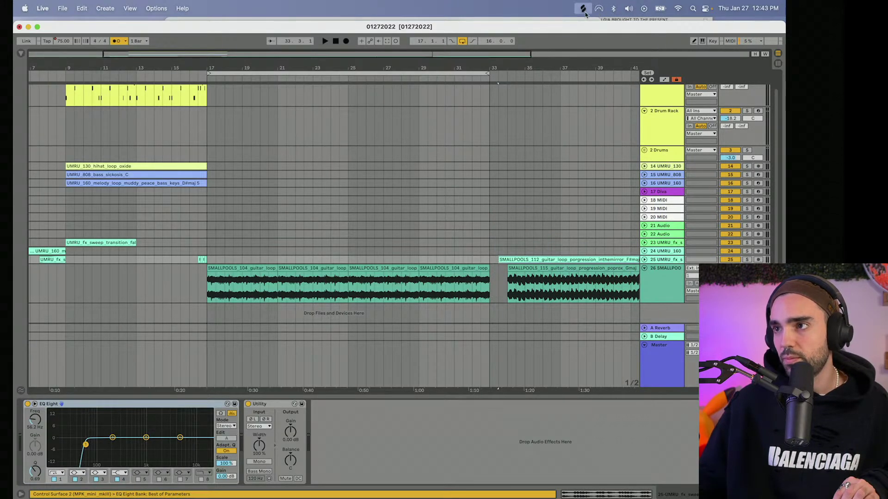
pyautogui.click(583, 11)
pyautogui.click(499, 284)
pyautogui.click(226, 298)
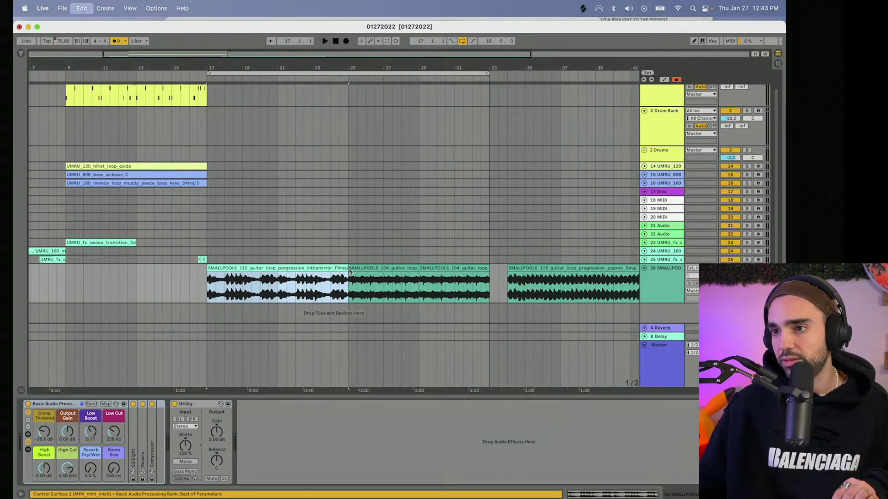
pyautogui.press('super+d')
pyautogui.click(204, 289)
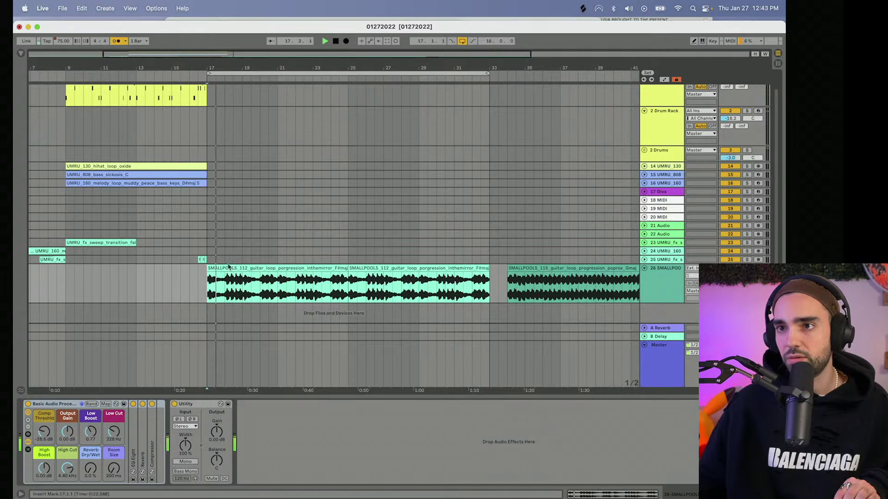
# - Transpose the guitar clip at bar 17 down 2 semitones, listen to it, and make its track taller
pyautogui.click(236, 275)
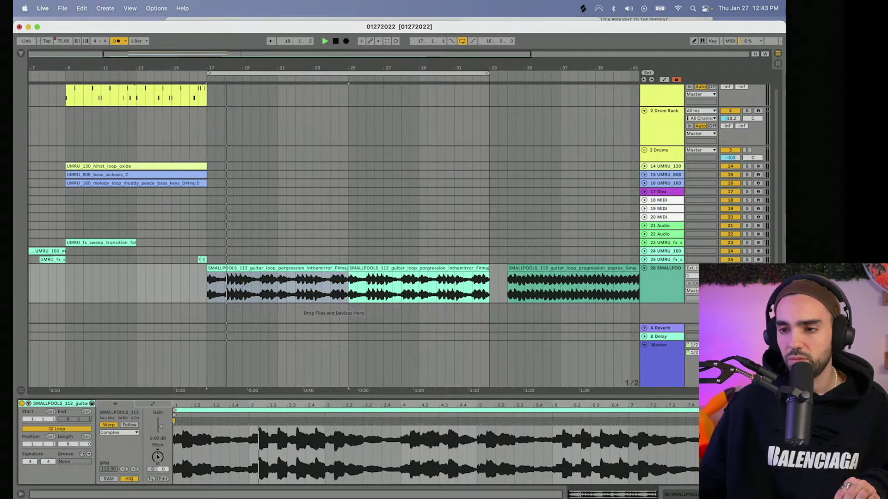
pyautogui.moveTo(157, 457); pyautogui.dragTo(158, 457)
pyautogui.press('space')
pyautogui.moveTo(708, 303); pyautogui.dragTo(707, 336)
pyautogui.press('space')
pyautogui.scroll(-2, 602, 238)
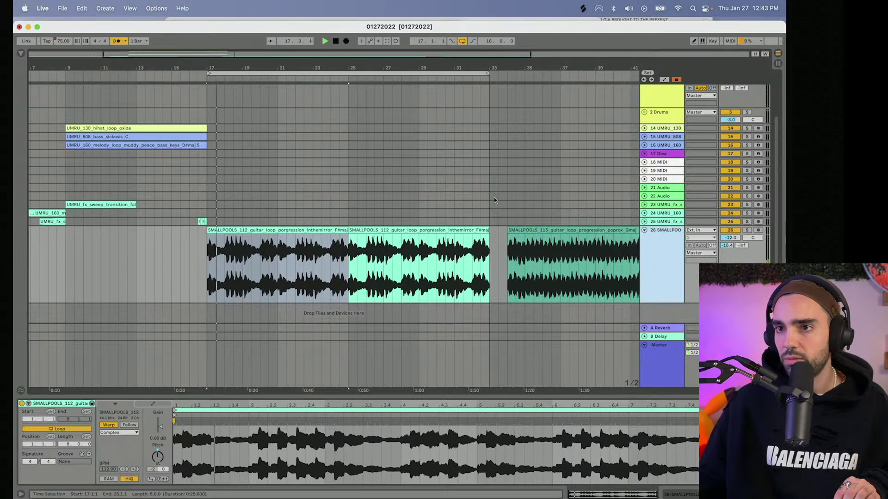
# - Search the plug-ins for "j37" and add the stereo J37 (s) Audio Unit to the guitar track
pyautogui.press('super+alt+b')
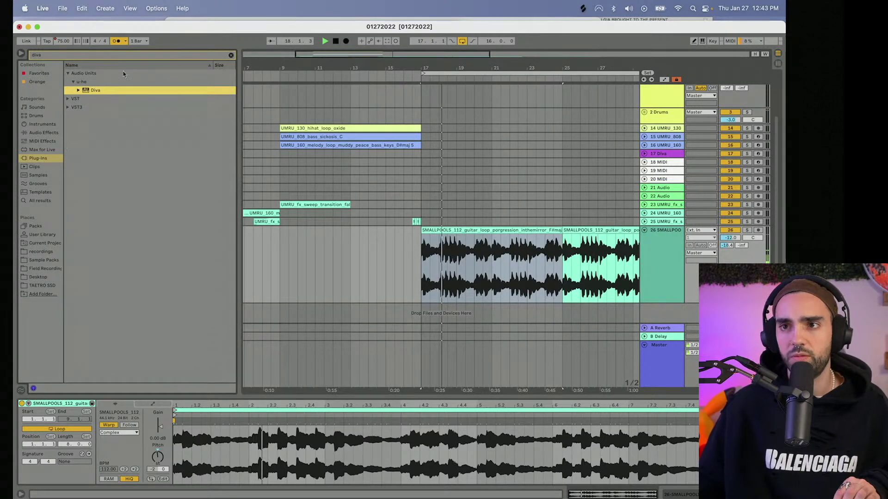
pyautogui.click(202, 54)
pyautogui.write('j37')
pyautogui.click(72, 82)
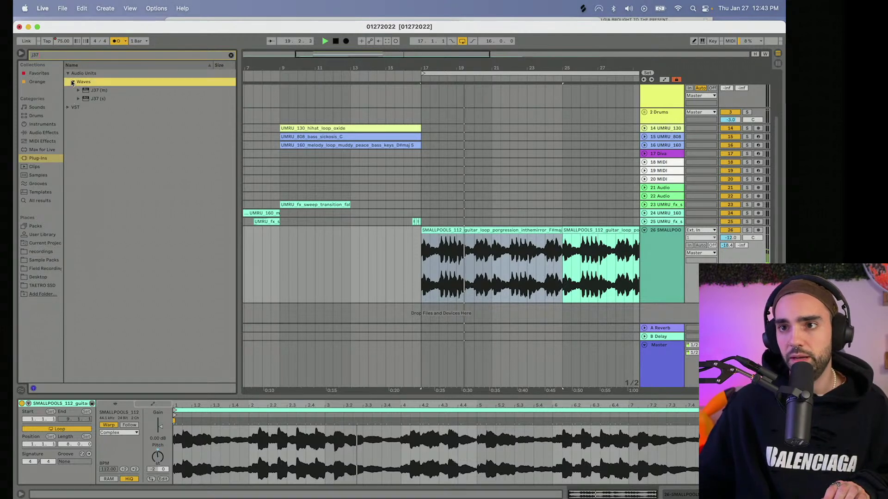
pyautogui.moveTo(97, 98); pyautogui.dragTo(434, 256)
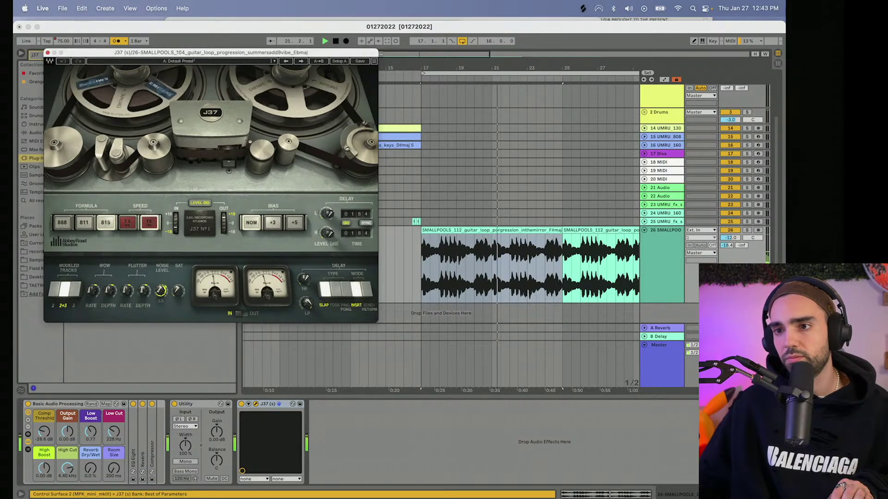
# - Adjust the J37's input level during playback, set the guitar track volume to -14.2 dB, and close the plug-in window
pyautogui.press('space')
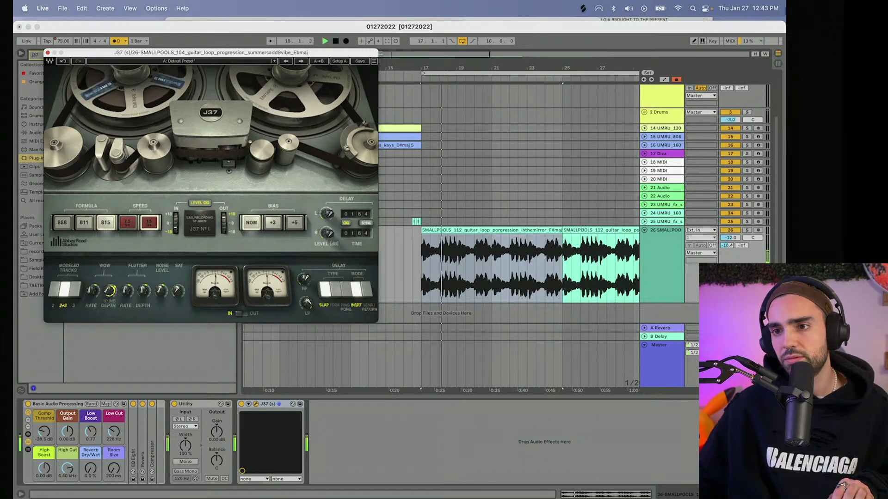
pyautogui.moveTo(177, 225); pyautogui.dragTo(177, 218)
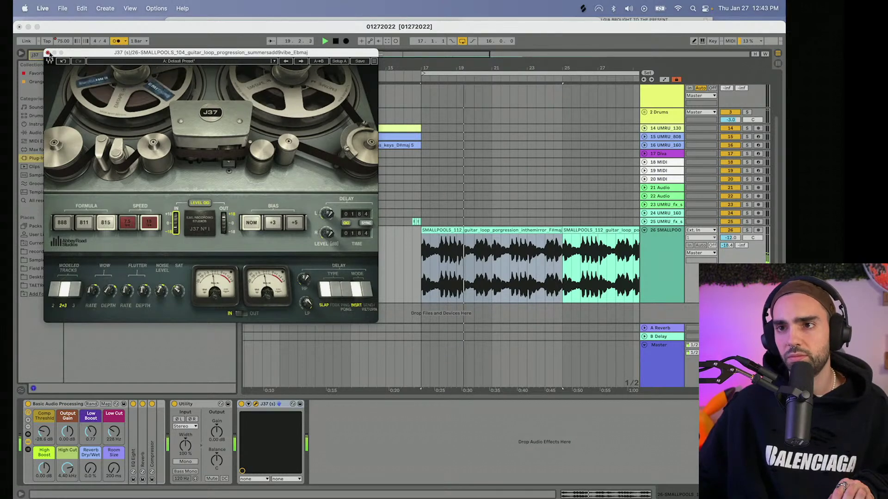
pyautogui.moveTo(727, 246); pyautogui.dragTo(730, 242)
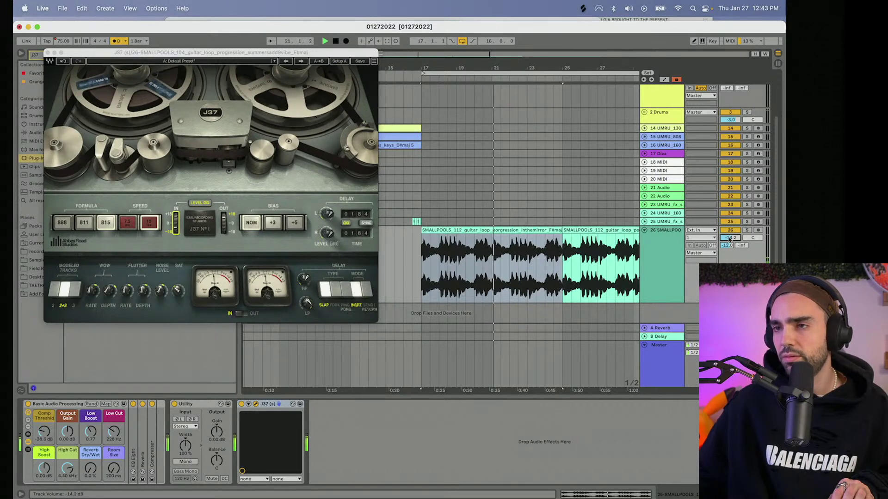
pyautogui.click(47, 52)
# - Bring up the first Drum Rack track and the second one in turn to audition their drum sounds
pyautogui.scroll(4, 554, 185)
pyautogui.click(655, 121)
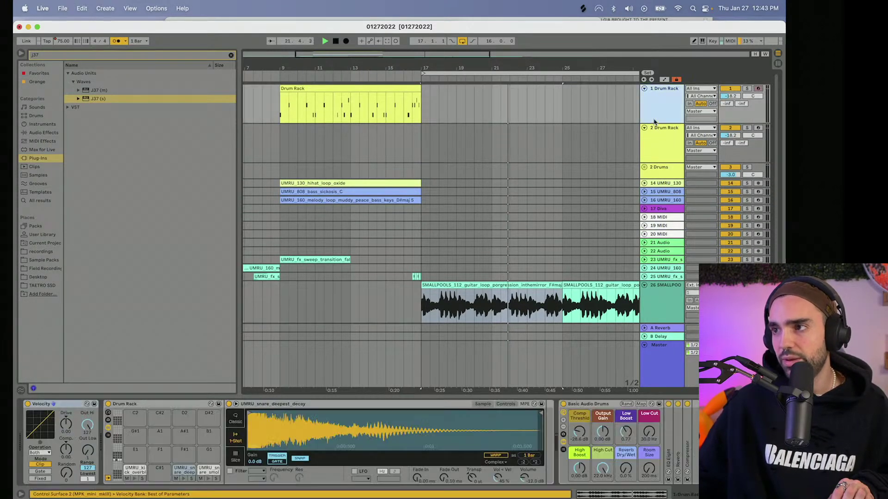
pyautogui.click(670, 135)
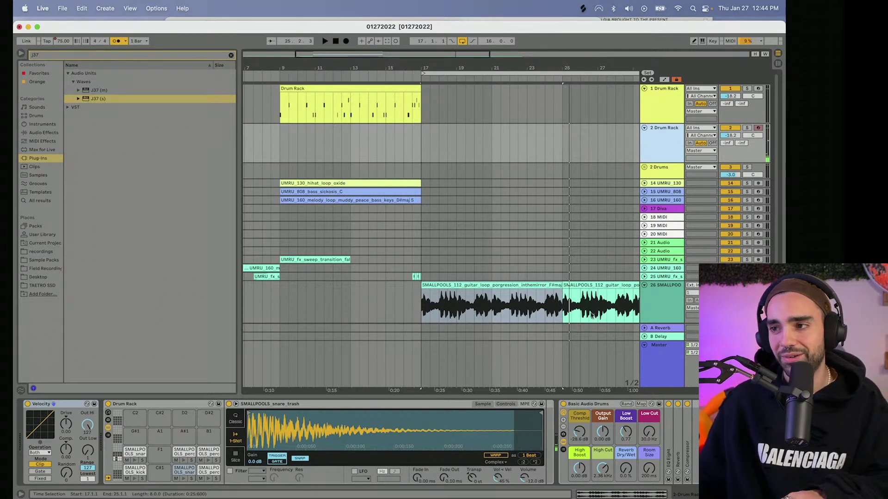
# - Delete the duplicated guitar clip at bar 25 and shorten the loop range to bars 17–25
pyautogui.click(608, 285)
pyautogui.press('Delete')
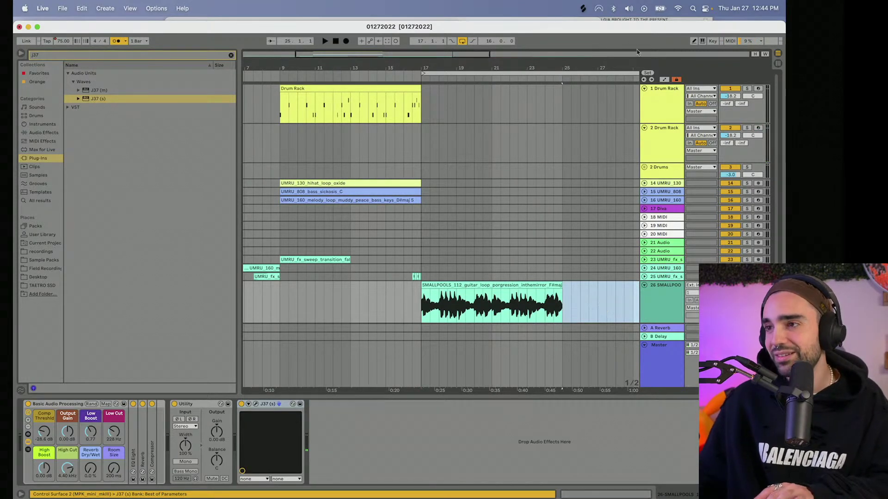
pyautogui.moveTo(635, 70); pyautogui.dragTo(561, 73)
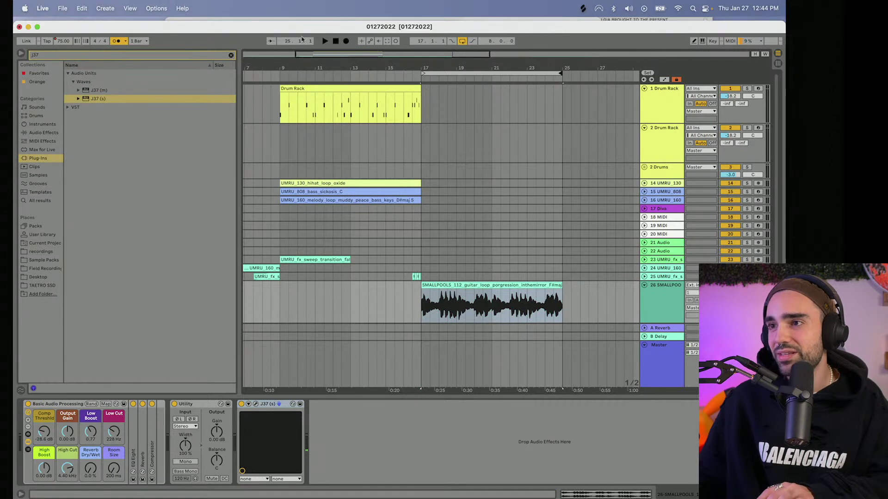
# - On the second Drum Rack's kick, transpose down 6 semitones, shorten the sample end, and set the fade-out to about 17.8 ms
pyautogui.click(659, 116)
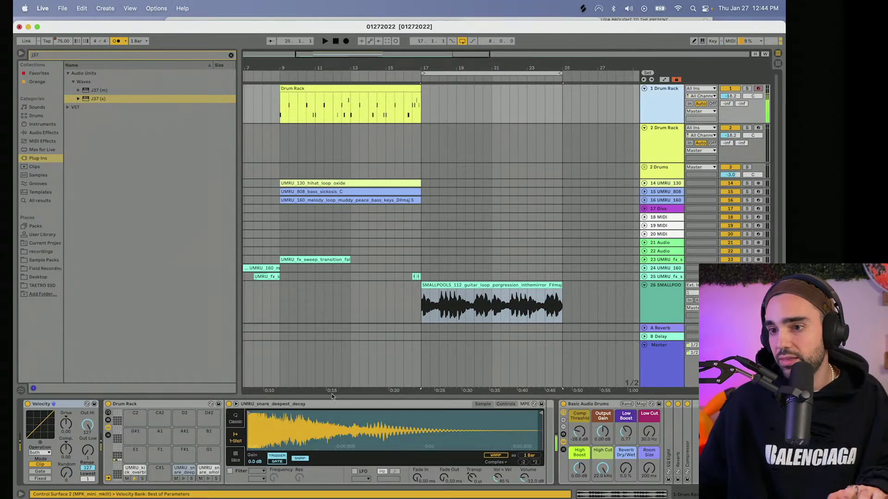
pyautogui.click(648, 157)
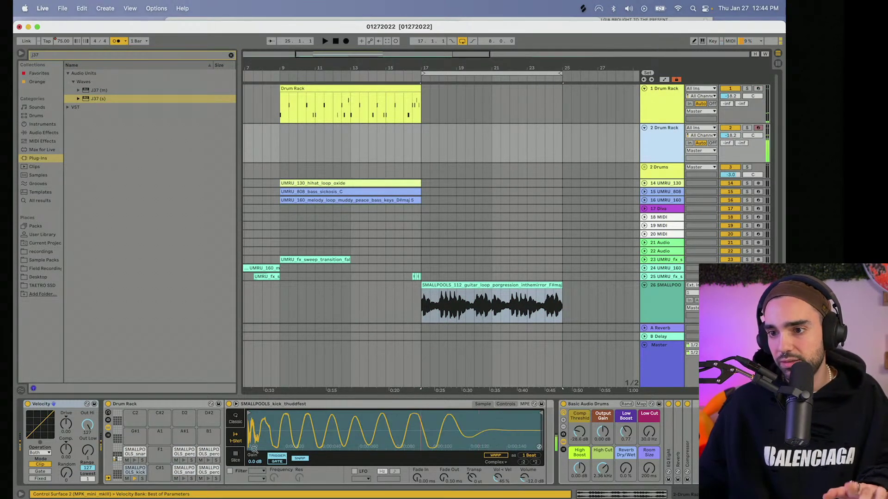
pyautogui.moveTo(469, 482); pyautogui.dragTo(470, 488)
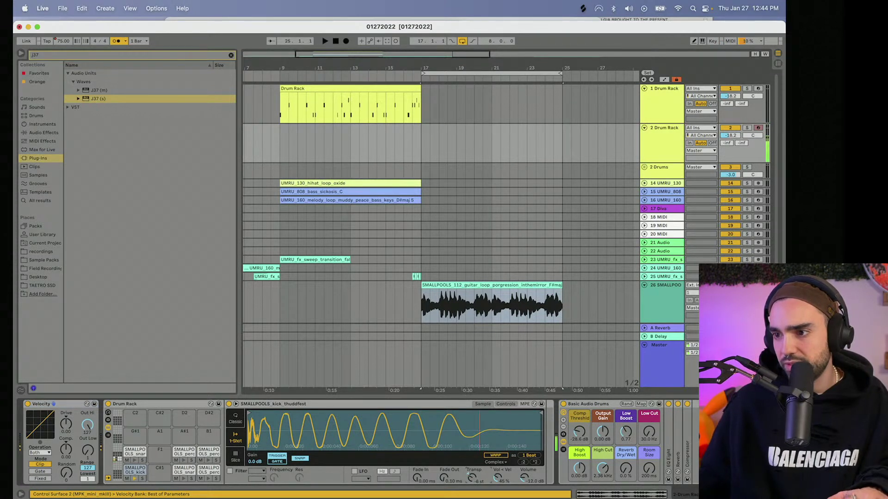
pyautogui.moveTo(544, 414); pyautogui.dragTo(393, 416)
pyautogui.moveTo(444, 478); pyautogui.dragTo(444, 473)
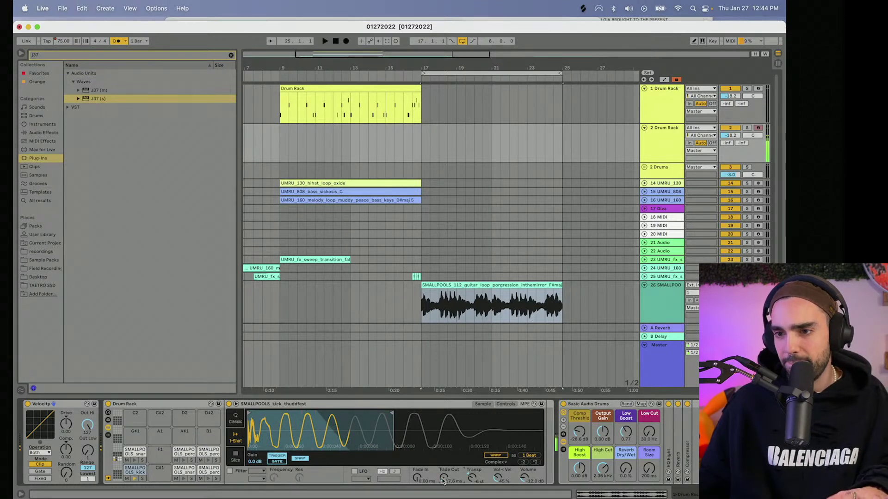
# - Record a four-bar drum pattern at bar 17 on the second Drum Rack track, open its notes, and play it back
pyautogui.click(437, 74)
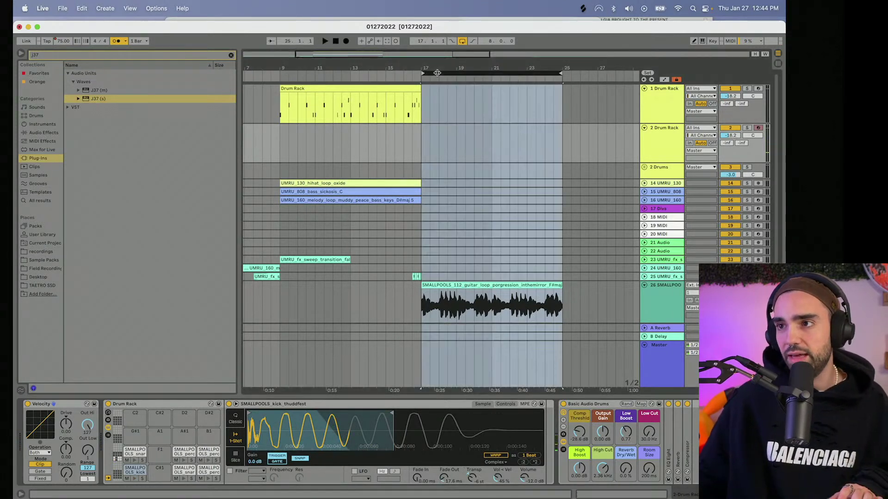
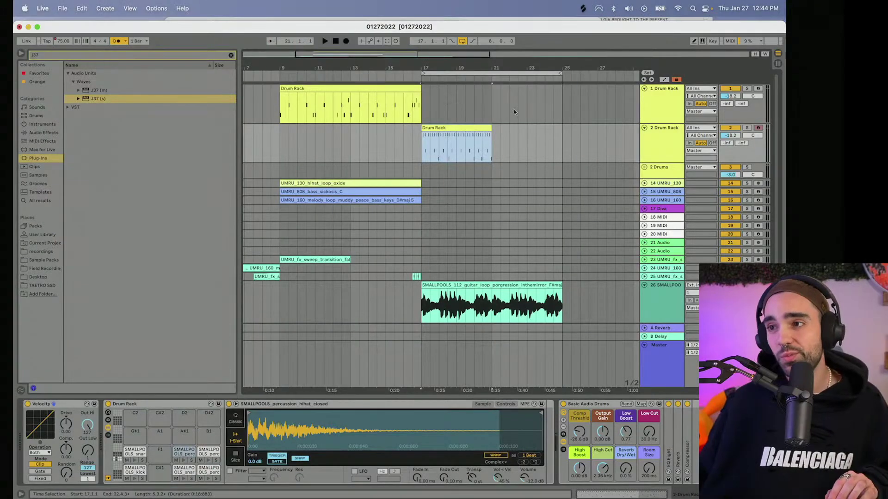
pyautogui.doubleClick(477, 128)
pyautogui.press('space')
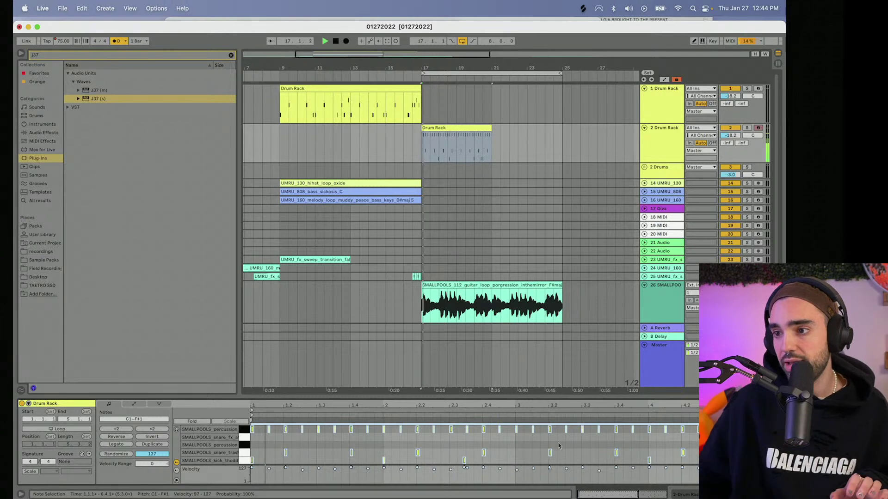
pyautogui.click(465, 128)
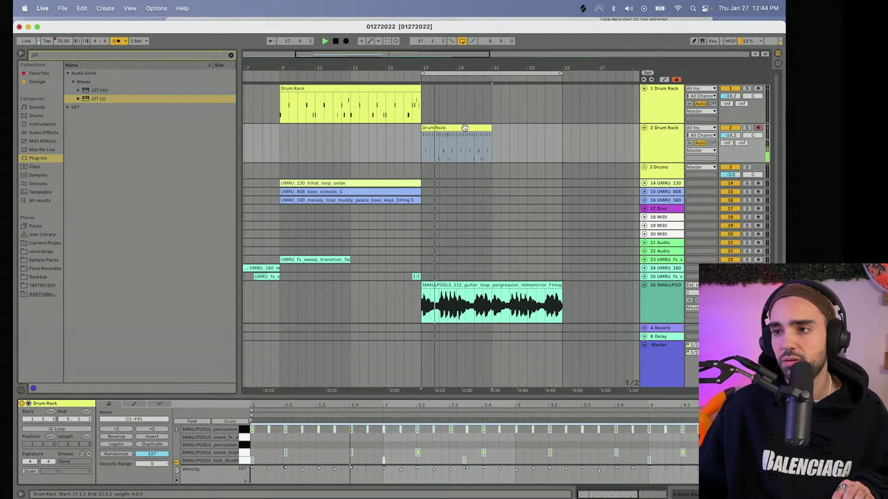
# - Shorten the closed hi-hat sample in the second Drum Rack and transpose it up 9 semitones while the pattern plays
pyautogui.click(674, 143)
pyautogui.click(189, 454)
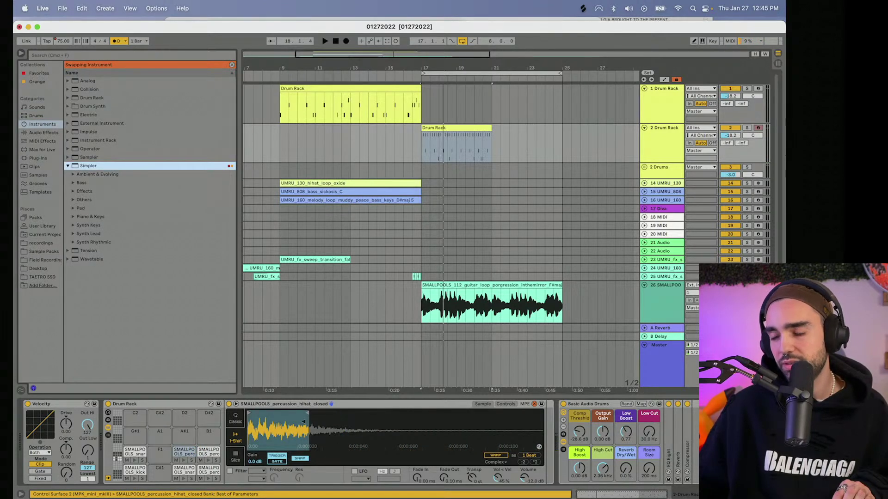
pyautogui.press('space')
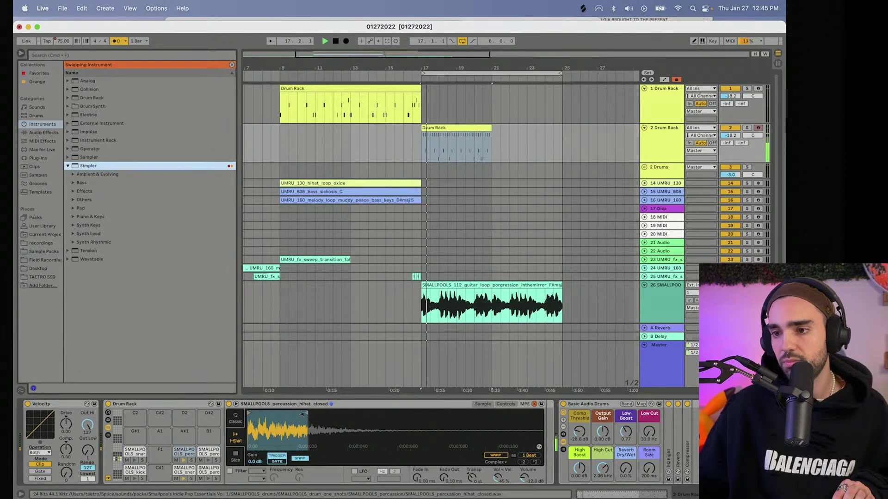
pyautogui.moveTo(471, 478); pyautogui.dragTo(472, 464)
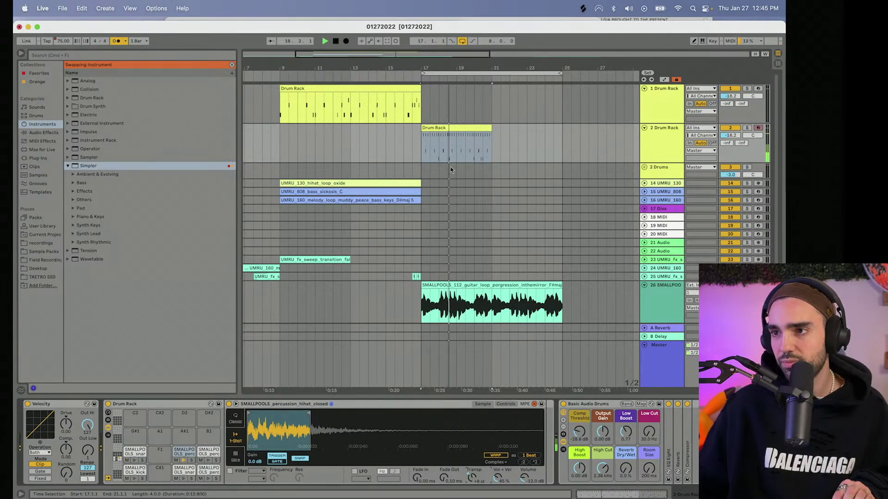
# - Duplicate the four-bar drum clip so the pattern fills bars 17–25
pyautogui.click(442, 128)
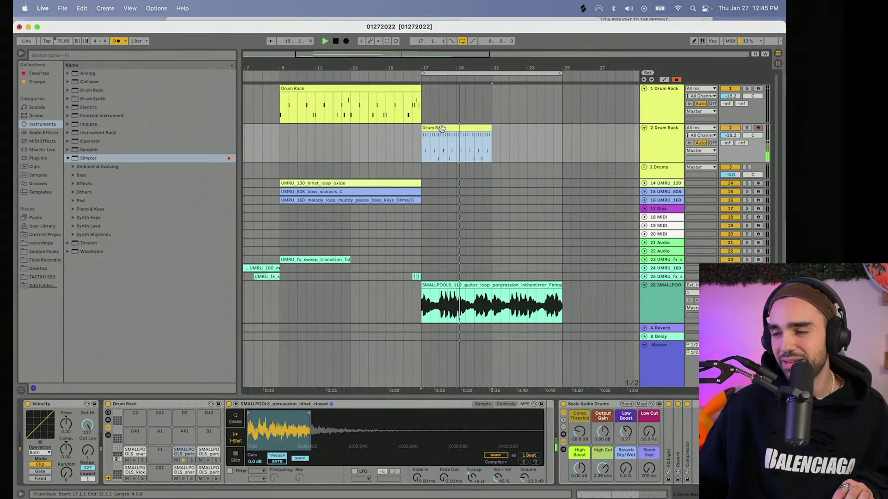
pyautogui.press('super+d')
pyautogui.moveTo(462, 68); pyautogui.dragTo(359, 83)
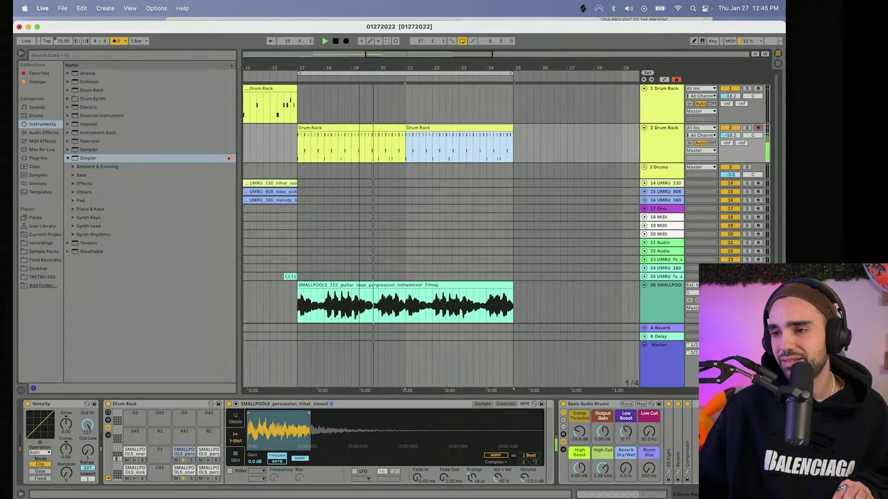
# - Try the guitar clip at 56 BPM and 224 BPM against the drums, and undo the tempo changes
pyautogui.click(651, 310)
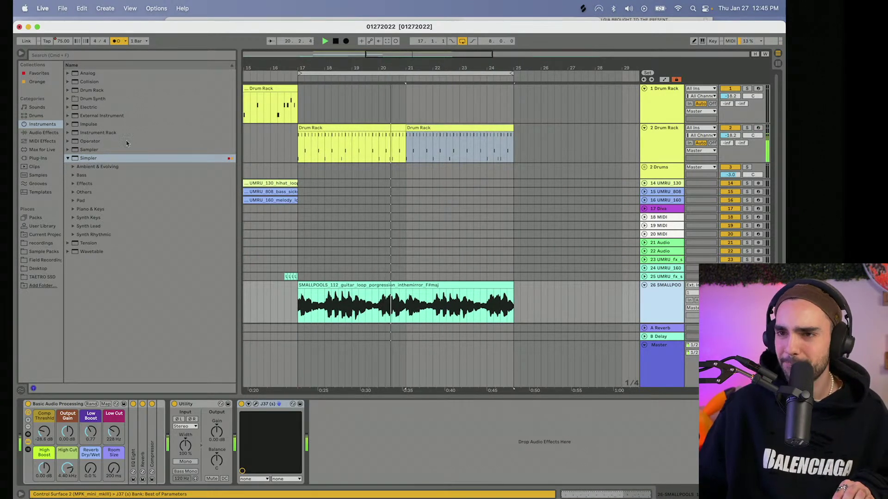
pyautogui.click(324, 307)
pyautogui.press('space')
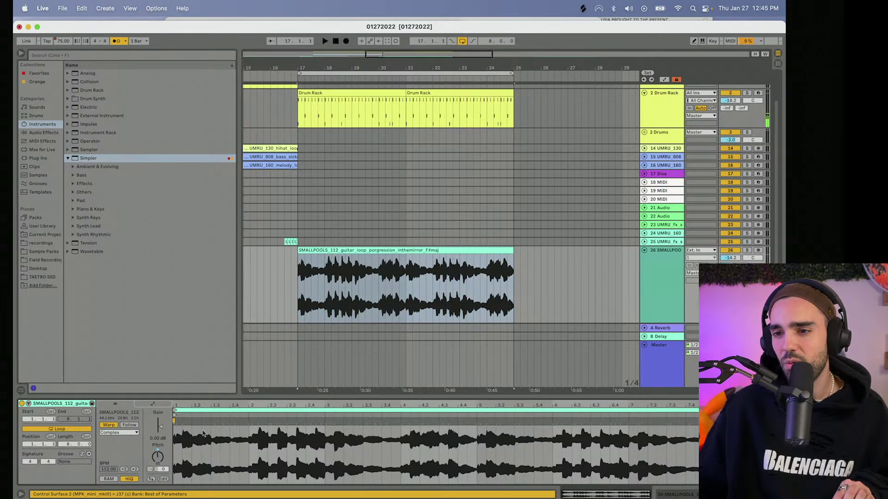
pyautogui.click(123, 469)
pyautogui.press('space')
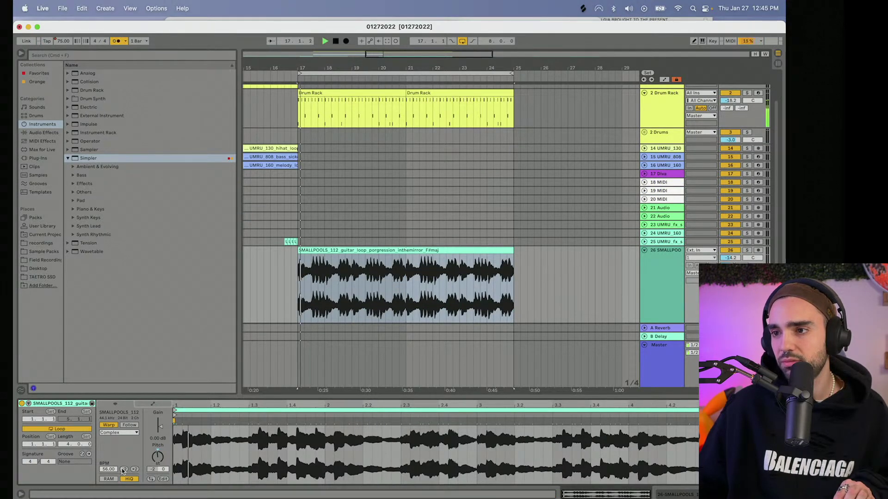
pyautogui.doubleClick(135, 469)
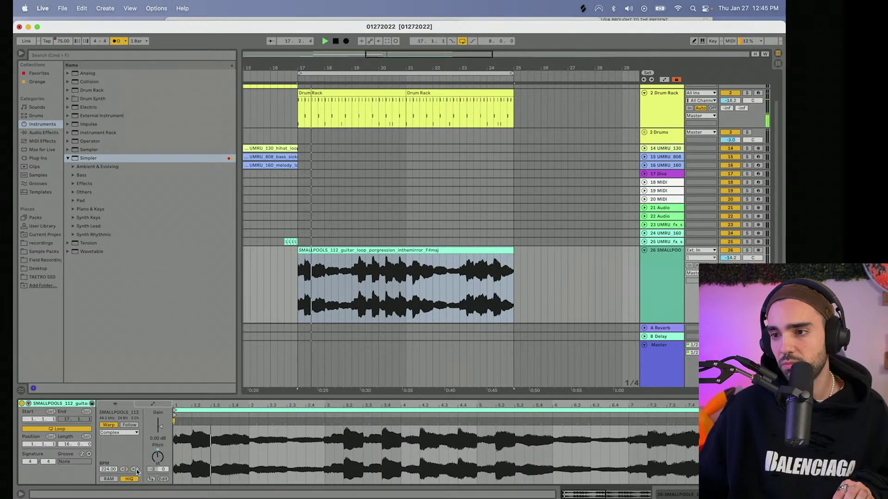
pyautogui.press('super+z')
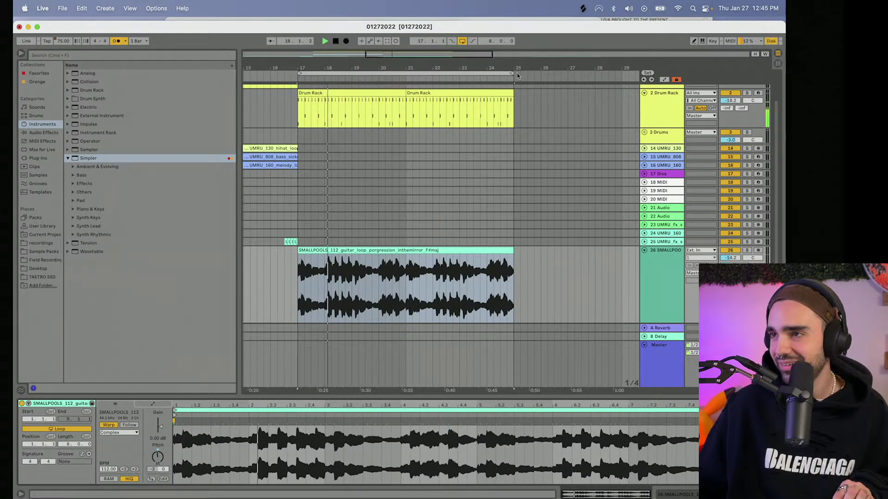
# - Switch to Splice and preview the 144 BPM Smallpools guitar loop in B major
pyautogui.click(580, 9)
pyautogui.scroll(-2, 442, 119)
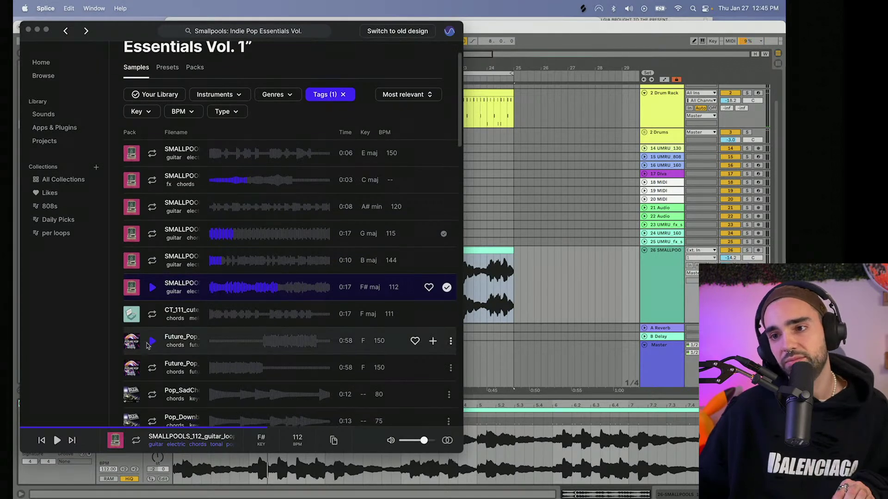
pyautogui.click(150, 238)
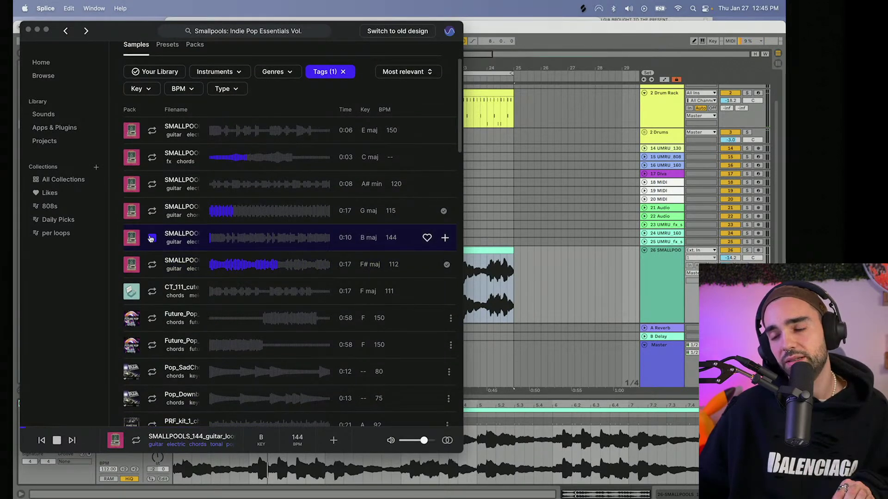
# - In Ableton Live, replace the guitar clip at bar 17 with the SMALLPOOLS_115 guitar loop and transpose it down 4 semitones during playback
pyautogui.click(536, 274)
pyautogui.moveTo(474, 62); pyautogui.dragTo(421, 38)
pyautogui.moveTo(541, 250); pyautogui.dragTo(396, 252)
pyautogui.press('space')
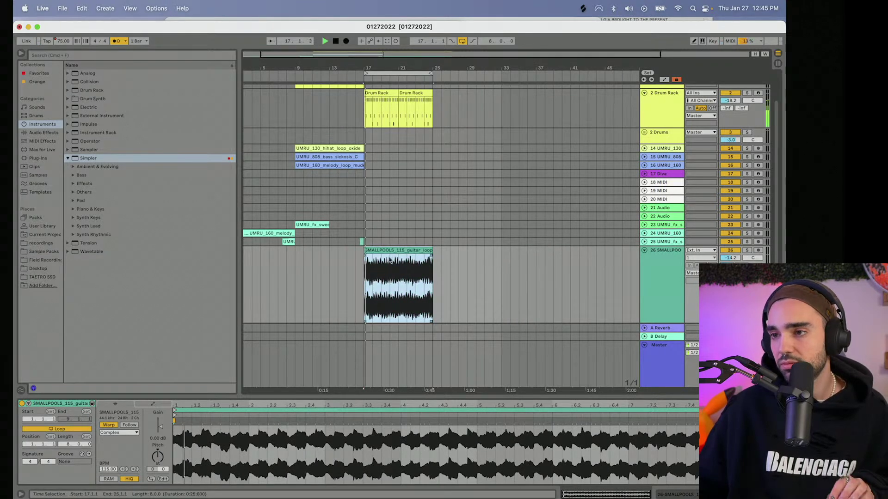
pyautogui.moveTo(157, 456); pyautogui.dragTo(158, 465)
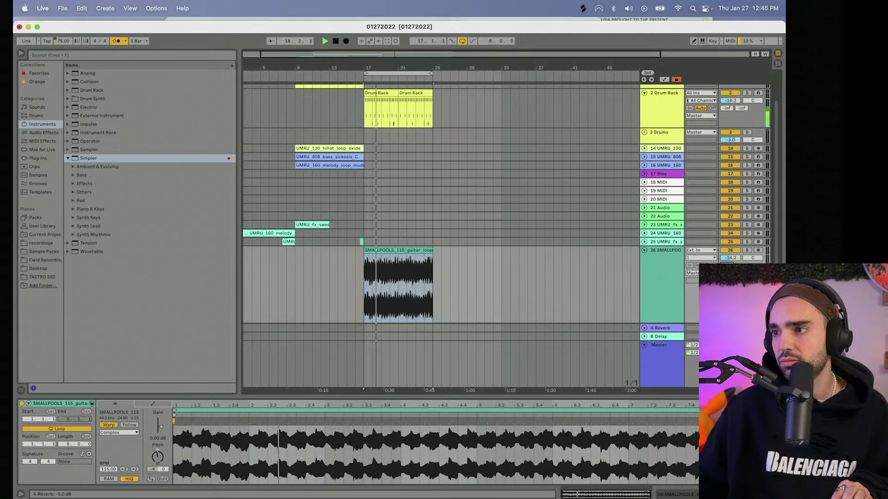
# - On the guitar track, set High Cut to 610 Hz, Reverb Dry/Wet to 22 %, Room Size to 2.47 s, Low Cut to 363 Hz and Width to 142 %
pyautogui.doubleClick(656, 281)
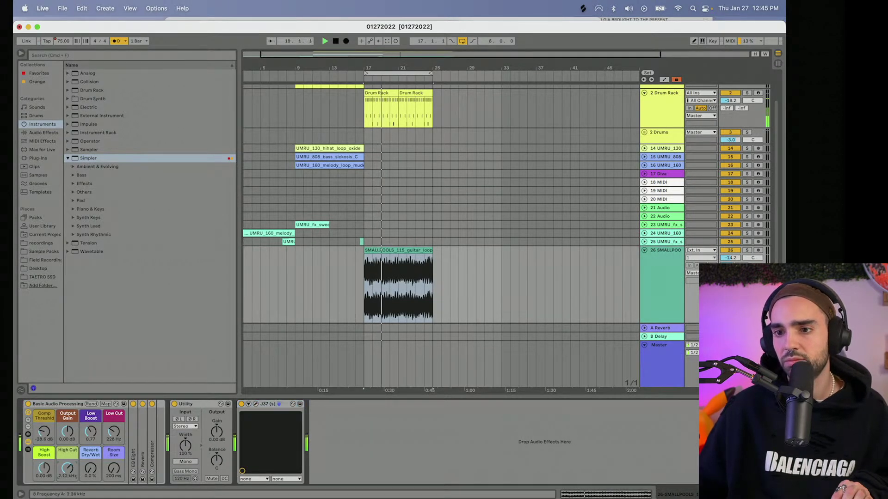
pyautogui.moveTo(114, 468); pyautogui.dragTo(114, 464)
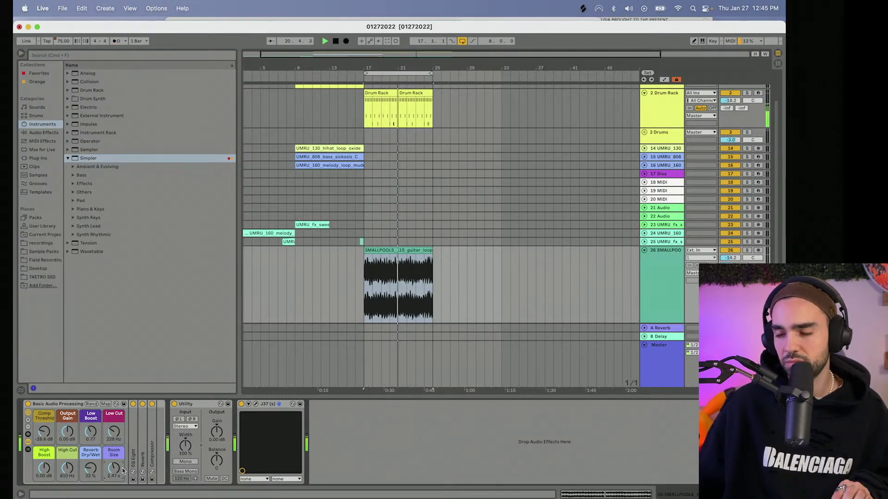
pyautogui.moveTo(114, 431); pyautogui.dragTo(113, 430)
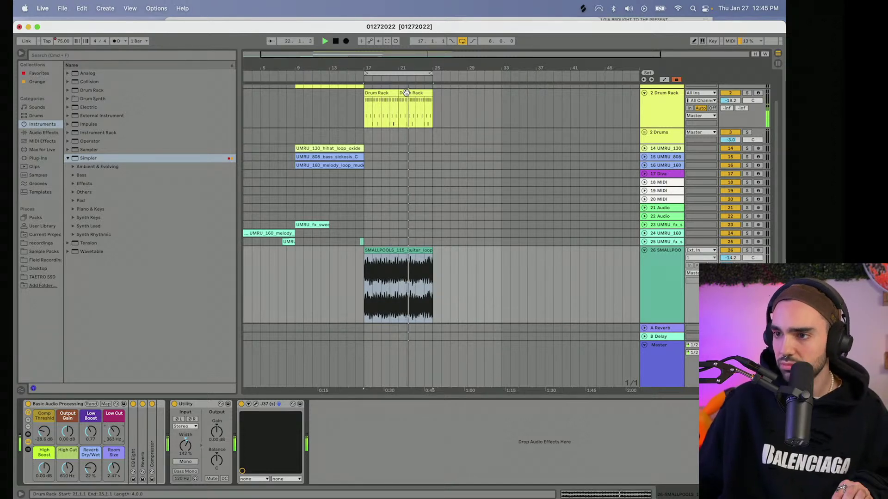
# - Lower the song tempo automation from bar 17 onward to 68 BPM and play the section at that speed
pyautogui.moveTo(410, 67); pyautogui.dragTo(435, 98)
pyautogui.scroll(-2, 425, 162)
pyautogui.press('space')
pyautogui.press('a')
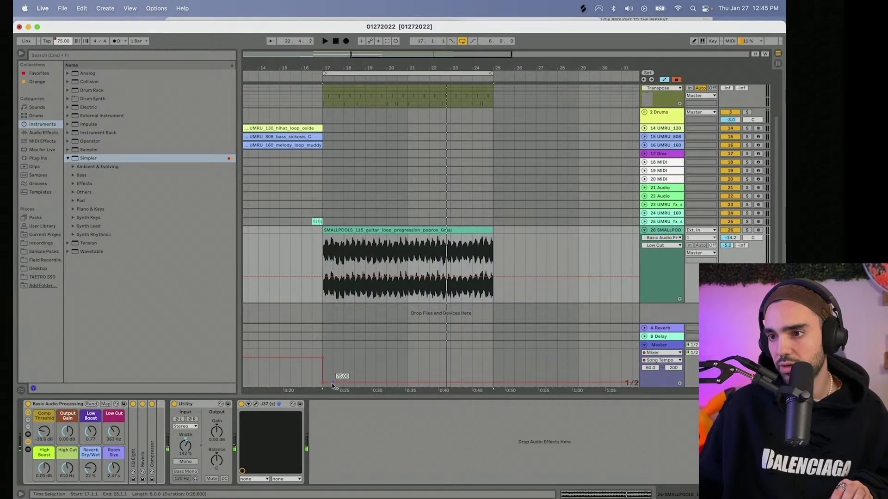
pyautogui.moveTo(333, 380); pyautogui.dragTo(332, 384)
pyautogui.press('space')
pyautogui.press('a')
pyautogui.scroll(3, 359, 206)
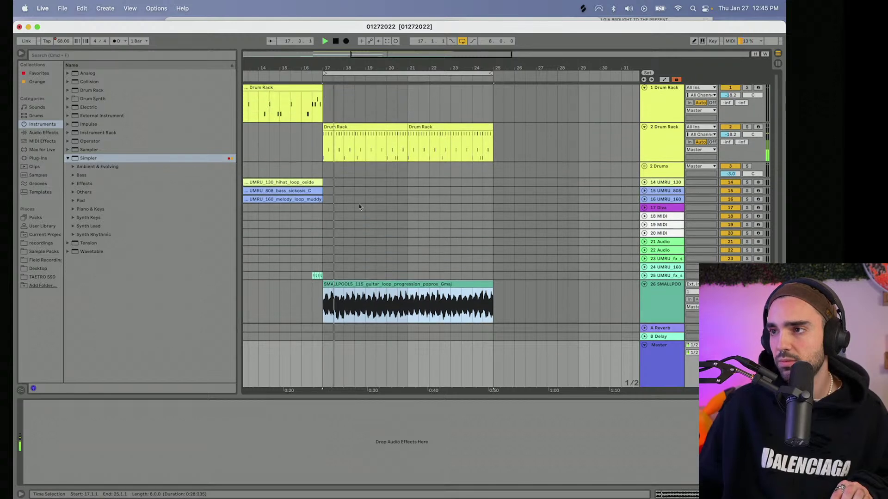
# - In Splice, replace the current tag filter with the female tag and preview the Smallpools vocal FX sample
pyautogui.click(583, 8)
pyautogui.scroll(3, 265, 159)
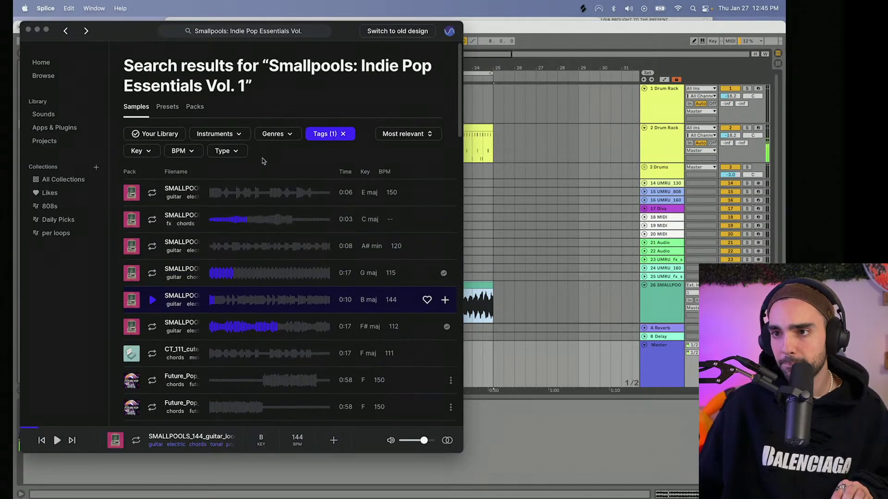
pyautogui.click(349, 134)
pyautogui.click(345, 134)
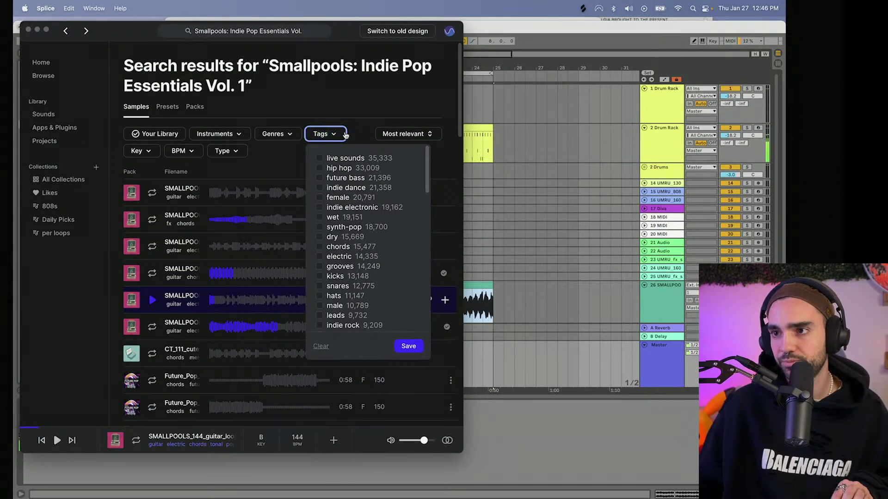
pyautogui.click(333, 197)
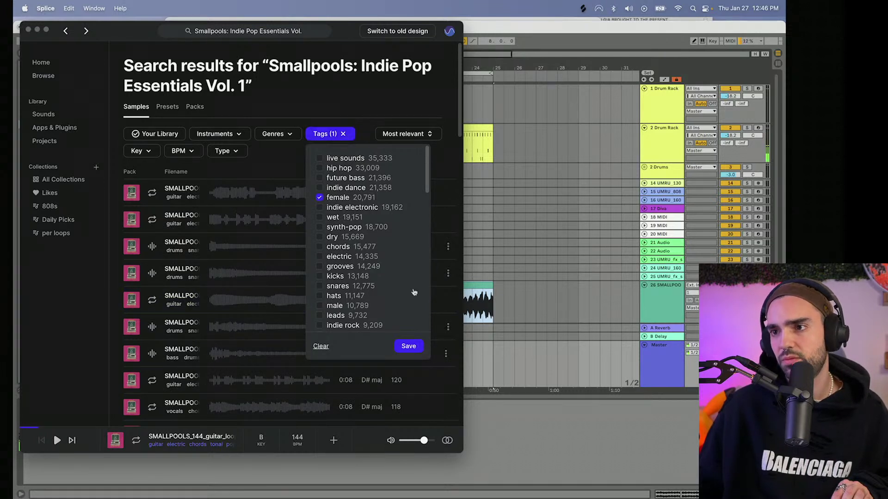
pyautogui.click(409, 346)
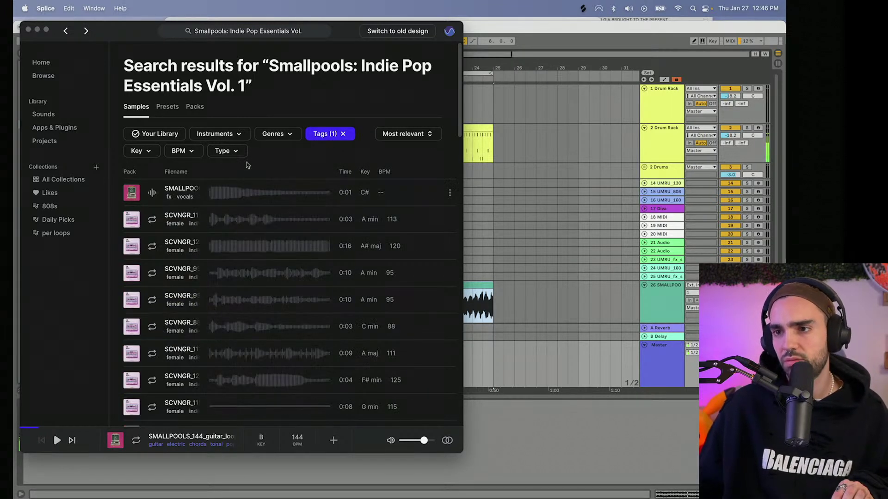
pyautogui.click(152, 194)
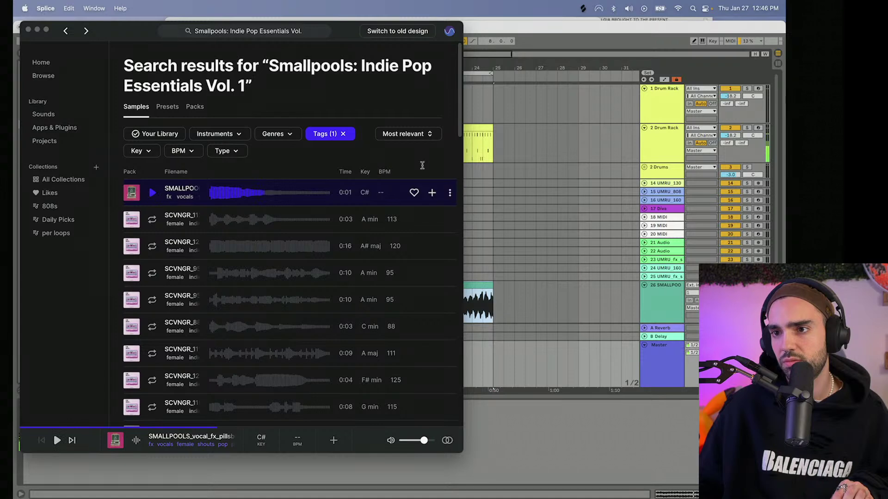
# - Duplicate the UMRU_160 melody track in Ableton Live, get the Smallpools vocal FX sample from Splice, and load it into the duplicate's Simpler
pyautogui.click(659, 200)
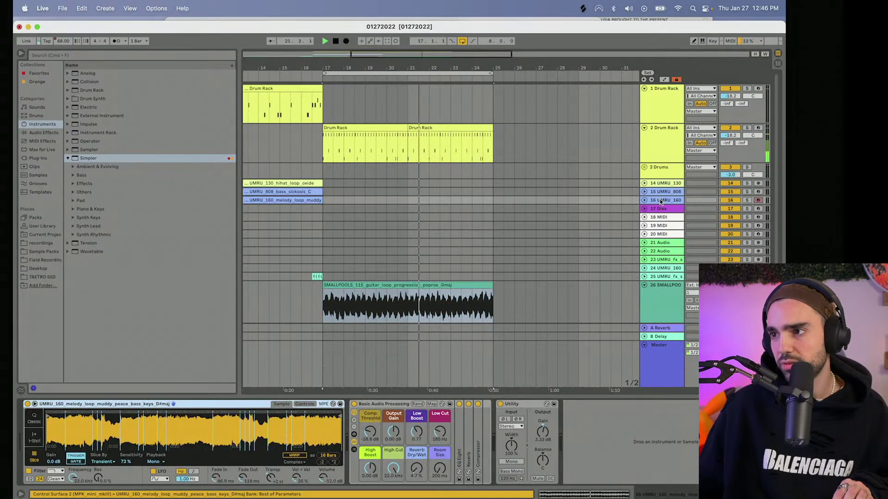
pyautogui.press('super+d')
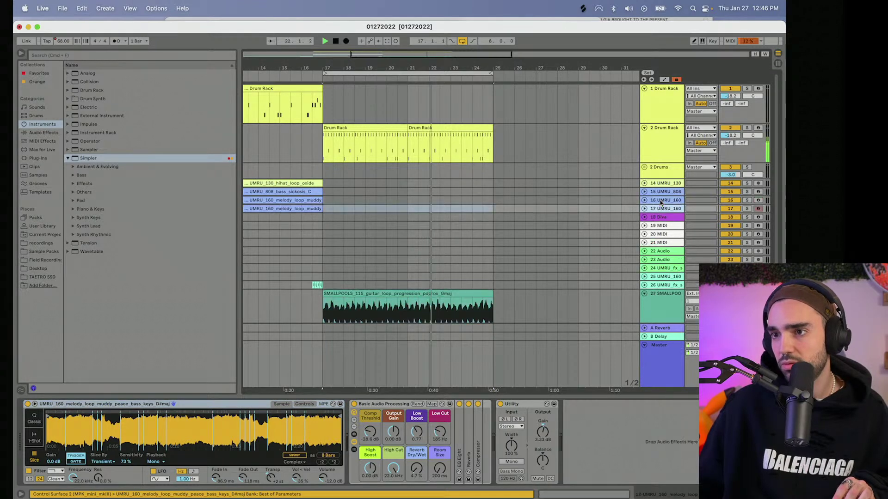
pyautogui.click(613, 7)
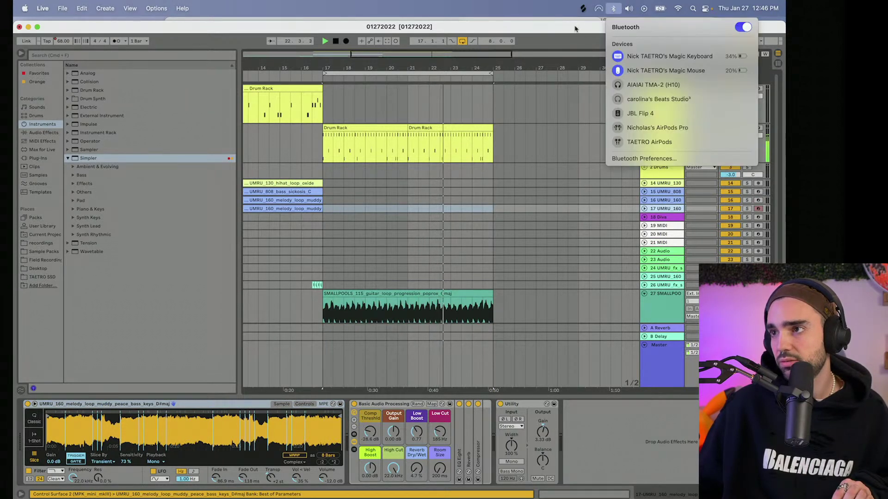
pyautogui.click(584, 9)
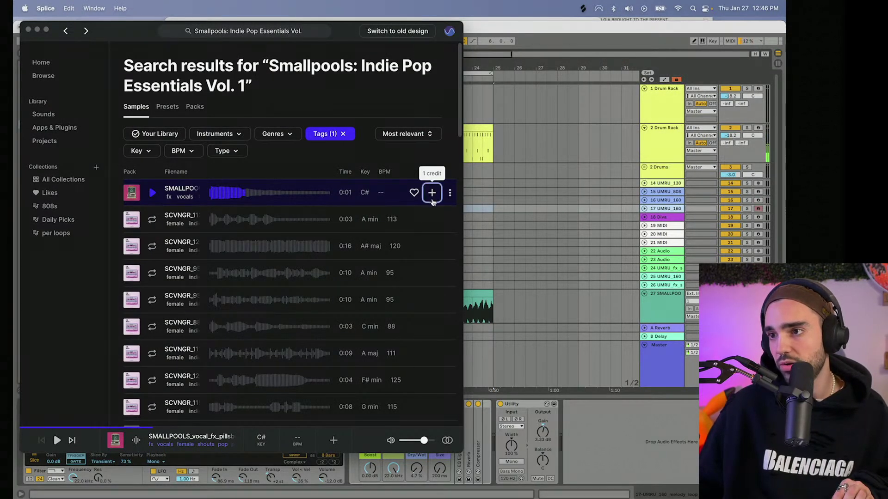
pyautogui.moveTo(263, 197); pyautogui.dragTo(191, 470)
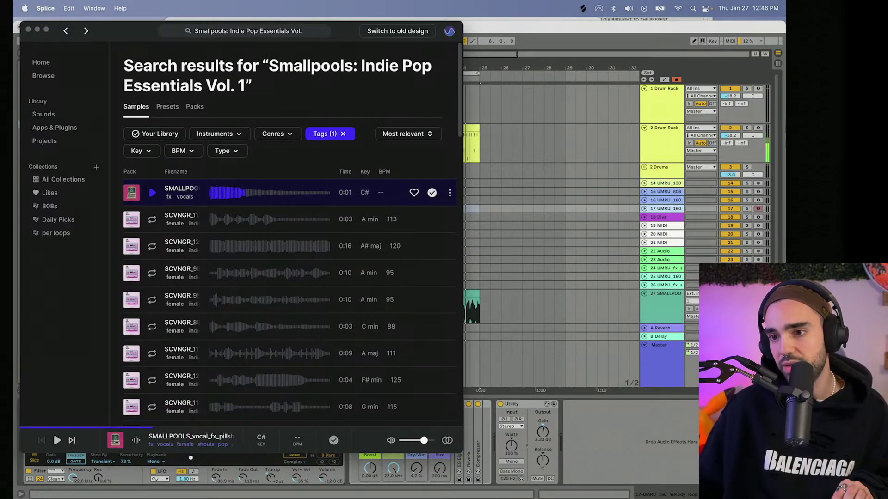
pyautogui.click(192, 471)
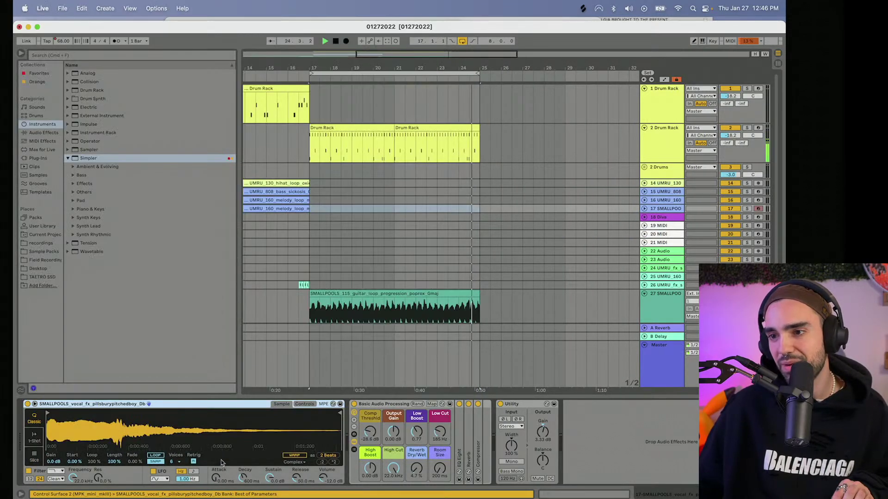
# - Expand the vocal track, warp its Simpler sample, and set Release to 3.23 s, Reverb Dry/Wet to 54 % and Room Size to 6.64 s
pyautogui.click(644, 209)
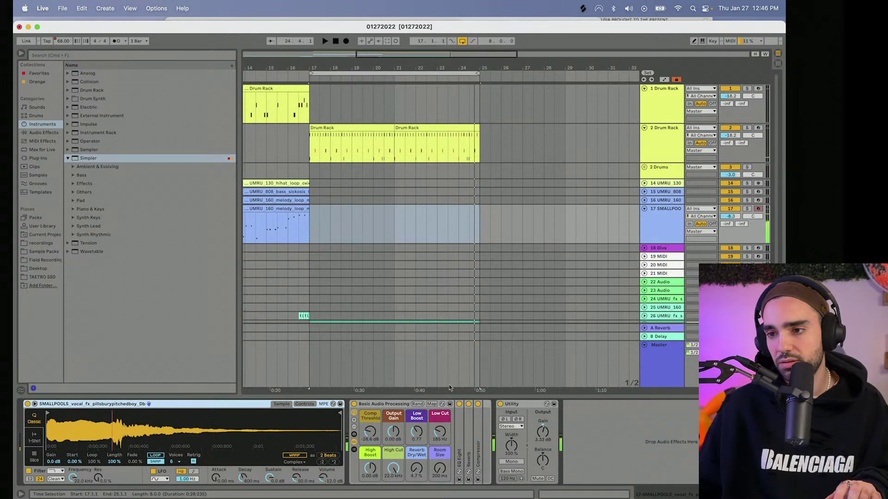
pyautogui.press('space')
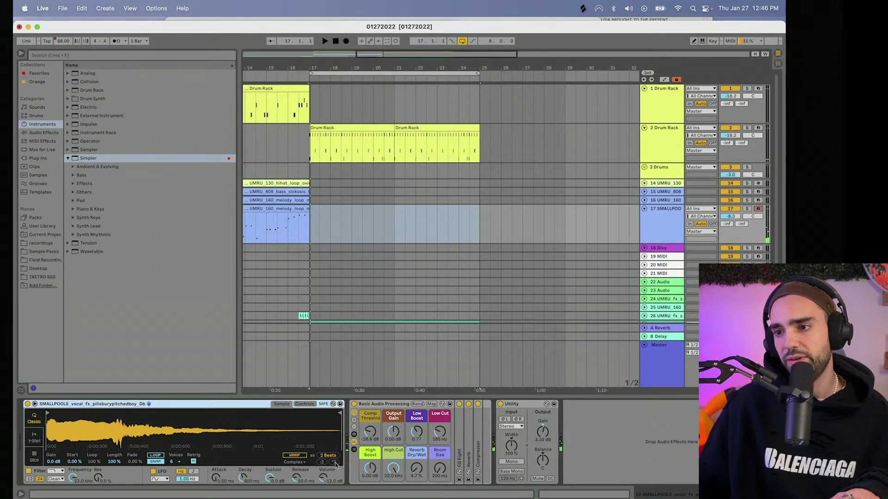
pyautogui.click(298, 457)
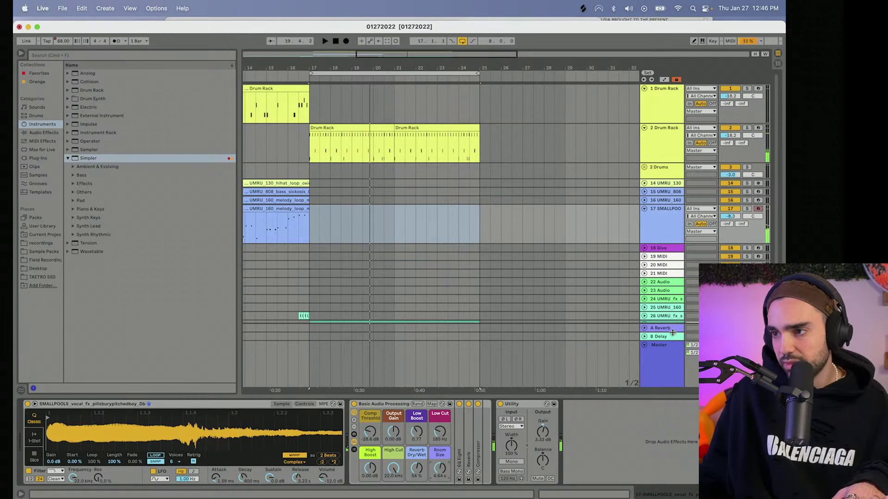
# - Inspect the Delay return's effects, set the vocal track's Delay send to -2.8 dB, and lower its volume to -14.7 dB during playback
pyautogui.click(664, 338)
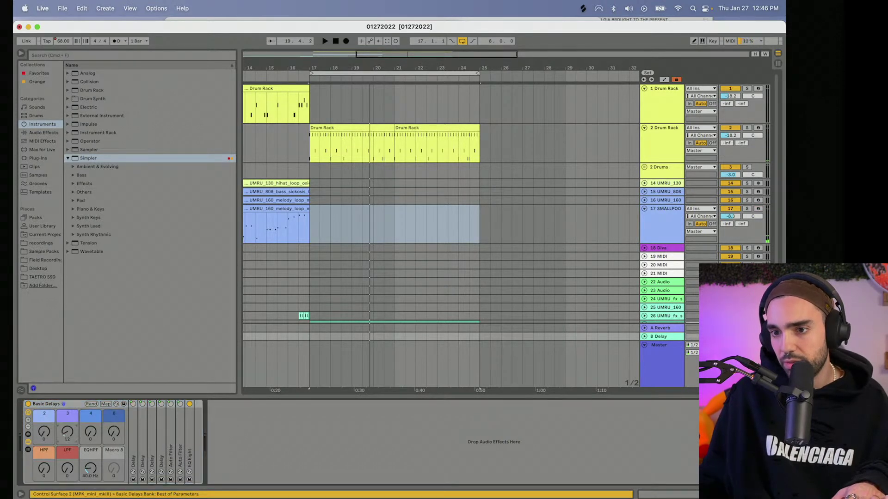
pyautogui.click(673, 224)
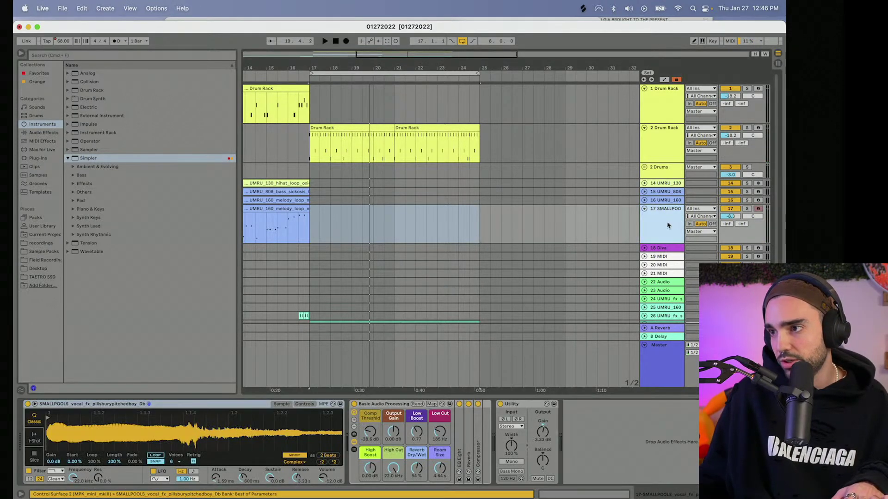
pyautogui.moveTo(740, 224); pyautogui.dragTo(740, 207)
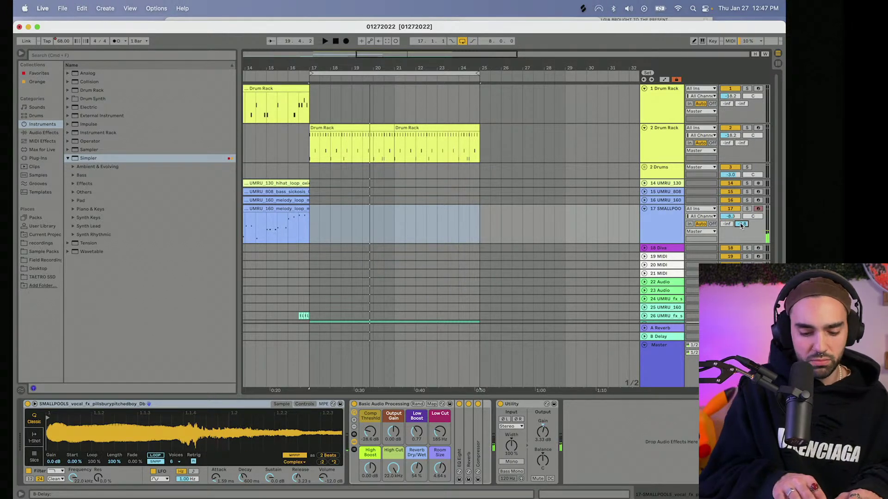
pyautogui.press('space')
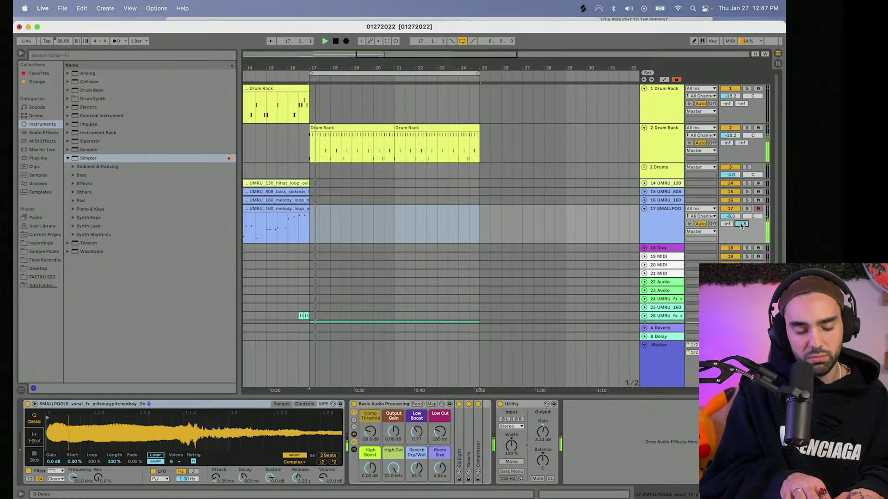
pyautogui.moveTo(730, 216); pyautogui.dragTo(731, 226)
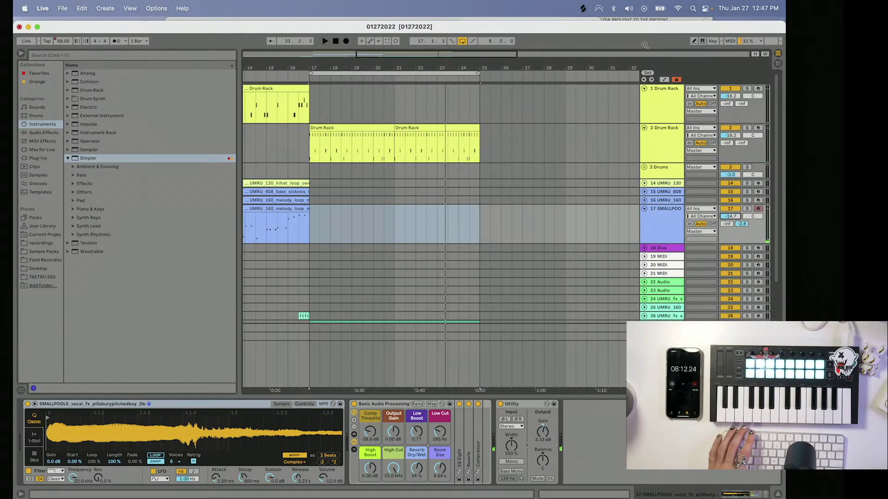
# - Record an eight-bar vocal chop melody on the Smallpools vocal track from bar 17, and play it back
pyautogui.click(348, 42)
pyautogui.click(349, 73)
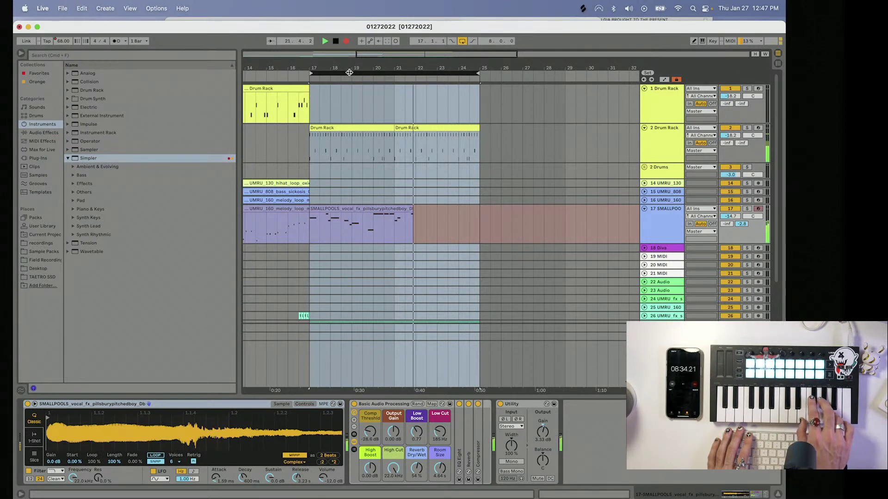
pyautogui.press('space')
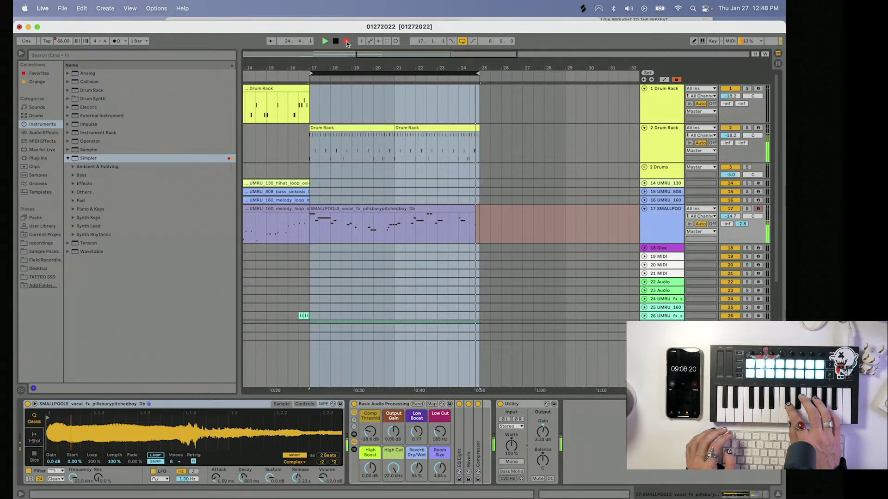
pyautogui.press('space')
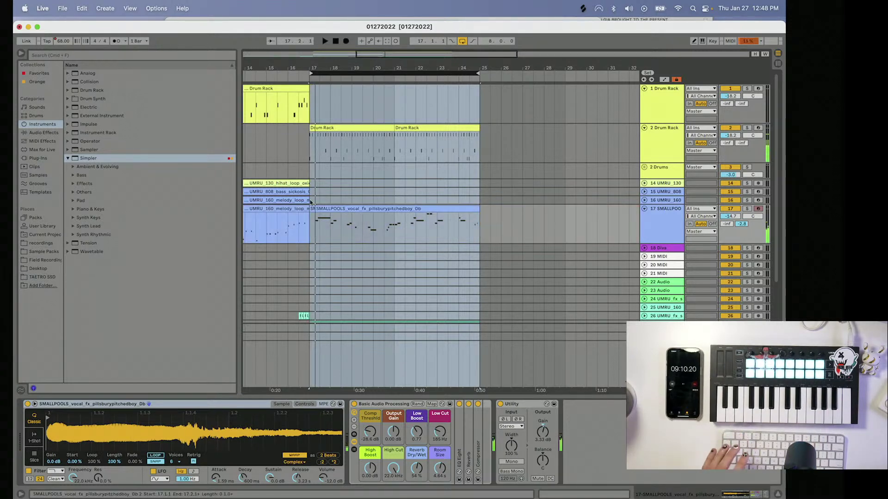
# - Open the recorded vocal clip's notes, play the section, and select all the notes
pyautogui.click(320, 207)
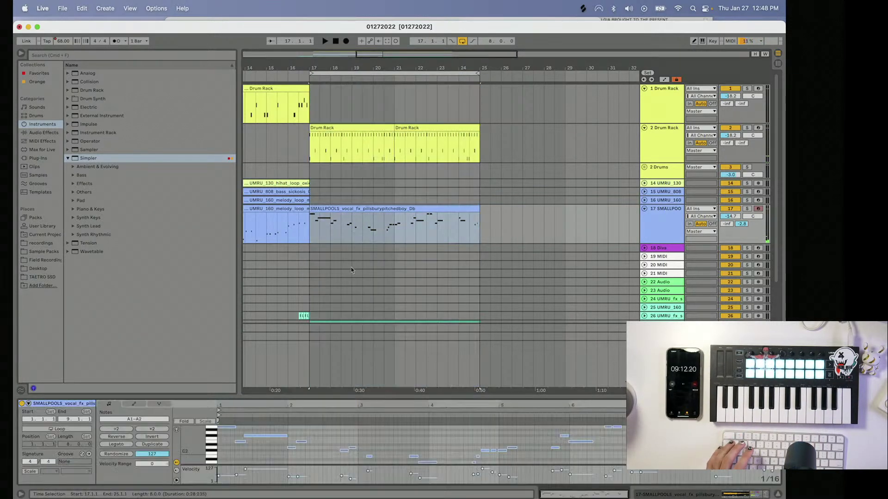
pyautogui.press('space')
pyautogui.click(399, 428)
pyautogui.press('super+a')
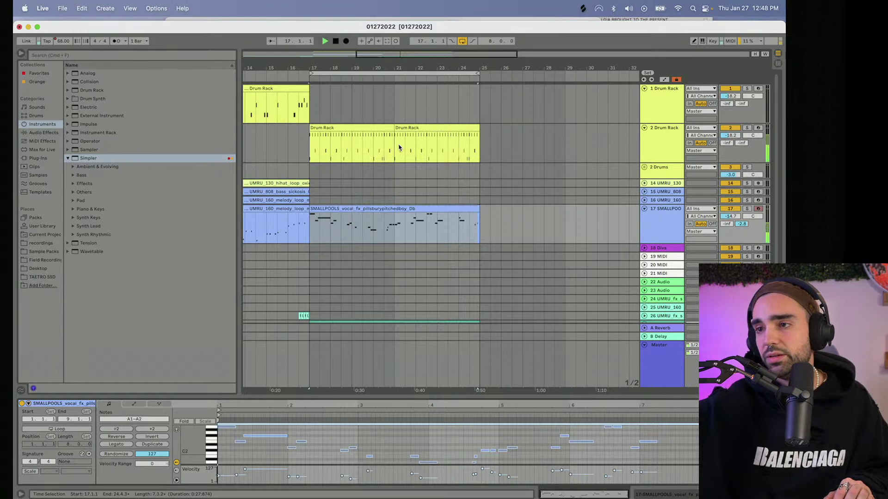
# - Check Splice briefly, return to Ableton Live, and replay the section from bar 17 with the vocal melody and drums
pyautogui.click(582, 9)
pyautogui.press('space')
pyautogui.click(563, 26)
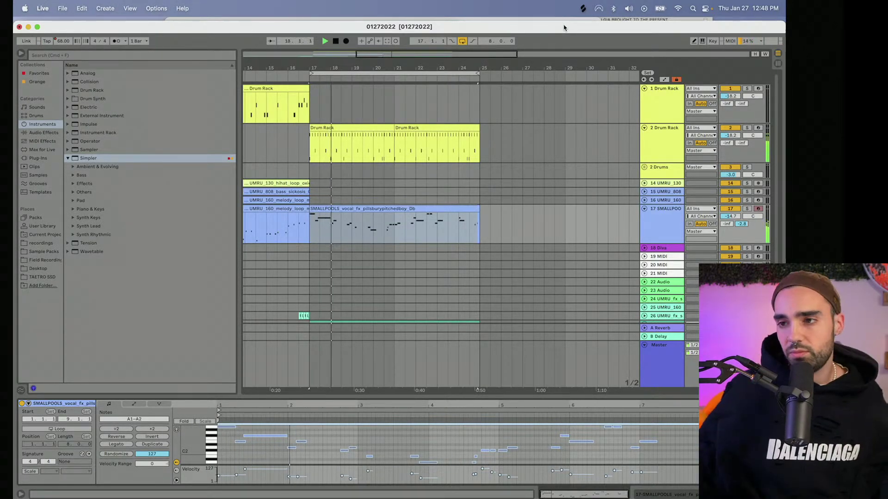
pyautogui.press('space')
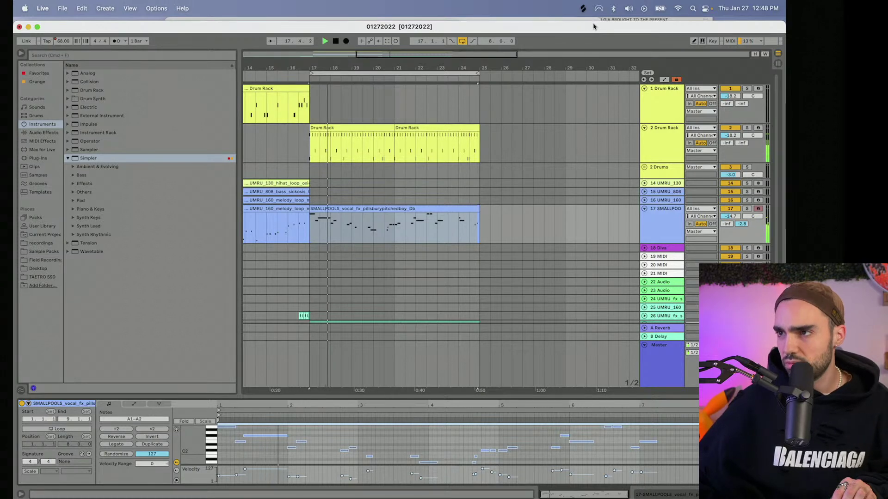
# - Switch to Splice and filter the Smallpools: Indie Pop Essentials Vol. 1 results to bass one-shots
pyautogui.click(584, 9)
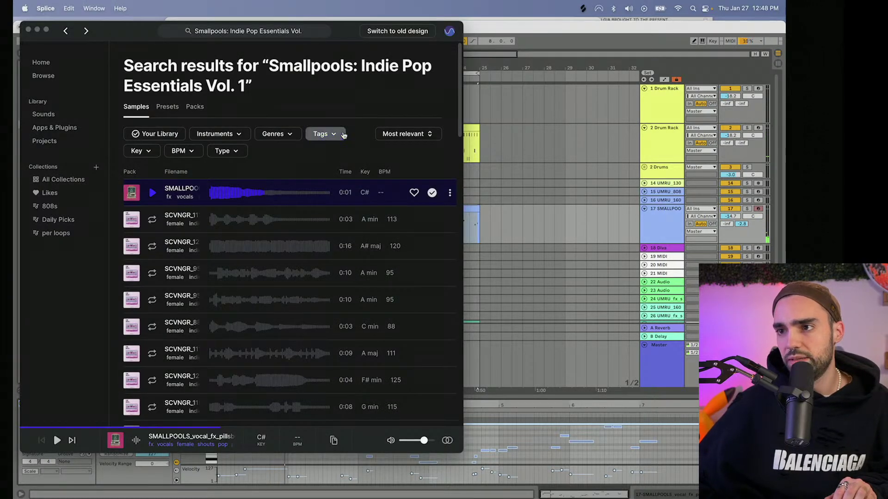
pyautogui.click(344, 135)
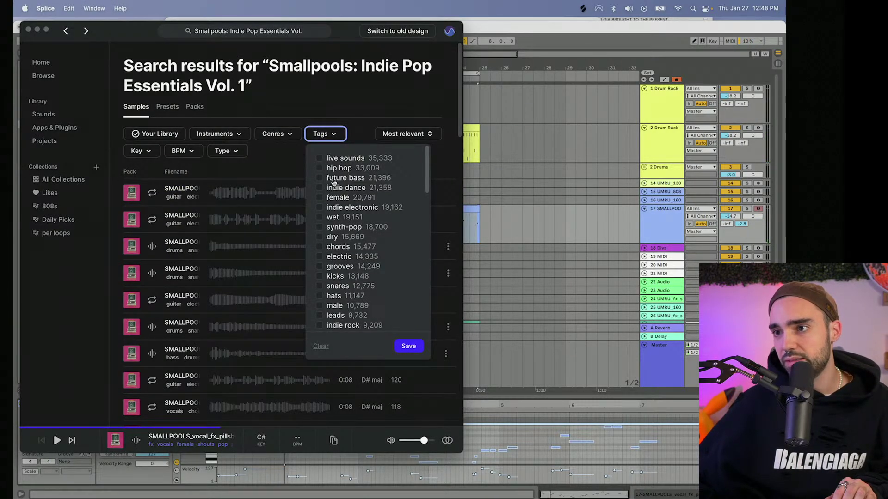
pyautogui.click(216, 134)
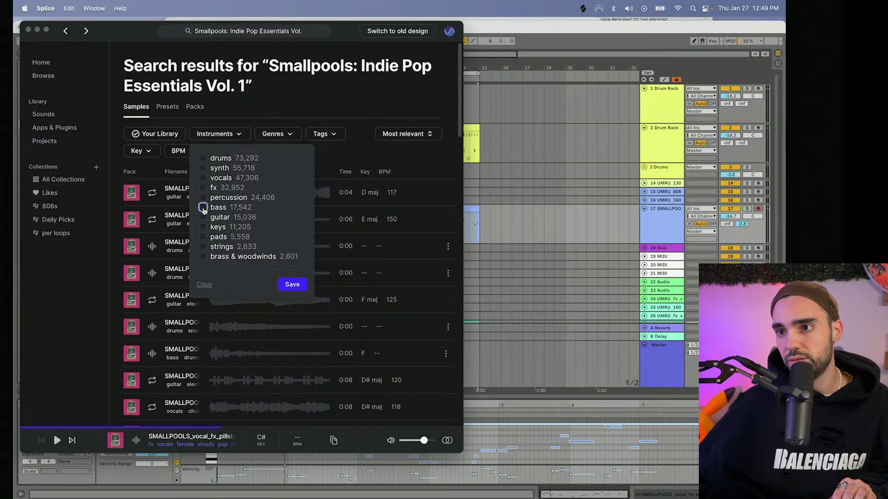
pyautogui.click(204, 207)
pyautogui.click(292, 285)
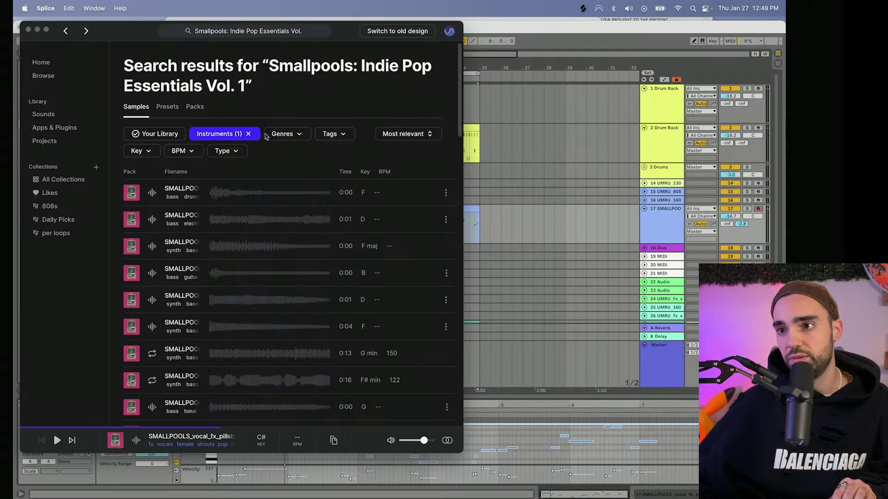
pyautogui.click(235, 152)
pyautogui.click(231, 191)
pyautogui.click(309, 223)
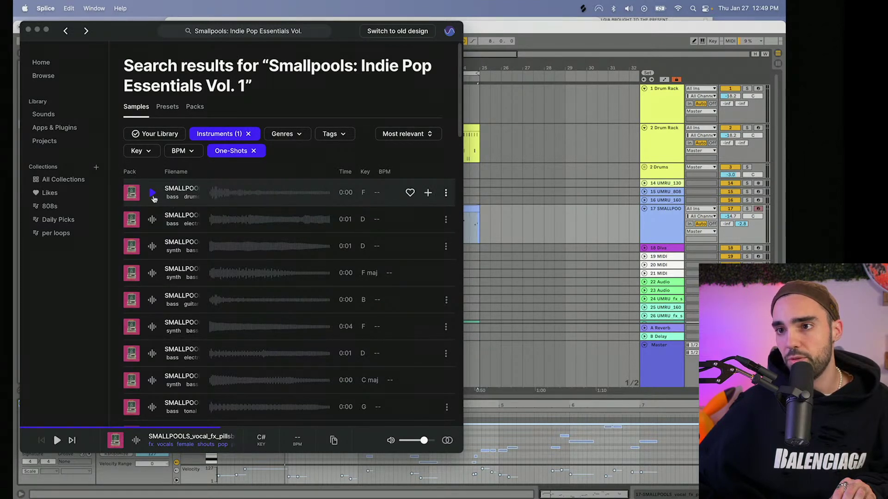
# - Audition the Smallpools bass one-shots, comparing the electric, synth and 808 sub samples
pyautogui.click(152, 192)
pyautogui.click(151, 220)
pyautogui.click(152, 249)
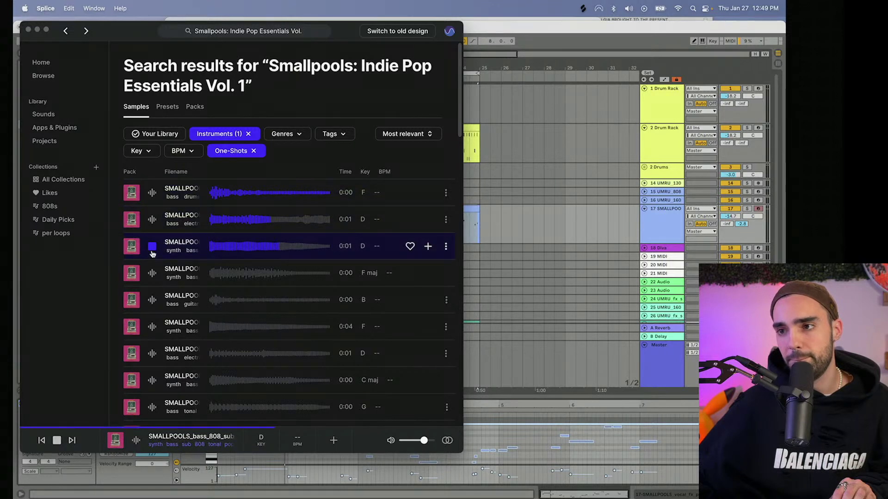
pyautogui.click(153, 326)
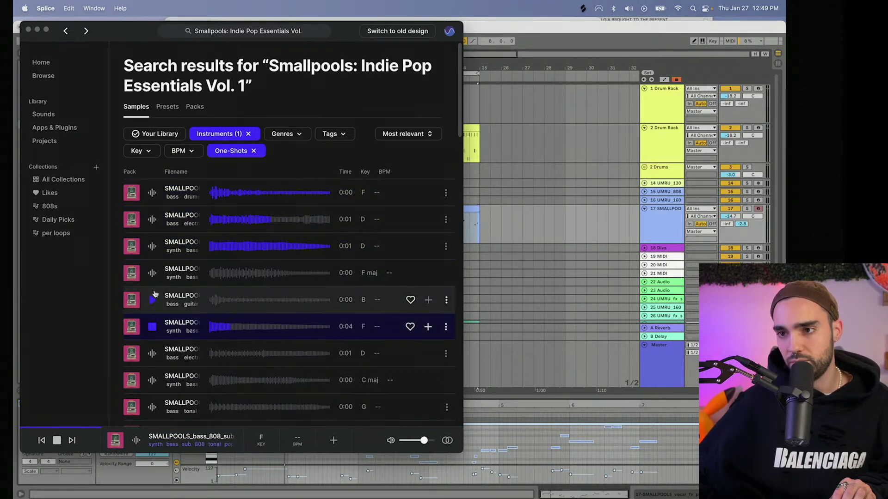
pyautogui.click(153, 250)
pyautogui.click(153, 272)
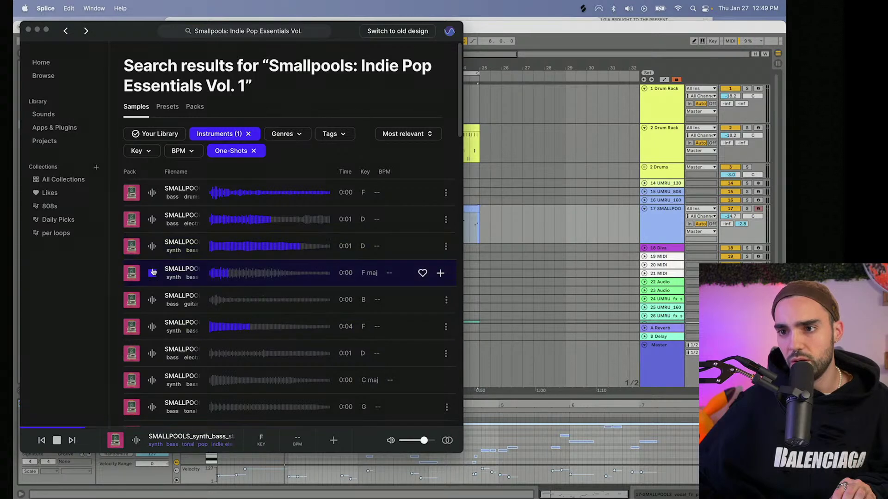
pyautogui.click(156, 382)
pyautogui.scroll(-5, 156, 386)
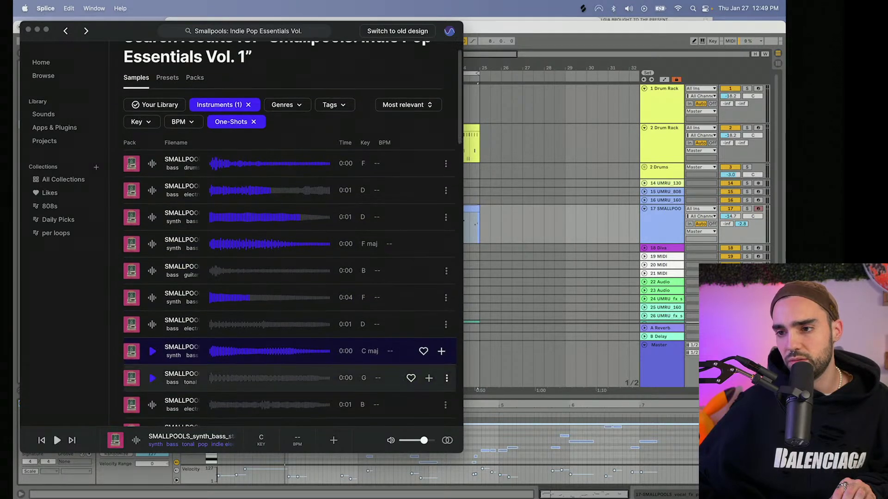
pyautogui.click(153, 392)
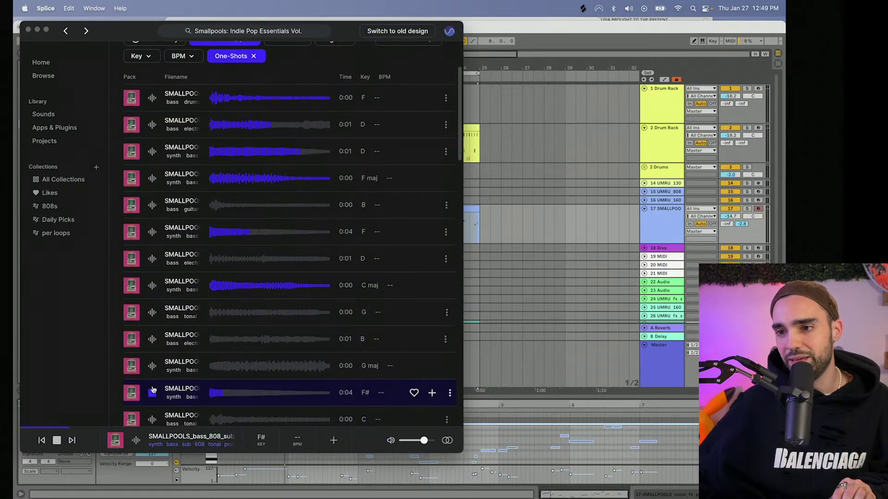
# - Add the SMALLPOOLS 808 sub bass one-shot in D to the Splice library
pyautogui.scroll(3, 161, 203)
pyautogui.click(169, 201)
pyautogui.click(428, 200)
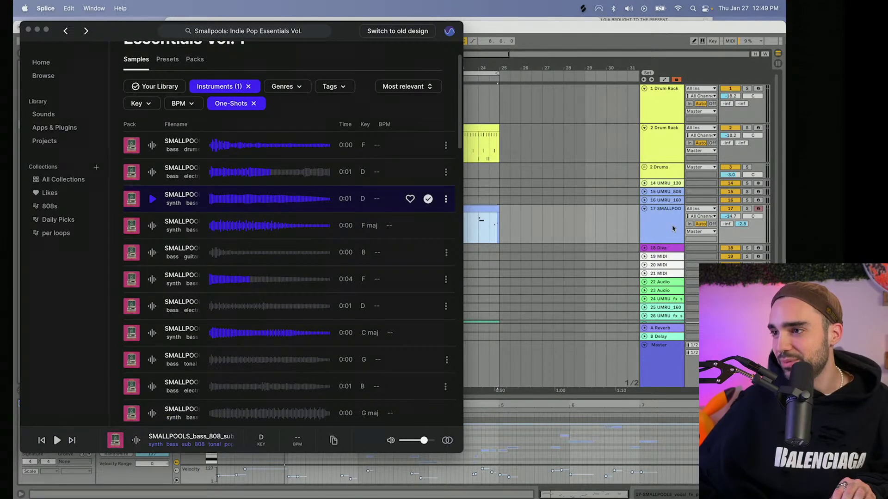
# - In Ableton Live, duplicate the Smallpools vocal track and delete the copied vocal clip at bars 17 to 25
pyautogui.click(672, 228)
pyautogui.press('super+d')
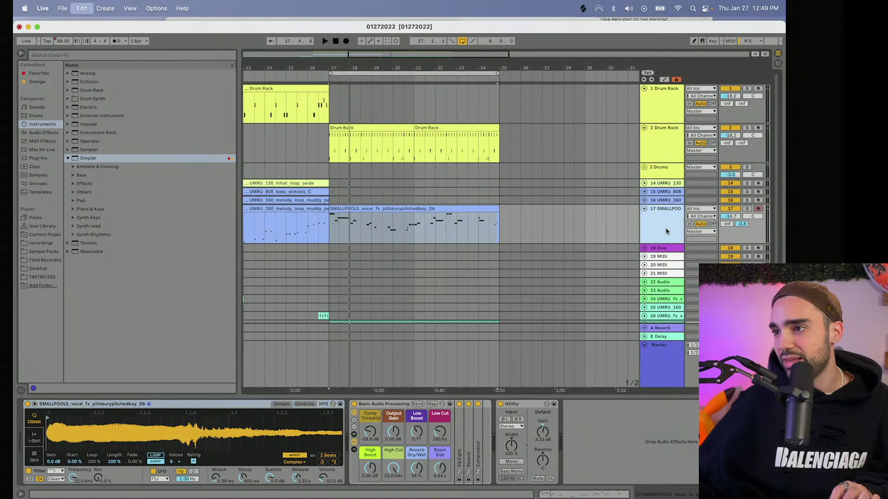
pyautogui.press('Delete')
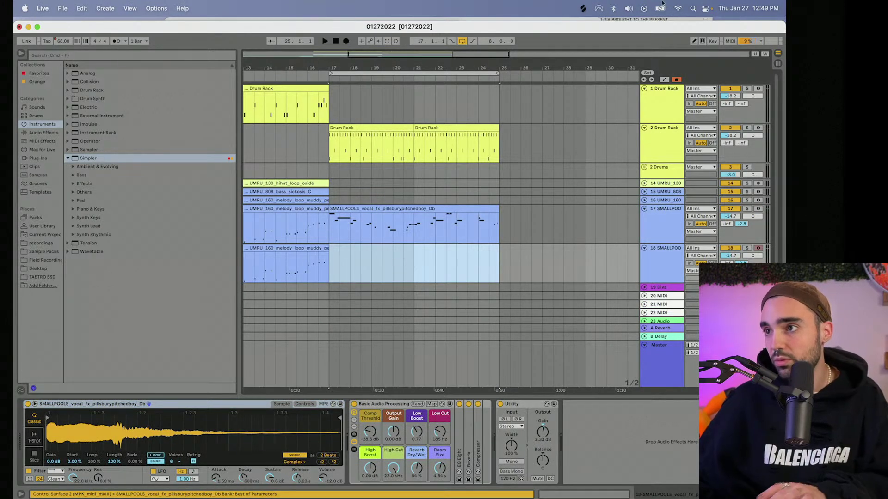
# - Compare a few more bass one-shots in Splice and load SMALLPOOLS_bass_808_sub_power_D into the duplicated track's Simpler
pyautogui.click(585, 9)
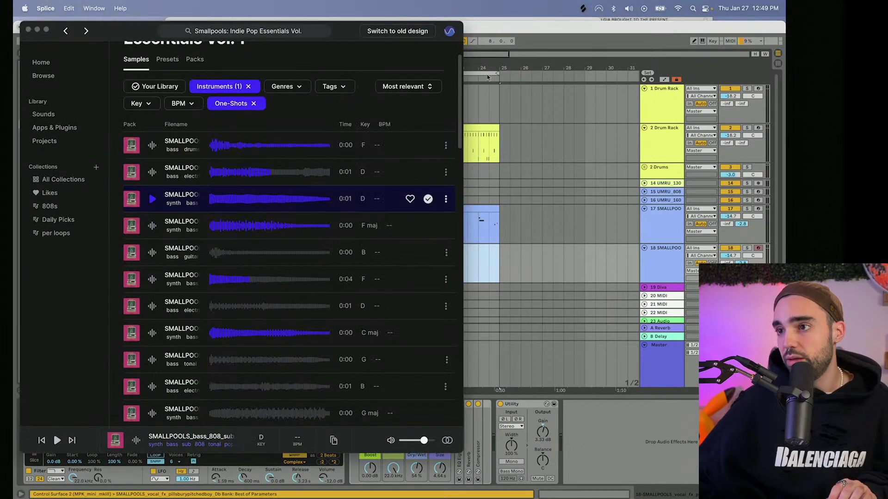
pyautogui.click(154, 280)
pyautogui.click(152, 226)
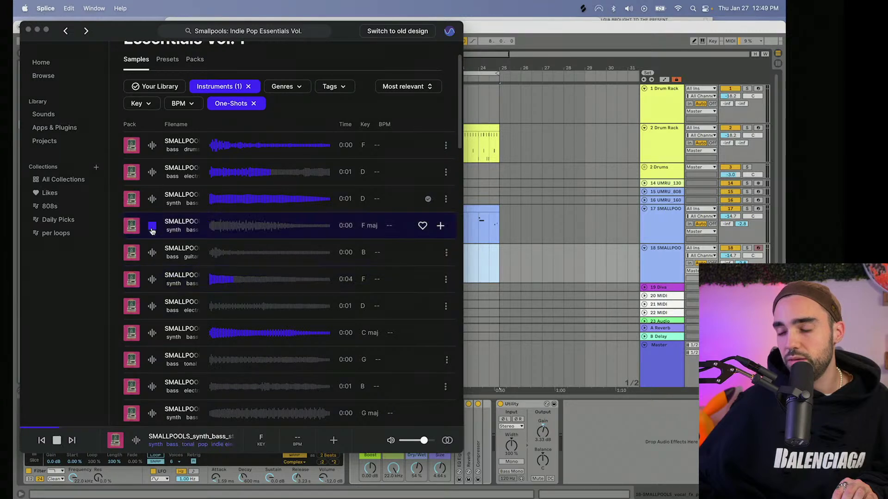
pyautogui.click(155, 246)
pyautogui.click(152, 198)
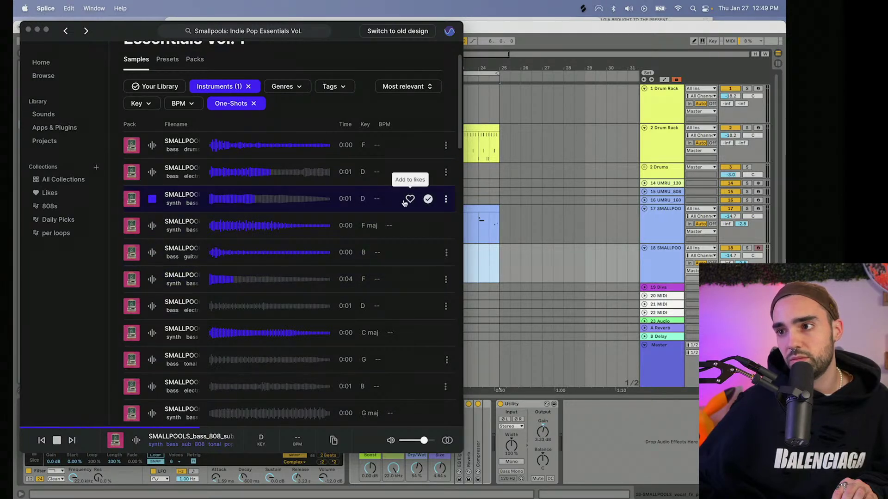
pyautogui.moveTo(426, 199); pyautogui.dragTo(233, 461)
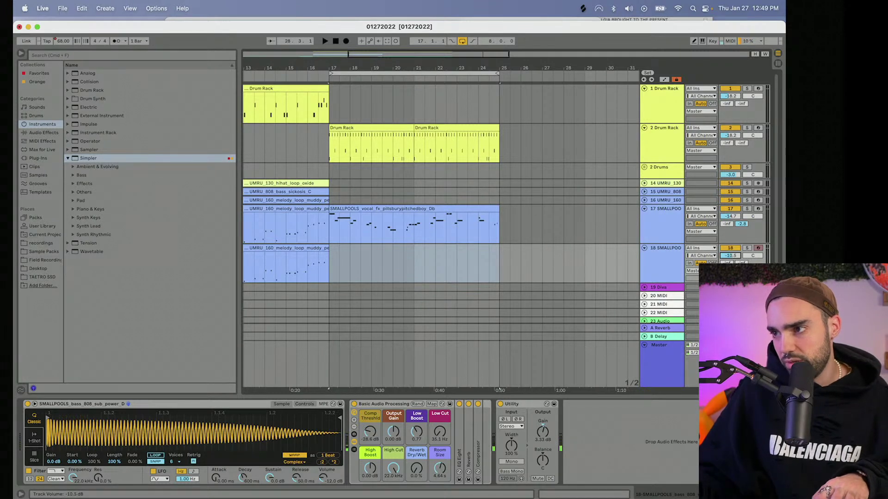
# - Set the 808 bass track's volume to -7.4 dB, record a bass line from bar 17, and trim the clip to four bars
pyautogui.moveTo(730, 256); pyautogui.dragTo(730, 247)
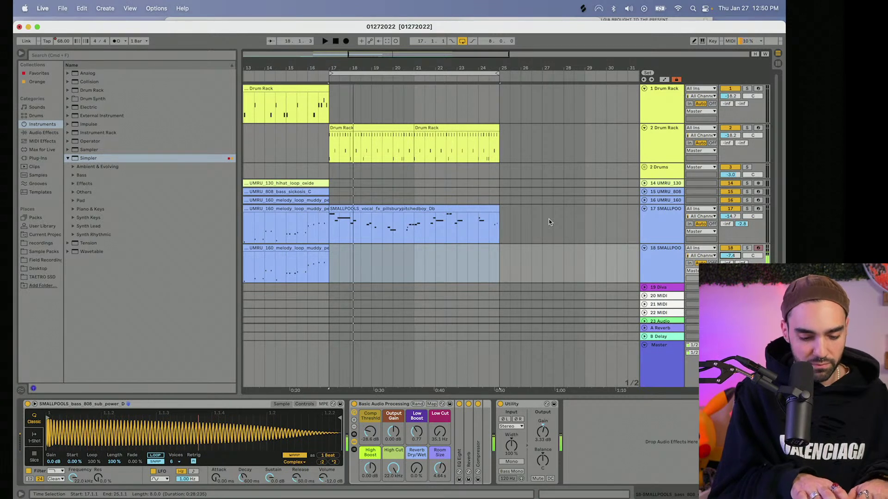
pyautogui.click(346, 41)
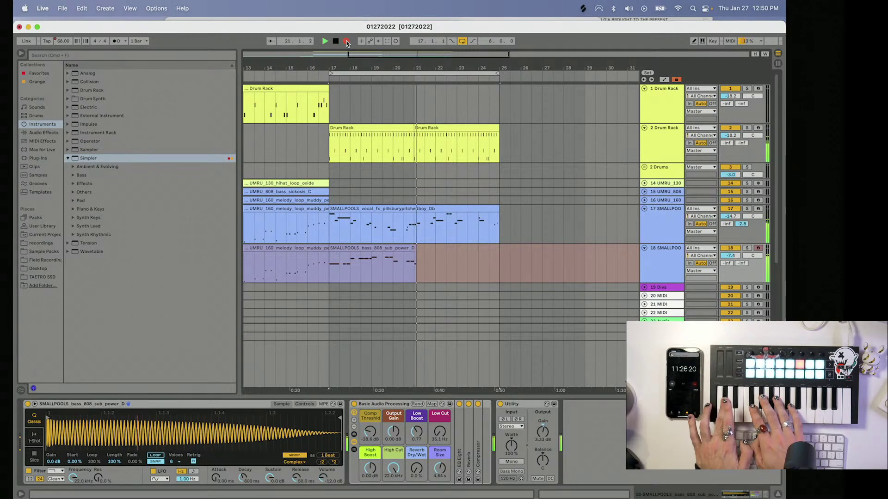
pyautogui.press('space')
pyautogui.click(428, 259)
pyautogui.moveTo(421, 249); pyautogui.dragTo(414, 249)
# - Duplicate the four-bar 808 bass clip to fill bars 21 to 25, and play the section from bar 17
pyautogui.doubleClick(405, 250)
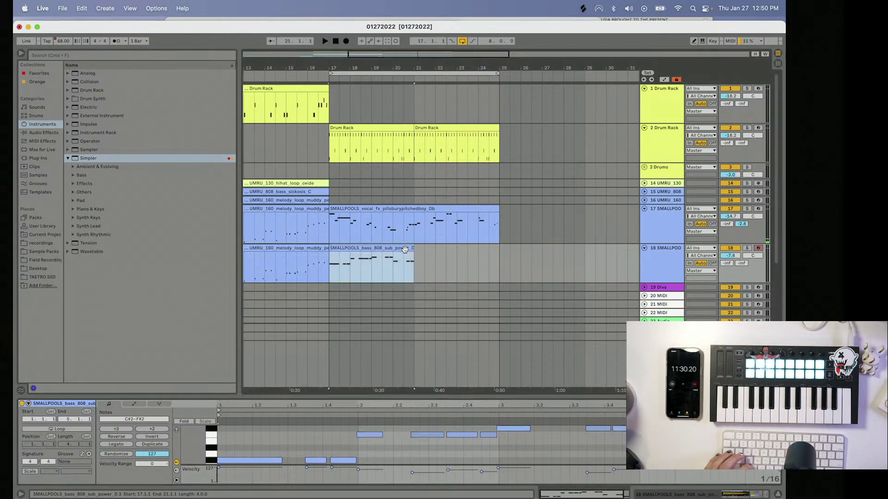
pyautogui.press('super+d')
pyautogui.click(327, 269)
pyautogui.press('space')
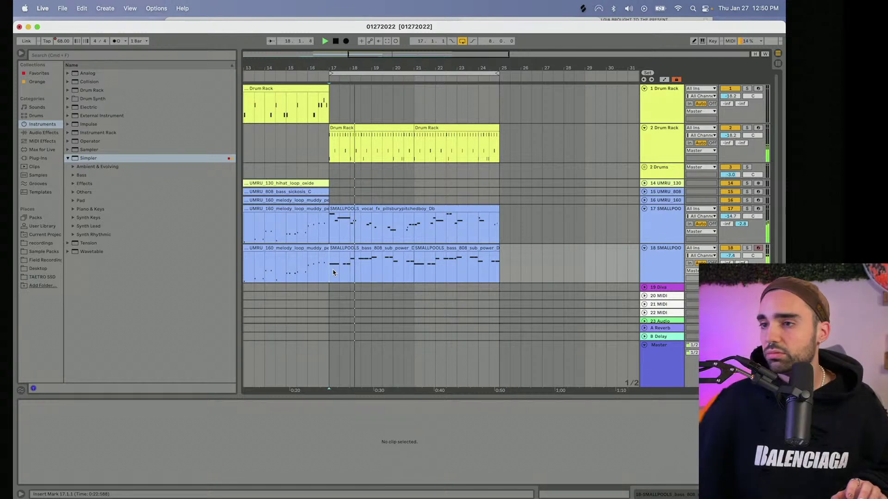
# - Open the first 808 bass clip's notes, select all of them, and replay the loop with the bass line
pyautogui.click(341, 250)
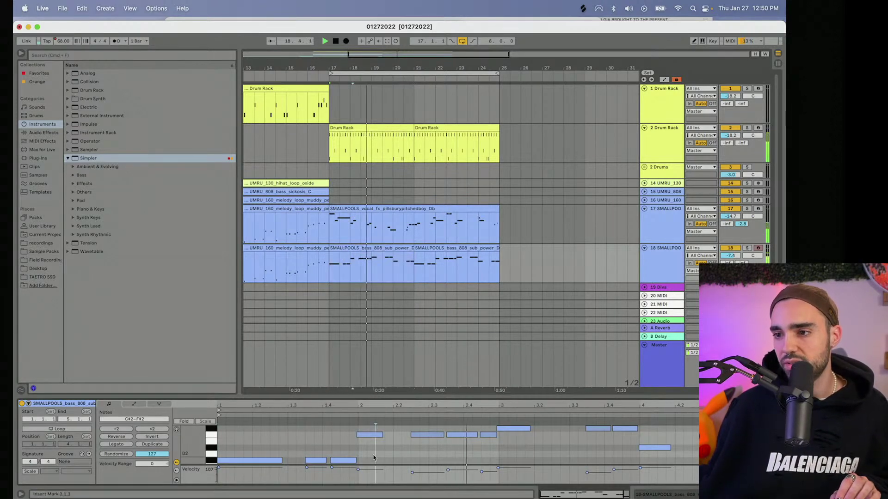
pyautogui.press('super+a')
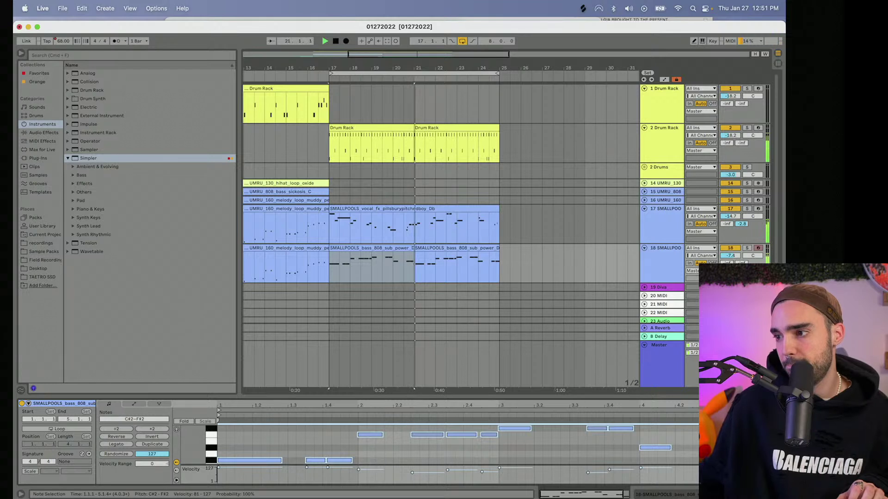
pyautogui.press('space')
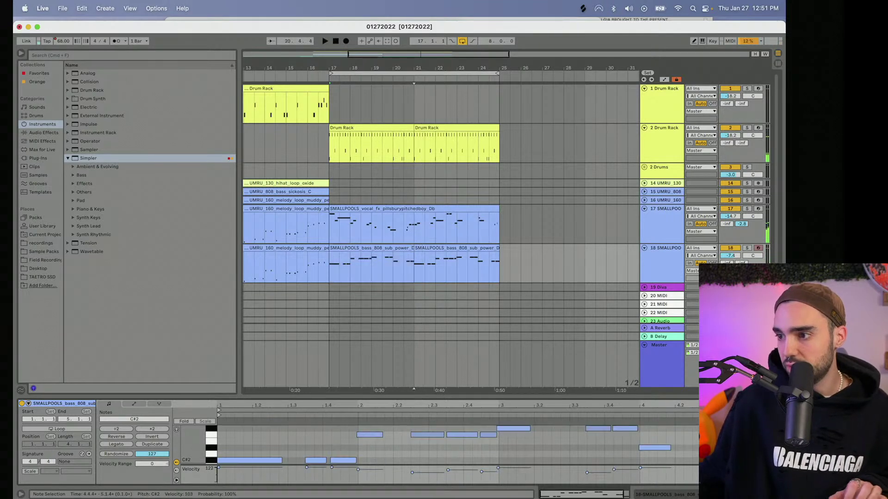
pyautogui.click(400, 248)
pyautogui.press('space')
pyautogui.press('Right')
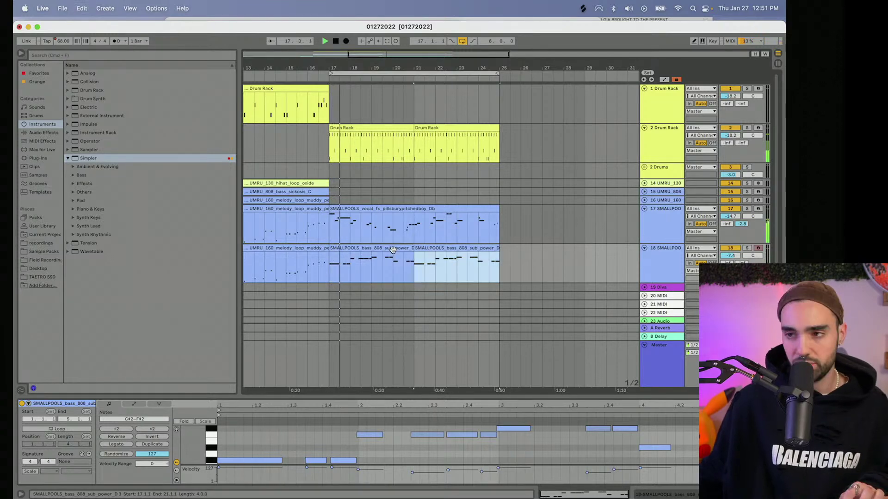
# - Check Splice briefly, return to Ableton Live, and listen through the section from bar 17 with drums, vocal and bass
pyautogui.moveTo(393, 63); pyautogui.dragTo(392, 76)
pyautogui.click(583, 9)
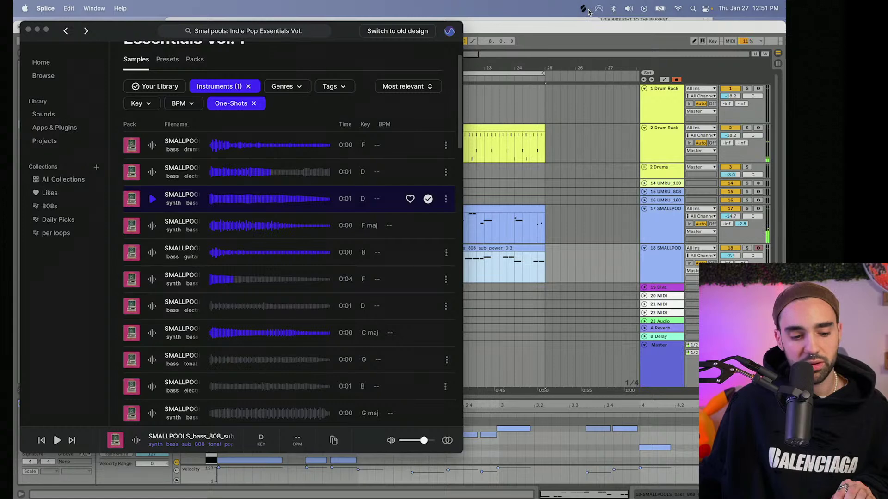
pyautogui.click(535, 56)
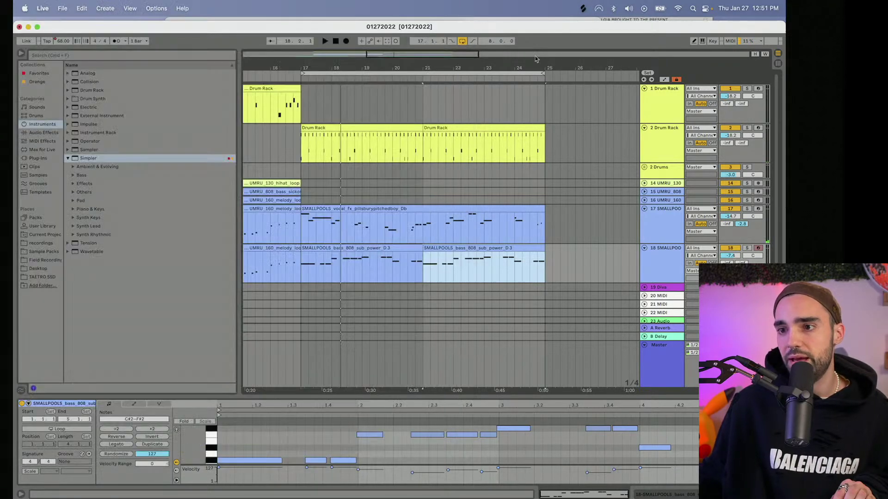
pyautogui.press('space')
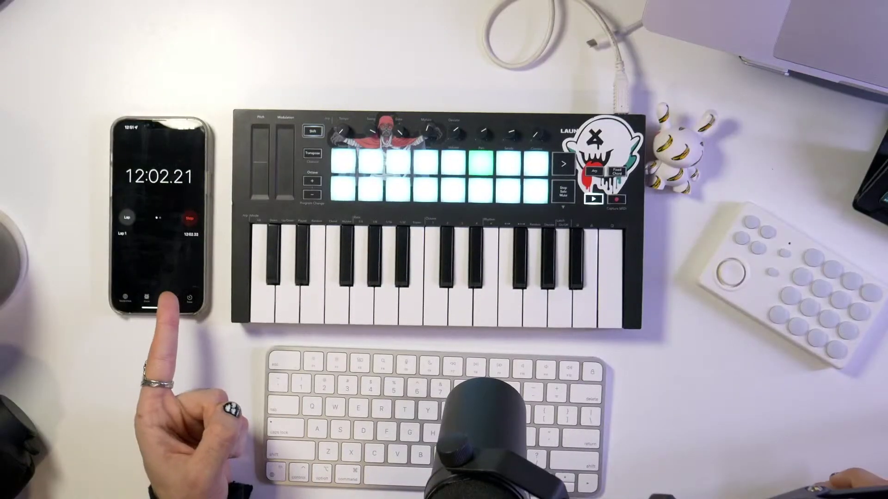
pyautogui.click(190, 219)
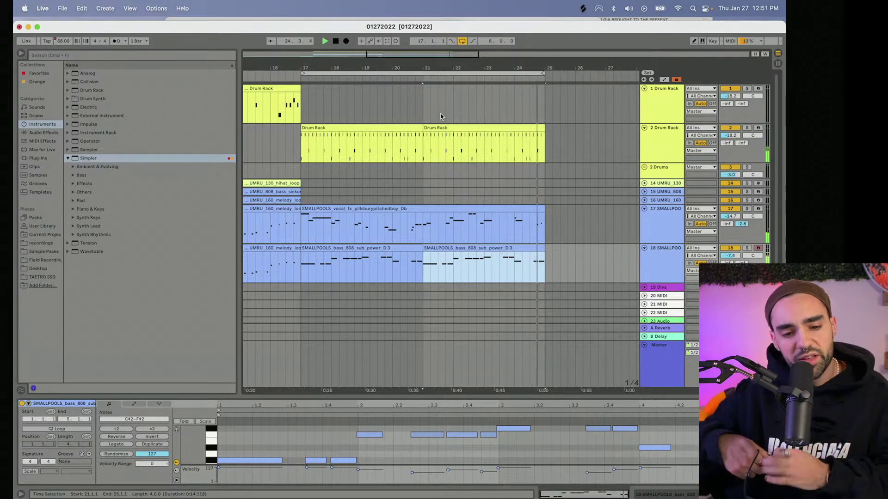
pyautogui.press('space')
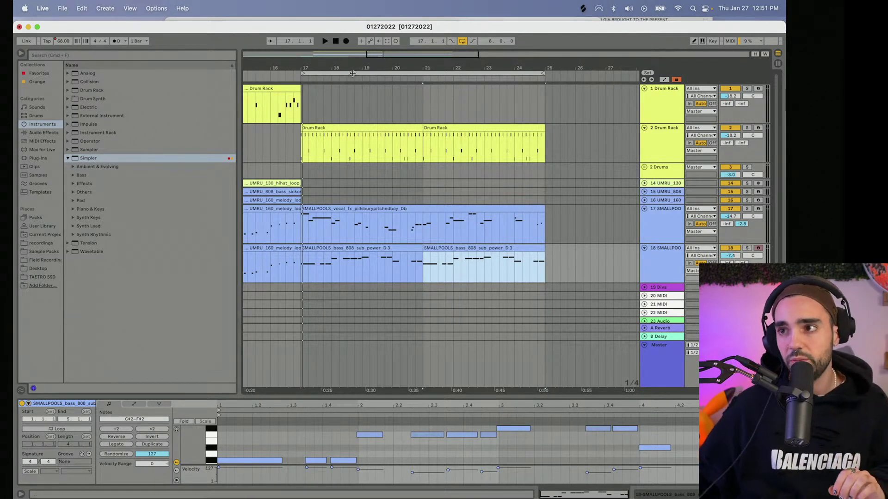
# - Move the loop to bars 9 to 17 and delete the UMRU melody clips there on track 16 and the 808 bass track
pyautogui.press('-')
pyautogui.press('-')
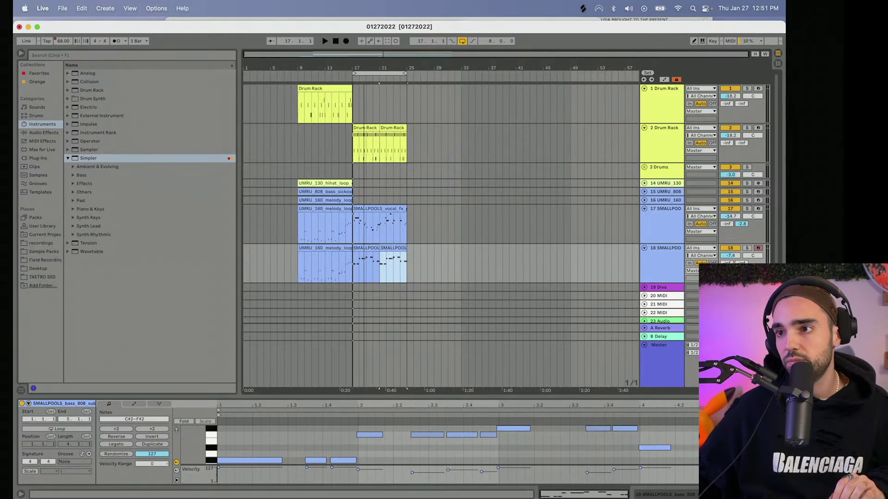
pyautogui.moveTo(363, 75); pyautogui.dragTo(308, 75)
pyautogui.click(334, 200)
pyautogui.press('Delete')
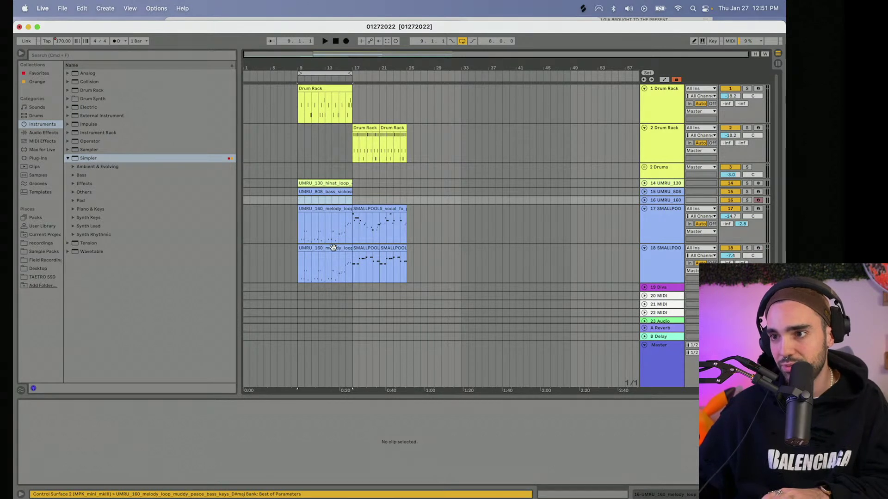
pyautogui.click(332, 247)
pyautogui.press('Delete')
# - Extend the loop's start back to bar 1 and play the arrangement from the beginning
pyautogui.scroll(-6, 333, 250)
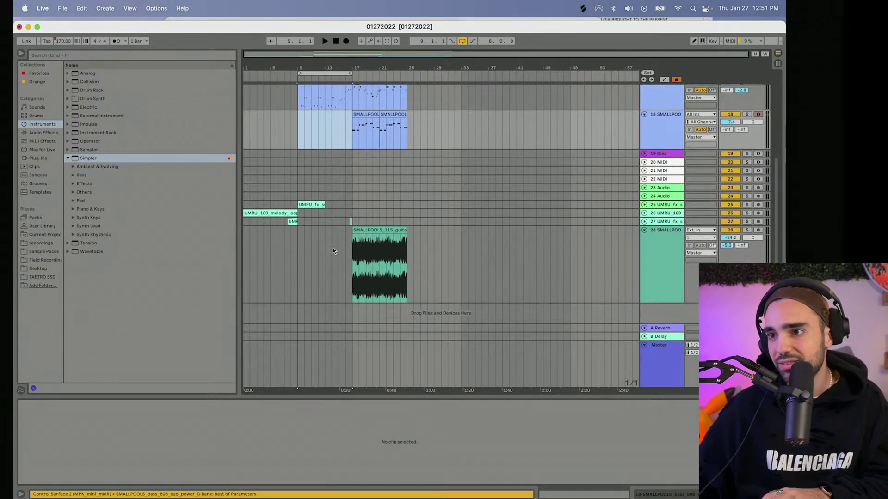
pyautogui.moveTo(300, 74); pyautogui.dragTo(232, 76)
pyautogui.press('space')
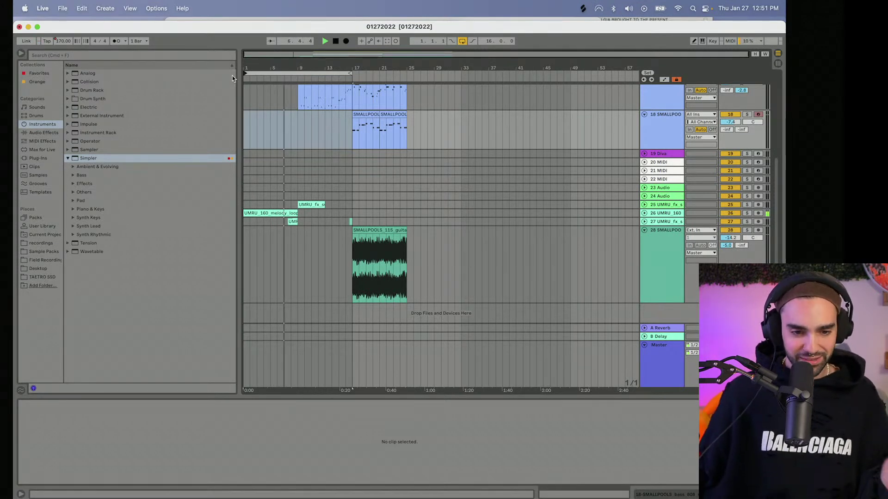
pyautogui.scroll(3, 339, 131)
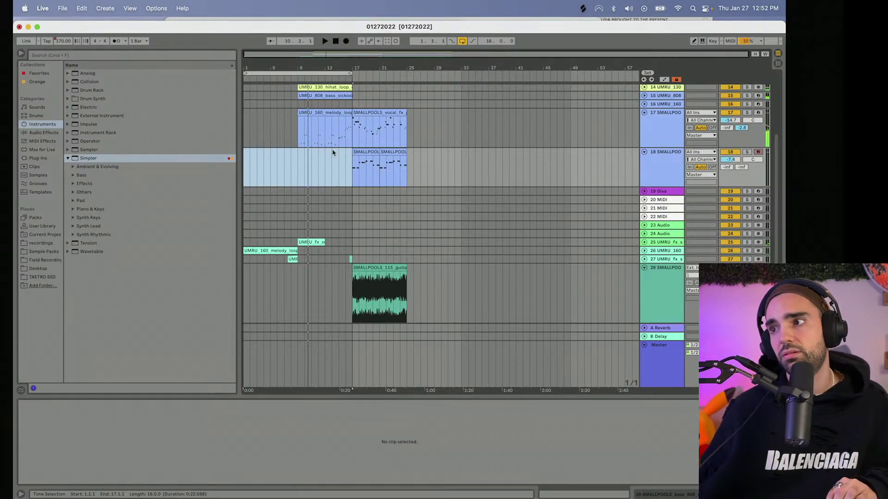
# - Inspect the UMRU melody clip and device chain on track 17, and play the transition from bar 16 into bar 17
pyautogui.scroll(6, 336, 148)
pyautogui.click(325, 200)
pyautogui.click(660, 215)
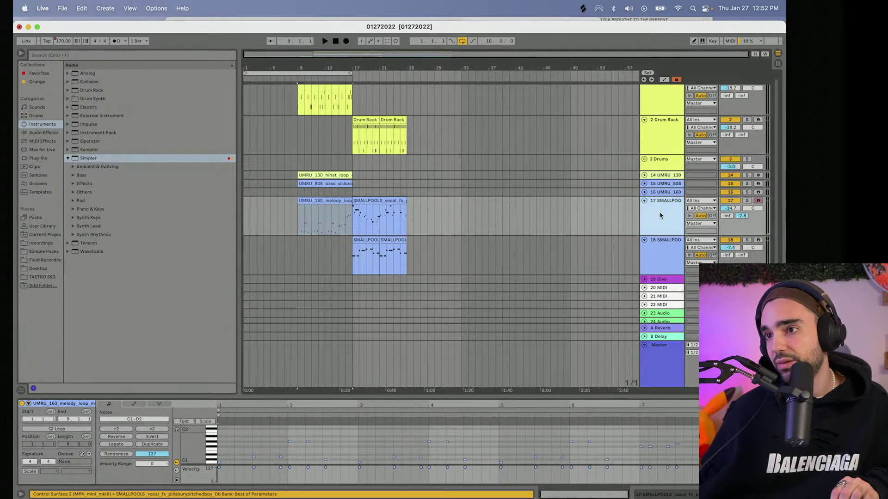
pyautogui.click(347, 226)
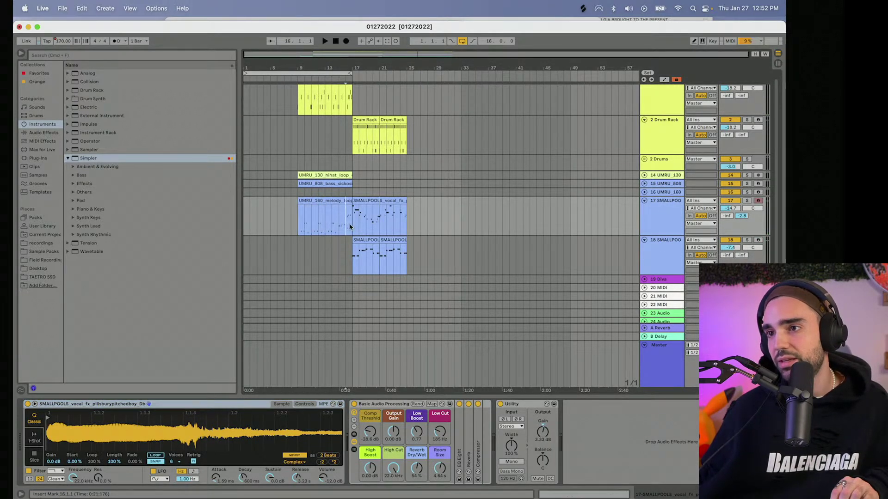
pyautogui.press('space')
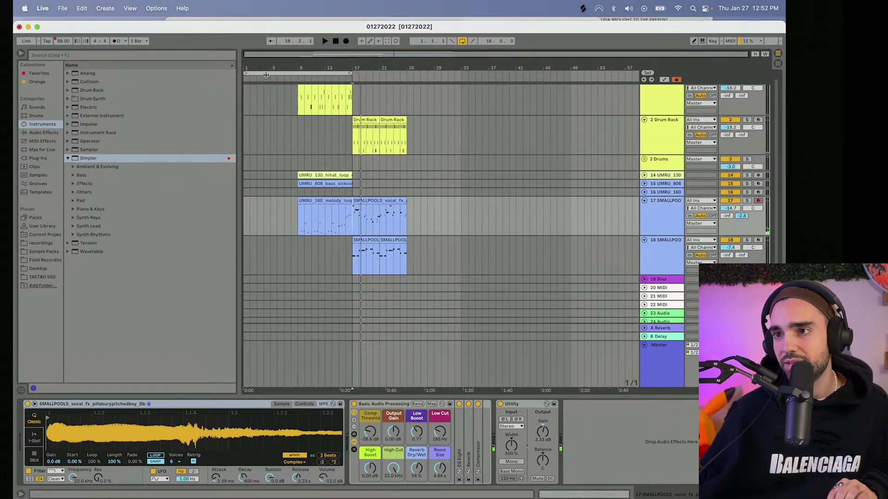
# - Set the loop to bars 17 to 25 and listen briefly to the Smallpools section
pyautogui.doubleClick(320, 207)
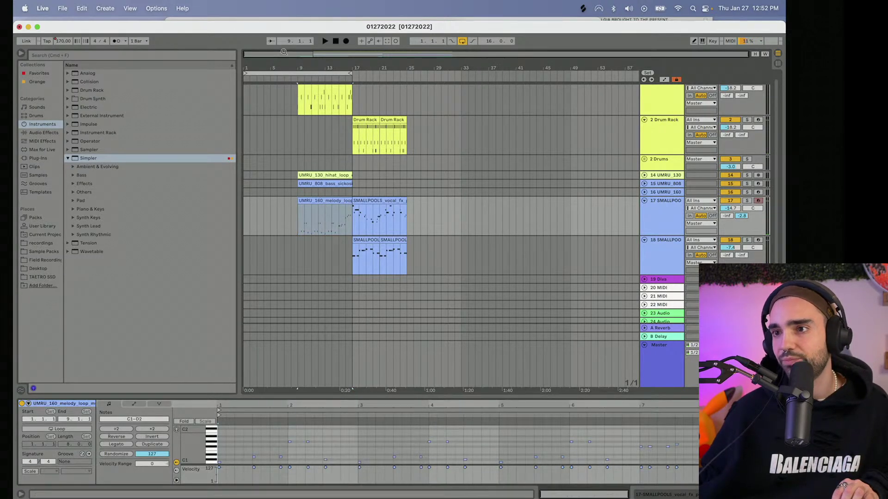
pyautogui.click(274, 71)
pyautogui.click(258, 75)
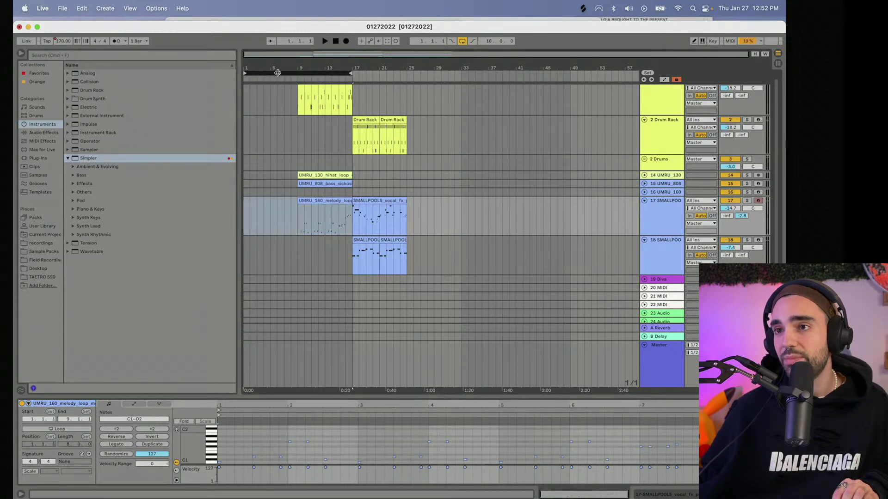
pyautogui.press('Up')
pyautogui.moveTo(456, 75); pyautogui.dragTo(406, 74)
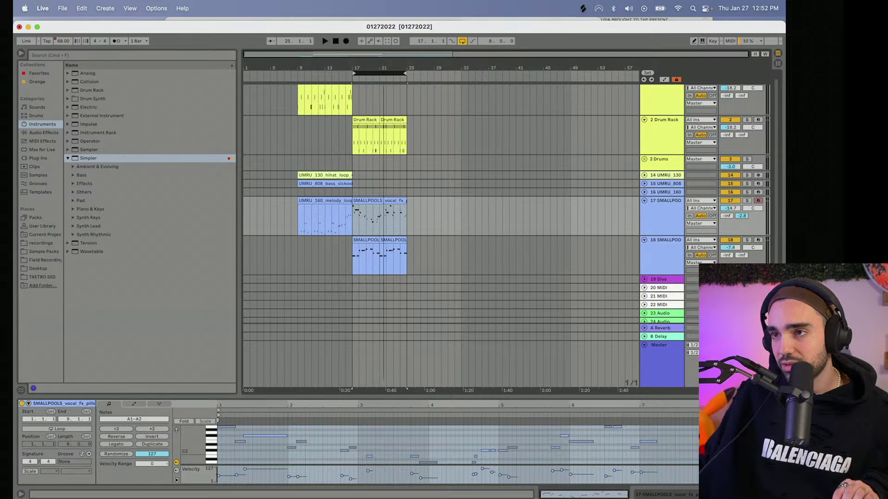
pyautogui.press('space')
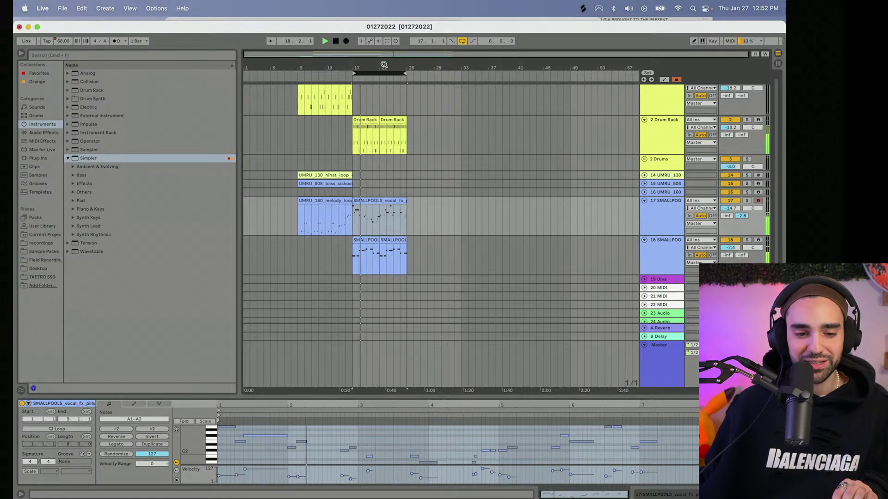
pyautogui.press('space')
# - Insert a MIDI track below track 17, load Simpler onto it, and move the loop to bars 25 to 33
pyautogui.moveTo(382, 73); pyautogui.dragTo(330, 74)
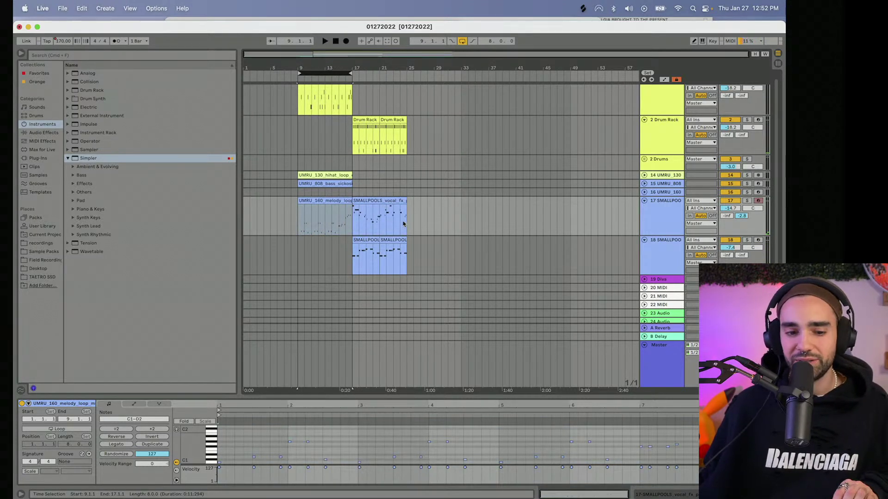
pyautogui.scroll(-4, 654, 127)
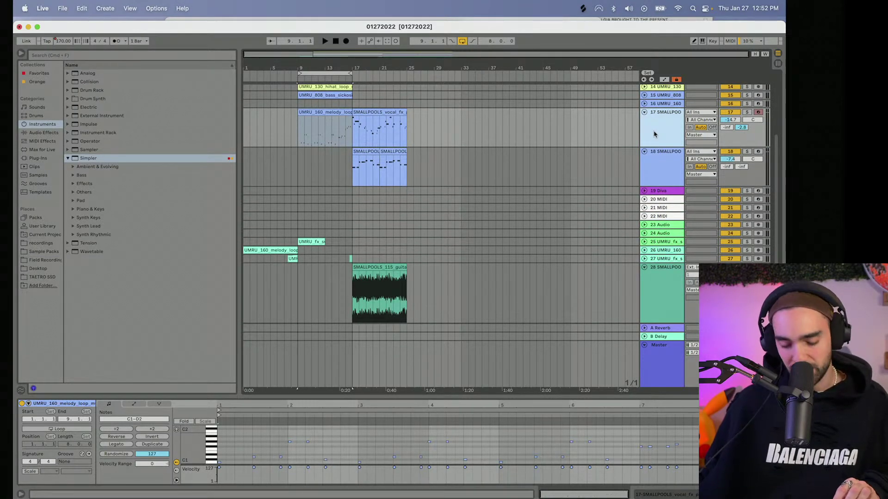
pyautogui.press('super+shift+t')
pyautogui.click(659, 167)
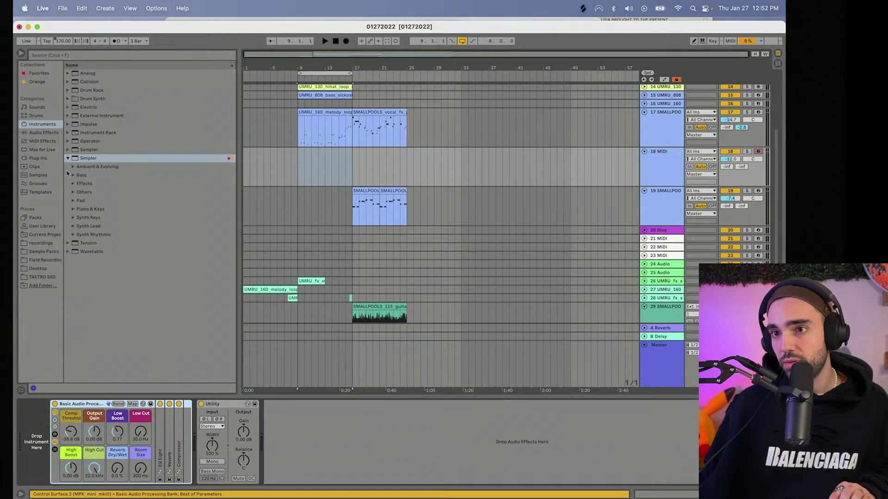
pyautogui.moveTo(112, 158); pyautogui.dragTo(463, 163)
pyautogui.moveTo(309, 76); pyautogui.dragTo(420, 81)
pyautogui.scroll(3, 352, 160)
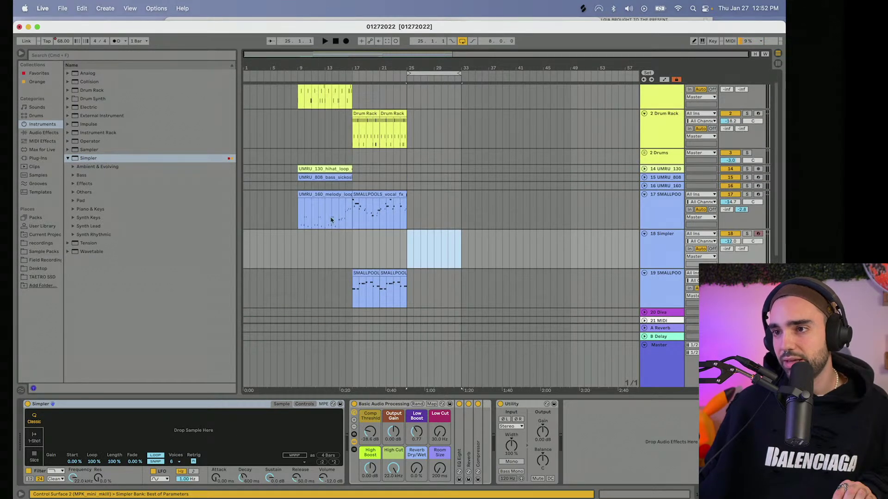
# - Move the UMRU melody clip at bars 9 to 17 from track 17 up to track 16
pyautogui.click(331, 215)
pyautogui.click(657, 186)
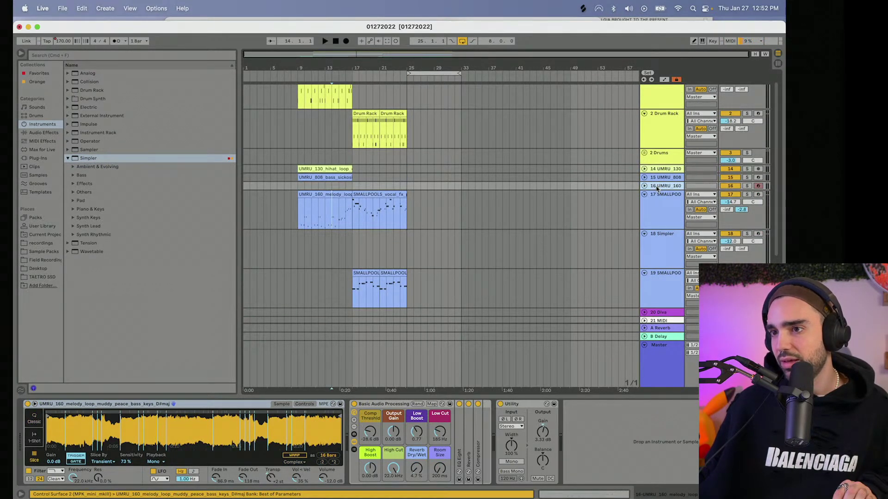
pyautogui.click(307, 195)
pyautogui.moveTo(309, 195); pyautogui.dragTo(309, 187)
pyautogui.click(312, 195)
pyautogui.press('Delete')
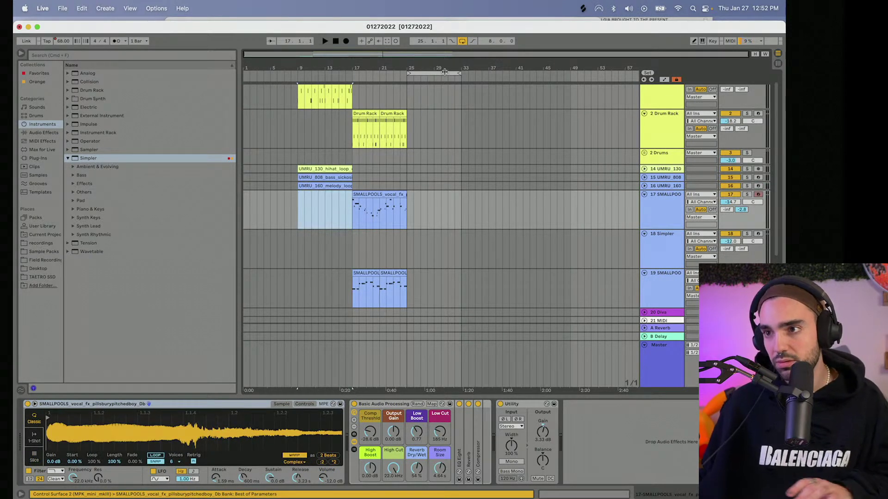
# - Play bars 9 to 17 with the relocated melody, and extend the loop's start to bar 1 to hear the arrangement up to bar 17
pyautogui.moveTo(434, 70); pyautogui.dragTo(327, 77)
pyautogui.press('space')
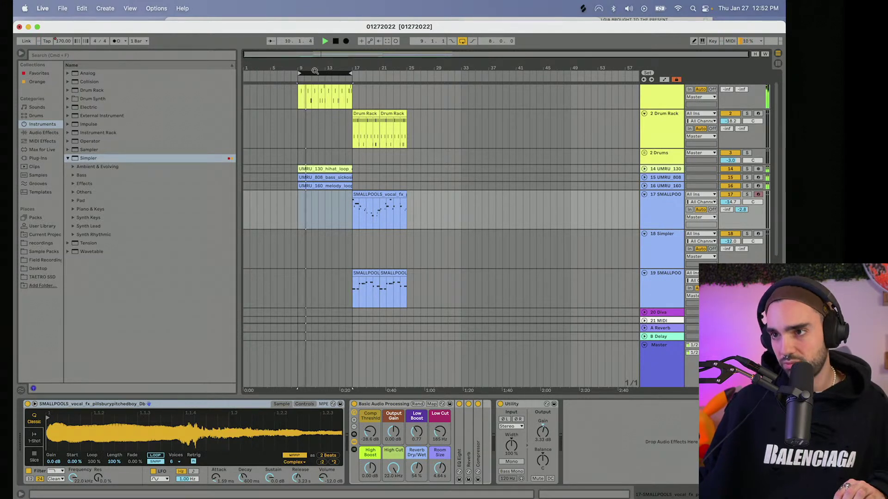
pyautogui.press('space')
pyautogui.moveTo(299, 73); pyautogui.dragTo(246, 74)
pyautogui.press('space')
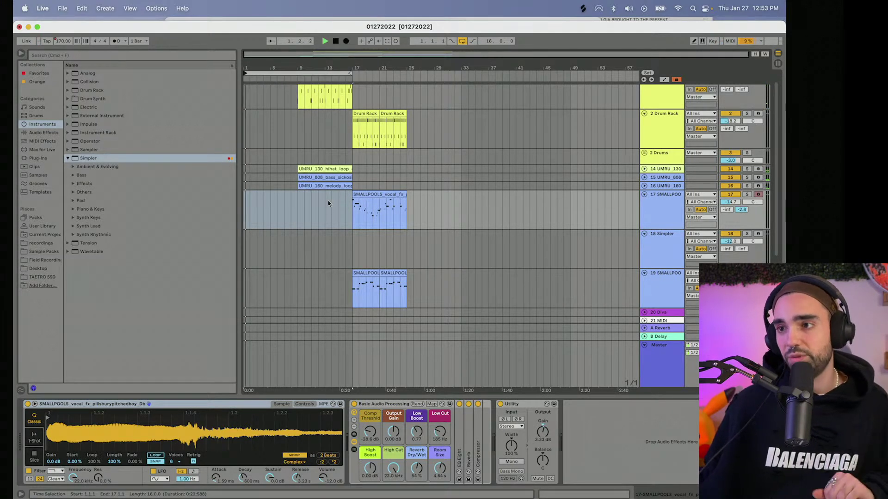
pyautogui.scroll(-5, 329, 204)
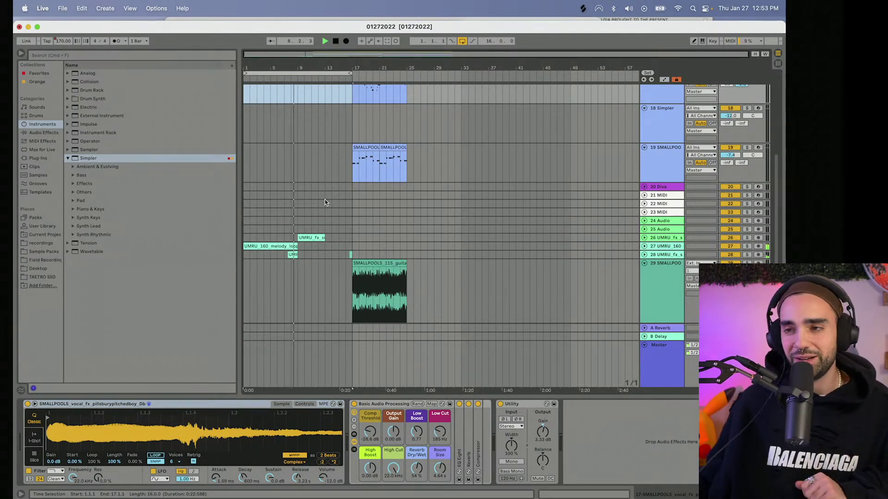
pyautogui.scroll(5, 325, 202)
pyautogui.scroll(-3, 324, 202)
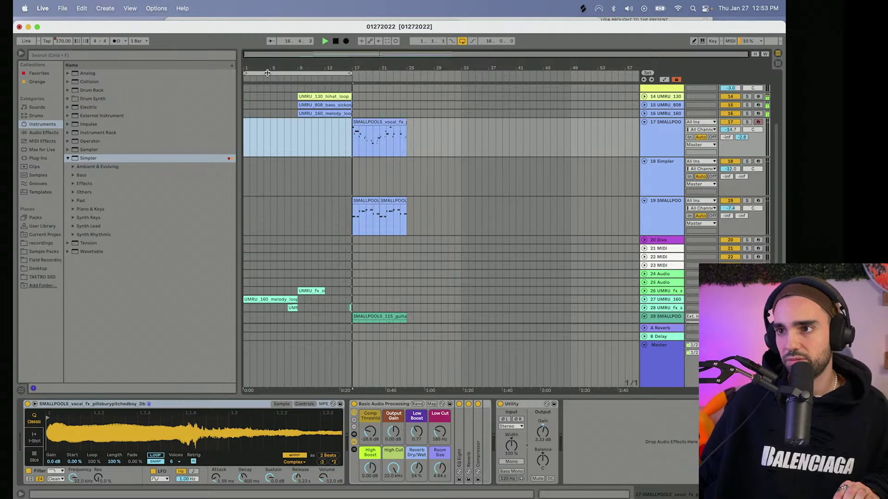
pyautogui.press('space')
# - Shift the loop to bars 17 to 25 and play the Smallpools section from bar 17 again
pyautogui.moveTo(267, 72); pyautogui.dragTo(380, 74)
pyautogui.moveTo(459, 73); pyautogui.dragTo(407, 83)
pyautogui.press('space')
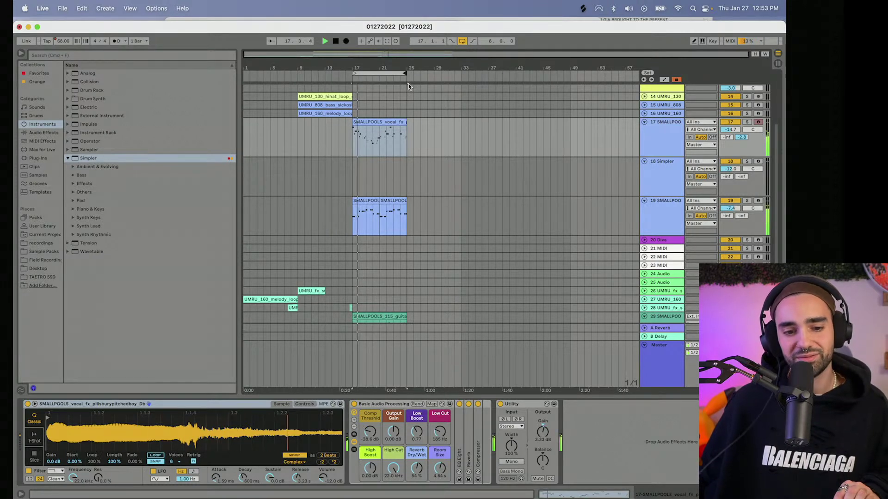
pyautogui.press('space')
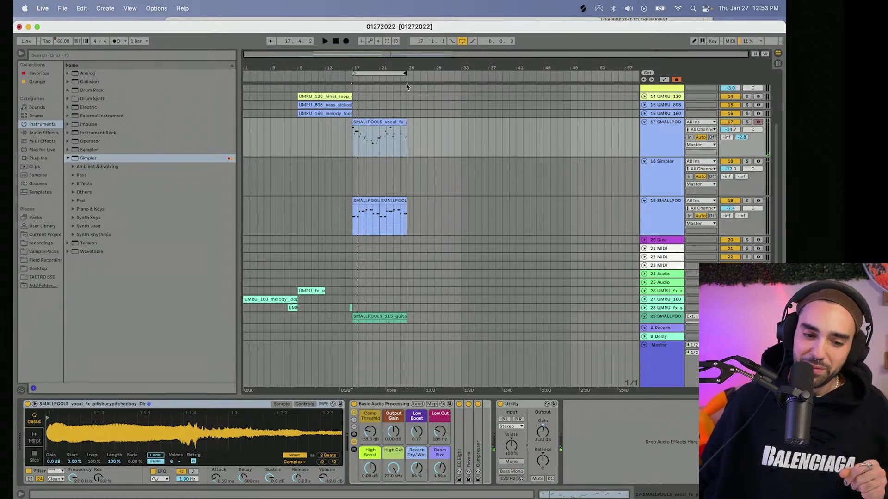
pyautogui.press('space')
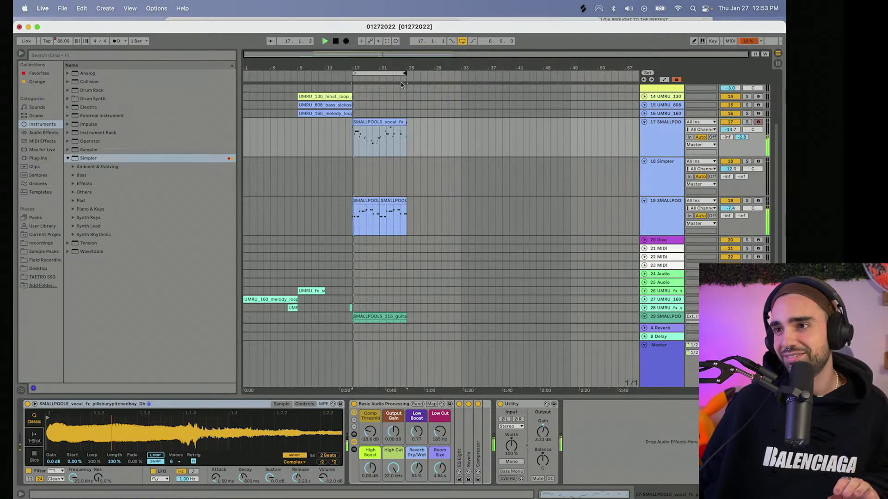
# - Fold track 17 and move the UMRU 808 bass and UMRU 160 melody tracks directly below the first Drum Rack track
pyautogui.scroll(2, 550, 169)
pyautogui.scroll(3, 550, 169)
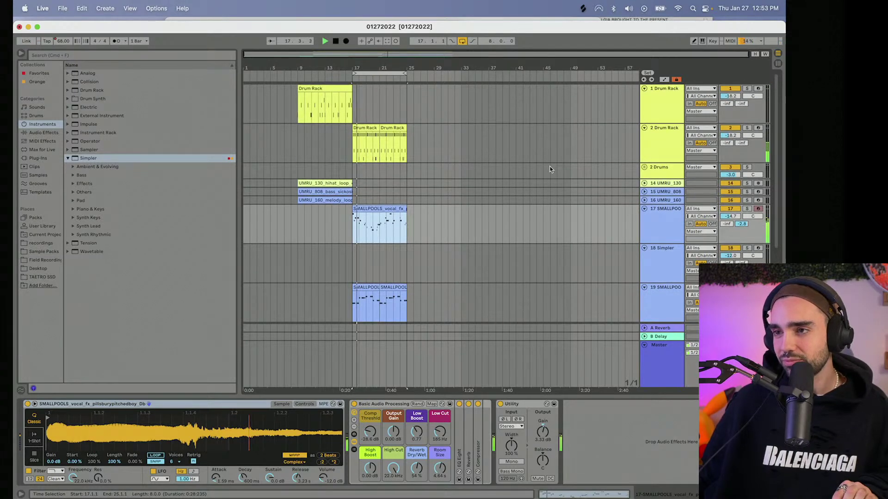
pyautogui.click(644, 209)
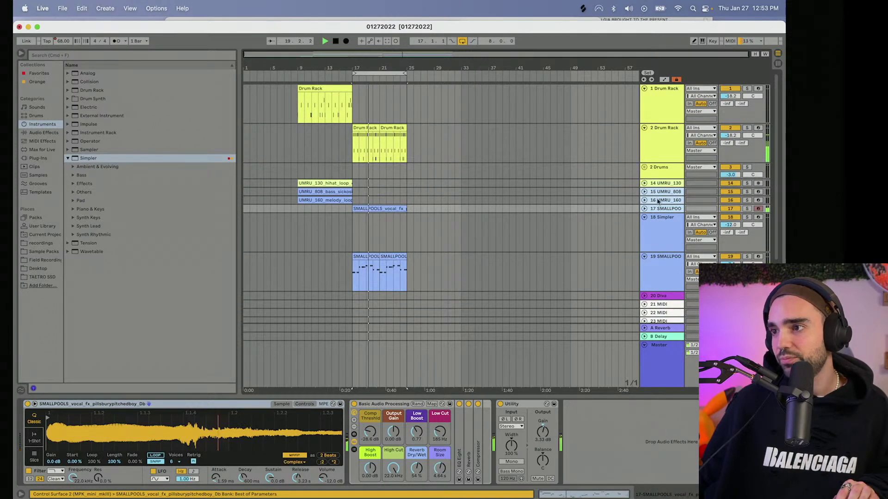
pyautogui.click(657, 192)
pyautogui.keyDown('shift'); pyautogui.click(658, 202); pyautogui.keyUp('shift')
pyautogui.moveTo(657, 192); pyautogui.dragTo(651, 123)
# - Select the three UMRU audio tracks 26 to 28 and move them below the UMRU 160 melody track near the first Drum Rack
pyautogui.scroll(-5, 660, 208)
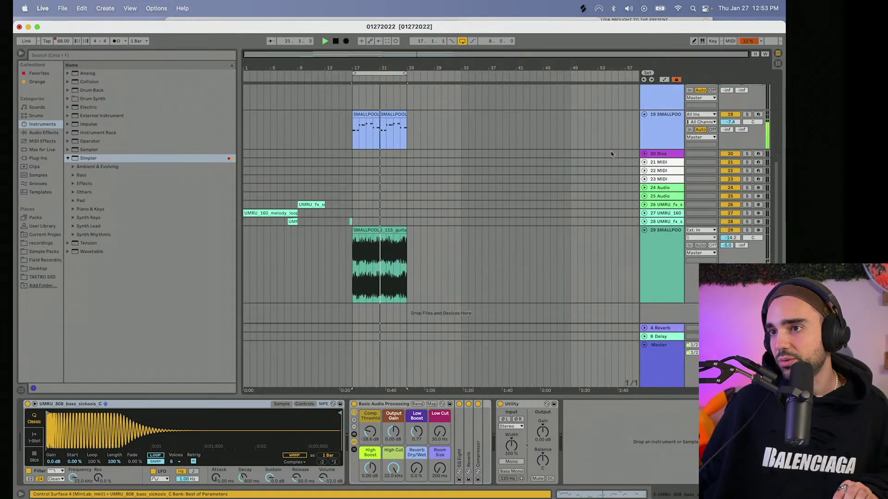
pyautogui.click(662, 213)
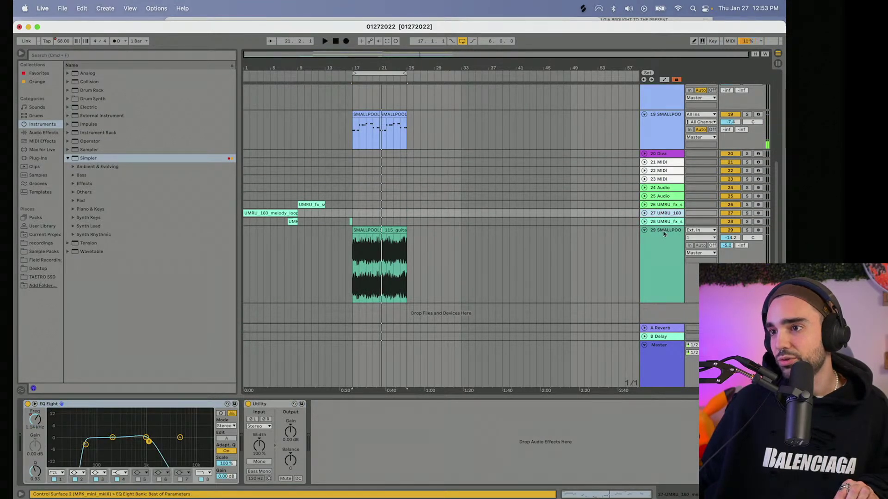
pyautogui.click(664, 240)
pyautogui.click(662, 223)
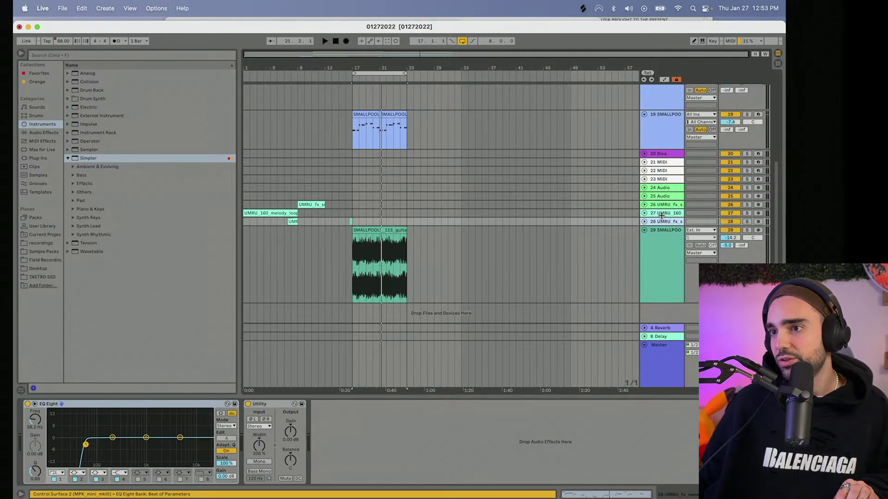
pyautogui.click(661, 213)
pyautogui.click(661, 206)
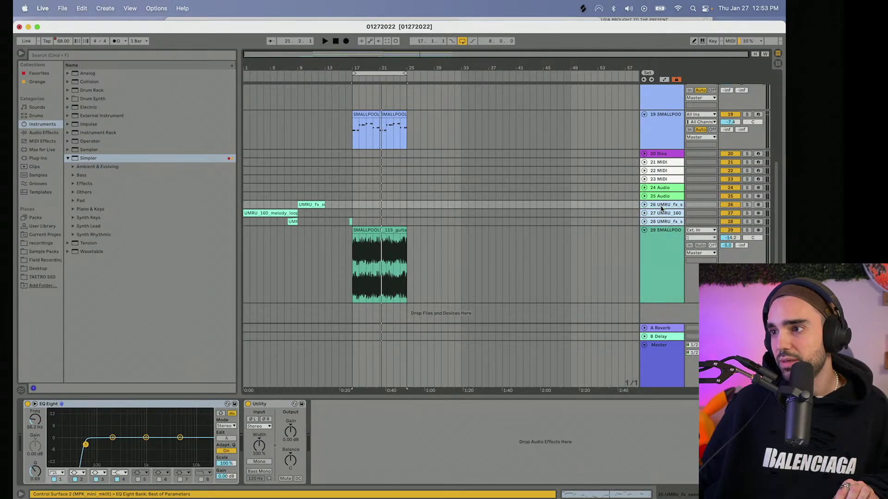
pyautogui.scroll(5, 642, 88)
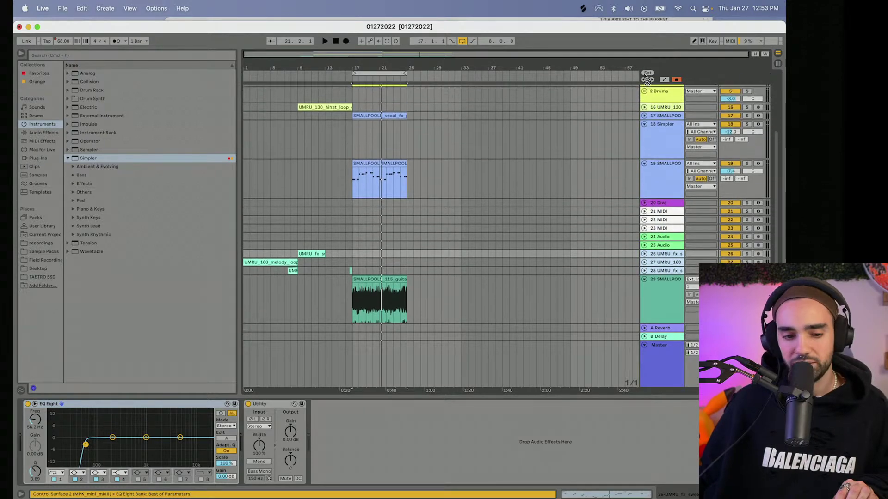
pyautogui.scroll(3, 654, 106)
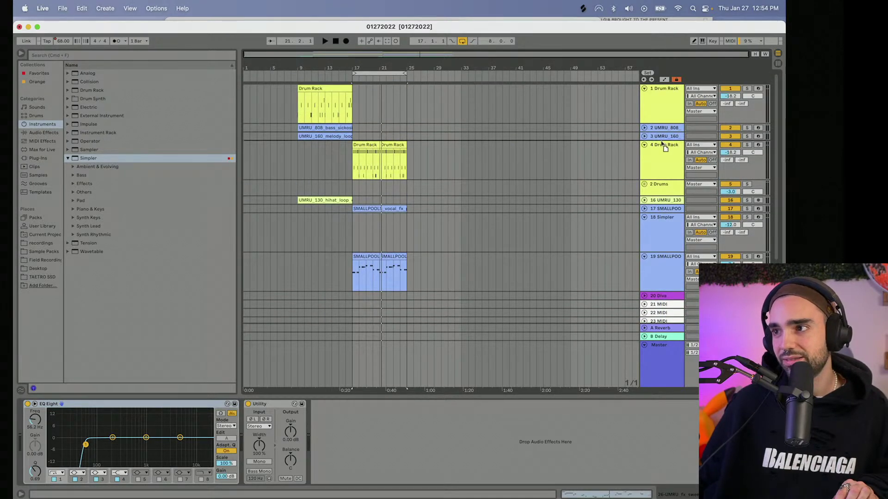
pyautogui.moveTo(662, 143); pyautogui.dragTo(662, 143)
pyautogui.scroll(2, 662, 142)
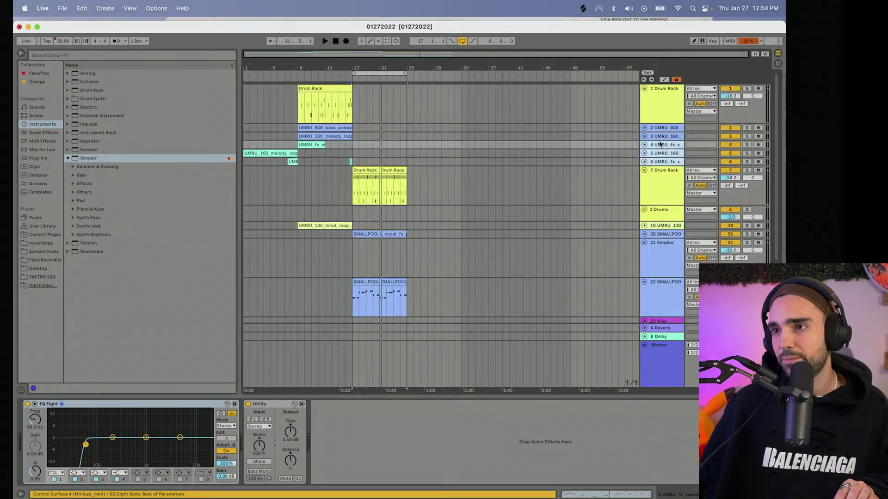
# - Group the first Drum Rack track with the five UMRU tracks directly below it
pyautogui.click(670, 100)
pyautogui.click(662, 160)
pyautogui.rightClick(662, 161)
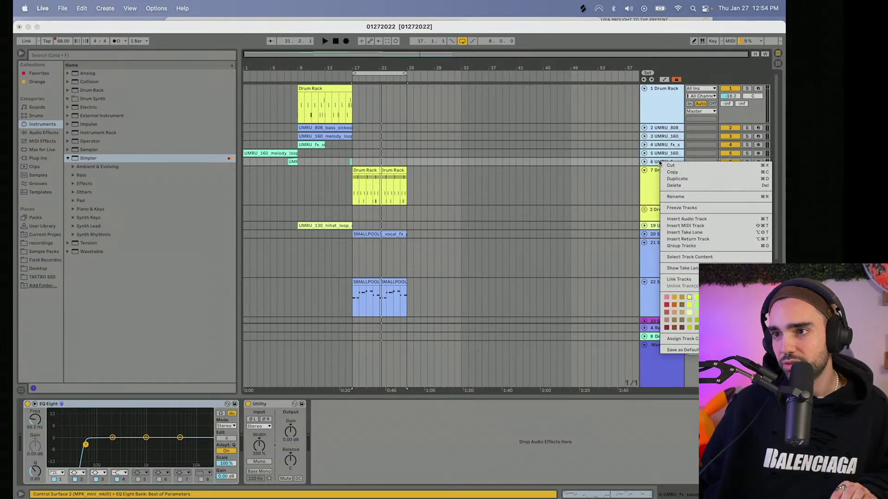
pyautogui.click(680, 246)
# - Rename the new track group "hyperpop" and fold it
pyautogui.press('super+r')
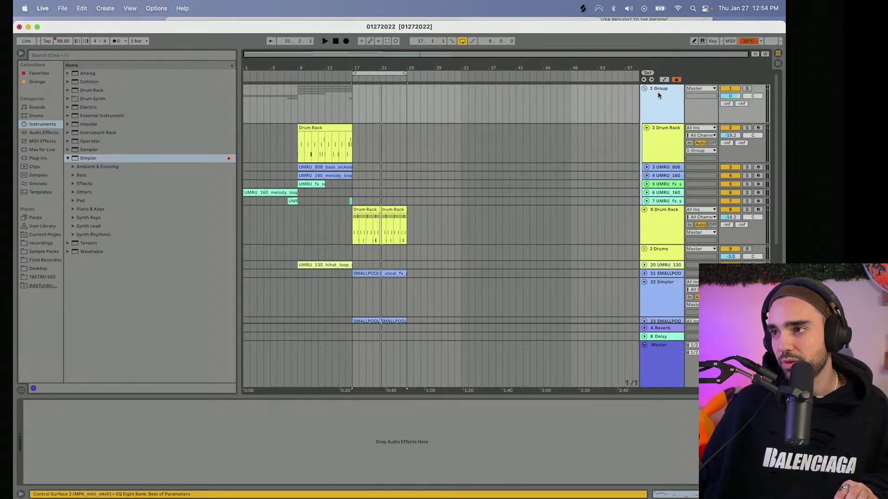
pyautogui.write('hyperpop')
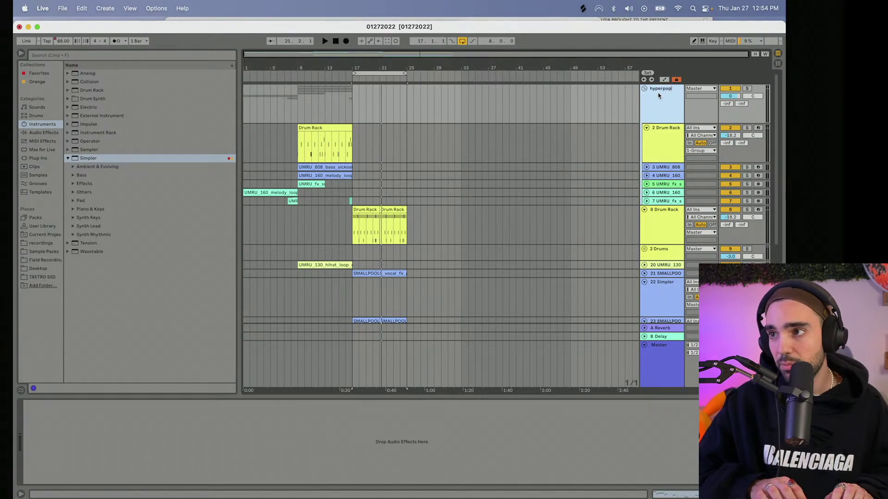
pyautogui.press('Return')
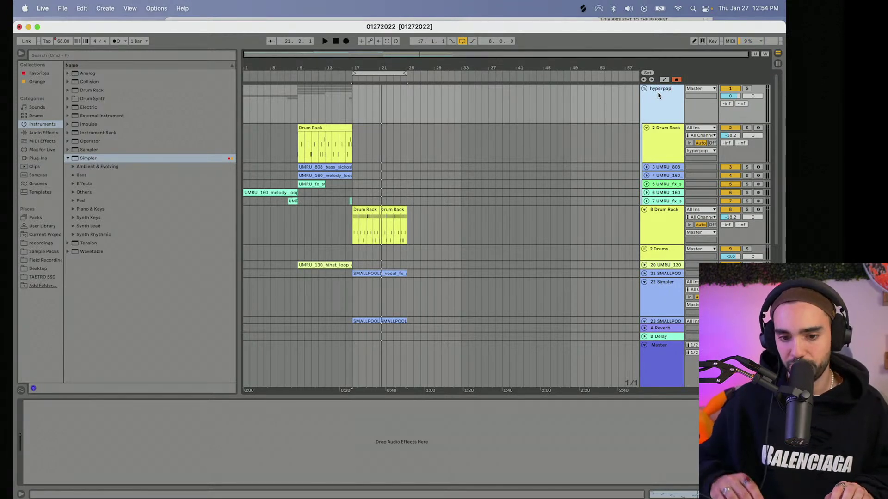
pyautogui.click(642, 90)
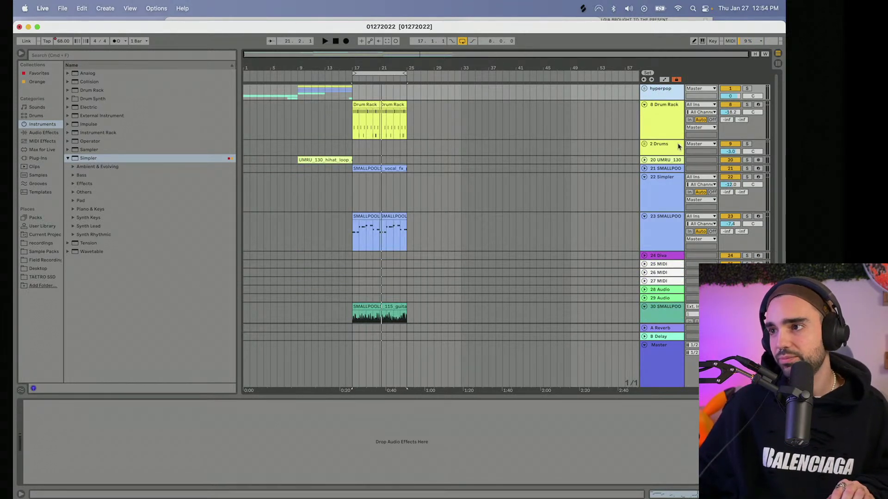
# - Move the UMRU 130 hi-hat loop track to the very top, above the hyperpop group
pyautogui.click(658, 122)
pyautogui.click(657, 161)
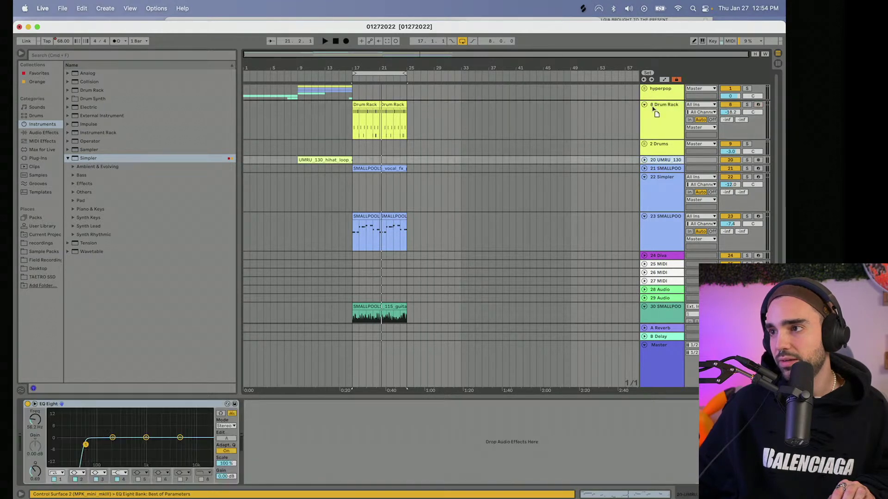
pyautogui.moveTo(657, 93); pyautogui.dragTo(657, 88)
# - Group the Smallpools Drum Rack track below hyperpop and name the new group "lofi"
pyautogui.rightClick(659, 134)
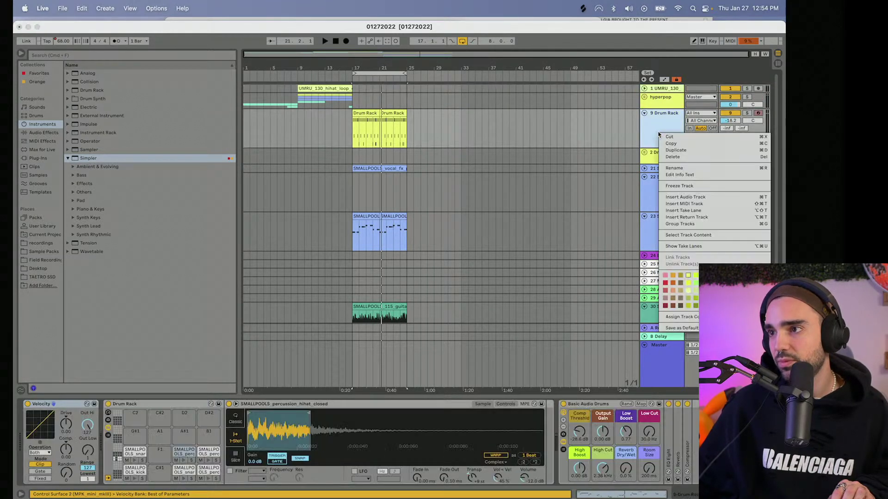
pyautogui.click(682, 225)
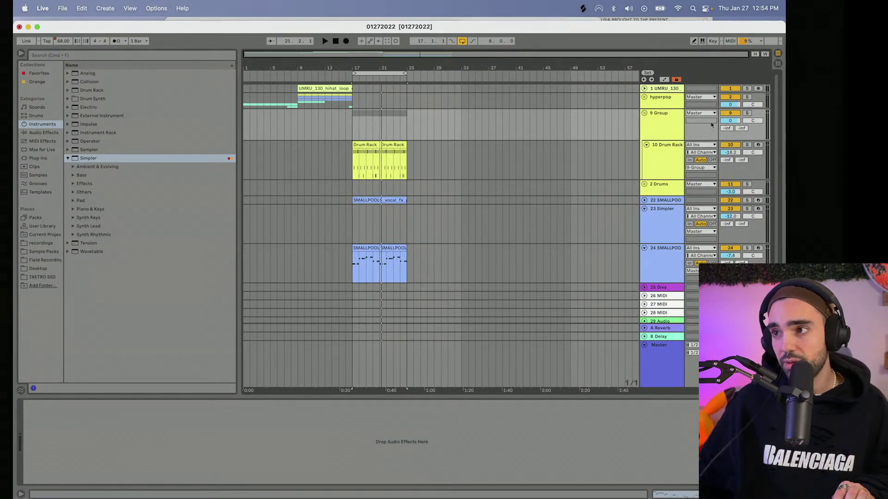
pyautogui.press('cmd+r')
pyautogui.write('lofi')
pyautogui.press('Return')
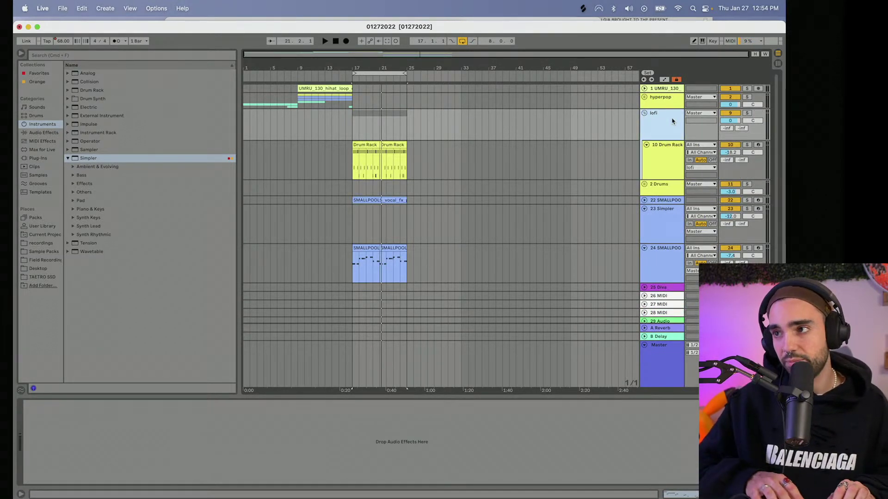
# - Move the UMRU 130 hi-hat track into the hyperpop group and the Smallpools vocal, bass and guitar tracks into the lofi group
pyautogui.moveTo(656, 189)
pyautogui.mouseDown()
pyautogui.moveTo(668, 111)
pyautogui.moveTo(667, 195)
pyautogui.mouseUp()
pyautogui.moveTo(665, 91); pyautogui.dragTo(660, 108)
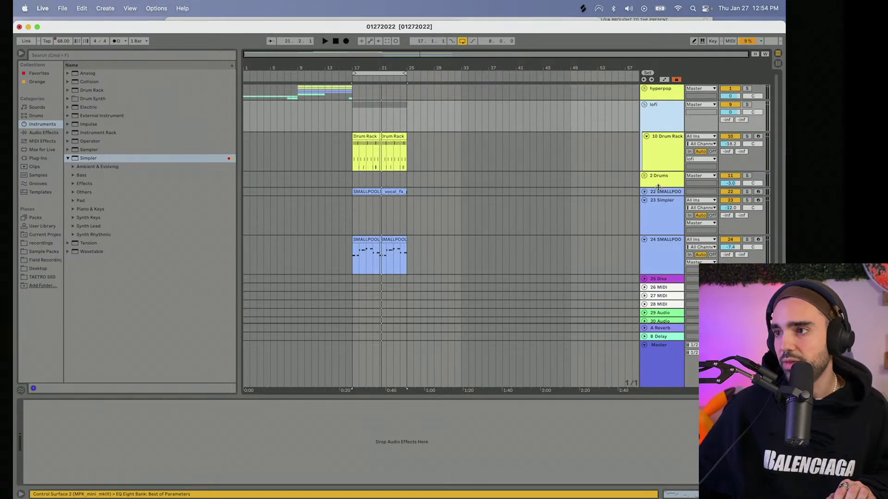
pyautogui.moveTo(663, 160)
pyautogui.mouseDown()
pyautogui.moveTo(659, 145)
pyautogui.moveTo(661, 167)
pyautogui.mouseUp()
pyautogui.moveTo(665, 226); pyautogui.dragTo(661, 179)
pyautogui.press('super+z')
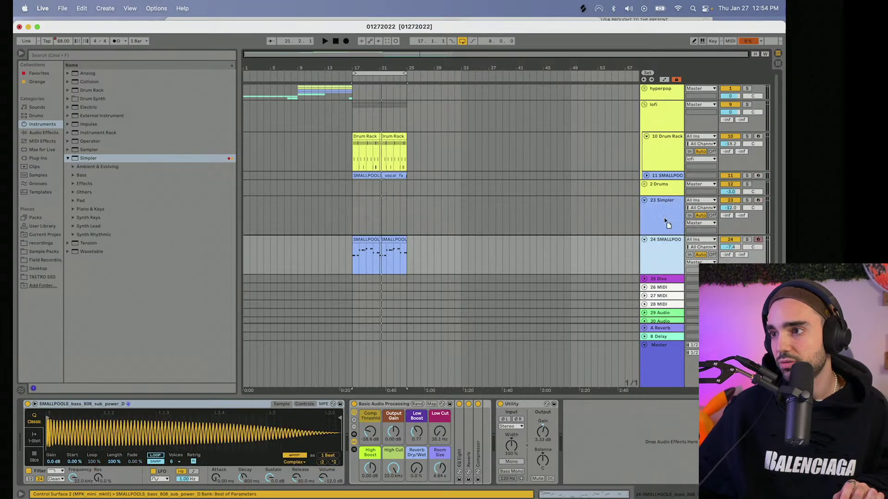
pyautogui.press('super+z')
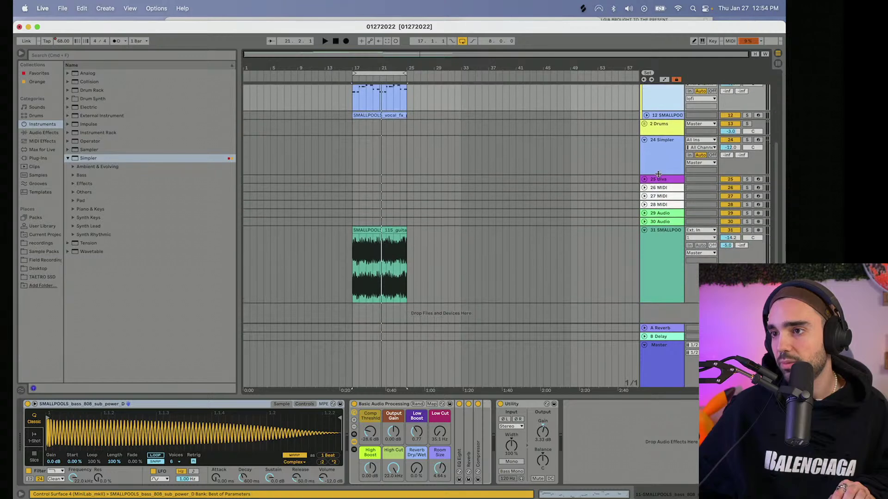
pyautogui.moveTo(661, 254); pyautogui.dragTo(655, 113)
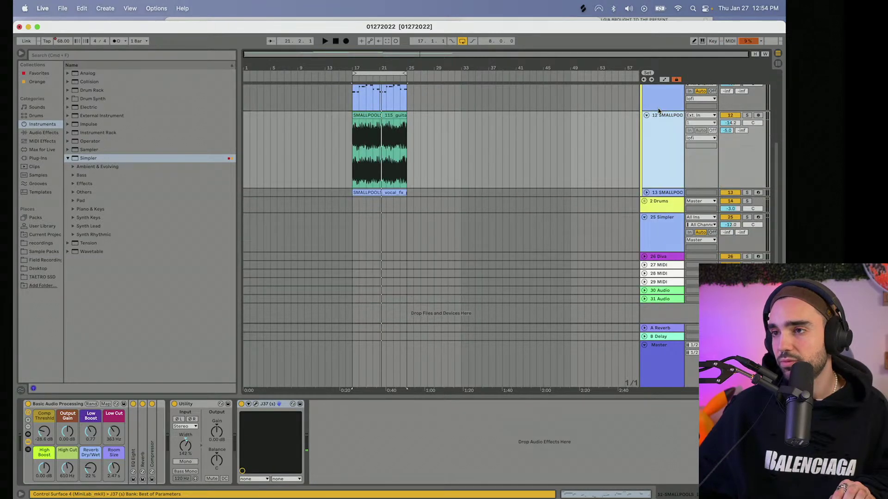
pyautogui.scroll(3, 656, 114)
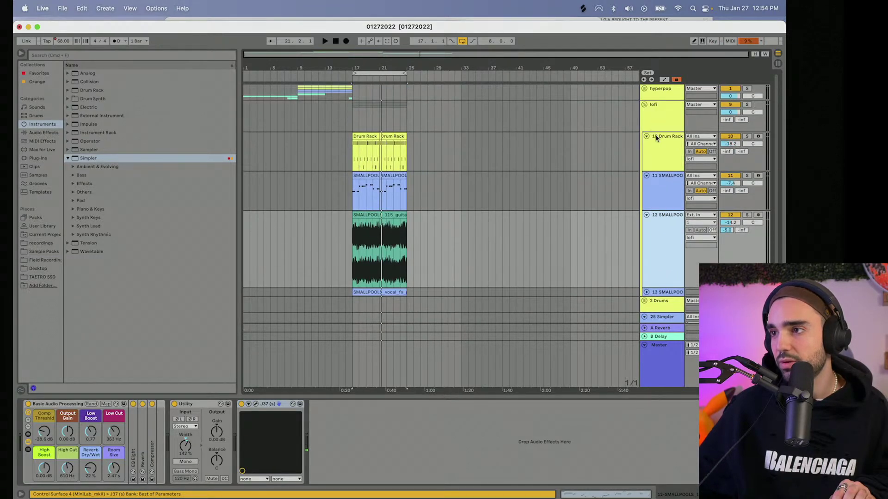
pyautogui.click(644, 105)
pyautogui.click(644, 106)
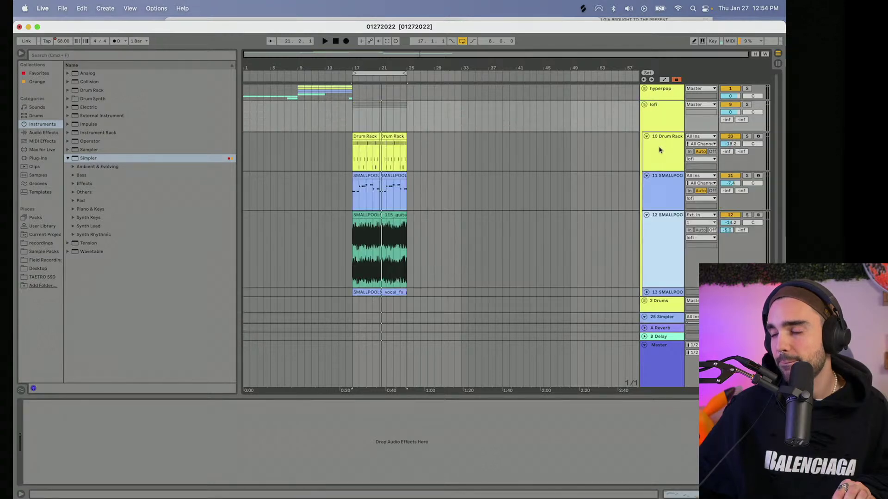
# - Duplicate the lofi Drum Rack track, move the copy out above the lofi group, and fold the group
pyautogui.click(659, 164)
pyautogui.press('super+d')
pyautogui.moveTo(657, 181); pyautogui.dragTo(661, 105)
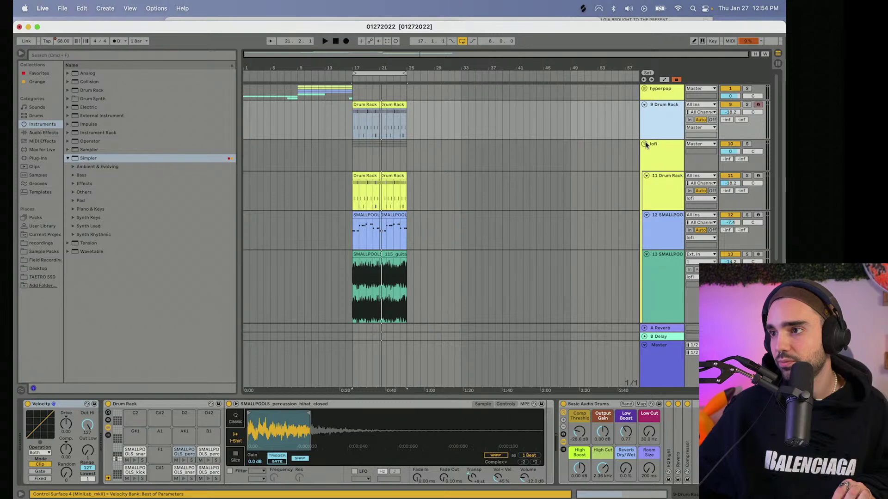
pyautogui.click(645, 144)
# - Delete both clips from the duplicated Drum Rack track and set the loop to 16 bars starting at bar 25
pyautogui.click(382, 103)
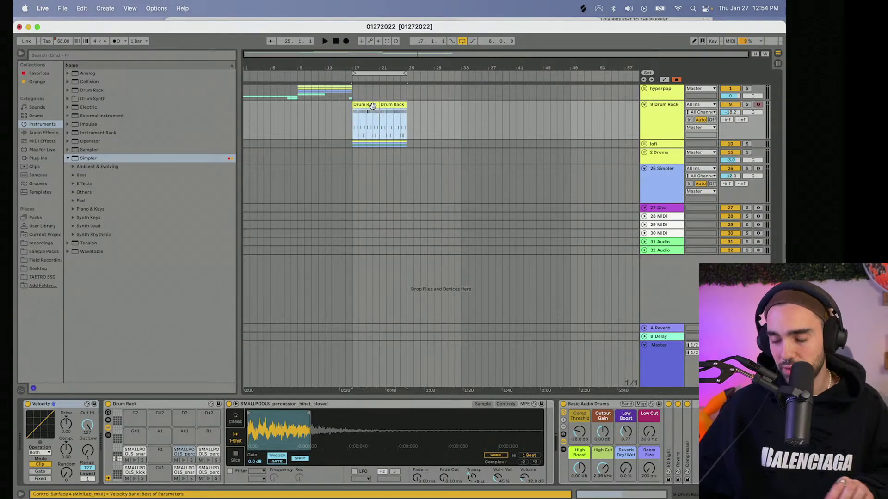
pyautogui.press('Delete')
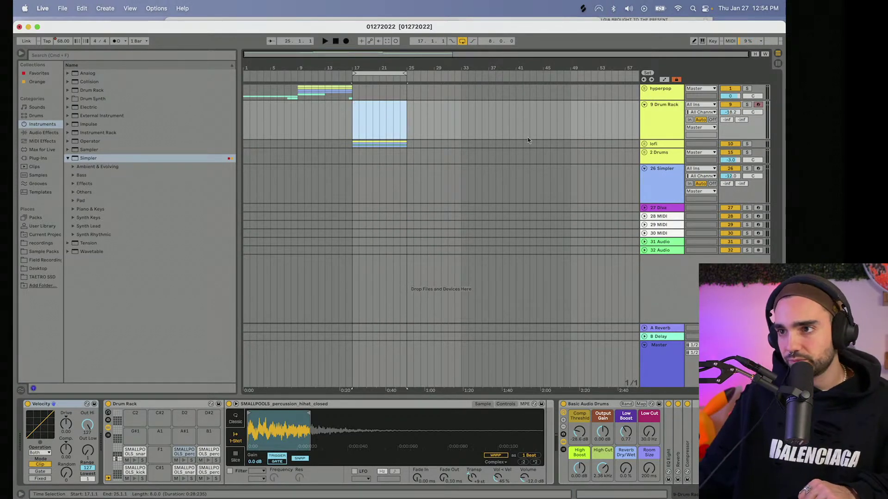
pyautogui.click(529, 115)
pyautogui.moveTo(385, 72); pyautogui.dragTo(440, 73)
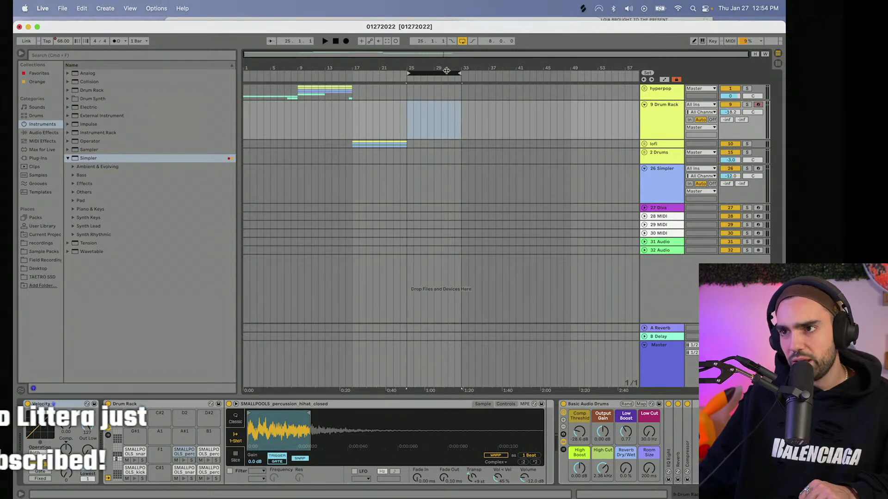
pyautogui.moveTo(459, 73); pyautogui.dragTo(507, 56)
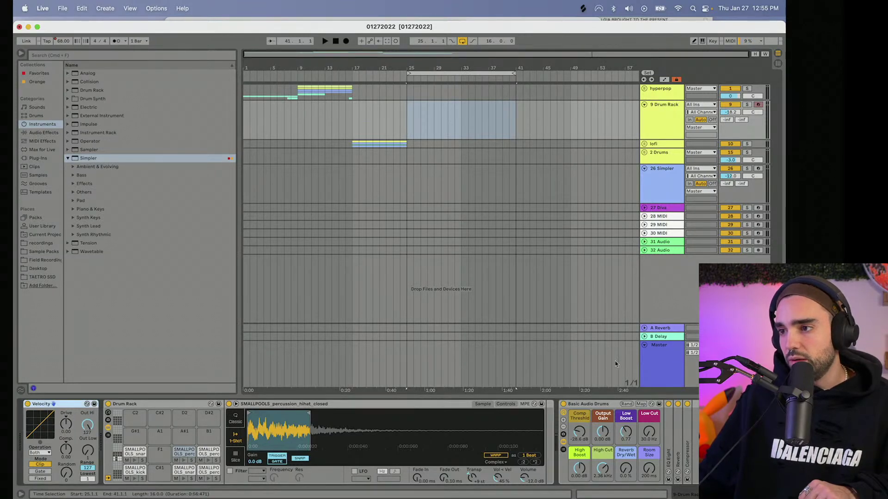
# - Move the folded lofi group above the duplicated Drum Rack track, directly below the hyperpop group
pyautogui.click(649, 182)
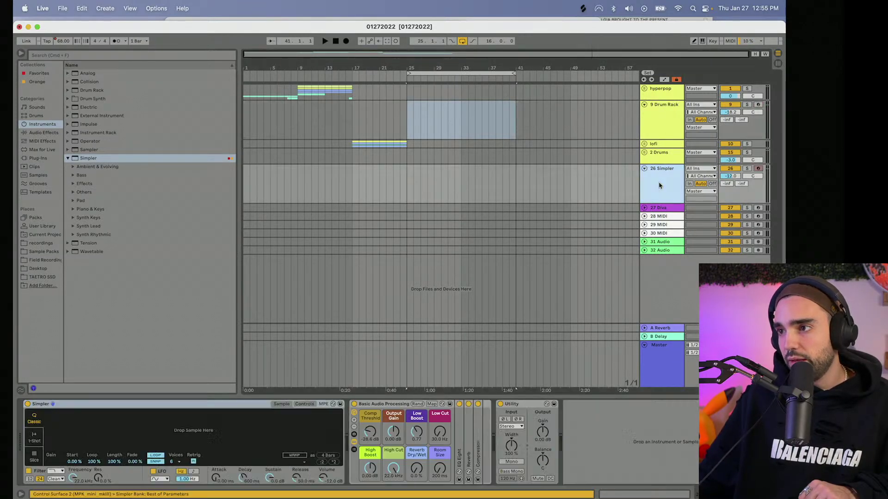
pyautogui.click(662, 146)
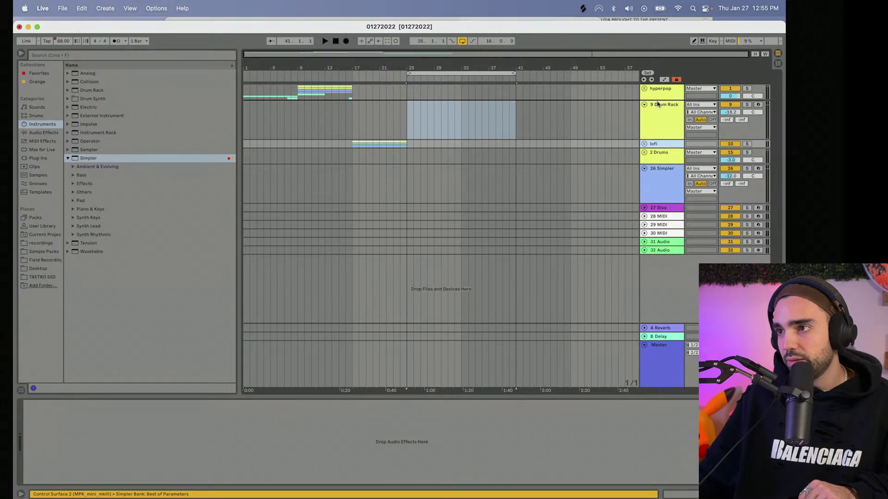
pyautogui.moveTo(658, 105); pyautogui.dragTo(659, 149)
# - Color the lofi group orange and the hyperpop group purple
pyautogui.rightClick(657, 106)
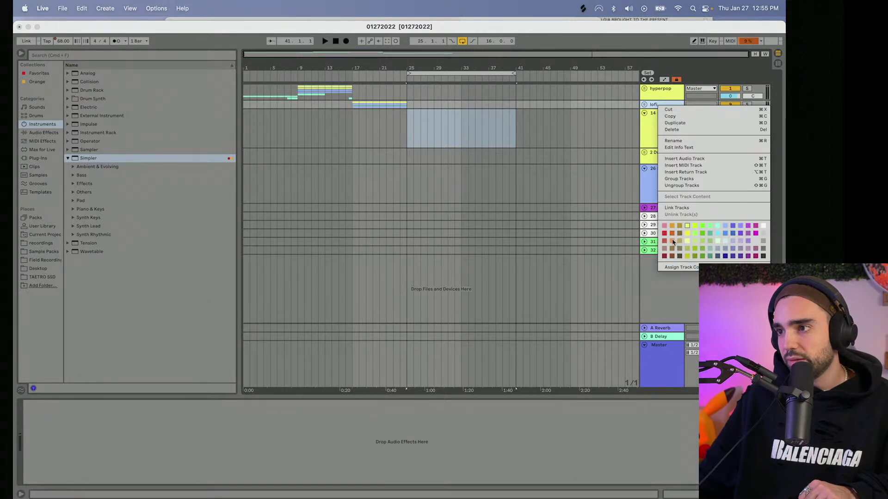
pyautogui.click(673, 242)
pyautogui.rightClick(665, 101)
pyautogui.click(758, 226)
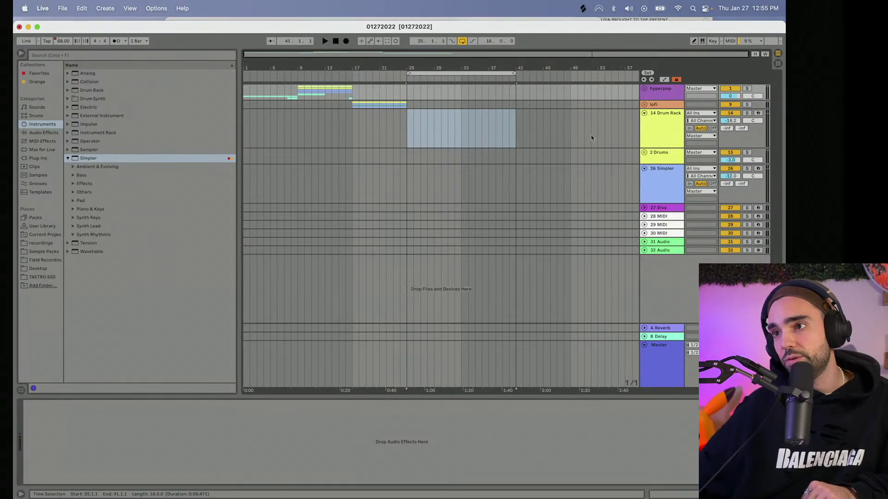
# - Move the Drums group above the duplicated Drum Rack track, directly below lofi, and duplicate the empty Simpler track
pyautogui.click(652, 130)
pyautogui.click(657, 158)
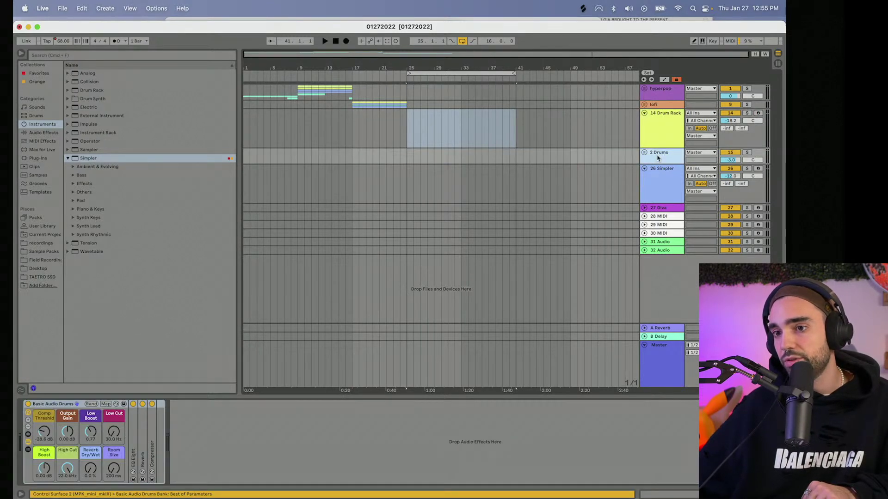
pyautogui.moveTo(651, 156); pyautogui.dragTo(660, 115)
pyautogui.click(661, 158)
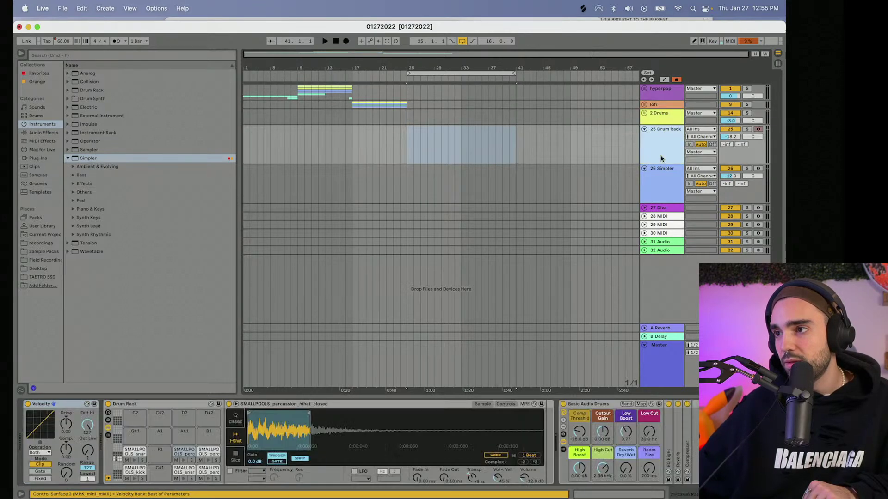
pyautogui.click(662, 193)
pyautogui.press('super+d')
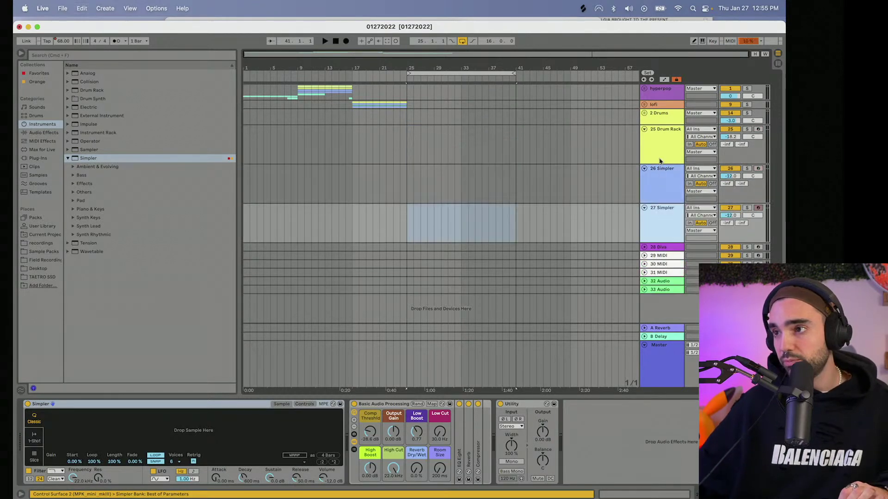
# - Set the duplicated Drum Rack track's High Cut to 22.0 kHz and delete all six Smallpools samples from its pads
pyautogui.click(649, 161)
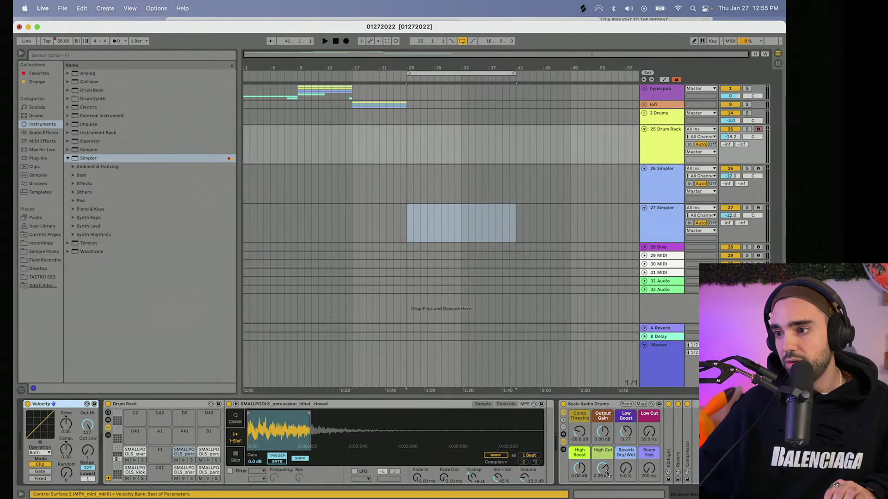
pyautogui.moveTo(604, 470); pyautogui.dragTo(604, 435)
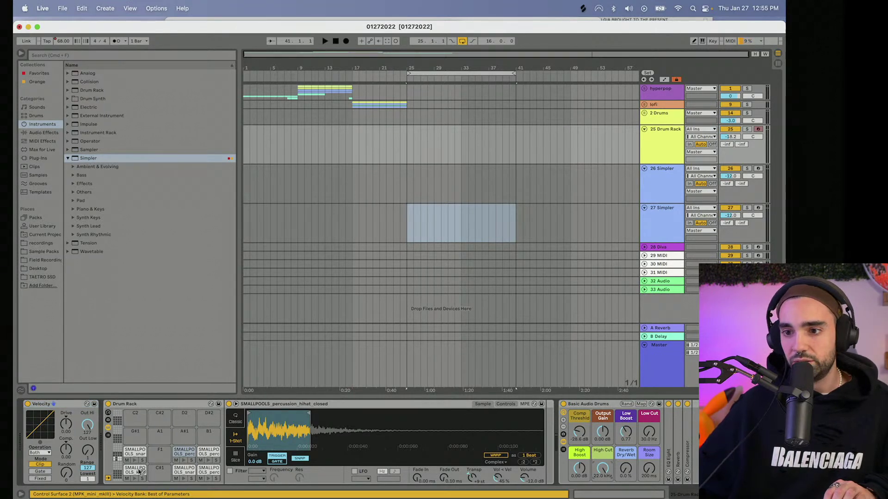
pyautogui.click(139, 472)
pyautogui.press('Delete')
pyautogui.click(180, 471)
pyautogui.press('Delete')
pyautogui.click(202, 471)
pyautogui.press('Delete')
pyautogui.click(209, 452)
pyautogui.press('Delete')
pyautogui.click(184, 452)
pyautogui.press('Delete')
pyautogui.click(135, 453)
pyautogui.press('Delete')
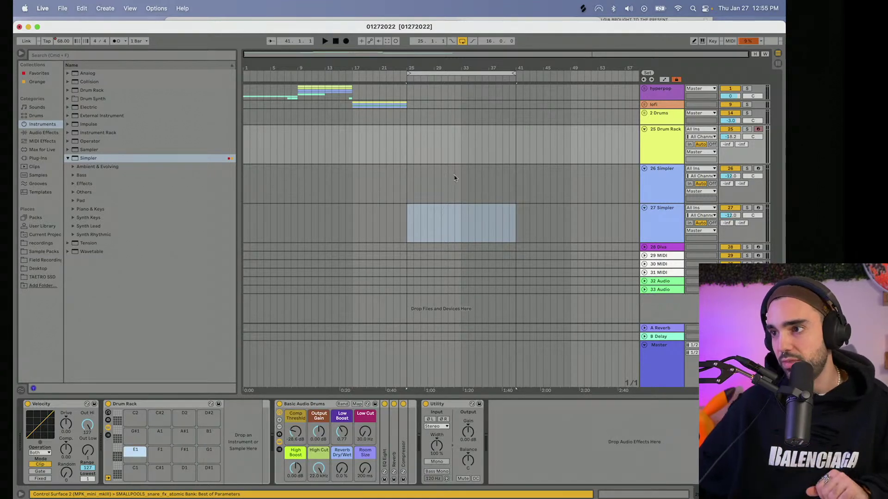
# - Duplicate the last empty audio track three times
pyautogui.click(659, 291)
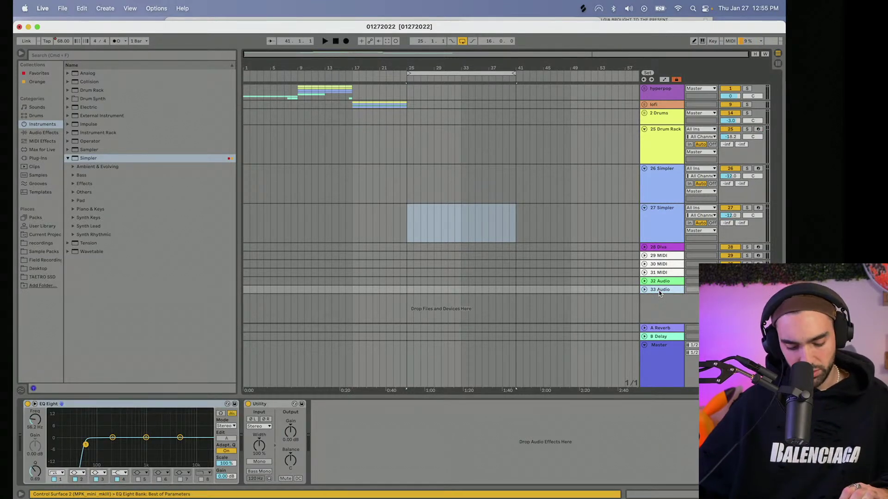
pyautogui.press('super+d')
pyautogui.press('super+d')
pyautogui.press('super+d')
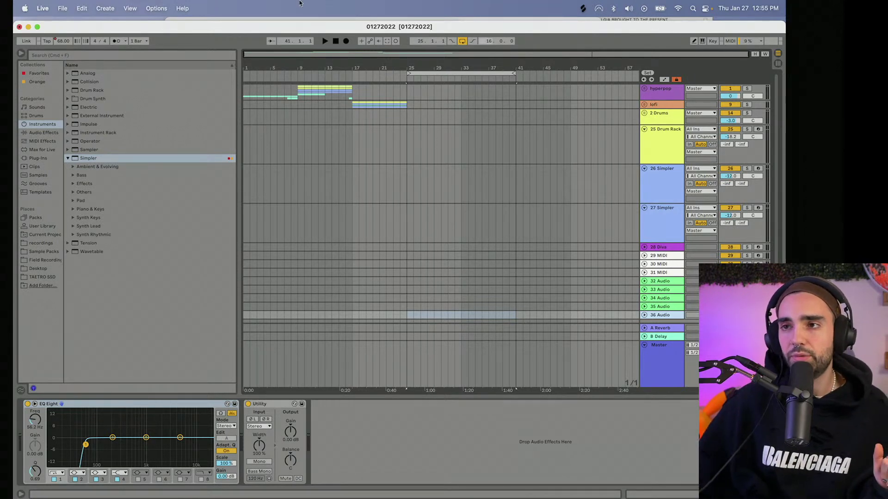
# - Switch to Chrome and open the TORI LETZLER: Cinematic Vocals Sample Pack from the Recently Released Packs spreadsheet
pyautogui.press('super+Tab')
pyautogui.click(263, 28)
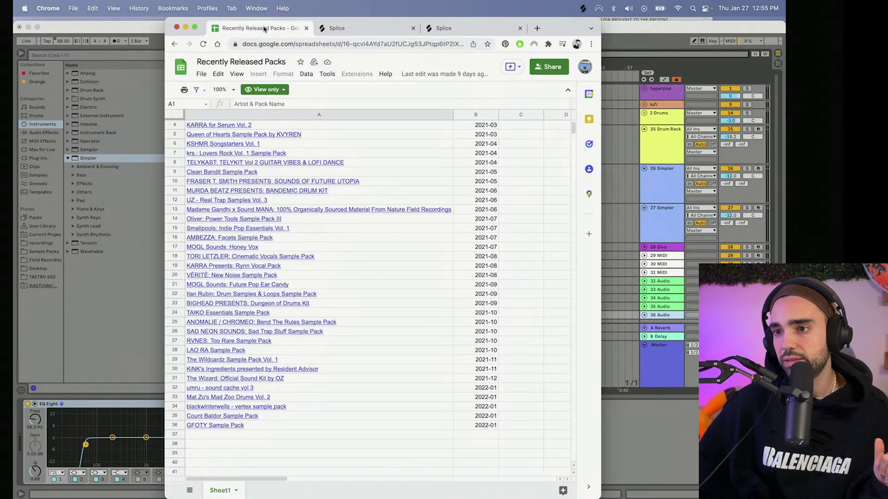
pyautogui.moveTo(267, 305)
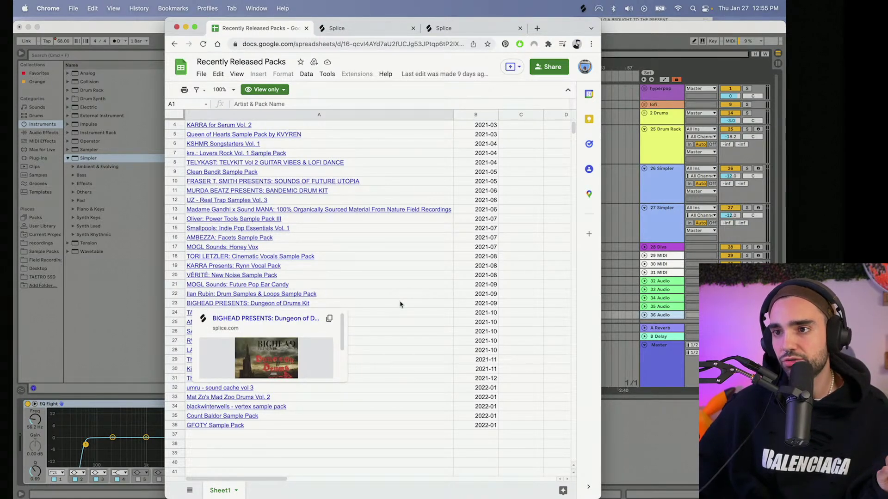
pyautogui.moveTo(227, 193)
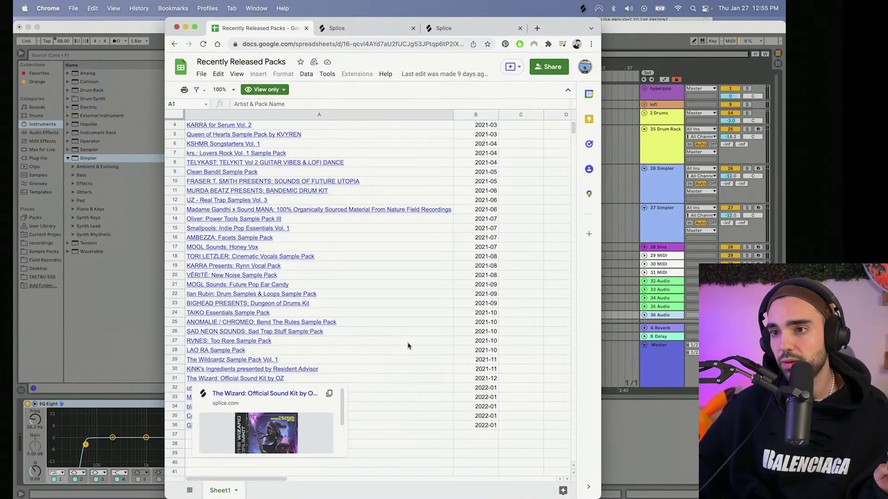
pyautogui.moveTo(298, 257)
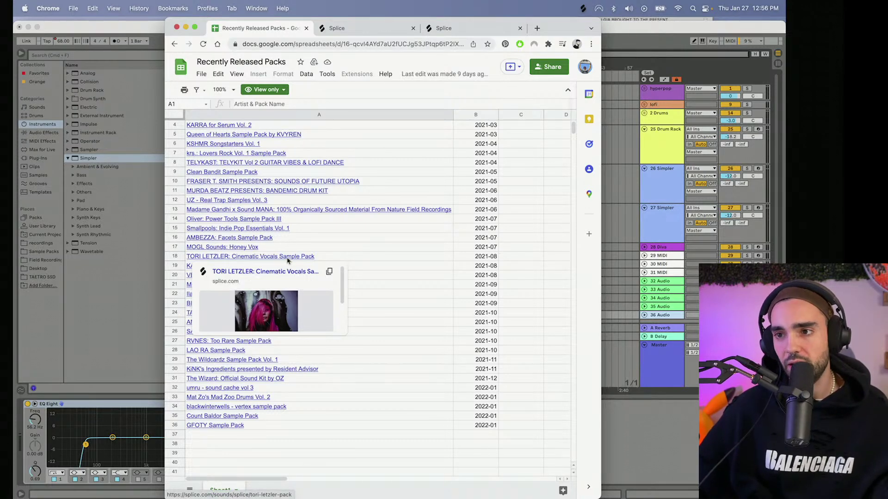
pyautogui.click(283, 273)
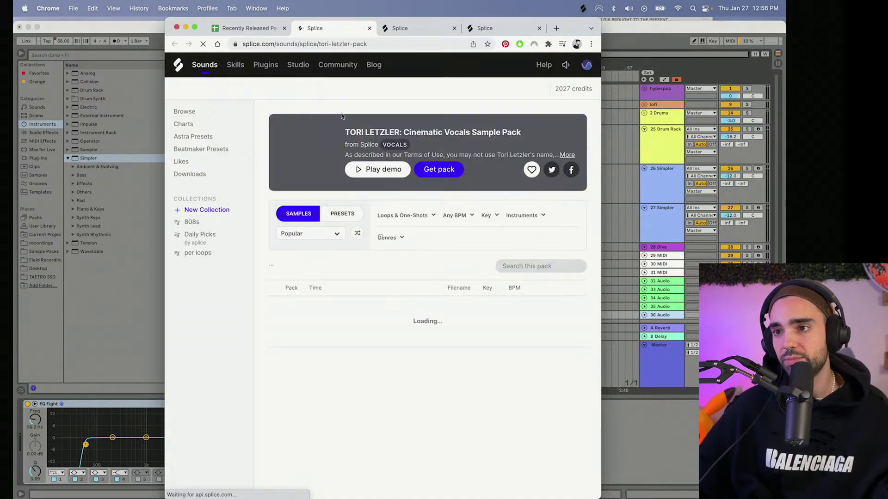
# - Copy the pack title "TORI LETZLER: Cinematic Vocals Sample Pack" from its Splice page
pyautogui.moveTo(344, 133); pyautogui.dragTo(522, 133)
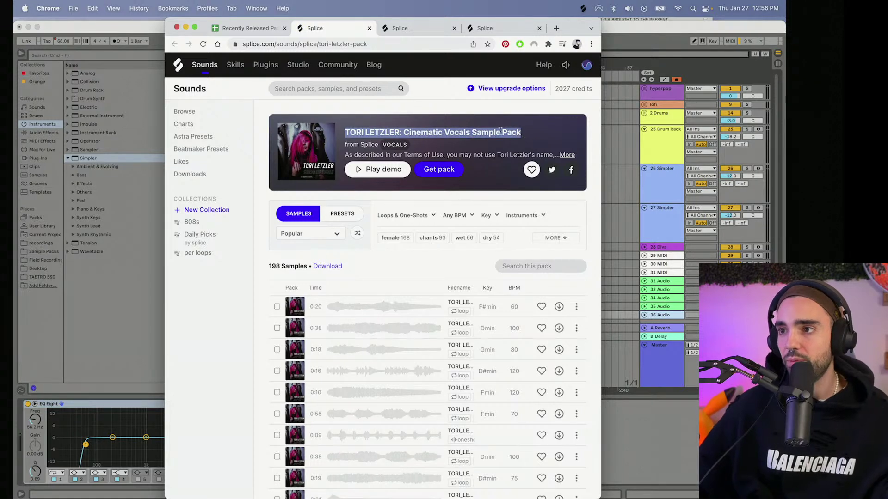
pyautogui.rightClick(501, 132)
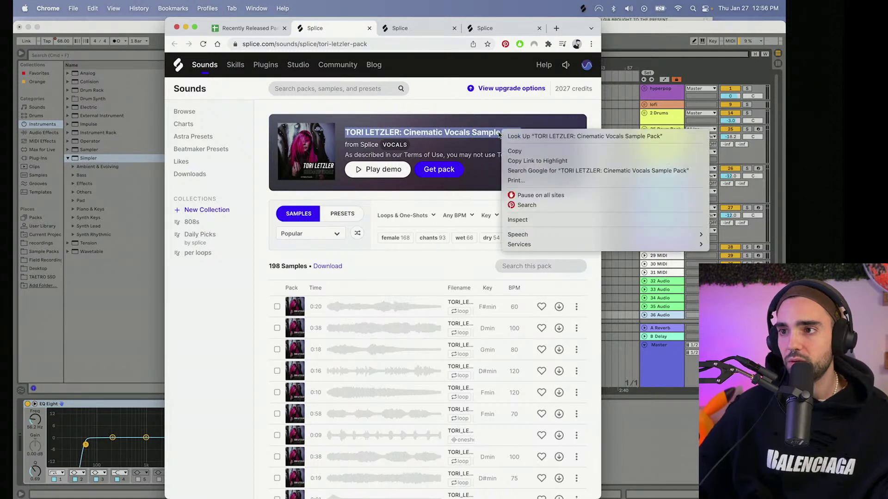
pyautogui.click(517, 152)
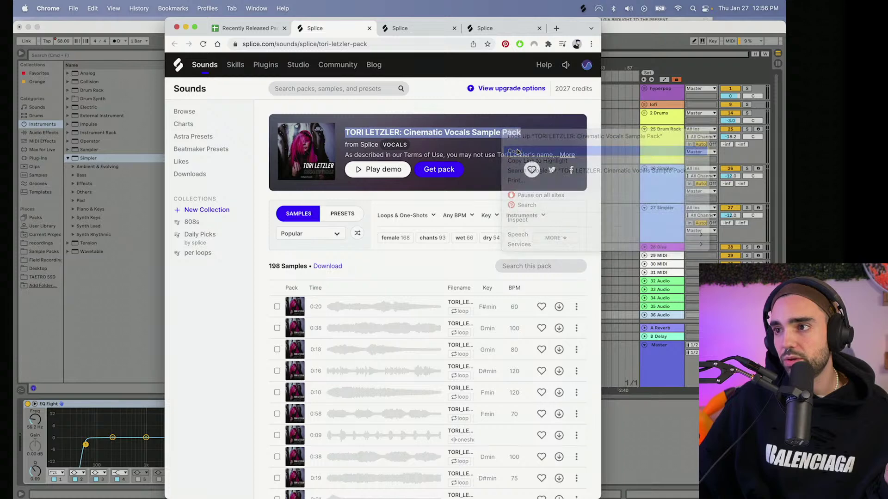
# - Switch to the Splice desktop app and search for "TORI LETZLER: Cinematic Vocals Sample Pack"
pyautogui.click(617, 30)
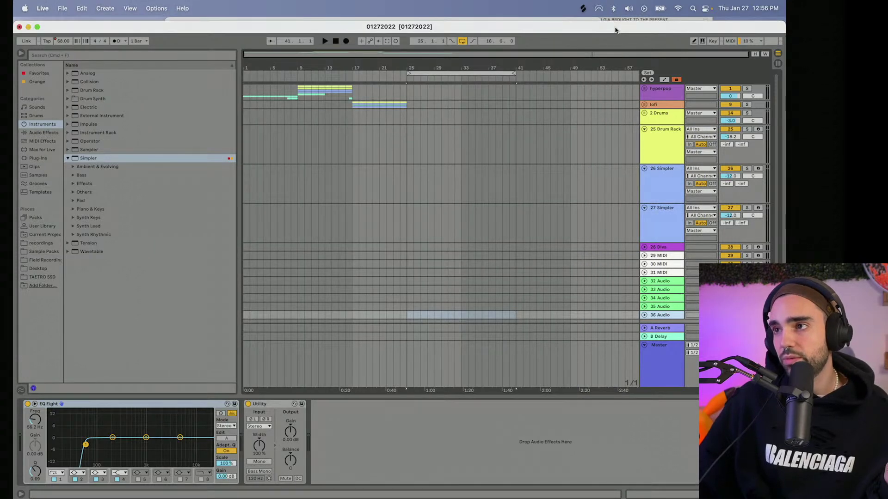
pyautogui.press('super+Tab')
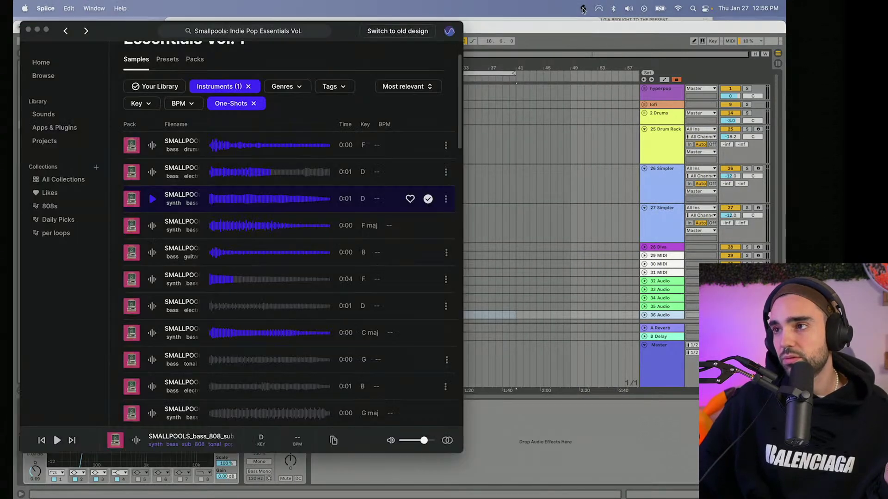
pyautogui.doubleClick(292, 34)
pyautogui.tripleClick(292, 33)
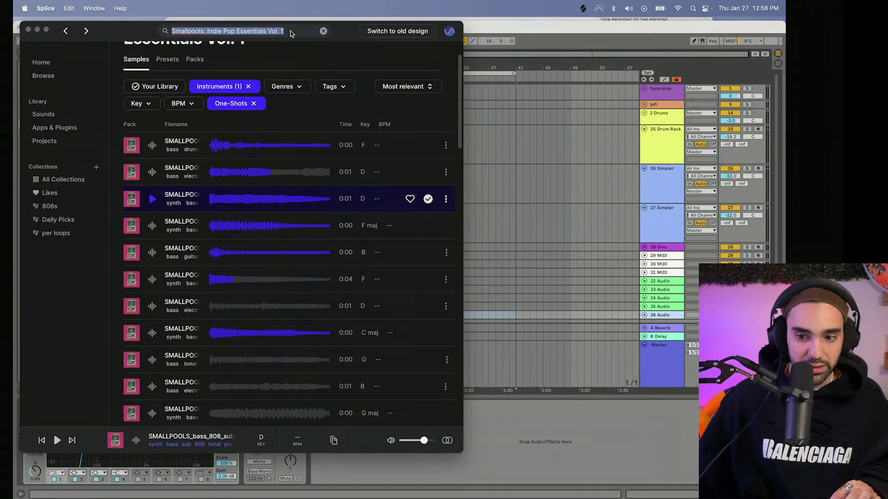
pyautogui.press('super+v')
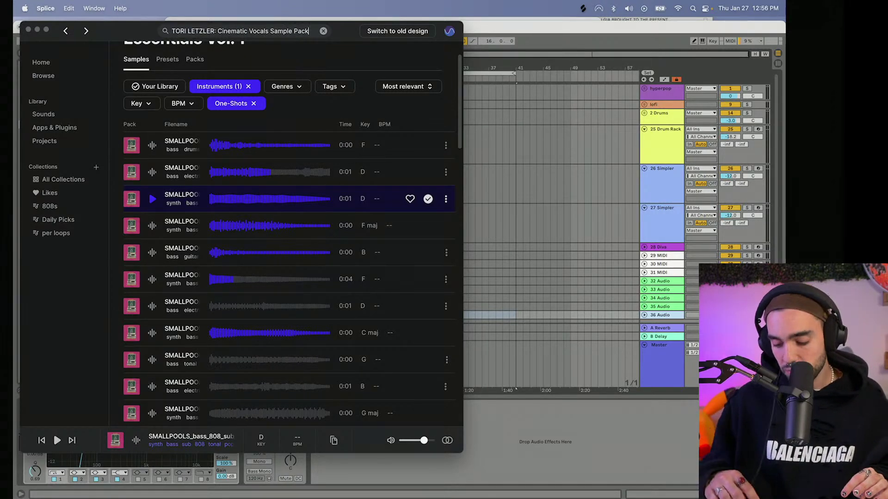
pyautogui.press('Return')
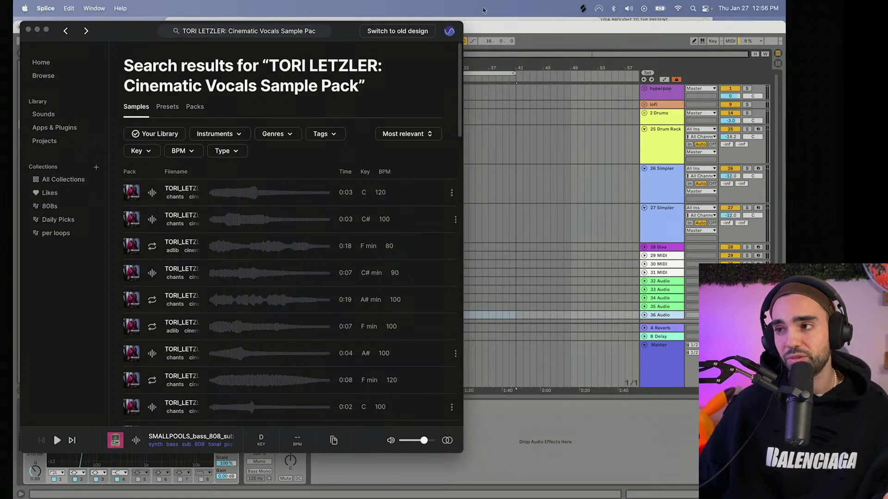
# - Switch to Ableton Live and automate the Master's song tempo to jump to 130 BPM at bar 25
pyautogui.click(657, 144)
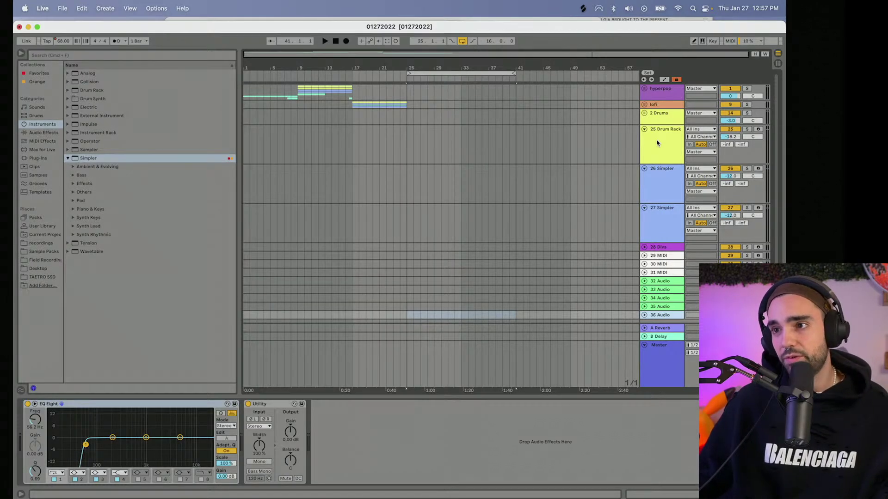
pyautogui.moveTo(504, 70); pyautogui.dragTo(505, 84)
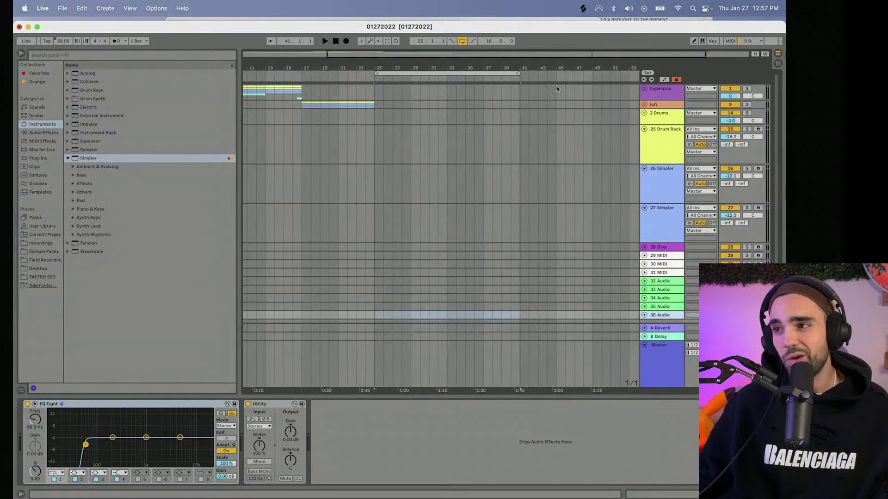
pyautogui.click(667, 193)
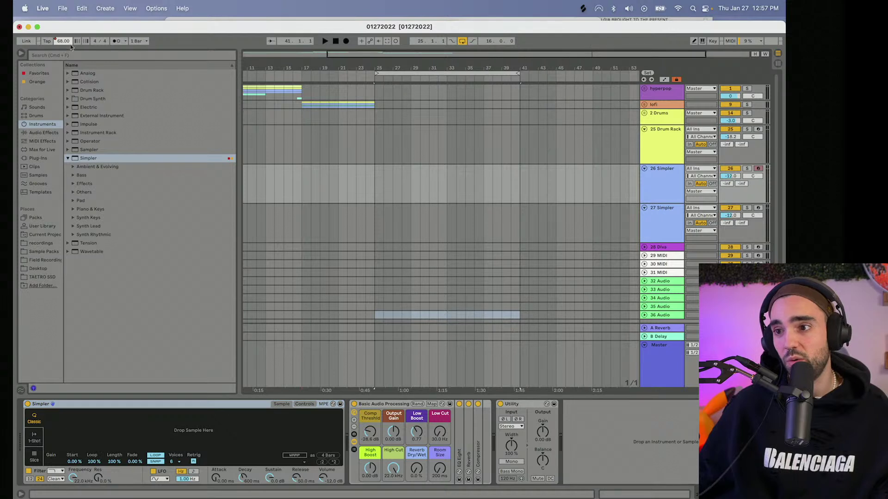
pyautogui.scroll(-2, 495, 377)
pyautogui.press('a')
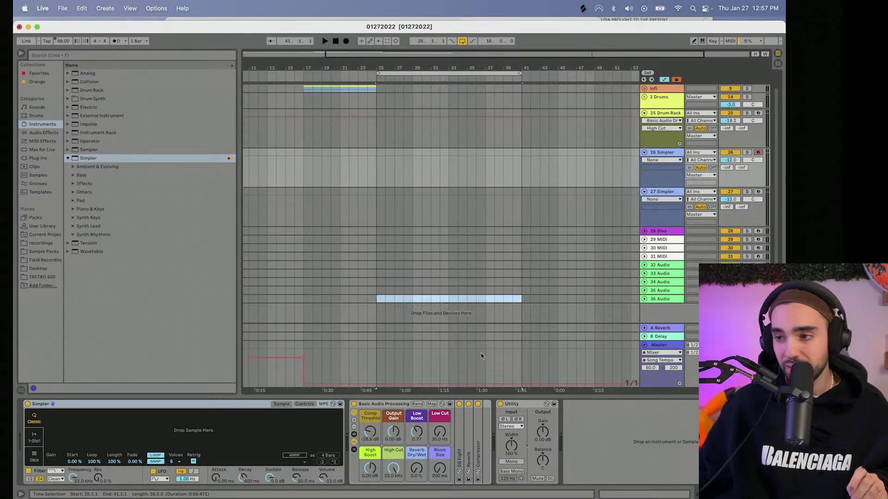
pyautogui.click(373, 385)
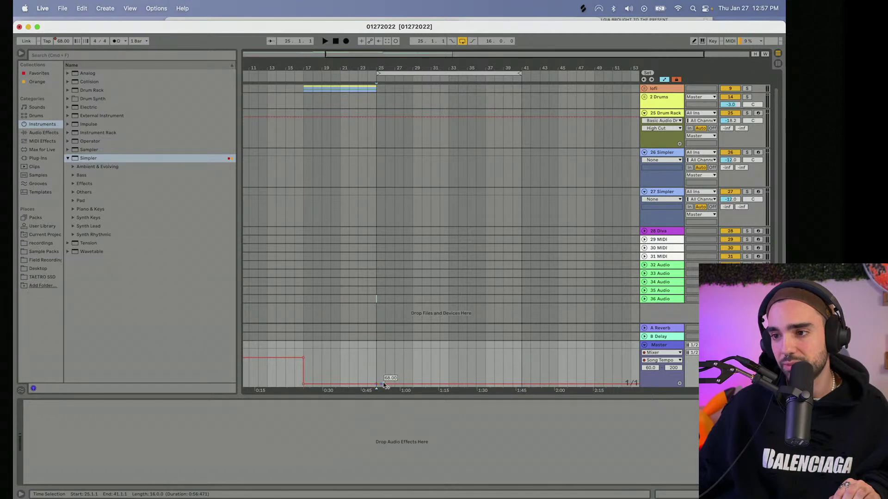
pyautogui.moveTo(376, 384); pyautogui.dragTo(376, 368)
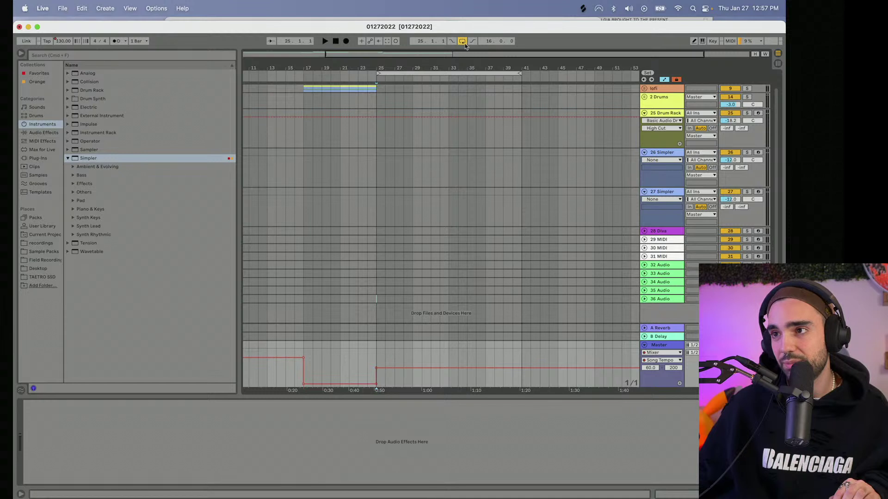
pyautogui.press('a')
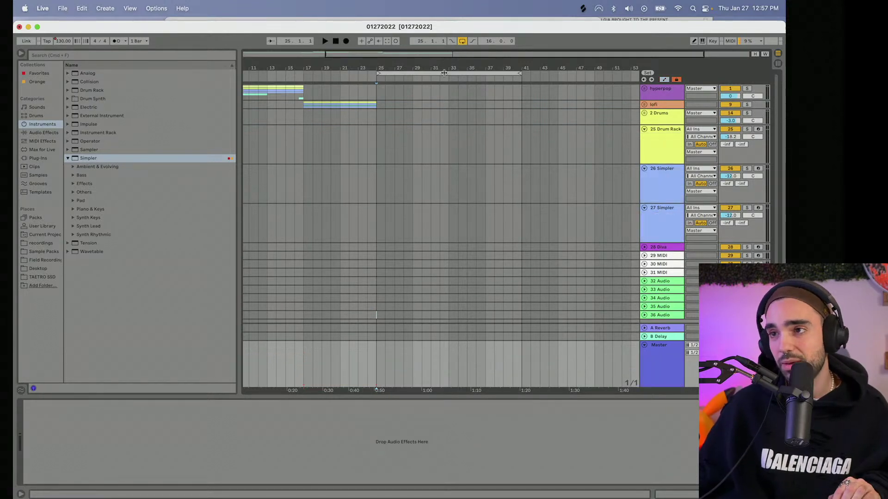
# - Play the loop region from bar 25 with the metronome on to check the tempo, and turn the metronome off
pyautogui.click(444, 72)
pyautogui.click(117, 41)
pyautogui.press('space')
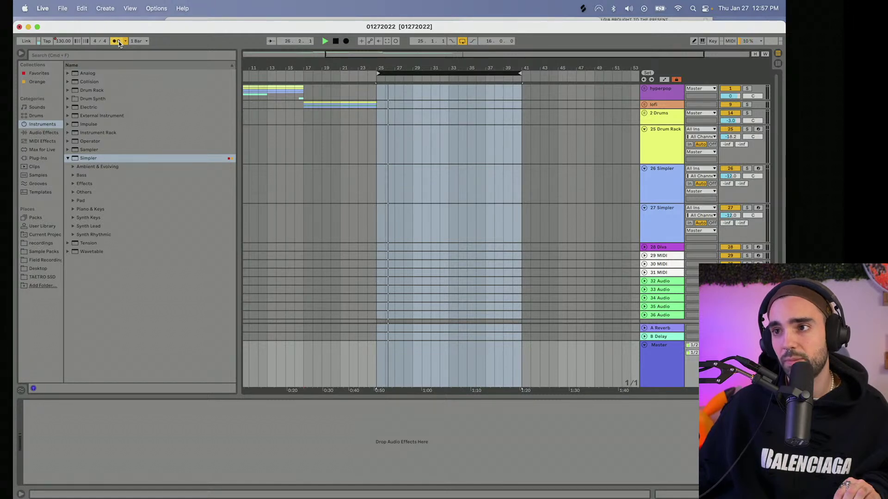
pyautogui.press('space')
pyautogui.click(117, 42)
# - Switch to the Splice app and audition the vocal one-shots and loops in the TORI LETZLER search results
pyautogui.click(228, 20)
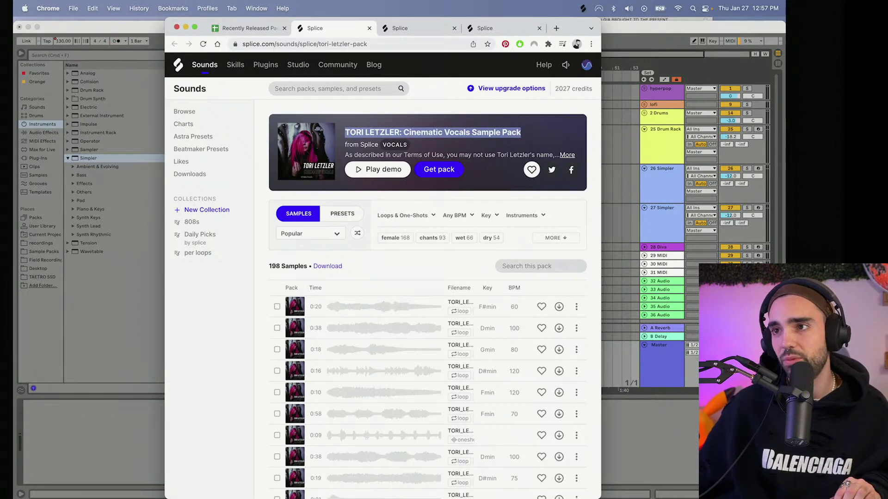
pyautogui.click(584, 9)
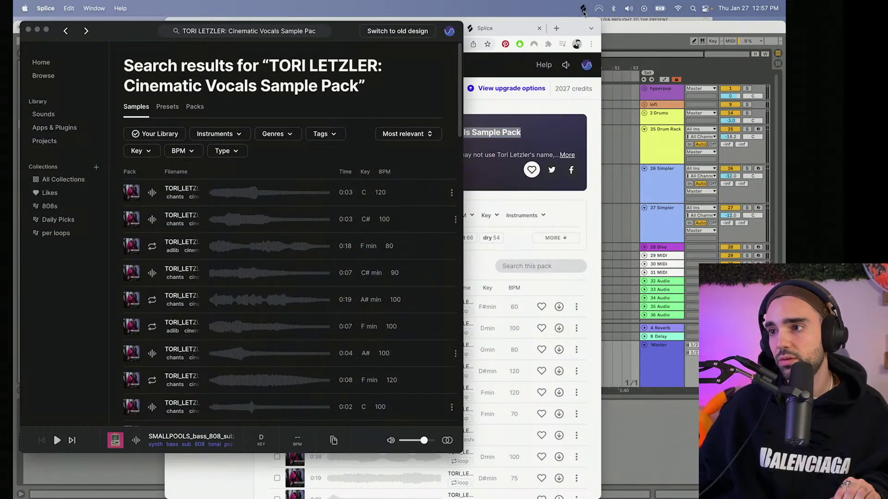
pyautogui.click(628, 37)
pyautogui.click(584, 9)
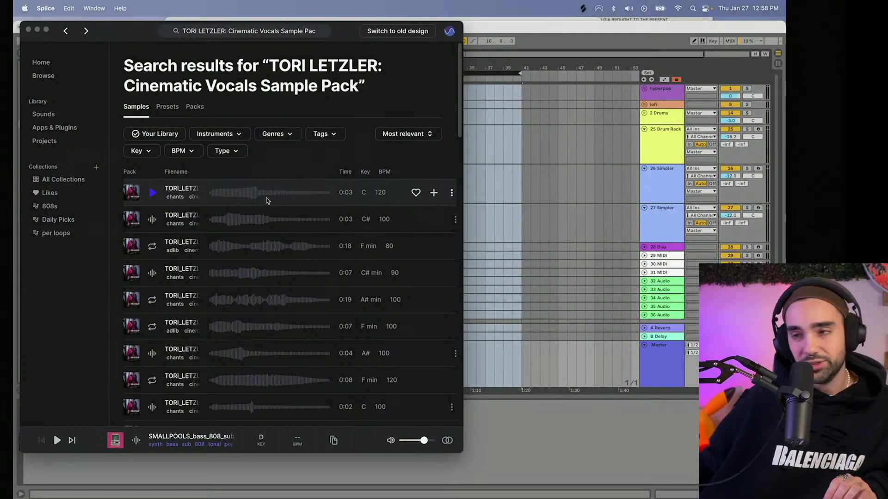
pyautogui.click(155, 198)
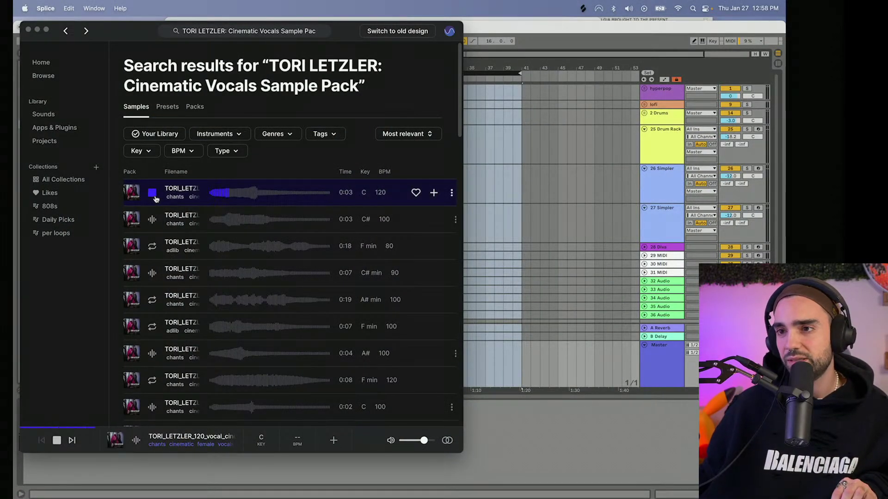
pyautogui.click(155, 198)
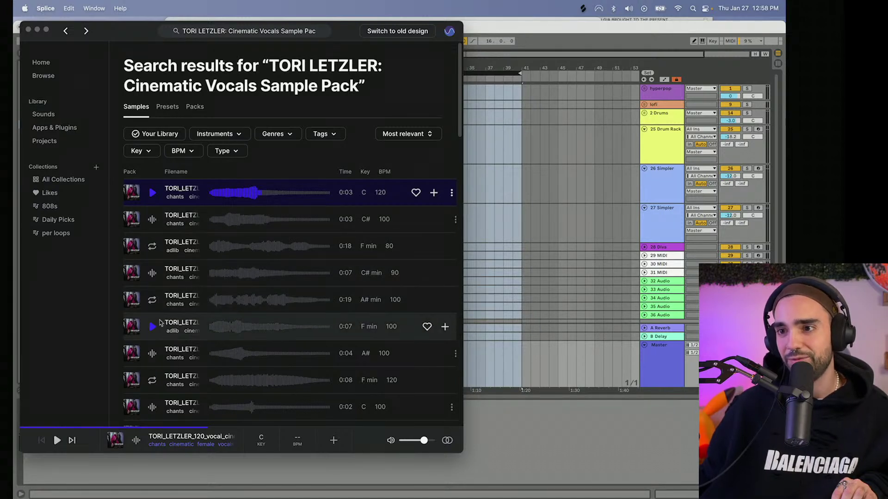
pyautogui.click(153, 381)
pyautogui.scroll(-2, 152, 352)
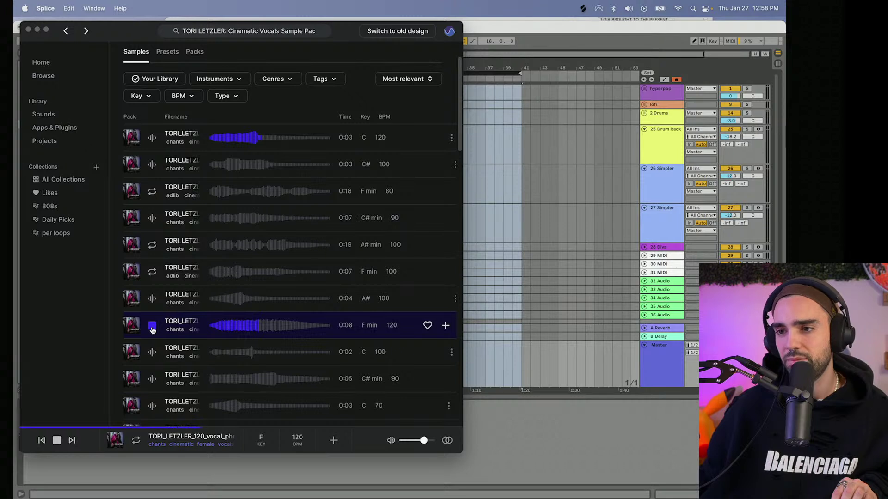
pyautogui.click(152, 378)
pyautogui.scroll(-1, 155, 384)
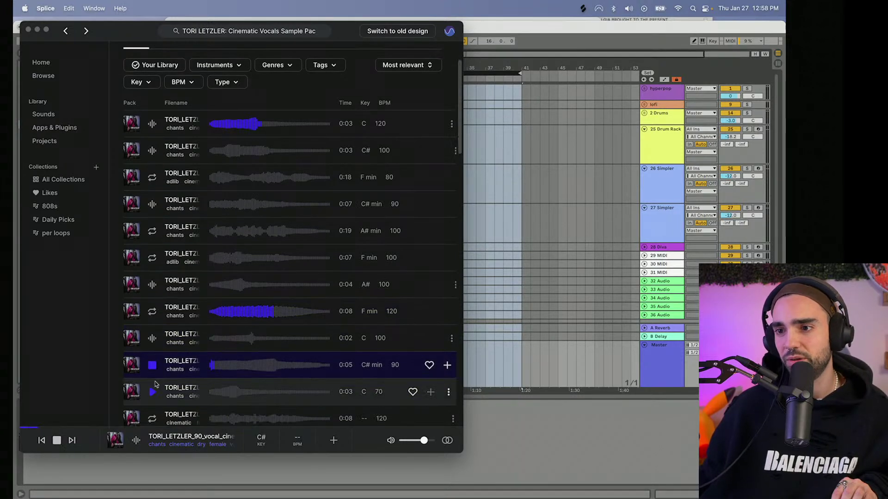
pyautogui.scroll(-1, 155, 385)
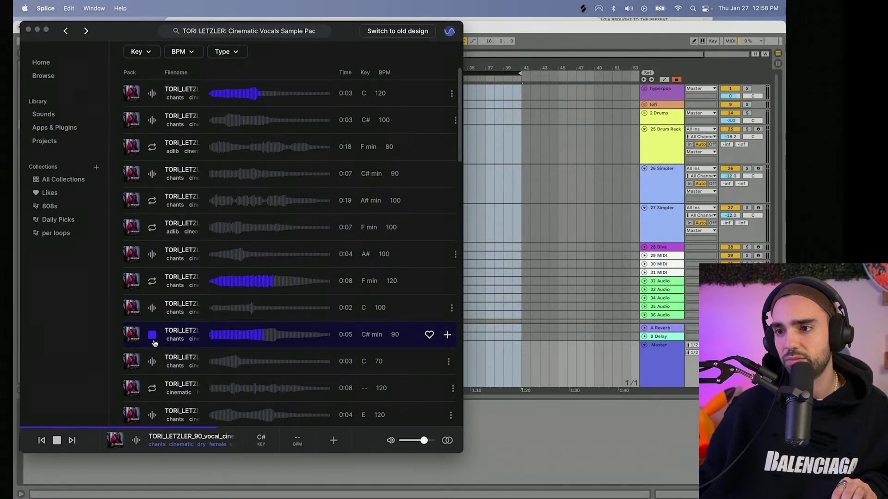
pyautogui.click(155, 370)
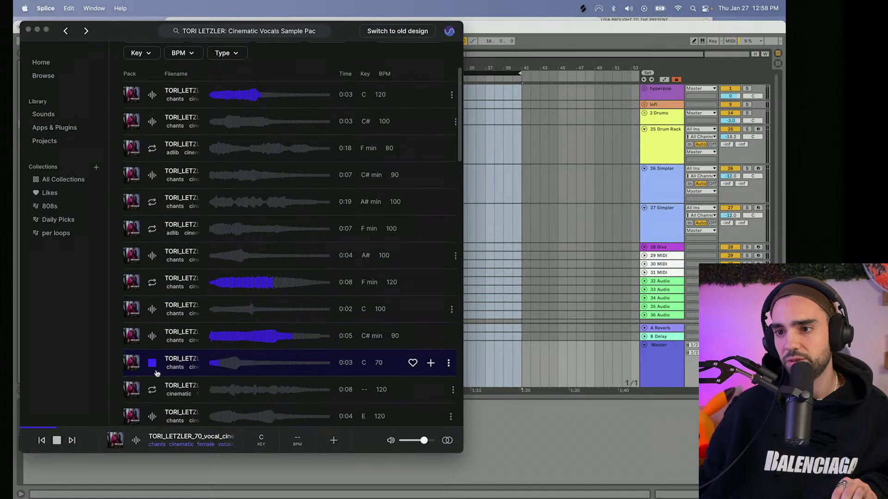
pyautogui.scroll(-2, 155, 370)
pyautogui.click(153, 389)
pyautogui.scroll(-2, 153, 389)
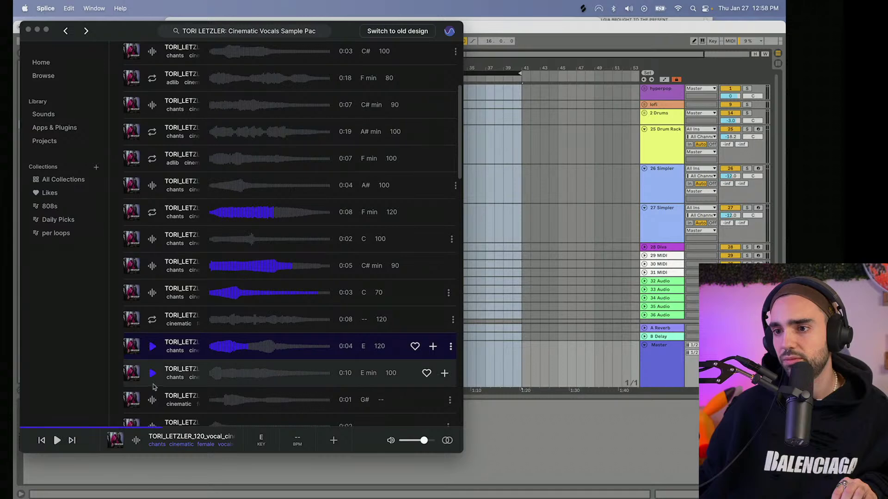
pyautogui.click(152, 382)
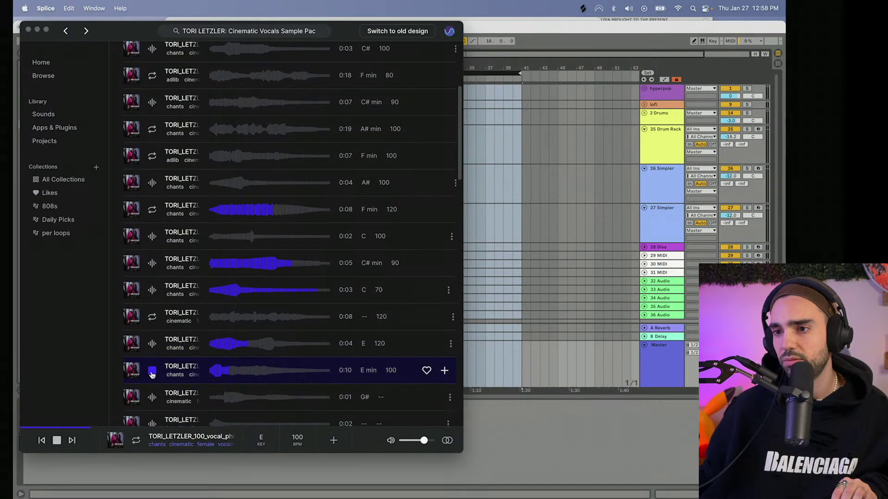
pyautogui.scroll(-1, 154, 393)
pyautogui.click(154, 413)
pyautogui.scroll(-6, 154, 413)
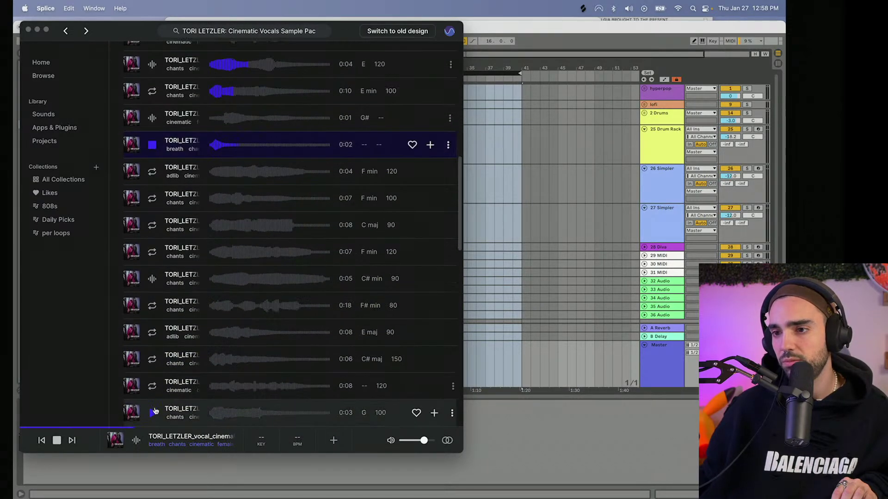
pyautogui.click(153, 173)
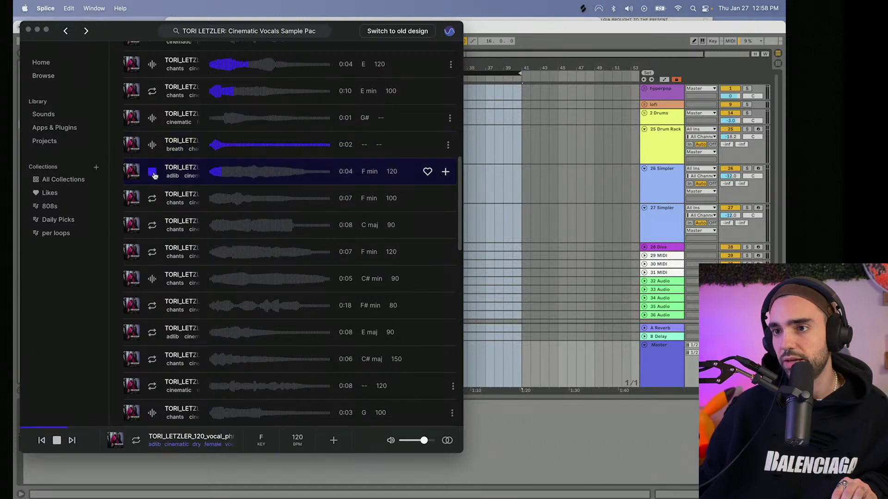
pyautogui.click(153, 173)
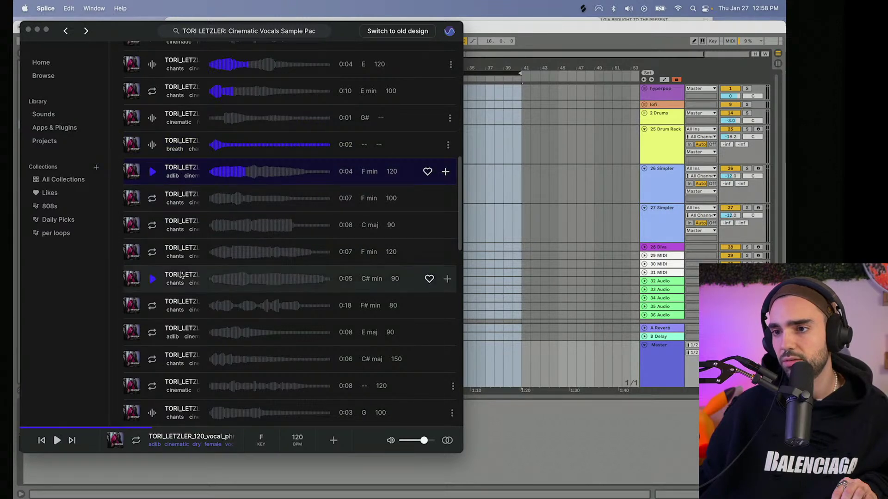
pyautogui.click(153, 334)
pyautogui.click(152, 333)
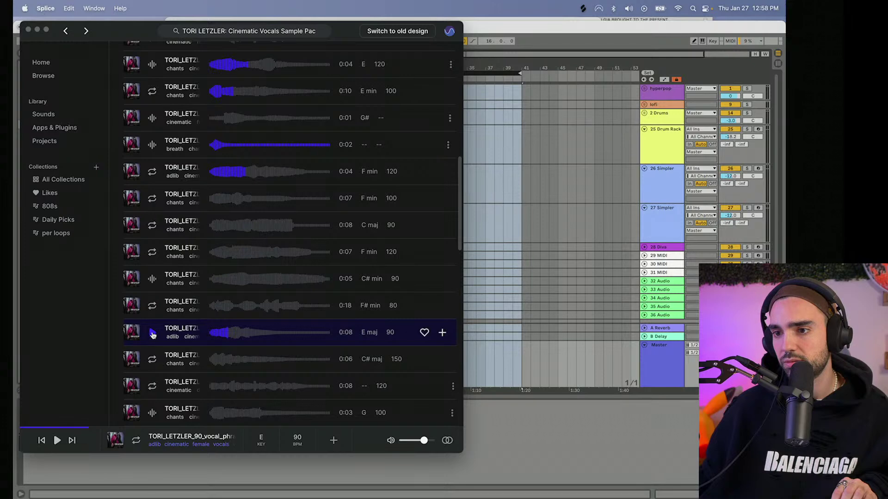
# - Download the 0:08 E maj 90 BPM melancholy vocal phrase and load it into the Simpler on track 26
pyautogui.click(649, 193)
pyautogui.click(649, 192)
pyautogui.click(583, 9)
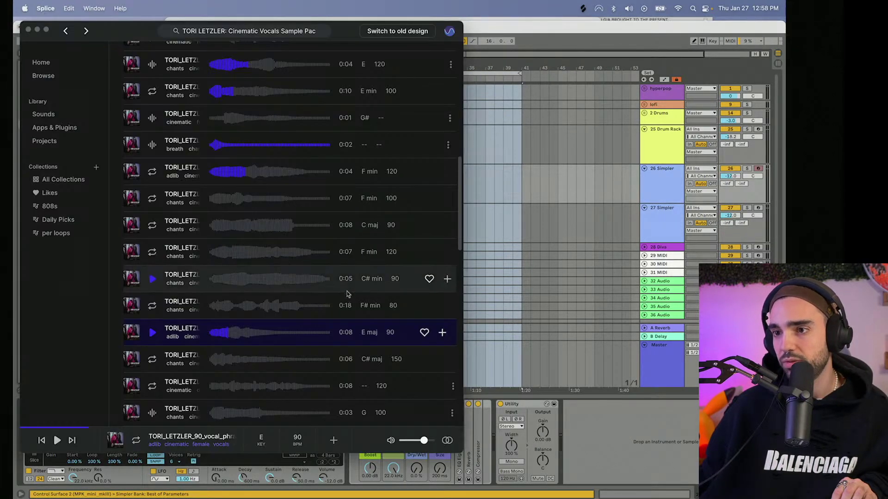
pyautogui.click(445, 335)
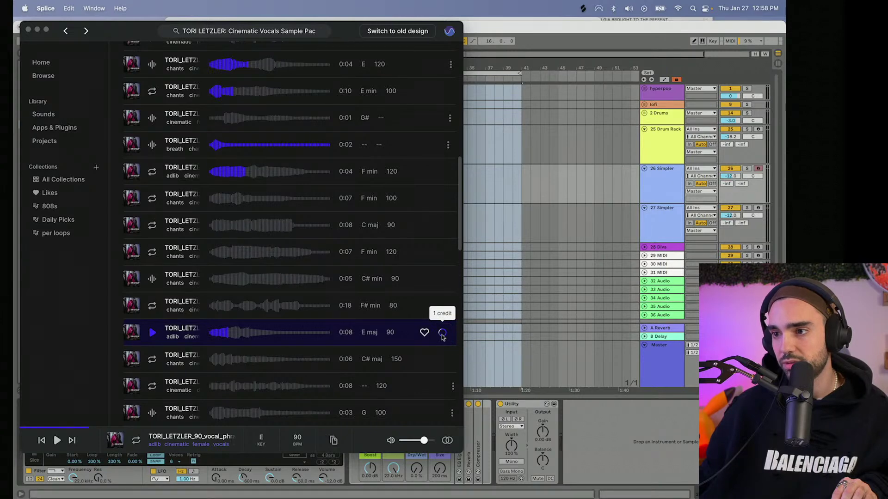
pyautogui.moveTo(443, 335); pyautogui.dragTo(255, 463)
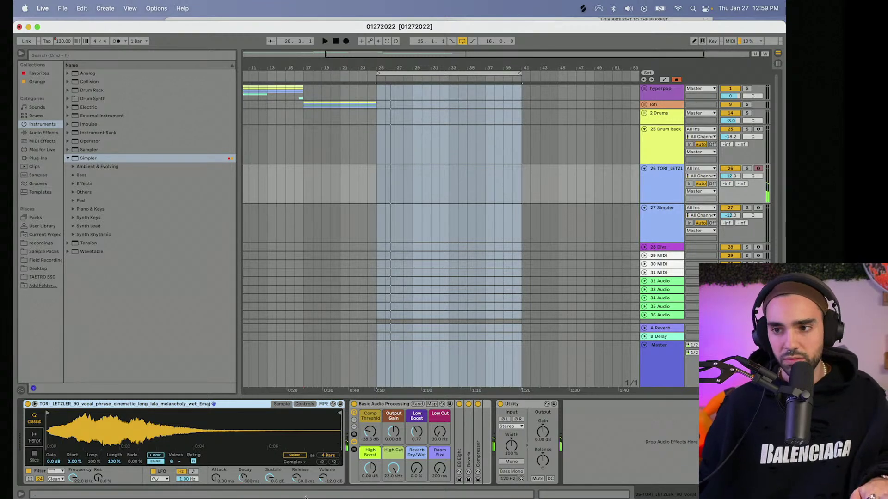
# - Turn on warping for the vocal sample in track 26's Simpler and set its warp mode to Complex Pro
pyautogui.click(295, 456)
pyautogui.click(297, 461)
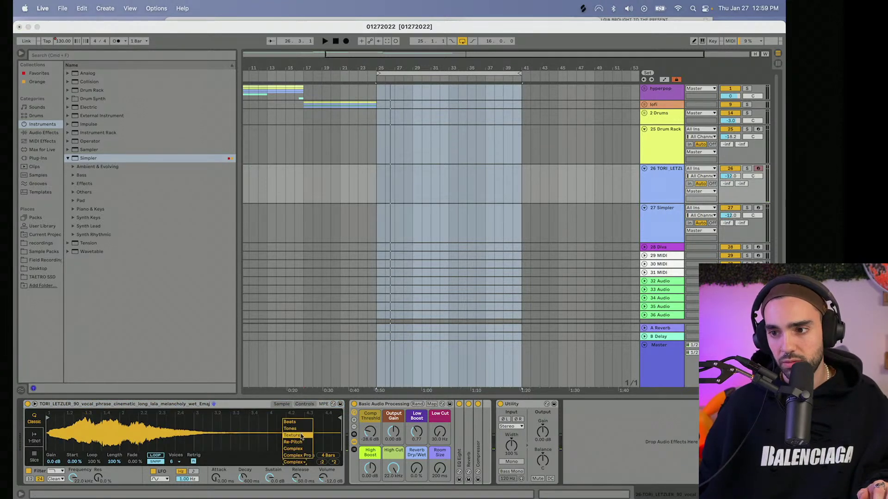
pyautogui.click(303, 456)
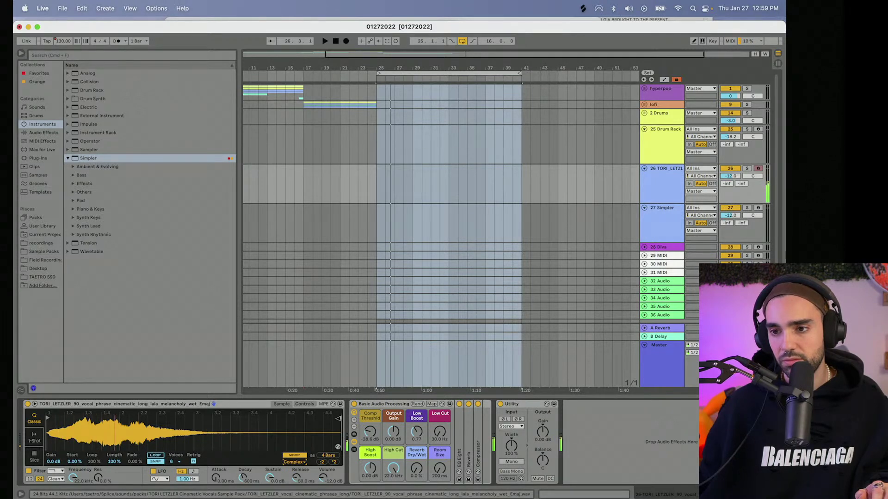
# - Switch to the Splice app and audition the 0:03 G, 0:04 E and 0:03 C vocal one-shots in the TORI LETZLER results
pyautogui.click(583, 8)
pyautogui.scroll(-2, 169, 404)
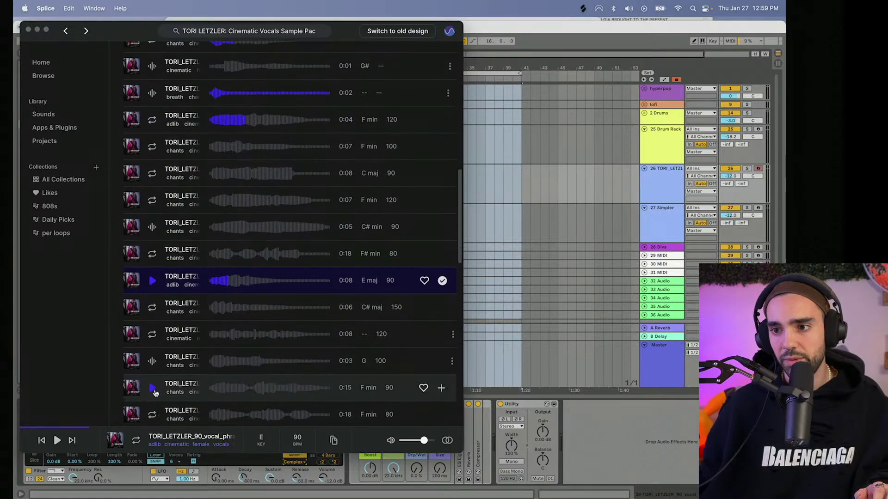
pyautogui.click(151, 362)
pyautogui.scroll(5, 149, 324)
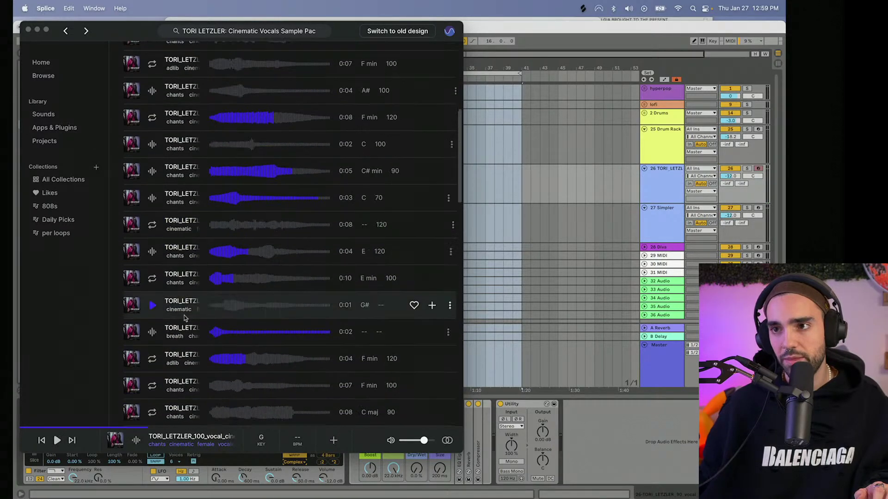
pyautogui.click(151, 252)
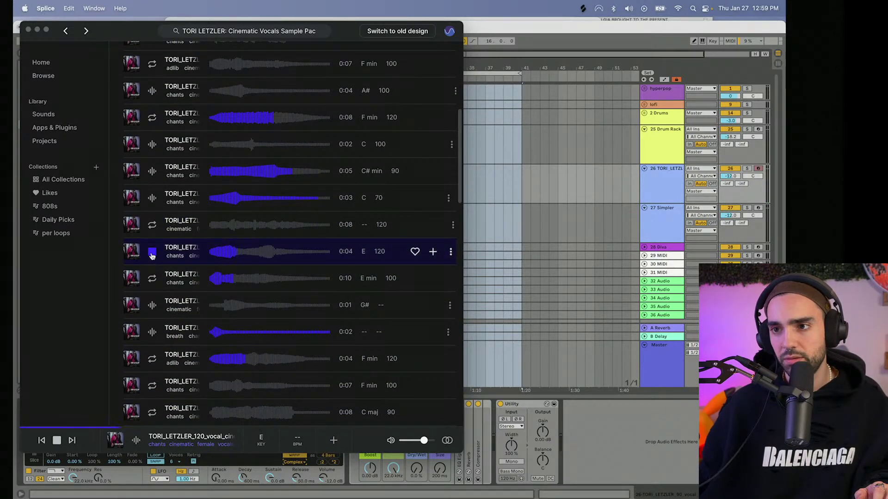
pyautogui.click(155, 198)
pyautogui.scroll(1, 152, 208)
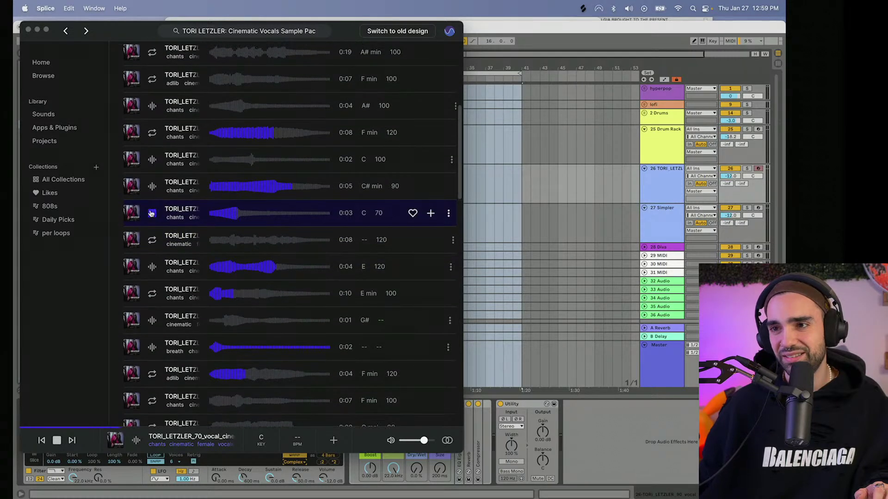
# - Download the 0:03 C 70 BPM gentle vocal one-shot and load it into the Simpler on track 26
pyautogui.click(430, 214)
pyautogui.moveTo(429, 218); pyautogui.dragTo(257, 464)
pyautogui.click(258, 464)
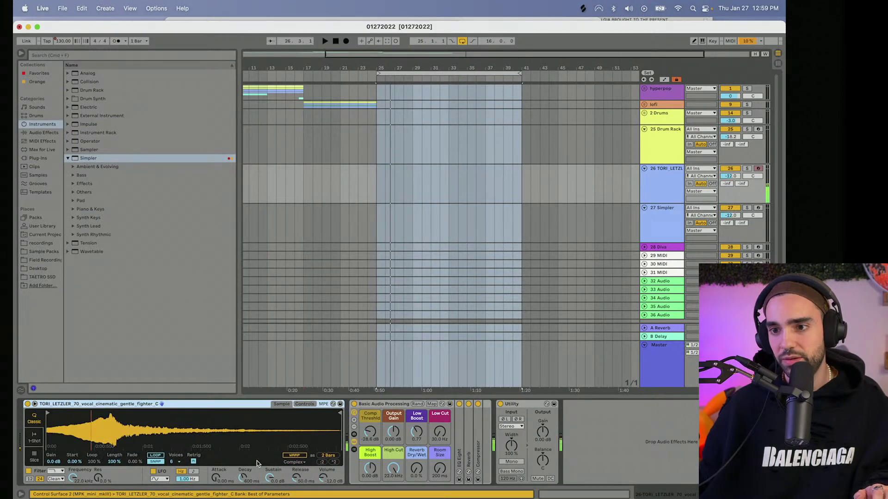
# - Trim the end of the vocal sample in the Simpler and set track 26's delay send to -14.0 dB
pyautogui.moveTo(339, 413)
pyautogui.mouseDown()
pyautogui.moveTo(246, 413)
pyautogui.moveTo(266, 413)
pyautogui.mouseUp()
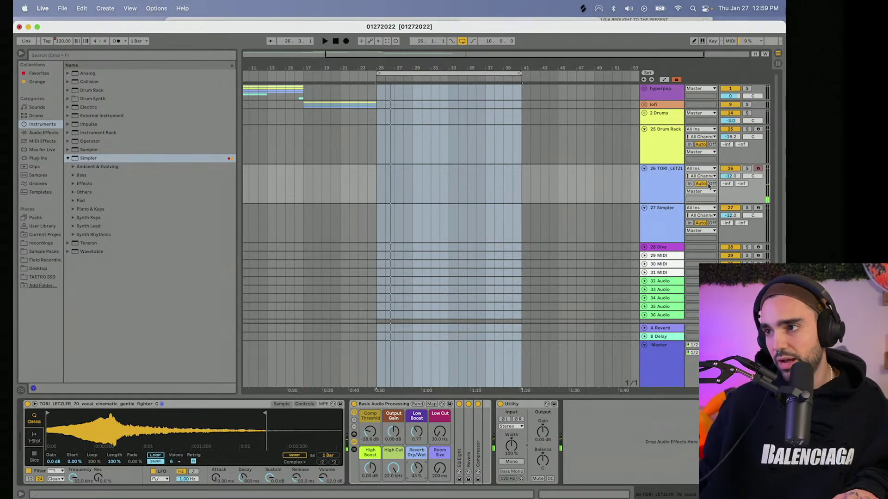
pyautogui.moveTo(738, 185); pyautogui.dragTo(737, 178)
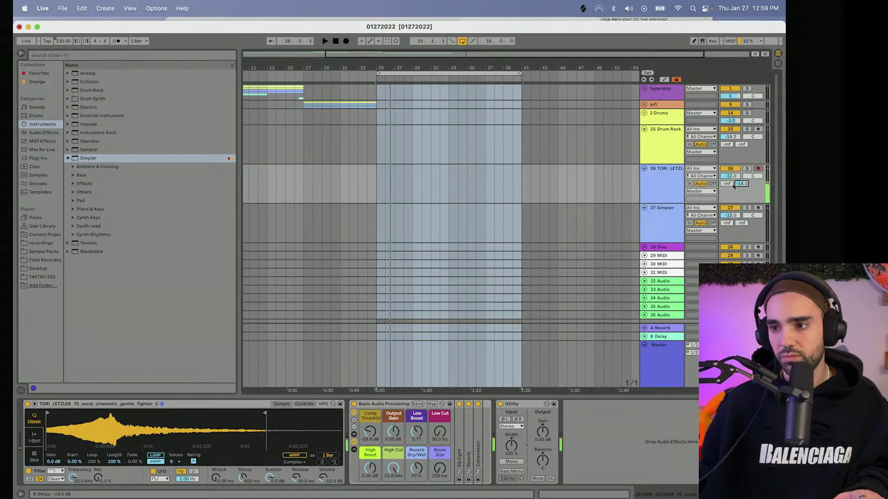
# - Show automation and lower the song tempo from bar 25 onward to 92 BPM while checking it against the metronome
pyautogui.press('space')
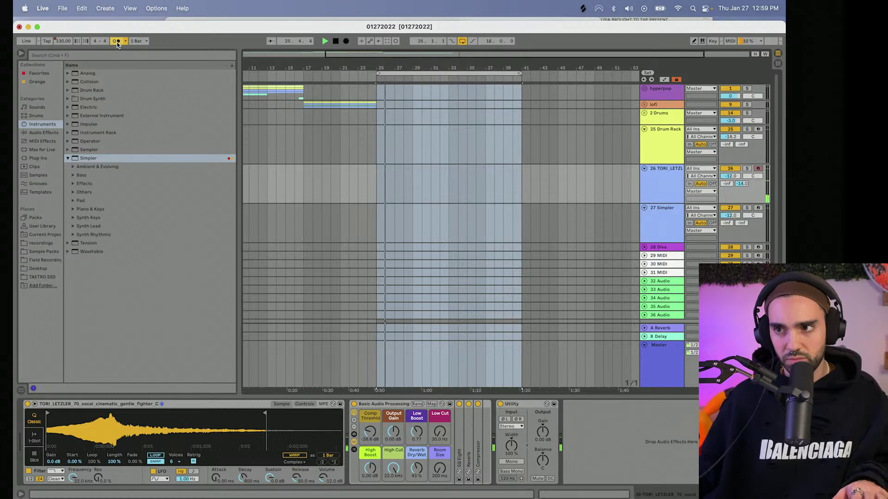
pyautogui.scroll(-1, 338, 176)
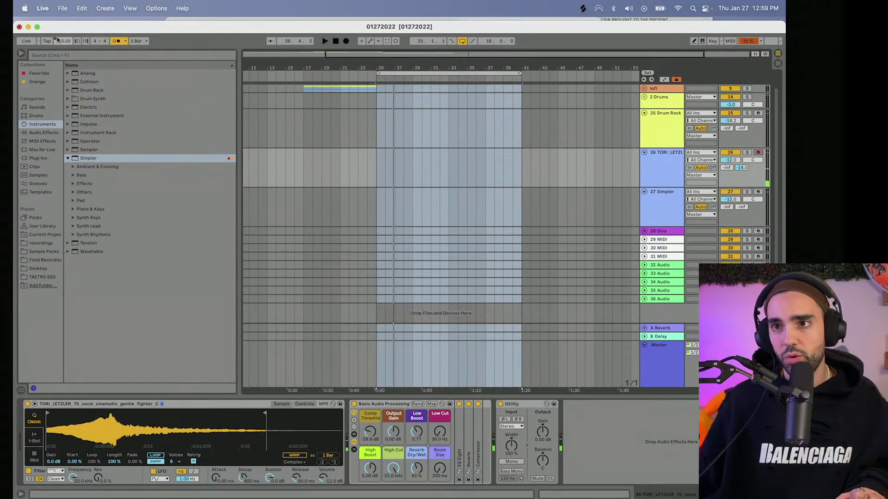
pyautogui.press('a')
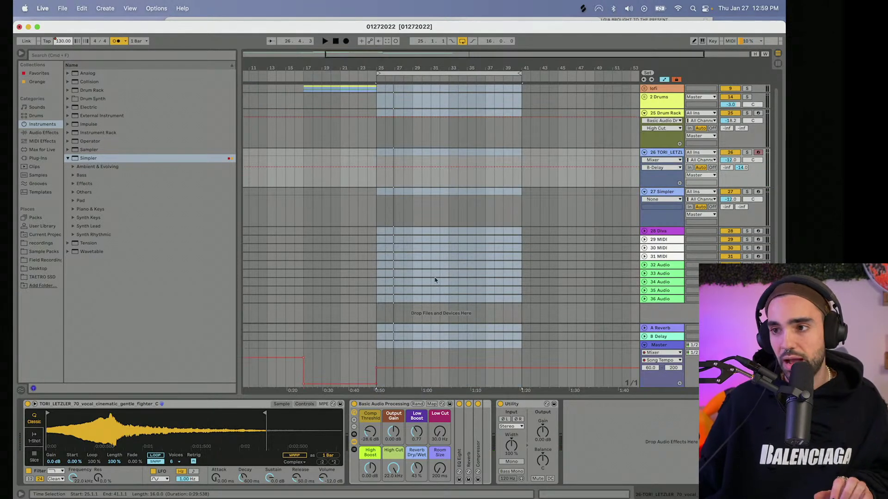
pyautogui.click(414, 375)
pyautogui.moveTo(413, 376); pyautogui.dragTo(413, 384)
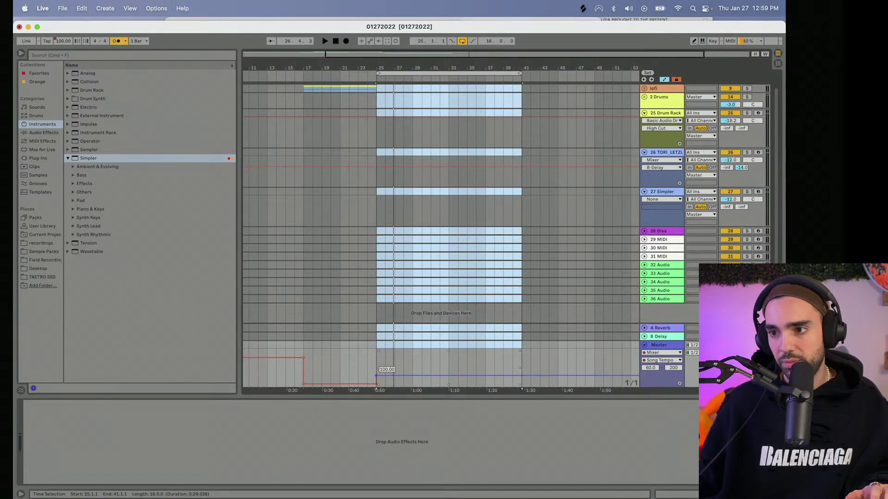
pyautogui.press('space')
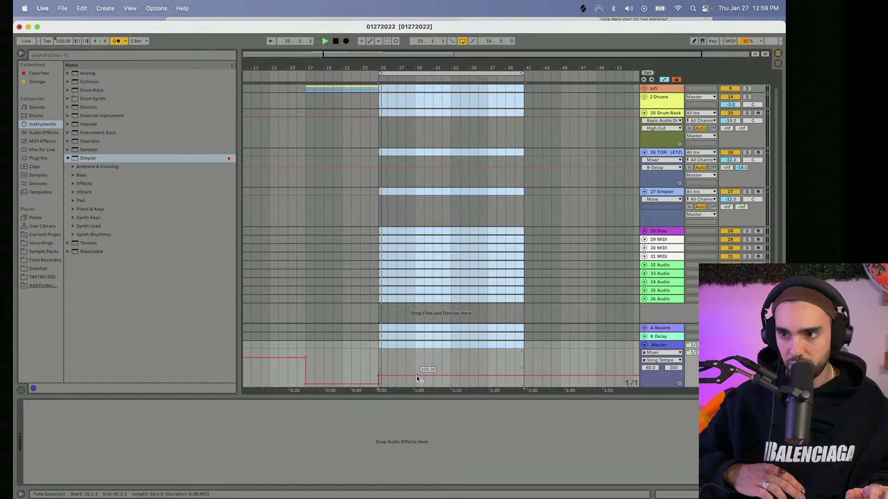
pyautogui.moveTo(417, 380); pyautogui.dragTo(420, 383)
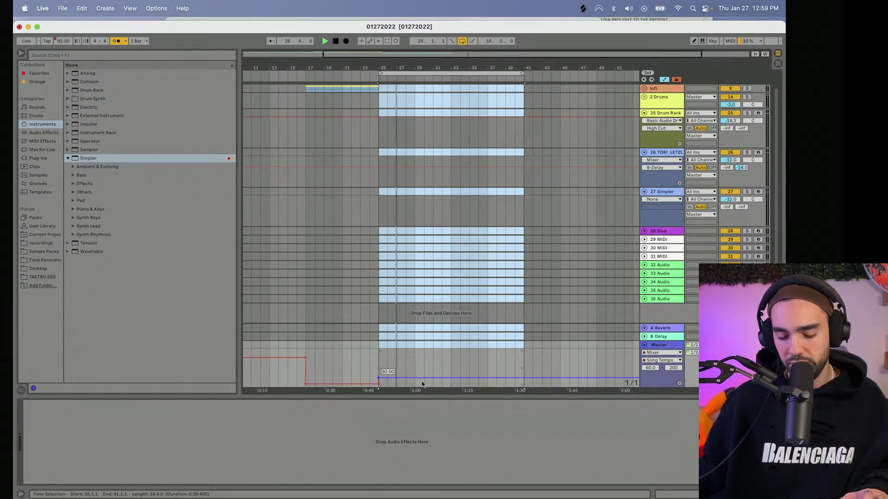
pyautogui.scroll(2, 462, 176)
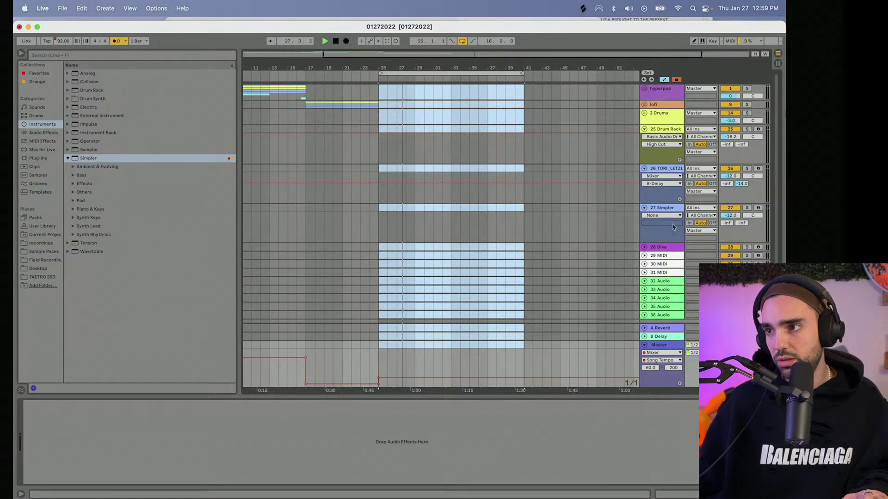
# - Stop playback and compare track 26's vocal sample with warping on and off in its Simpler
pyautogui.click(666, 168)
pyautogui.press('space')
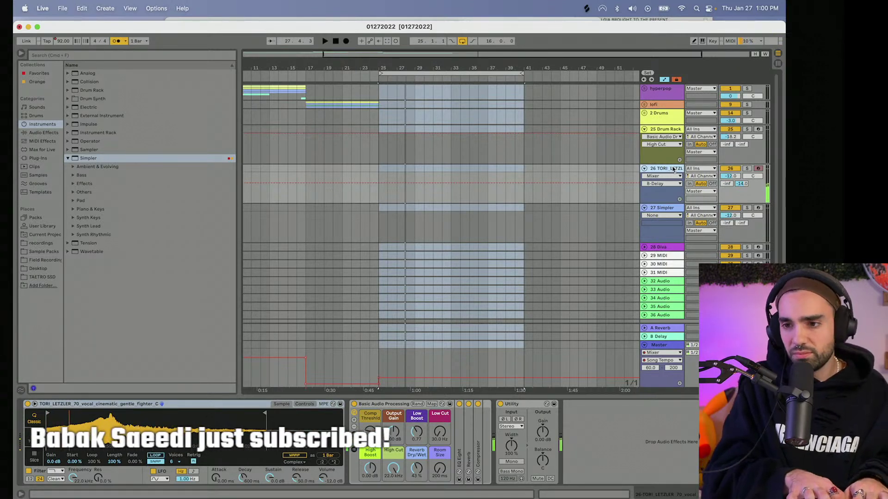
pyautogui.click(301, 457)
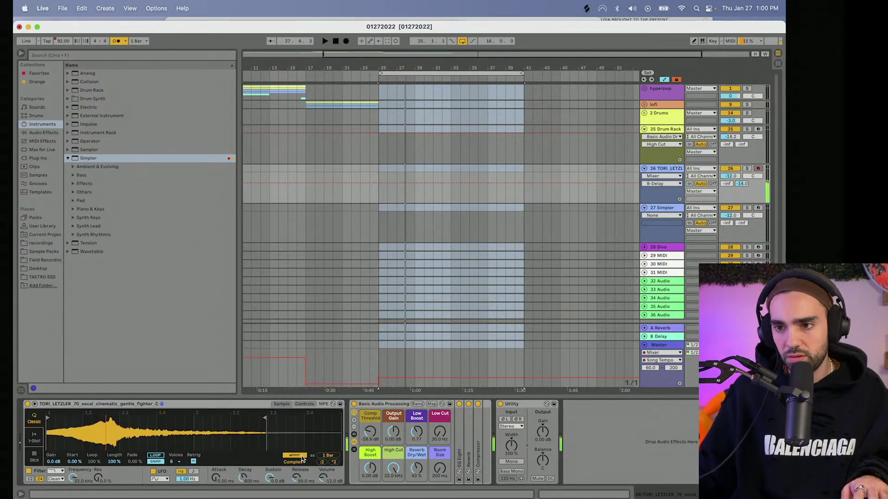
pyautogui.click(301, 456)
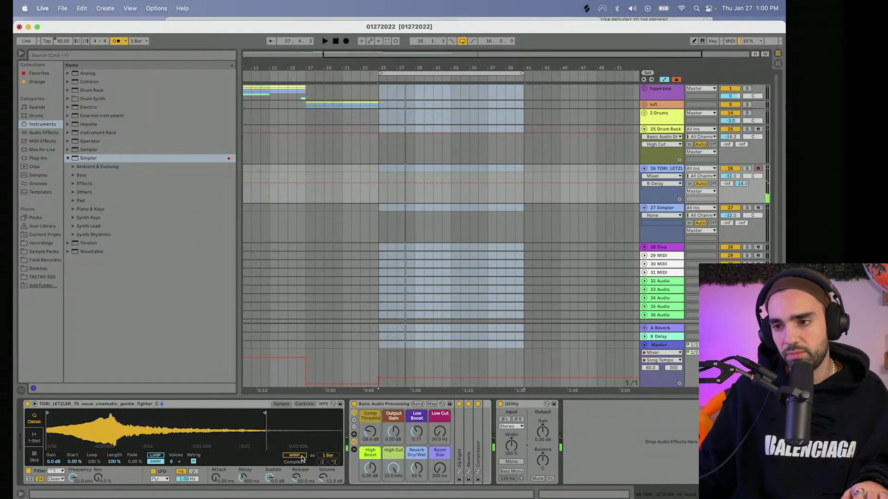
# - Record a MIDI part for the vocal Simpler on track 26 from bar 25 and trim the clip to 8 bars
pyautogui.click(399, 72)
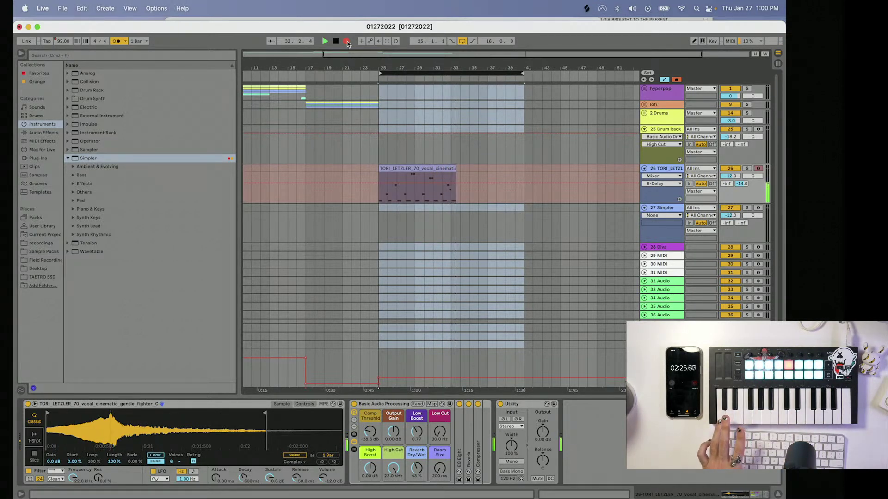
pyautogui.click(347, 42)
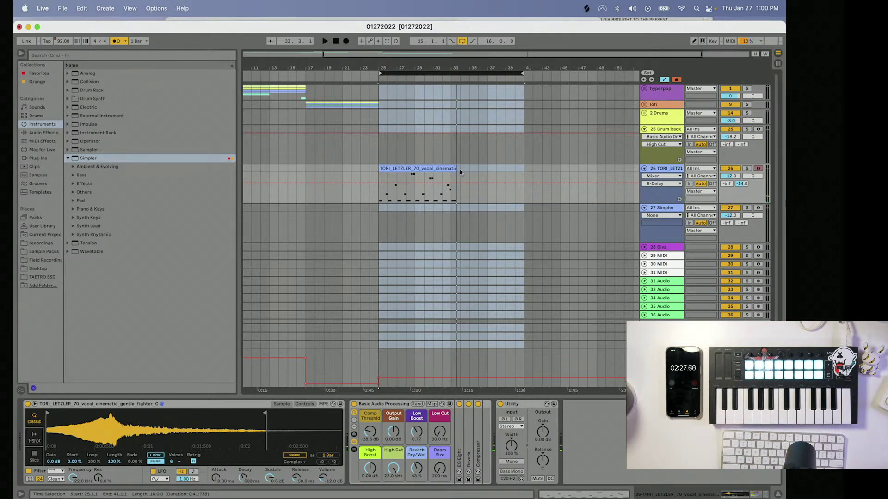
pyautogui.moveTo(456, 169); pyautogui.dragTo(450, 170)
pyautogui.doubleClick(445, 169)
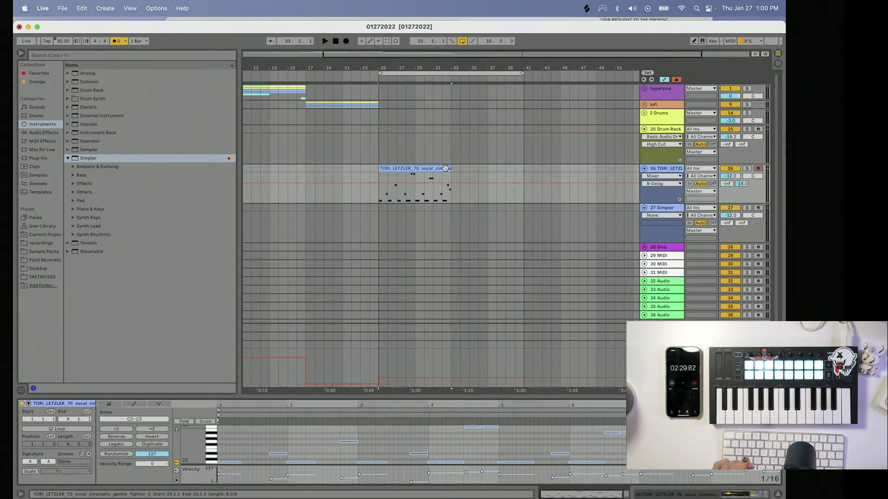
# - Find the Tuner audio effect and insert it directly after the Simpler on track 26
pyautogui.doubleClick(675, 169)
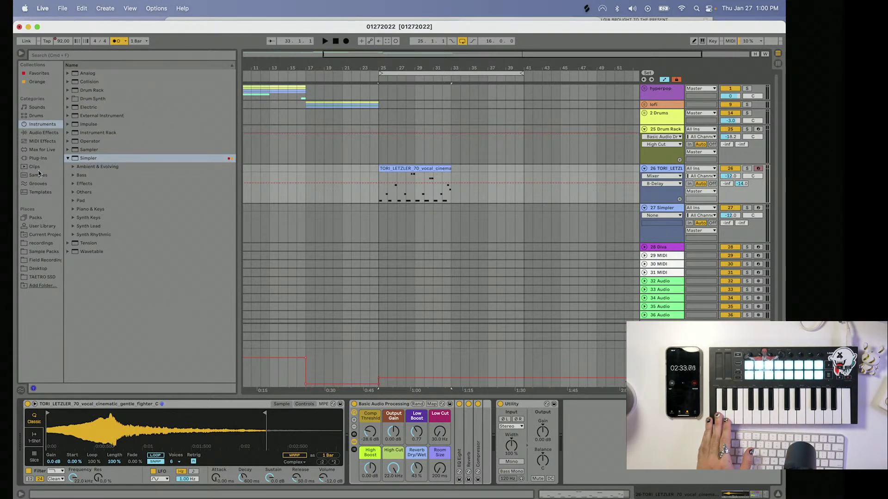
pyautogui.click(43, 133)
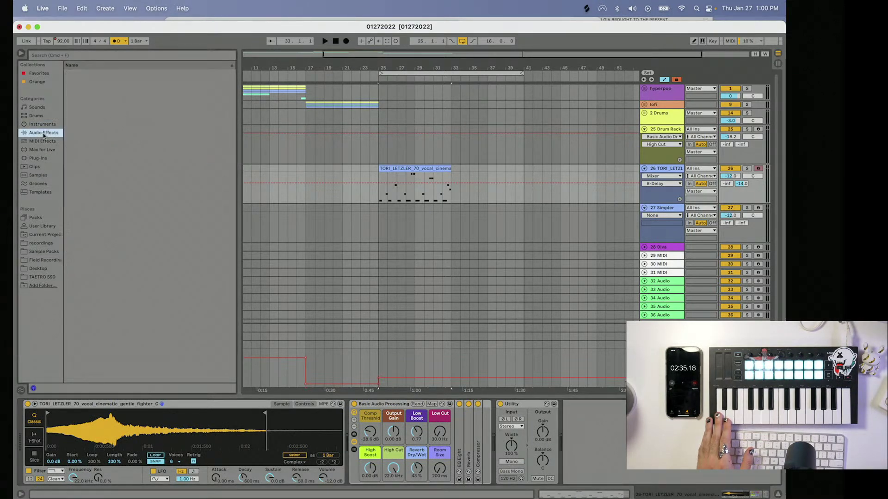
pyautogui.click(52, 55)
pyautogui.write('tuner')
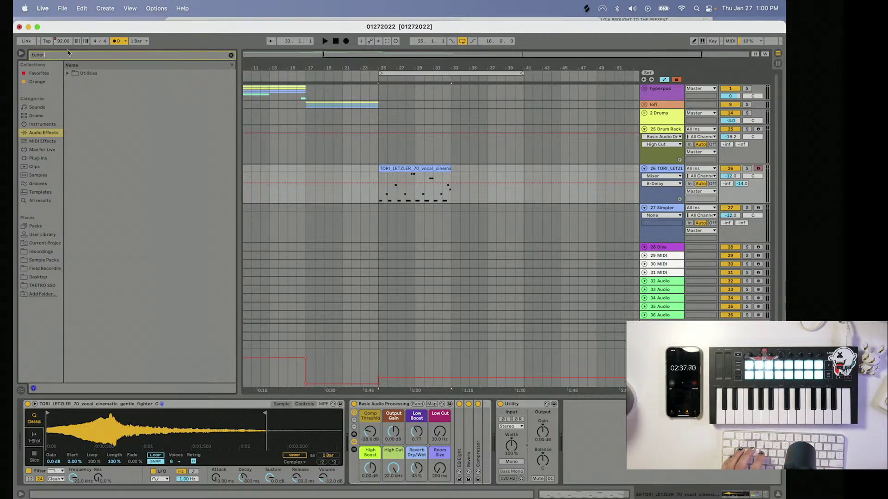
pyautogui.click(68, 74)
pyautogui.moveTo(86, 84); pyautogui.dragTo(343, 419)
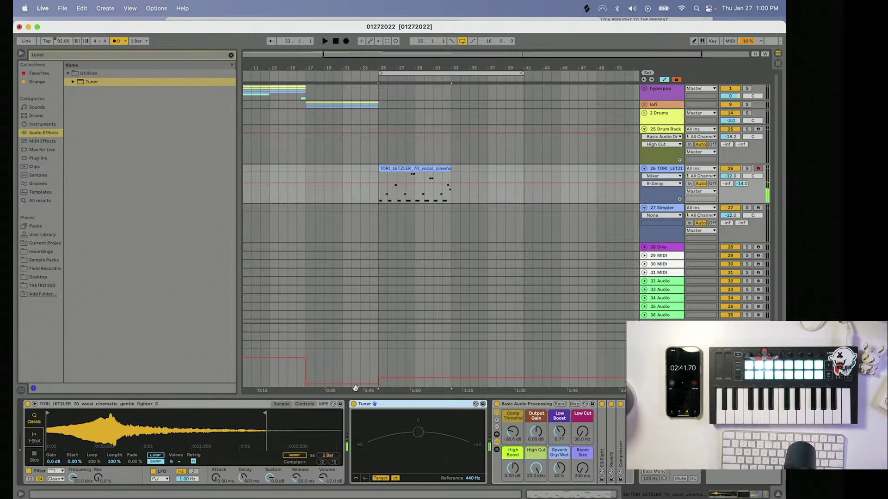
# - Play the recorded vocal clip, hide the automation lanes and shorten the loop region to 8 bars from bar 25
pyautogui.press('space')
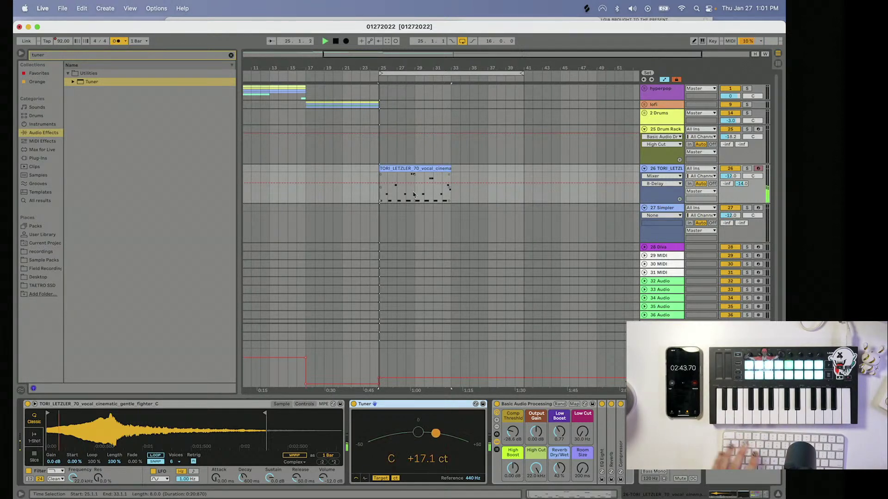
pyautogui.hscroll(-1, 430, 178)
pyautogui.press('a')
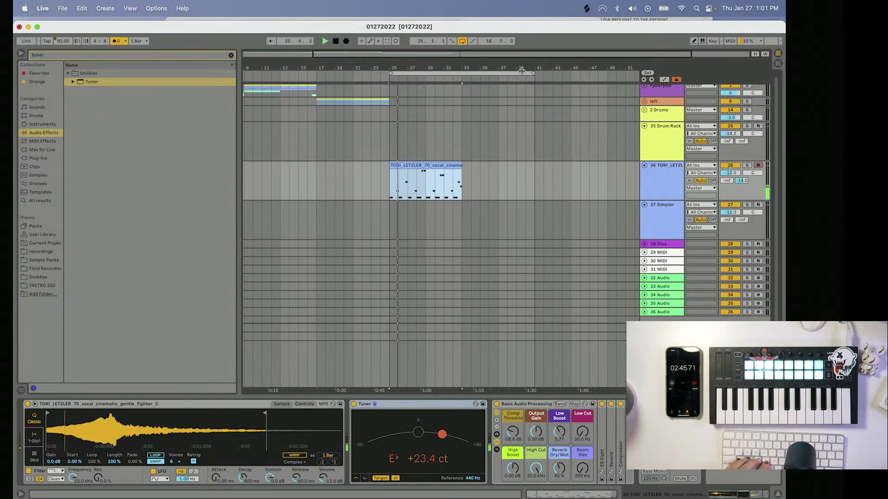
pyautogui.moveTo(532, 73); pyautogui.dragTo(478, 69)
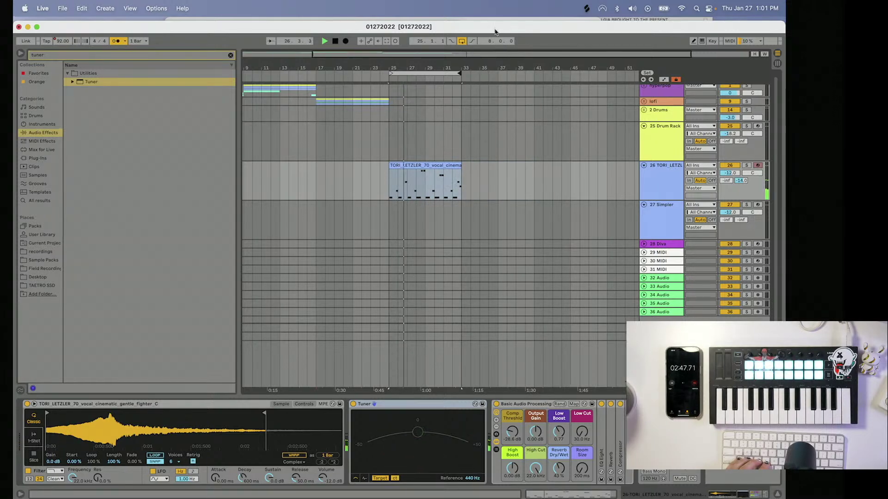
# - Switch to the Splice app, download the 0:02 single loud breath one-shot and place it on audio track 35 at about bar 41
pyautogui.moveTo(495, 27); pyautogui.dragTo(495, 36)
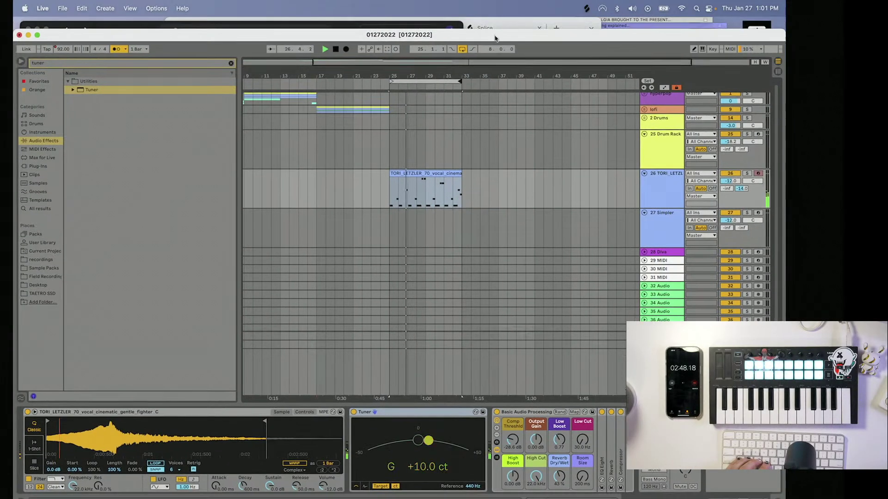
pyautogui.click(586, 9)
pyautogui.scroll(-2, 147, 374)
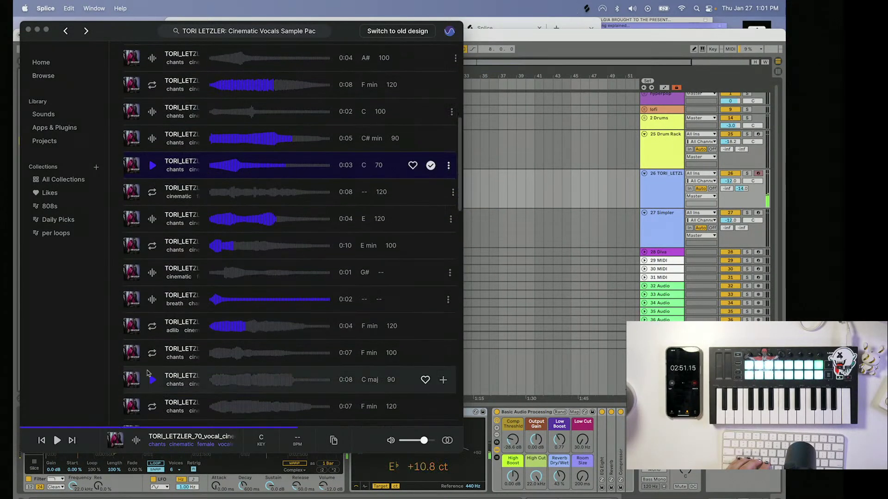
pyautogui.click(152, 300)
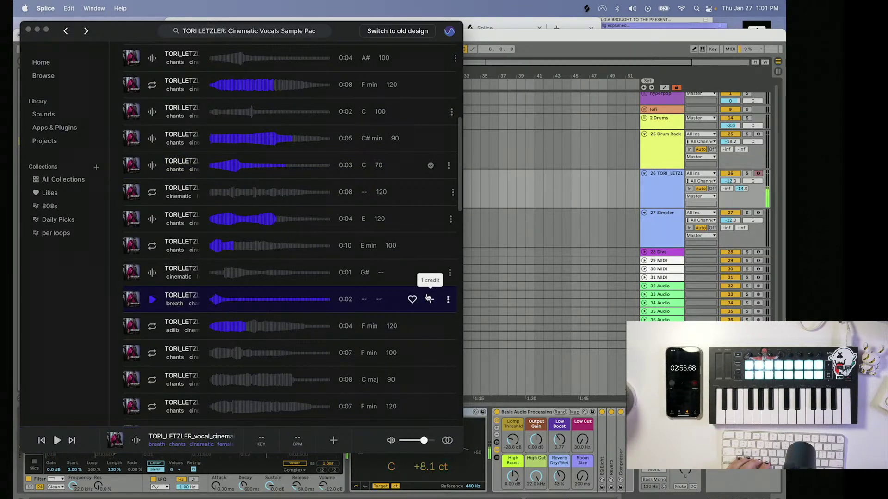
pyautogui.moveTo(431, 301); pyautogui.dragTo(532, 283)
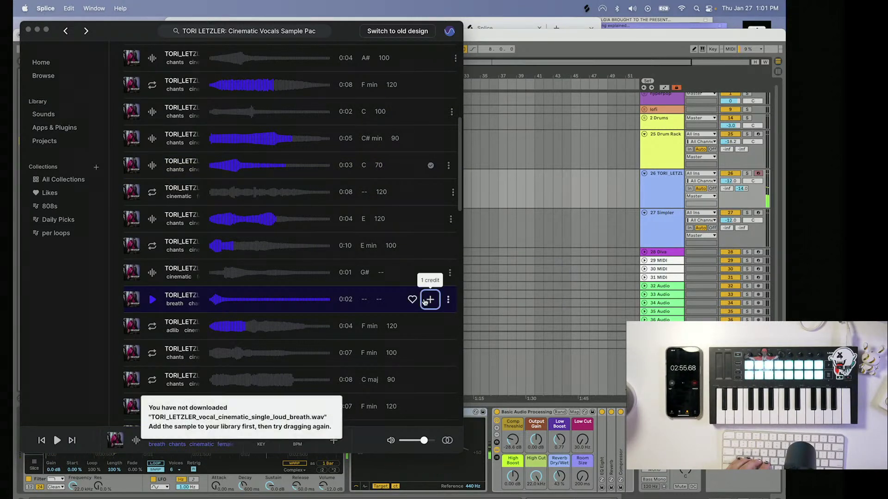
pyautogui.moveTo(430, 301); pyautogui.dragTo(538, 311)
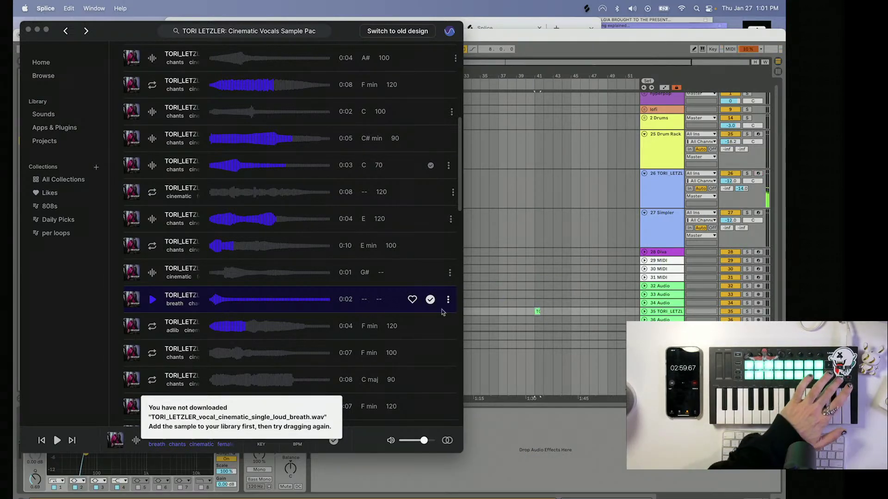
# - Audition the 0:04 F min, 120 BPM ad-lib from the vocal pack
pyautogui.click(153, 326)
pyautogui.scroll(-1, 153, 327)
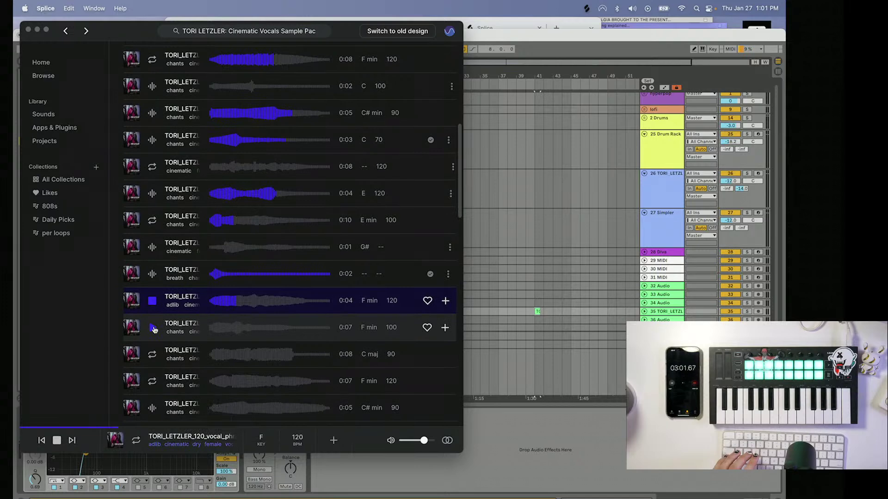
pyautogui.click(154, 329)
pyautogui.scroll(10, 154, 364)
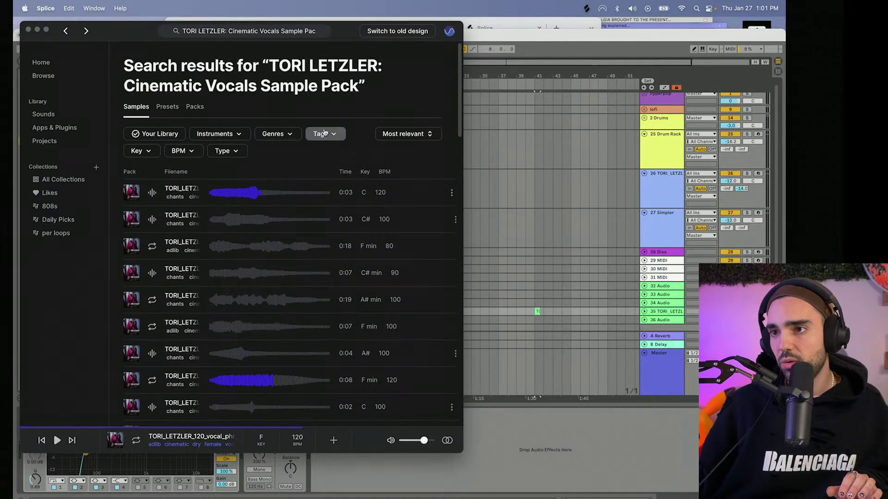
pyautogui.click(323, 133)
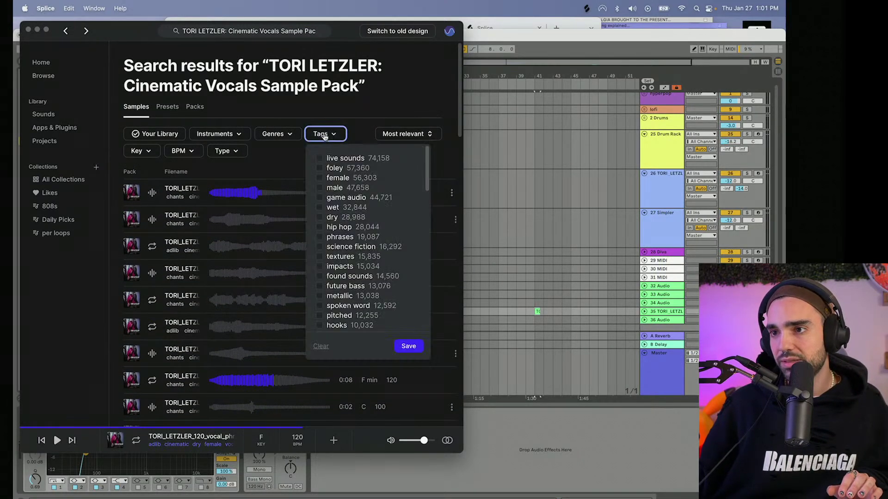
pyautogui.click(318, 169)
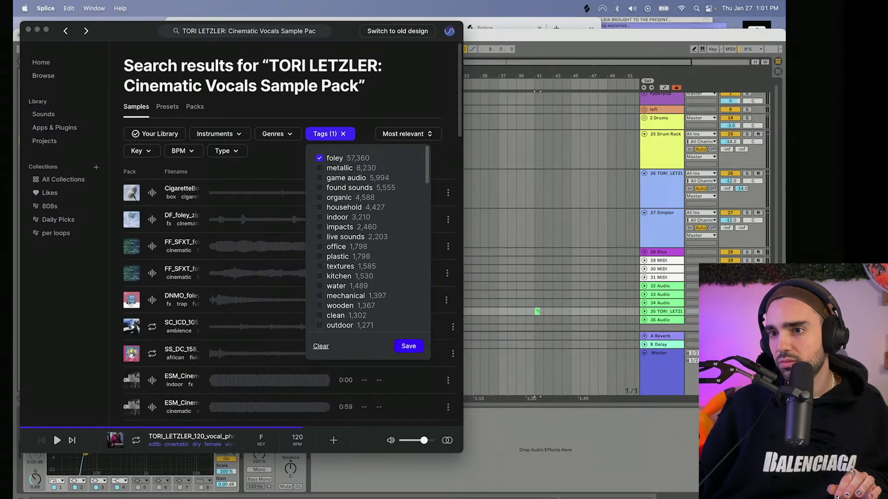
pyautogui.click(343, 134)
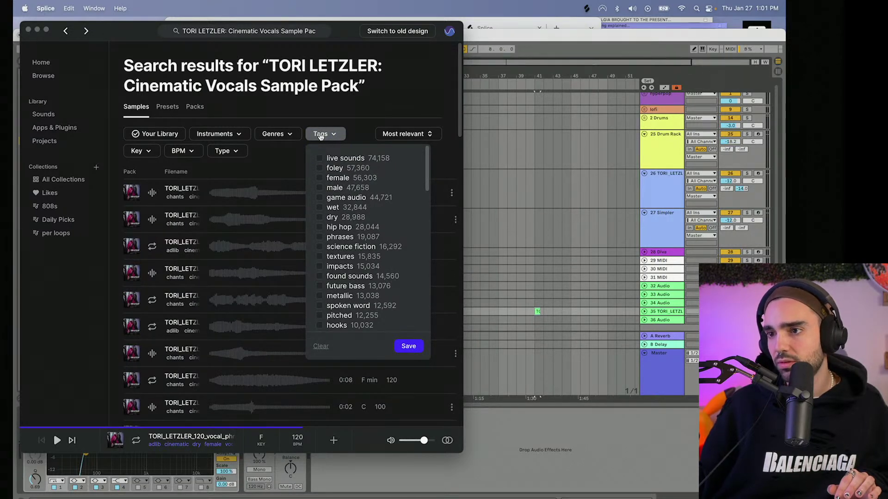
# - Filter the vocal pack results to One-Shots and audition several of the listed samples
pyautogui.click(225, 151)
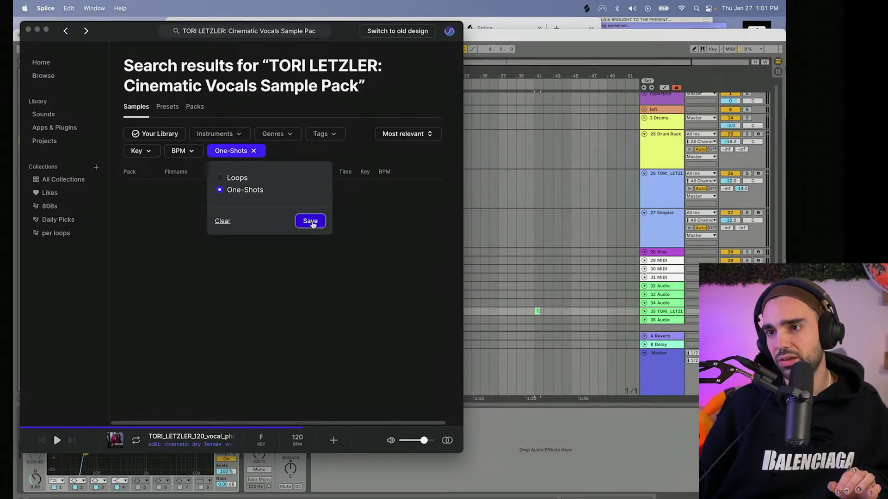
pyautogui.click(311, 224)
pyautogui.click(245, 245)
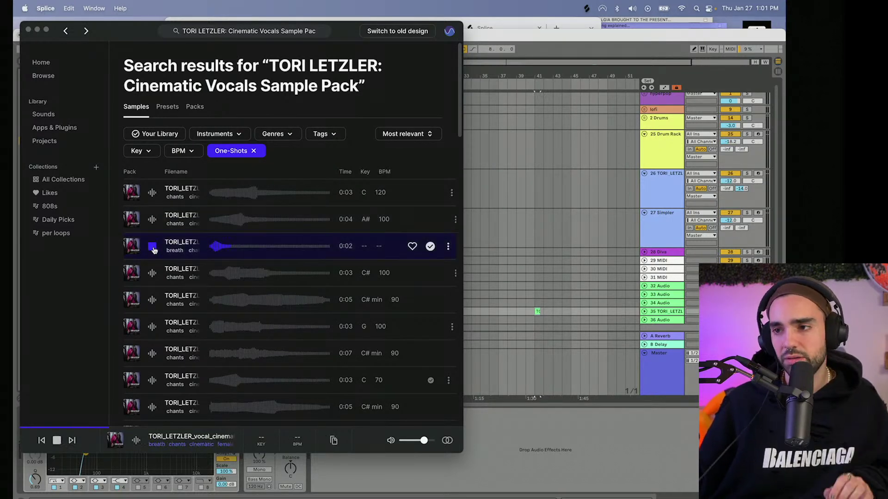
pyautogui.scroll(-5, 159, 301)
pyautogui.scroll(-3, 158, 301)
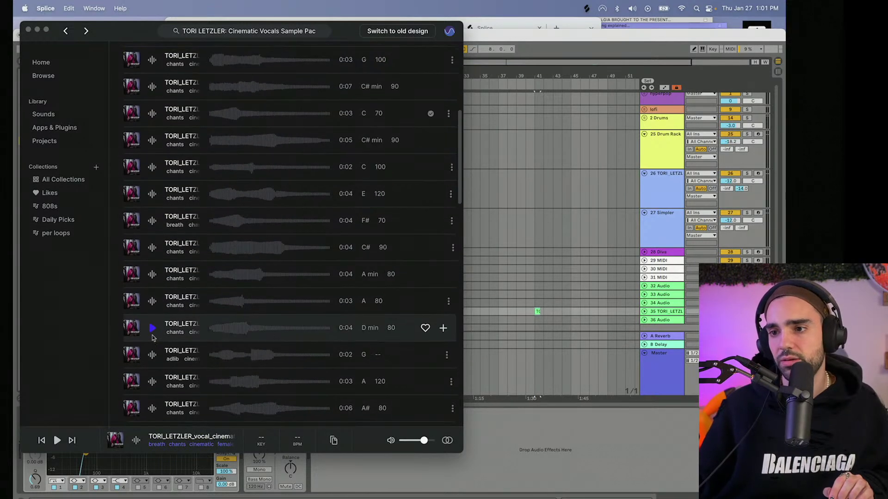
pyautogui.click(148, 302)
pyautogui.scroll(-6, 149, 303)
pyautogui.click(149, 303)
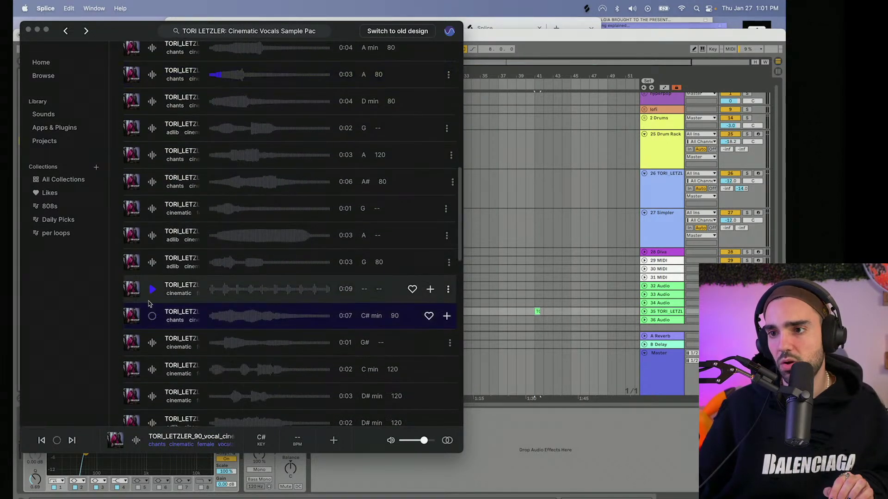
# - Audition and download the 0:09 spoken vocal one-shot and place it on audio track 35 at about bar 44
pyautogui.click(149, 290)
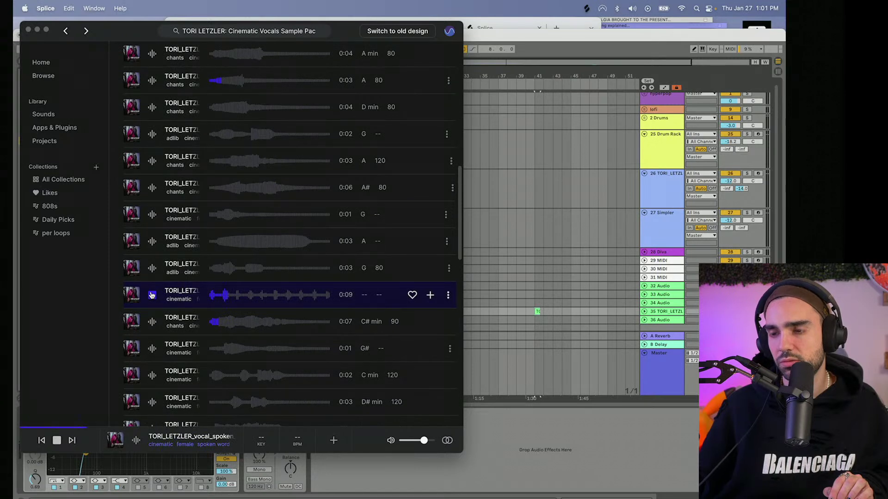
pyautogui.scroll(-1, 152, 295)
pyautogui.scroll(-2, 151, 294)
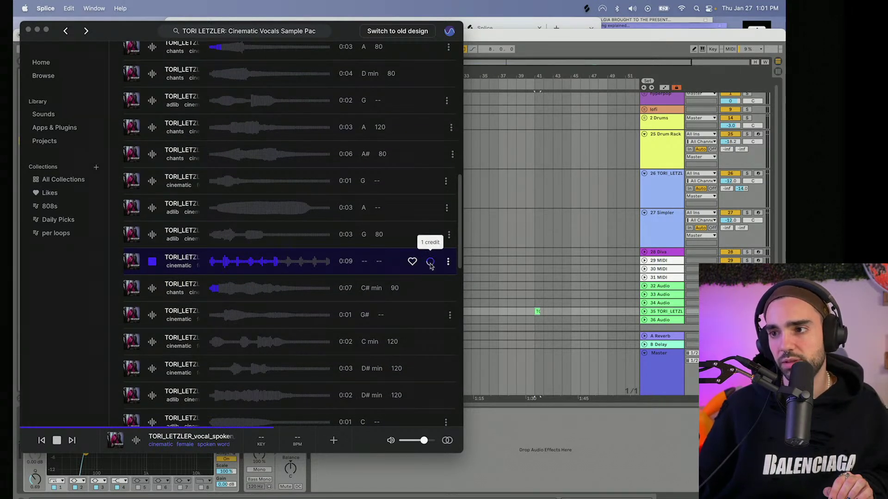
pyautogui.moveTo(430, 263); pyautogui.dragTo(571, 311)
# - Audition the short vowel and lyric one-shots further down the vocal pack results
pyautogui.scroll(-5, 170, 345)
pyautogui.click(153, 347)
pyautogui.scroll(-4, 154, 346)
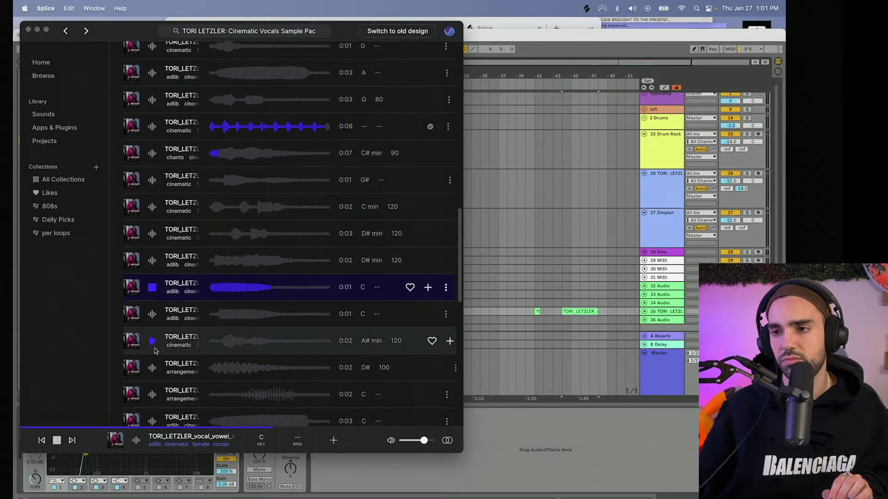
pyautogui.click(153, 341)
pyautogui.scroll(-4, 154, 345)
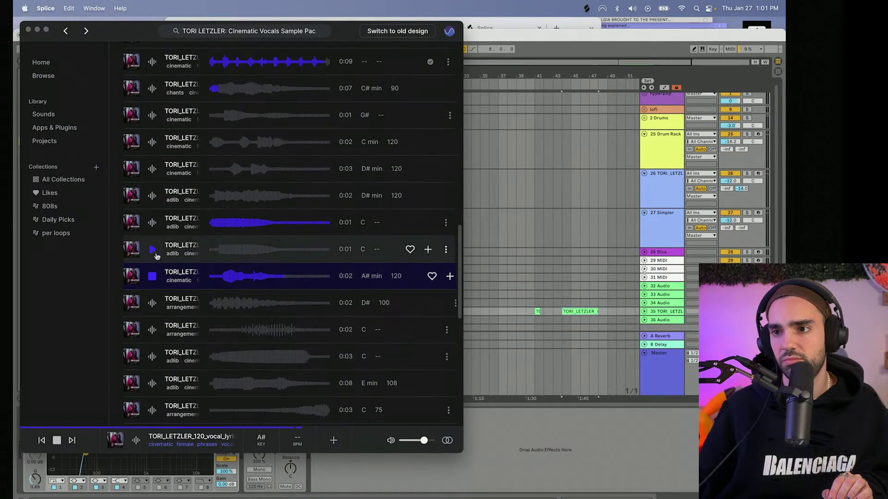
pyautogui.click(152, 222)
# - Audition and download the 0:02 stutter vocal FX one-shot in C and place it on audio track 35 at about bar 49
pyautogui.click(152, 329)
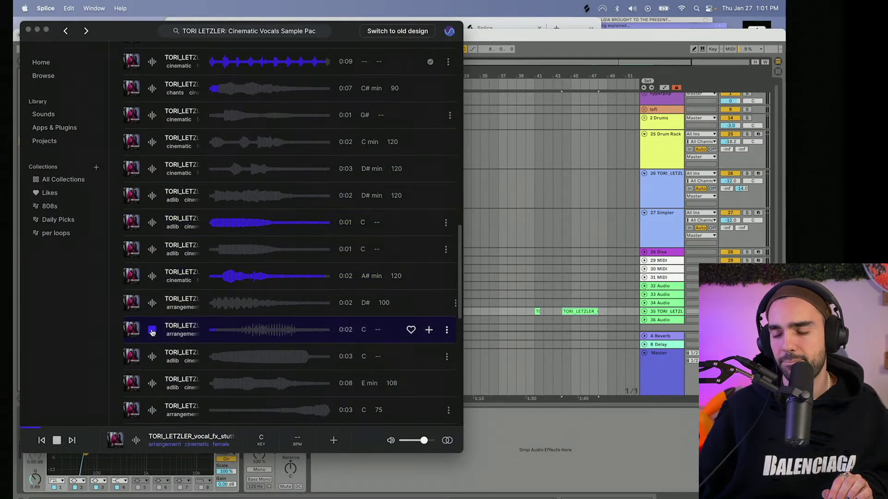
pyautogui.scroll(-3, 153, 329)
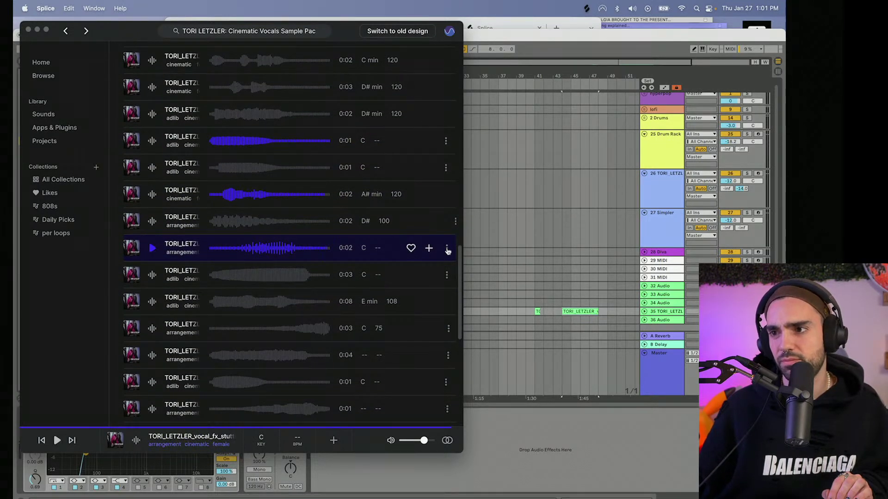
pyautogui.moveTo(430, 253); pyautogui.dragTo(611, 311)
# - Audition the remaining vowel, glitch FX and harmony one-shots in the vocal pack
pyautogui.click(152, 381)
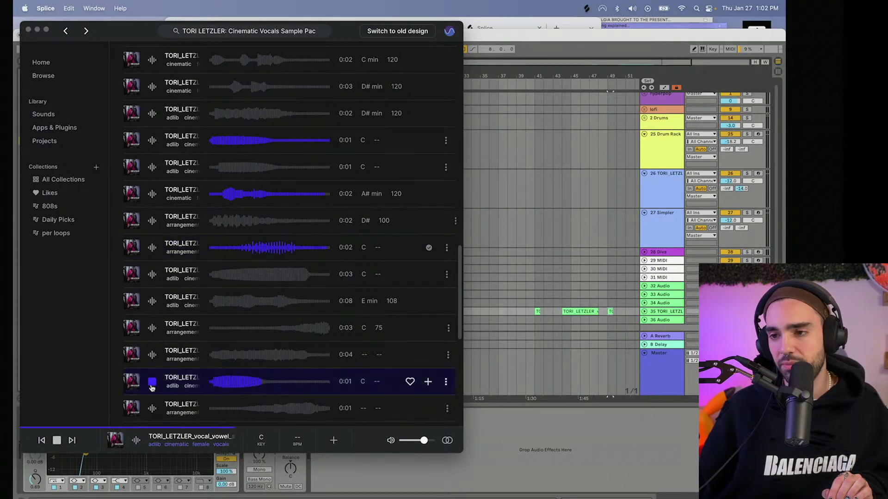
pyautogui.click(152, 409)
pyautogui.scroll(-10, 151, 413)
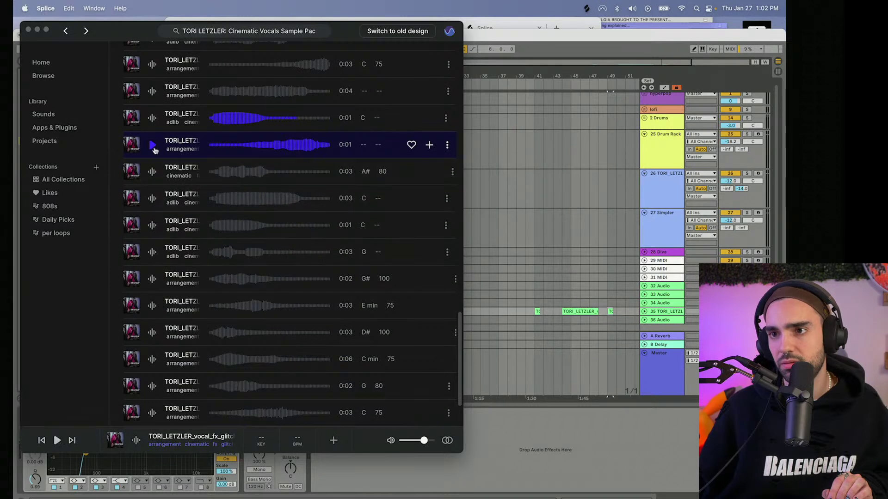
pyautogui.click(153, 173)
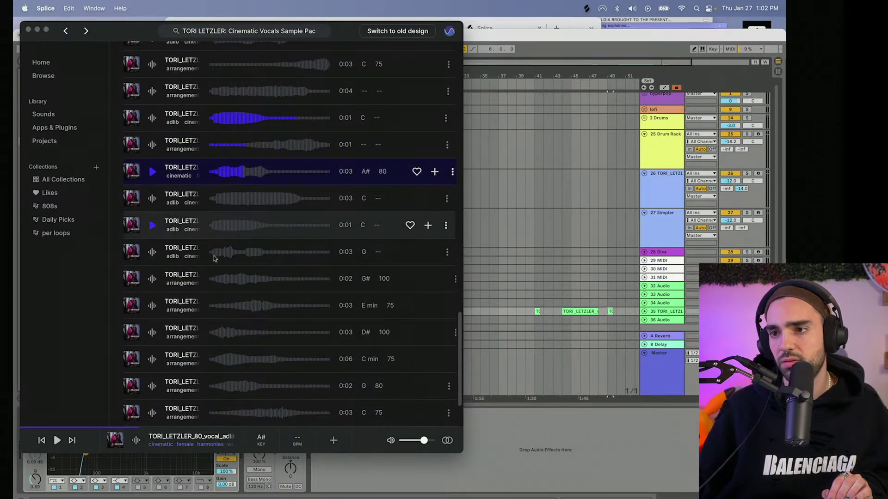
pyautogui.click(153, 306)
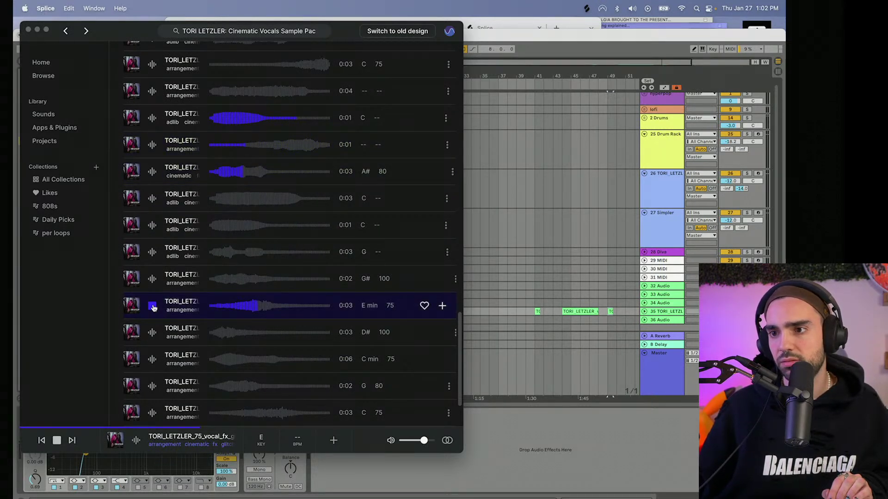
# - Switch to Splice, search for "kick" and limit the results to the samples in Your Library
pyautogui.click(580, 296)
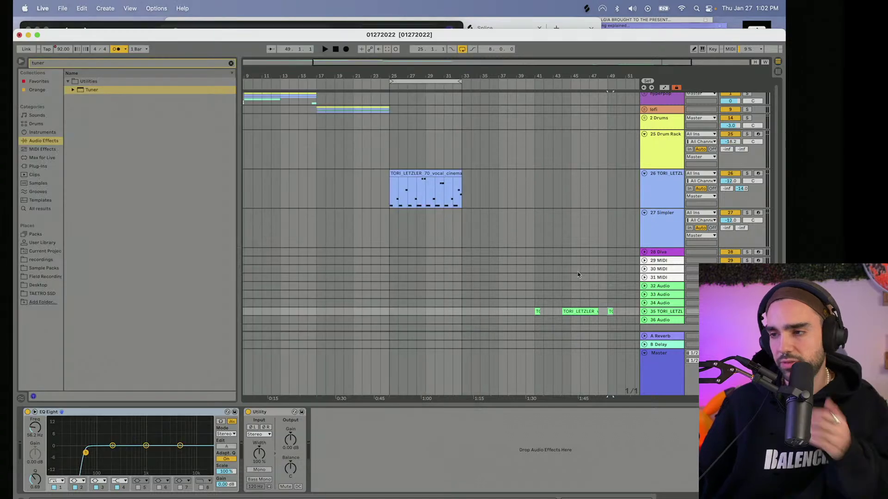
pyautogui.click(587, 9)
pyautogui.scroll(15, 289, 119)
pyautogui.click(283, 31)
pyautogui.tripleClick(286, 31)
pyautogui.write('kick')
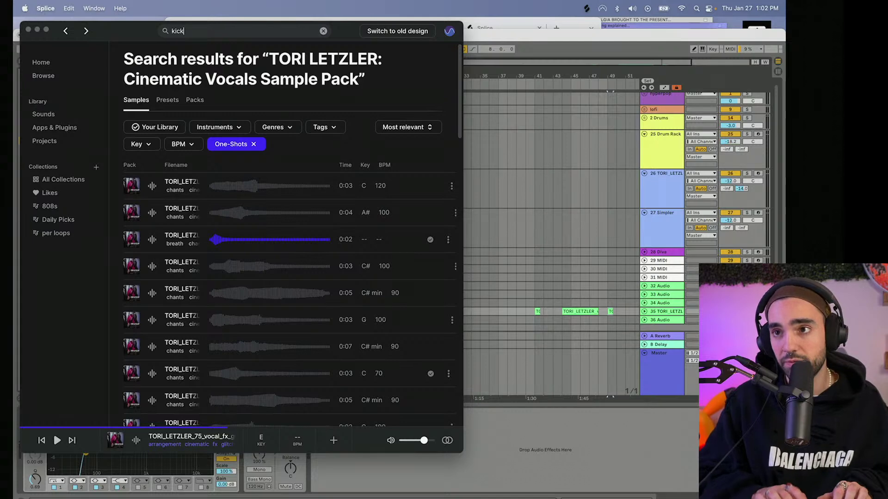
pyautogui.press('Return')
pyautogui.click(161, 115)
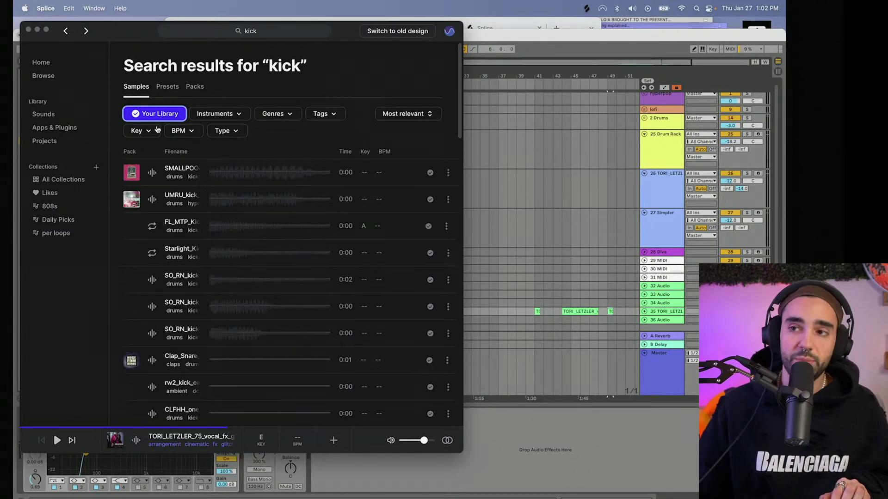
# - Audition the FL_MTP_Kick and Starlight_Kick samples
pyautogui.click(152, 226)
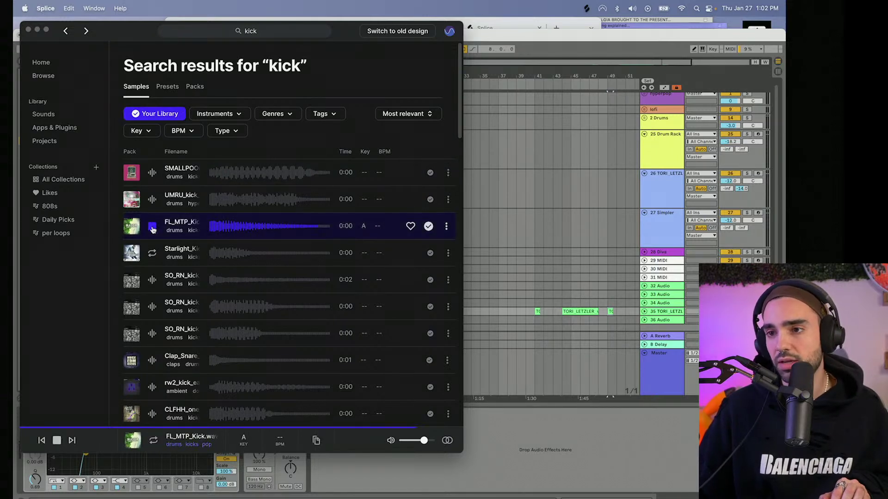
pyautogui.click(152, 254)
pyautogui.scroll(-3, 155, 259)
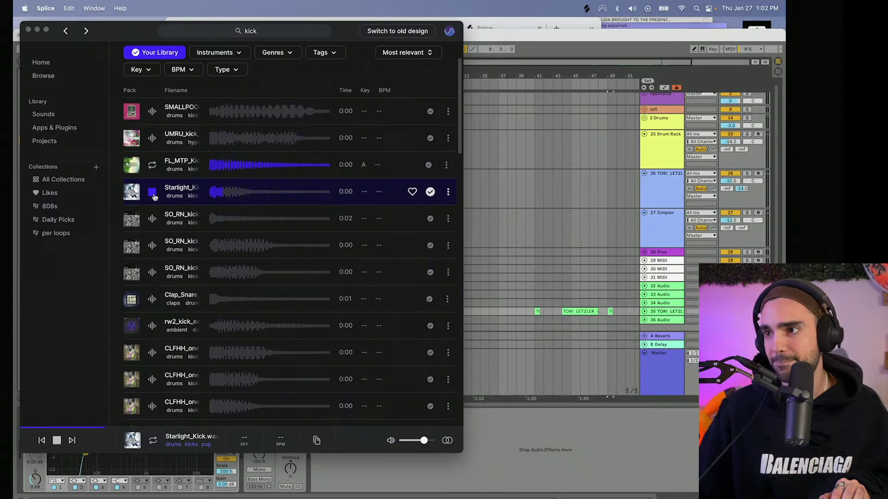
# - Show the Drum Rack of track 25 and load SO_RN_kick_futuresoul.wav from Splice onto its C1 pad
pyautogui.click(652, 95)
pyautogui.click(587, 11)
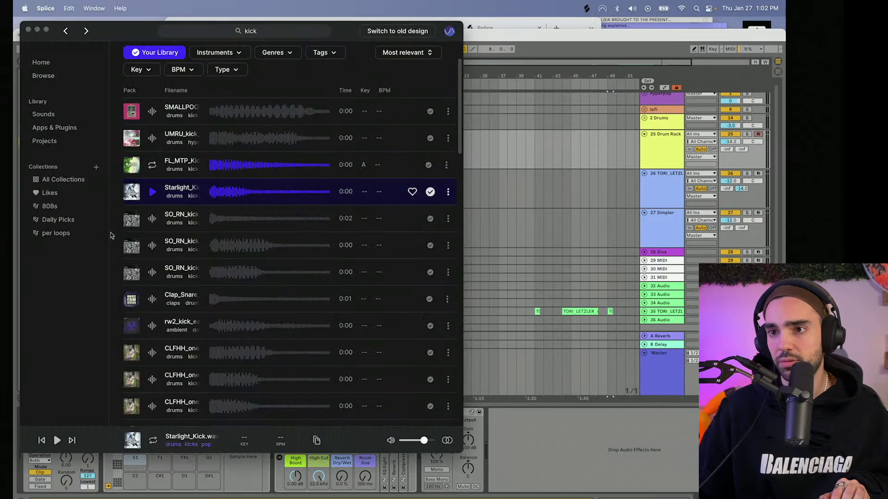
pyautogui.scroll(-2, 153, 208)
pyautogui.click(151, 244)
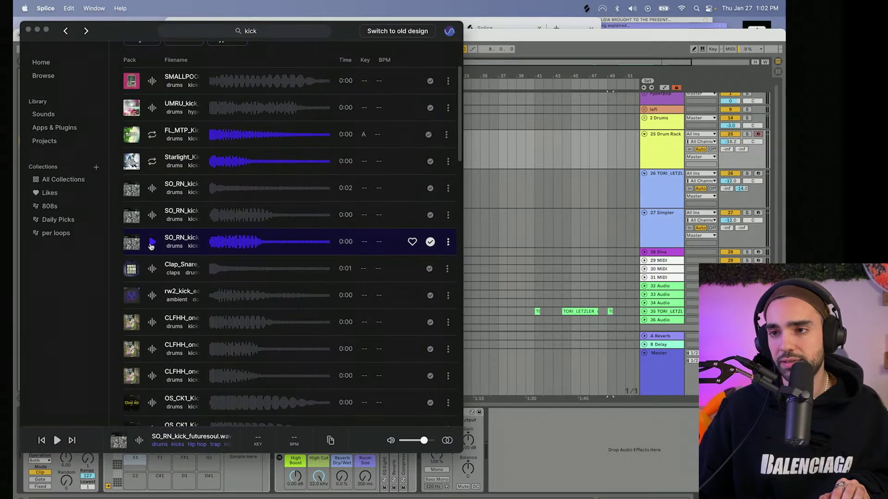
pyautogui.moveTo(139, 440); pyautogui.dragTo(135, 480)
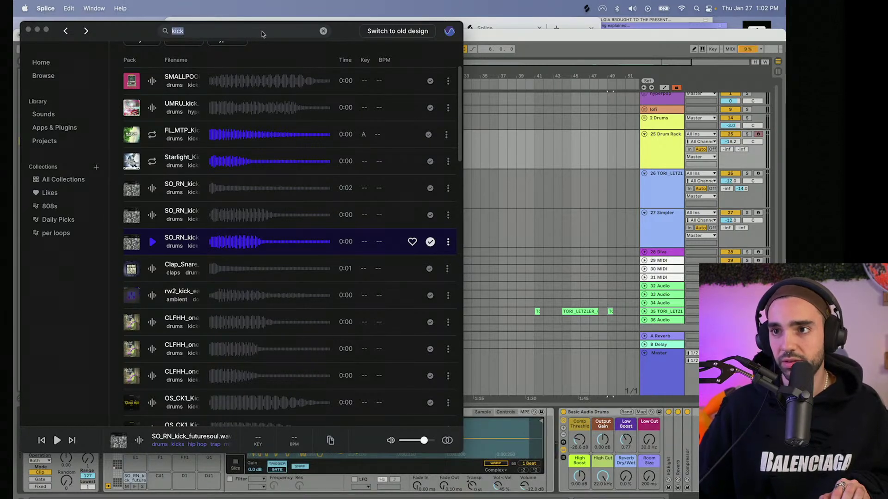
# - Search the library for "snare", audition results and load AU_EPV_Snare_One_Shot07 onto the Drum Rack's F#1 pad
pyautogui.press('Return')
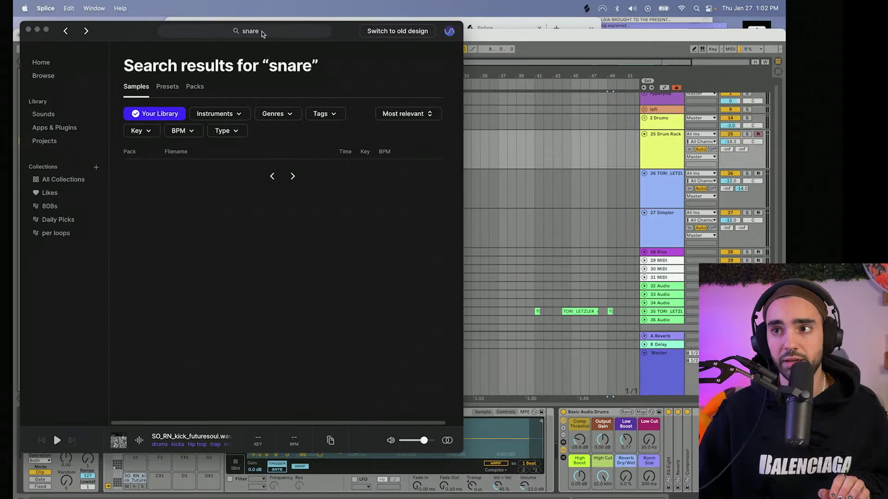
pyautogui.click(153, 254)
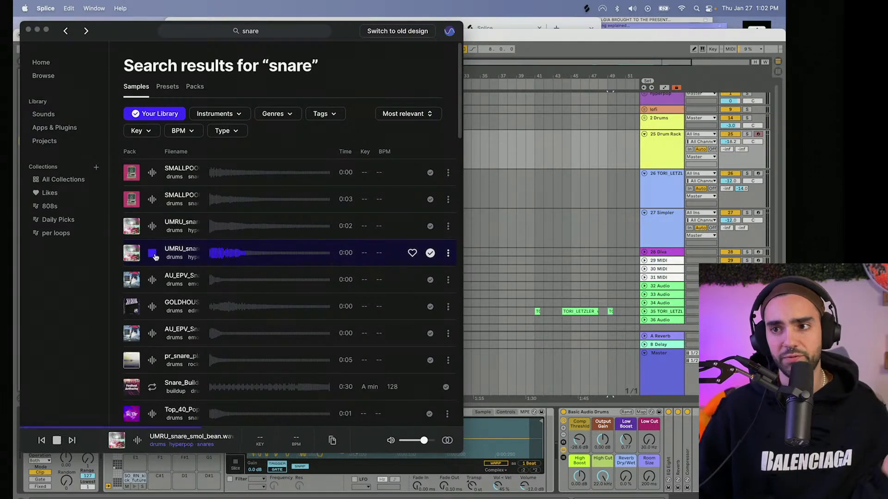
pyautogui.click(152, 279)
pyautogui.scroll(-3, 153, 279)
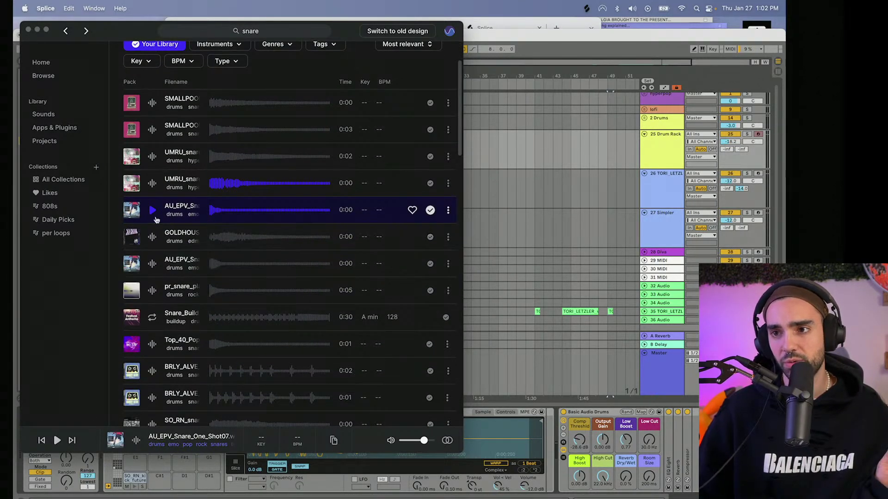
pyautogui.moveTo(185, 439); pyautogui.dragTo(182, 466)
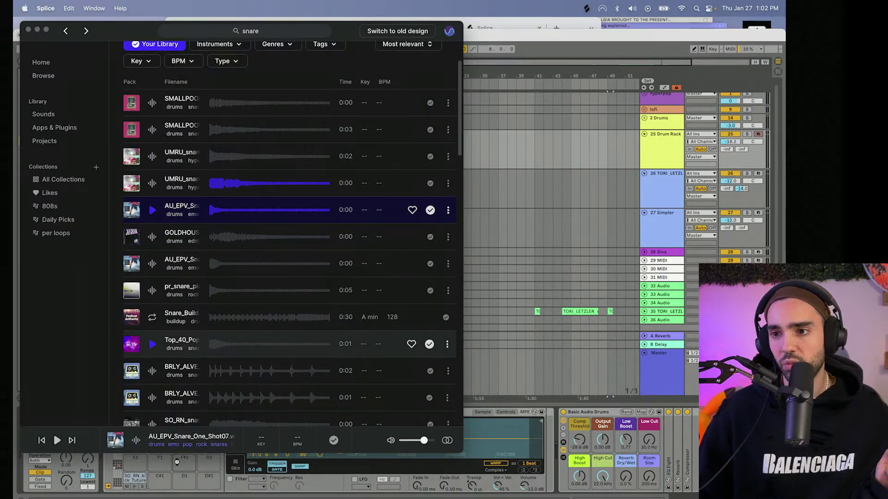
# - Audition pr_snare_plan4 and the second AU_EPV snare, and load the AU_EPV snare onto the D1 pad
pyautogui.click(152, 294)
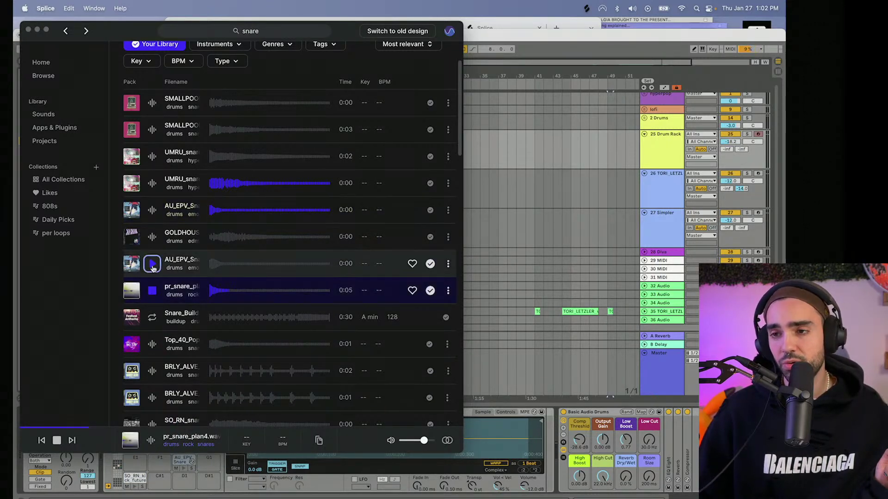
pyautogui.click(153, 267)
pyautogui.moveTo(185, 438); pyautogui.dragTo(183, 476)
# - Audition further snares and load SO_RN_rim_deep_reverb onto the Drum Rack's G1 pad
pyautogui.click(153, 344)
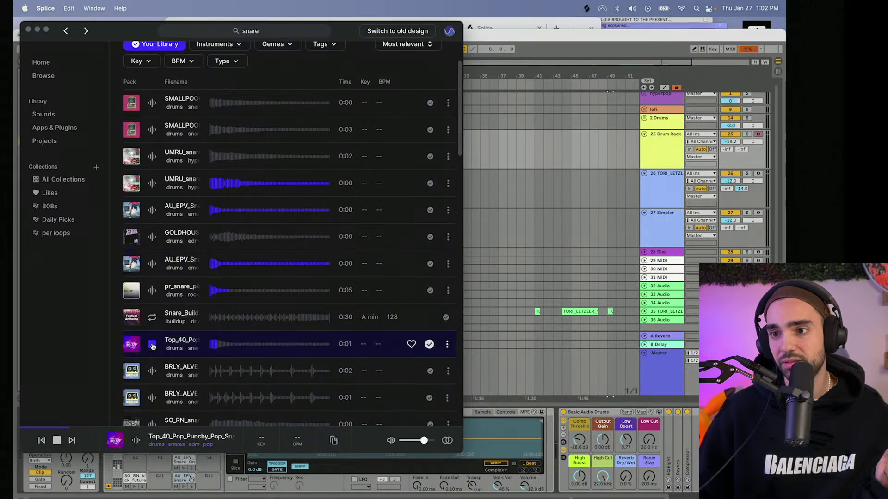
pyautogui.scroll(-3, 153, 362)
pyautogui.click(147, 380)
pyautogui.scroll(-2, 149, 372)
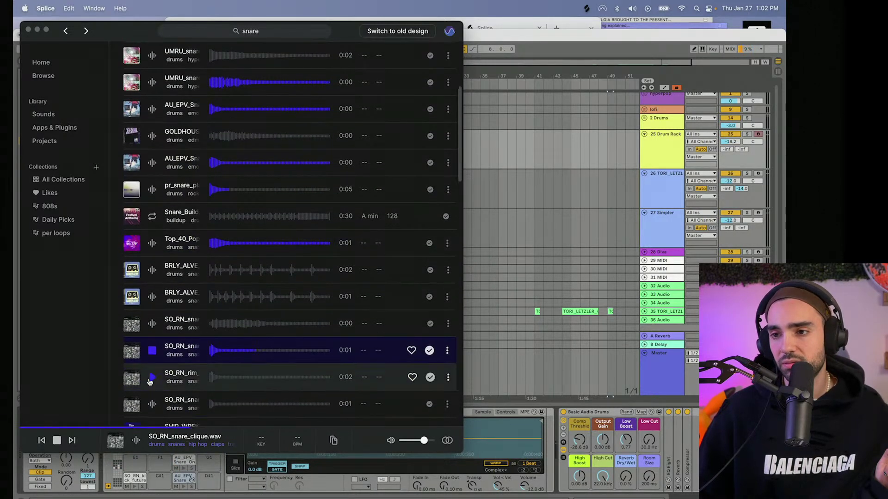
pyautogui.click(152, 364)
pyautogui.scroll(-2, 153, 351)
pyautogui.moveTo(278, 332); pyautogui.dragTo(208, 459)
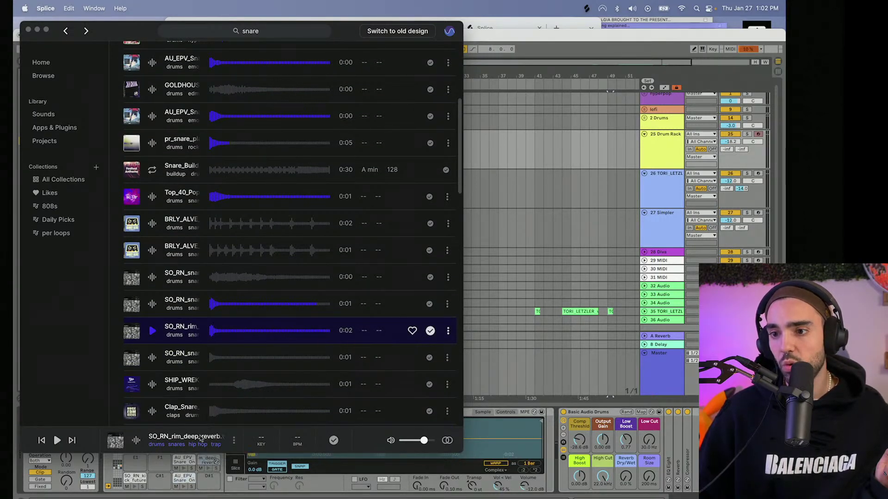
# - Audition further snare results, including Clap_Snare_4, rw2_snr_felter.wav and the CLFHH one-shots
pyautogui.click(153, 384)
pyautogui.scroll(-2, 154, 366)
pyautogui.click(154, 361)
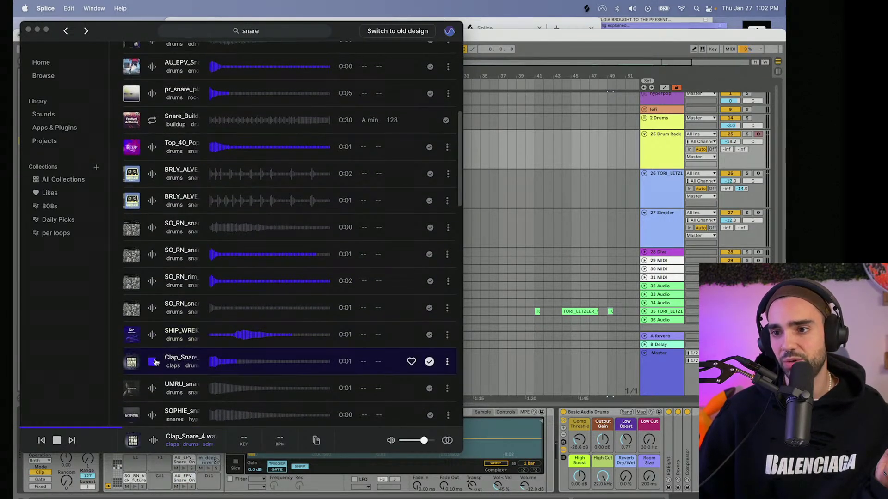
pyautogui.scroll(-1, 156, 363)
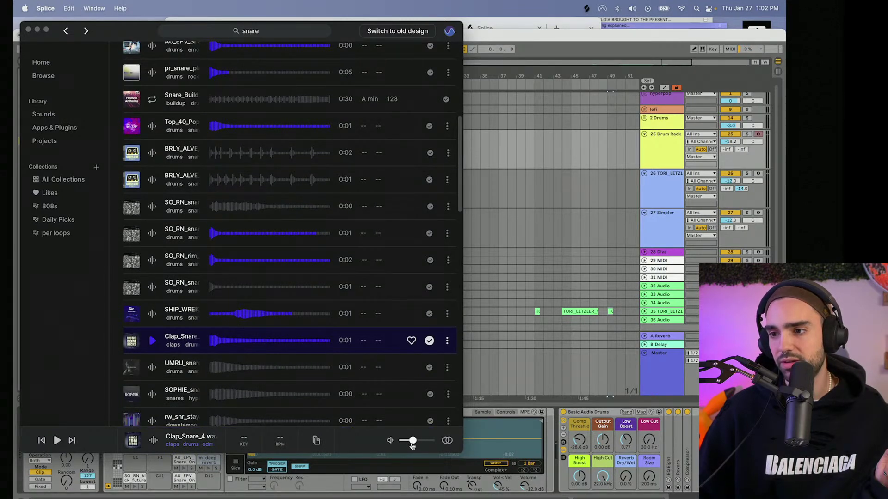
pyautogui.scroll(-4, 160, 347)
pyautogui.click(153, 349)
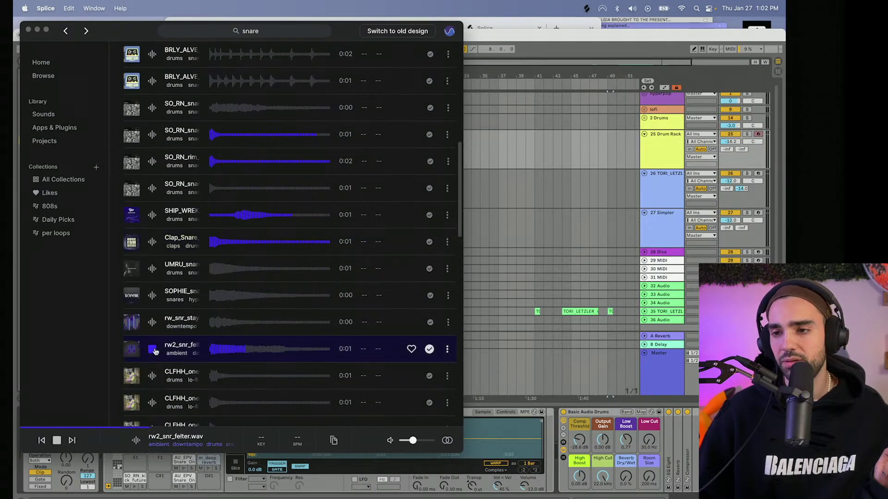
pyautogui.click(153, 376)
pyautogui.scroll(-2, 154, 374)
pyautogui.click(153, 358)
pyautogui.scroll(-2, 153, 358)
pyautogui.click(152, 358)
# - Search the library for "murda" and load the MURDA_PERCUSSION_ECHO_RIM sample onto the Drum Rack's F1 pad
pyautogui.scroll(20, 178, 340)
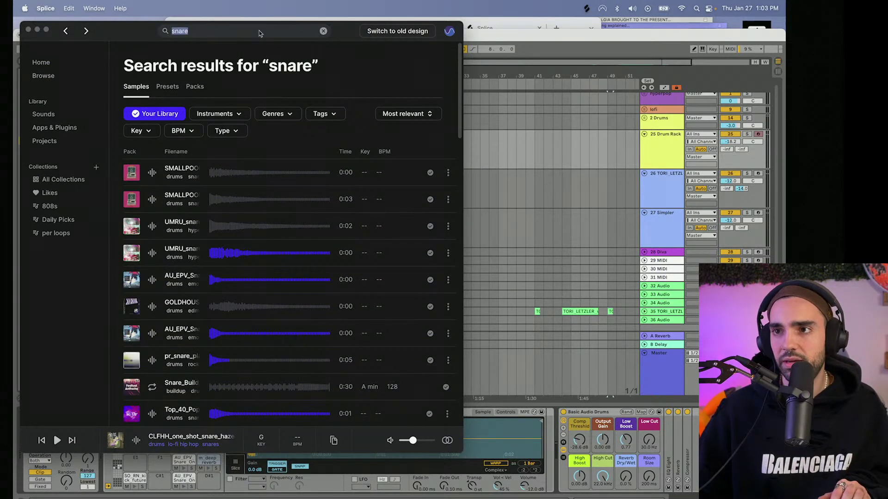
pyautogui.write('murda')
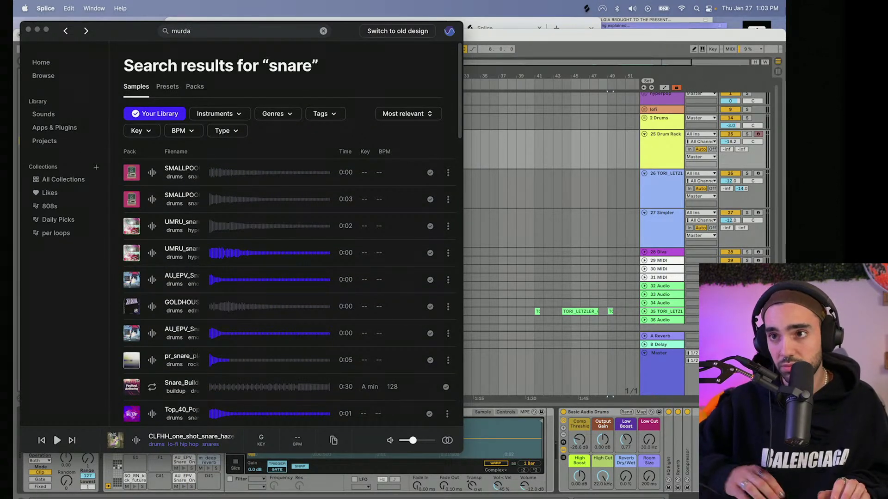
pyautogui.press('Return')
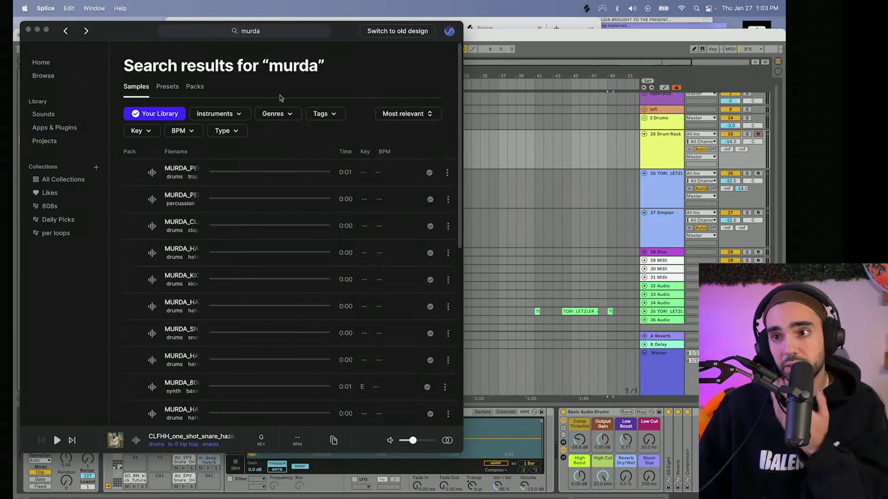
pyautogui.click(156, 176)
pyautogui.moveTo(427, 176); pyautogui.dragTo(161, 463)
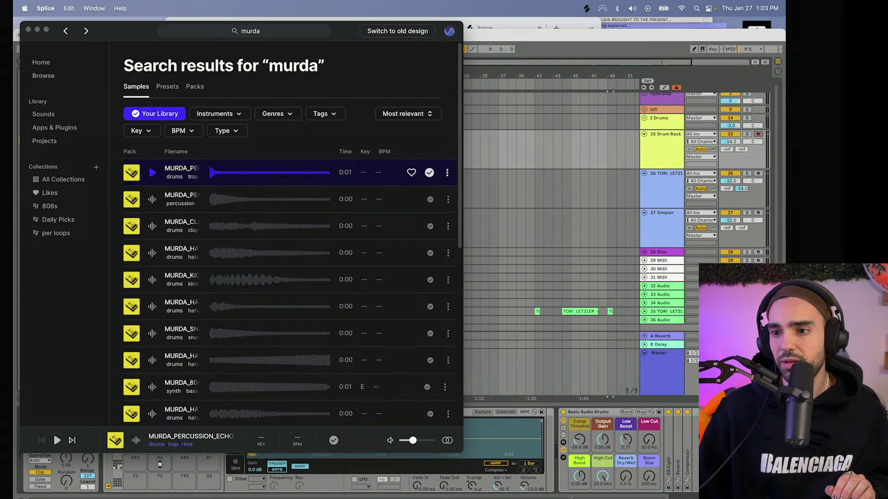
pyautogui.click(161, 463)
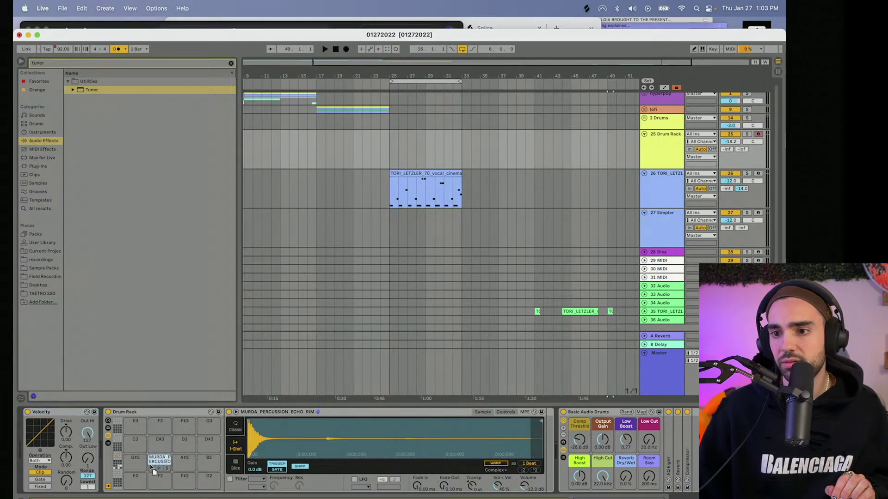
pyautogui.click(123, 471)
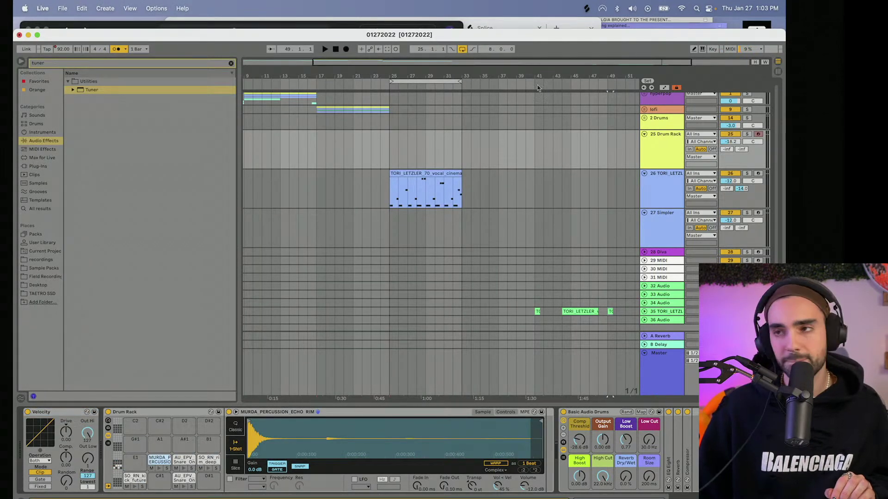
# - Switch back to Splice and audition MURDA_SNARE_DRANK, the hat below it and MURDA_808_GOYARD_E.wav
pyautogui.click(586, 9)
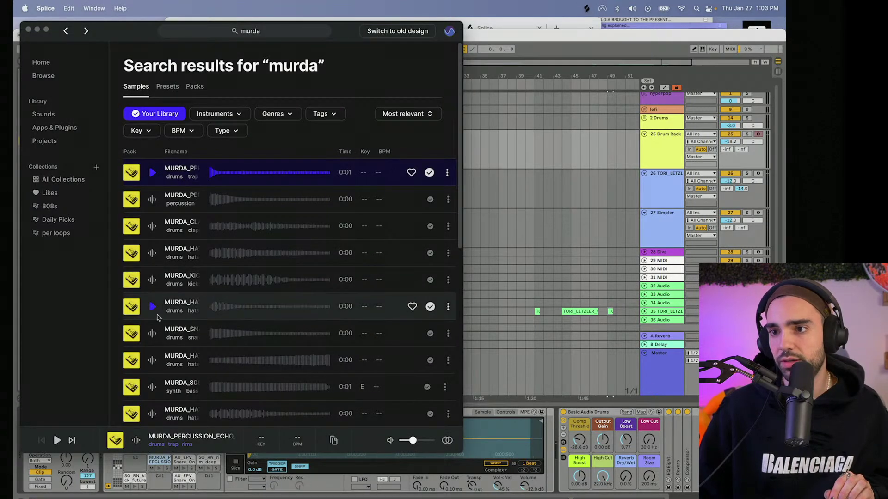
pyautogui.click(153, 332)
pyautogui.scroll(-2, 153, 333)
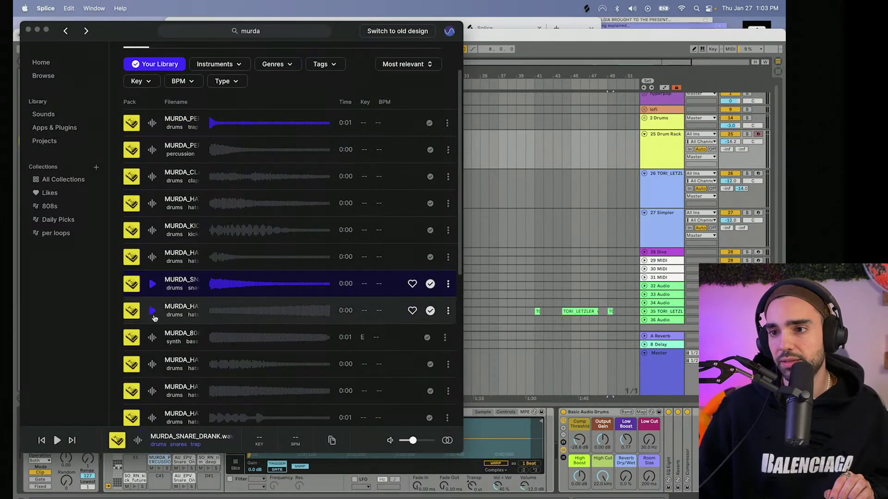
pyautogui.click(152, 310)
pyautogui.click(152, 337)
# - Filter the murda results by the snares tag, audition them and load MURDA_SNARE_EASTER_EGG onto the Drum Rack's D#1 pad
pyautogui.scroll(2, 265, 160)
pyautogui.click(323, 114)
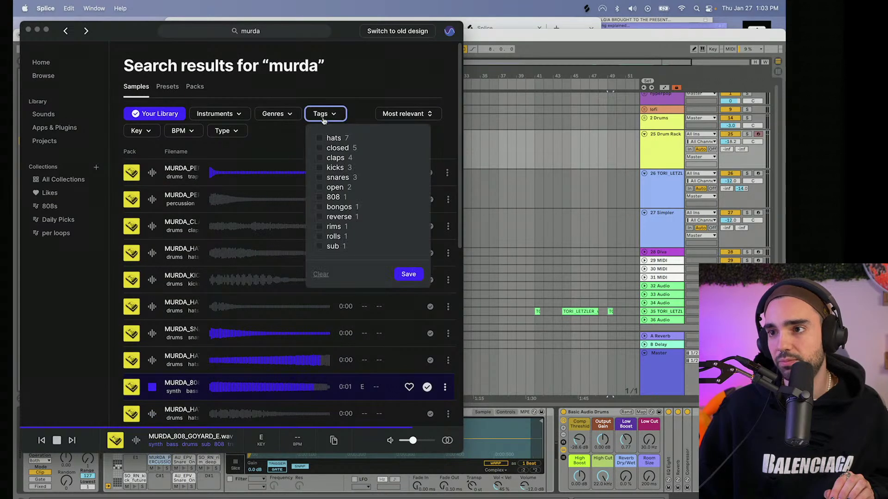
pyautogui.click(318, 178)
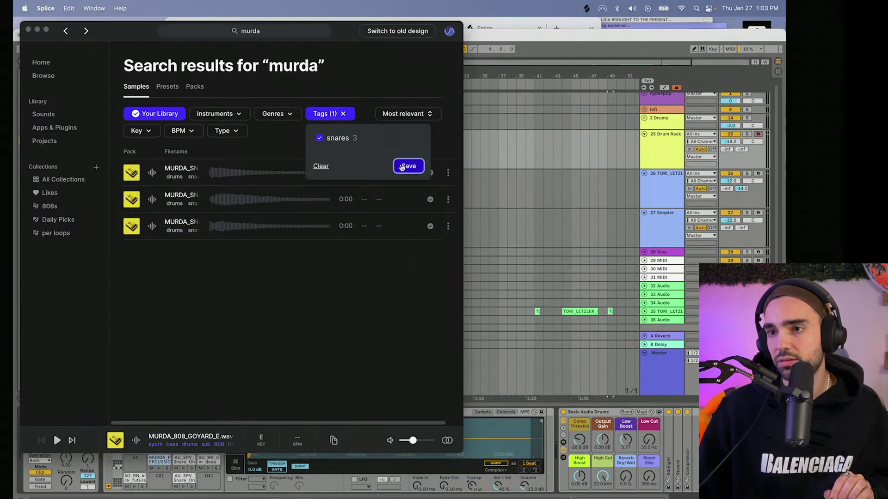
pyautogui.click(409, 166)
pyautogui.click(152, 172)
pyautogui.click(152, 199)
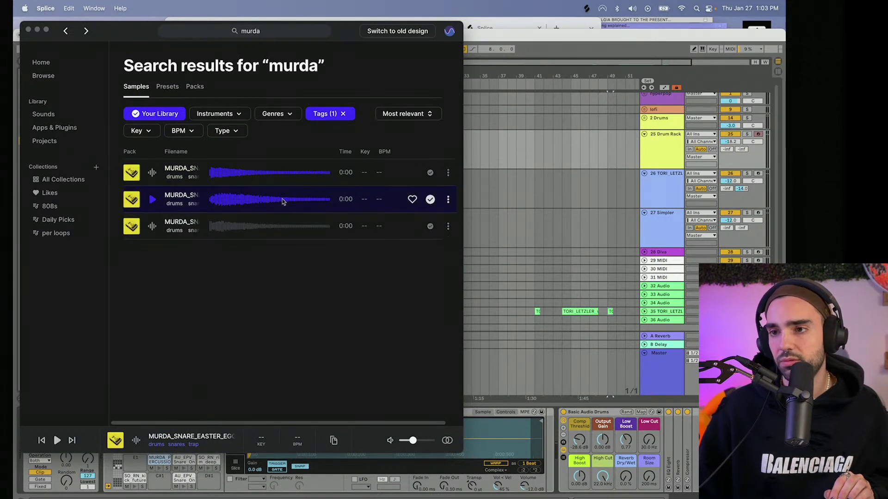
pyautogui.moveTo(418, 200); pyautogui.dragTo(212, 486)
# - Clear the snares tag filter, then search the library for "hihat" with the results limited to loops
pyautogui.click(345, 115)
pyautogui.click(346, 117)
pyautogui.click(341, 116)
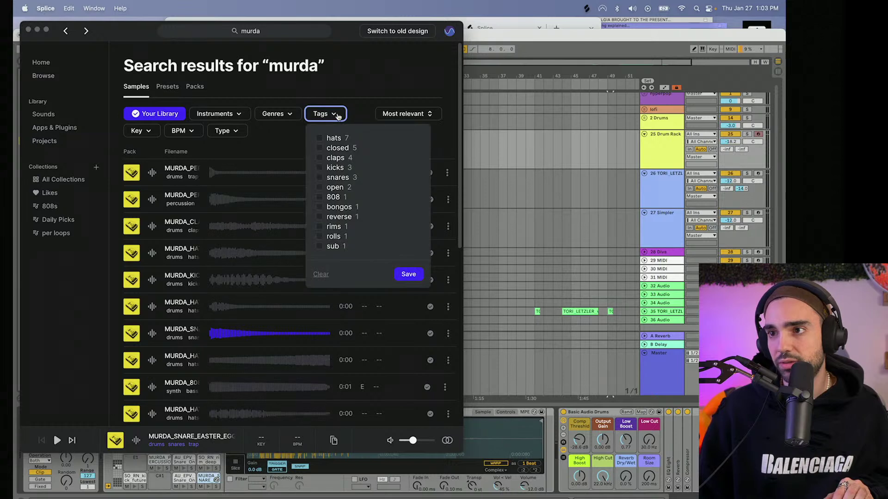
pyautogui.click(337, 116)
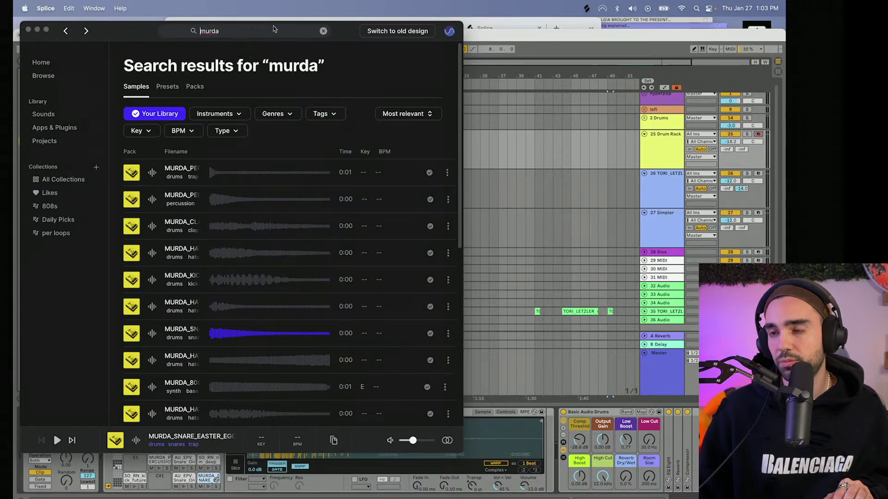
pyautogui.press('super+a')
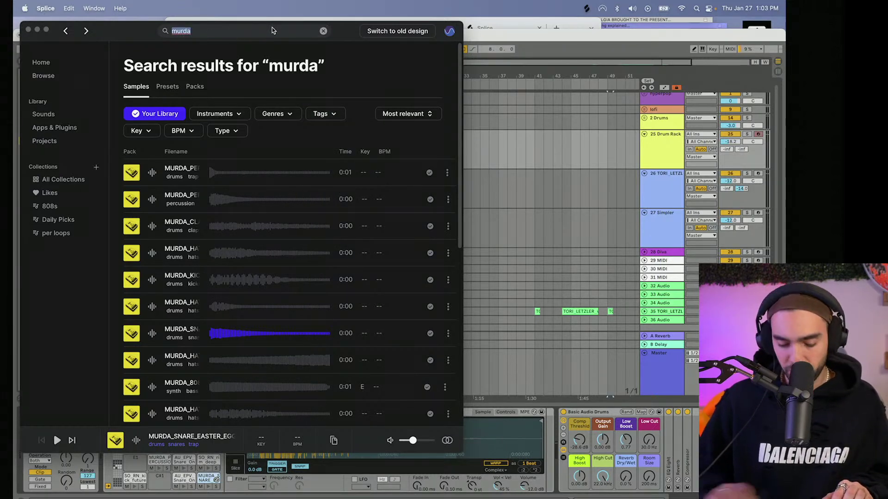
pyautogui.write('hihat')
pyautogui.press('Return')
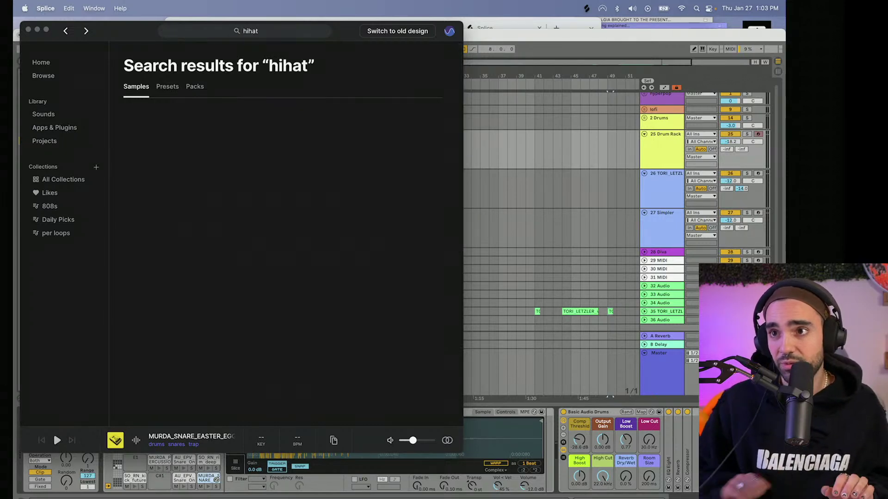
pyautogui.click(237, 134)
pyautogui.click(239, 156)
pyautogui.click(319, 201)
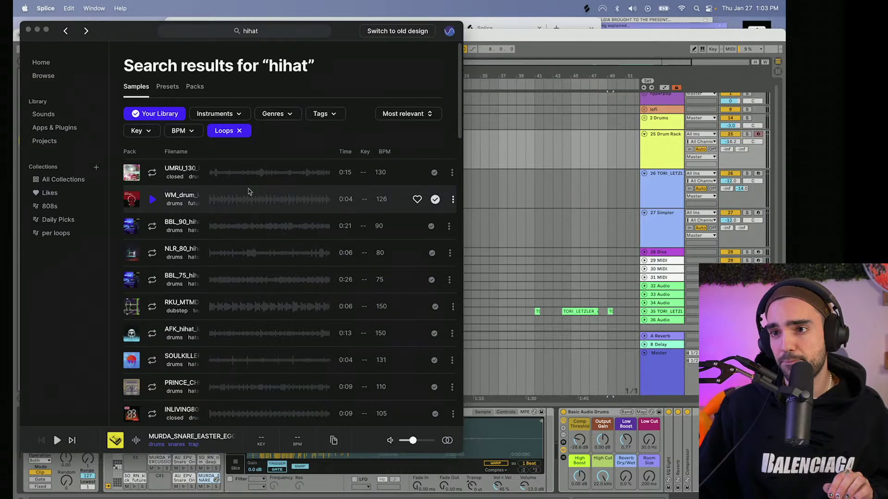
# - Narrow the hihat loops to the trap genre and place the PRINCE_CHRISHAN hihat loop on audio track 36 at bar 25
pyautogui.click(151, 199)
pyautogui.click(276, 113)
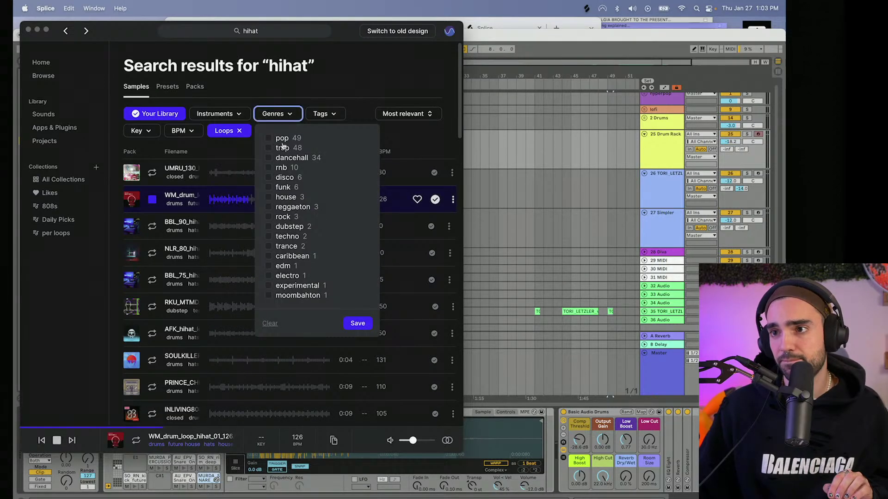
pyautogui.click(268, 148)
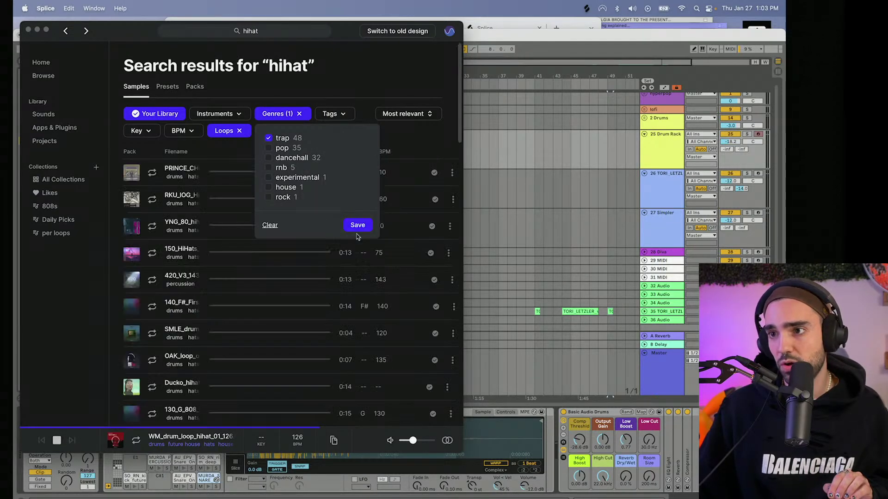
pyautogui.click(357, 225)
pyautogui.click(150, 174)
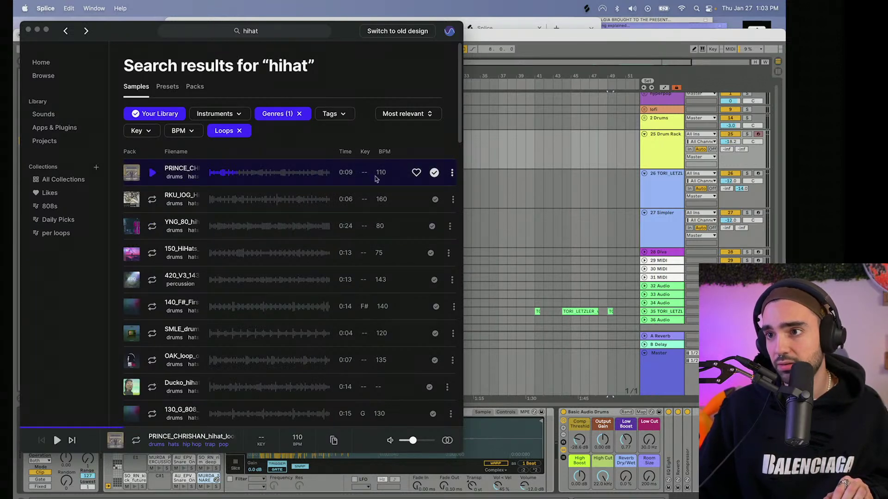
pyautogui.moveTo(435, 174); pyautogui.dragTo(390, 309)
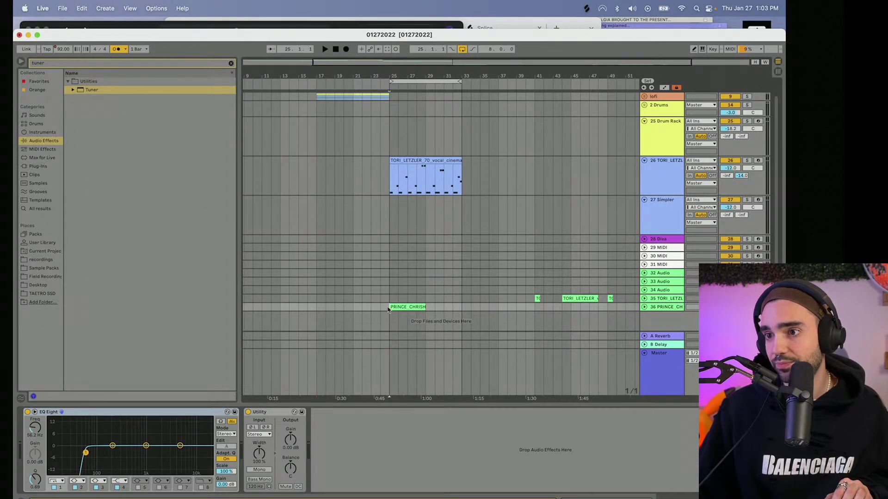
# - Play the section full screen, unfold track 36 and duplicate the hihat loop so it fills bars 25 to 33
pyautogui.press('space')
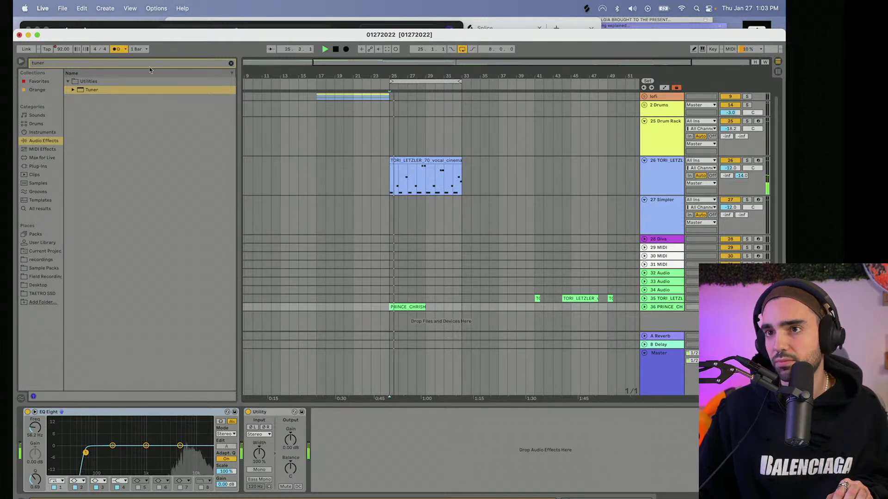
pyautogui.click(37, 35)
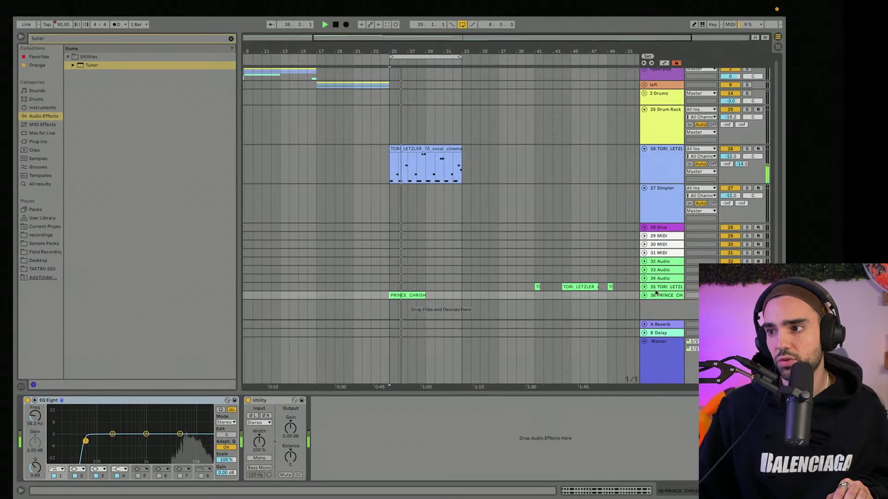
pyautogui.click(644, 296)
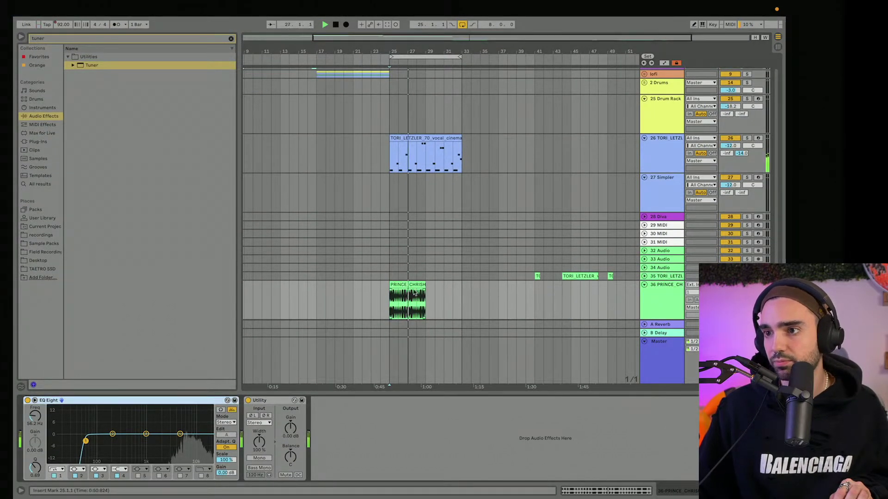
pyautogui.hotkey('ctrl', 'd')
pyautogui.scroll(1, 550, 198)
# - Select track 25 Drum Rack and rehearse a drum pattern on its pads while the section plays
pyautogui.click(660, 134)
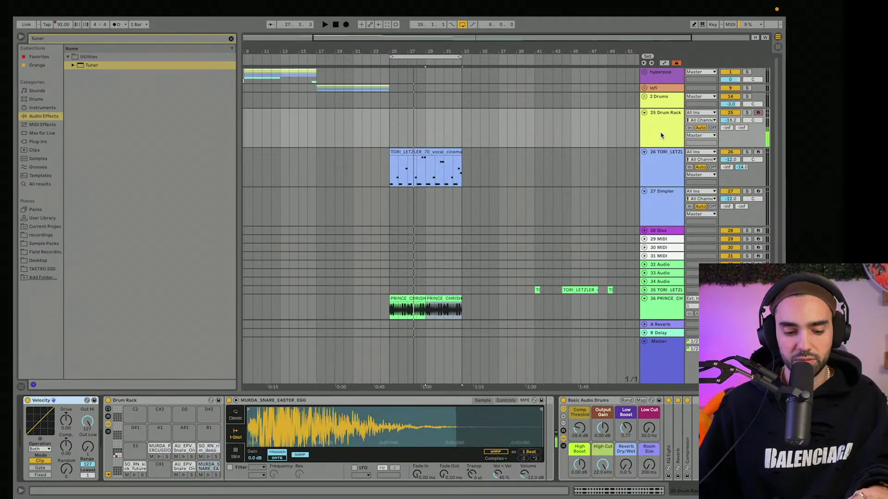
pyautogui.press('space')
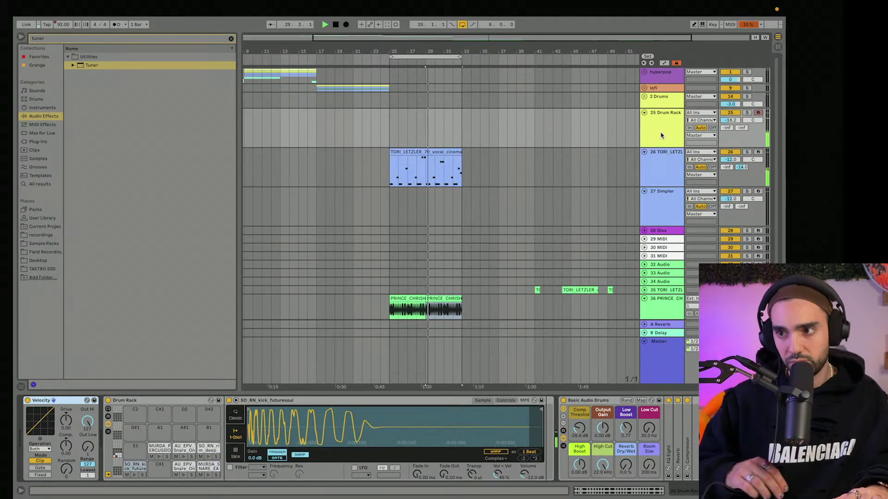
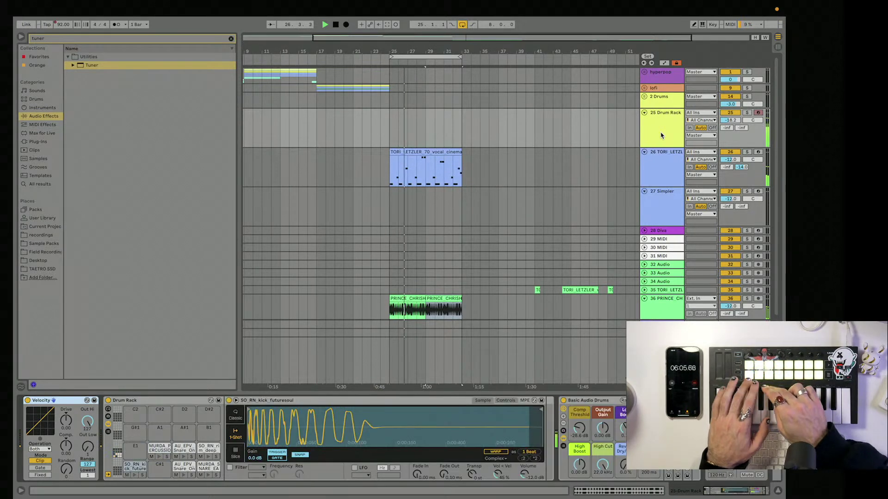
pyautogui.press('space')
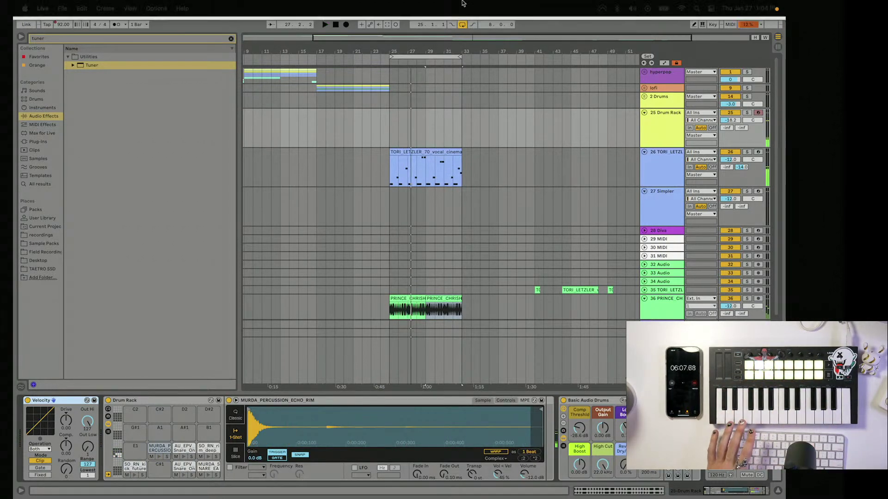
# - Shorten the loop to four bars from bar 25, record a drum pattern on track 25 Drum Rack and select the recorded clip
pyautogui.moveTo(459, 57); pyautogui.dragTo(424, 56)
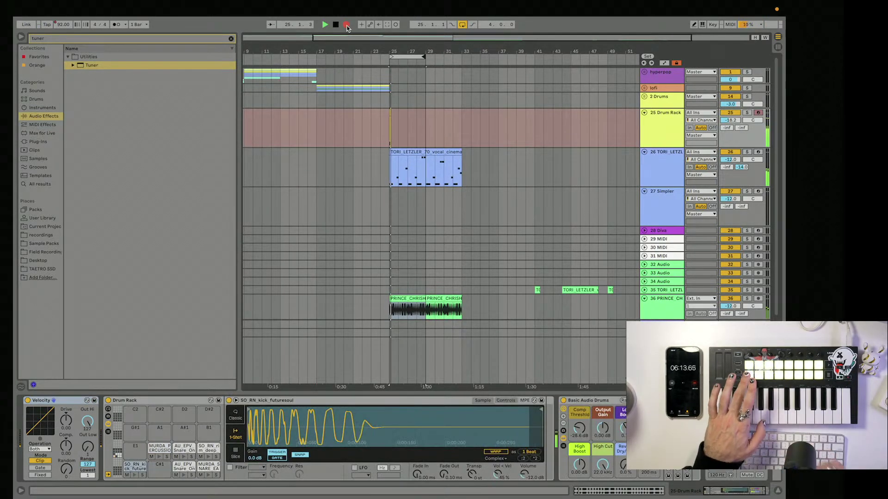
pyautogui.press('space')
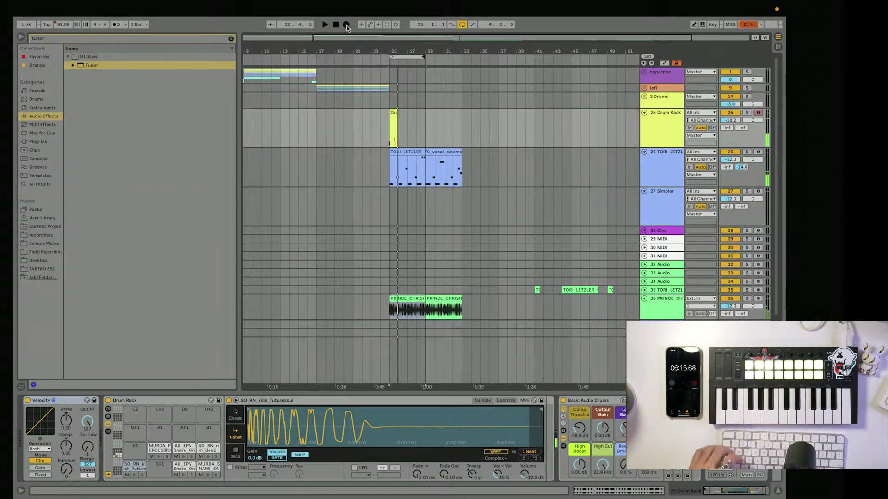
pyautogui.click(347, 25)
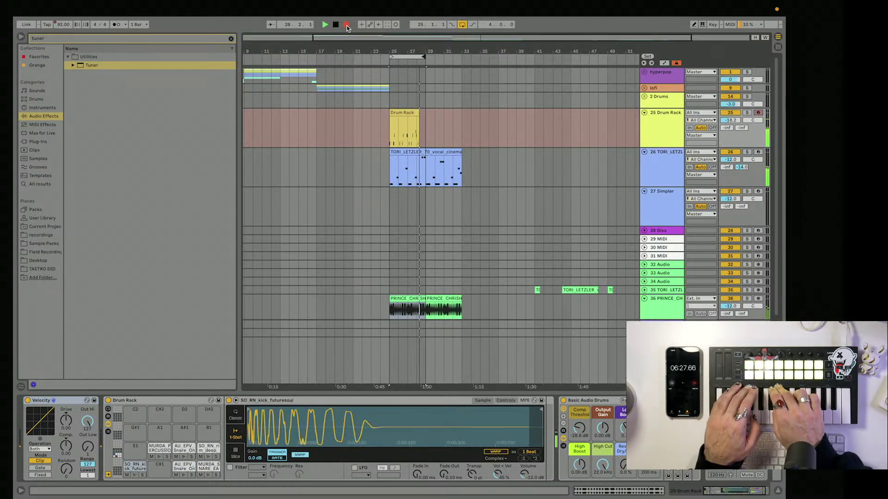
pyautogui.press('space')
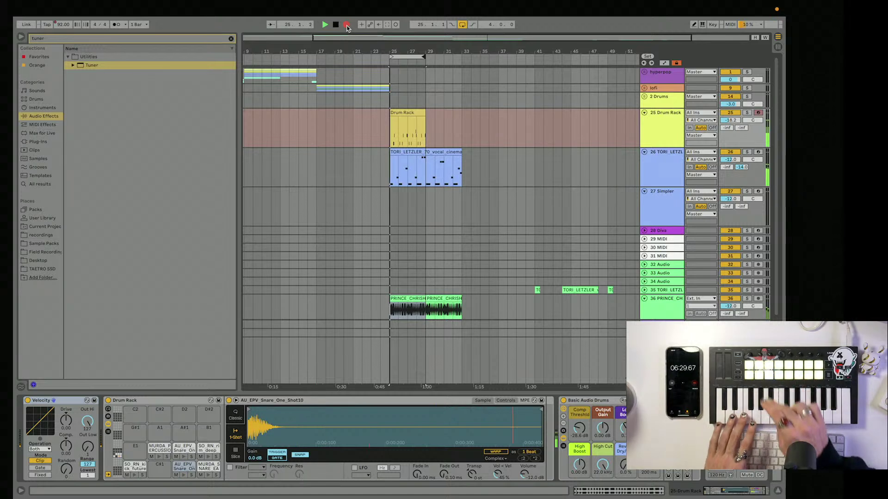
pyautogui.click(391, 109)
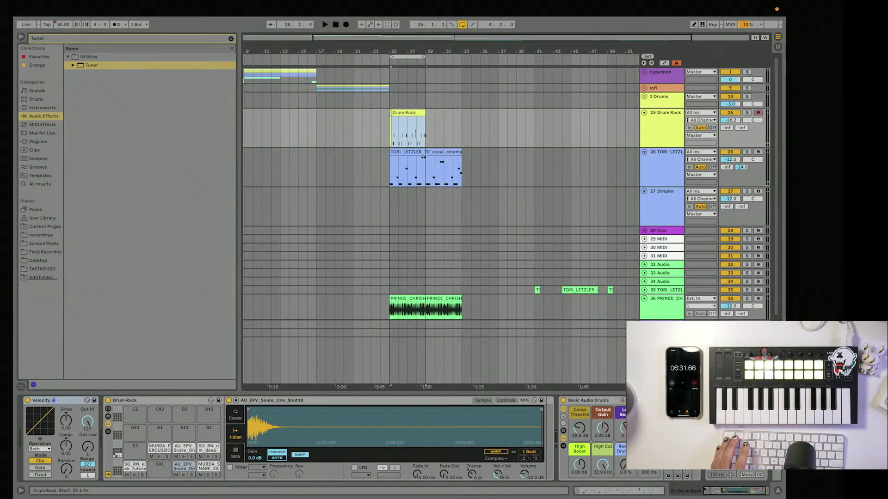
# - Quantize the note starts of the recorded clip on track 25 Drum Rack at 55% using a different grid value
pyautogui.doubleClick(393, 112)
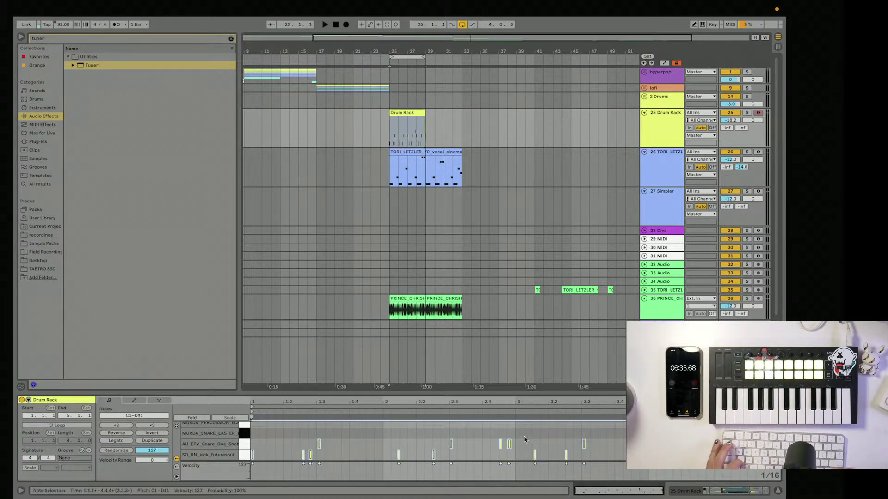
pyautogui.press('space')
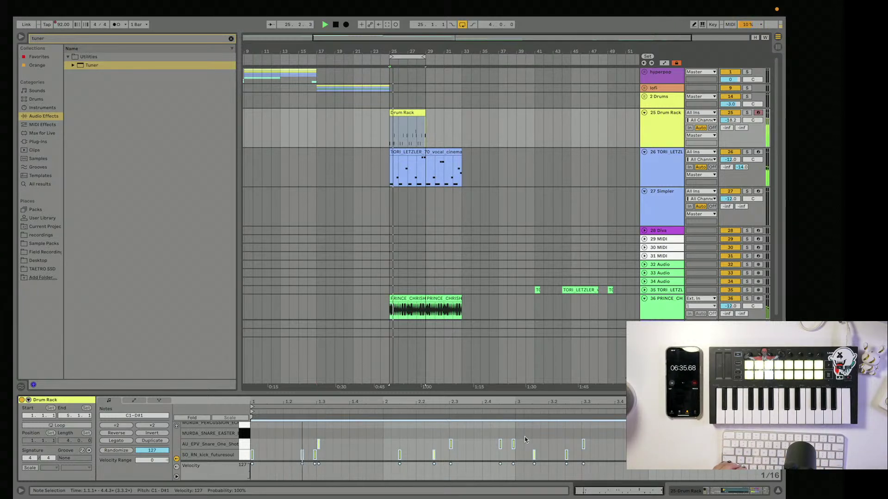
pyautogui.press('space')
pyautogui.hotkey('ctrl', 'shift', 'u')
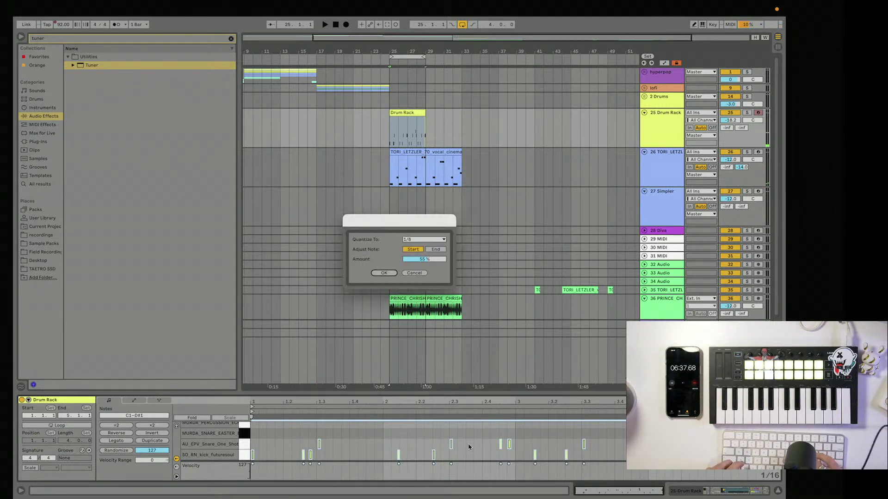
pyautogui.click(442, 241)
pyautogui.click(418, 282)
pyautogui.click(383, 273)
# - Shift the AU_EPV snare just after 3.4 slightly later and lower the velocity of the MURDA_SNARE_EASTER note beside it
pyautogui.press('space')
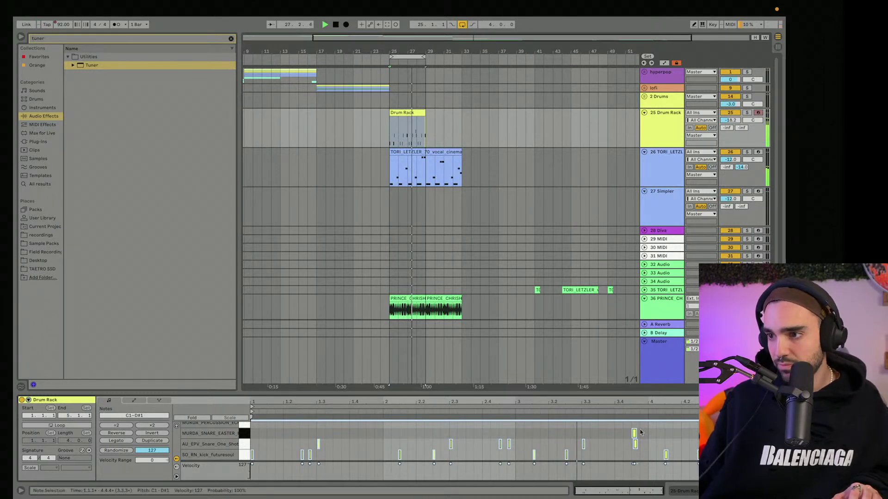
pyautogui.click(634, 445)
pyautogui.moveTo(633, 450)
pyautogui.mouseDown()
pyautogui.moveTo(644, 452)
pyautogui.moveTo(633, 467)
pyautogui.mouseUp()
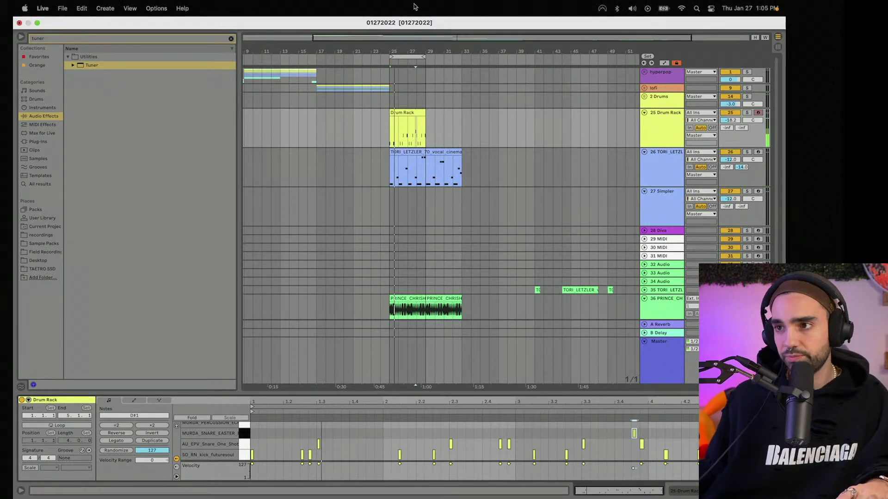
# - Try to overdub extra drum hits onto the track 25 clip in the four-bar loop from bar 25
pyautogui.click(406, 57)
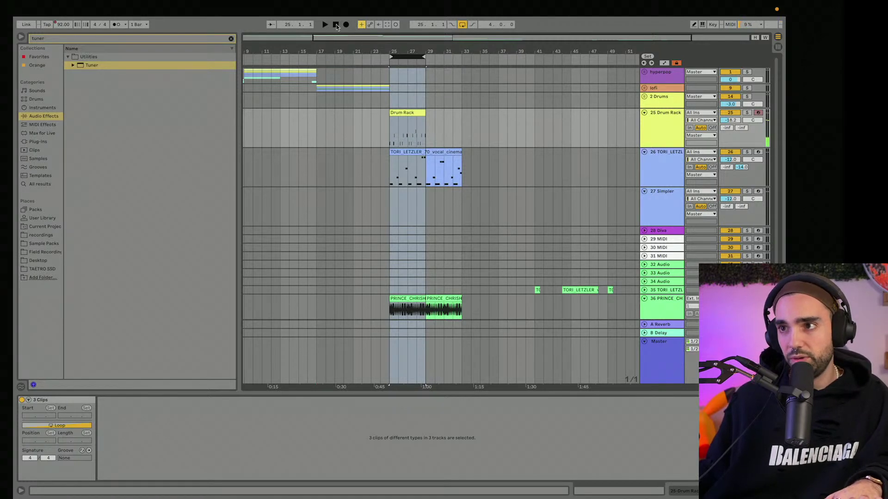
pyautogui.click(335, 26)
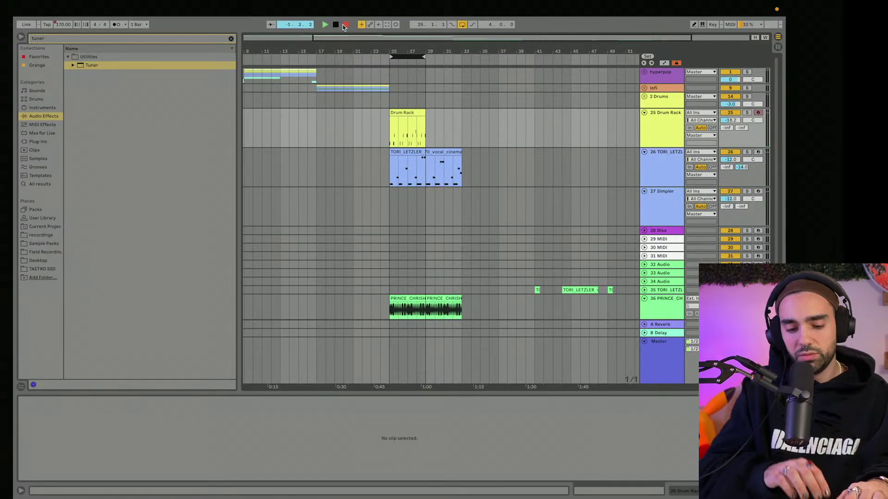
pyautogui.press('space')
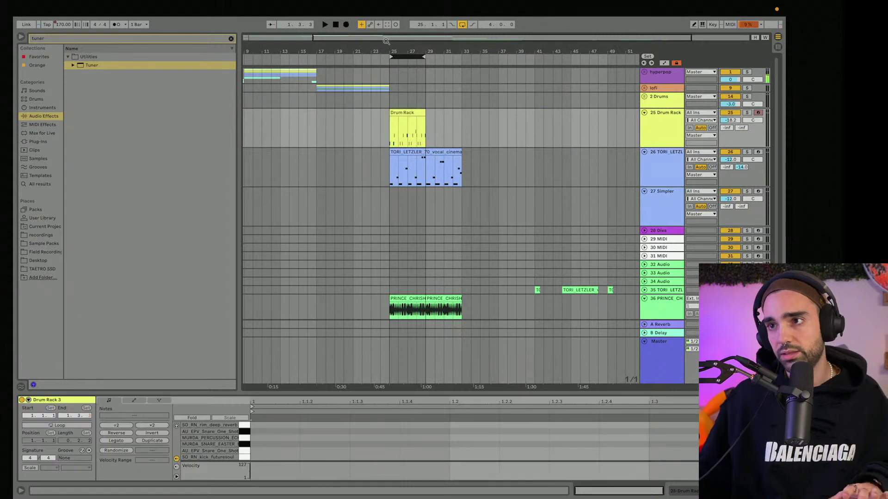
pyautogui.click(398, 55)
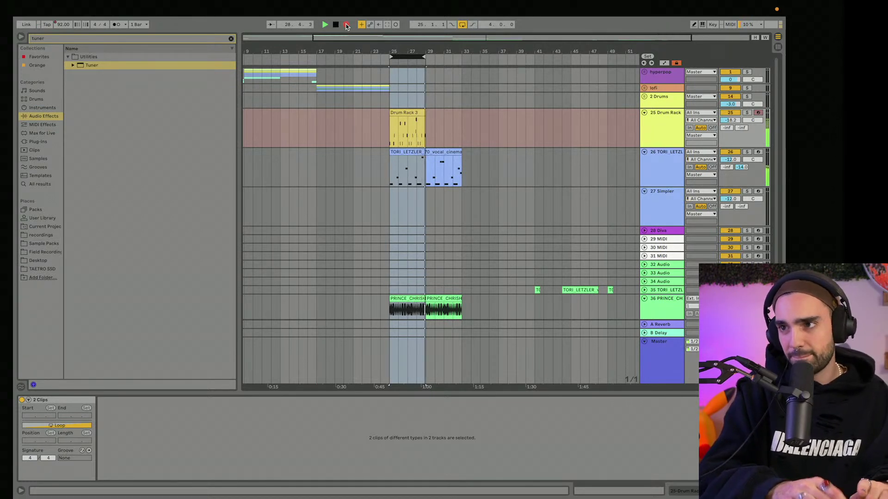
pyautogui.press('space')
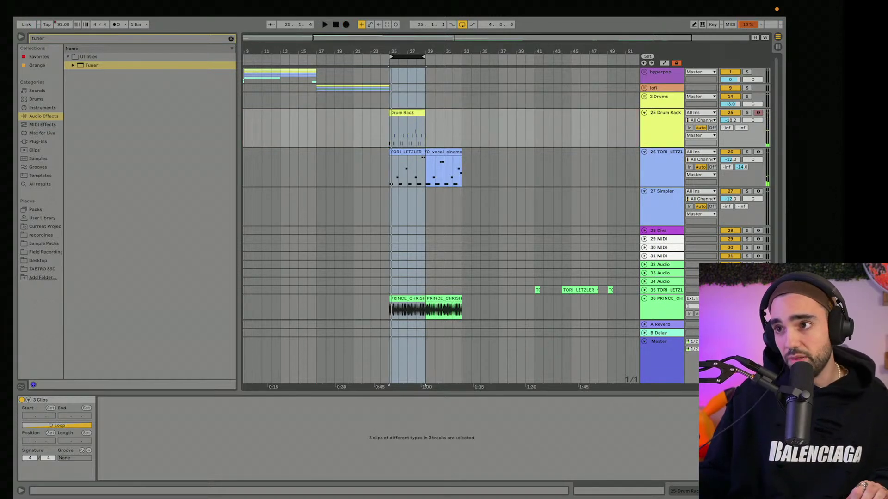
# - Overdub MURDA_PERCUSSION and SO_RN_rim_deep_reverb hits onto the track 25 clip from bar 25 and open the recorded clip's notes
pyautogui.click(346, 25)
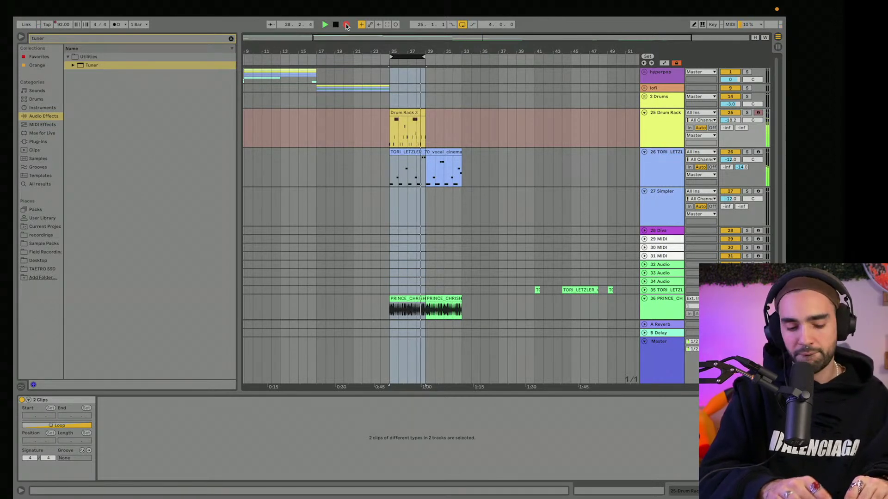
pyautogui.press('space')
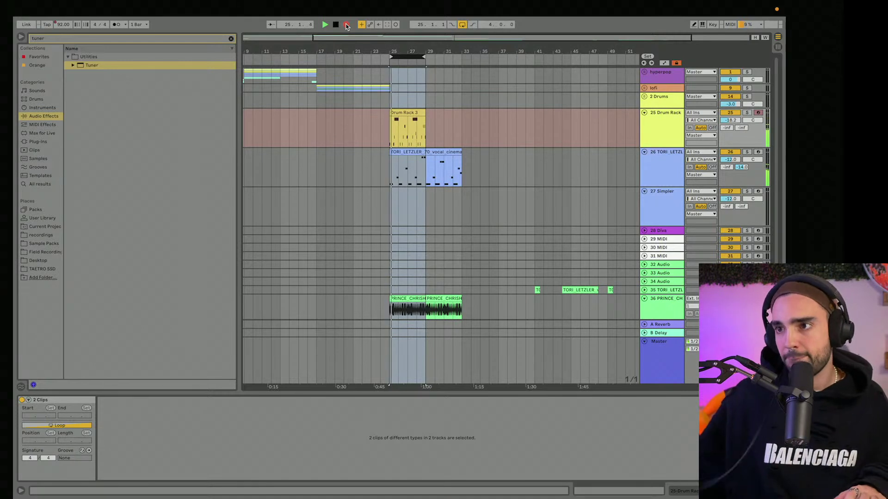
pyautogui.click(391, 113)
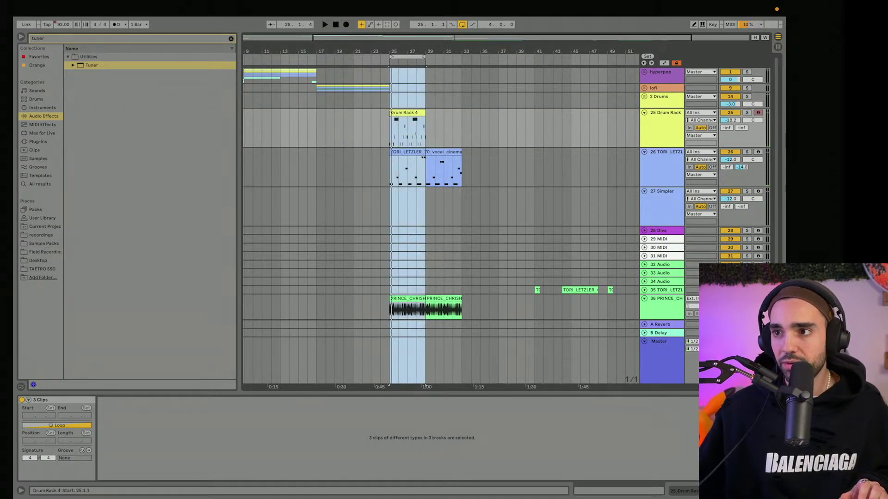
pyautogui.click(396, 113)
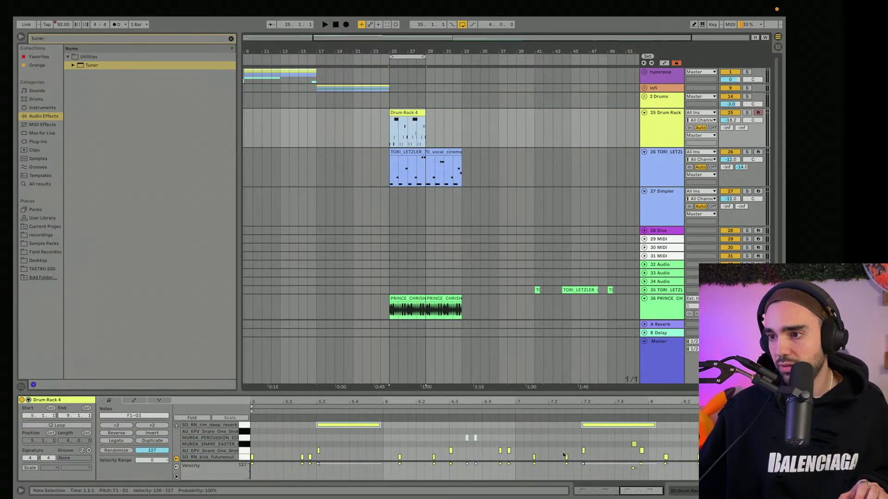
pyautogui.click(557, 443)
# - Show the devices of track 25 Drum Rack and clear the browser search
pyautogui.doubleClick(661, 130)
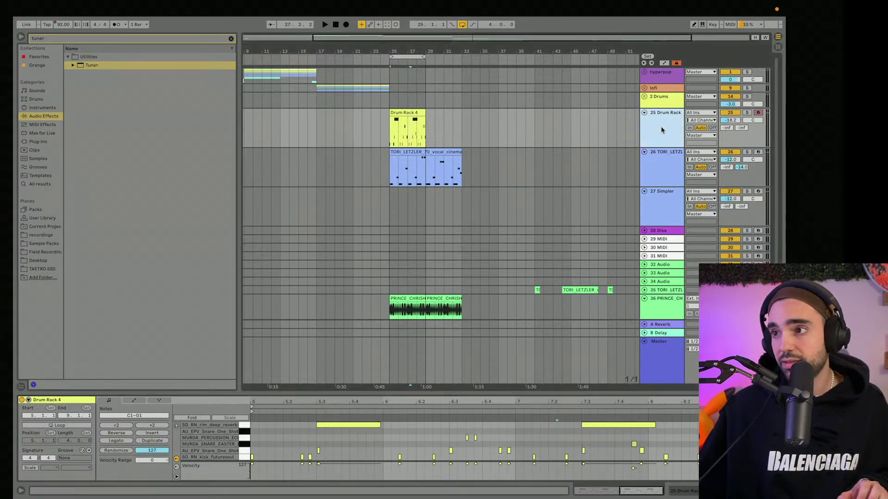
pyautogui.click(231, 39)
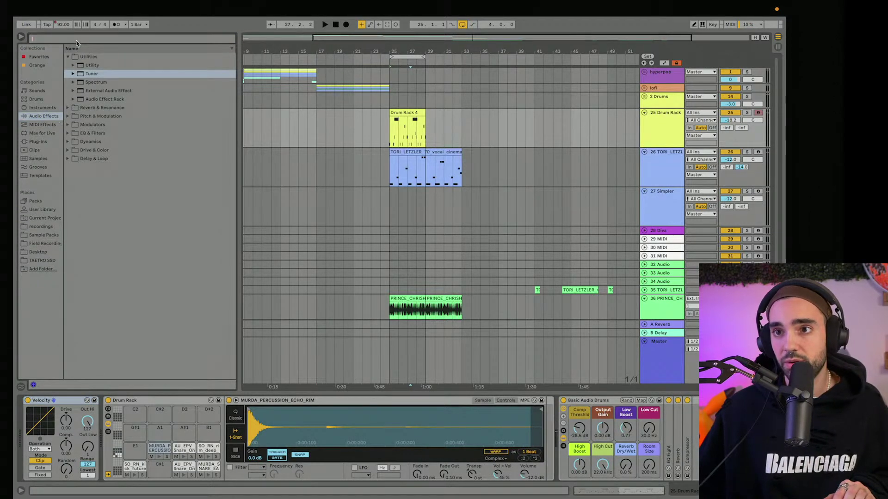
# - Search the audio effects for "reverb" and add the Reverb device to the SO_RN_rim_deep_reverb pad of the Drum Rack
pyautogui.write('reverb')
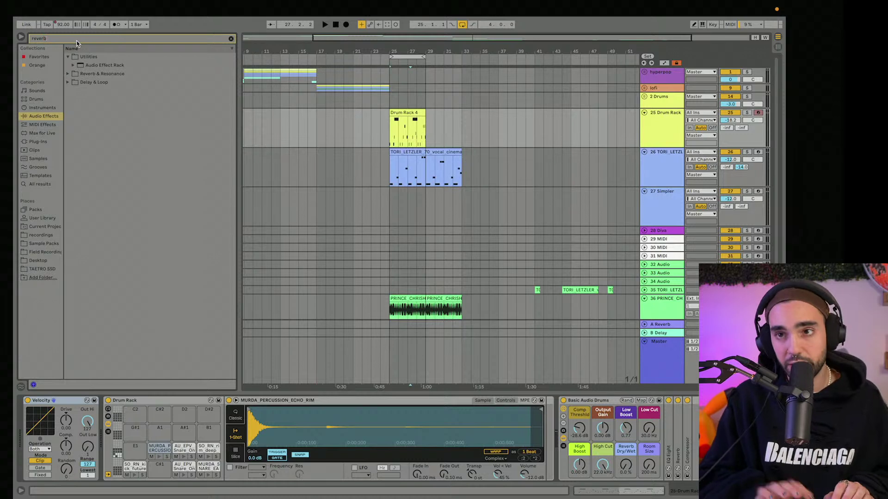
pyautogui.click(69, 74)
pyautogui.click(82, 92)
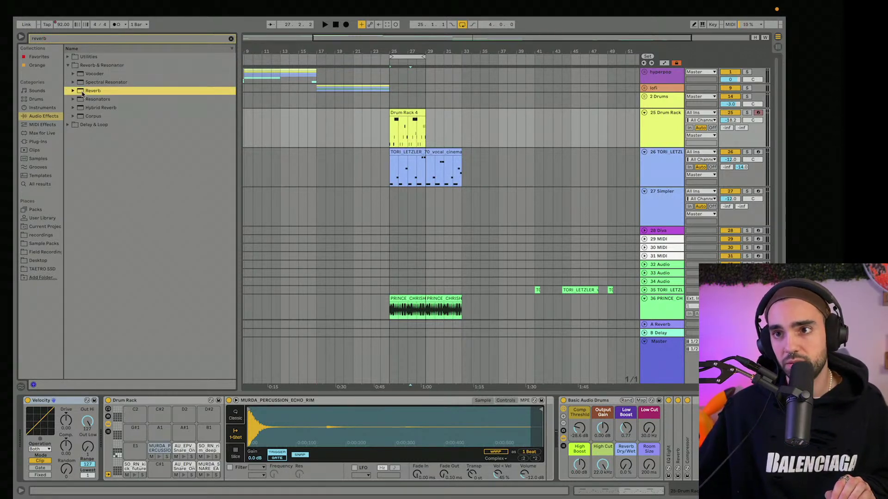
pyautogui.click(653, 136)
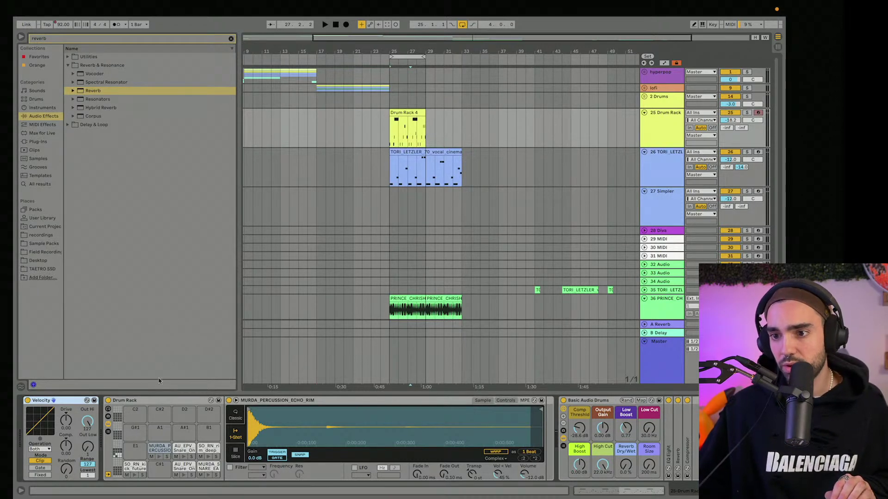
pyautogui.click(209, 457)
pyautogui.click(88, 94)
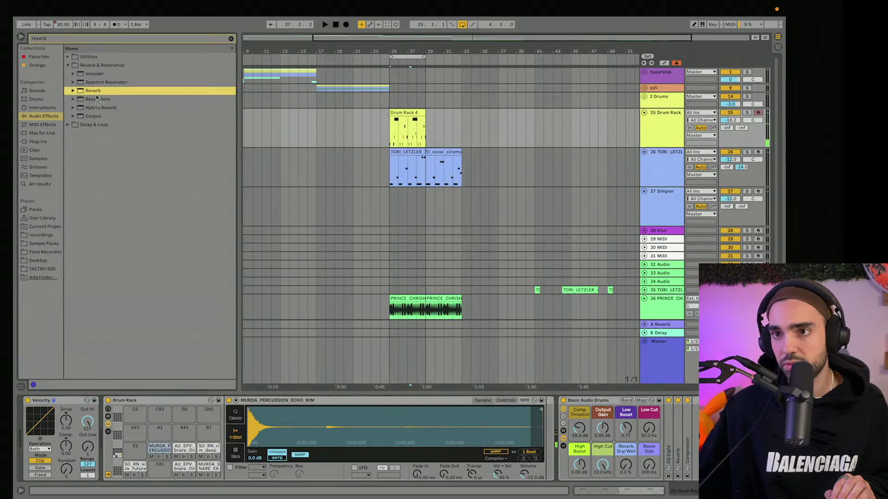
pyautogui.click(209, 457)
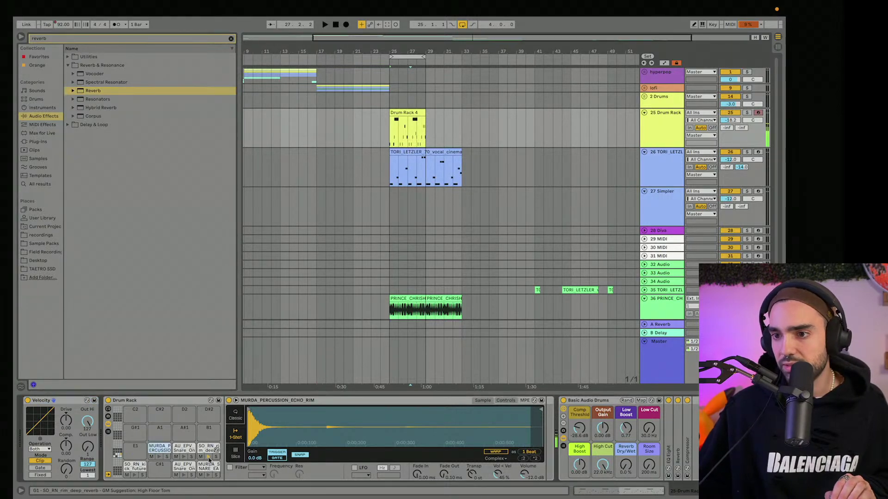
# - Set the rim pad's Reverb to High quality, 3.31 s decay time and 70% dry/wet, and play the loop
pyautogui.click(208, 447)
pyautogui.hscroll(6, 615, 454)
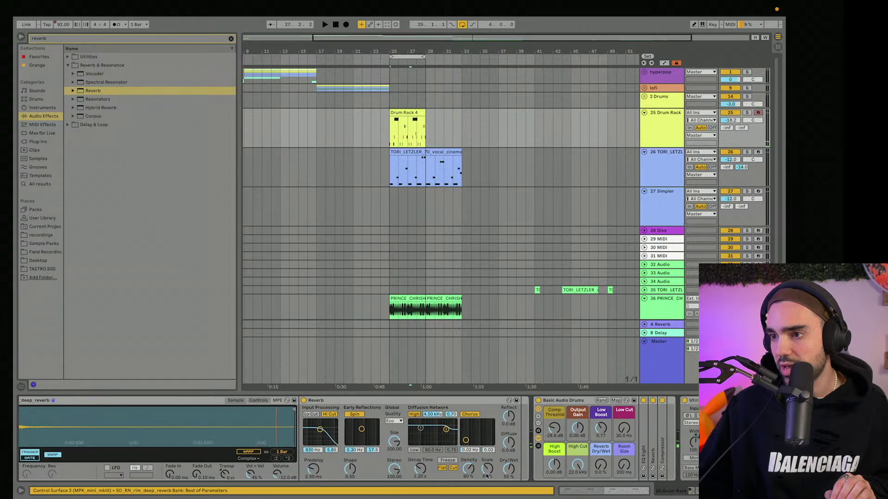
pyautogui.click(378, 420)
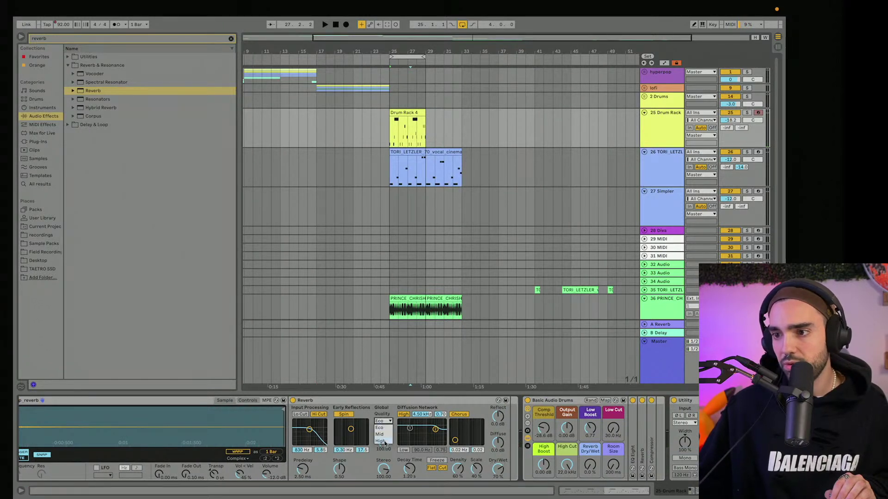
pyautogui.press('space')
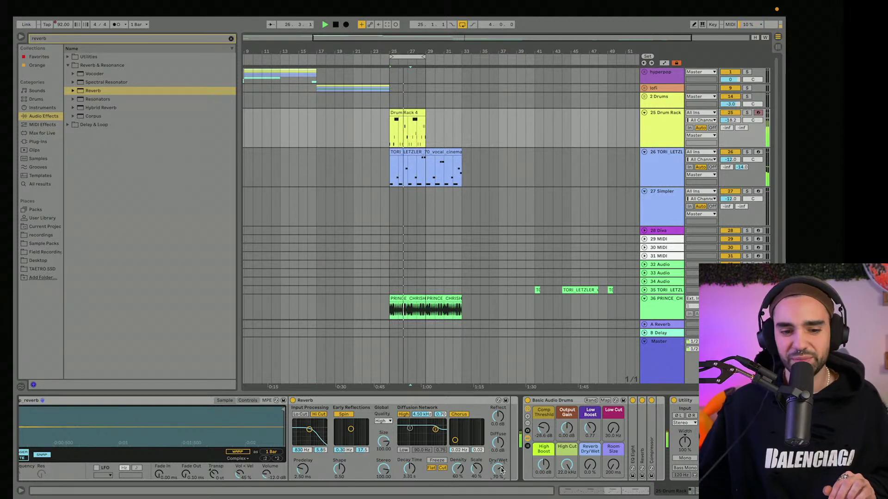
# - Move the short vocal clip on track 35 from beyond bar 40 to bar 26 inside the loop and unfold its track
pyautogui.scroll(-3, 502, 217)
pyautogui.moveTo(423, 51)
pyautogui.mouseDown()
pyautogui.moveTo(424, 83)
pyautogui.moveTo(425, 68)
pyautogui.mouseUp()
pyautogui.moveTo(581, 256); pyautogui.dragTo(427, 259)
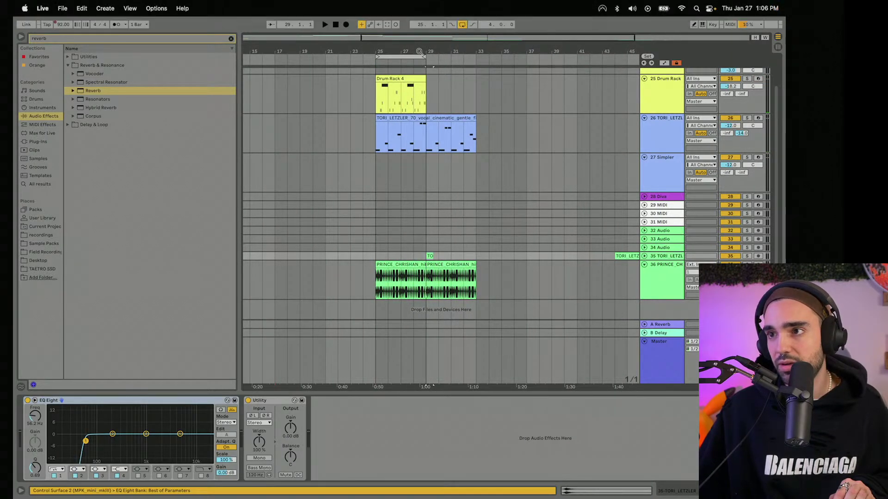
pyautogui.moveTo(419, 52); pyautogui.dragTo(420, 63)
pyautogui.moveTo(443, 255); pyautogui.dragTo(358, 261)
pyautogui.press('space')
pyautogui.click(644, 256)
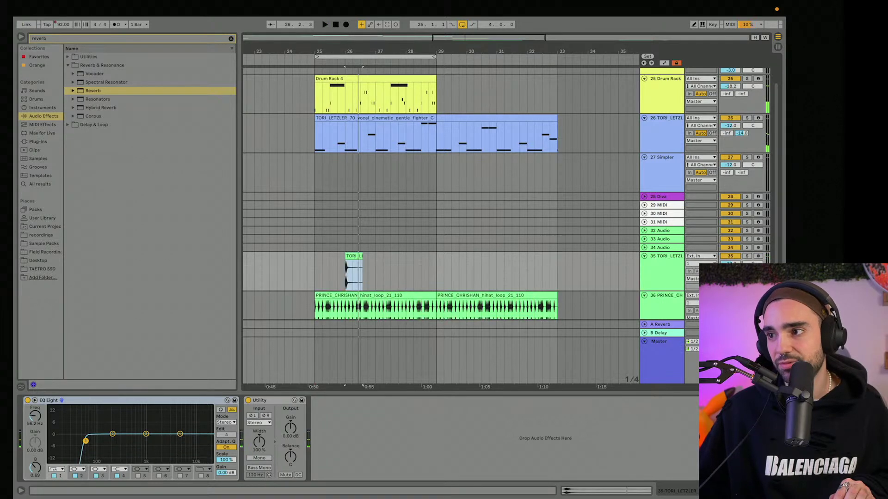
# - Audition the vocal clip on track 35 with the beat, shift its start earlier to 25.4.3, and replay it
pyautogui.click(301, 55)
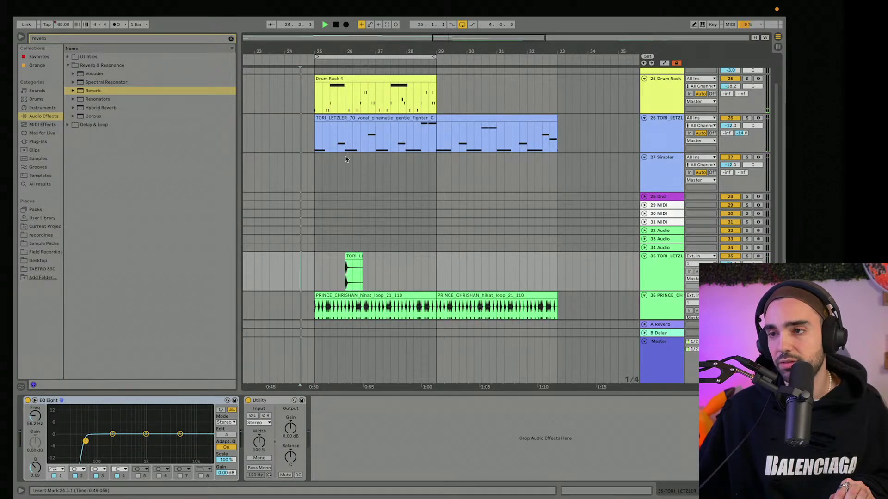
pyautogui.click(334, 57)
pyautogui.moveTo(335, 53); pyautogui.dragTo(334, 72)
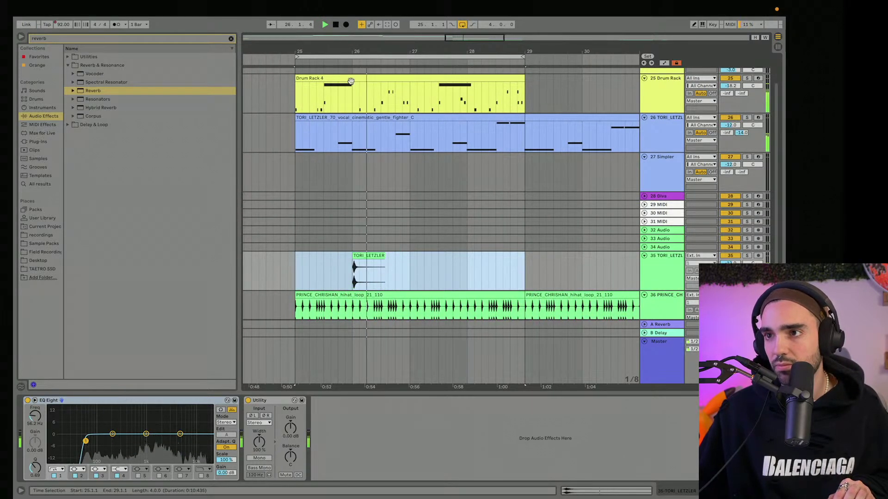
pyautogui.moveTo(354, 51); pyautogui.dragTo(351, 82)
pyautogui.press('space')
pyautogui.moveTo(380, 257)
pyautogui.mouseDown()
pyautogui.moveTo(369, 262)
pyautogui.moveTo(400, 260)
pyautogui.moveTo(374, 260)
pyautogui.mouseUp()
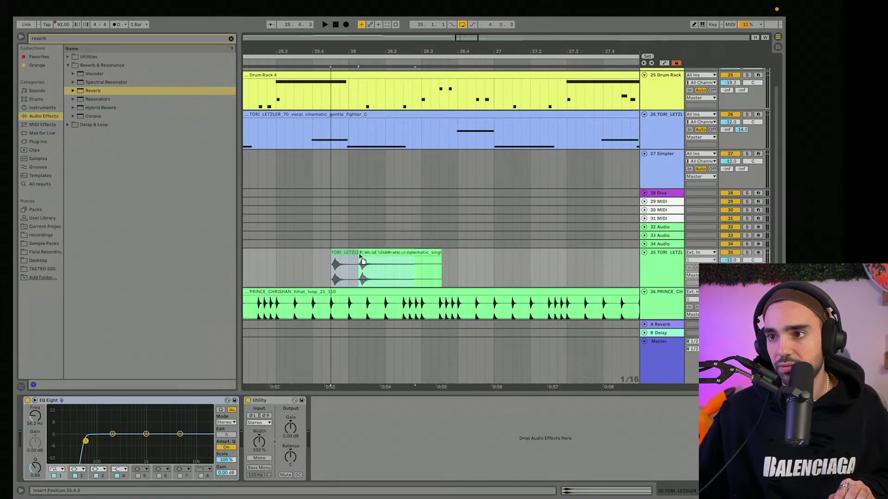
pyautogui.click(258, 259)
pyautogui.press('space')
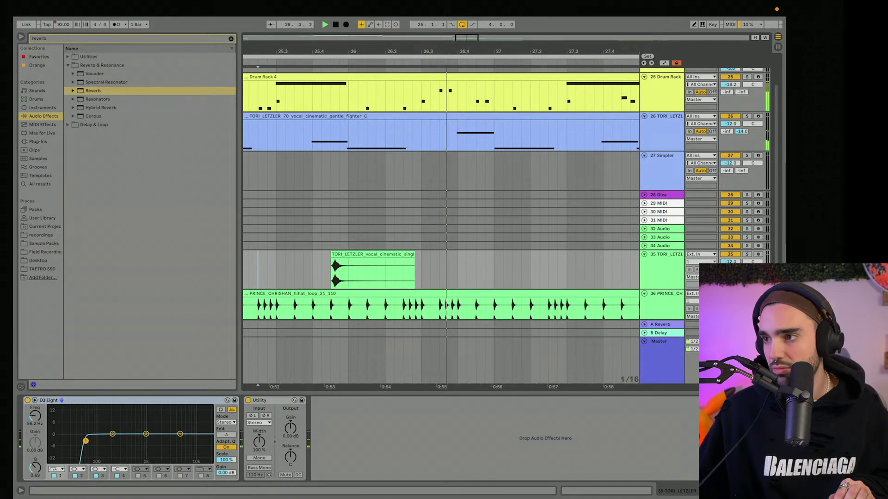
# - Enable a high cut on EQ Eight band 8 at 5.39 kHz and lower track 35's volume to -23.2 dB
pyautogui.click(201, 476)
pyautogui.press('space')
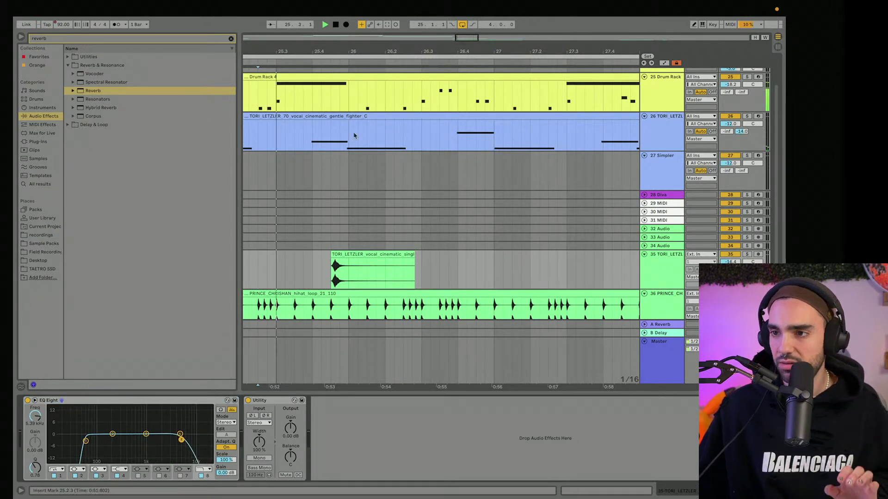
pyautogui.press('-')
pyautogui.press('-')
pyautogui.press('-')
pyautogui.press('-')
pyautogui.press('-')
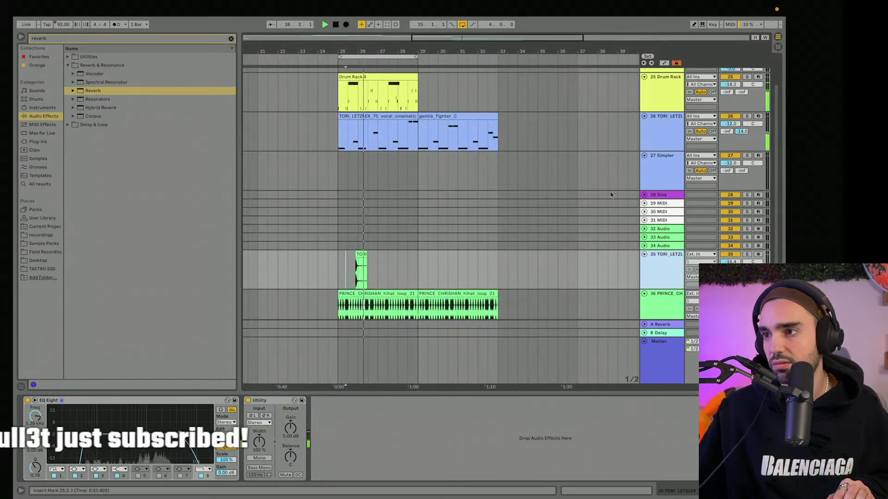
pyautogui.moveTo(733, 262); pyautogui.dragTo(733, 273)
# - Switch to Splice and search the sample library for "808"
pyautogui.moveTo(607, 2)
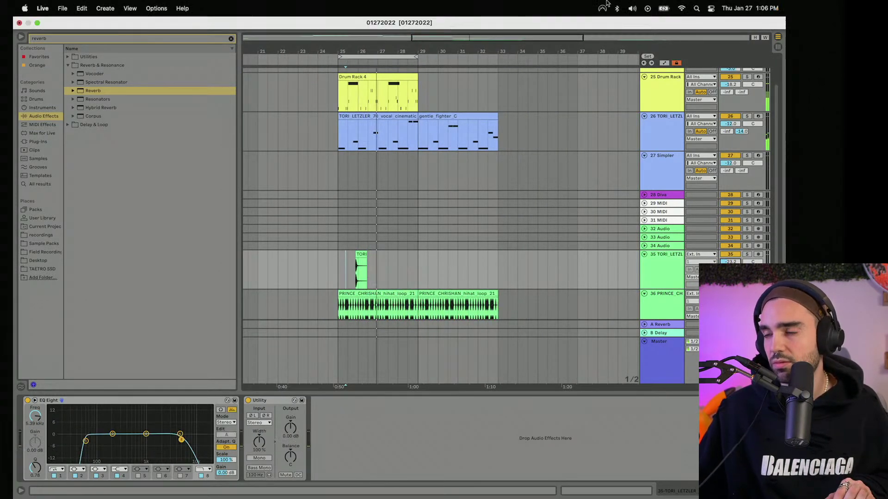
pyautogui.click(38, 23)
pyautogui.click(584, 9)
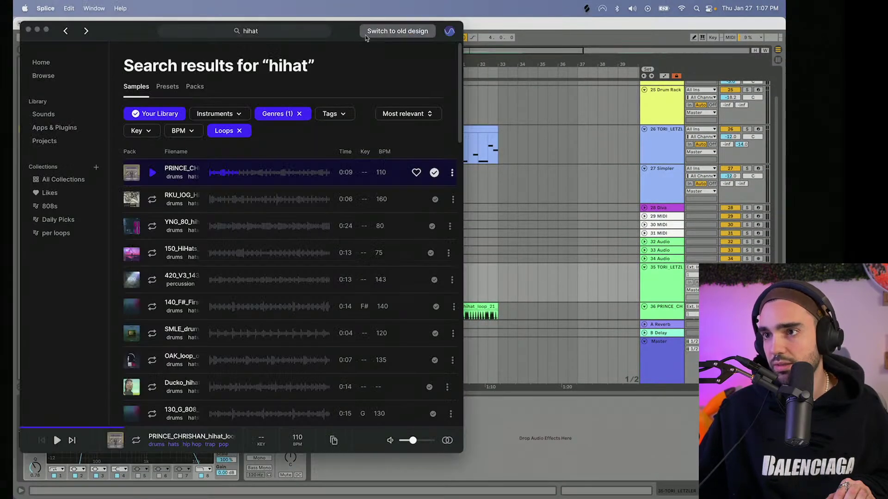
pyautogui.click(259, 32)
pyautogui.write('808')
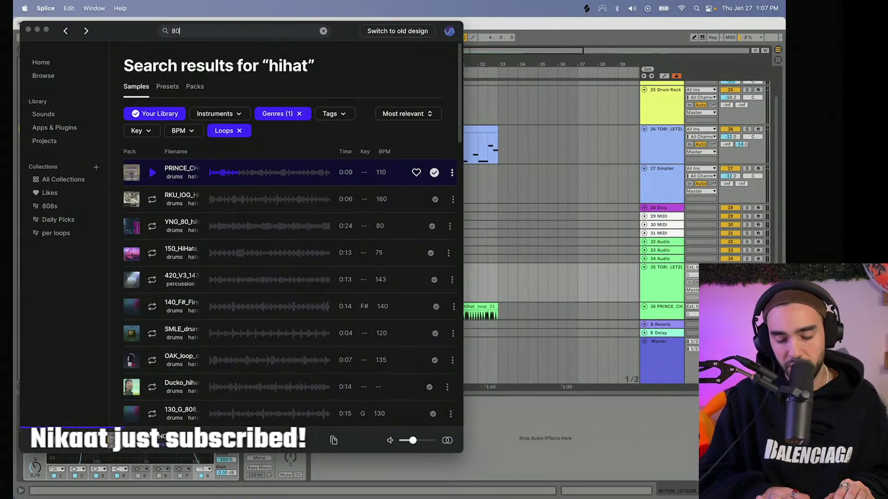
pyautogui.press('Return')
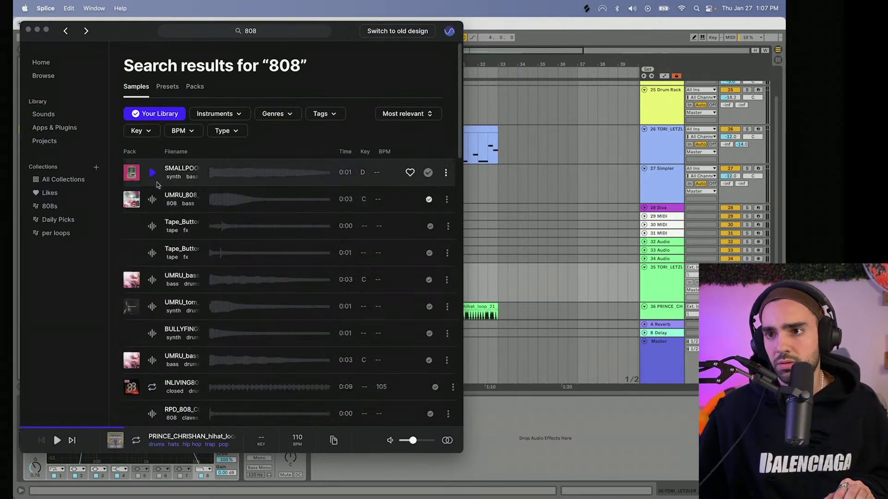
# - Audition the 808 bass and drum samples in the search results to find a suitable bass one-shot
pyautogui.click(152, 200)
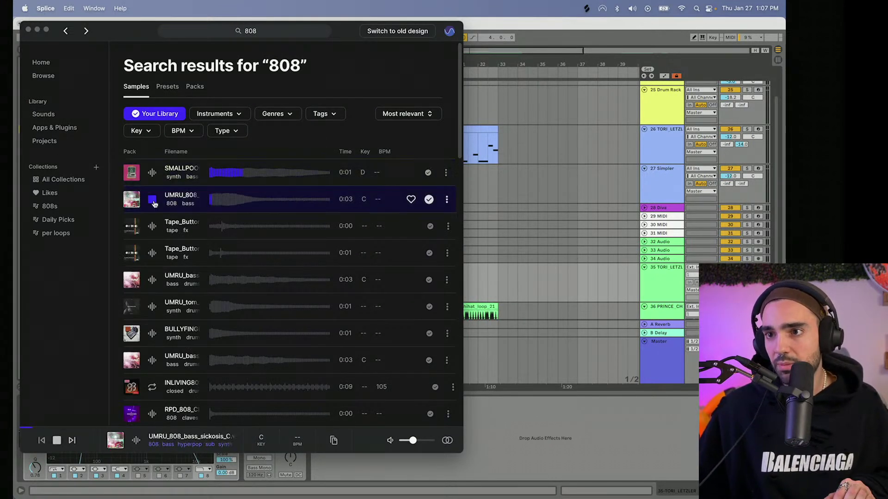
pyautogui.click(152, 226)
pyautogui.scroll(-2, 153, 231)
pyautogui.click(153, 260)
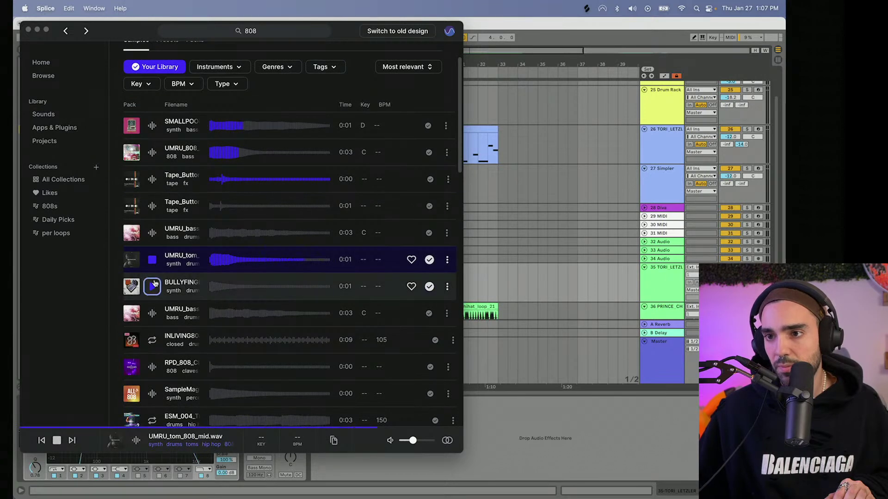
pyautogui.click(152, 287)
pyautogui.scroll(-3, 154, 285)
pyautogui.click(153, 280)
pyautogui.scroll(-2, 155, 296)
pyautogui.click(156, 314)
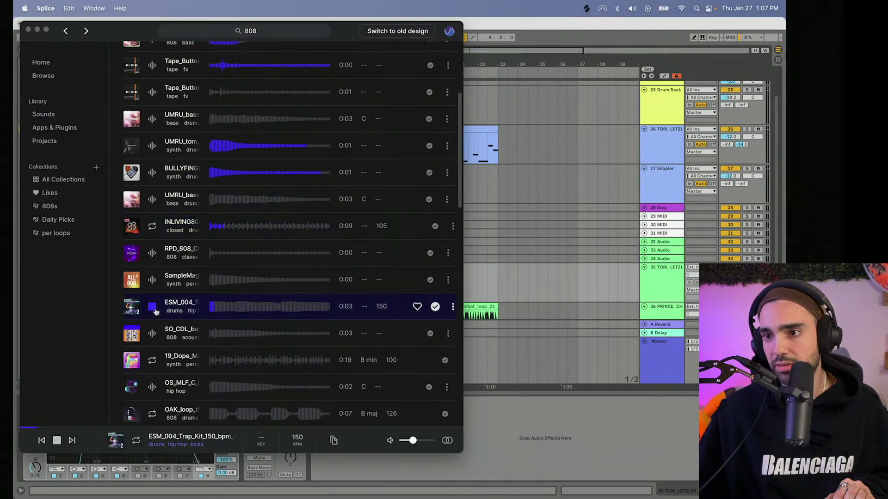
pyautogui.scroll(-3, 157, 306)
pyautogui.click(154, 285)
pyautogui.scroll(-2, 155, 286)
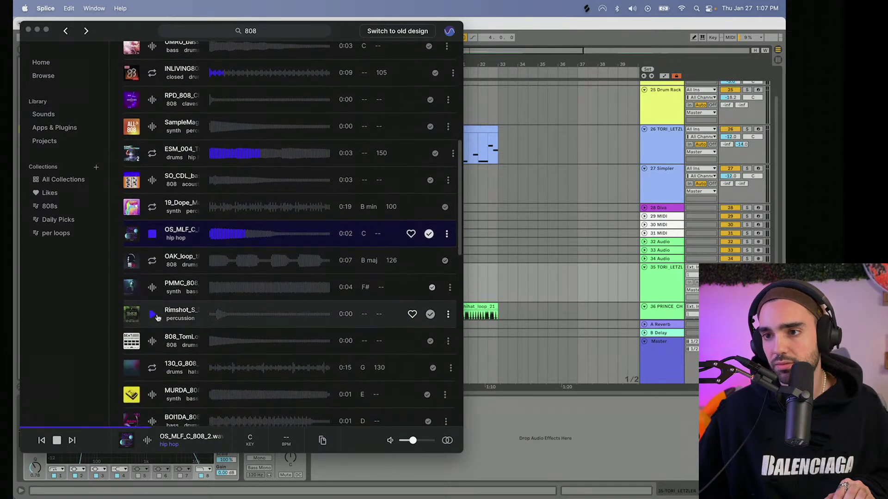
pyautogui.click(154, 285)
pyautogui.scroll(-2, 155, 291)
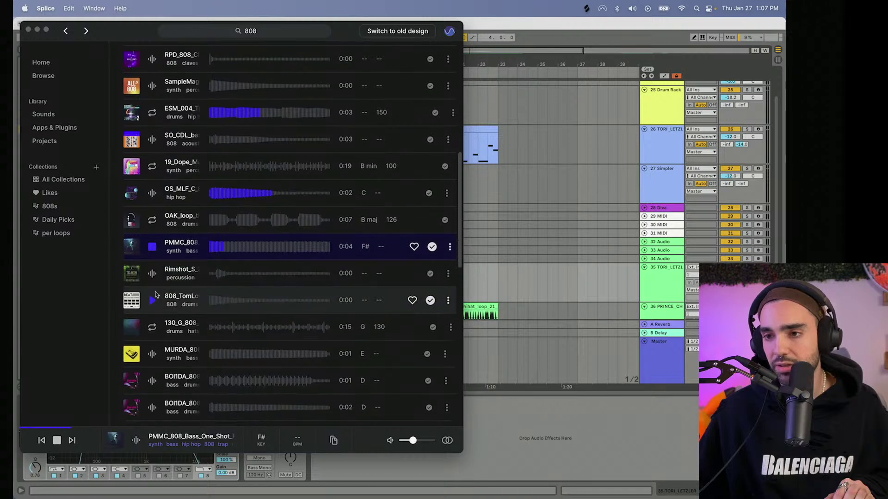
pyautogui.click(152, 249)
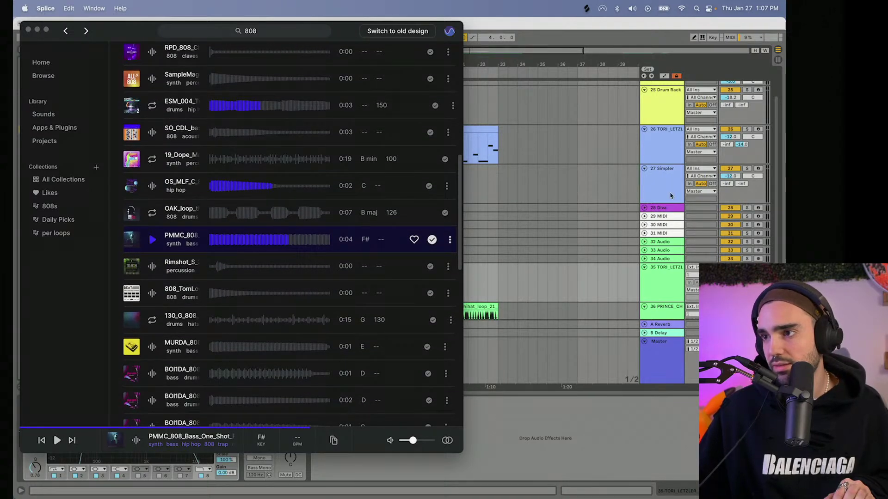
# - Load the PMMC_808_Bass_One_Shot sample from Splice into the Simpler on track 27
pyautogui.click(670, 196)
pyautogui.click(586, 8)
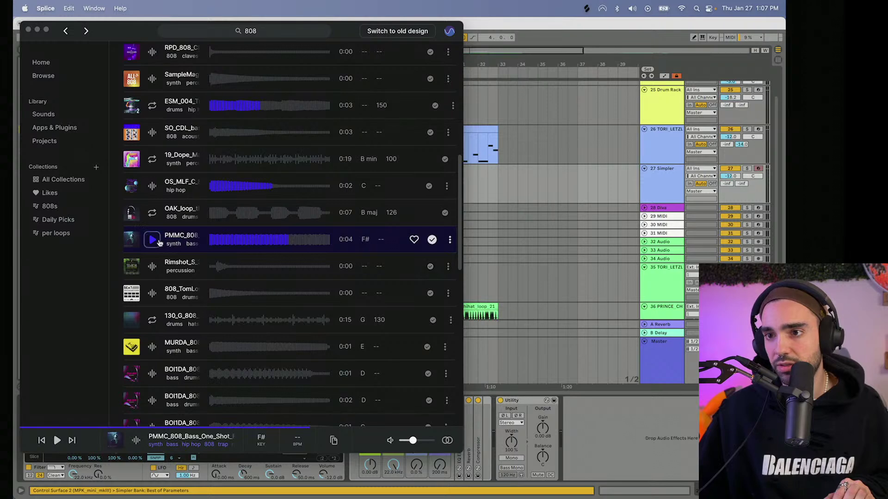
pyautogui.moveTo(184, 437); pyautogui.dragTo(227, 458)
pyautogui.click(226, 459)
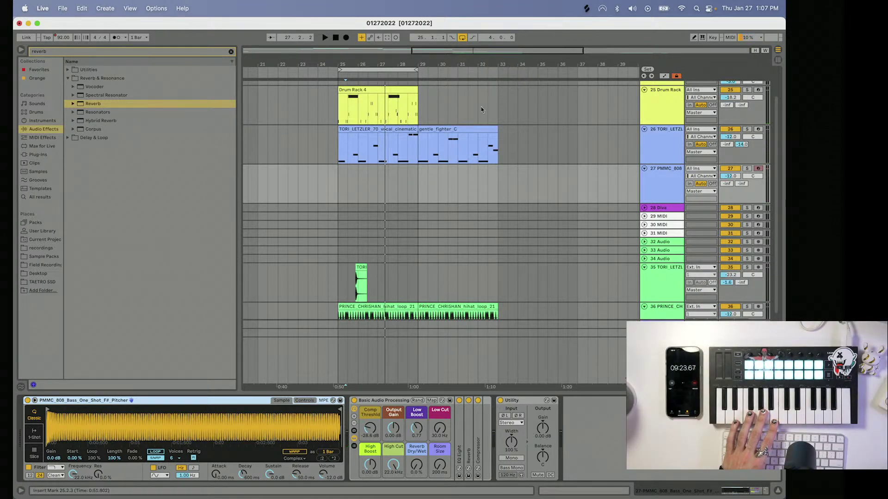
# - Record a four-bar 808 bass line on track 27 across the loop from bar 25, open its notes and play it back
pyautogui.click(403, 69)
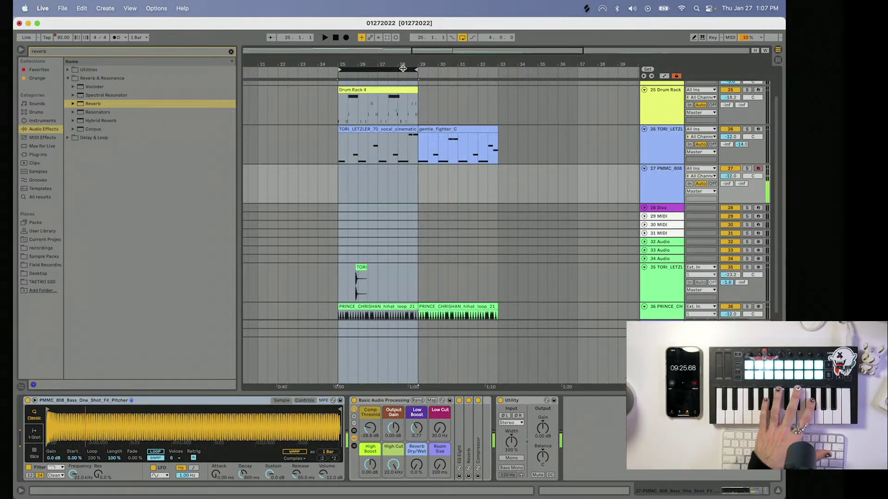
pyautogui.click(298, 452)
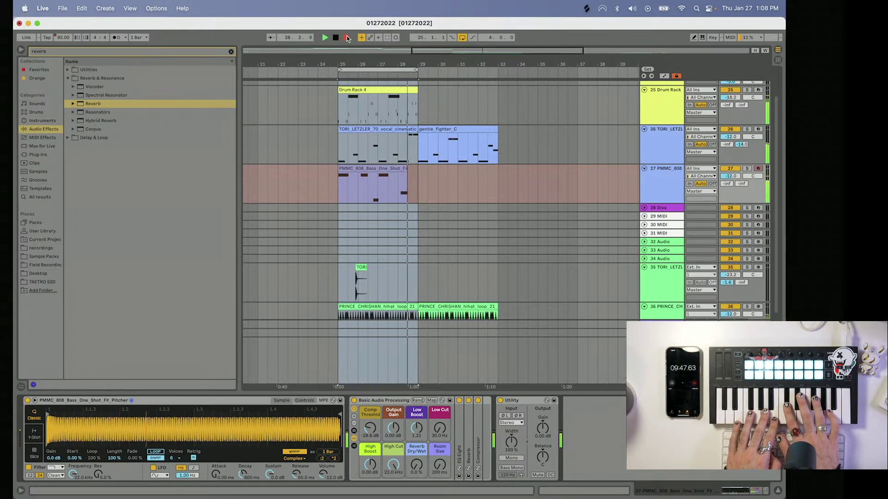
pyautogui.press('space')
pyautogui.doubleClick(348, 169)
pyautogui.click(472, 434)
pyautogui.press('space')
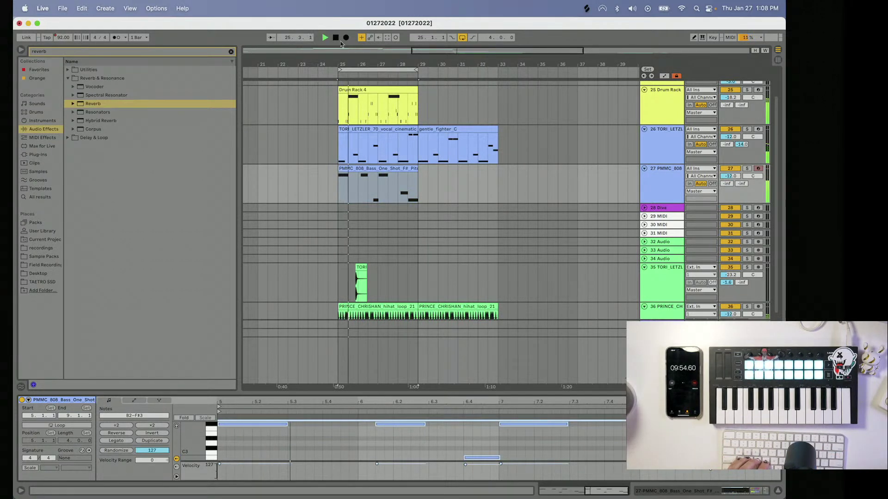
# - Find the Pedal effect, add it at the end of the 808 bass track's device chain, and toggle its Sub option
pyautogui.click(230, 51)
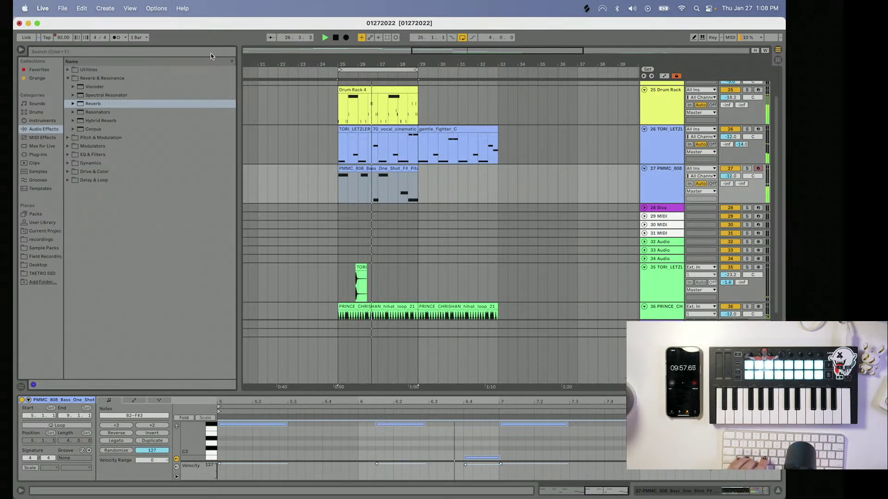
pyautogui.press('super+f')
pyautogui.write('peda')
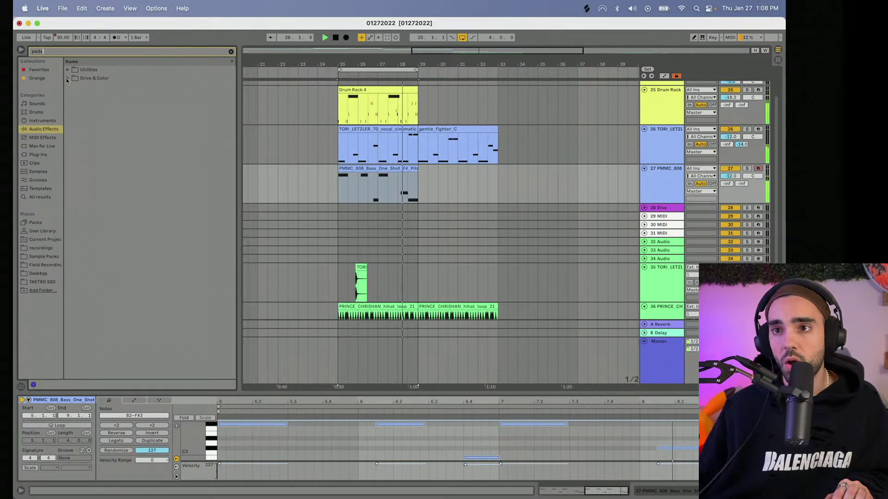
pyautogui.moveTo(91, 86); pyautogui.dragTo(567, 425)
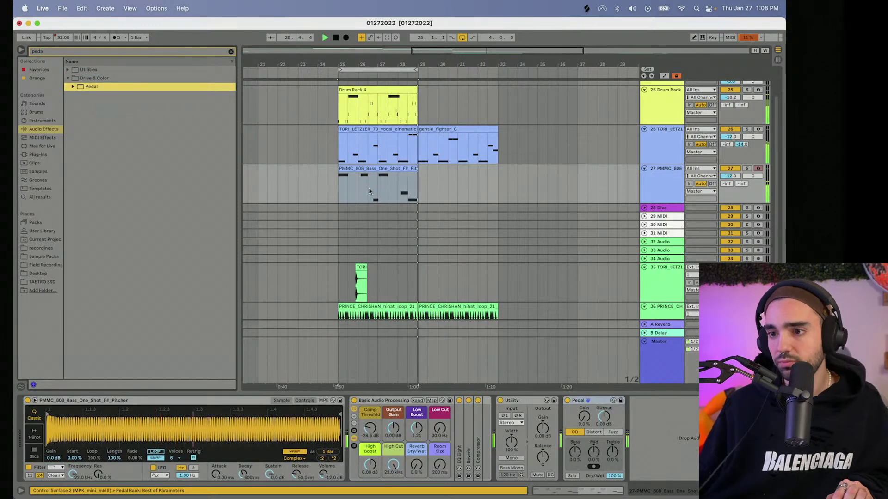
pyautogui.click(572, 476)
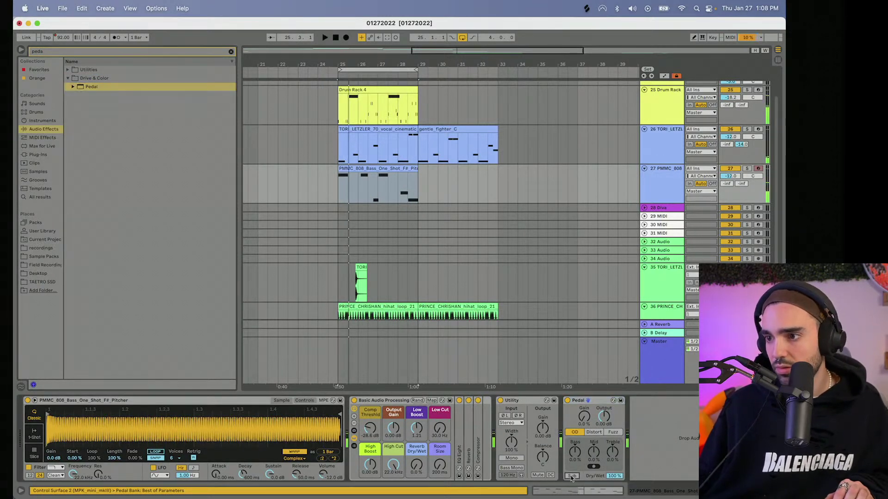
# - Move Pedal directly after the 808's Simpler and, during playback, set its Gain to 44 % and Dry/Wet to 41 %
pyautogui.moveTo(582, 401); pyautogui.dragTo(380, 422)
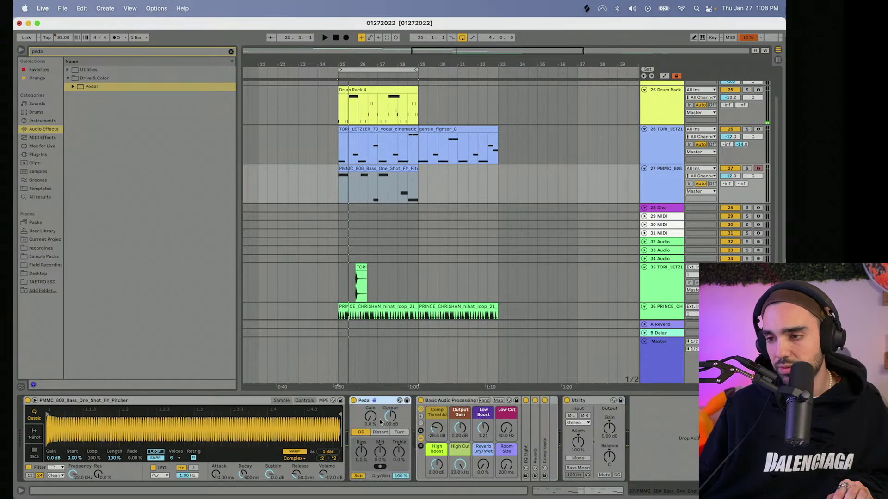
pyautogui.press('space')
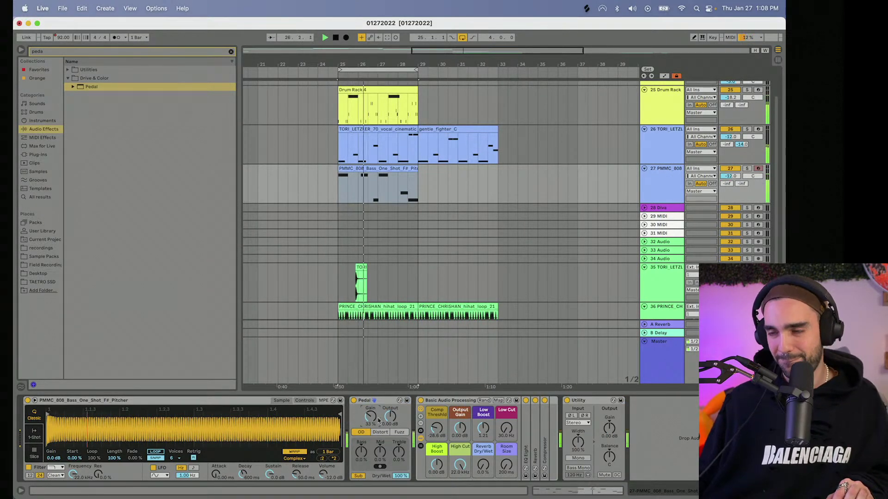
pyautogui.scroll(2, 555, 139)
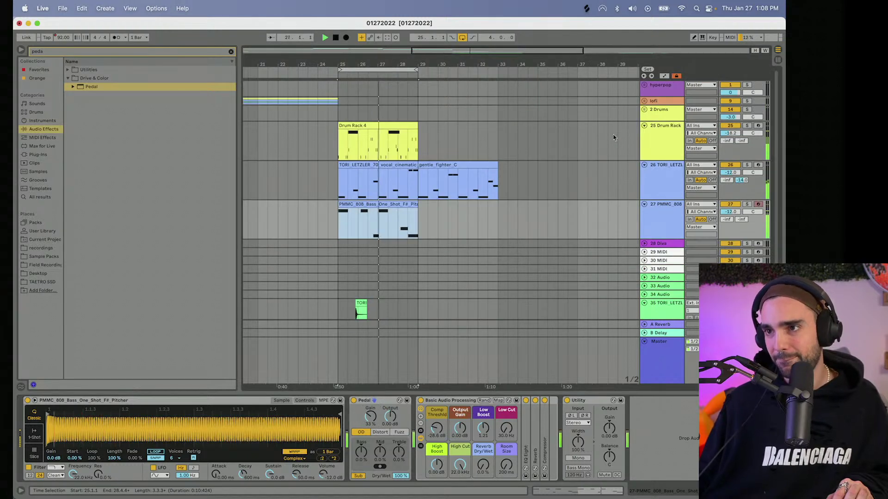
pyautogui.scroll(-4, 613, 135)
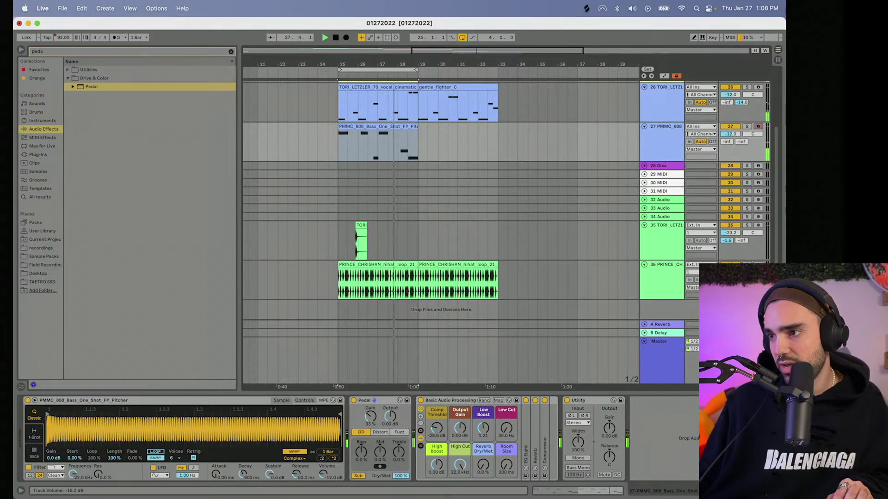
pyautogui.hscroll(-2, 381, 112)
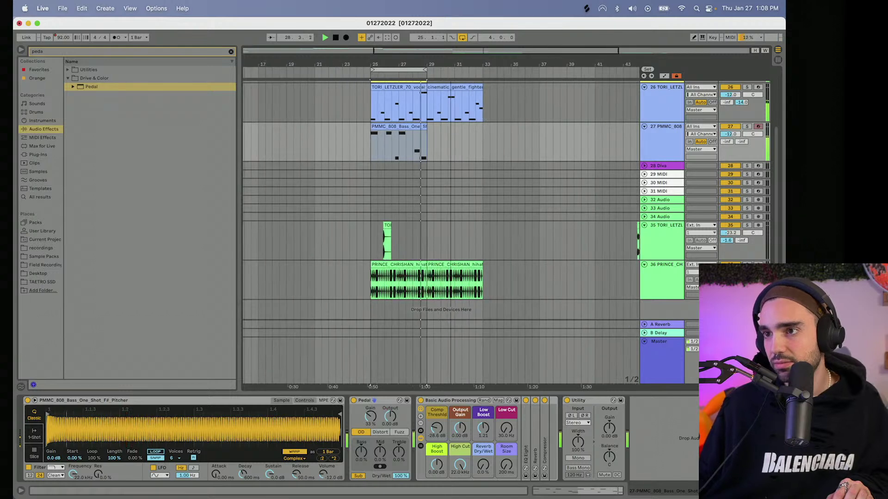
pyautogui.scroll(-4, 382, 112)
pyautogui.moveTo(370, 416); pyautogui.dragTo(371, 400)
pyautogui.click(401, 476)
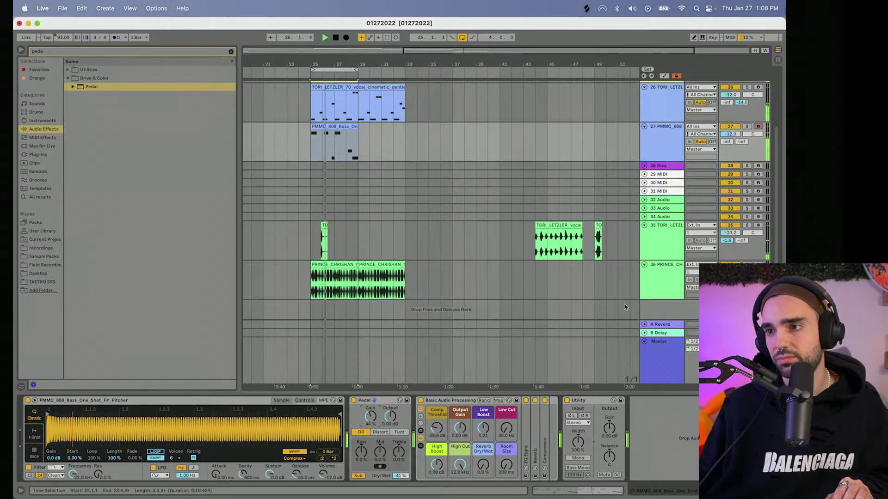
# - Move the short vocal stutter clip on track 35 to bar 29 and duplicate the track
pyautogui.scroll(3, 730, 159)
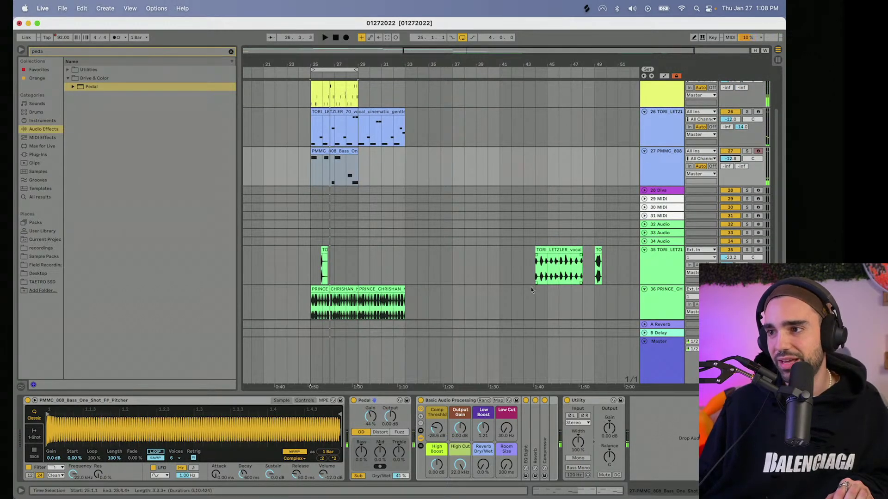
pyautogui.click(546, 273)
pyautogui.moveTo(583, 254); pyautogui.dragTo(359, 259)
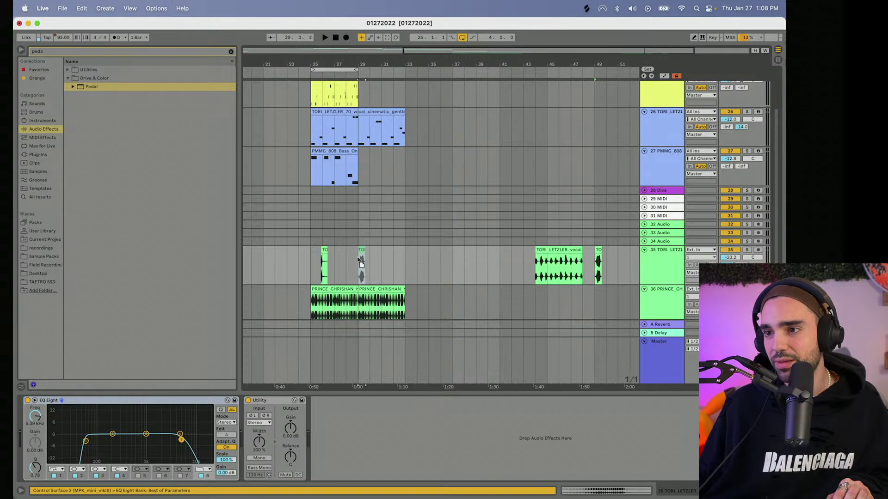
pyautogui.click(675, 275)
pyautogui.press('super+d')
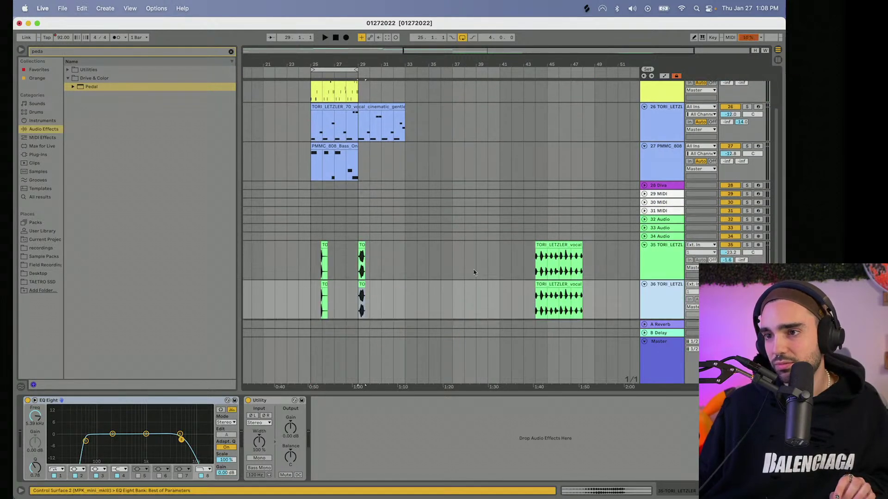
# - Delete the short vocal hit inside the loop on duplicate track 36 and the stutter clip at bar 29 on track 35
pyautogui.scroll(-4, 470, 271)
pyautogui.moveTo(344, 250); pyautogui.dragTo(314, 253)
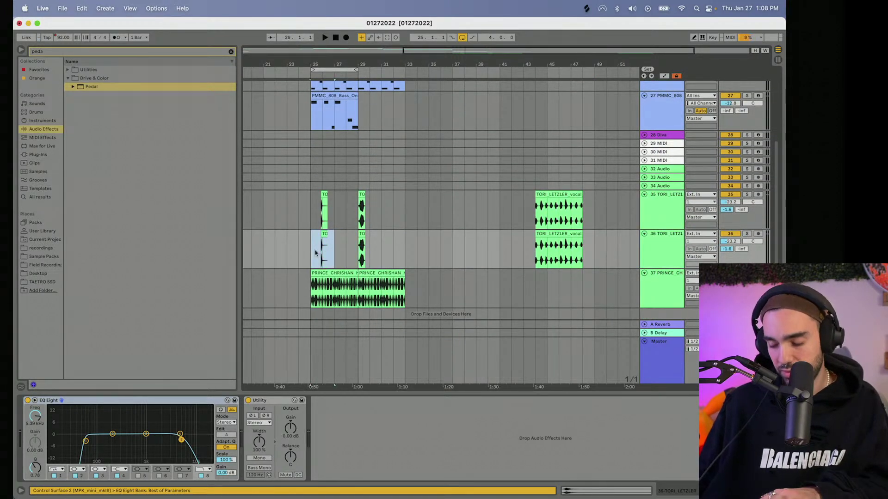
pyautogui.moveTo(381, 221); pyautogui.dragTo(347, 222)
pyautogui.press('Delete')
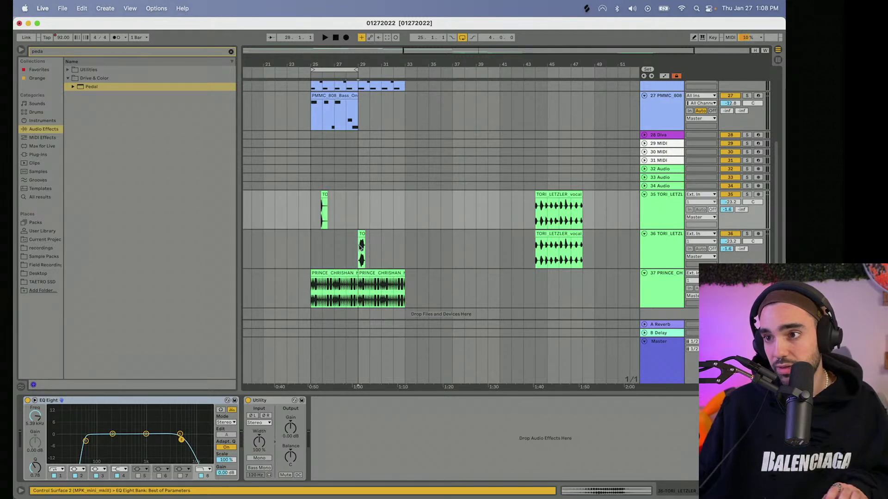
# - Move the vocal stutter clip on track 36 to start at 28.3, play it, and trim its end to 29.1.1
pyautogui.click(358, 252)
pyautogui.press('space')
pyautogui.moveTo(383, 63); pyautogui.dragTo(382, 62)
pyautogui.press('space')
pyautogui.click(400, 259)
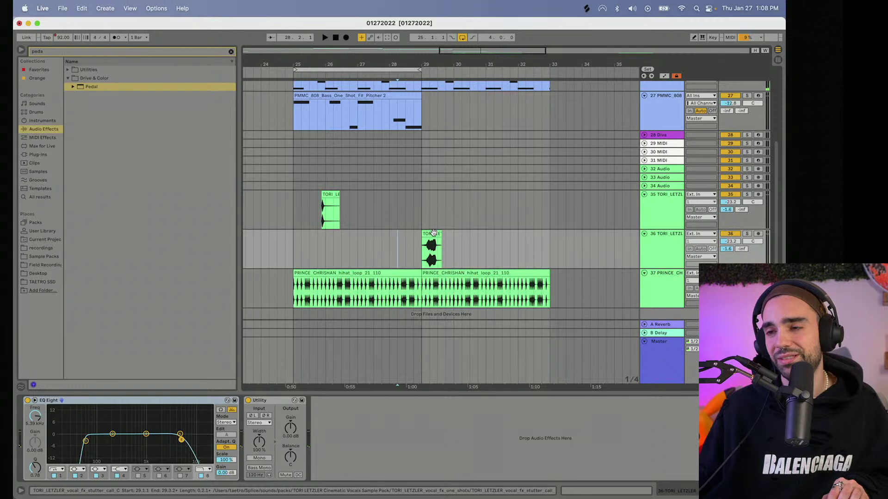
pyautogui.moveTo(433, 232); pyautogui.dragTo(417, 233)
pyautogui.moveTo(404, 65); pyautogui.dragTo(407, 111)
pyautogui.click(393, 252)
pyautogui.press('space')
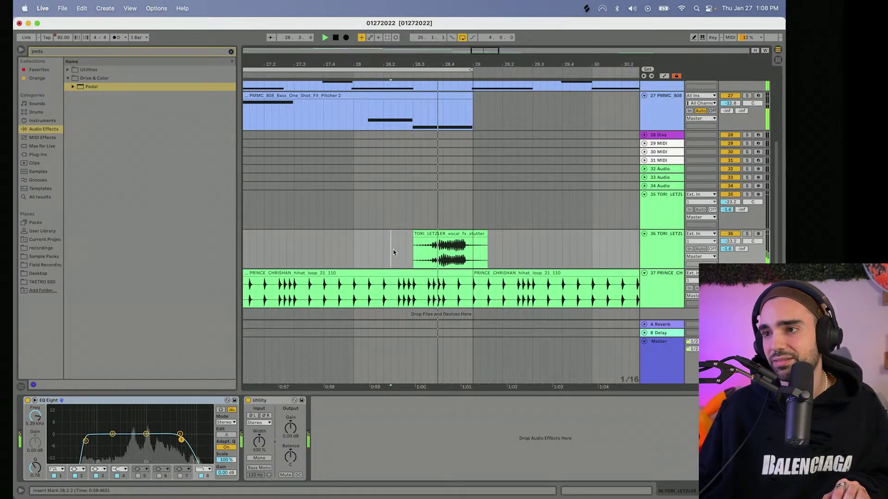
pyautogui.moveTo(484, 234); pyautogui.dragTo(472, 239)
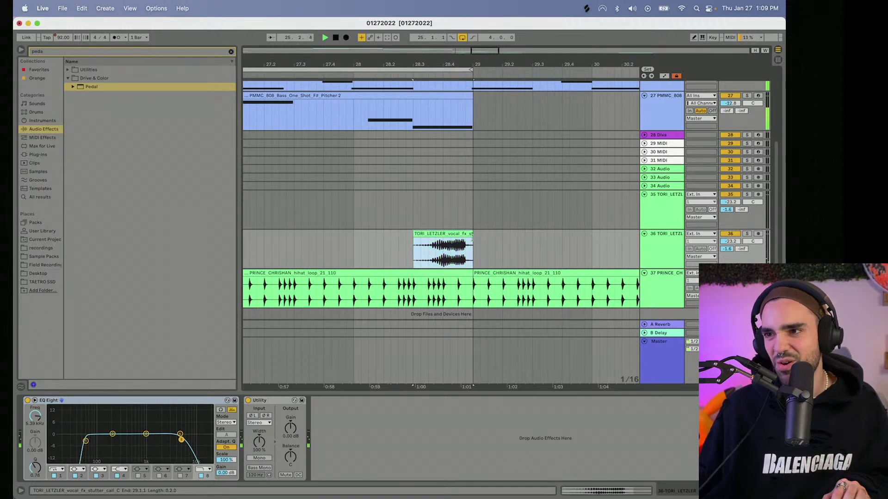
# - Duplicate the Drum Rack track 25
pyautogui.moveTo(401, 68); pyautogui.dragTo(402, 17)
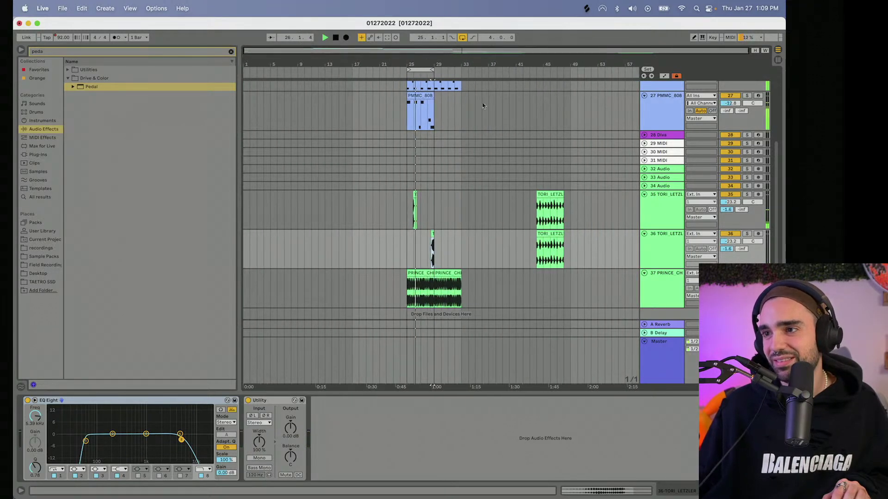
pyautogui.click(548, 235)
pyautogui.scroll(5, 548, 236)
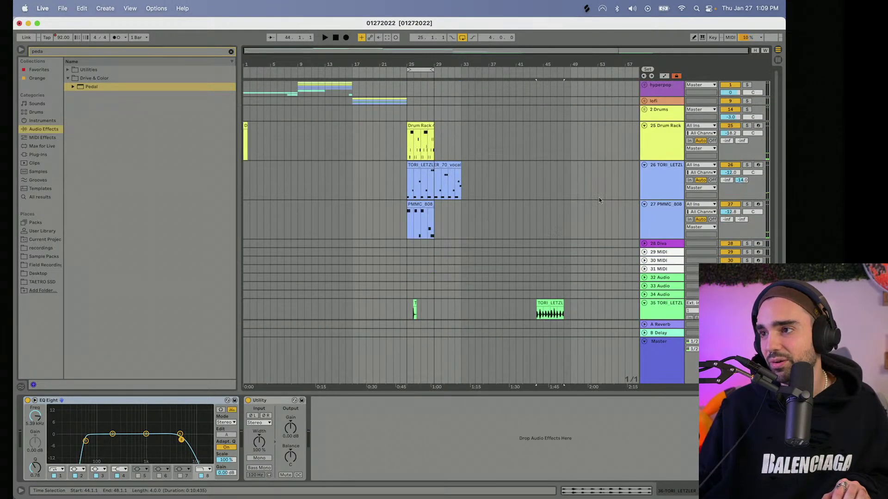
pyautogui.click(675, 157)
pyautogui.press('super+d')
pyautogui.scroll(-2, 427, 113)
pyautogui.click(426, 116)
pyautogui.scroll(-4, 499, 187)
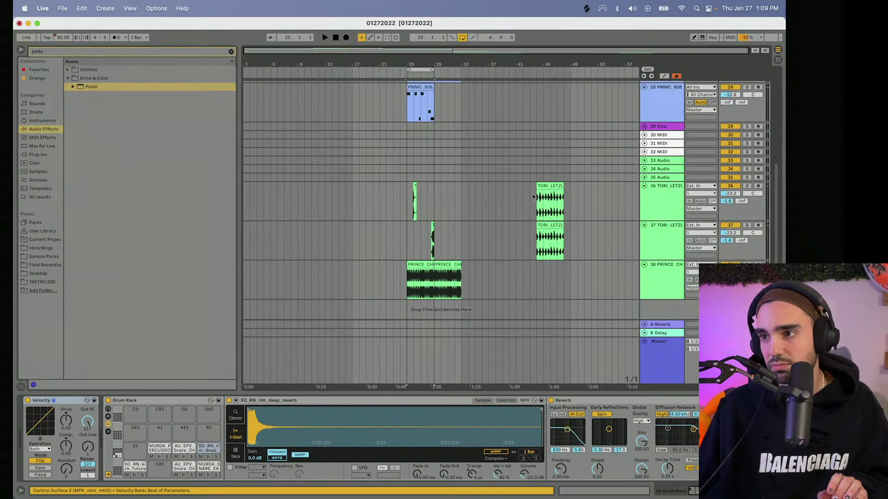
# - Open the spoken vocal clip at bar 44 on track 36 and audition it
pyautogui.click(549, 187)
pyautogui.scroll(4, 550, 187)
pyautogui.scroll(-4, 548, 194)
pyautogui.doubleClick(546, 186)
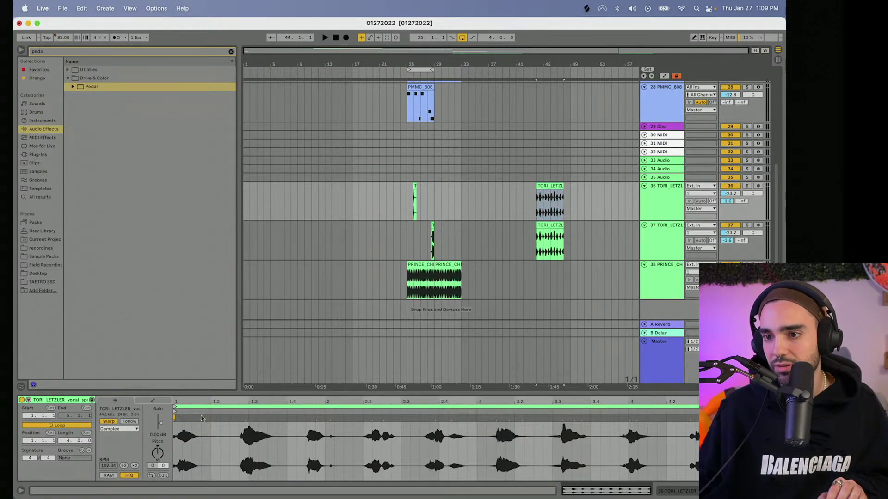
pyautogui.press('space')
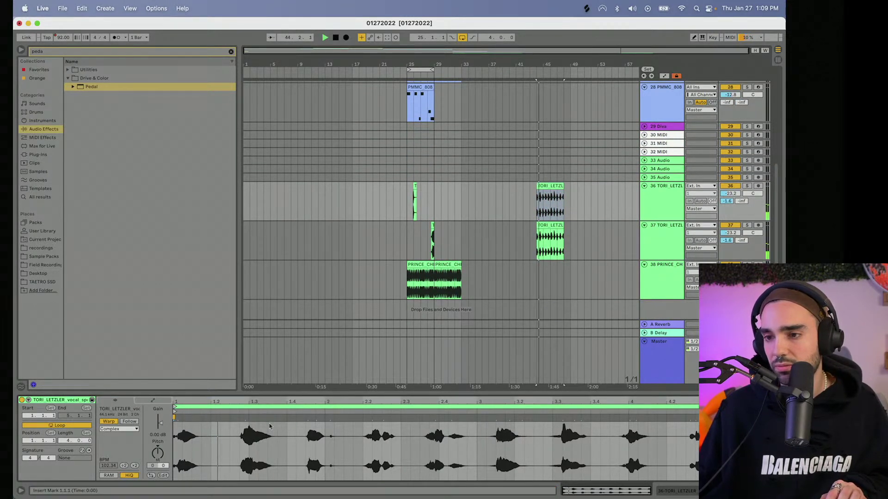
pyautogui.press('space')
# - Slice the spoken vocal clip to a new MIDI track by warp marker with the Built-in preset, and delete its generated clip
pyautogui.click(627, 438)
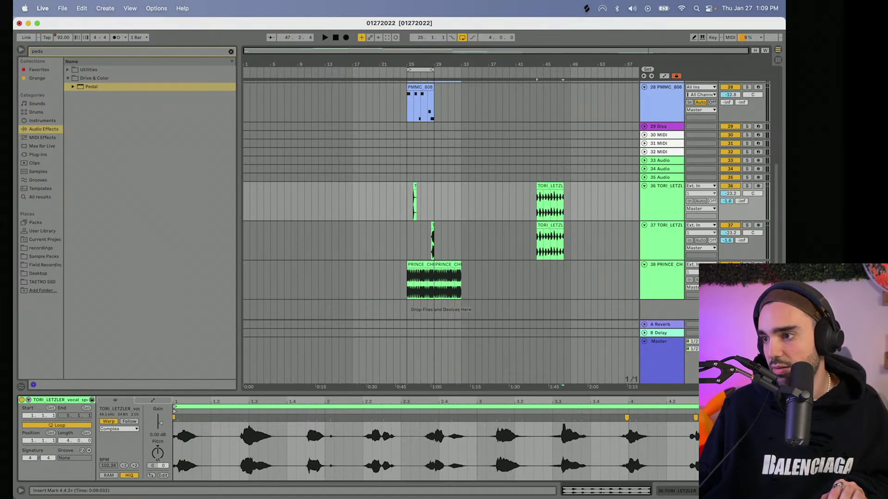
pyautogui.rightClick(622, 436)
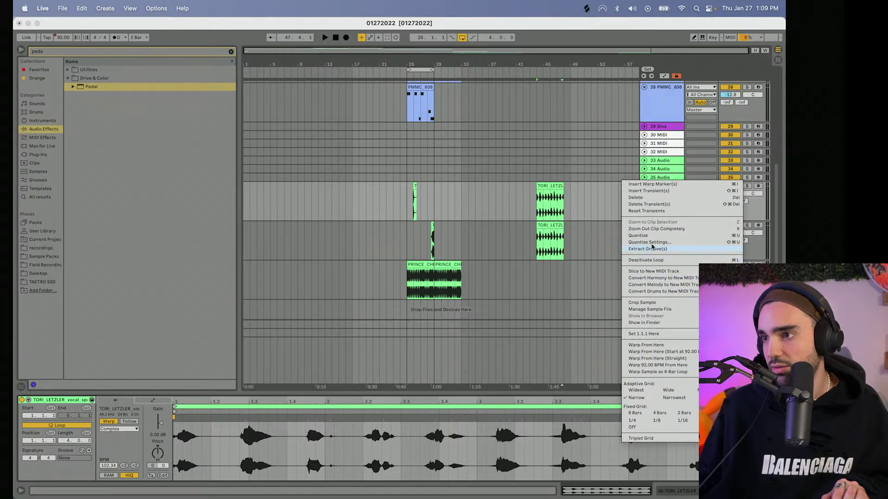
pyautogui.click(646, 272)
pyautogui.click(422, 239)
pyautogui.click(403, 277)
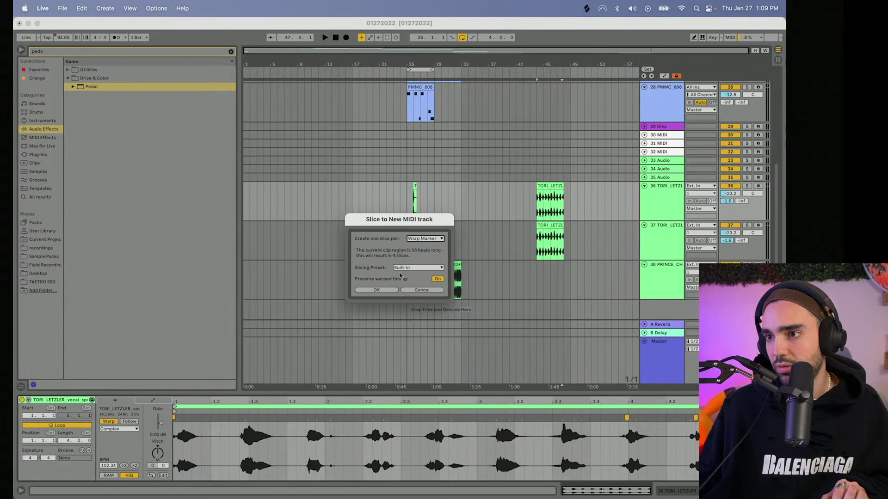
pyautogui.click(376, 290)
pyautogui.press('Delete')
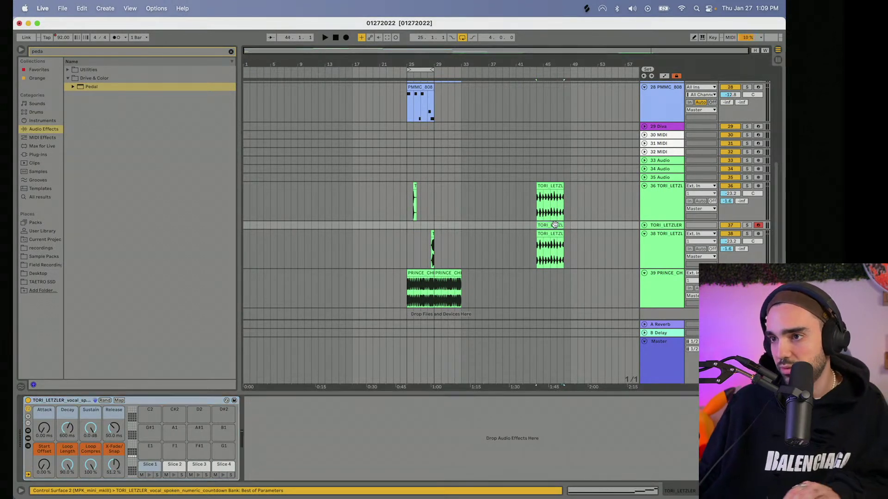
pyautogui.click(642, 226)
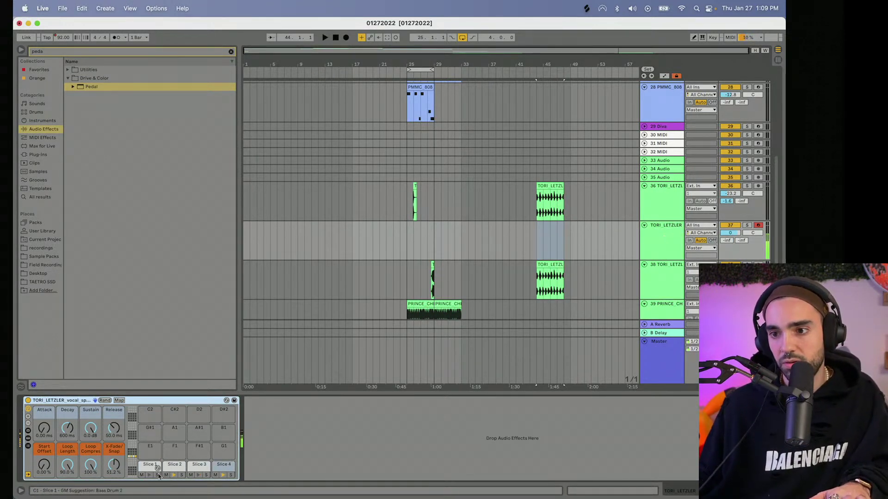
# - Audition the vocal slices and record a slice pattern on track 37 over bars 29 to 33
pyautogui.click(173, 471)
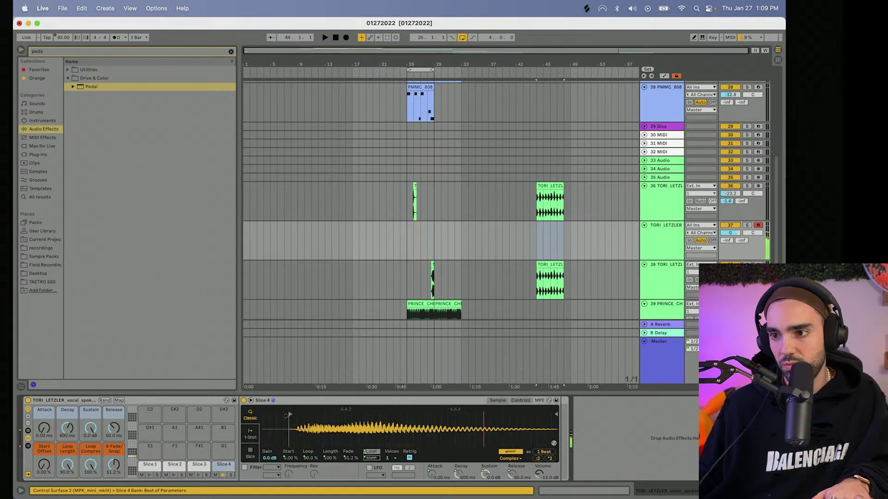
pyautogui.click(407, 245)
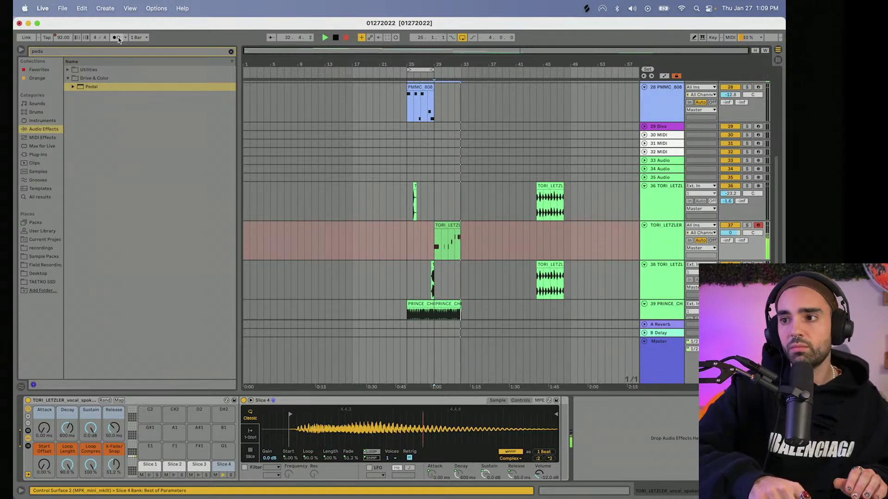
pyautogui.press('space')
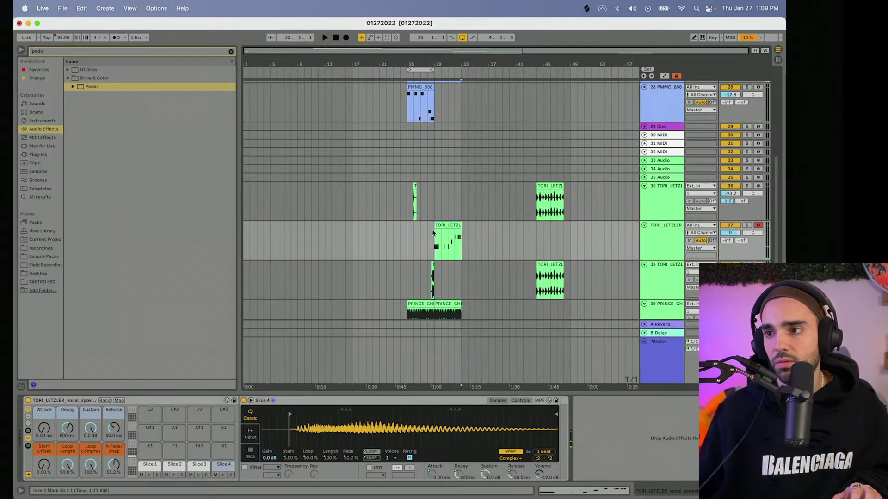
# - Trim the start of the recorded slice clip on track 37 to 31.1.1 and move the clip to bar 23
pyautogui.moveTo(435, 225); pyautogui.dragTo(441, 226)
pyautogui.moveTo(447, 62); pyautogui.dragTo(422, 192)
pyautogui.moveTo(407, 226); pyautogui.dragTo(451, 227)
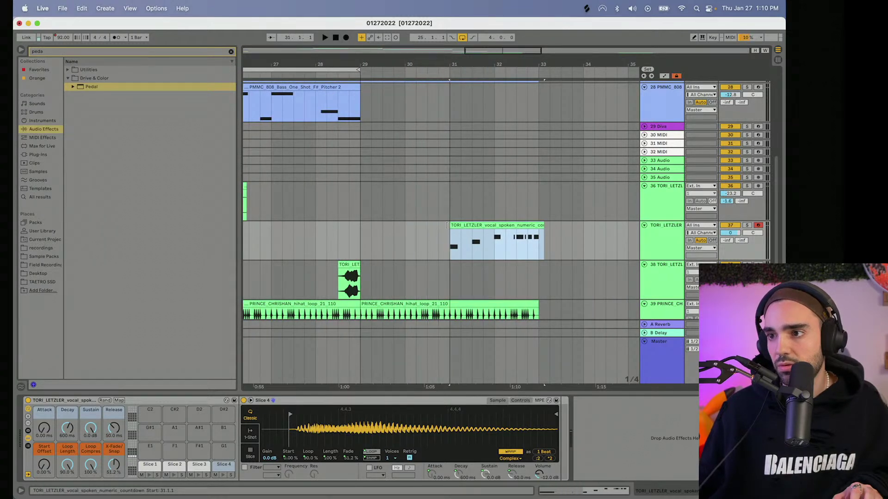
pyautogui.moveTo(407, 62); pyautogui.dragTo(404, 29)
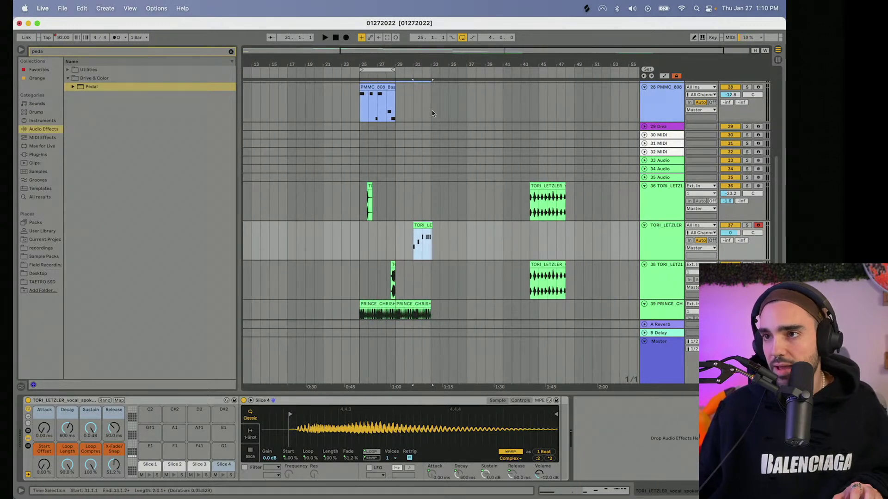
pyautogui.moveTo(425, 238); pyautogui.dragTo(354, 236)
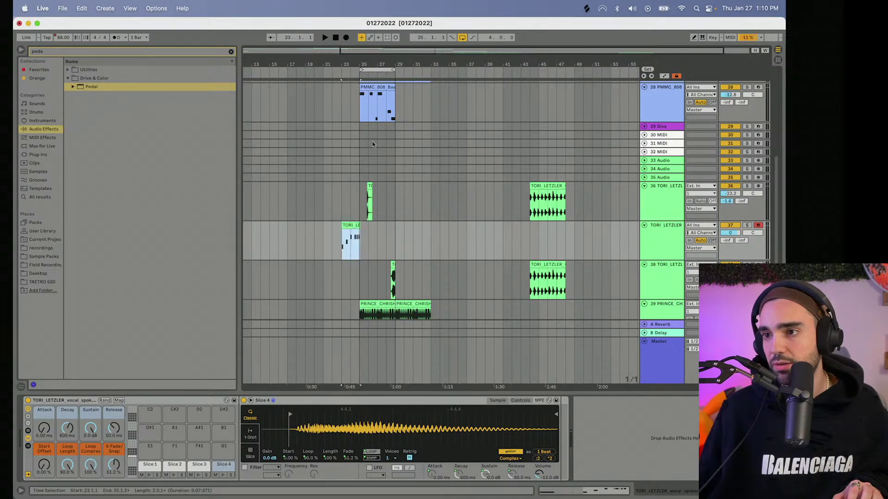
# - Cut the looped four bars from bar 25 across all tracks, shift the loop to bar 29 and paste the section there
pyautogui.click(375, 68)
pyautogui.press('Delete')
pyautogui.moveTo(375, 68); pyautogui.dragTo(414, 67)
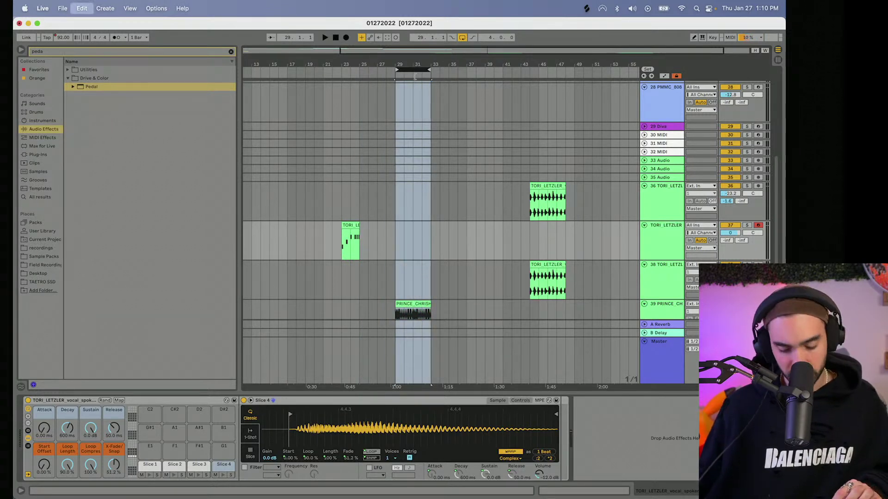
pyautogui.press('super+v')
# - Move the vocal slice clip on track 37 to bar 27 and the stutter clip on track 38 to 28.3
pyautogui.click(415, 263)
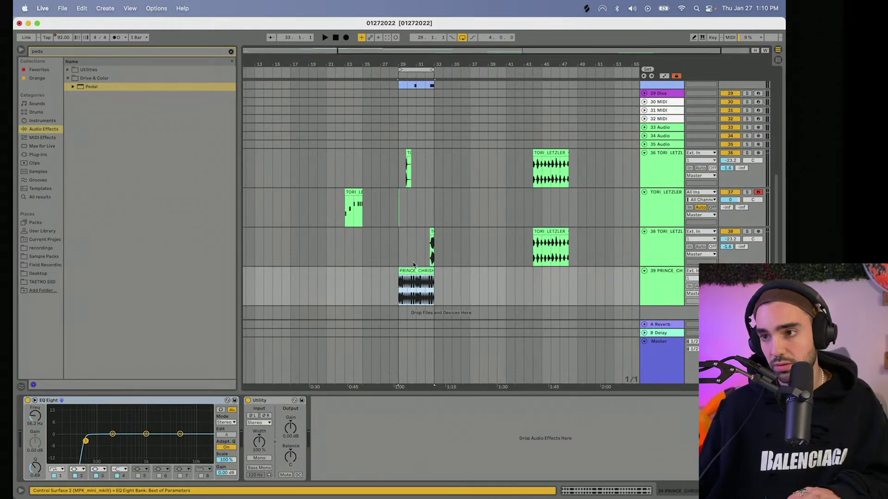
pyautogui.press('space')
pyautogui.press('space')
pyautogui.click(365, 202)
pyautogui.moveTo(366, 202); pyautogui.dragTo(402, 201)
pyautogui.moveTo(439, 239); pyautogui.dragTo(402, 238)
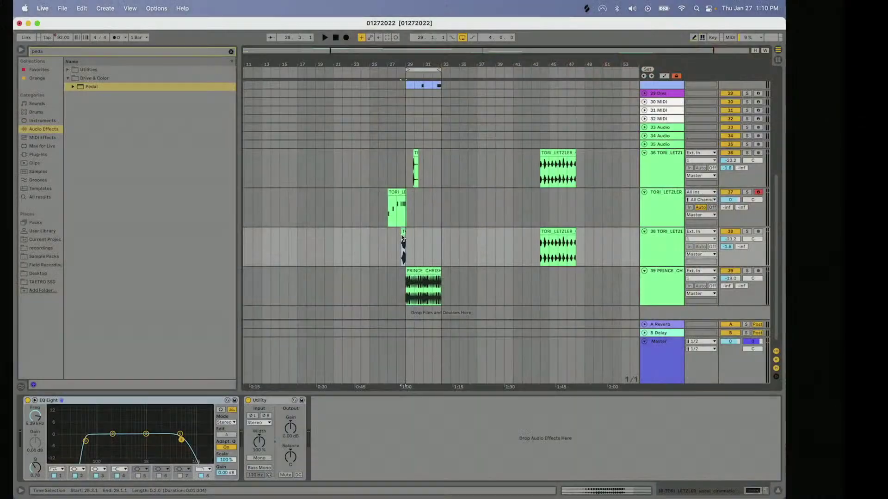
# - Extend the start of the loop back to bar 27 to cover the vocal intro clips
pyautogui.scroll(8, 434, 198)
pyautogui.scroll(-8, 435, 197)
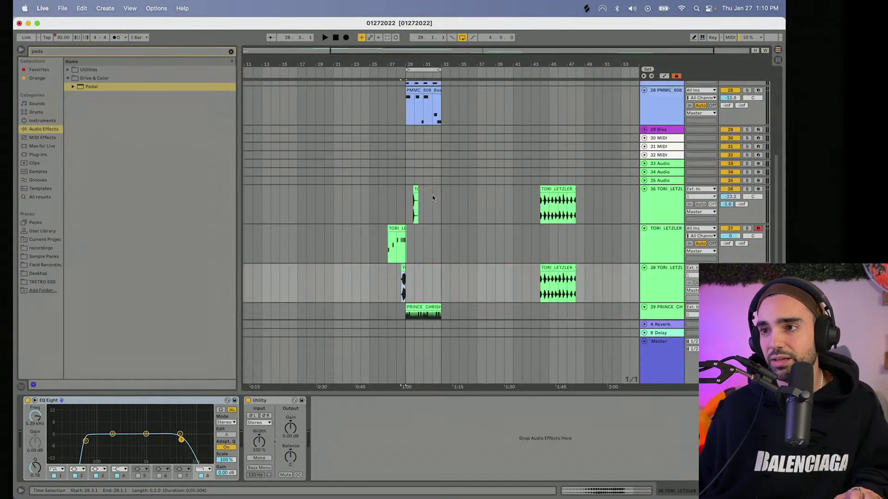
pyautogui.moveTo(406, 69); pyautogui.dragTo(389, 69)
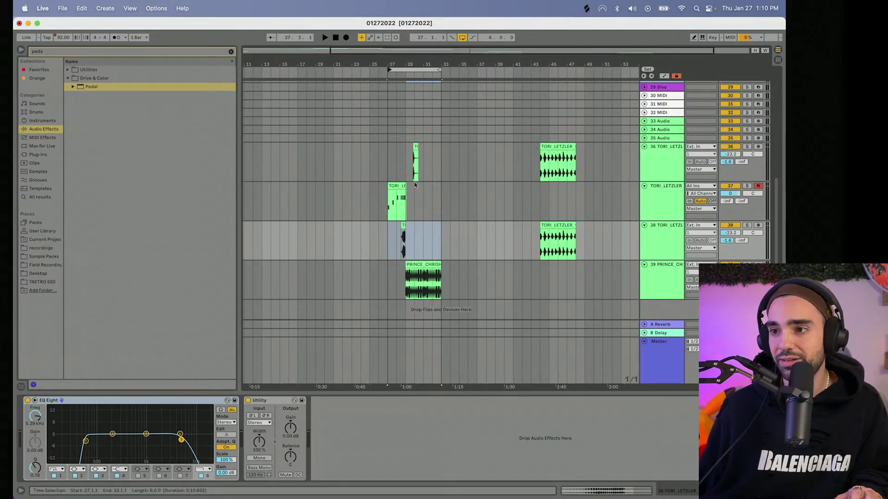
# - Play the looped section from bar 27 with the vocal intro, and move the loop start to bar 29
pyautogui.press('space')
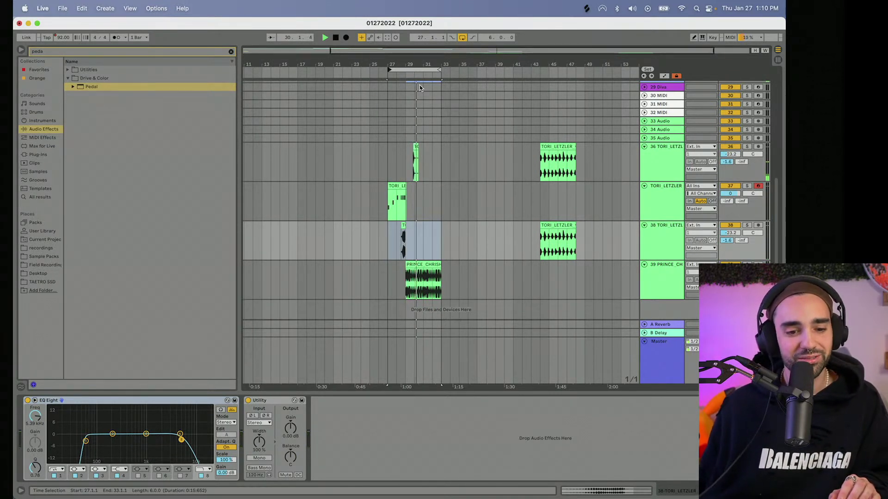
pyautogui.moveTo(422, 65); pyautogui.dragTo(422, 92)
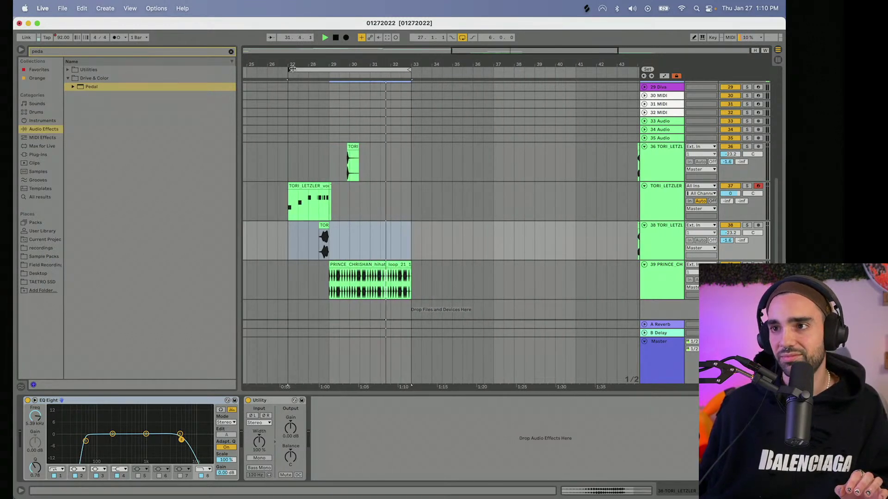
pyautogui.moveTo(288, 69); pyautogui.dragTo(330, 70)
# - Fold all the unfolded tracks in the arrangement to their minimum height
pyautogui.scroll(5, 334, 93)
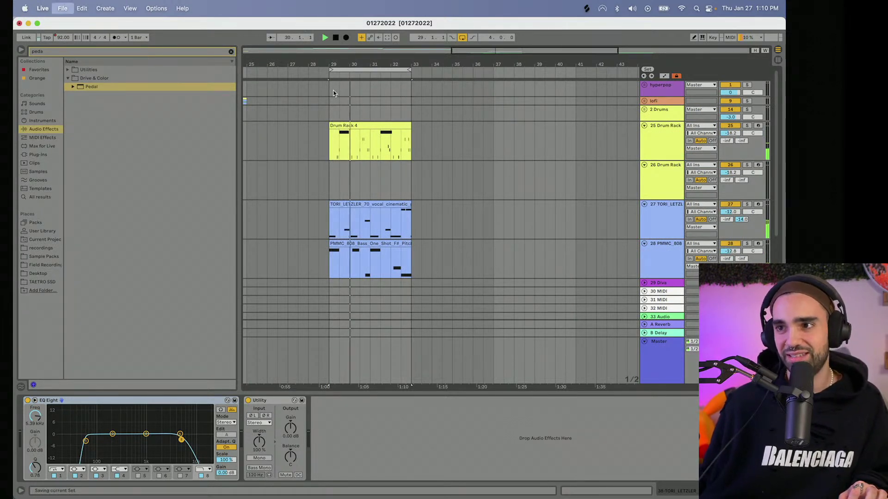
pyautogui.press('-')
pyautogui.press('-')
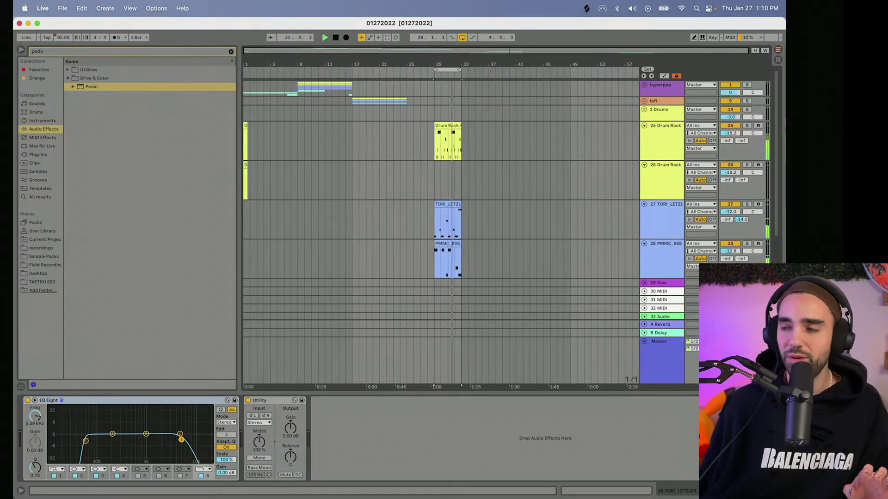
pyautogui.keyDown('alt'); pyautogui.click(644, 166); pyautogui.keyUp('alt')
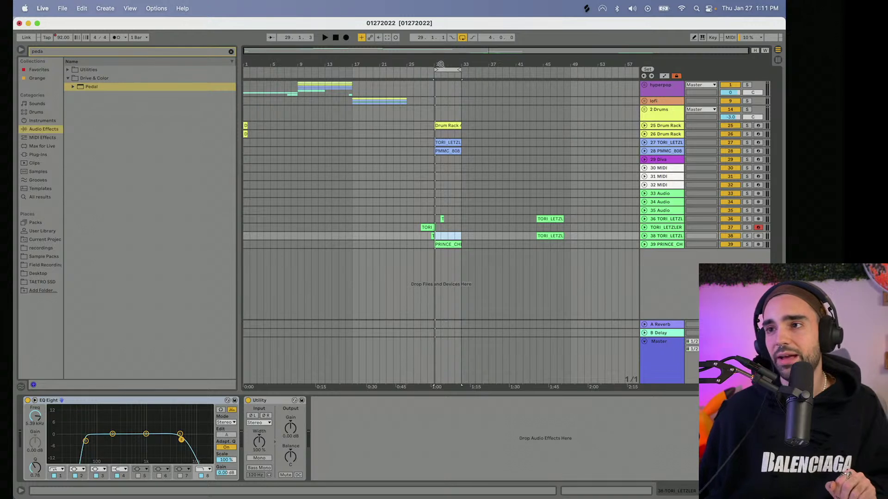
# - Loop the first eight bars and delete the leftover drum clips at bar 1 on tracks 25 and 26
pyautogui.moveTo(443, 69); pyautogui.dragTo(255, 61)
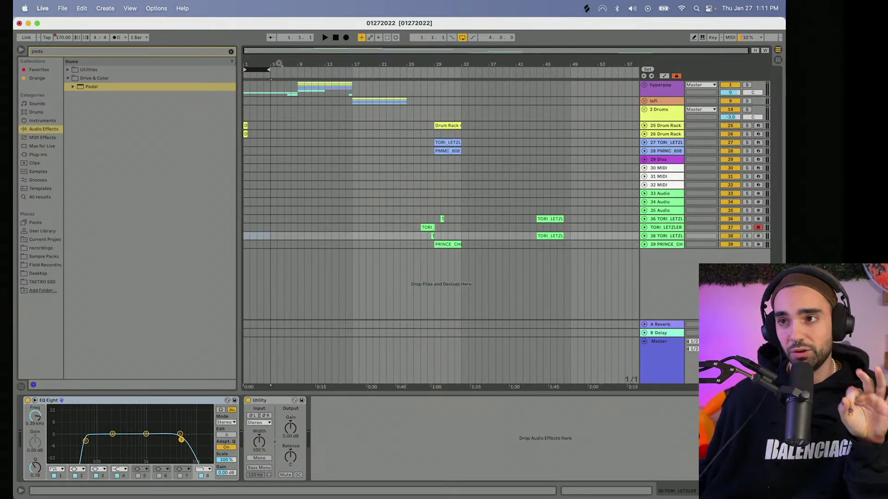
pyautogui.moveTo(268, 68); pyautogui.dragTo(298, 67)
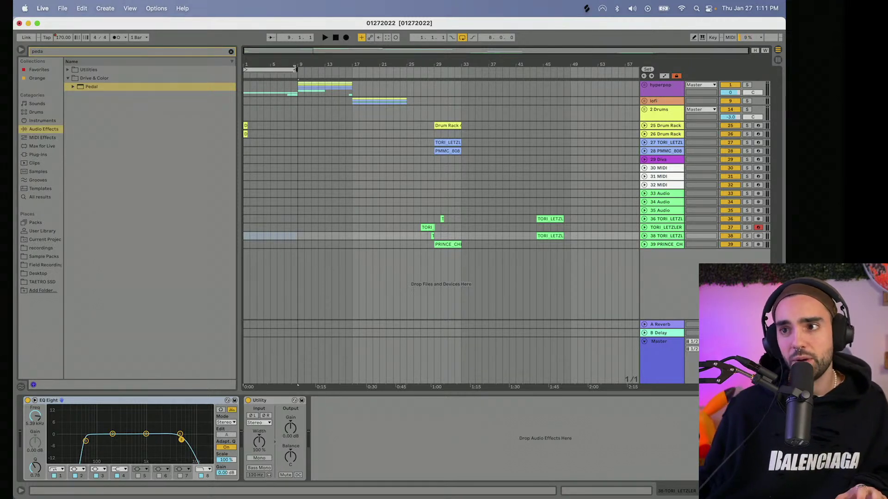
pyautogui.moveTo(264, 125); pyautogui.dragTo(222, 137)
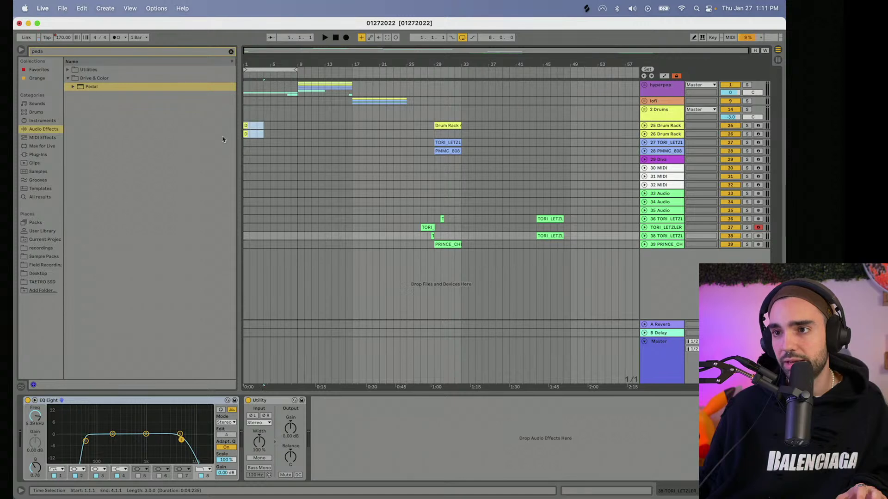
pyautogui.press('Delete')
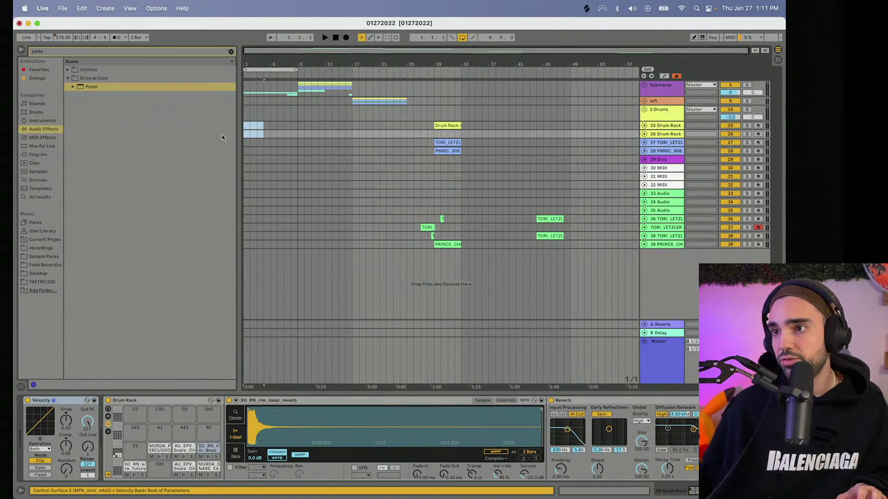
# - Extend the loop to bar 17 and play the hyperpop section, then start the loop at bar 9 and unfold the hyperpop group
pyautogui.click(260, 68)
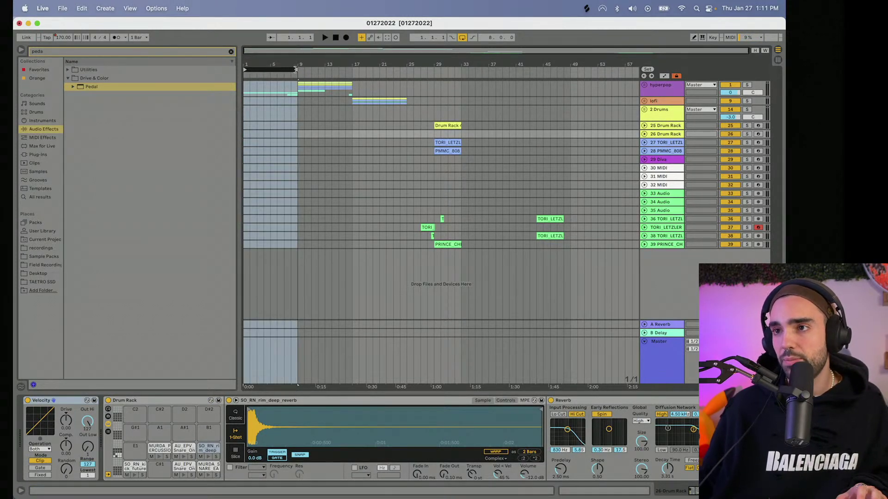
pyautogui.moveTo(295, 69); pyautogui.dragTo(351, 70)
pyautogui.press('space')
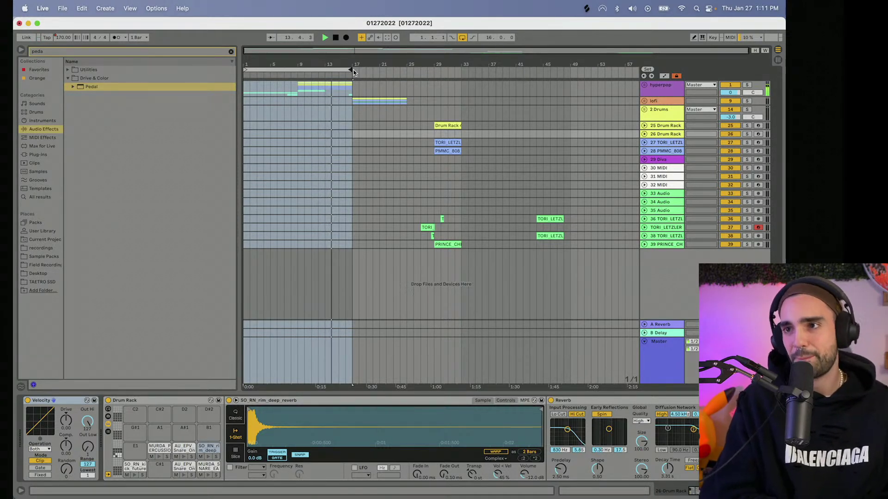
pyautogui.moveTo(246, 70); pyautogui.dragTo(300, 70)
pyautogui.click(644, 85)
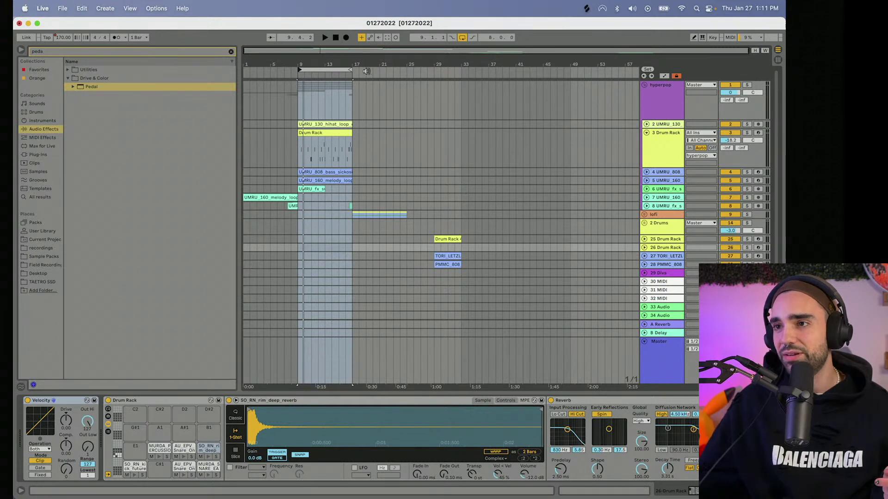
# - Move the loop to bars 17 through 25 and play the lofi section
pyautogui.moveTo(325, 70); pyautogui.dragTo(385, 68)
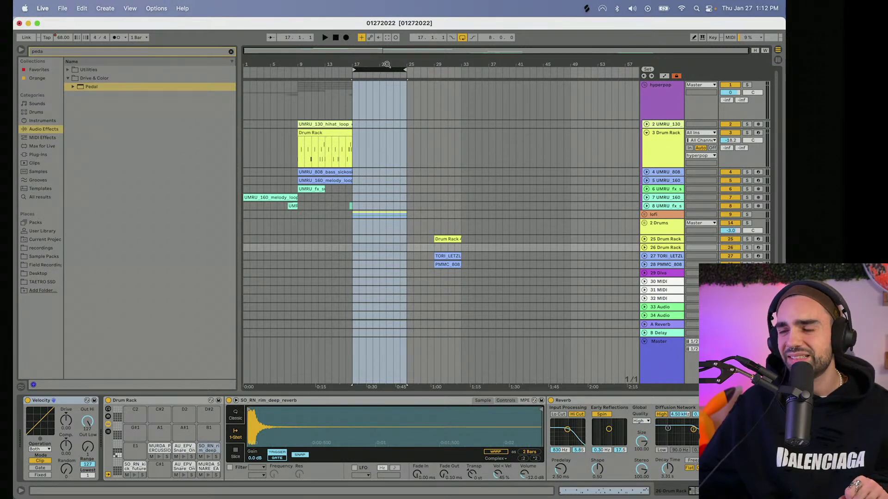
pyautogui.scroll(5, 386, 64)
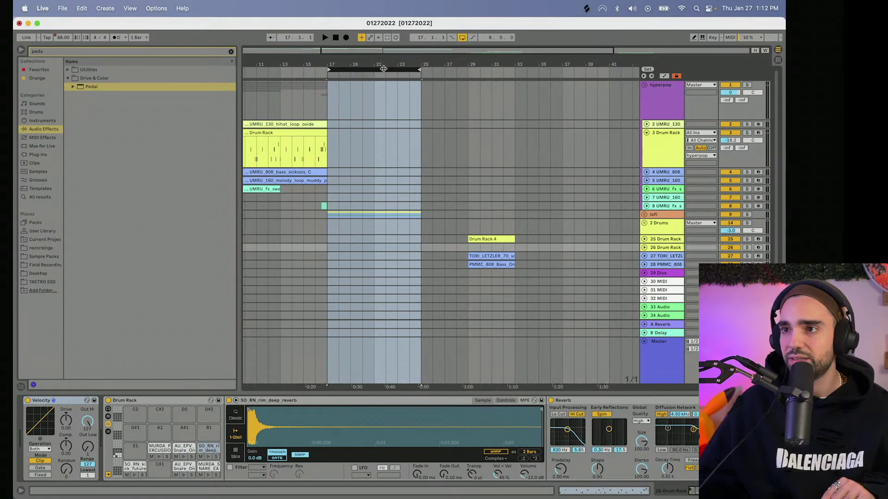
pyautogui.press('space')
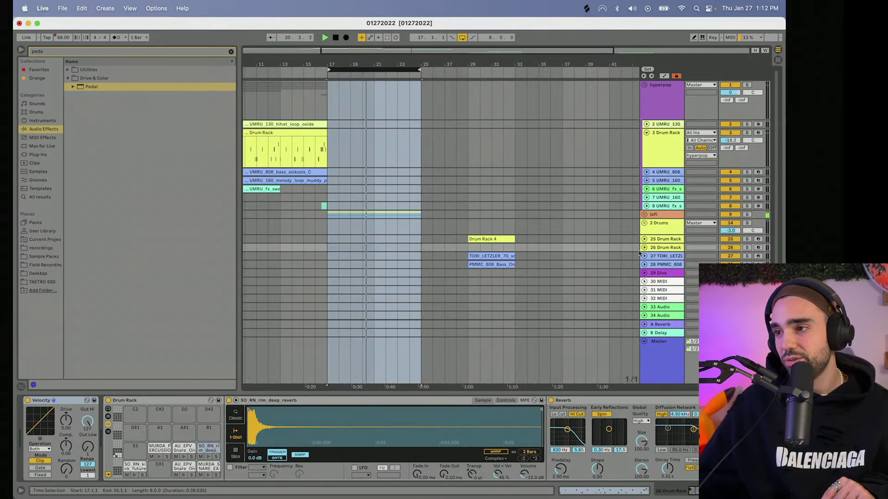
# - Unfold the lofi group and briefly solo its vocal effect track 13 while the section plays
pyautogui.click(644, 214)
pyautogui.scroll(-3, 740, 222)
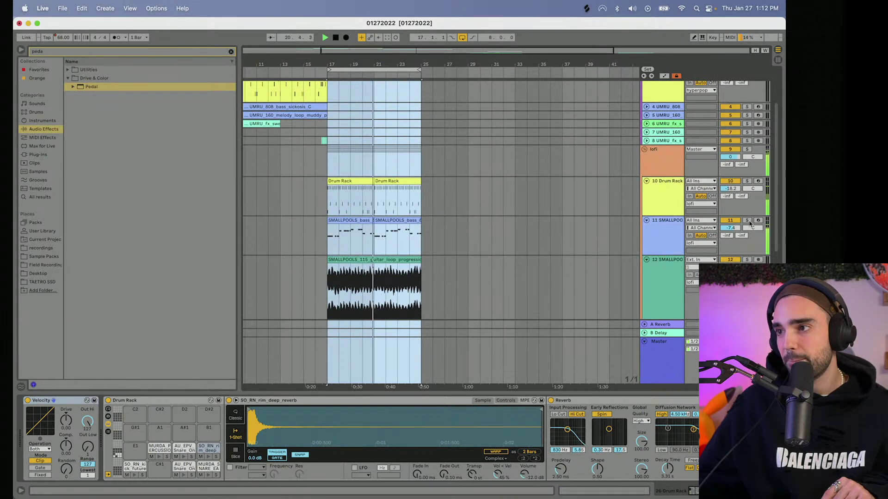
pyautogui.scroll(-4, 740, 227)
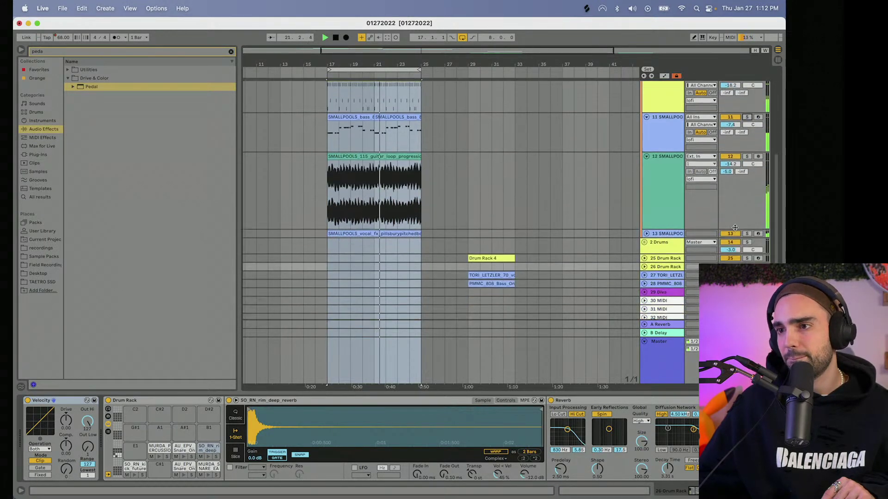
pyautogui.click(747, 234)
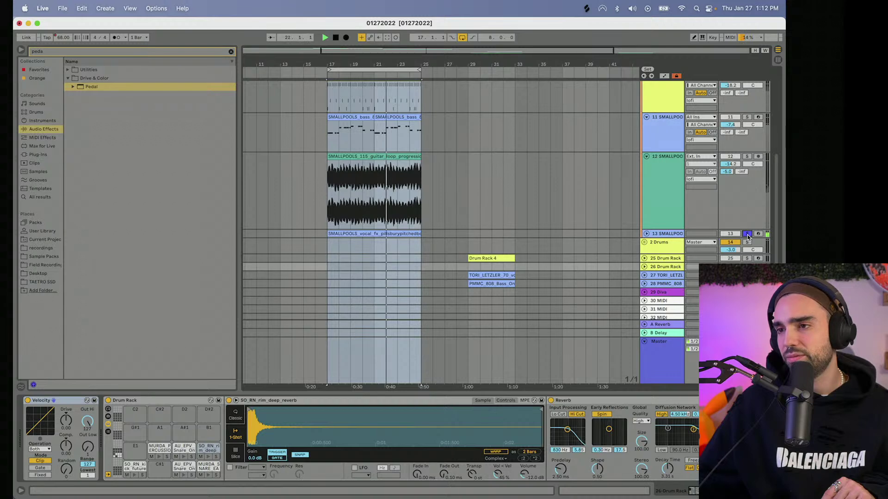
pyautogui.click(747, 234)
pyautogui.moveTo(398, 65); pyautogui.dragTo(383, 49)
pyautogui.scroll(5, 419, 121)
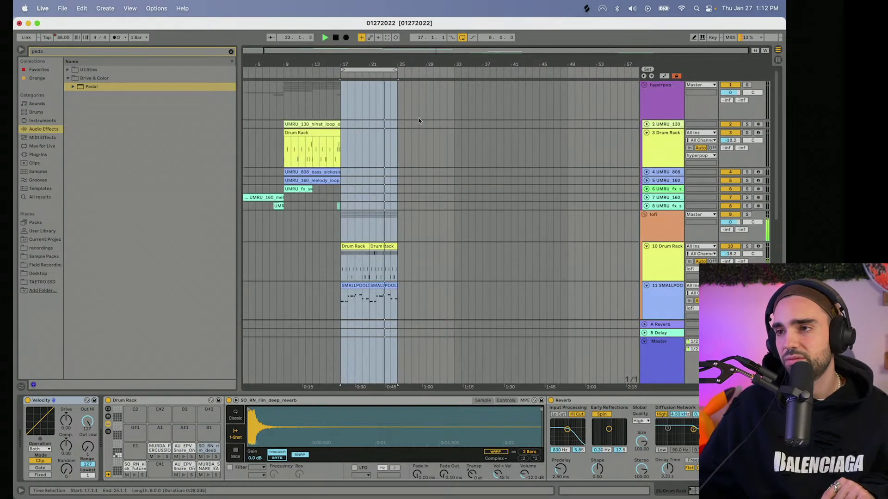
pyautogui.scroll(-10, 421, 124)
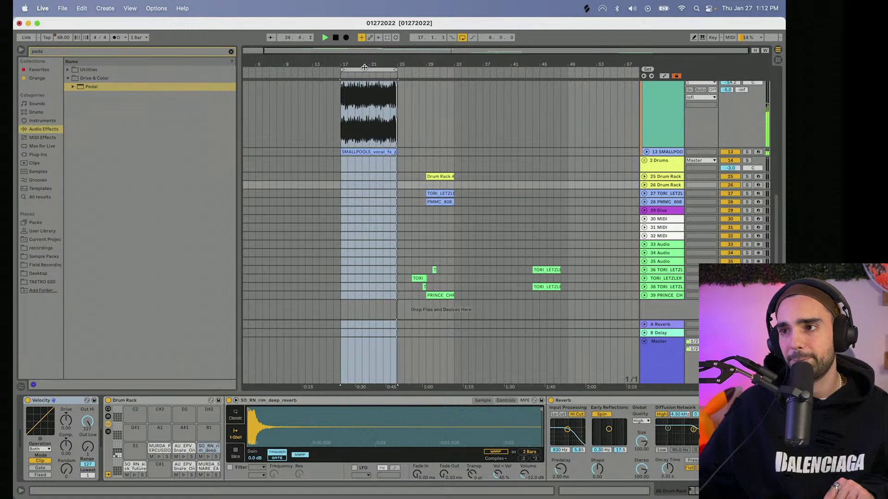
# - Loop and play bars 27 to 33, then move the loop start to bar 29 and stop playback
pyautogui.moveTo(363, 68); pyautogui.dragTo(435, 71)
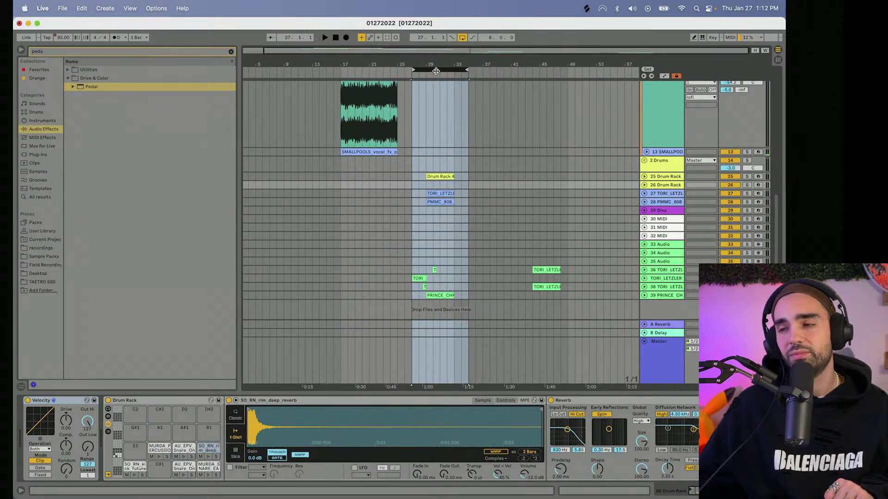
pyautogui.moveTo(446, 67)
pyautogui.mouseDown()
pyautogui.moveTo(495, 74)
pyautogui.moveTo(463, 72)
pyautogui.mouseUp()
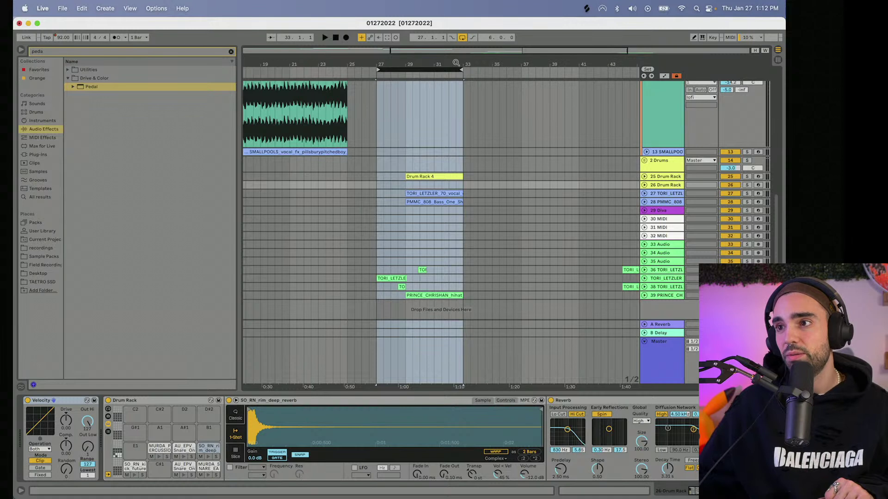
pyautogui.scroll(2, 456, 62)
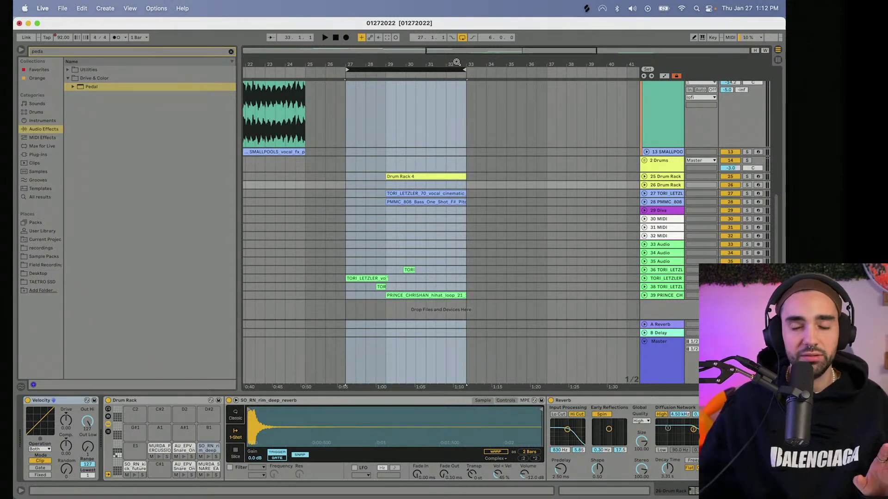
pyautogui.press('space')
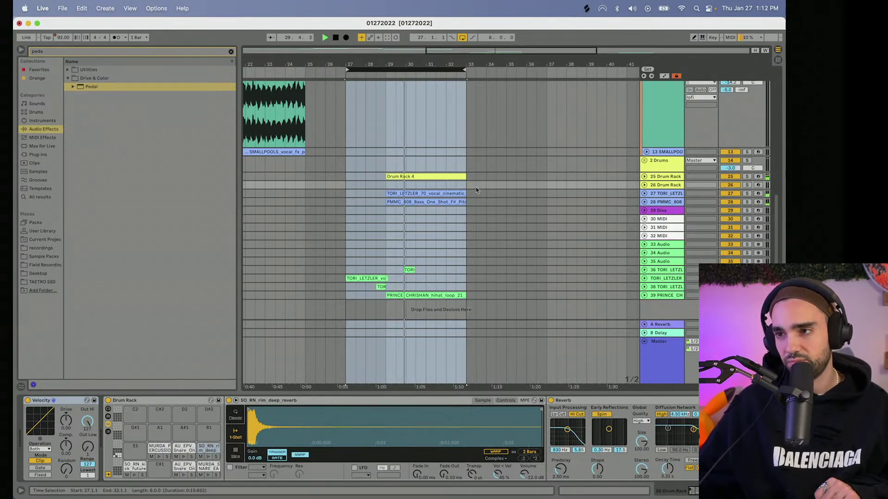
pyautogui.moveTo(348, 71)
pyautogui.mouseDown()
pyautogui.moveTo(400, 72)
pyautogui.moveTo(384, 72)
pyautogui.mouseUp()
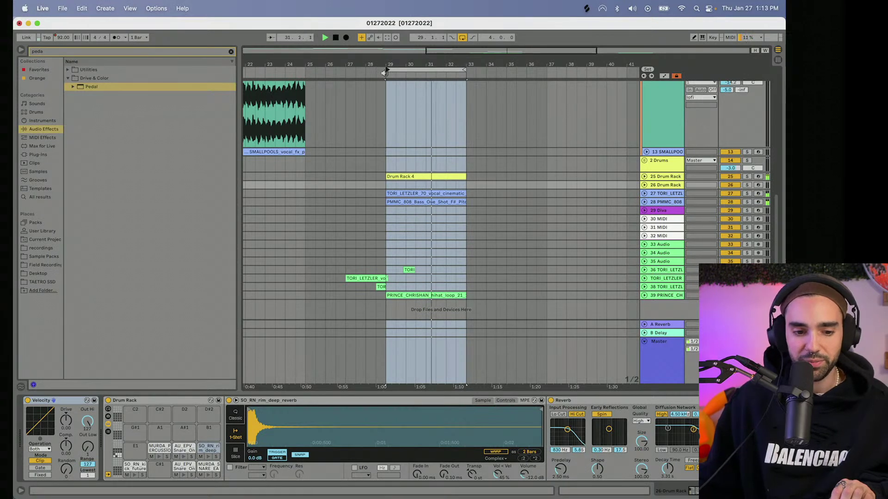
pyautogui.press('space')
pyautogui.moveTo(384, 72); pyautogui.dragTo(386, 96)
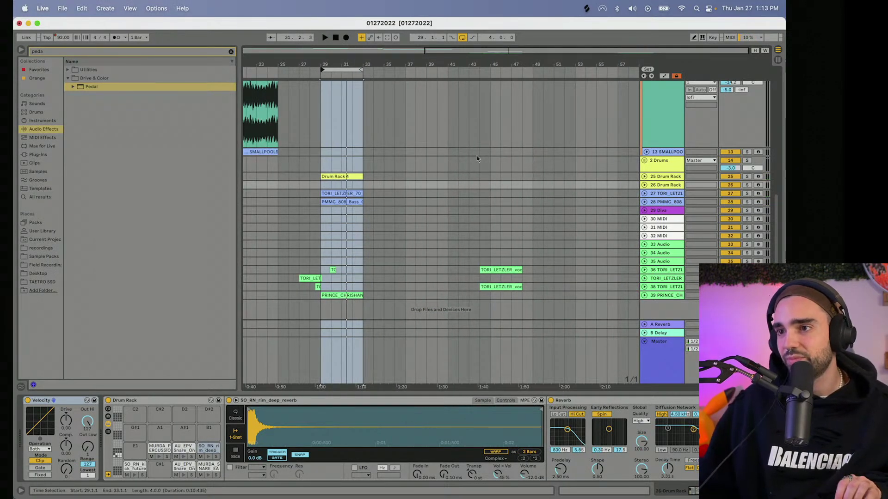
pyautogui.click(659, 193)
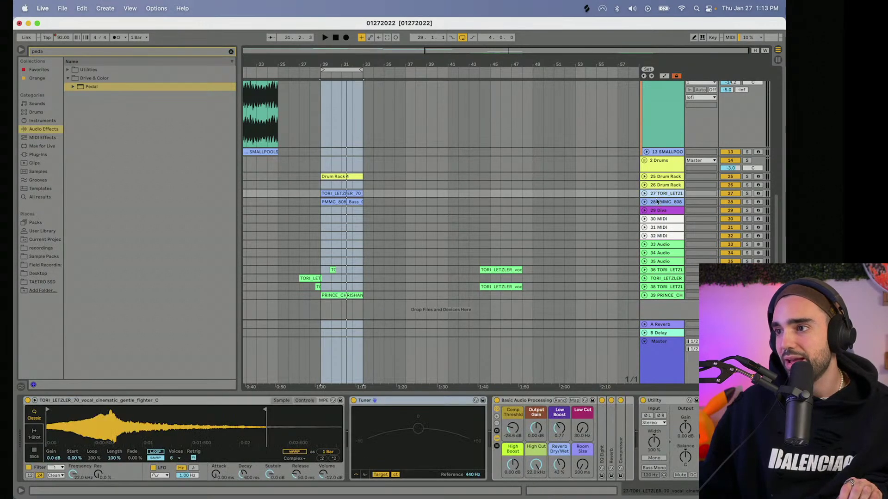
pyautogui.click(658, 202)
pyautogui.press('u')
pyautogui.press('u')
pyautogui.press('u')
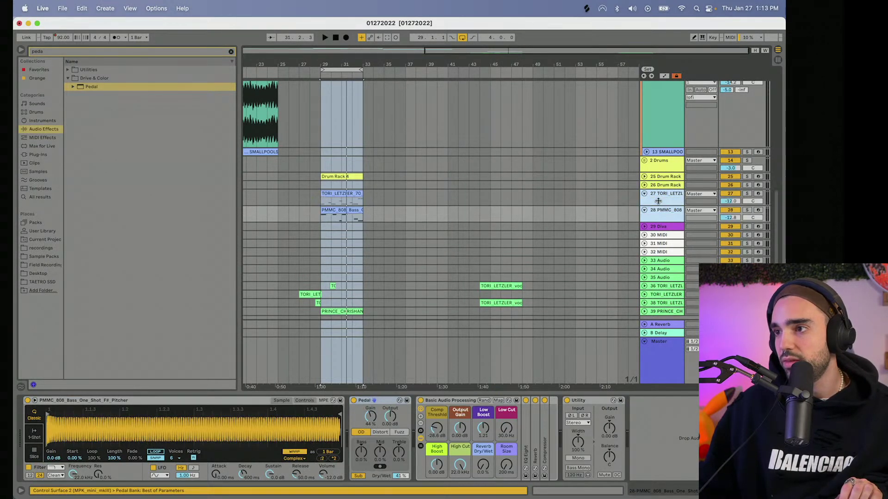
pyautogui.click(658, 201)
pyautogui.keyDown('shift'); pyautogui.click(658, 213); pyautogui.keyUp('shift')
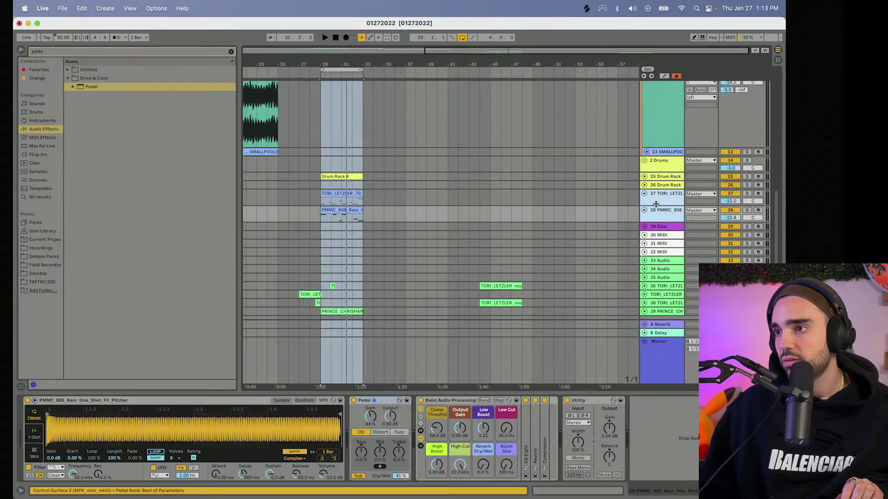
pyautogui.press('u')
# - Move the empty Drum Rack track 26 below the 808 track, and move vocal and hi-hat tracks 36 to 39 directly under the 808
pyautogui.click(658, 193)
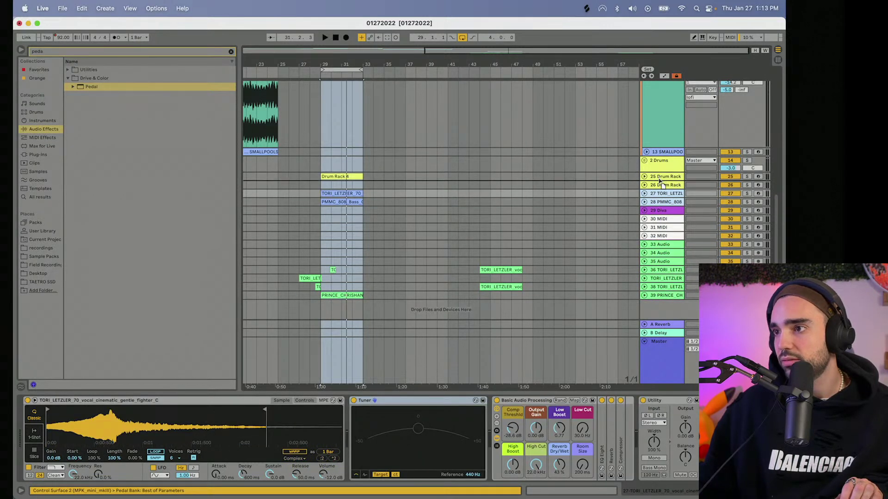
pyautogui.moveTo(660, 180); pyautogui.dragTo(657, 206)
pyautogui.click(658, 272)
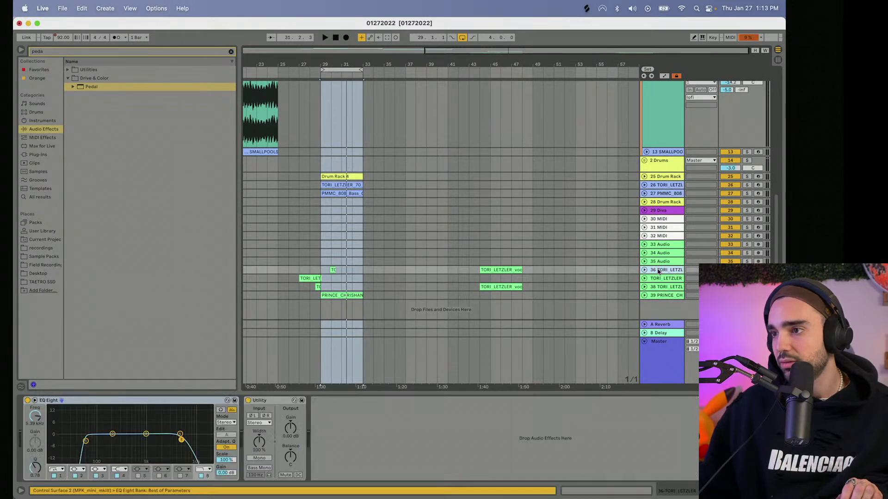
pyautogui.click(662, 297)
pyautogui.click(661, 271)
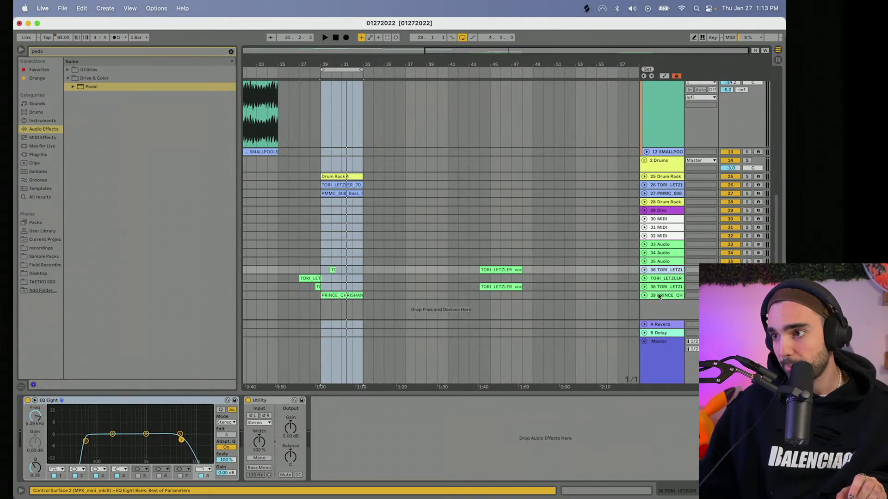
pyautogui.click(659, 293)
pyautogui.moveTo(653, 270); pyautogui.dragTo(654, 199)
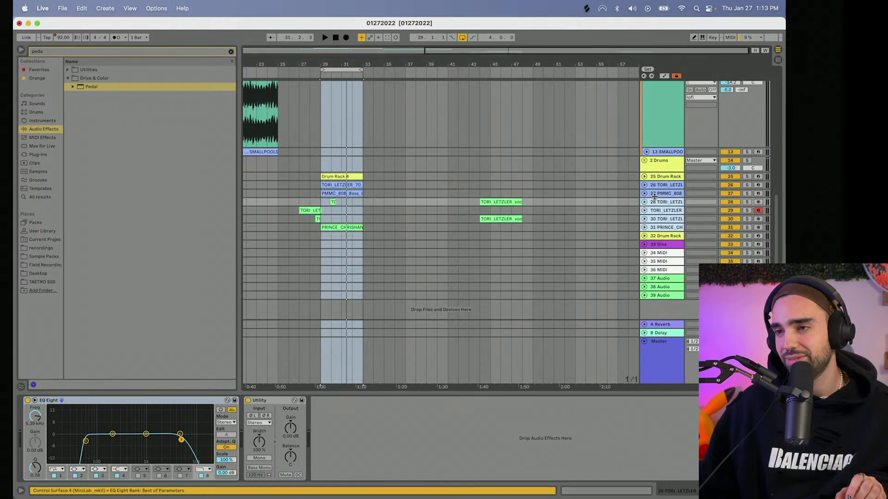
# - Group tracks 25 through 30, from the Drum Rack to the last TORI_LETZLER vocal, and add the PRINCE_CHRISHAN track to the group
pyautogui.click(659, 178)
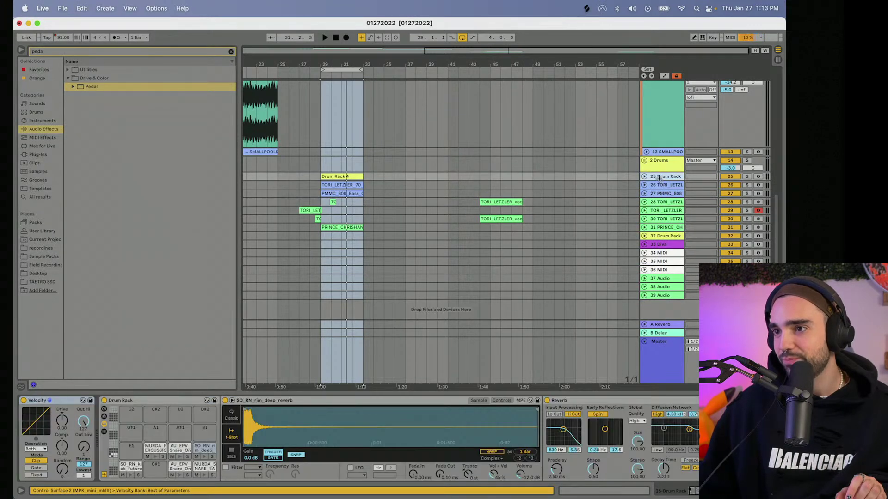
pyautogui.click(660, 221)
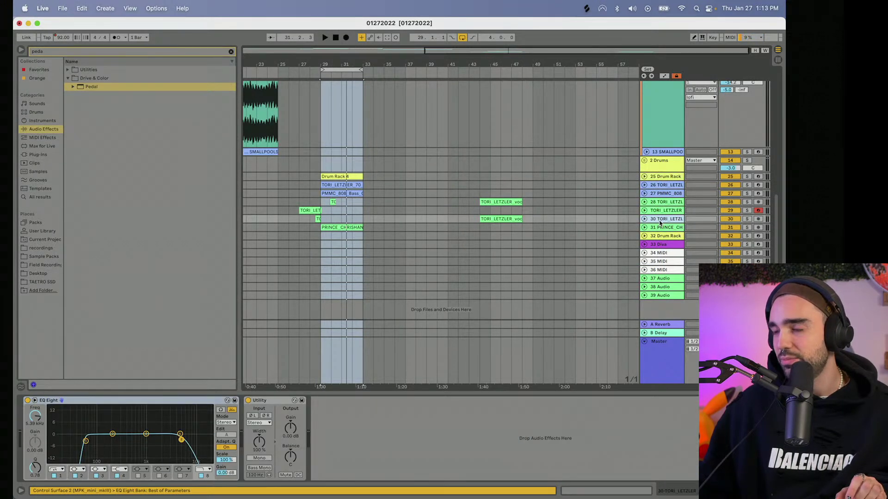
pyautogui.click(653, 178)
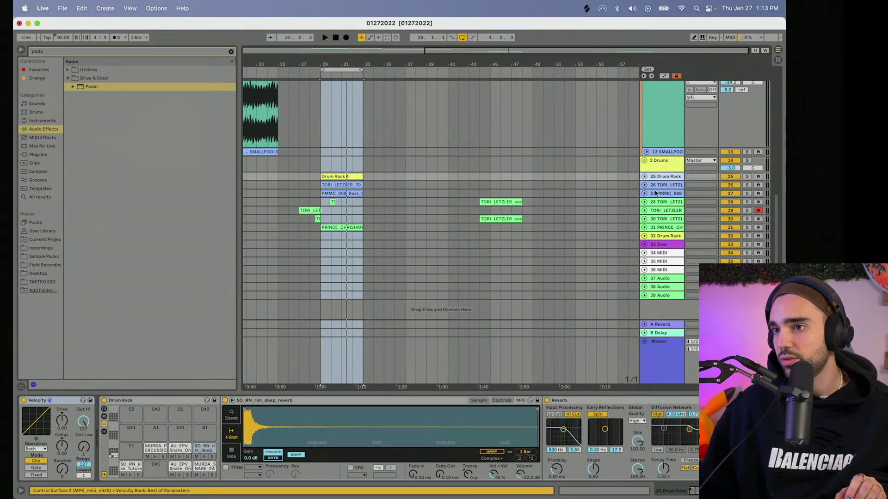
pyautogui.click(656, 220)
pyautogui.rightClick(657, 221)
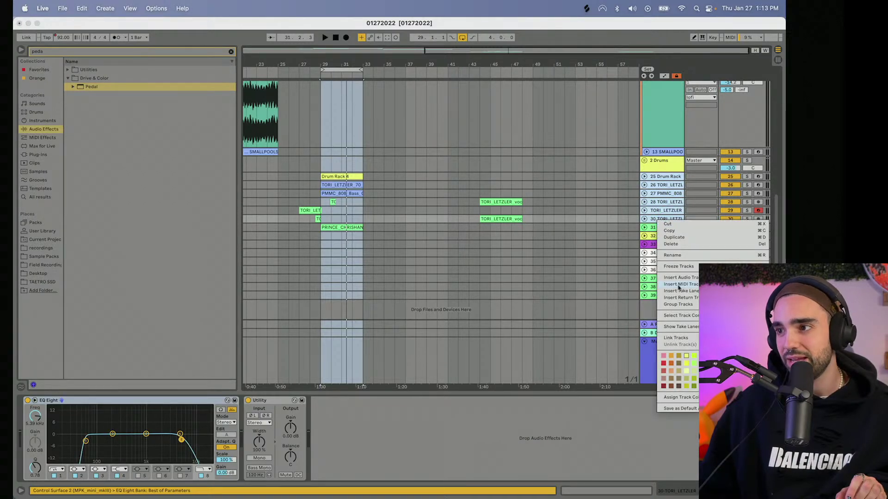
pyautogui.click(677, 305)
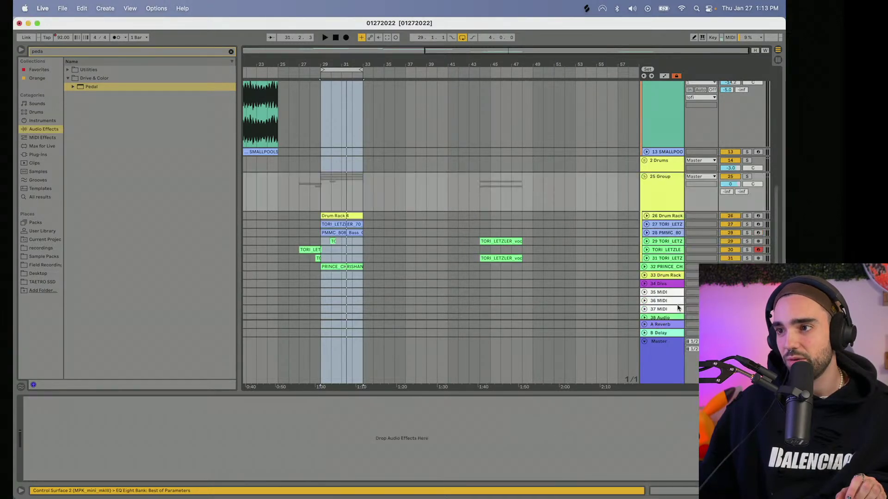
pyautogui.click(645, 180)
pyautogui.click(652, 267)
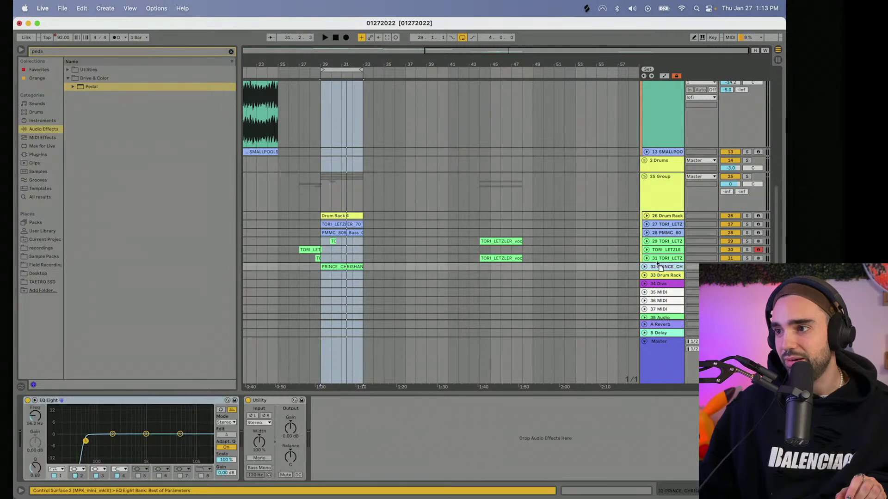
# - Rename the new track group as POPTRAP
pyautogui.click(662, 196)
pyautogui.press('super+r')
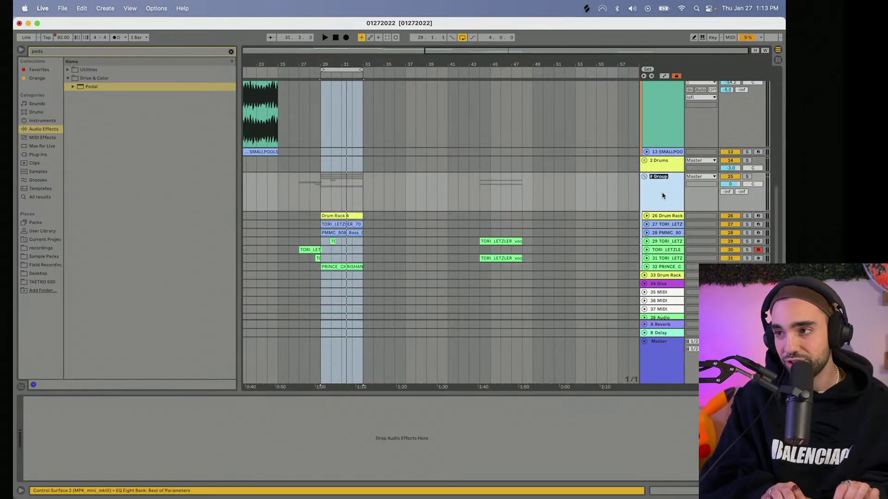
pyautogui.write('T')
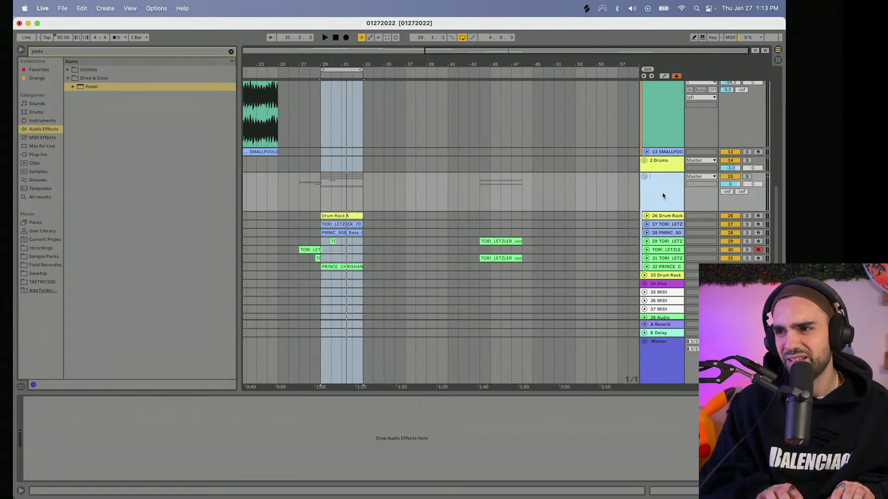
pyautogui.write('OPTRAP')
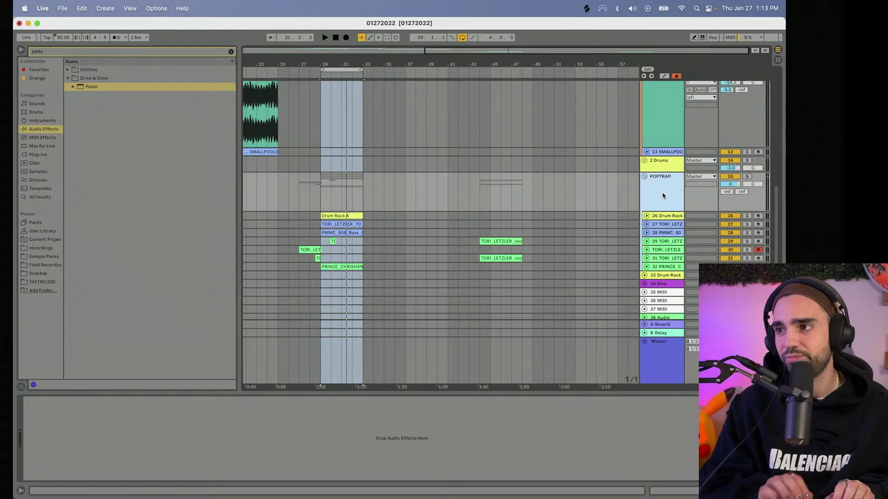
# - Fold the POPTRAP, hyperpop and lofi groups, and move POPTRAP above the 2 Drums group
pyautogui.click(644, 177)
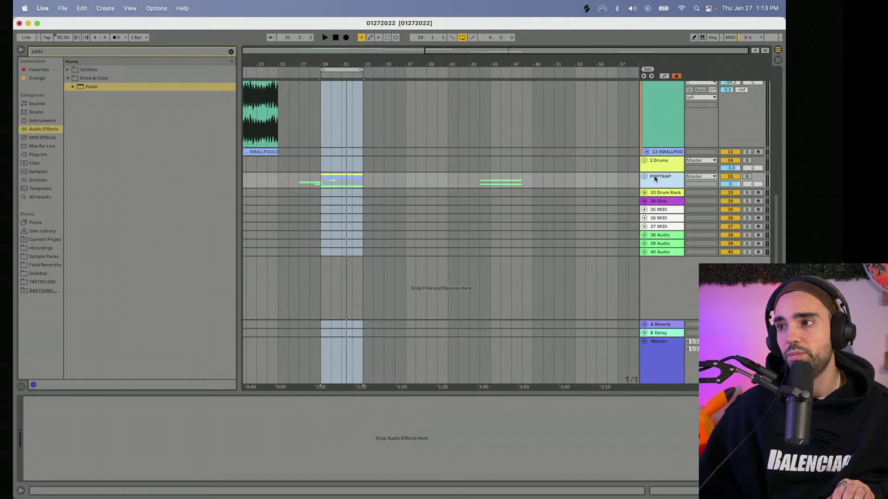
pyautogui.moveTo(655, 161); pyautogui.dragTo(655, 162)
pyautogui.scroll(10, 655, 162)
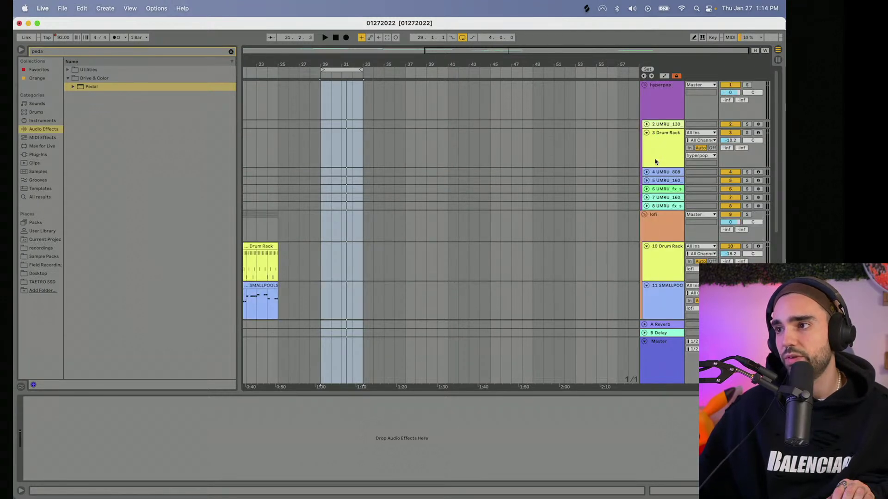
pyautogui.click(644, 86)
pyautogui.click(644, 102)
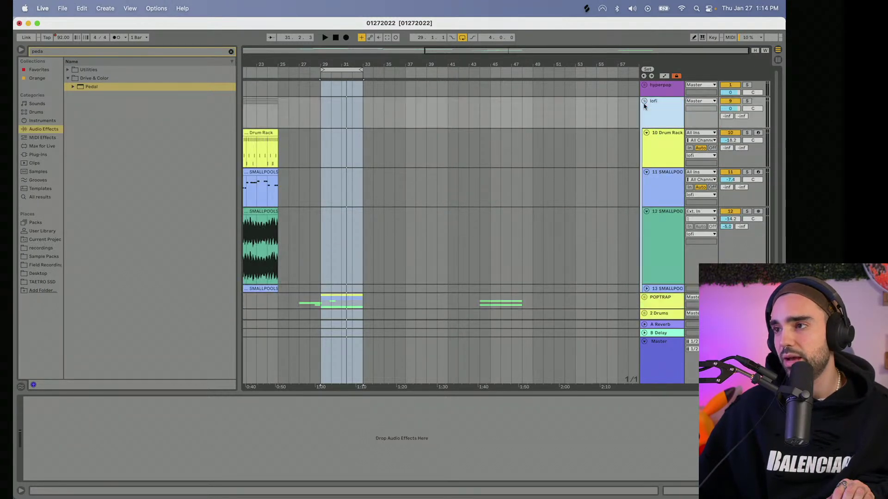
# - Color the POPTRAP group red
pyautogui.click(644, 109)
pyautogui.rightClick(658, 115)
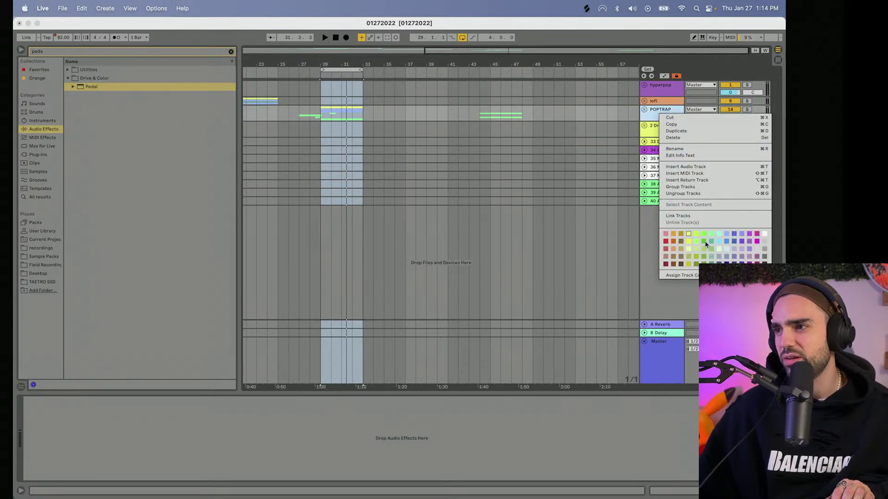
pyautogui.click(665, 242)
# - Remove all kick, snare, rim and percussion samples from the Drum Rack pads on track 33, and briefly play the loop
pyautogui.click(655, 129)
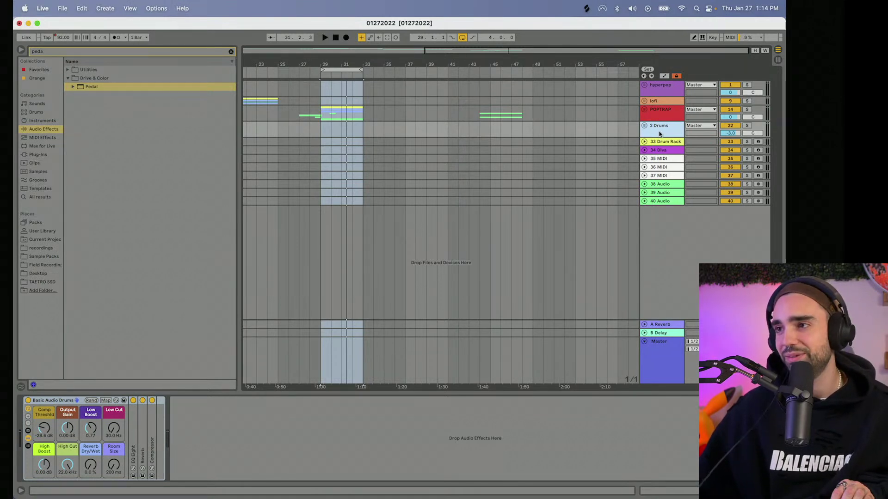
pyautogui.click(662, 143)
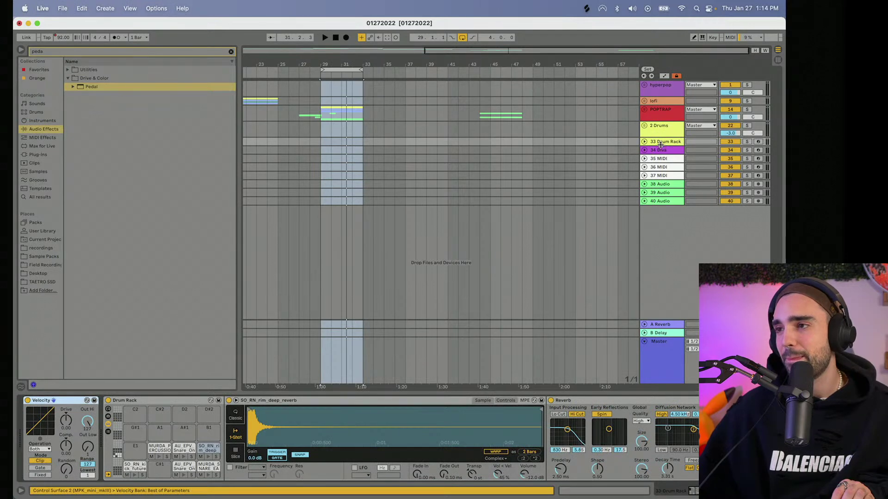
pyautogui.click(141, 467)
pyautogui.press('Delete')
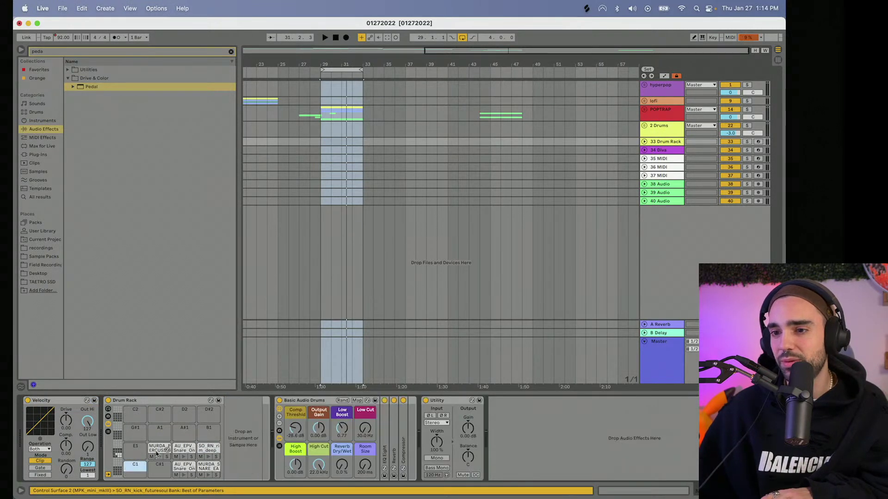
pyautogui.press('super+z')
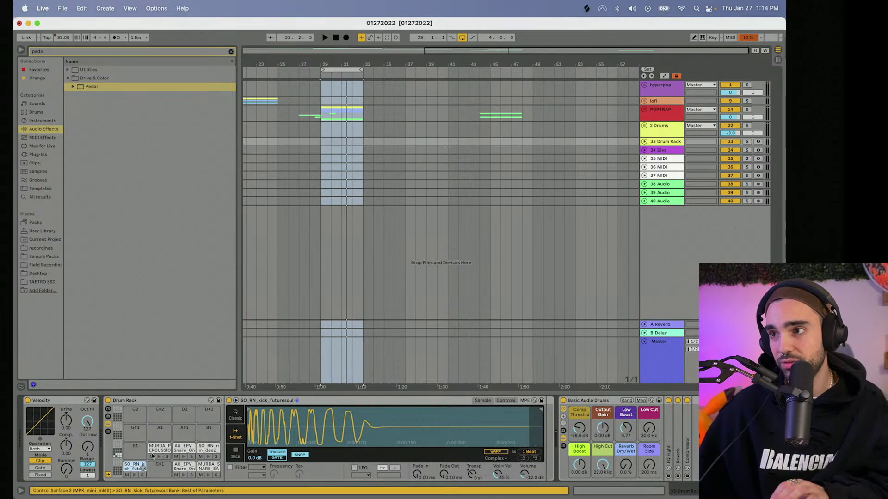
pyautogui.click(168, 450)
pyautogui.press('Delete')
pyautogui.click(186, 449)
pyautogui.press('Delete')
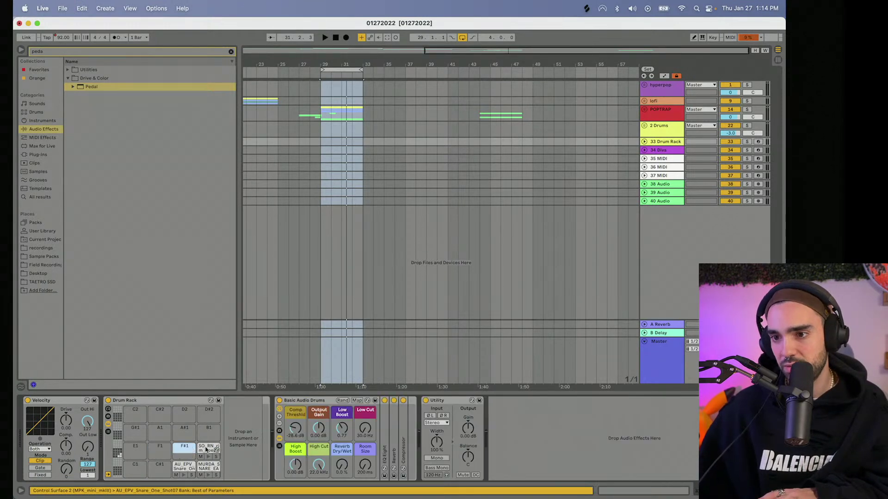
pyautogui.click(206, 450)
pyautogui.press('Delete')
pyautogui.click(185, 470)
pyautogui.press('Delete')
pyautogui.click(206, 470)
pyautogui.press('Delete')
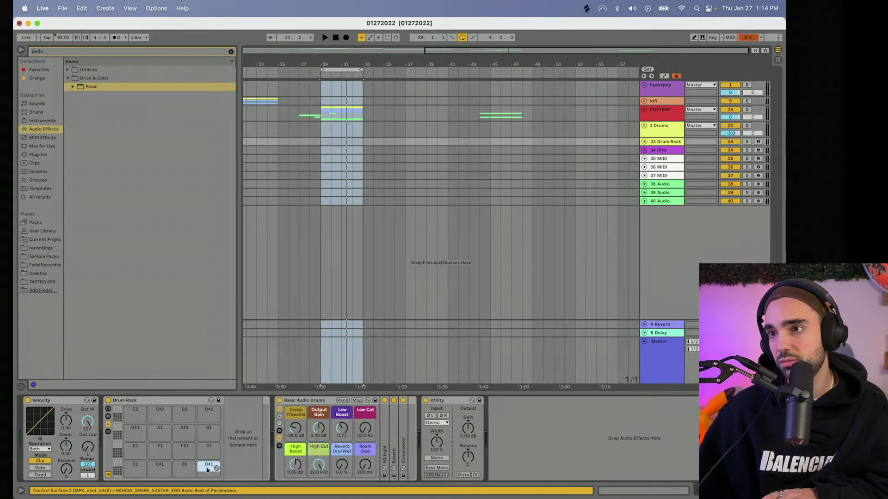
pyautogui.press('space')
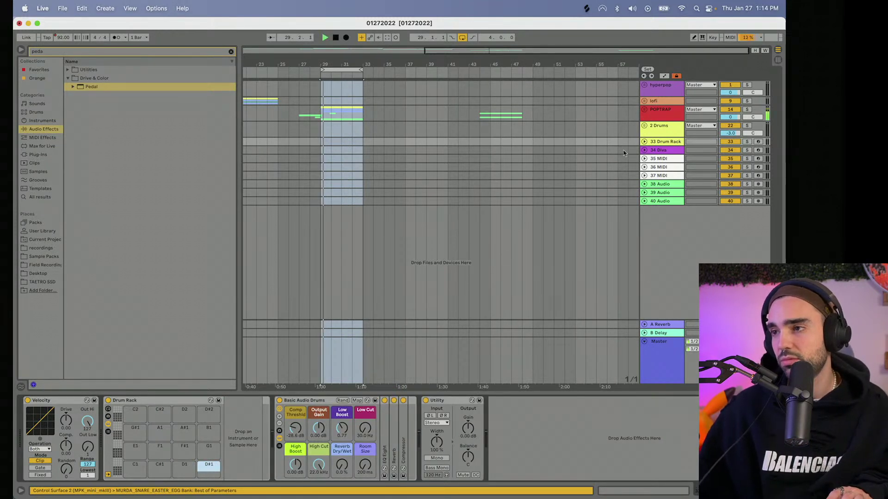
pyautogui.press('space')
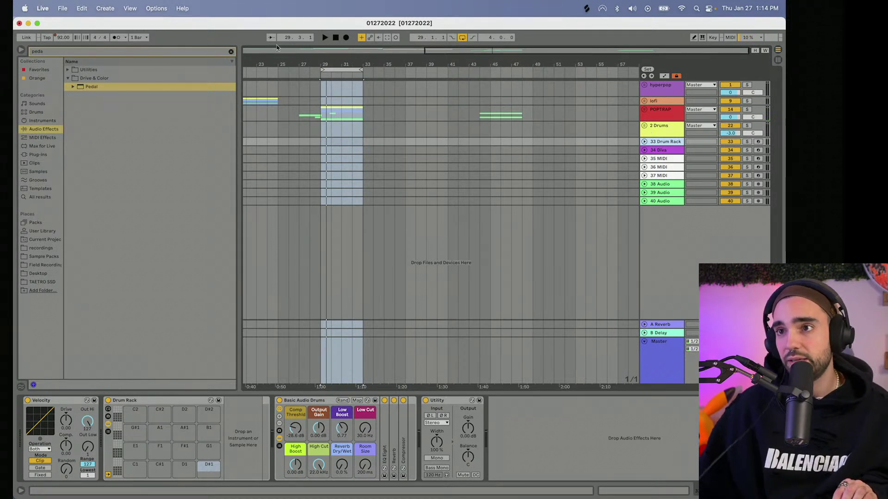
# - Search the instruments for simpler, and load an empty Simpler on track 34 and on MIDI track 35
pyautogui.click(231, 51)
pyautogui.write('simpler')
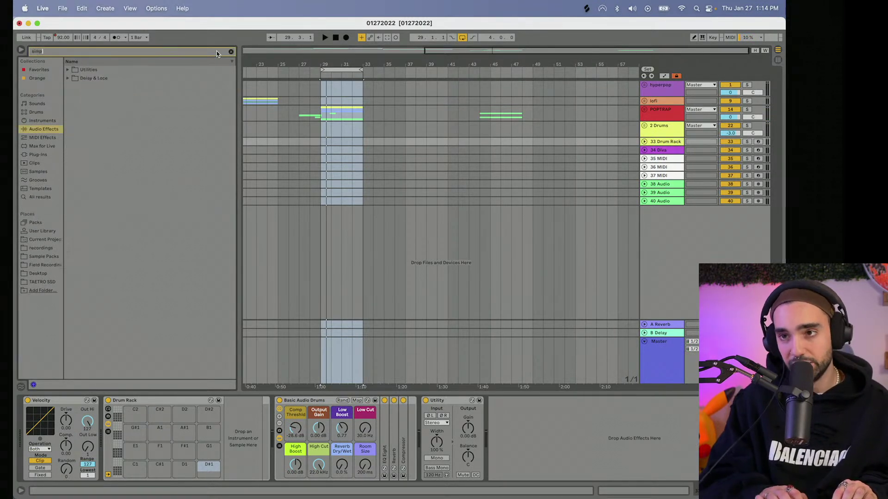
pyautogui.click(41, 120)
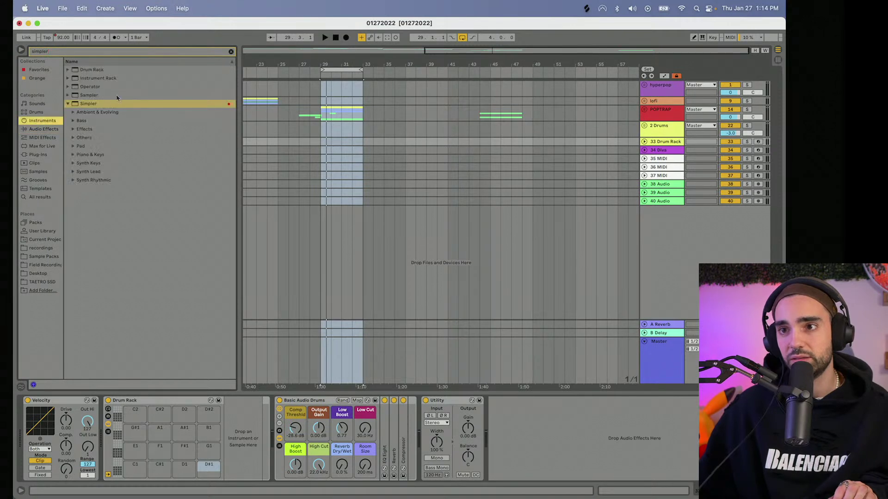
pyautogui.moveTo(88, 105); pyautogui.dragTo(655, 153)
pyautogui.click(657, 160)
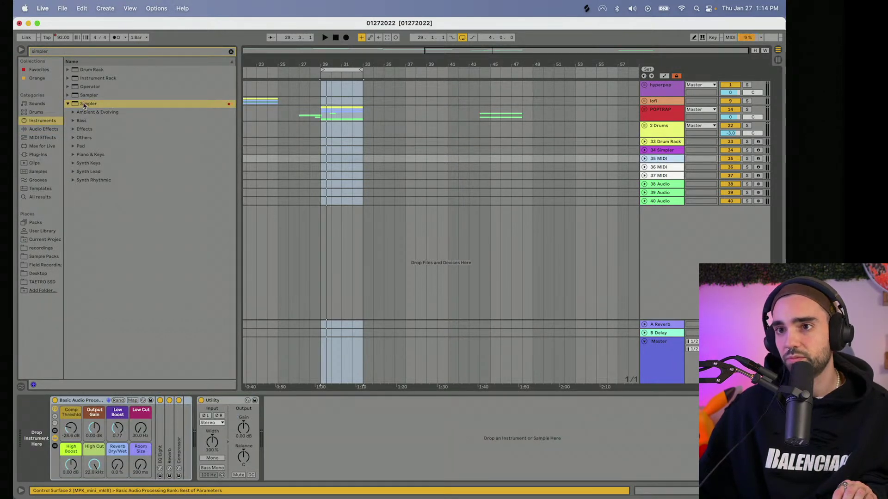
pyautogui.moveTo(671, 160); pyautogui.dragTo(671, 160)
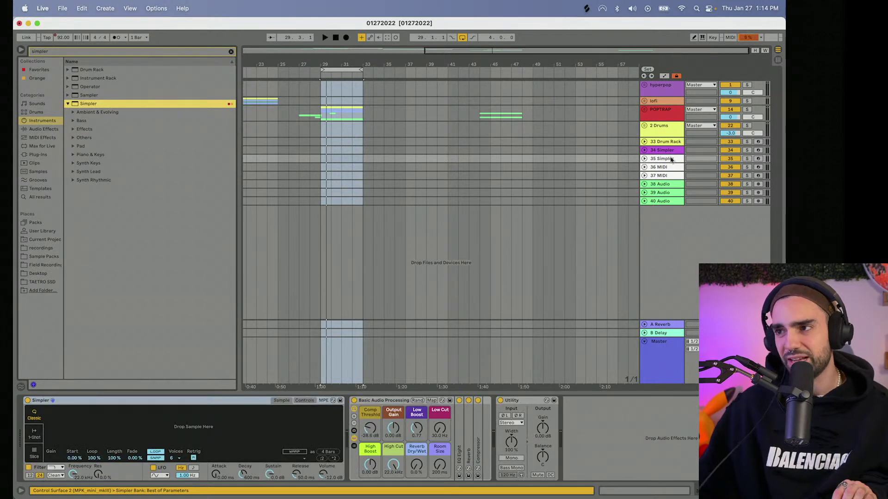
# - Unfold Drum Rack track 33 and move the four-bar loop to bars 33 through 37
pyautogui.click(657, 133)
pyautogui.click(644, 142)
pyautogui.click(663, 155)
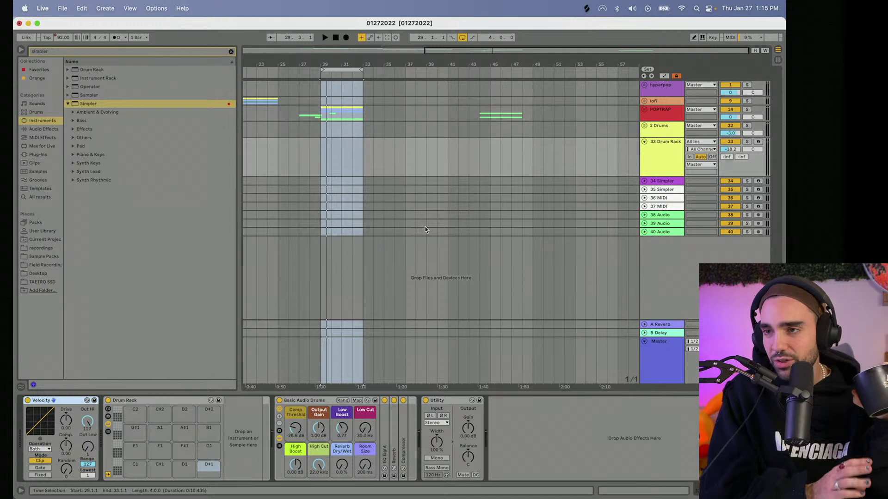
pyautogui.moveTo(345, 69); pyautogui.dragTo(389, 70)
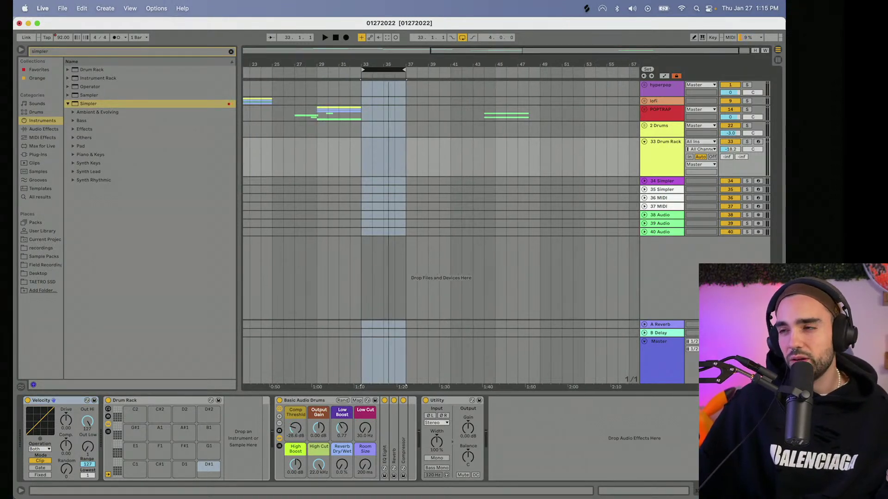
pyautogui.scroll(5, 388, 67)
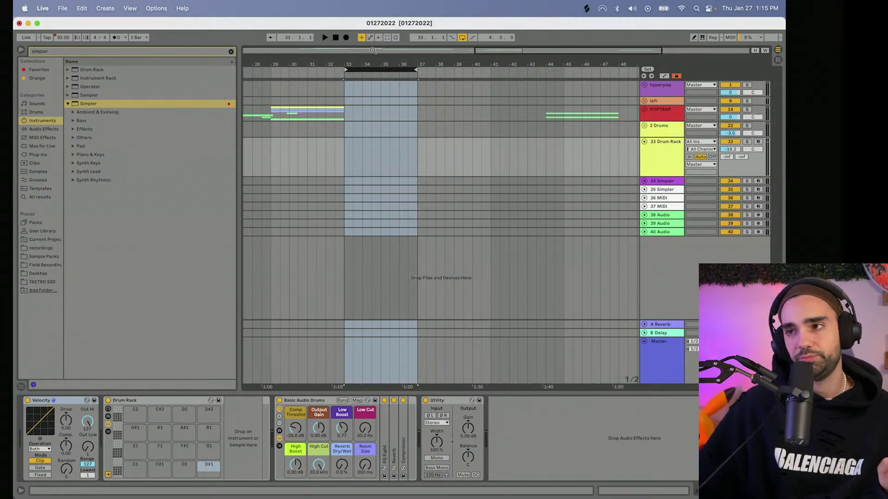
# - Switch to Chrome and examine the sample pack links in the Recently Released Packs spreadsheet, previewing several of them
pyautogui.moveTo(382, 24); pyautogui.dragTo(382, 36)
pyautogui.click(568, 23)
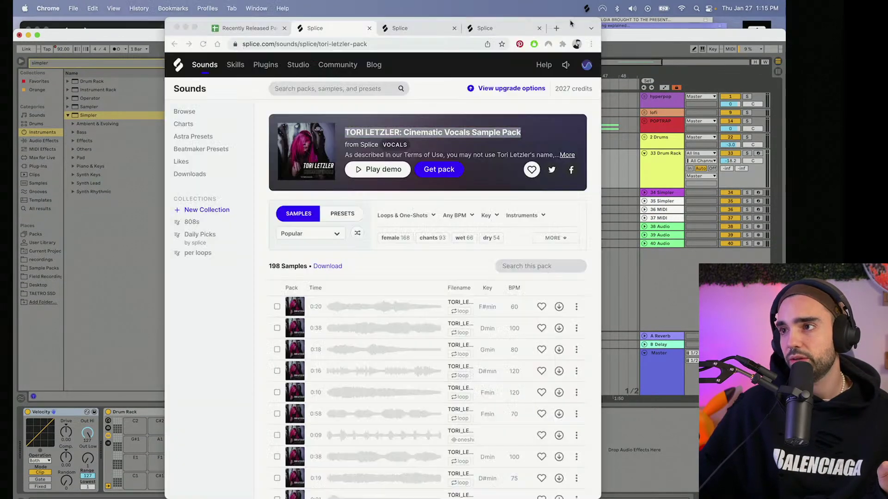
pyautogui.click(241, 28)
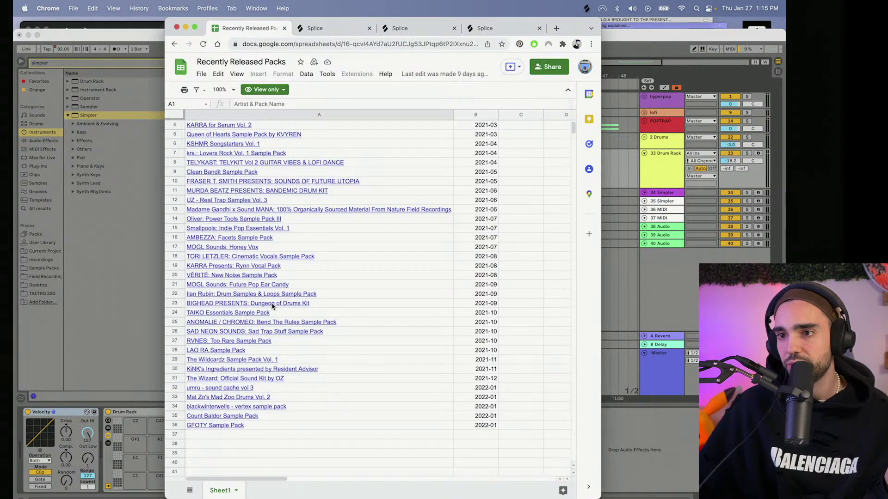
pyautogui.moveTo(248, 283)
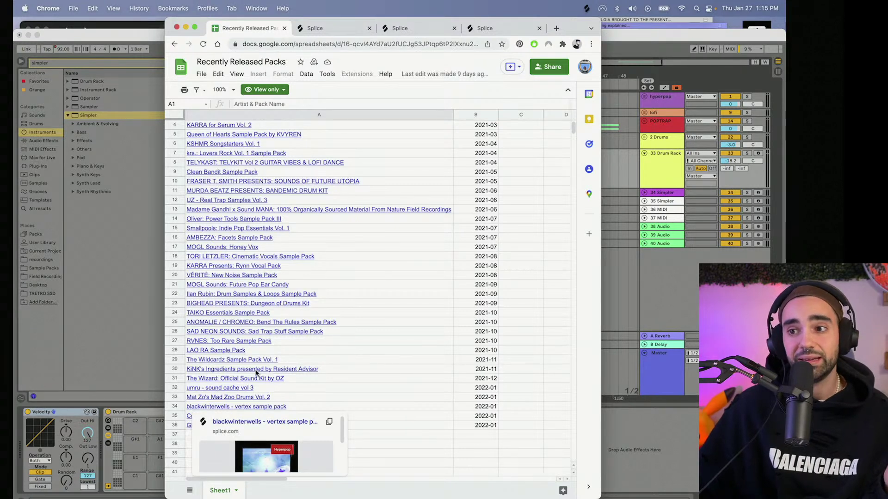
pyautogui.moveTo(255, 371)
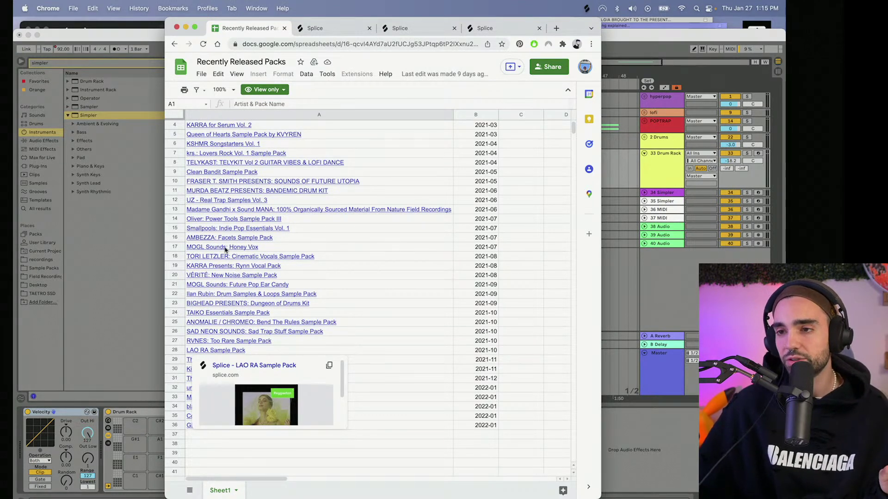
pyautogui.moveTo(226, 255)
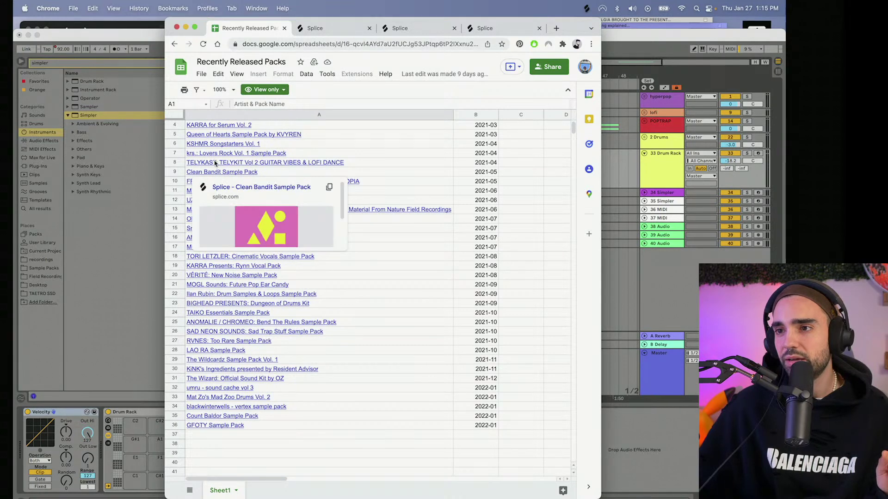
pyautogui.moveTo(215, 163)
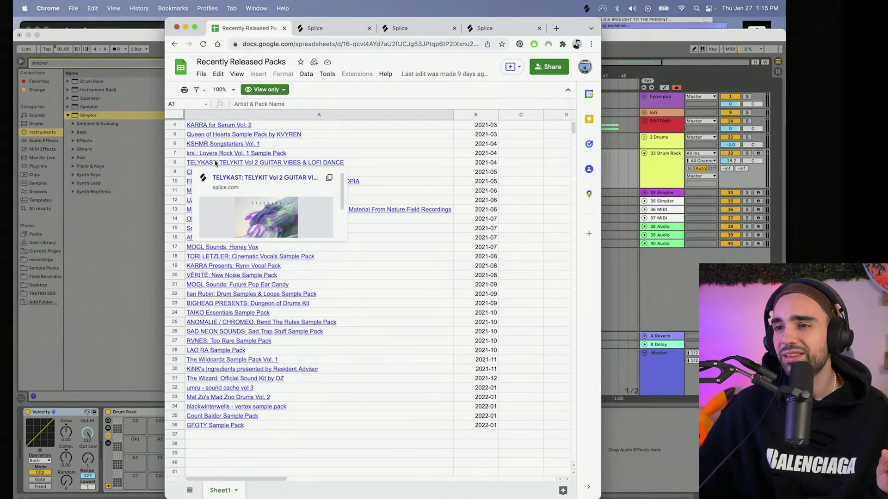
pyautogui.moveTo(219, 147)
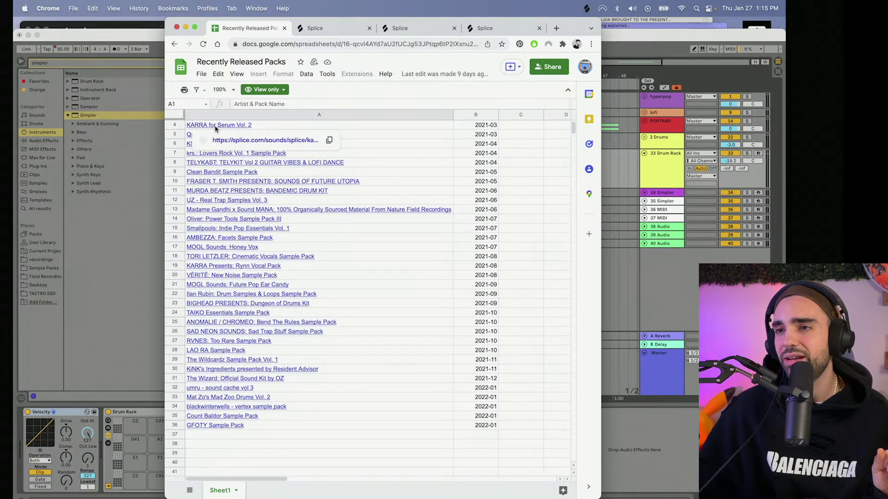
# - Examine more pack links in the Recently Released Packs spreadsheet, previewing packs such as The Wildcardz, VÉRITÉ: New Noise and MOGL Sounds: Honey Vox
pyautogui.moveTo(234, 241)
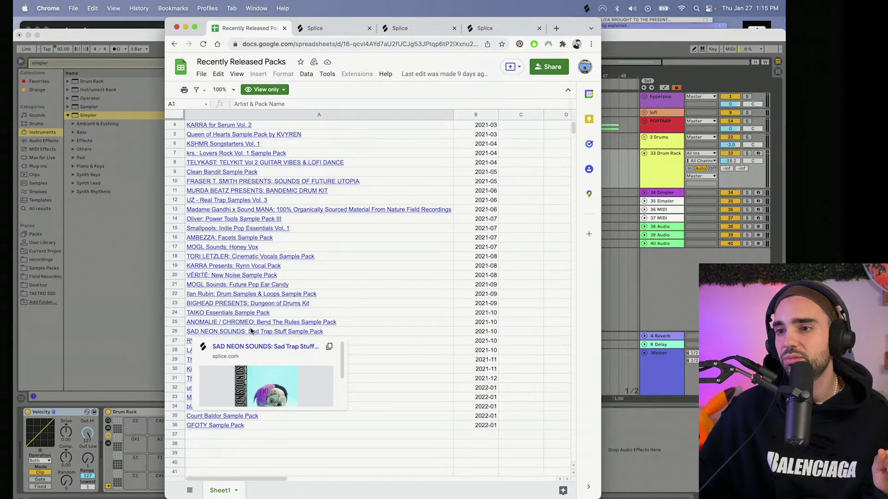
pyautogui.moveTo(253, 325)
pyautogui.scroll(-2, 252, 325)
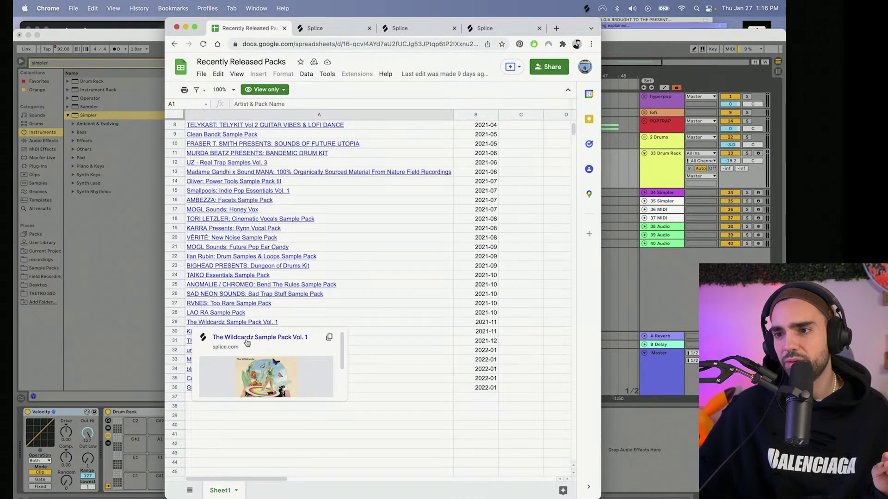
pyautogui.scroll(-3, 247, 343)
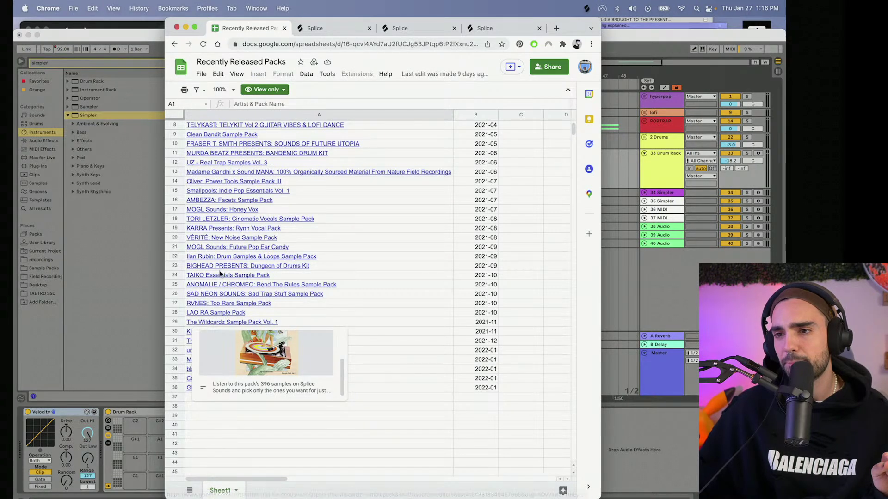
pyautogui.scroll(1, 226, 252)
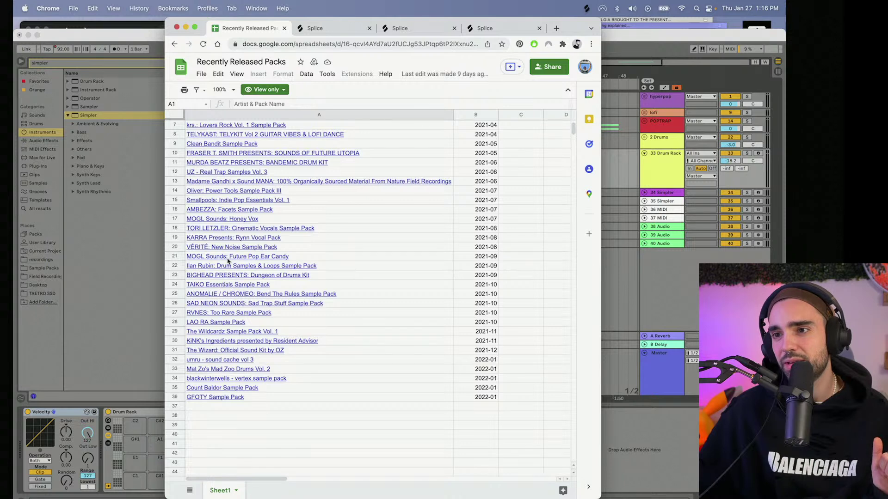
pyautogui.scroll(1, 227, 261)
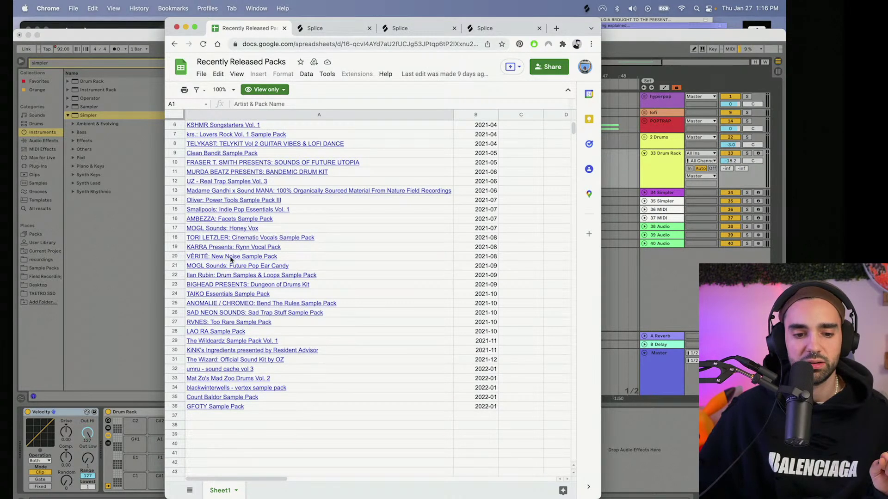
pyautogui.moveTo(230, 260)
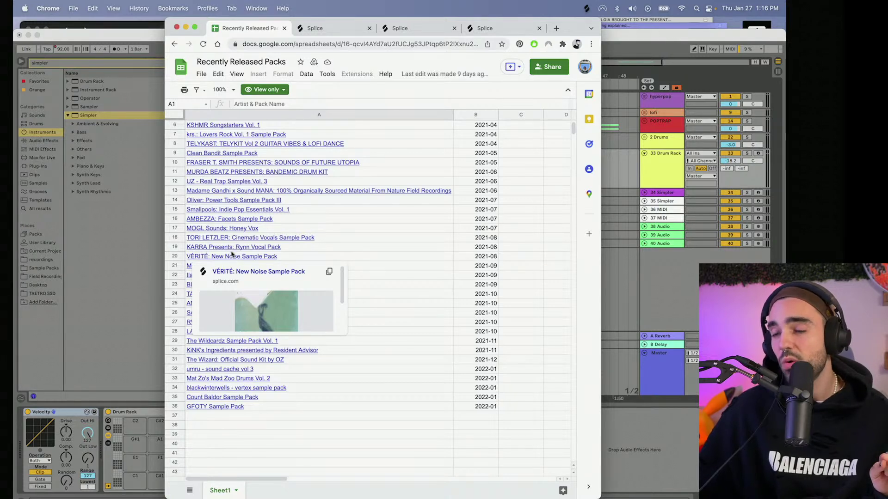
pyautogui.moveTo(233, 239)
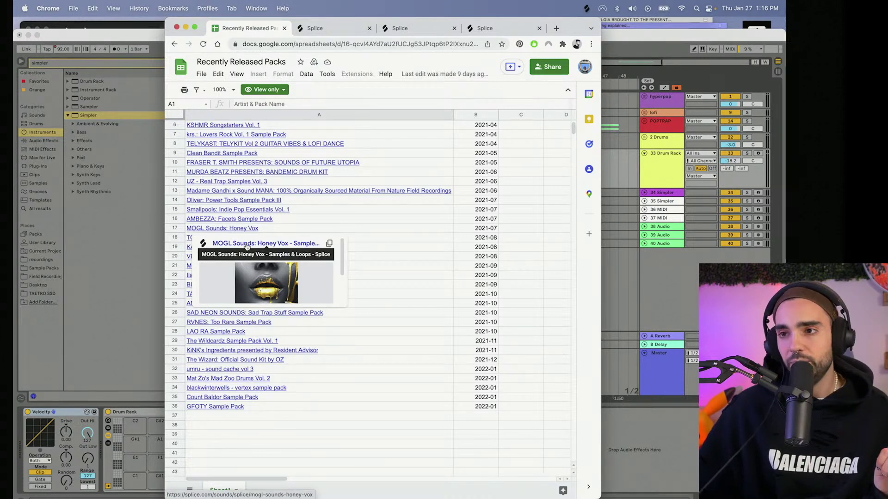
pyautogui.moveTo(334, 221)
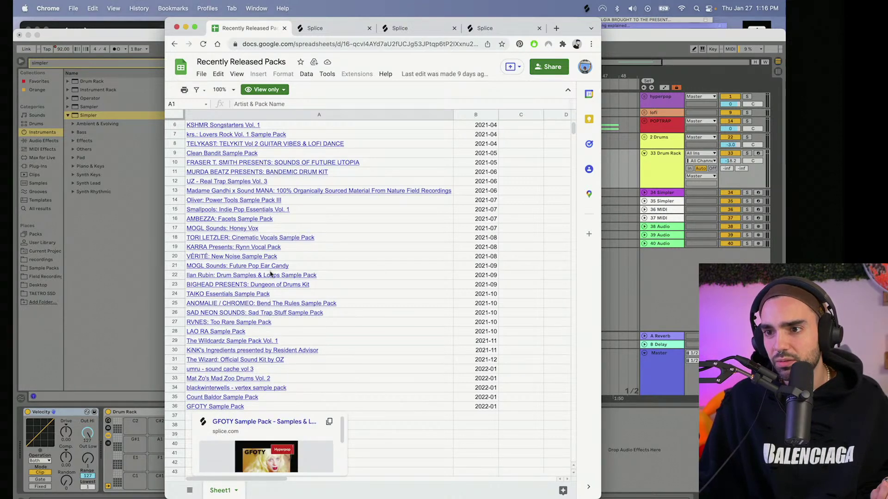
# - Search the spreadsheet for fut and open the MOGL Sounds: Future Pop Ear Candy pack page
pyautogui.press('super+f')
pyautogui.write('fut')
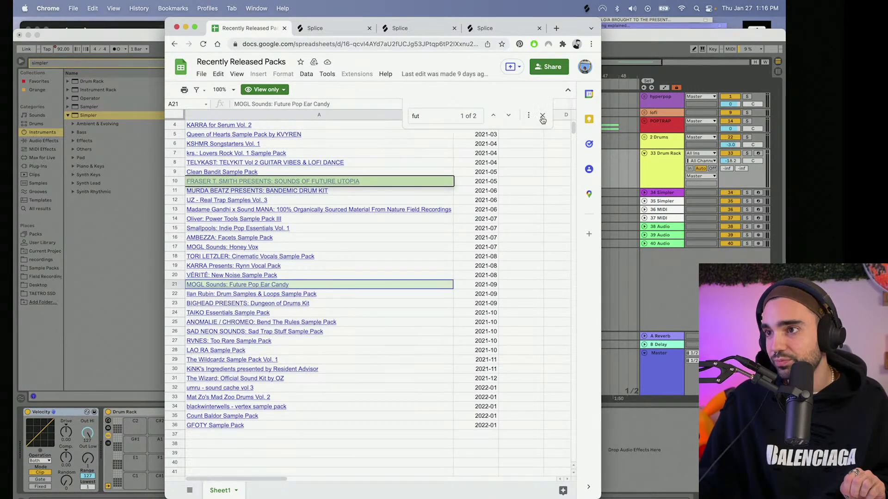
pyautogui.press('Escape')
pyautogui.moveTo(231, 286)
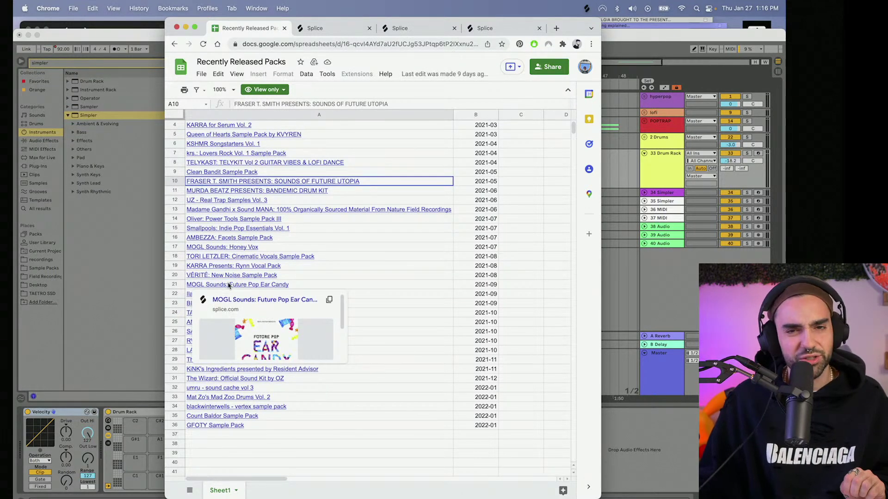
pyautogui.click(234, 299)
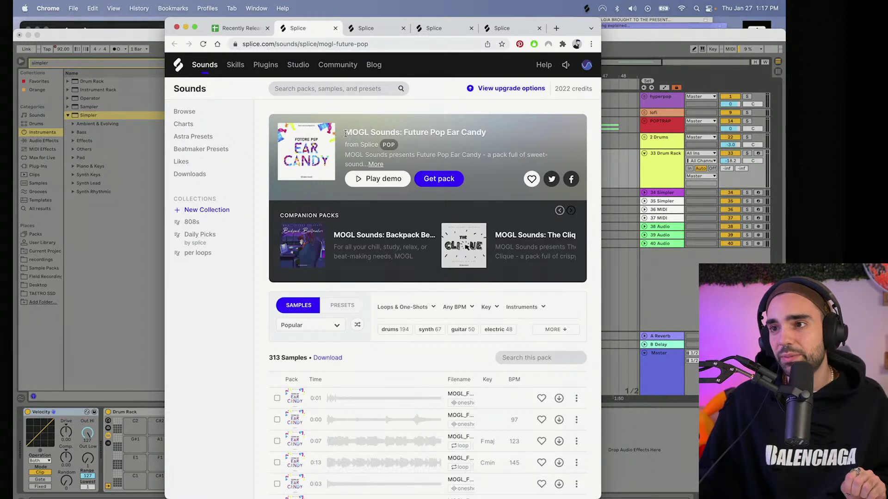
# - Copy the pack's title from its web page and search for it in the Splice desktop app
pyautogui.rightClick(475, 132)
pyautogui.click(501, 152)
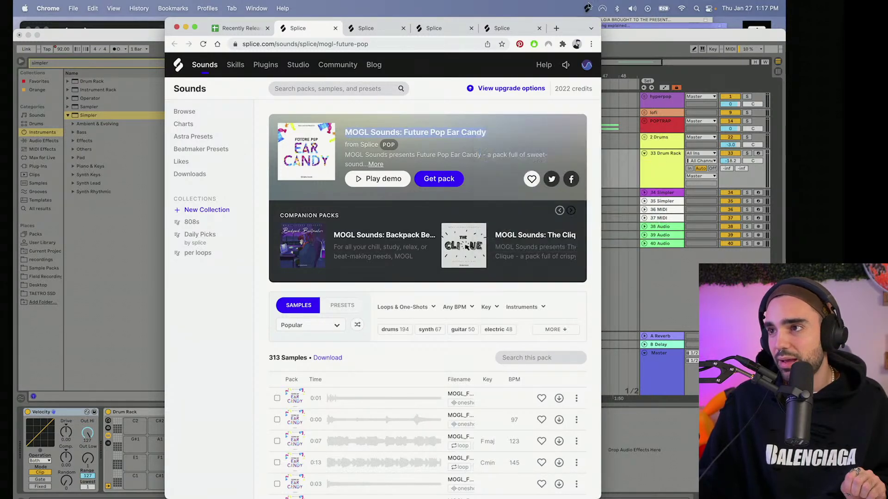
pyautogui.press('super+Tab')
pyautogui.click(267, 33)
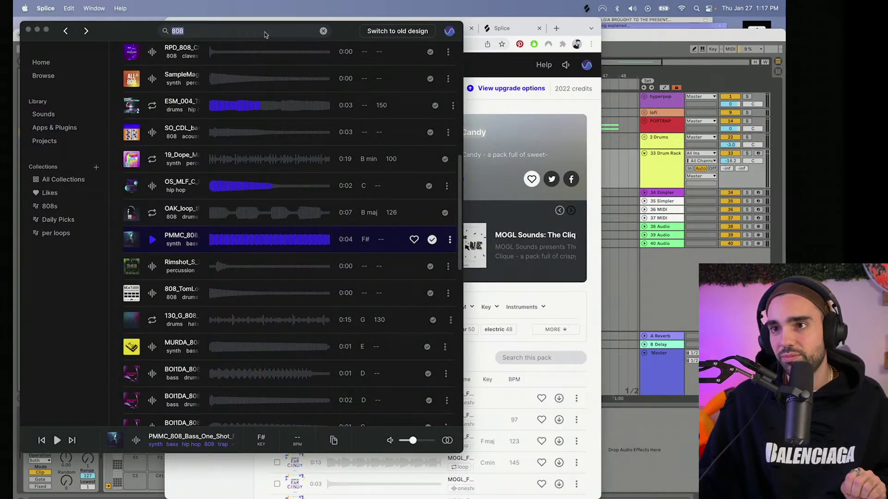
pyautogui.press('cmd+v')
pyautogui.press('Return')
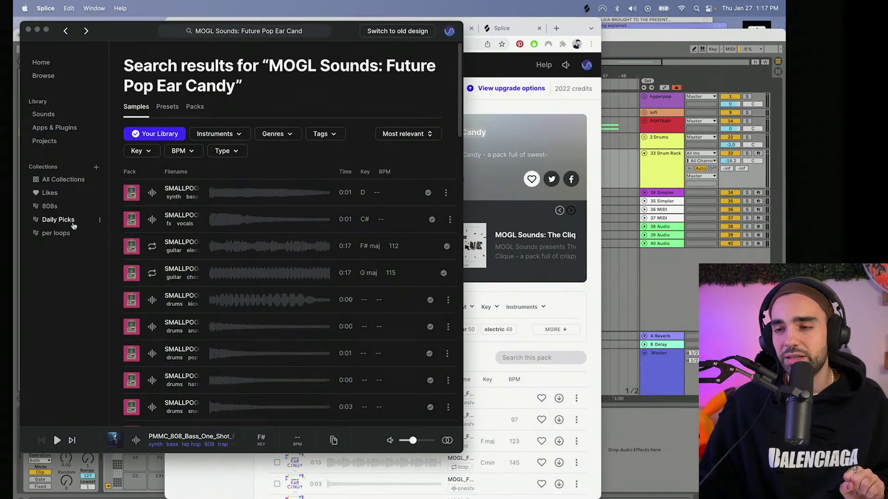
# - Open the Daily Picks collection and look through its samples
pyautogui.click(73, 225)
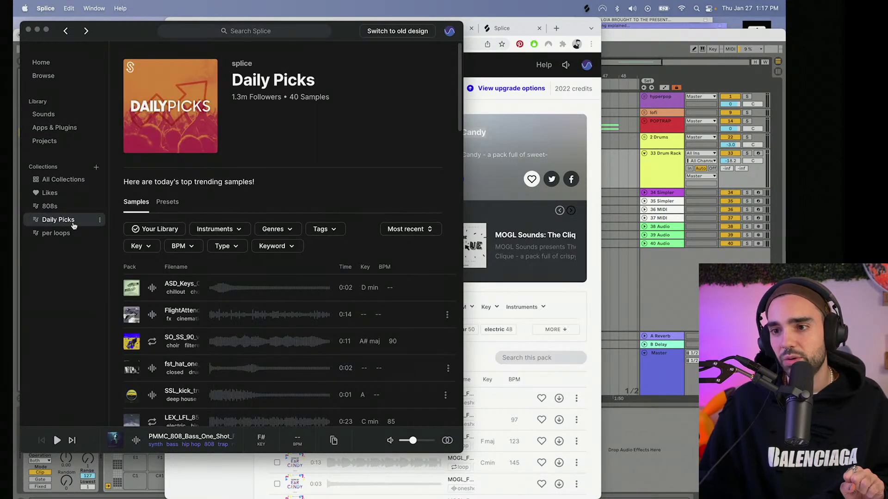
pyautogui.scroll(-1, 188, 341)
pyautogui.scroll(-5, 189, 341)
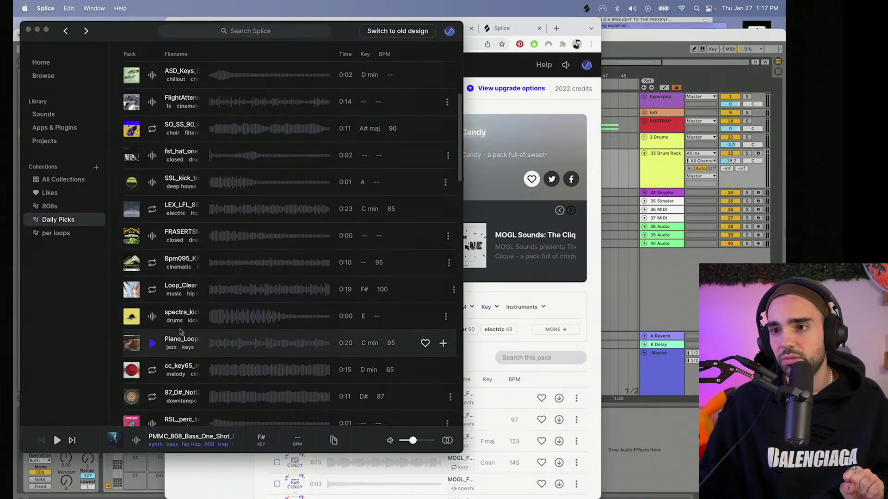
pyautogui.scroll(5, 182, 287)
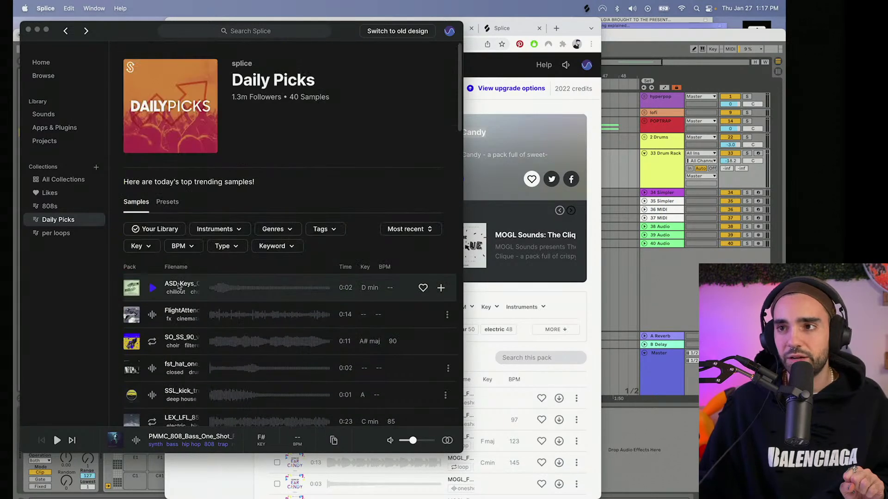
# - Search Splice for MOGL Sounds: Future Pop Ear Candy without the library-only filter
pyautogui.click(282, 33)
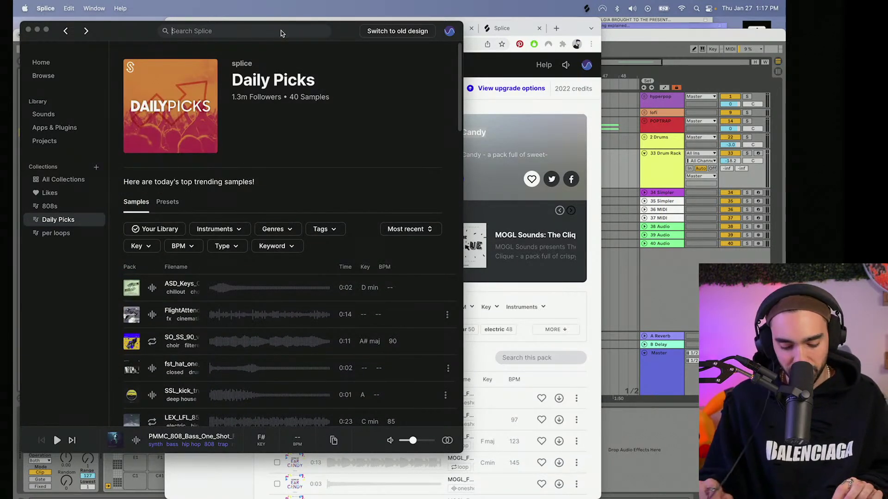
pyautogui.press('super+v')
pyautogui.press('Return')
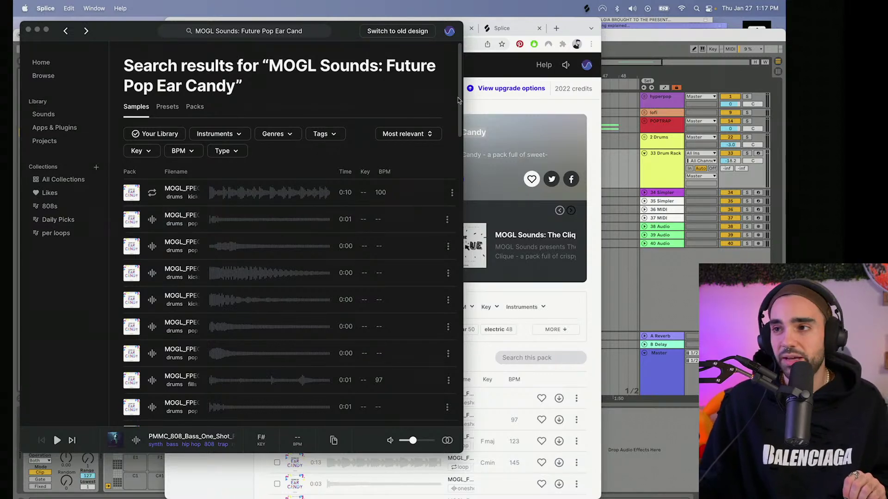
# - Switch to Ableton Live, show automation and place the insert marker at bar 33 in the Master track's Song Tempo lane
pyautogui.click(657, 45)
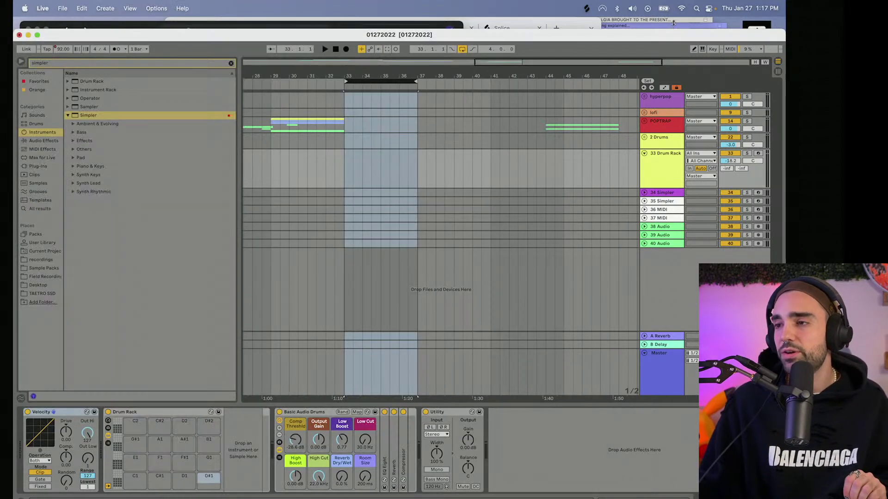
pyautogui.moveTo(608, 38); pyautogui.dragTo(608, 23)
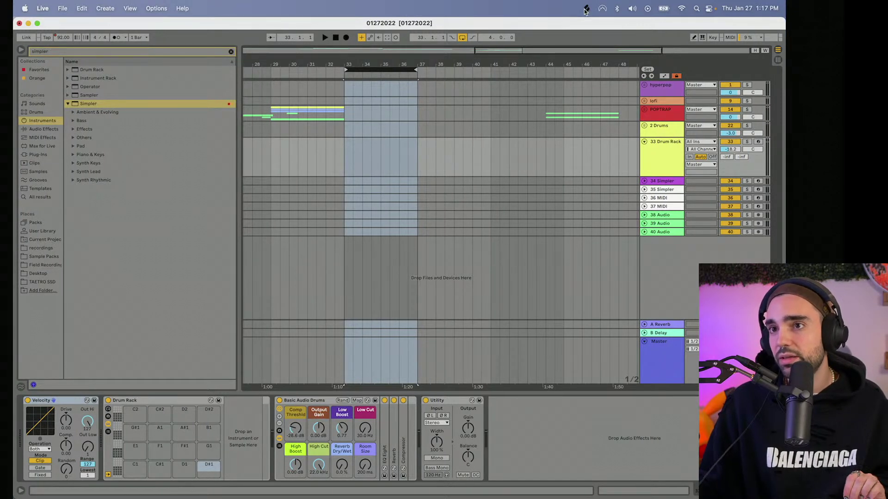
pyautogui.press('a')
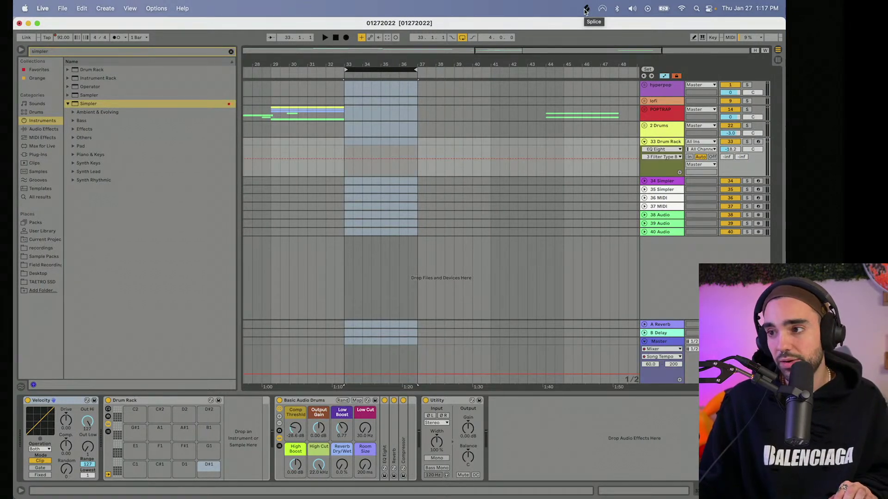
pyautogui.click(342, 375)
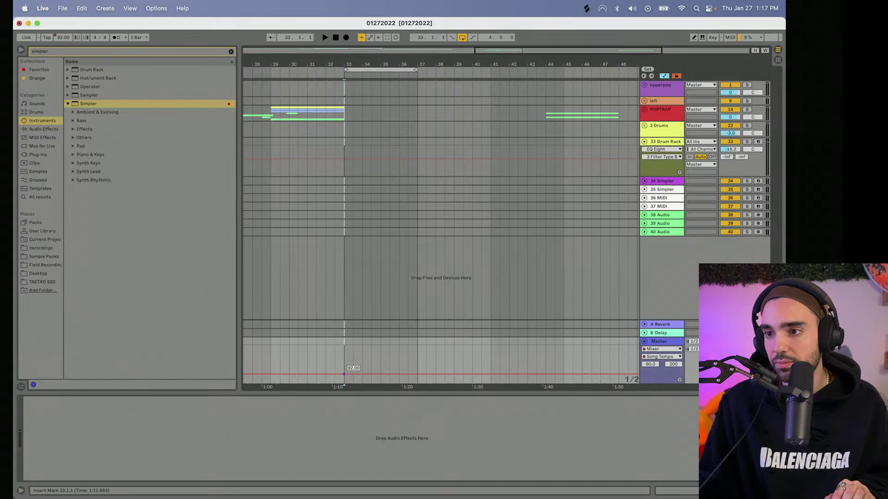
# - Return to the Splice app and filter the Future Pop Ear Candy results to loops only
pyautogui.click(587, 8)
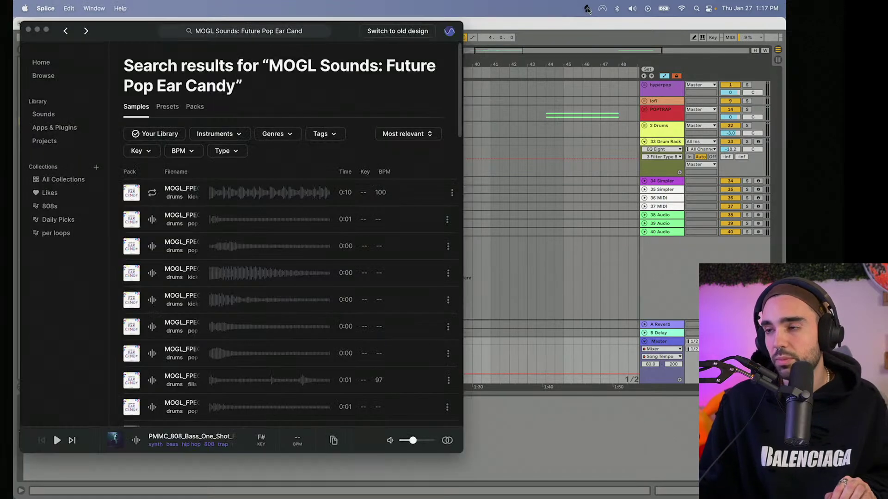
pyautogui.moveTo(332, 32); pyautogui.dragTo(372, 33)
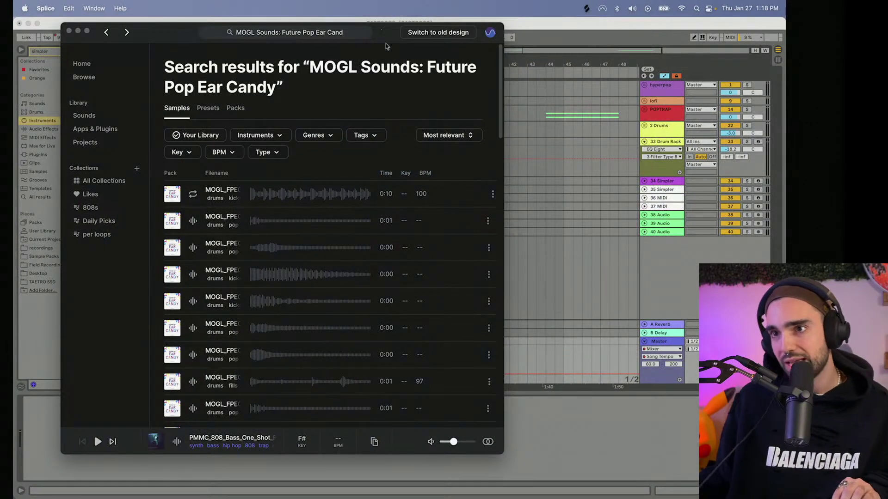
pyautogui.click(373, 138)
pyautogui.click(374, 138)
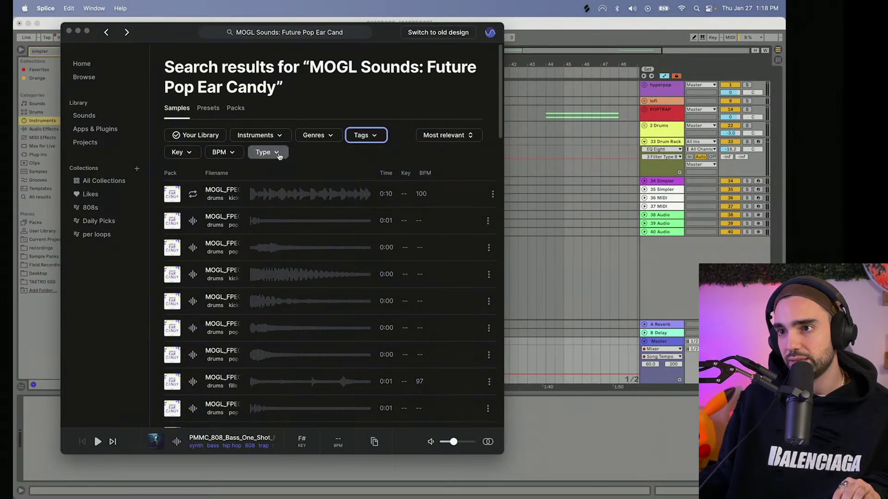
pyautogui.click(267, 153)
pyautogui.click(261, 179)
pyautogui.click(351, 222)
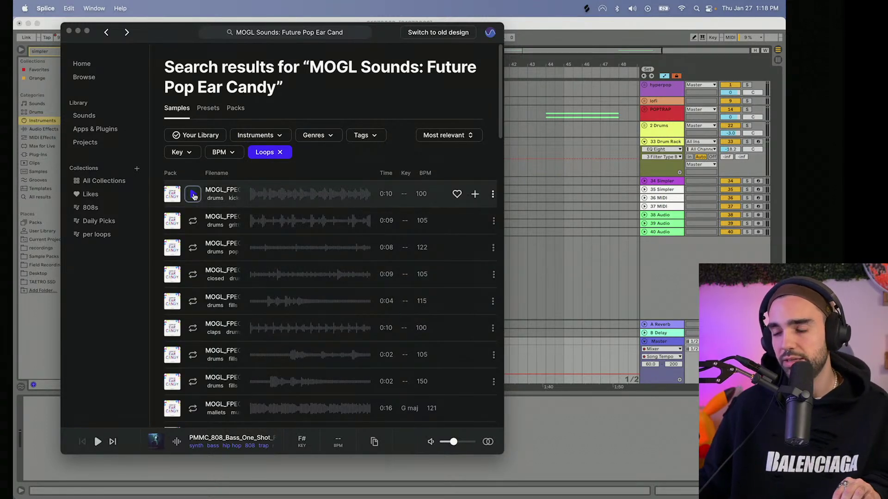
# - Audition several drum, songstarter and guitar loops from the Future Pop Ear Candy results
pyautogui.click(193, 195)
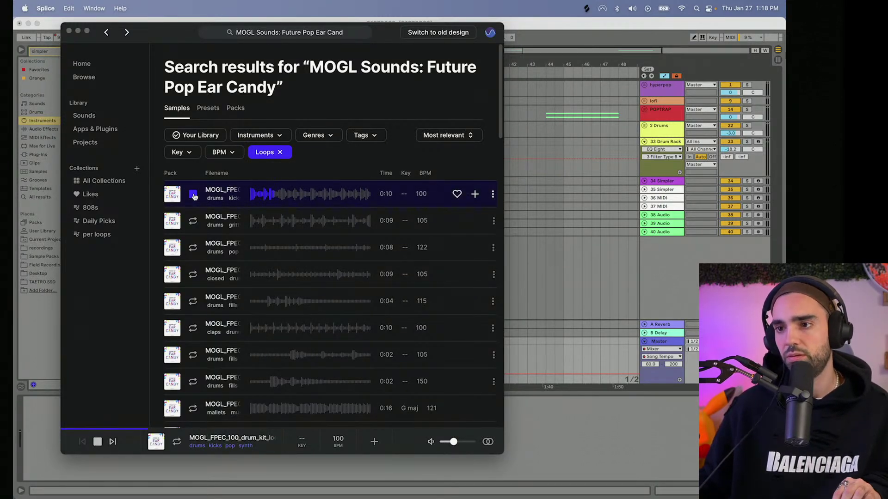
pyautogui.click(193, 194)
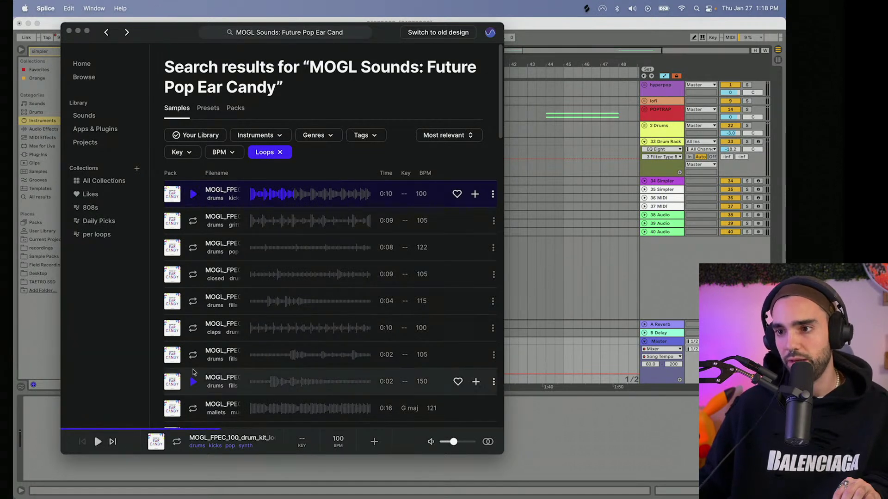
pyautogui.scroll(-1, 194, 377)
pyautogui.click(193, 372)
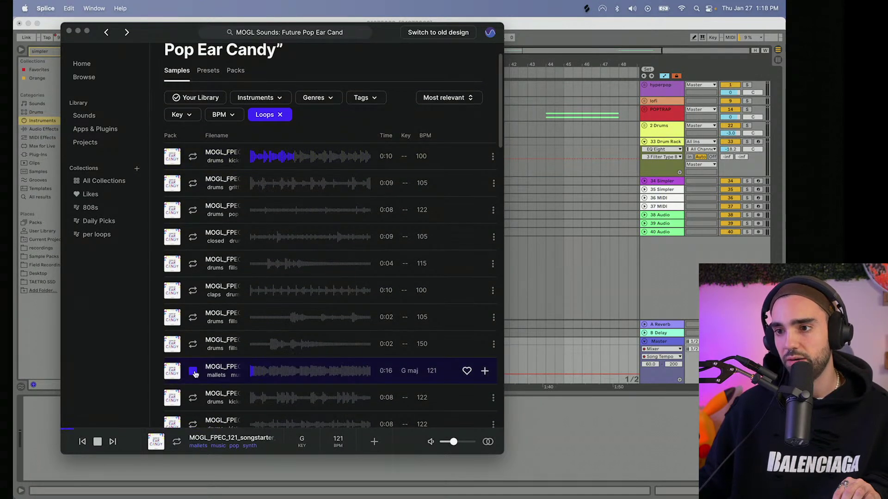
pyautogui.click(193, 290)
pyautogui.scroll(-1, 193, 293)
pyautogui.click(193, 361)
pyautogui.scroll(-2, 192, 366)
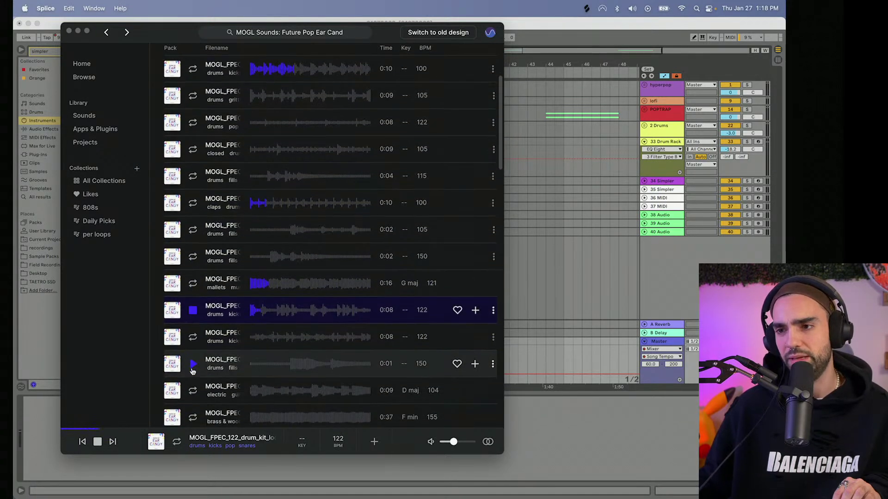
pyautogui.click(193, 416)
pyautogui.scroll(-8, 199, 324)
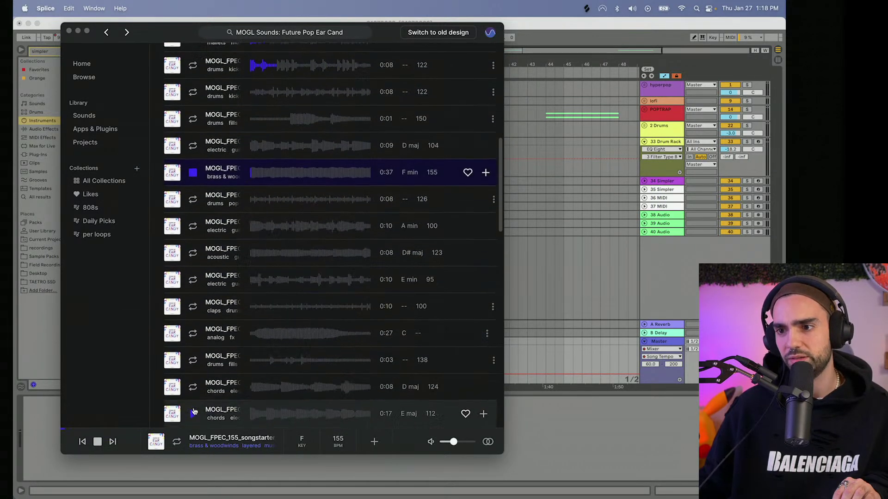
pyautogui.click(192, 225)
pyautogui.scroll(-1, 195, 229)
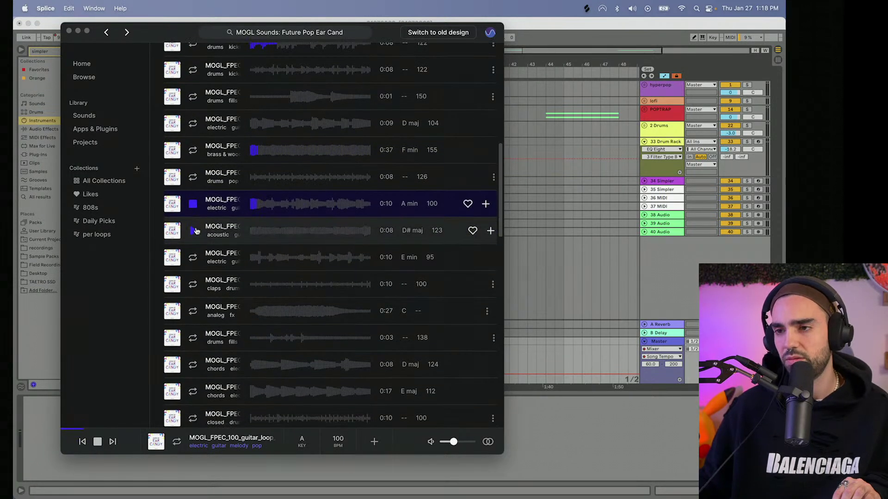
# - Audition the 123 BPM D# major acoustic guitar loop and add it to the Splice library
pyautogui.click(194, 229)
pyautogui.scroll(-1, 194, 230)
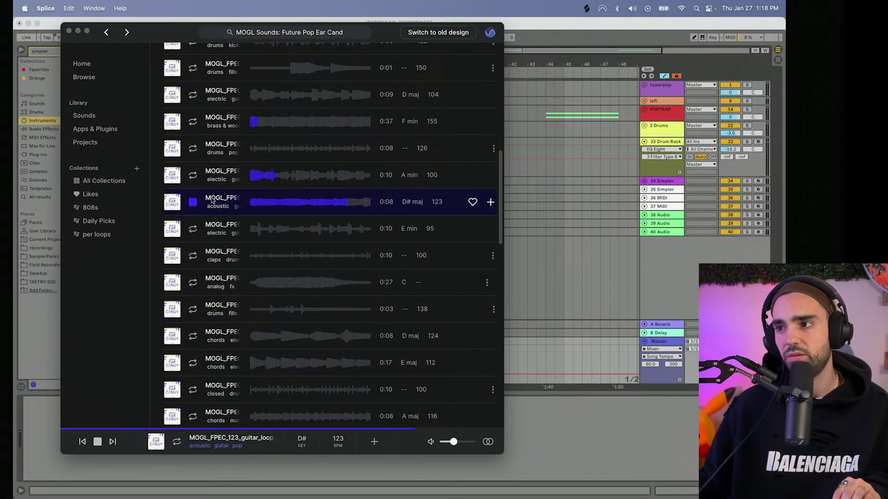
pyautogui.moveTo(205, 199); pyautogui.dragTo(546, 266)
pyautogui.click(491, 203)
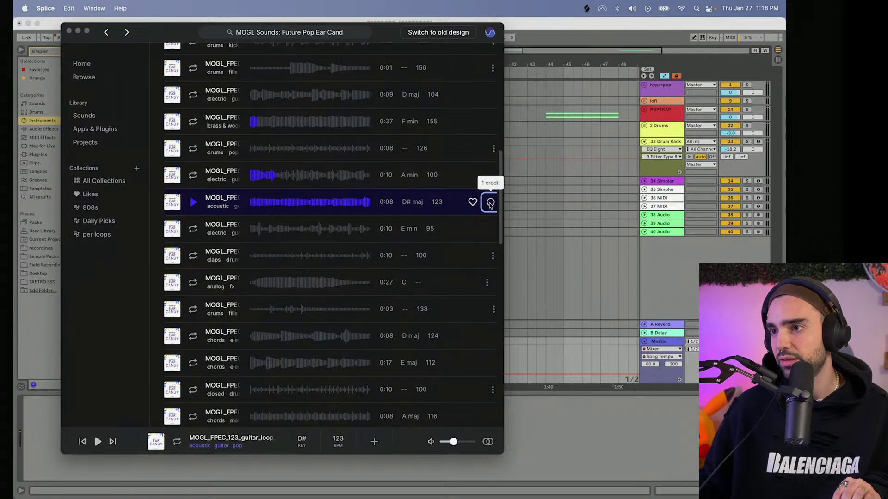
# - Place the MOGL_FPEC_123 guitar loop at bar 33 on audio track 40 in Ableton Live and raise the tempo automation there to 120 BPM
pyautogui.moveTo(490, 203); pyautogui.dragTo(359, 236)
pyautogui.moveTo(345, 374); pyautogui.dragTo(344, 367)
pyautogui.press('space')
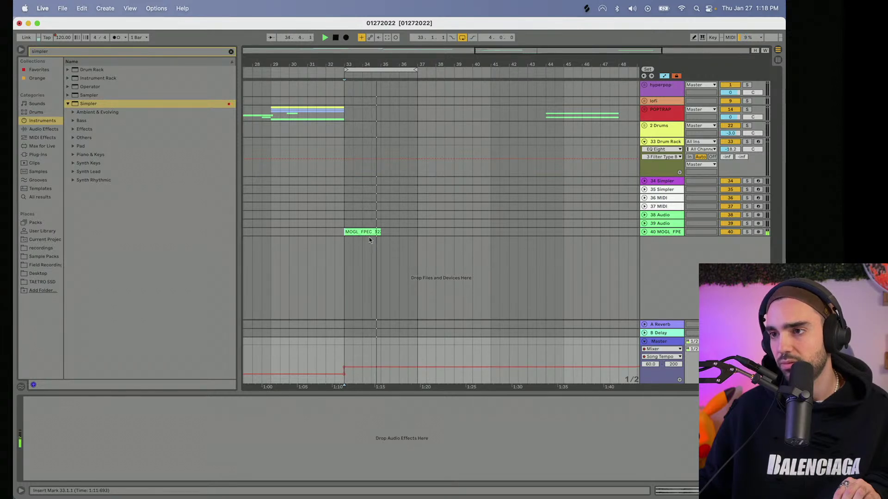
# - Set the guitar clip's original tempo to 123 BPM and raise the Song Tempo automation at bar 33 to 130 BPM
pyautogui.doubleClick(368, 234)
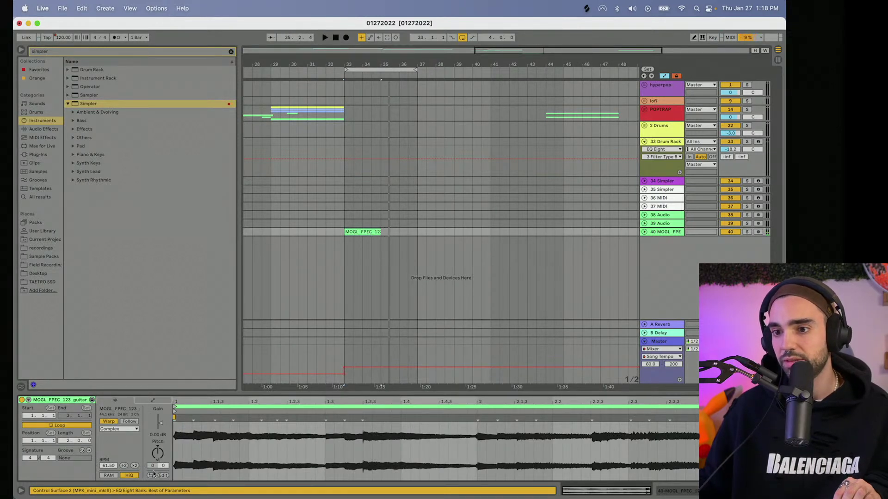
pyautogui.click(135, 466)
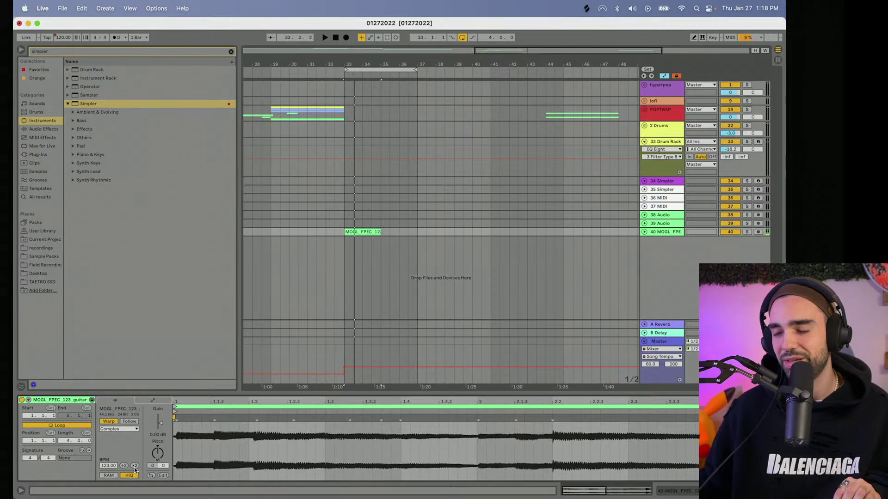
pyautogui.press('space')
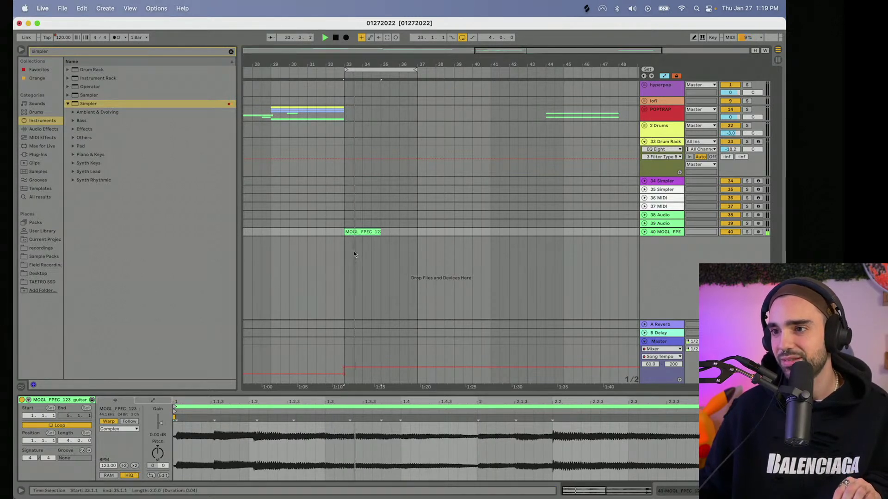
pyautogui.moveTo(343, 367); pyautogui.dragTo(344, 364)
pyautogui.press('space')
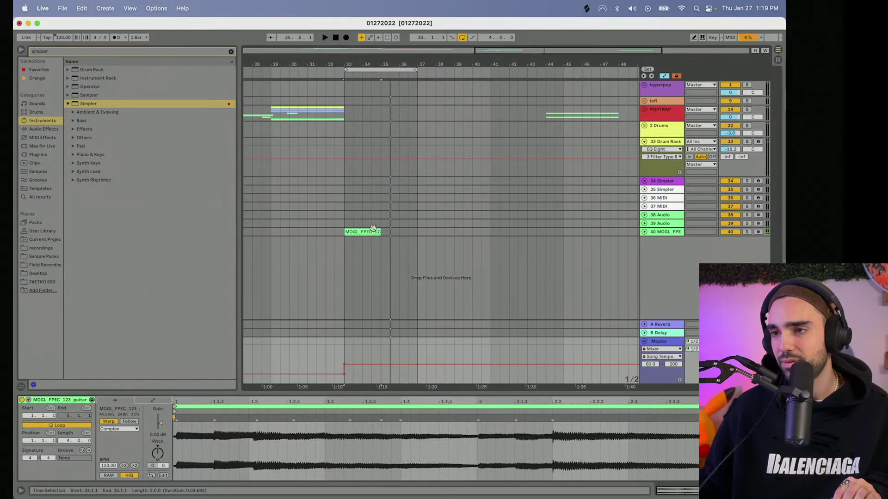
# - Duplicate the guitar clip, extend the first copy over the second so it spans bars 33 to 37, and play it
pyautogui.press('super+d')
pyautogui.press('space')
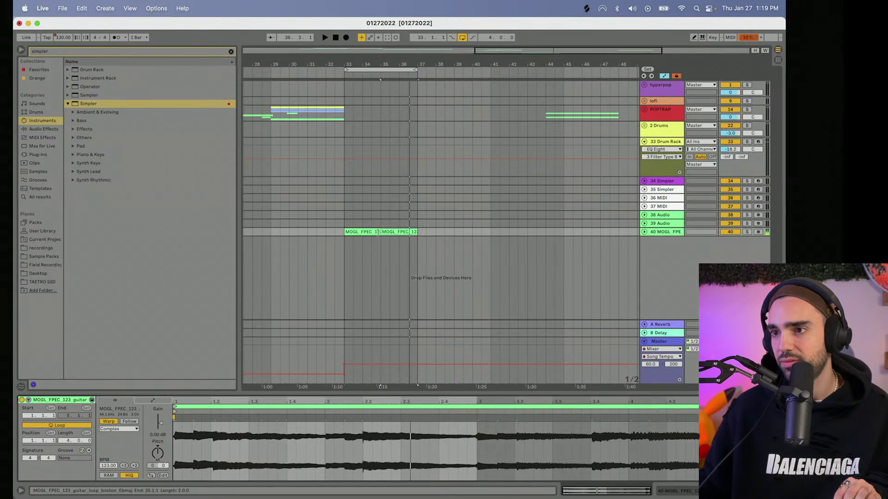
pyautogui.press('space')
pyautogui.moveTo(380, 229); pyautogui.dragTo(417, 228)
pyautogui.press('space')
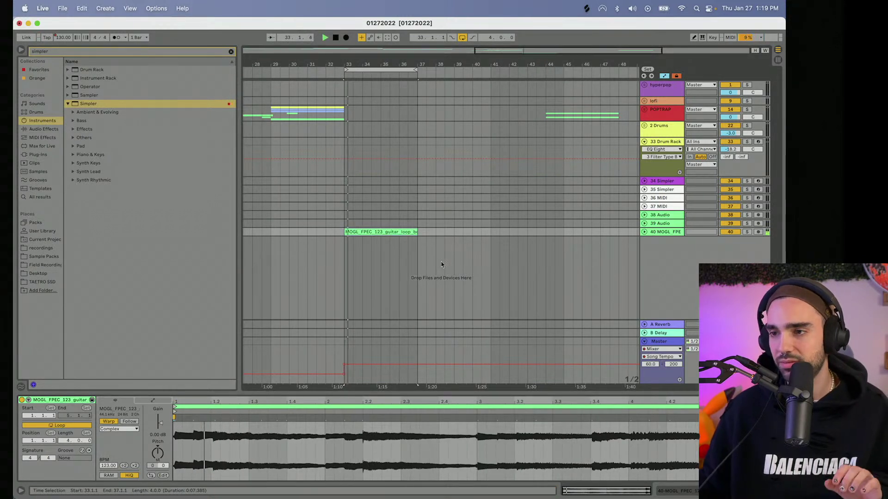
# - Turn on the metronome and compare the guitar clip's playback with the original loop in Splice
pyautogui.click(116, 37)
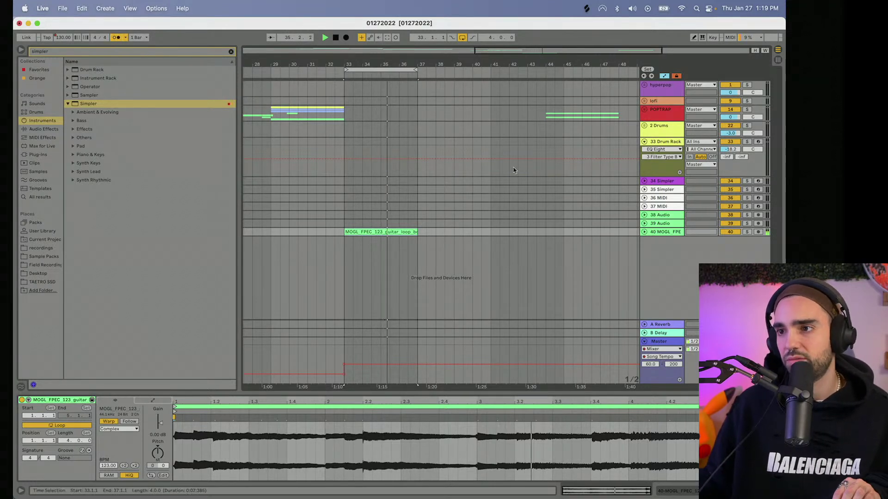
pyautogui.click(587, 8)
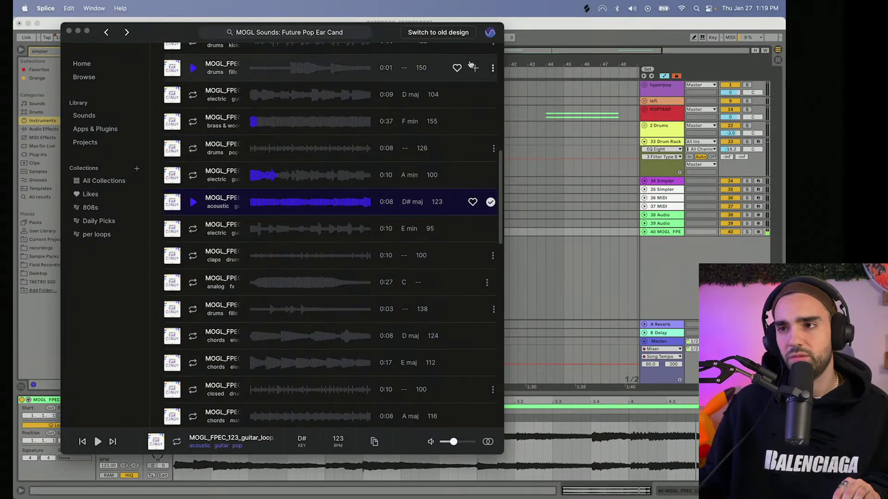
pyautogui.press('space')
pyautogui.press('space')
pyautogui.click(577, 232)
pyautogui.press('space')
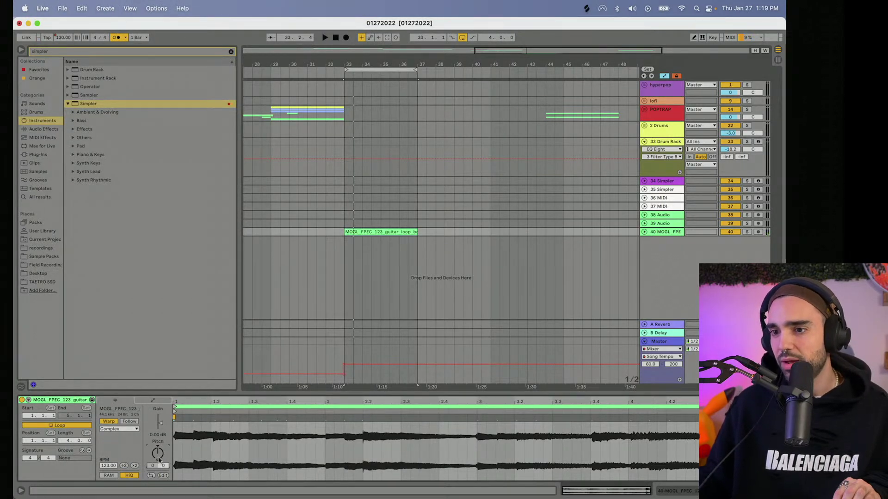
# - Transpose the guitar clip down 2 semitones, then unfold its track with automation hidden and play it back
pyautogui.moveTo(159, 460); pyautogui.dragTo(160, 463)
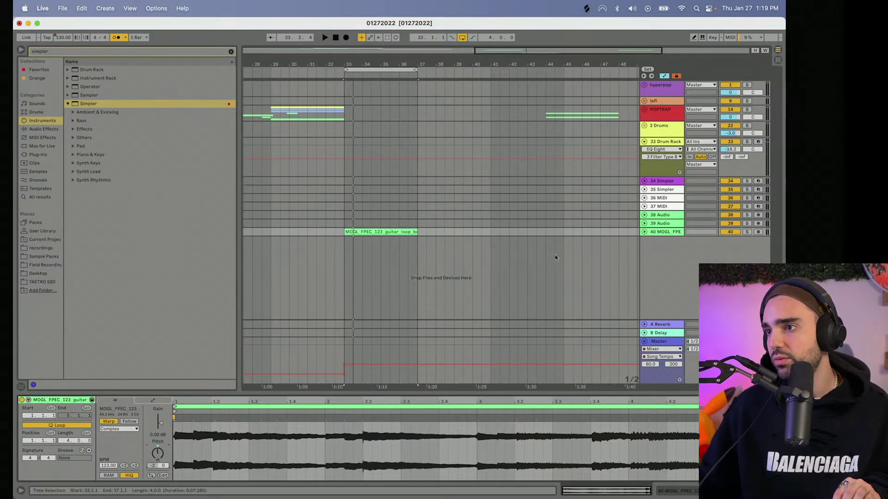
pyautogui.click(644, 232)
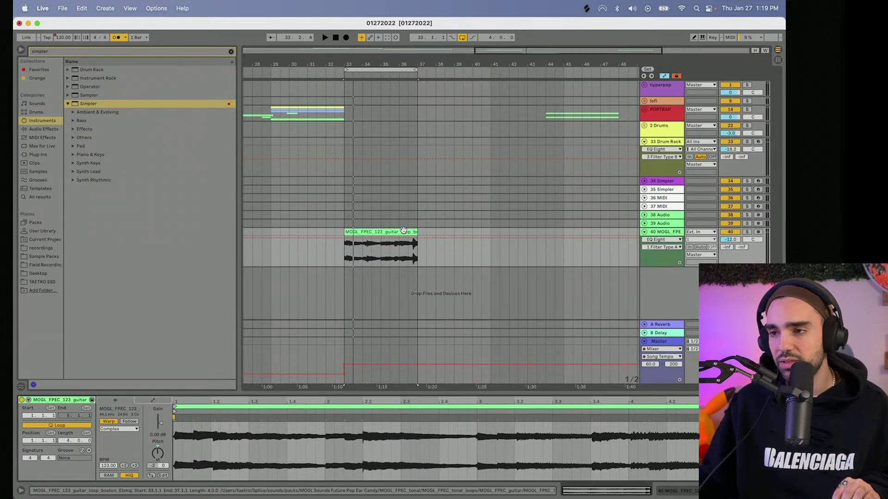
pyautogui.press('a')
pyautogui.press('space')
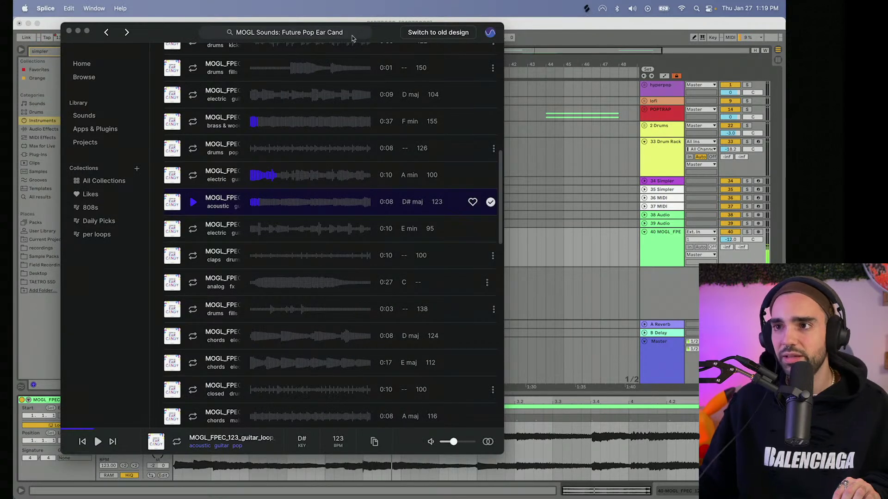
# - Filter the Future Pop Ear Candy results in Splice to one-shots instead of loops and audition the cowbell, clap and percussion samples
pyautogui.scroll(10, 348, 170)
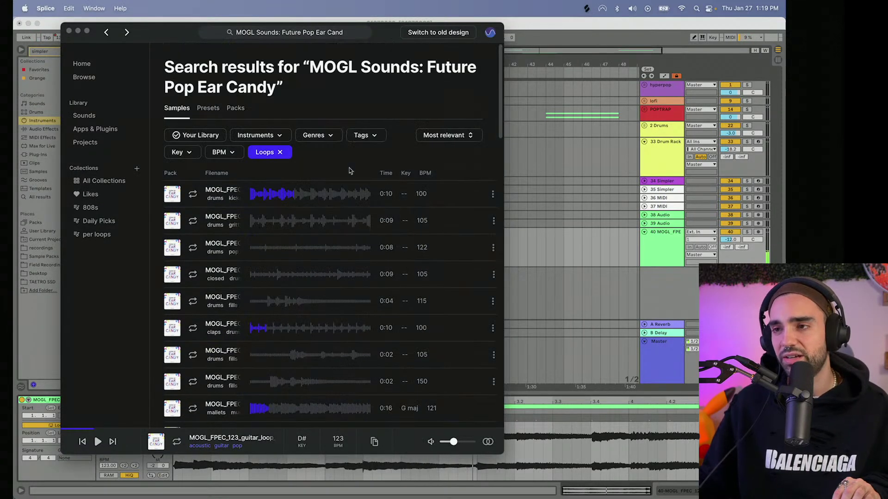
pyautogui.click(277, 154)
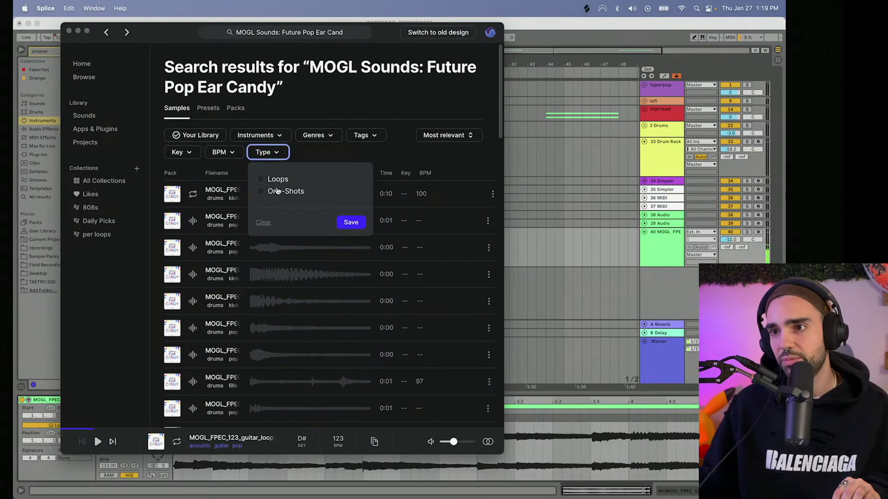
pyautogui.click(350, 222)
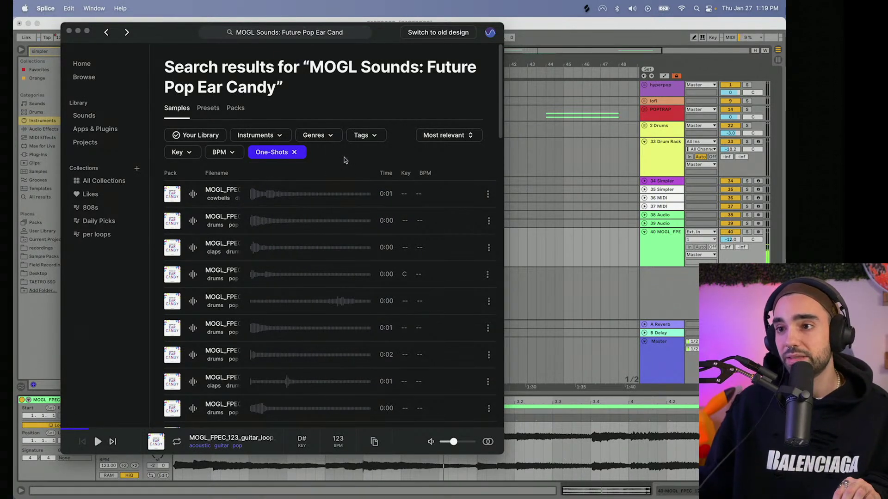
pyautogui.click(193, 194)
pyautogui.click(192, 221)
pyautogui.click(190, 251)
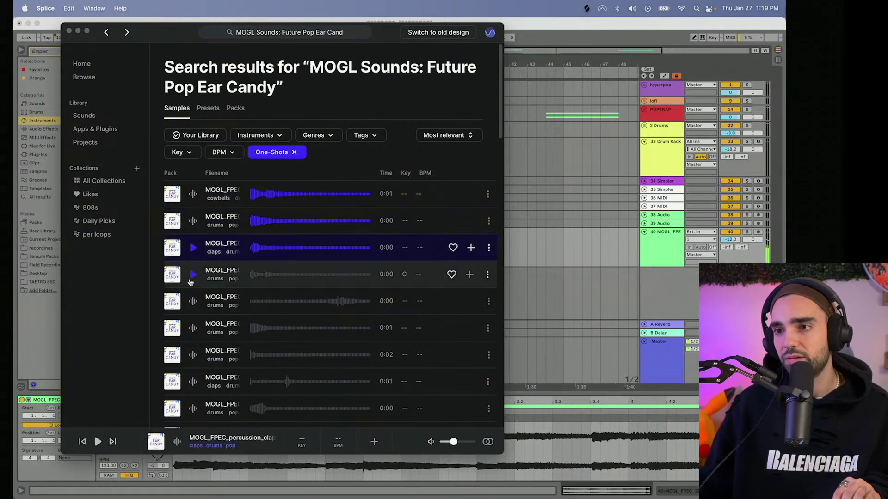
pyautogui.click(192, 329)
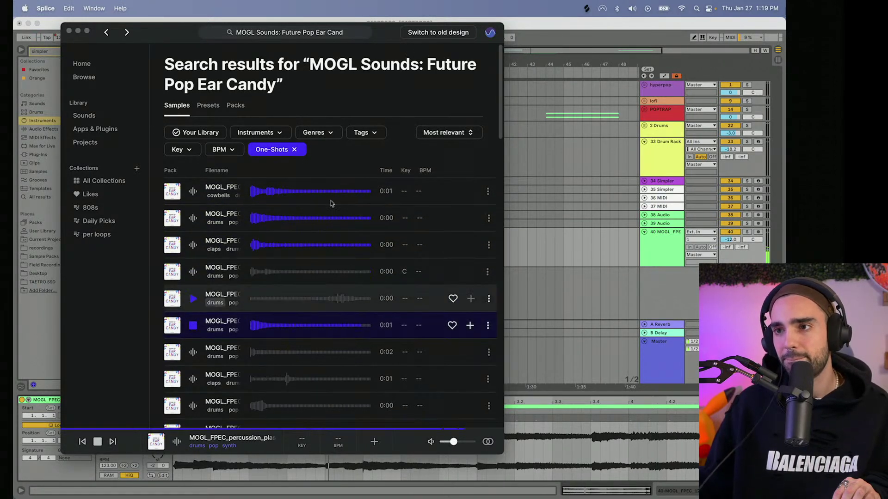
# - Narrow the one-shot results to the drums instrument and audition the first two samples
pyautogui.scroll(-1, 305, 139)
pyautogui.click(274, 126)
pyautogui.click(244, 148)
pyautogui.click(334, 275)
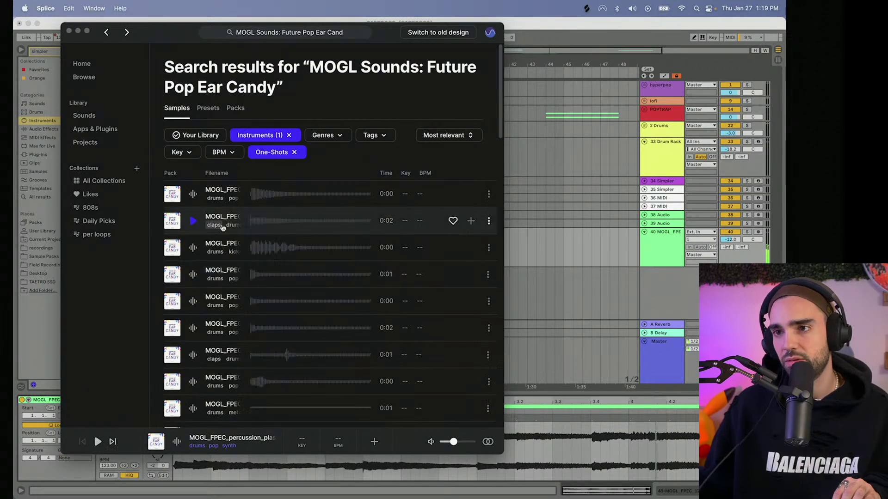
pyautogui.click(192, 195)
pyautogui.click(192, 221)
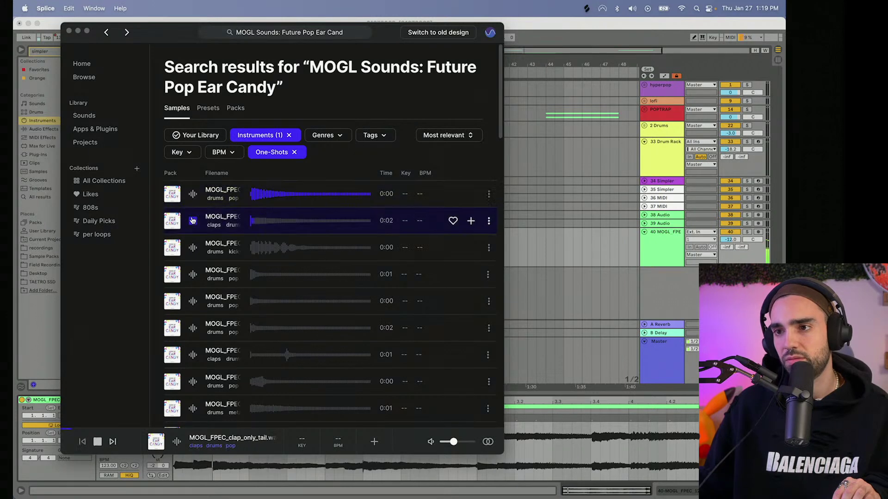
# - Show the 33 Drum Rack track's devices in Ableton Live and audition more snare, sidestick, snap and clap one-shots in Splice
pyautogui.click(660, 134)
pyautogui.click(661, 148)
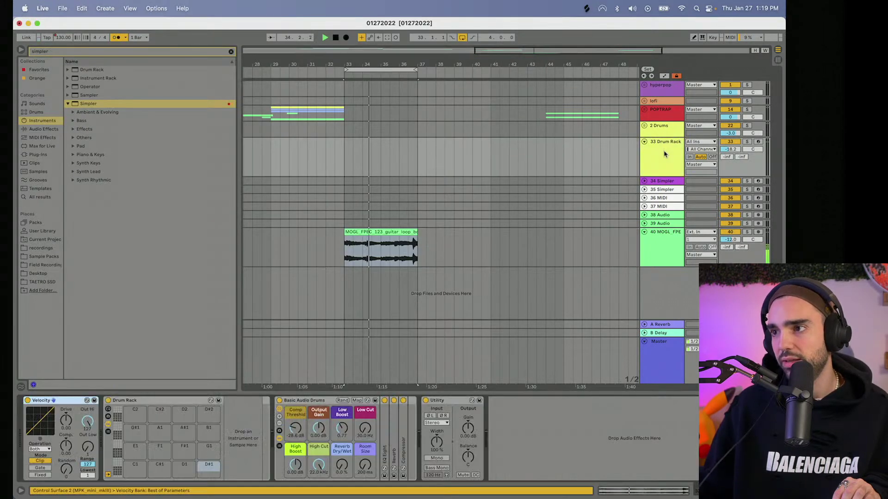
pyautogui.click(586, 8)
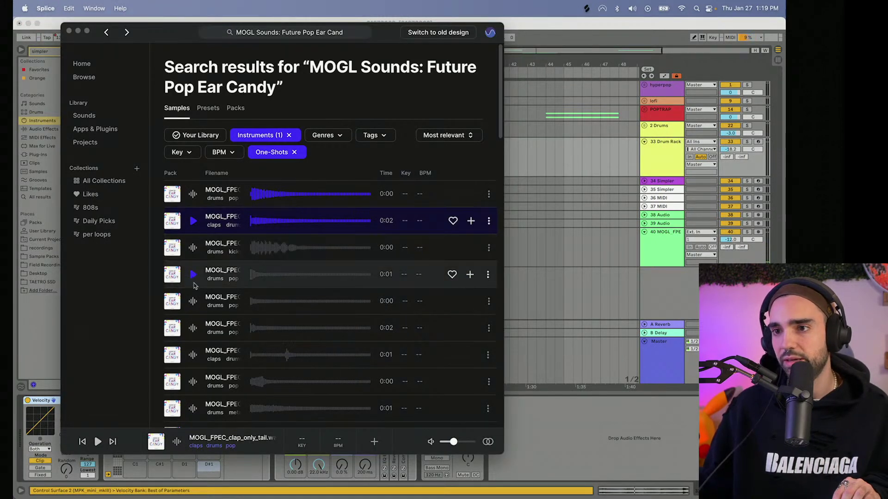
pyautogui.click(304, 277)
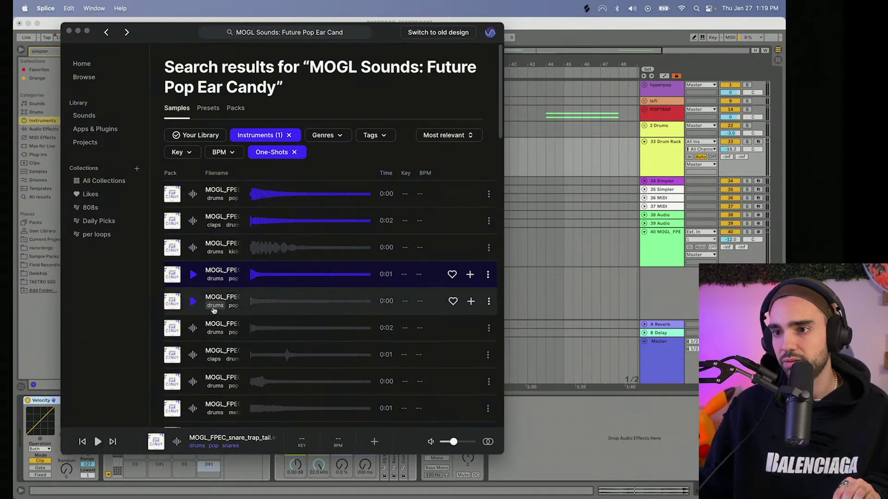
pyautogui.click(194, 302)
pyautogui.scroll(-2, 196, 300)
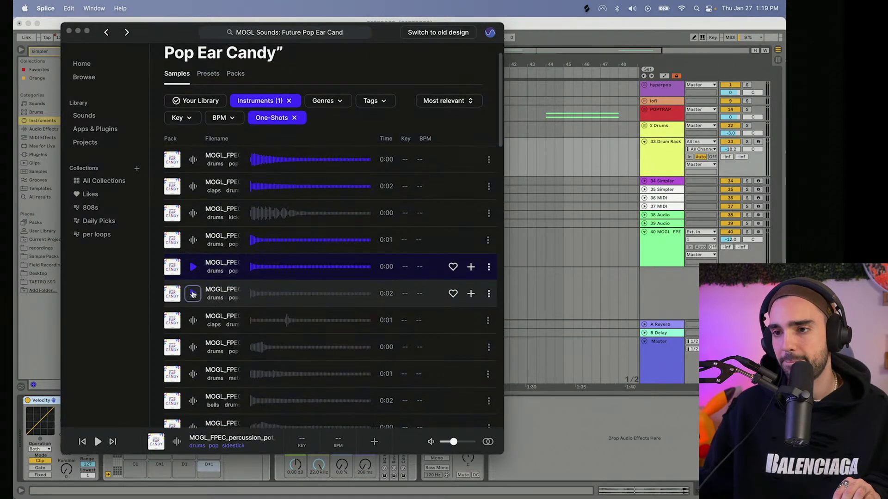
pyautogui.click(192, 296)
pyautogui.click(192, 319)
pyautogui.scroll(-2, 193, 305)
# - Replay the MOGL_FPEC_snap_chapel one-shot, add it to the library and load it onto the Drum Rack's D#1 pad
pyautogui.click(192, 262)
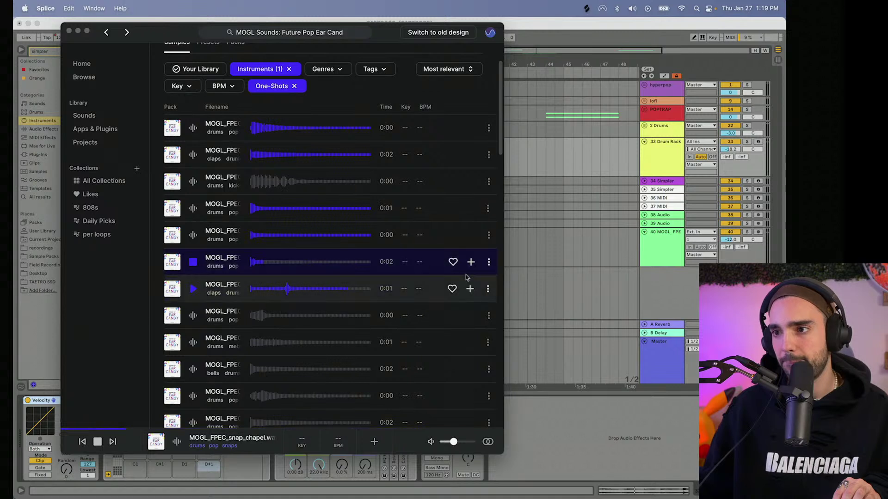
pyautogui.moveTo(460, 274); pyautogui.dragTo(209, 469)
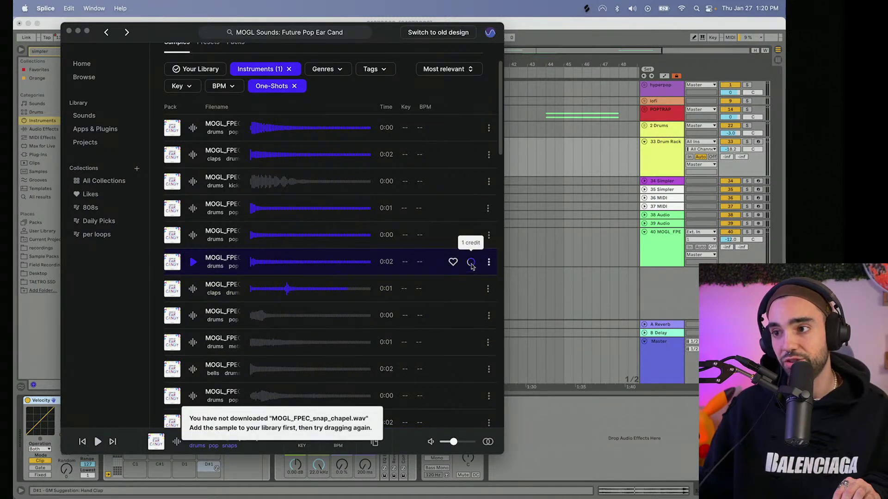
pyautogui.moveTo(441, 274); pyautogui.dragTo(209, 468)
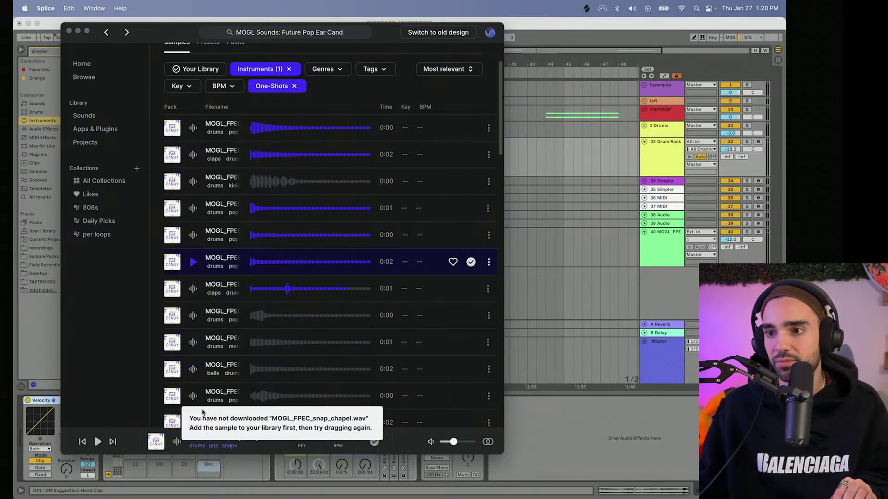
# - Audition the metallic, bell and shaker one-shots further down the drum results
pyautogui.click(192, 342)
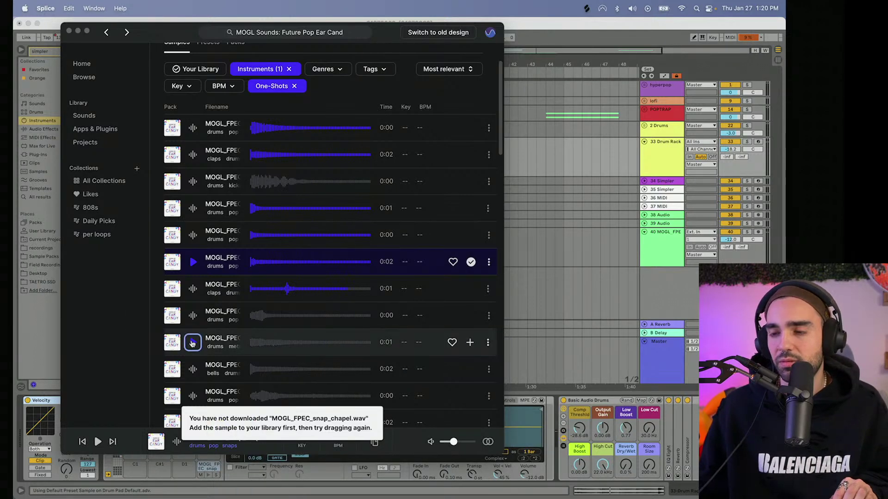
pyautogui.click(194, 369)
pyautogui.press('Down')
# - Filter the drum one-shots by the kicks tag and load MOGL_FPEC_kick_tite_kite onto the Drum Rack's C1 pad
pyautogui.click(372, 69)
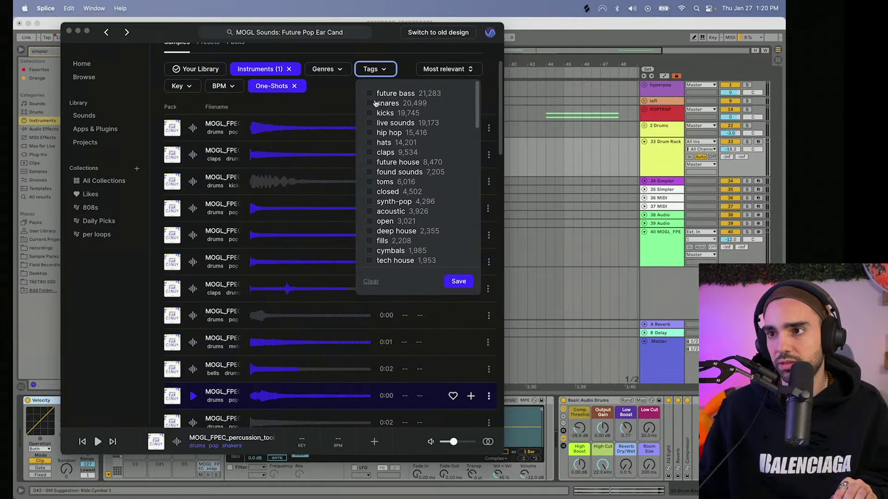
pyautogui.click(369, 113)
pyautogui.click(447, 281)
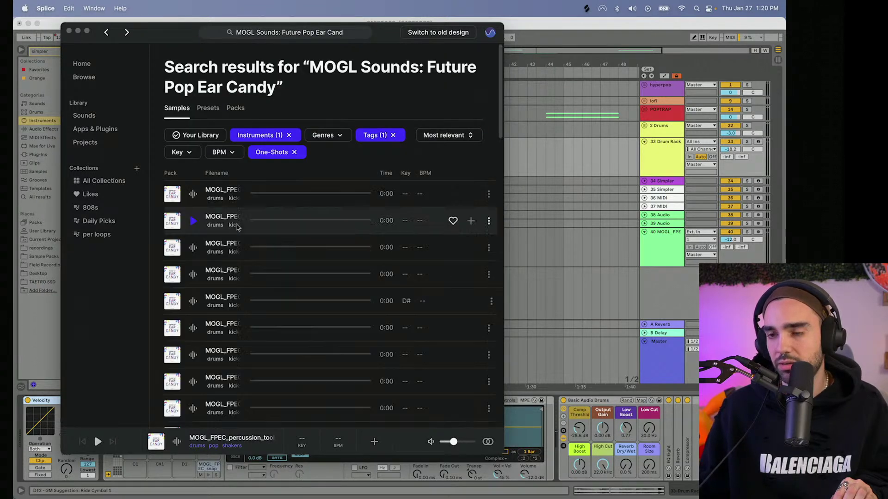
pyautogui.click(209, 202)
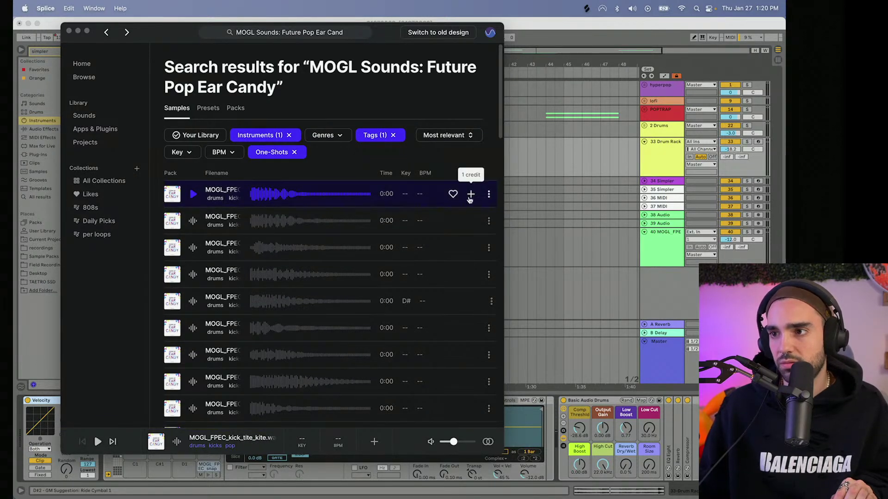
pyautogui.moveTo(470, 197); pyautogui.dragTo(135, 467)
# - Audition the next kicks, add MOGL_FPEC_kick_classic to the library and load it onto the C1 pad in place of the current kick
pyautogui.click(195, 223)
pyautogui.click(194, 250)
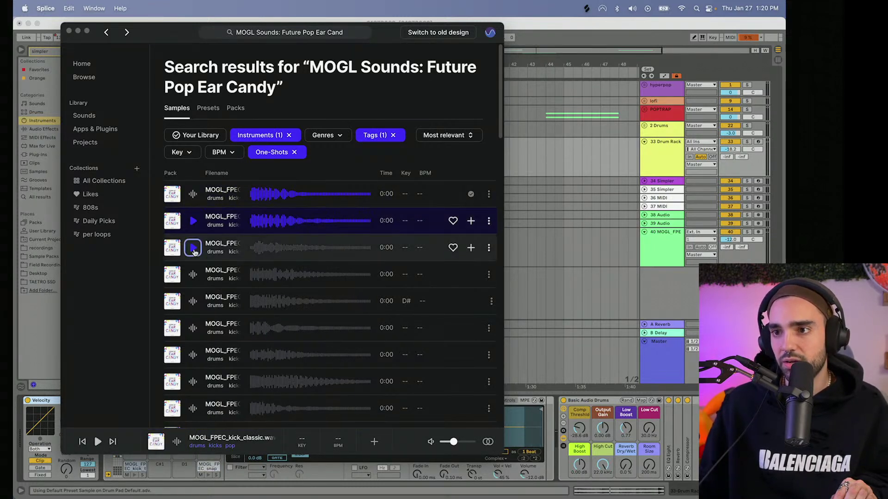
pyautogui.click(194, 226)
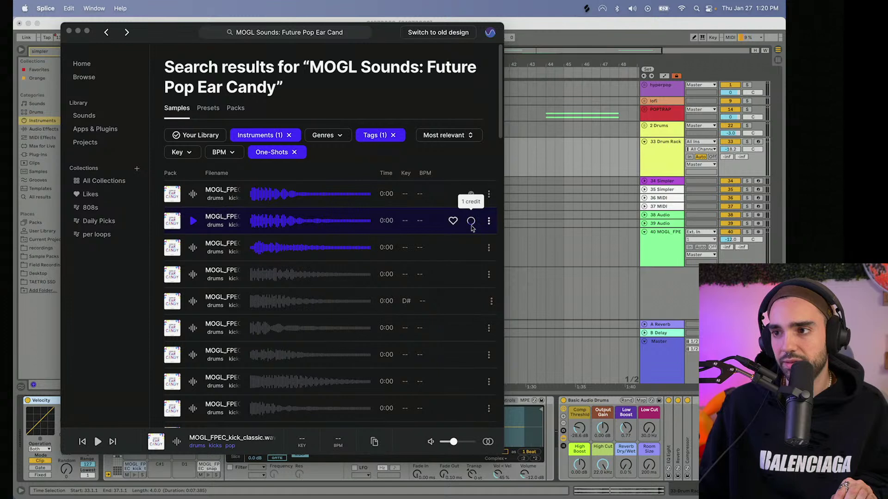
pyautogui.moveTo(471, 223); pyautogui.dragTo(134, 470)
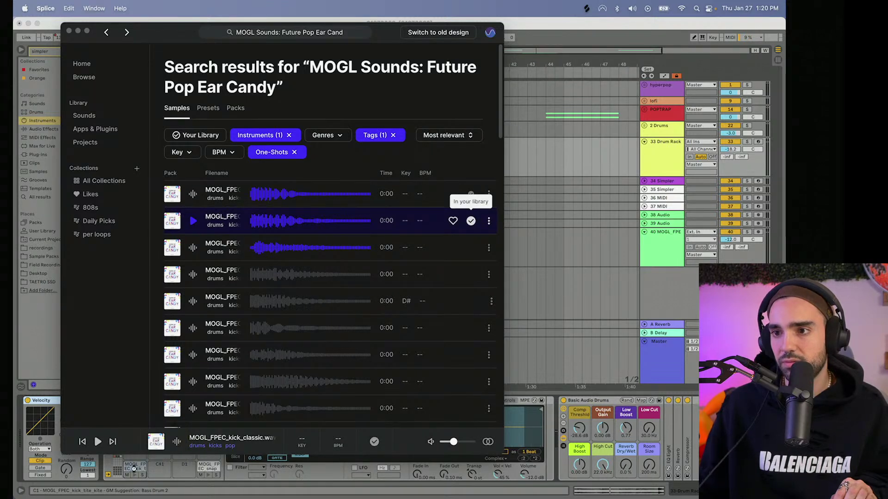
# - Audition the third and fourth kicks in the results and add MOGL_FPEC_kick_puff to the Splice library
pyautogui.click(224, 247)
pyautogui.click(224, 274)
pyautogui.click(225, 247)
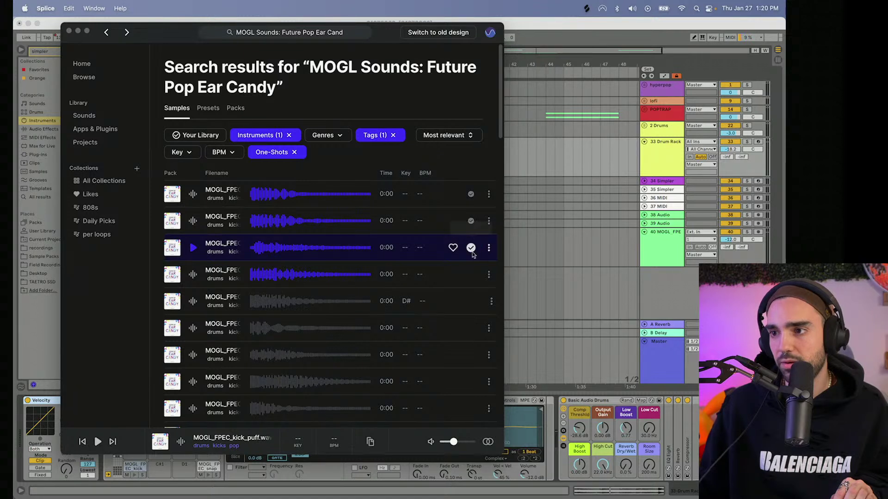
# - Load MOGL_FPEC_kick_puff onto the Drum Rack's E1 pad, and switch the Splice tag filter from kicks to snares
pyautogui.moveTo(473, 252); pyautogui.dragTo(132, 458)
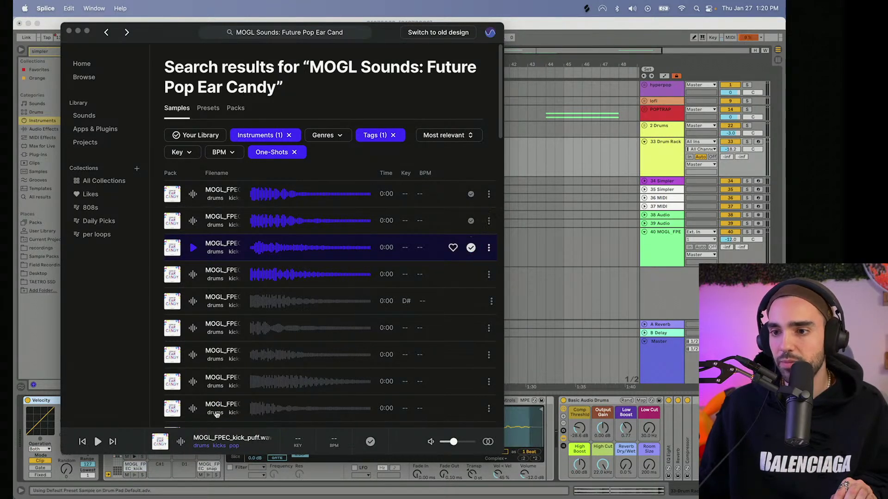
pyautogui.click(375, 137)
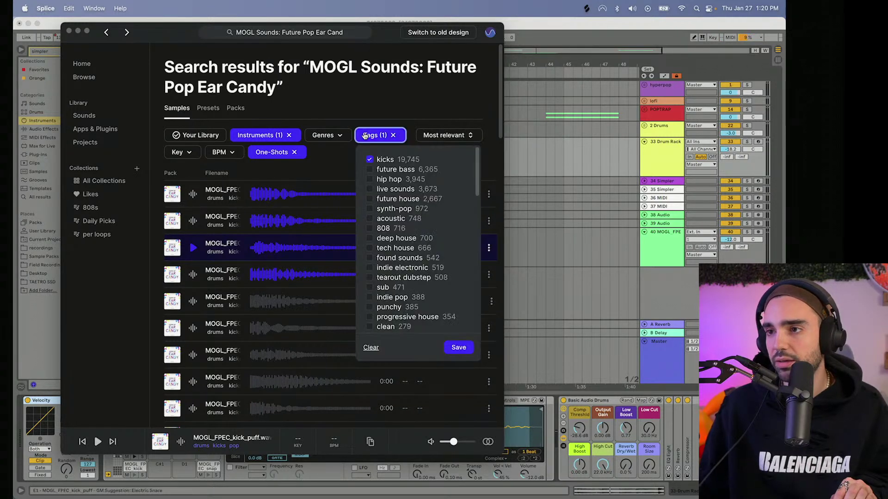
pyautogui.click(369, 160)
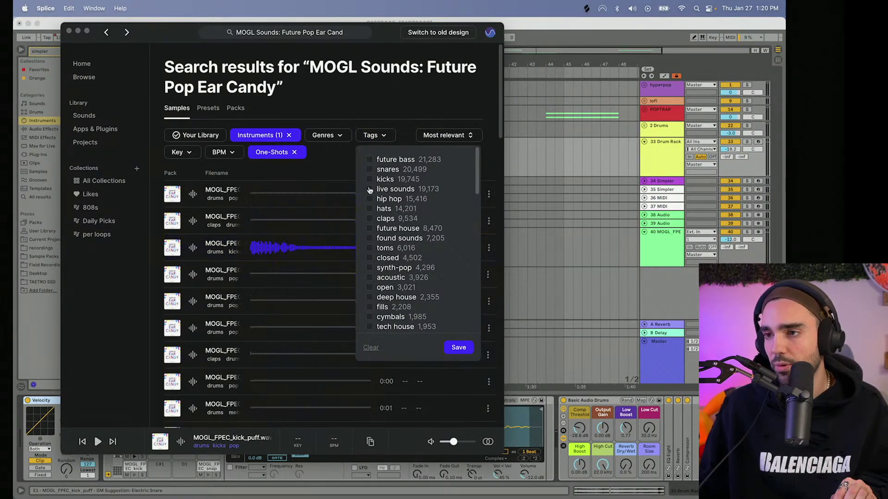
pyautogui.click(458, 348)
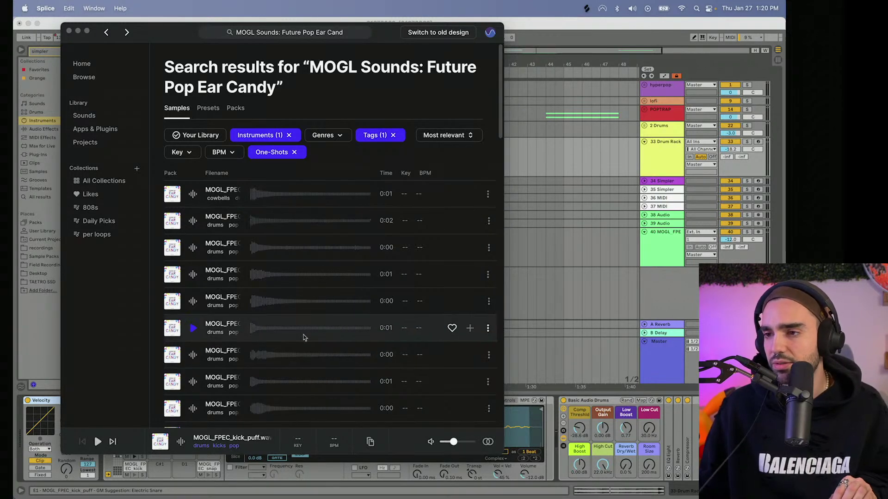
# - Audition the first two snare results, add MOGL_FPEC_snare_exhaust_pipe to the library and load it onto the C#1 pad
pyautogui.click(193, 198)
pyautogui.click(193, 221)
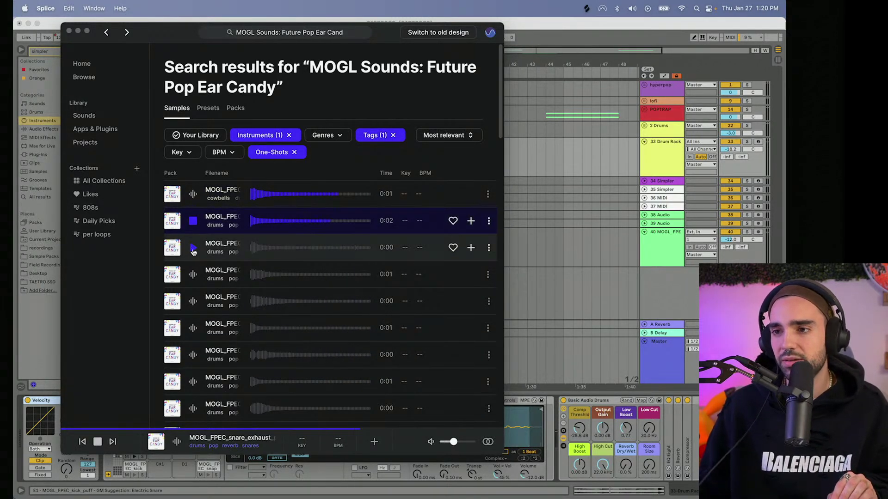
pyautogui.moveTo(470, 221); pyautogui.dragTo(240, 444)
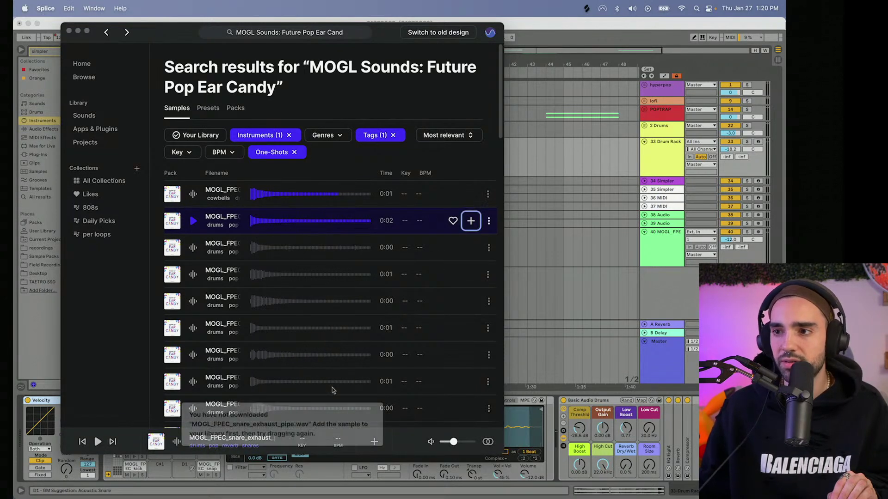
pyautogui.moveTo(471, 220); pyautogui.dragTo(159, 467)
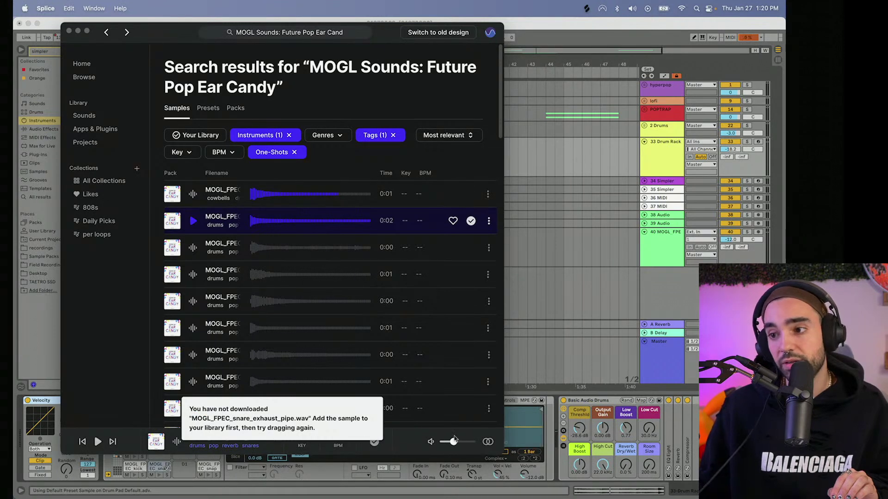
# - Audition the following snares, add MOGL_FPEC_snare_smooth_attack to the library and load it onto the D1 pad
pyautogui.click(193, 274)
pyautogui.click(193, 301)
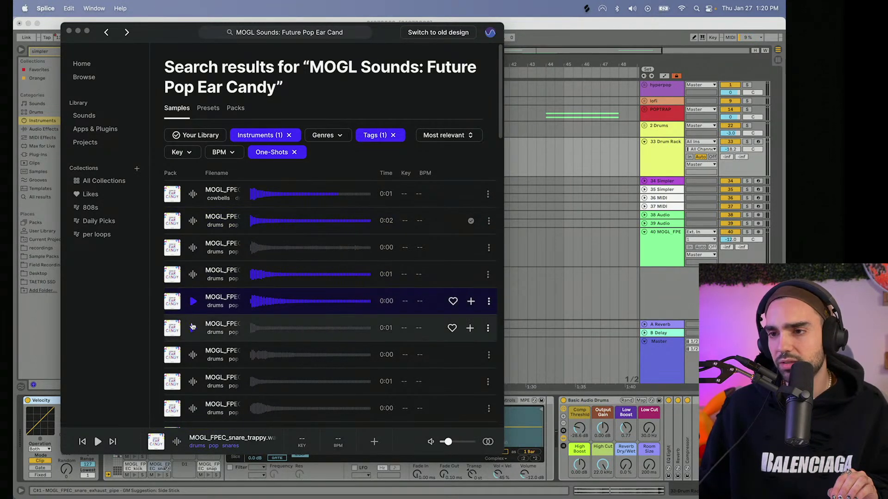
pyautogui.press('Down')
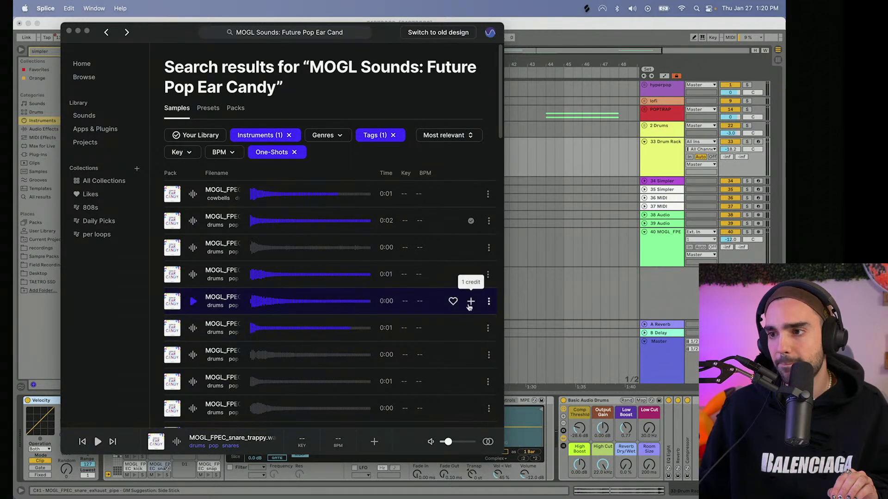
pyautogui.click(197, 383)
pyautogui.scroll(-1, 198, 384)
pyautogui.click(192, 375)
pyautogui.scroll(-1, 193, 377)
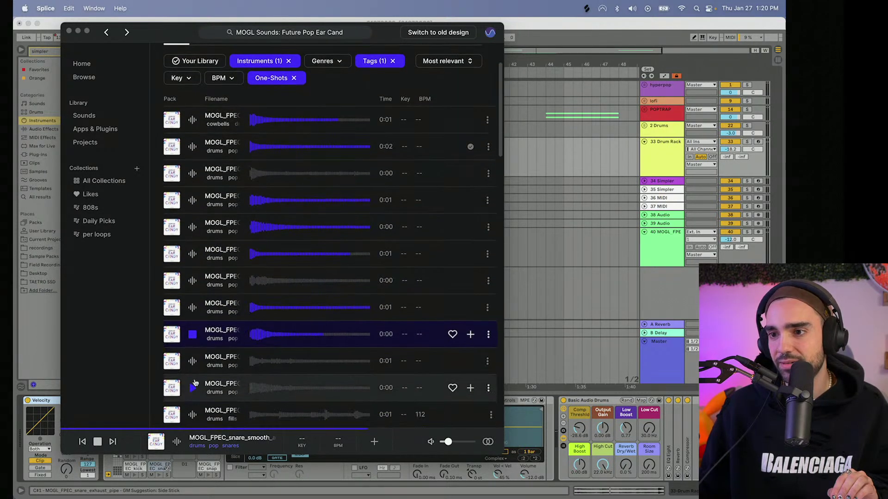
pyautogui.click(192, 364)
pyautogui.click(191, 377)
pyautogui.click(191, 333)
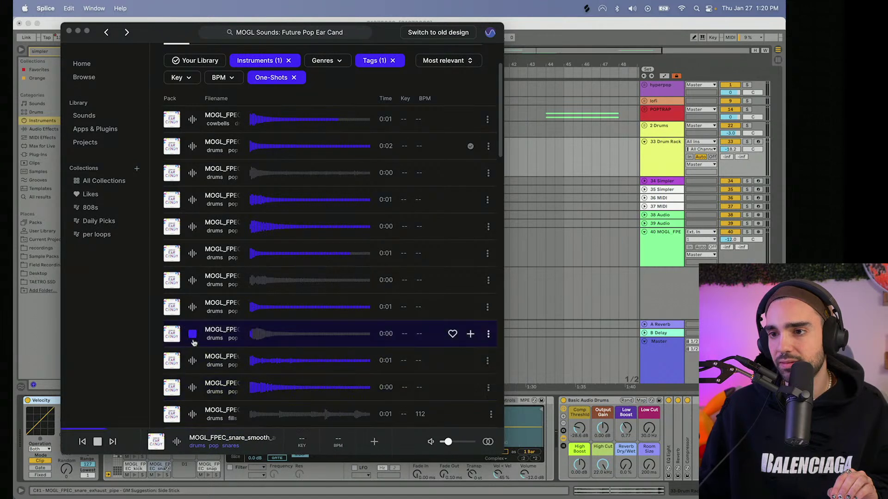
pyautogui.moveTo(470, 338); pyautogui.dragTo(182, 464)
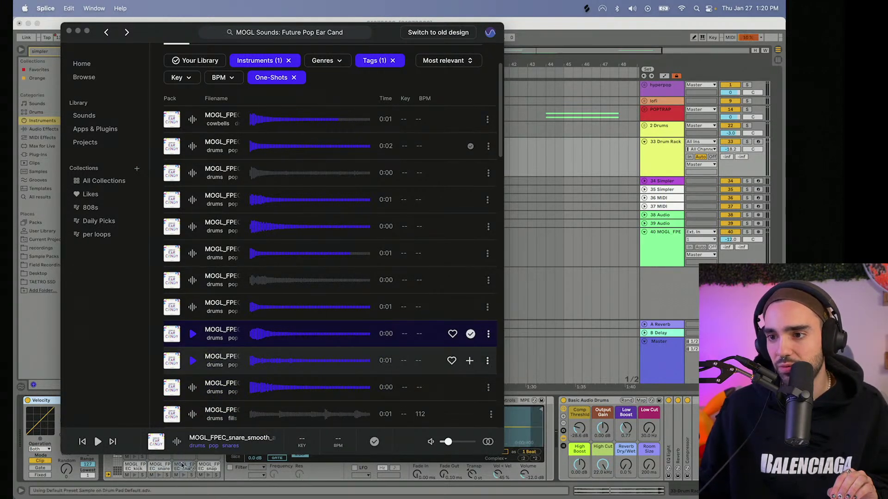
# - Audition snares further down, add MOGL_FPEC_snare_clap_clocks to the library and load it onto the F1 pad
pyautogui.click(192, 387)
pyautogui.scroll(-5, 194, 379)
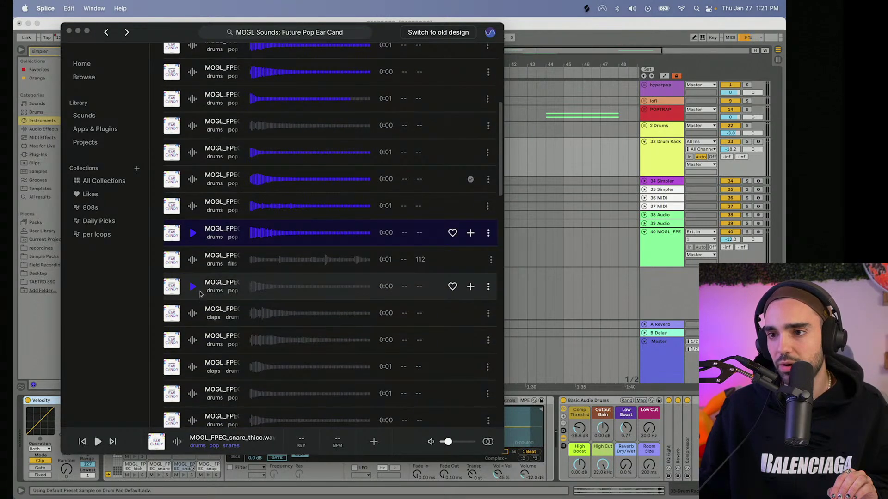
pyautogui.click(196, 291)
pyautogui.click(193, 316)
pyautogui.click(194, 337)
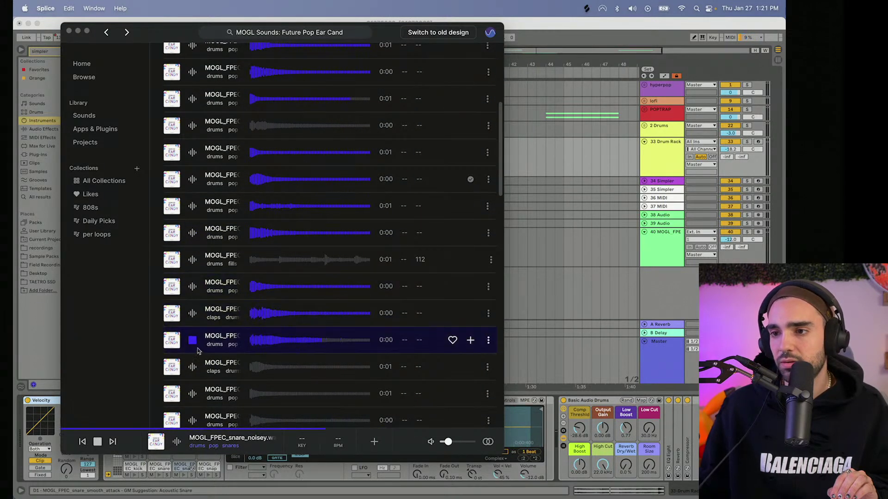
pyautogui.click(192, 319)
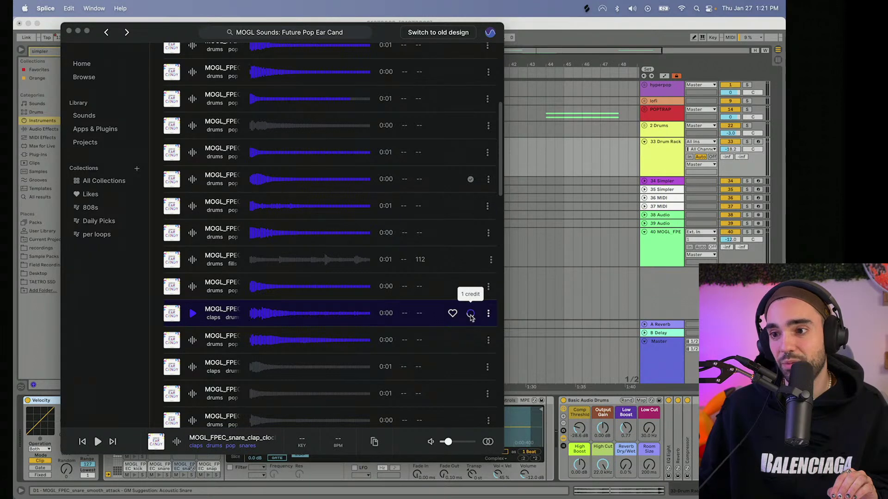
pyautogui.moveTo(155, 441); pyautogui.dragTo(171, 415)
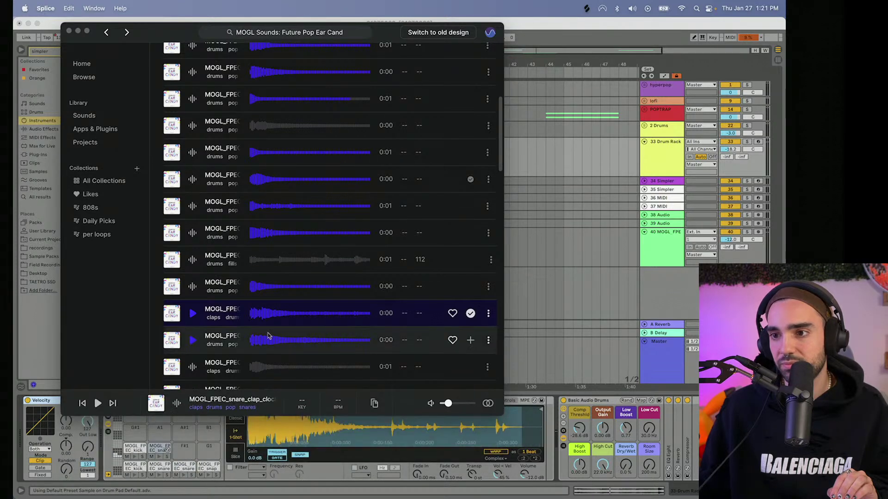
# - Audition the remaining snare one-shots below the clap_clocks sample, including the piccolo, big_claps and squash sounds
pyautogui.scroll(-3, 208, 323)
pyautogui.click(193, 287)
pyautogui.press('Down')
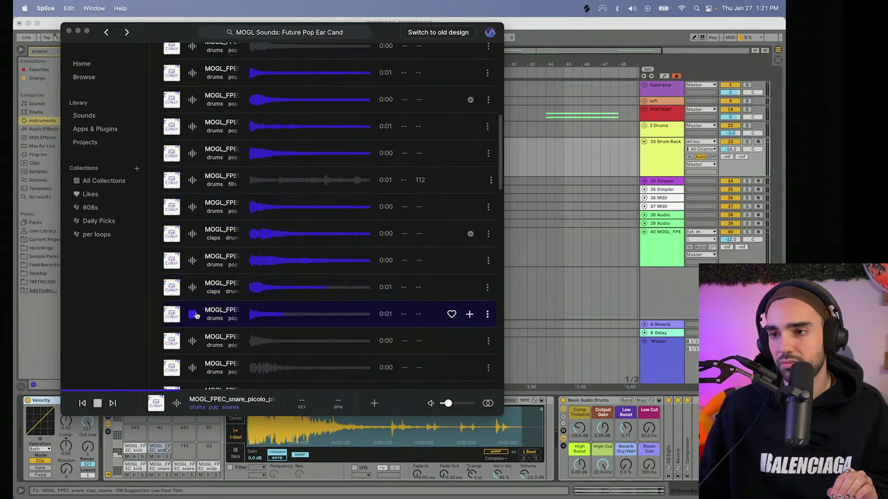
pyautogui.scroll(-2, 193, 289)
pyautogui.press('Down')
pyautogui.press('Down')
pyautogui.press('Down')
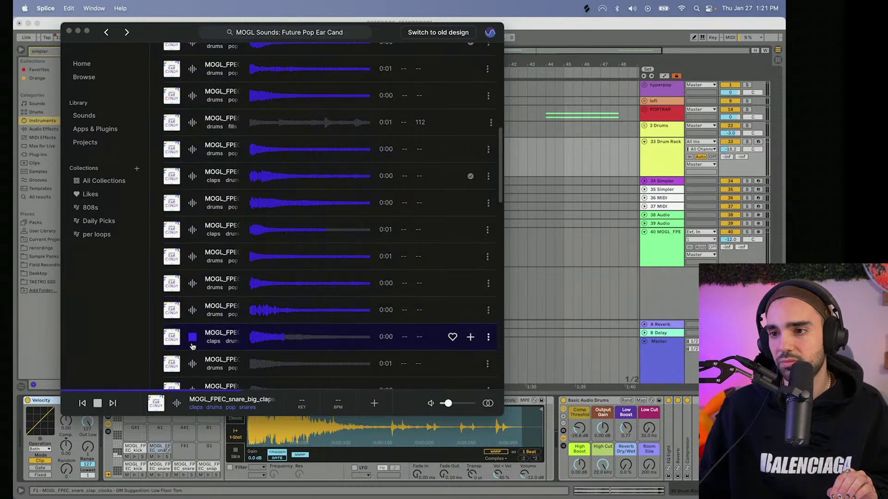
pyautogui.scroll(-1, 192, 302)
pyautogui.press('Down')
pyautogui.press('Down')
pyautogui.press('Down')
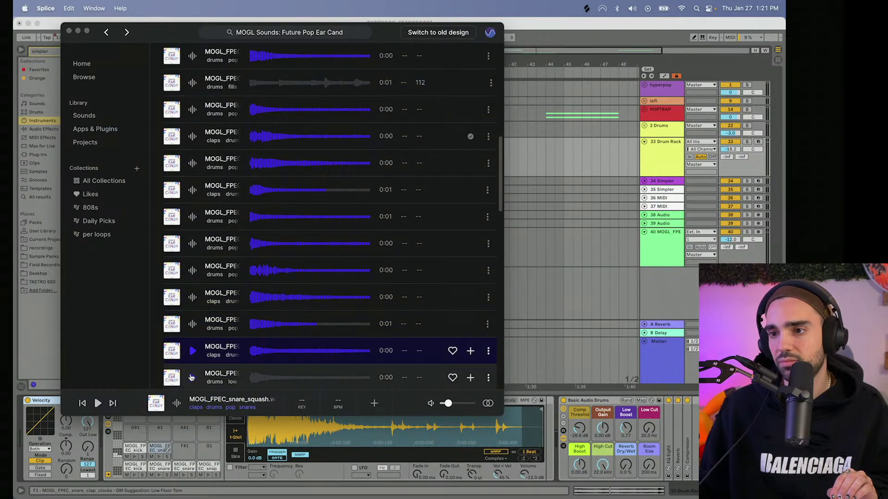
pyautogui.scroll(-5, 226, 323)
pyautogui.scroll(10, 226, 323)
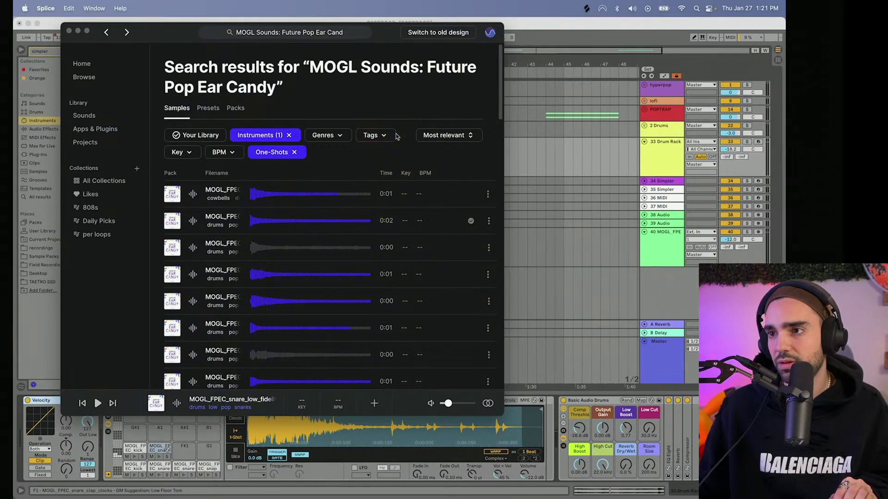
# - Change the Splice filters to the hats tag and the Loops type in place of One-Shots
pyautogui.click(373, 140)
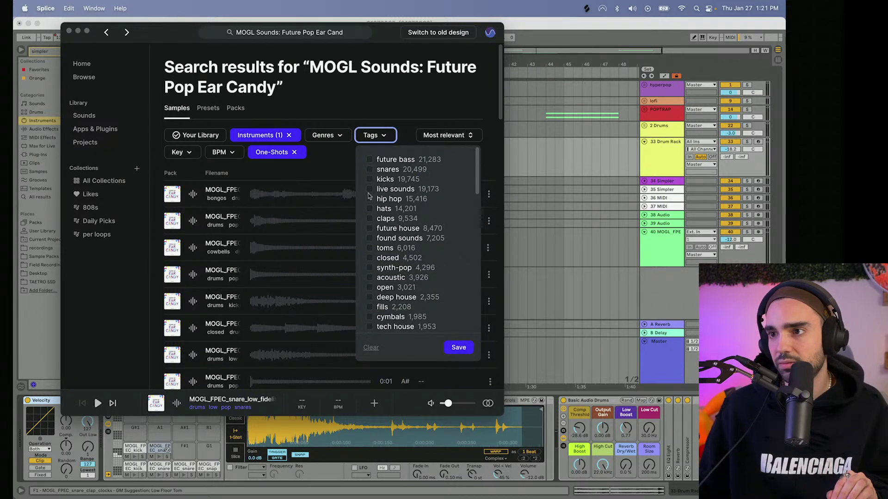
pyautogui.click(368, 209)
pyautogui.click(296, 154)
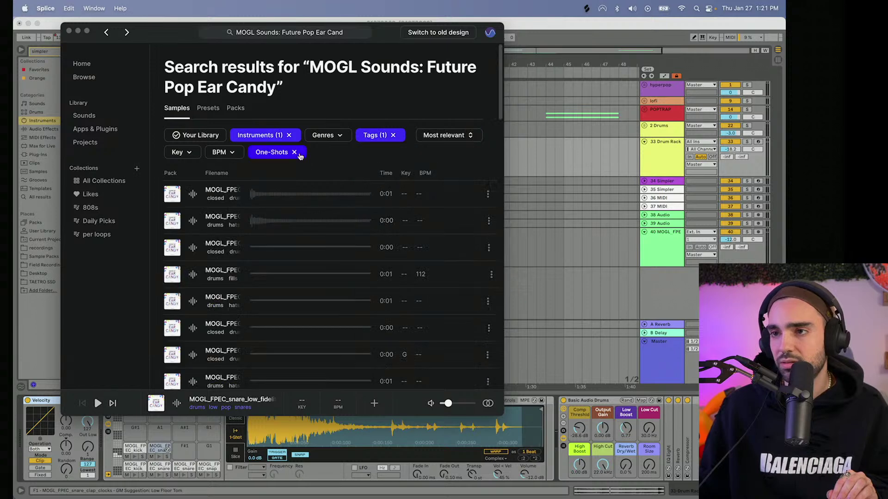
pyautogui.click(280, 156)
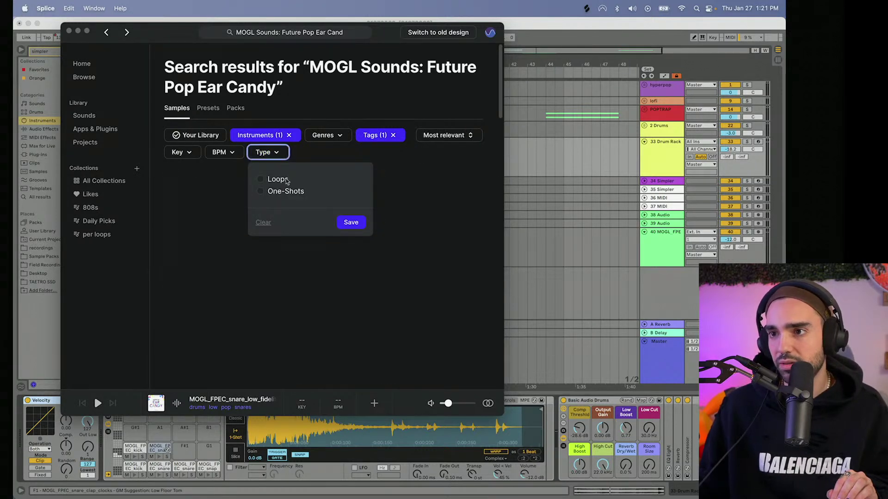
pyautogui.click(273, 180)
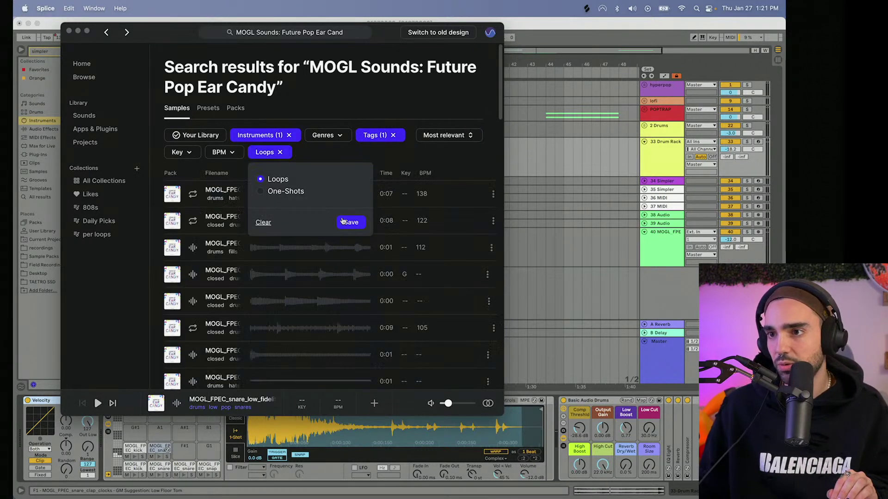
# - Audition the first eight Ear Candy hi-hat and top loops in the results
pyautogui.click(195, 195)
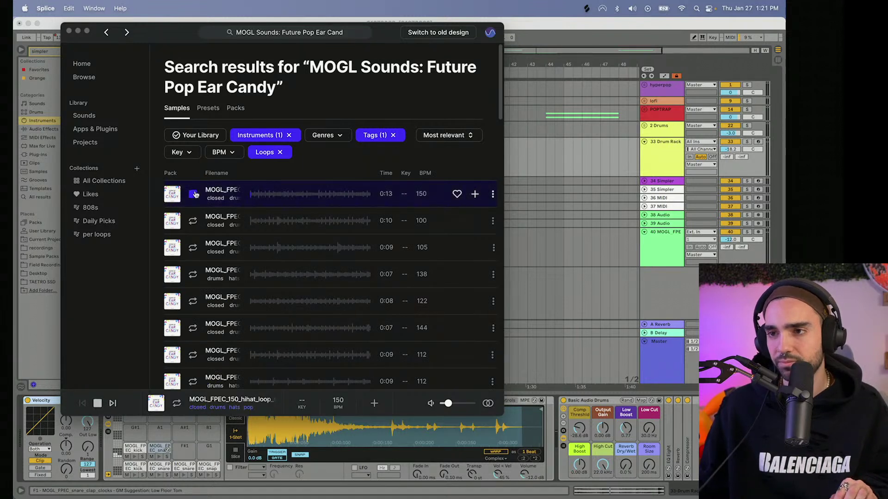
pyautogui.click(193, 220)
pyautogui.click(192, 248)
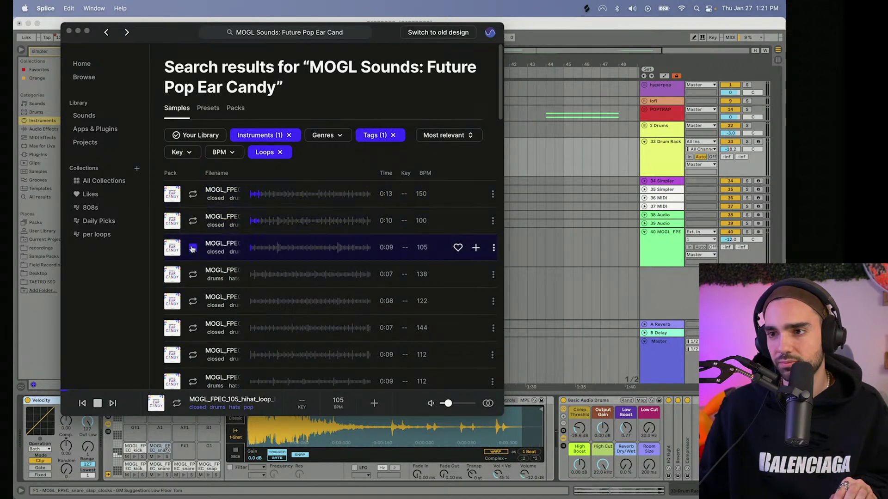
pyautogui.scroll(-2, 193, 254)
pyautogui.click(193, 250)
pyautogui.click(192, 276)
pyautogui.scroll(-2, 193, 273)
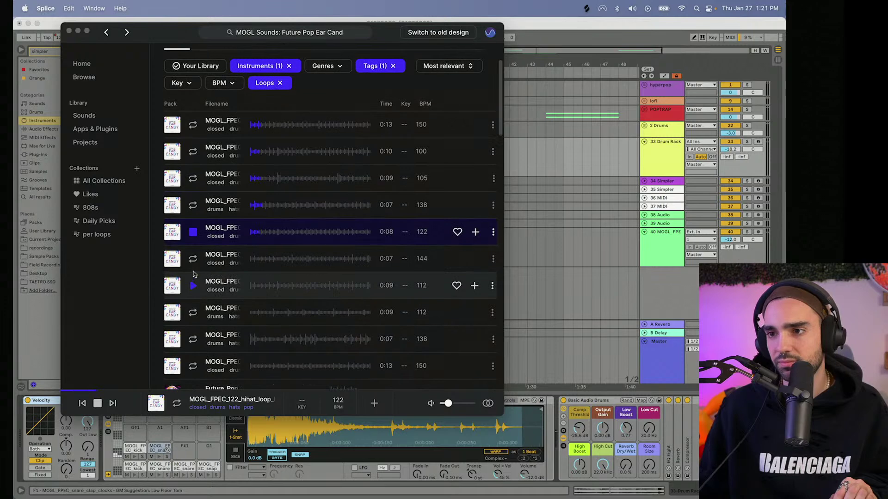
pyautogui.click(193, 271)
pyautogui.scroll(-2, 193, 269)
pyautogui.click(194, 268)
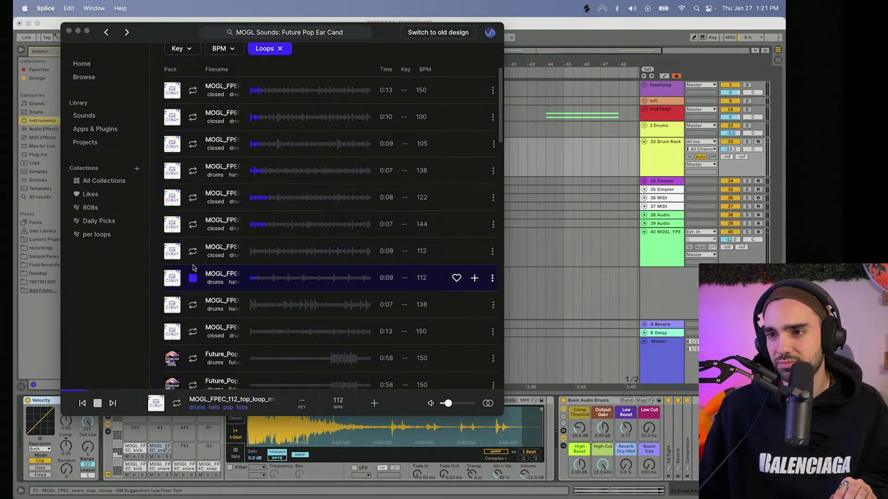
pyautogui.click(193, 251)
pyautogui.scroll(-2, 193, 252)
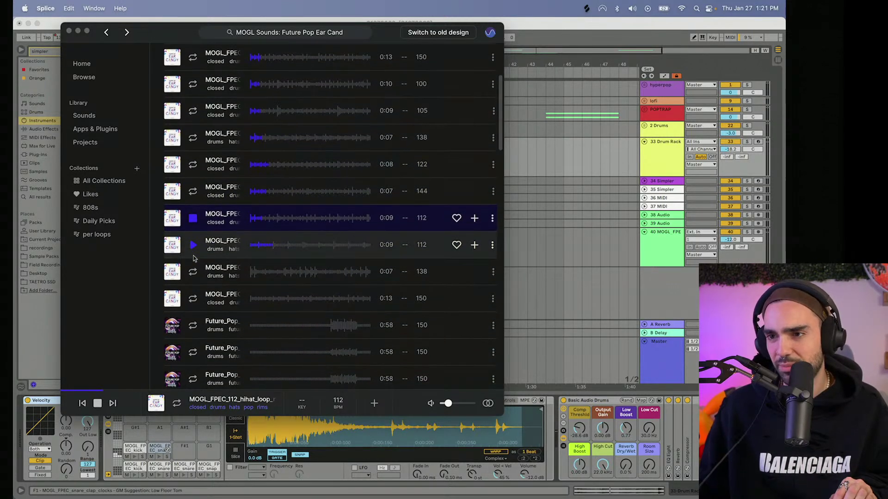
# - Audition the last two MOGL loops, add MOGL_FPEC_150_hihat_loop_keeping_it_alive to the library and place it at bar 33 on track 39 in Ableton Live
pyautogui.click(193, 273)
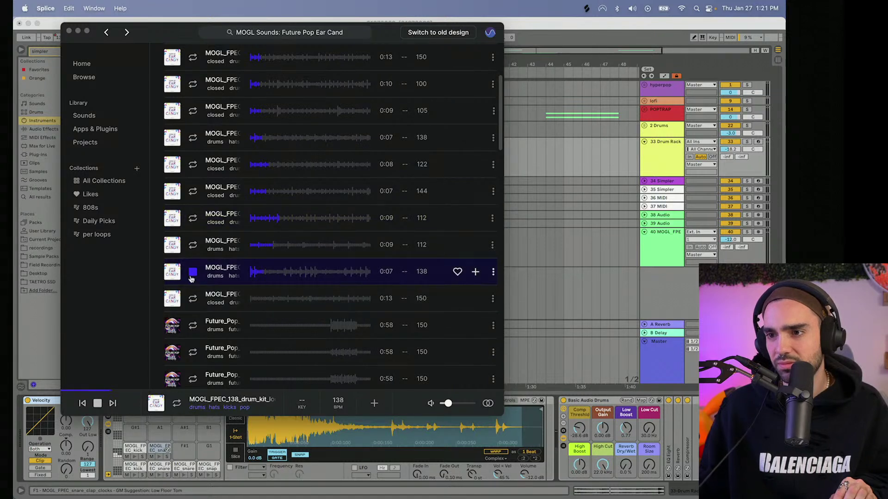
pyautogui.click(191, 298)
pyautogui.scroll(-2, 191, 300)
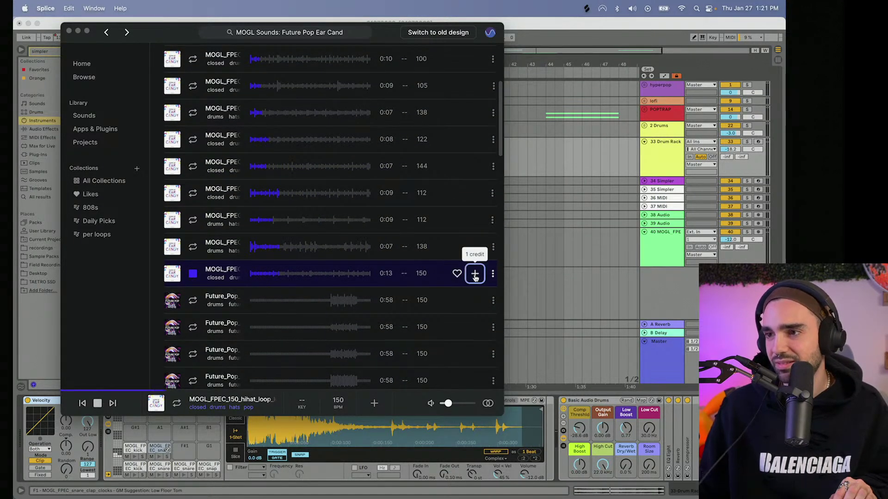
pyautogui.moveTo(475, 275); pyautogui.dragTo(372, 223)
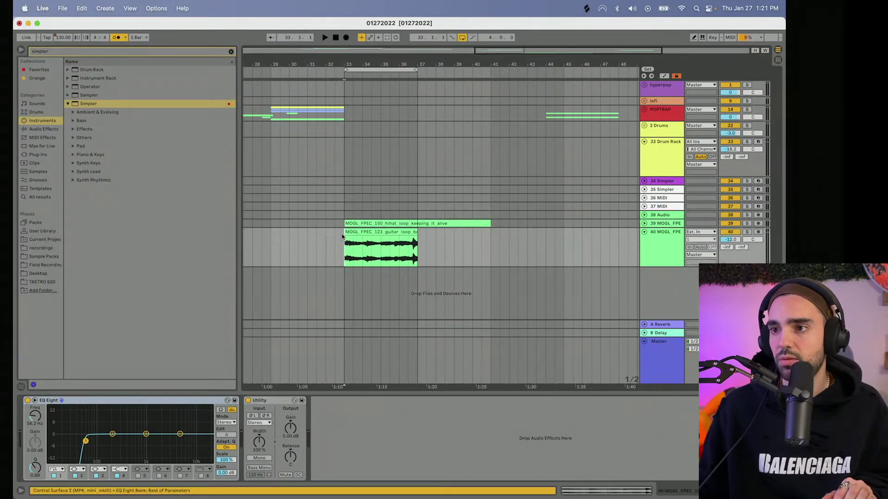
# - Play the beat from bar 33, unfold track 39 and shorten the hi-hat clip to end at bar 37 with the guitar loop
pyautogui.click(342, 237)
pyautogui.press('space')
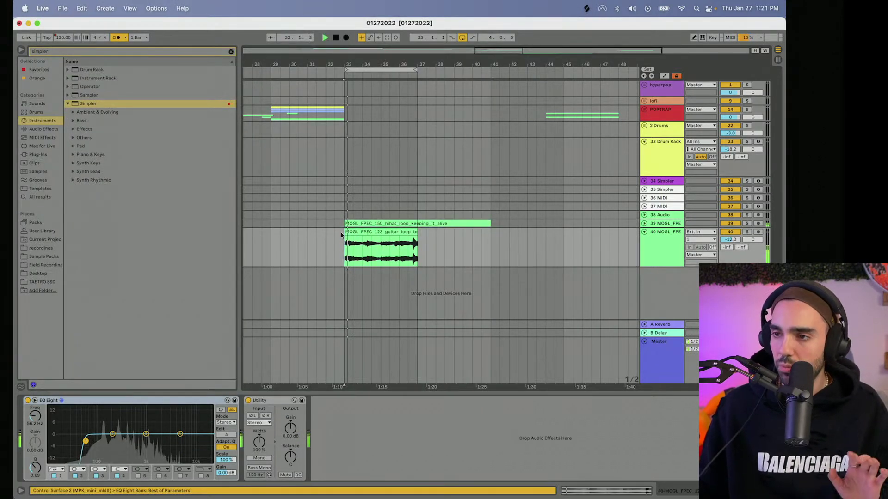
pyautogui.click(644, 224)
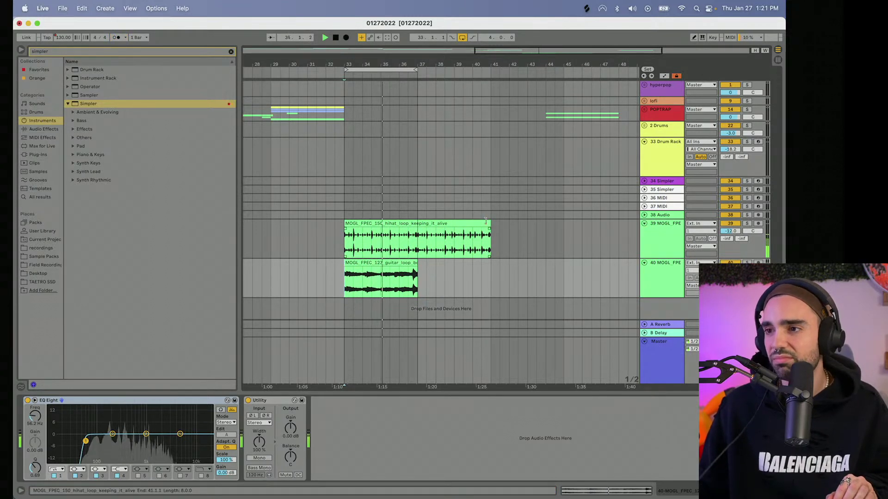
pyautogui.moveTo(490, 233); pyautogui.dragTo(414, 228)
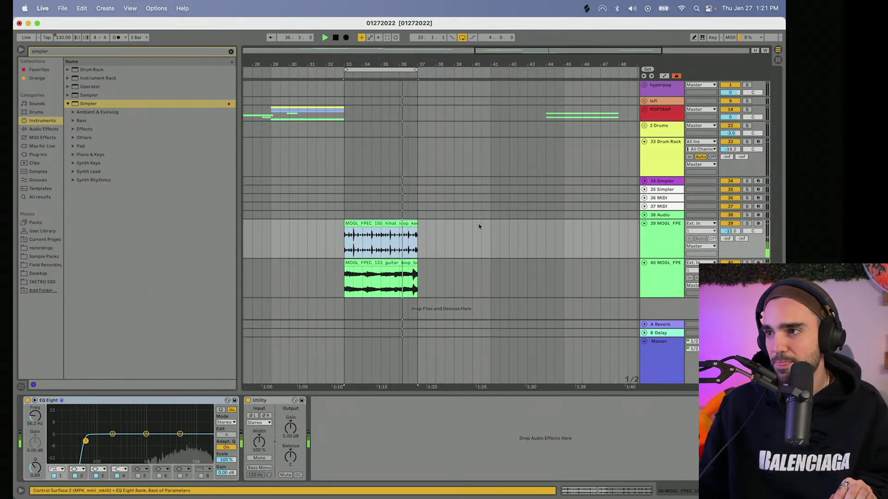
# - Arm track 33 Drum Rack and record a four-bar kick and snare pattern from bar 33 to bar 37
pyautogui.click(666, 155)
pyautogui.click(758, 142)
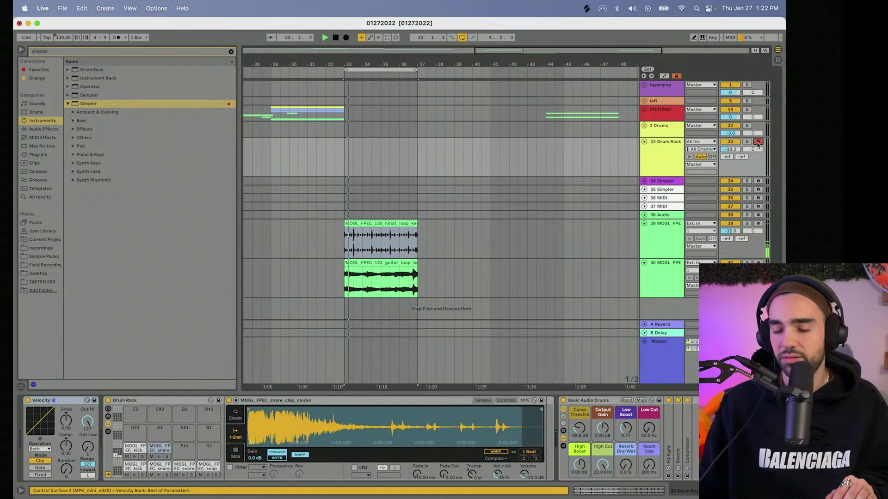
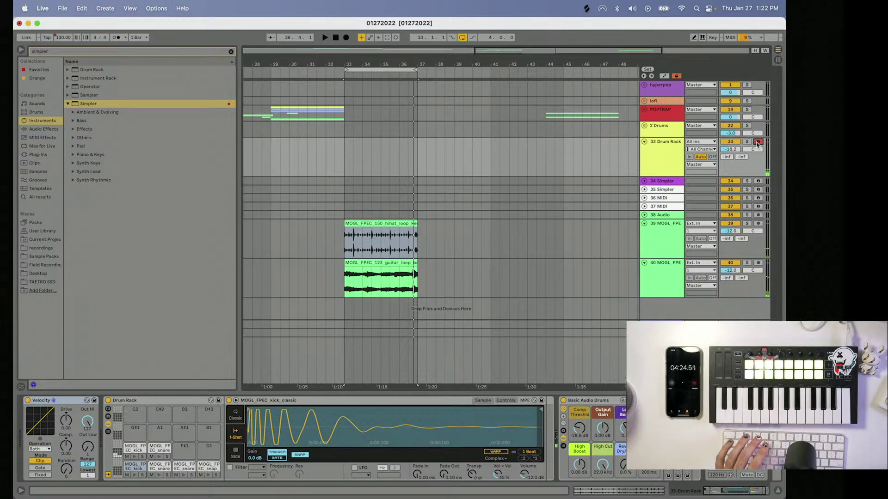
pyautogui.moveTo(377, 71)
pyautogui.mouseDown()
pyautogui.moveTo(368, 71)
pyautogui.moveTo(388, 66)
pyautogui.mouseUp()
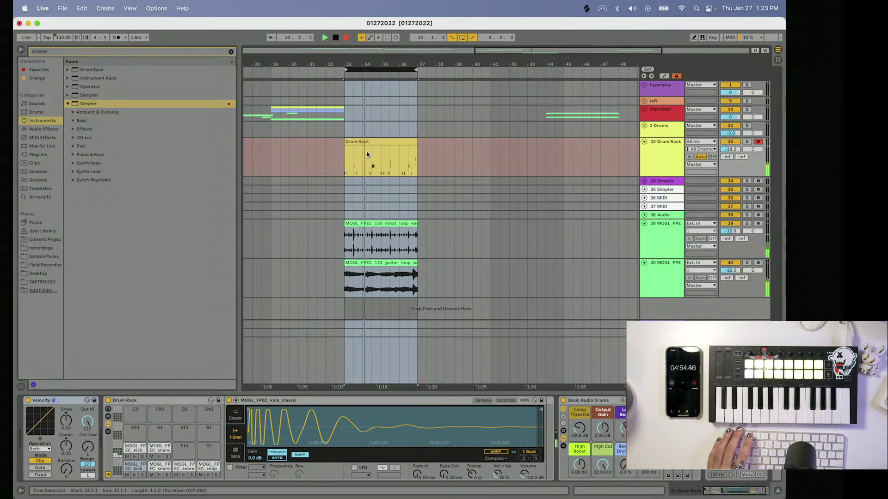
pyautogui.press('space')
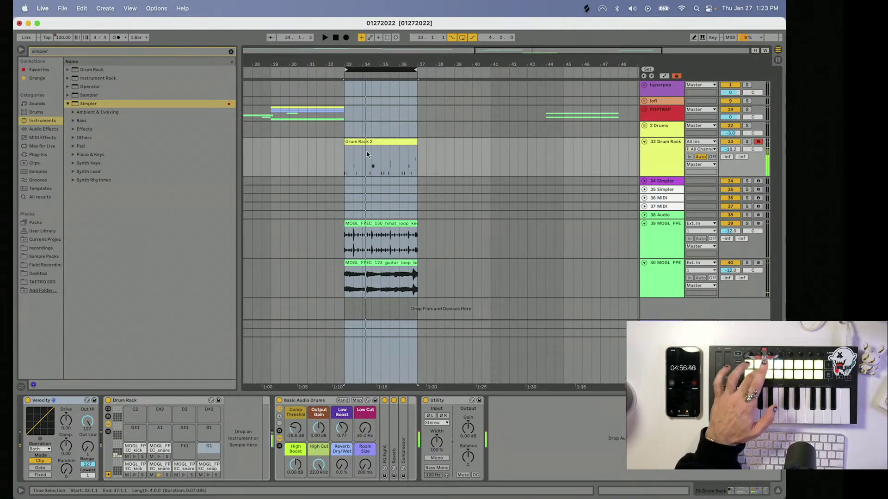
# - Play back the recorded drum clip, raise the Low Boost in Basic Audio Drums and unfold the rack's EQ Eight
pyautogui.click(360, 142)
pyautogui.press('space')
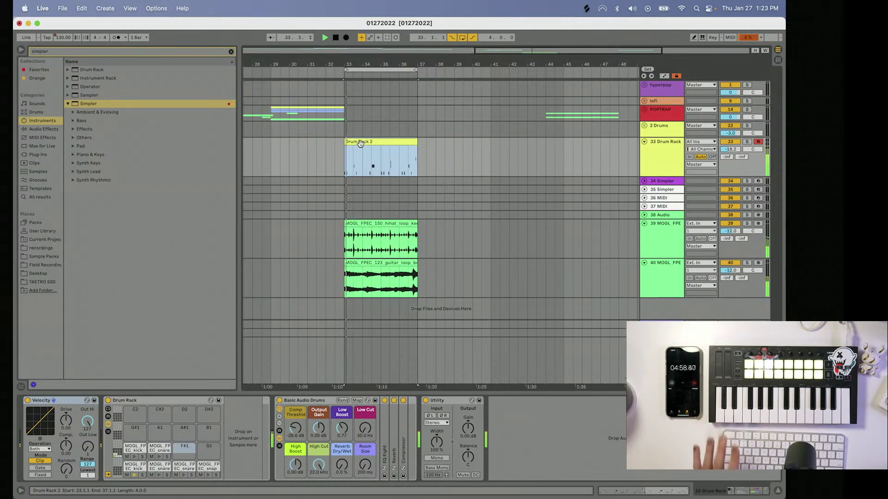
pyautogui.press('space')
pyautogui.press('space')
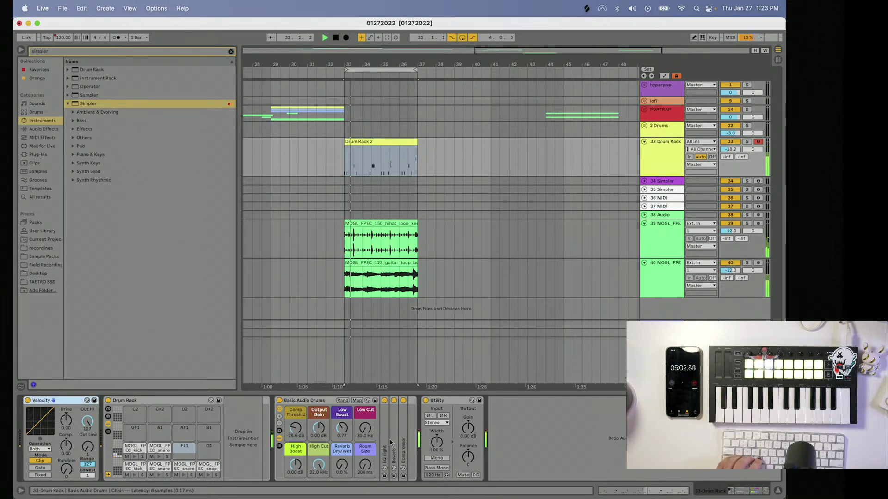
pyautogui.doubleClick(392, 444)
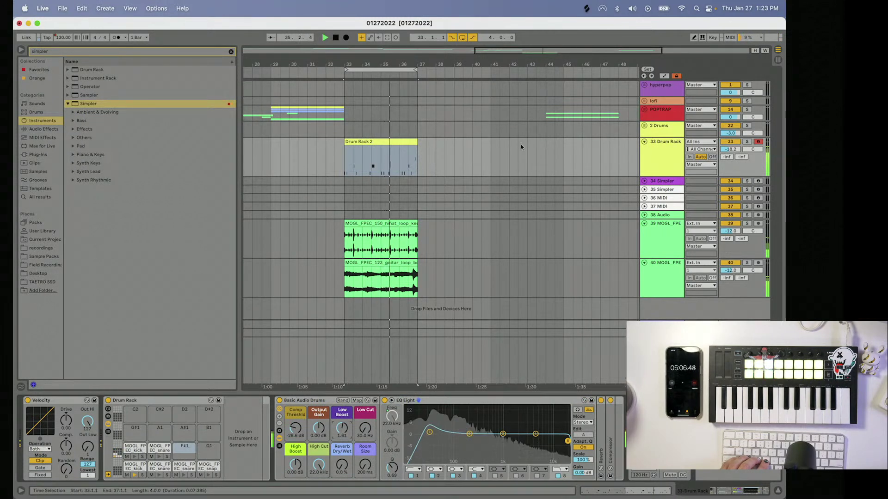
# - Open the recorded drum clip's notes, select them all and replay the beat from bar 33
pyautogui.doubleClick(381, 151)
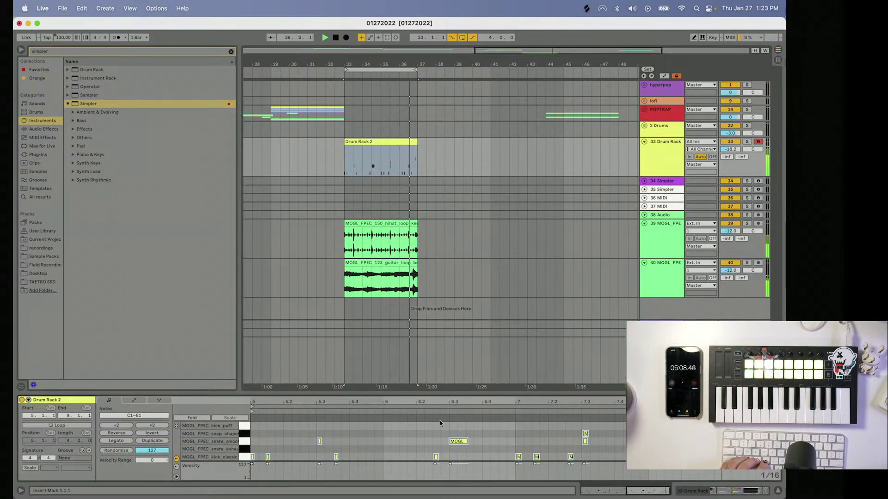
pyautogui.press('space')
pyautogui.press('super+a')
pyautogui.press('space')
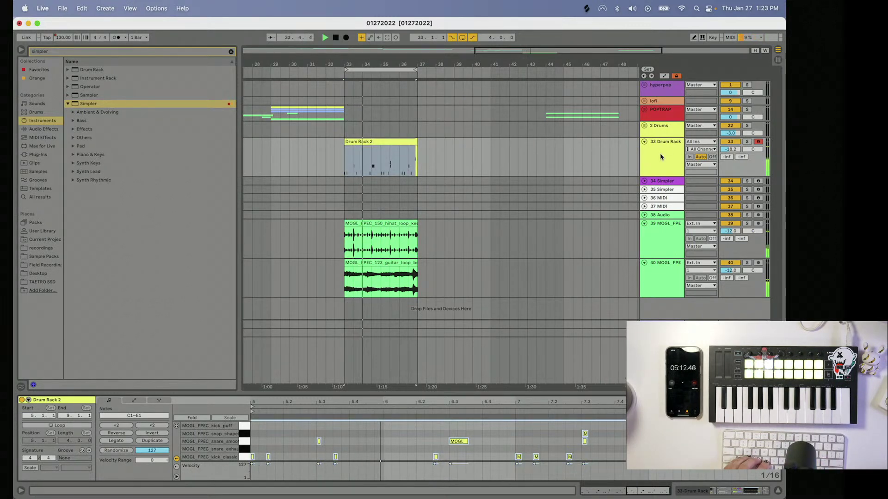
# - Switch to Splice, clear the hats tag and change the instrument filter from drums to bass
pyautogui.click(662, 157)
pyautogui.press('super+Tab')
pyautogui.scroll(5, 297, 178)
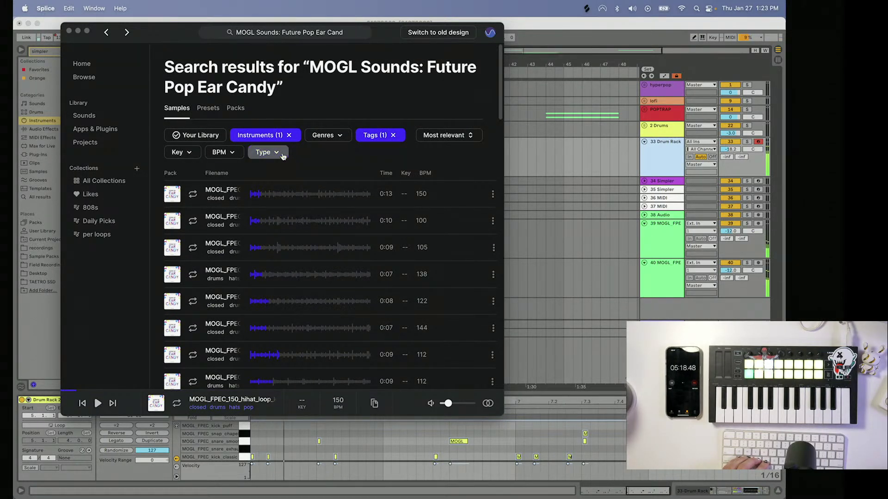
pyautogui.click(393, 135)
pyautogui.click(376, 135)
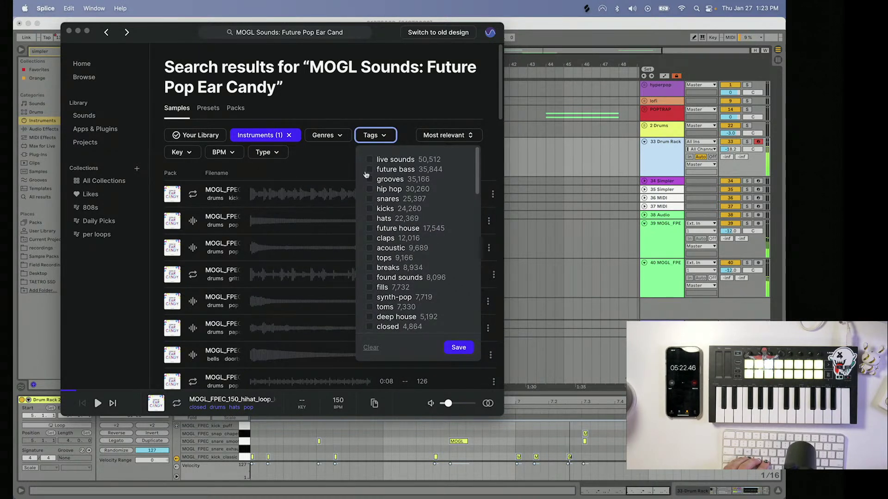
pyautogui.scroll(-1, 365, 223)
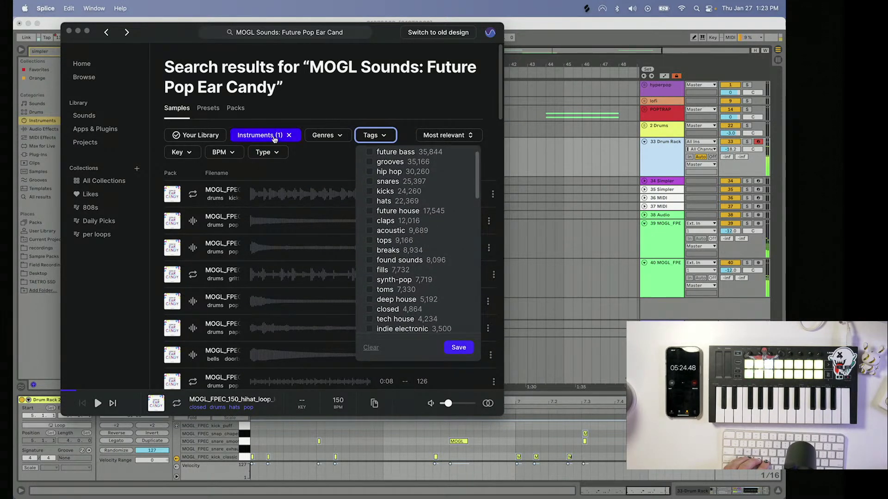
pyautogui.click(294, 139)
pyautogui.click(289, 137)
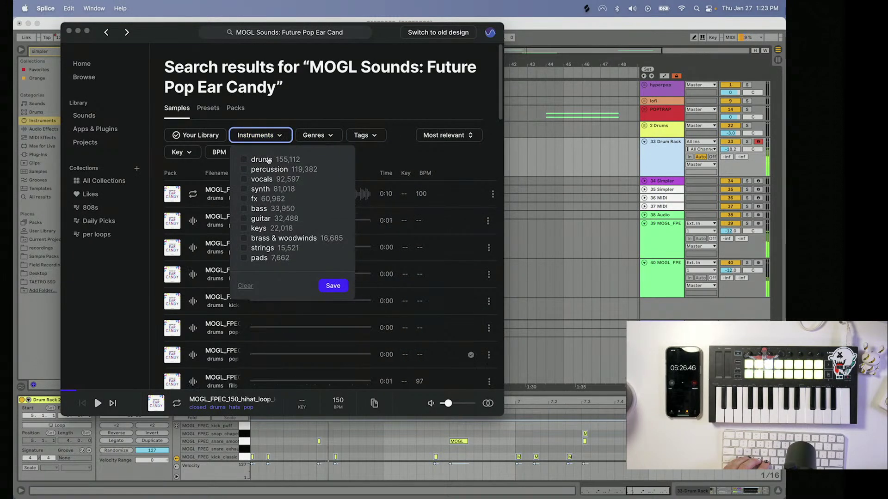
pyautogui.click(243, 209)
pyautogui.click(333, 285)
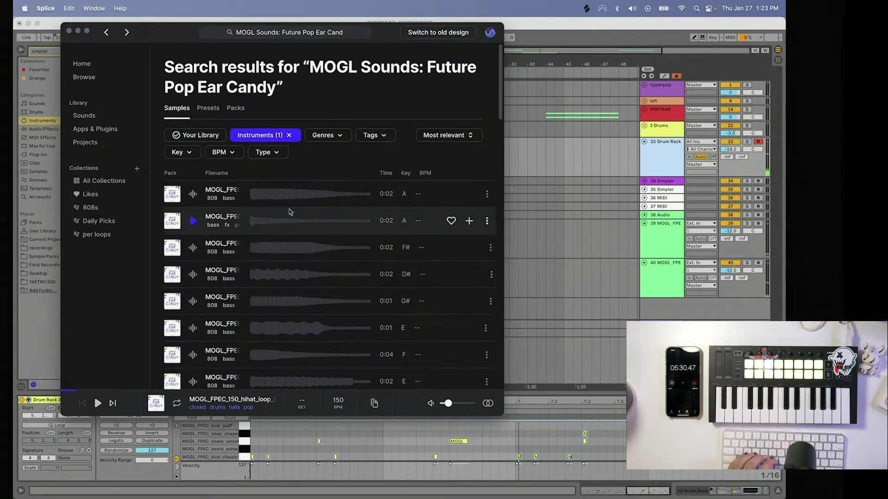
# - Audition the Ear Candy 808 bass one-shots, comparing woof_Gb, cleanly_A, stabby_Ab and samples further down the results
pyautogui.click(194, 195)
pyautogui.click(194, 253)
pyautogui.click(195, 300)
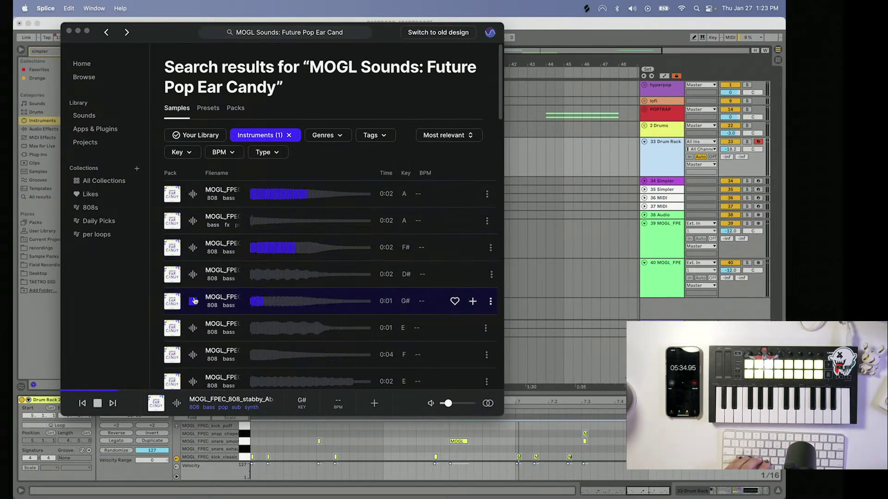
pyautogui.click(192, 248)
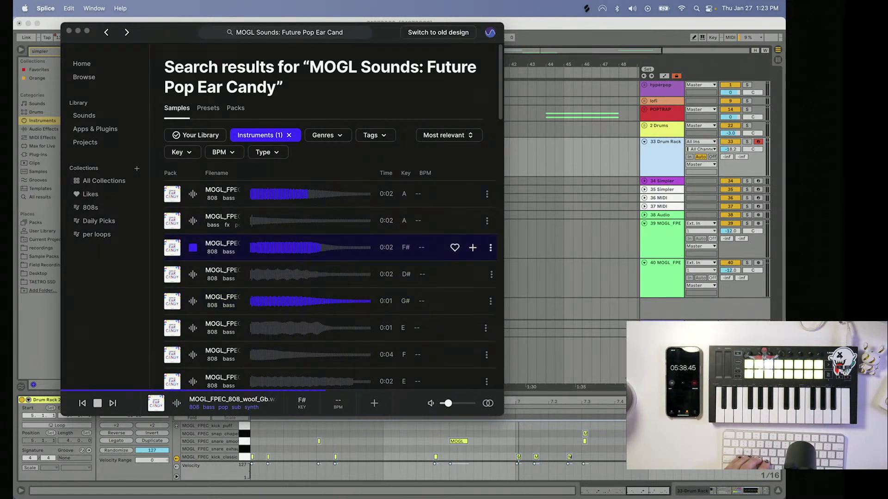
pyautogui.click(193, 195)
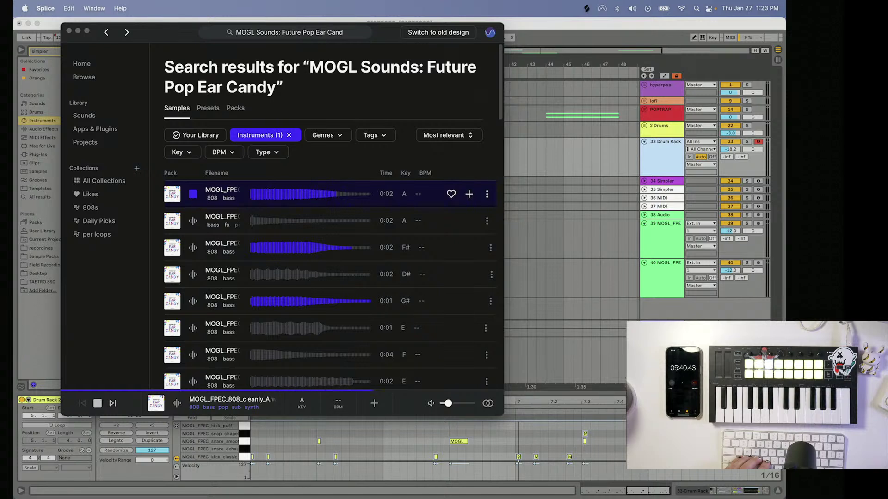
pyautogui.click(193, 248)
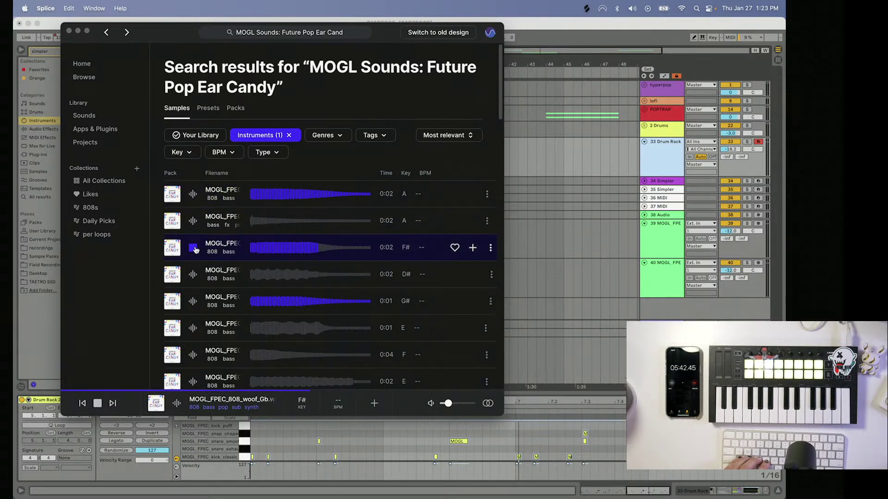
pyautogui.scroll(-3, 194, 249)
pyautogui.click(195, 321)
pyautogui.click(195, 349)
pyautogui.scroll(3, 195, 350)
pyautogui.click(194, 301)
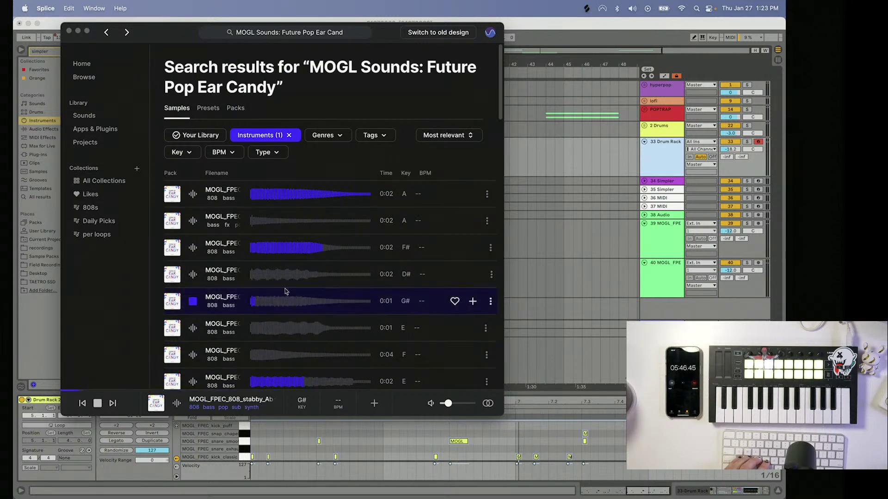
# - Add MOGL_FPEC_808_woof_Gb to the library, load it into the Simpler on track 34 in Ableton Live and arm that track
pyautogui.click(481, 252)
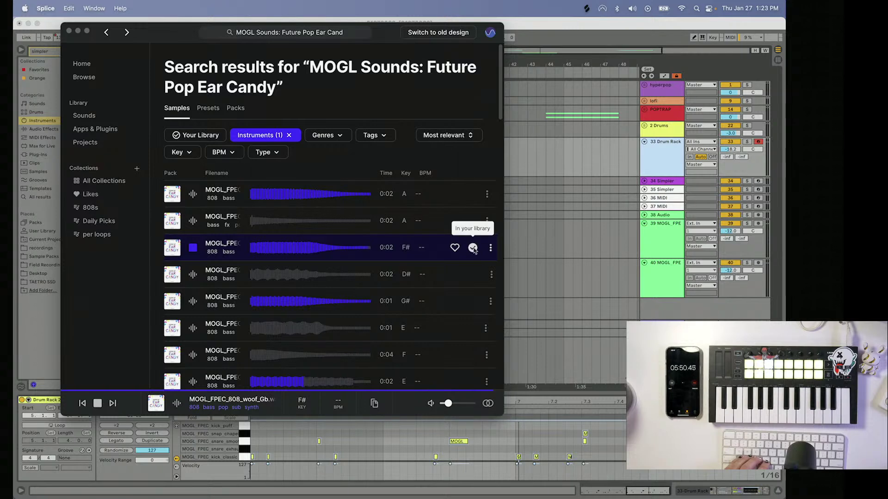
pyautogui.click(662, 186)
pyautogui.click(587, 8)
pyautogui.moveTo(177, 403); pyautogui.dragTo(177, 432)
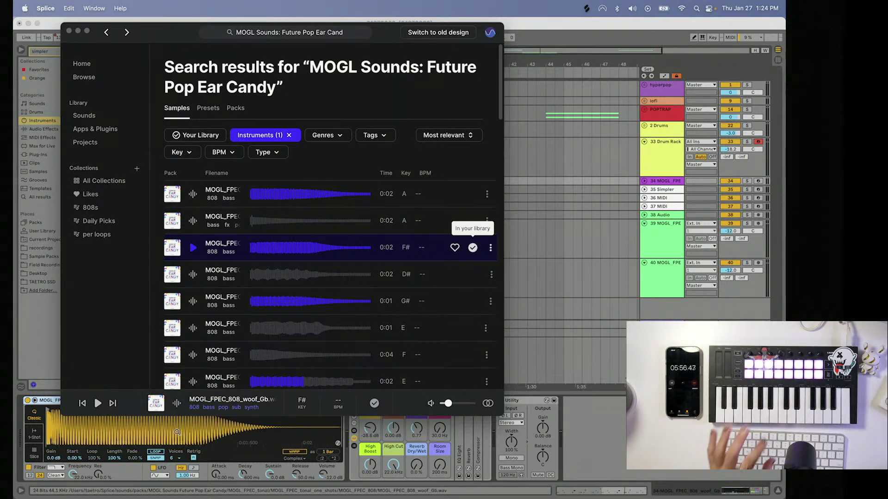
pyautogui.click(759, 182)
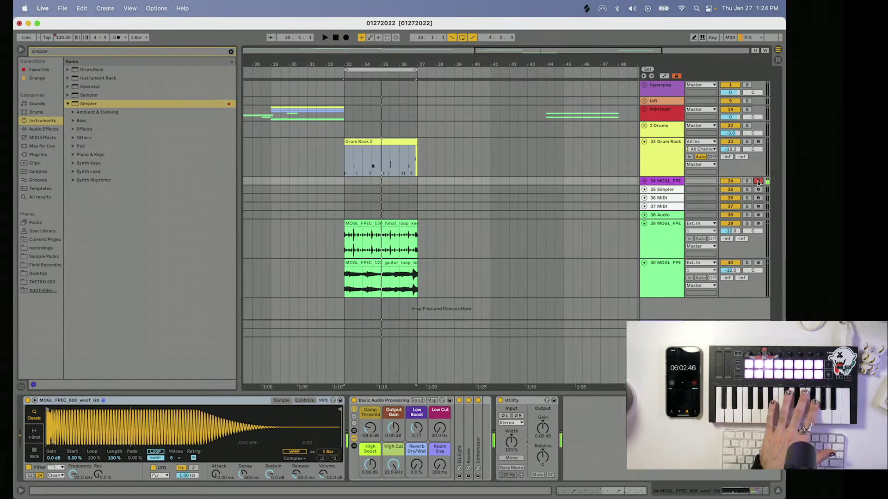
# - Select the guitar loop across bars 33 to 37 and test 808 notes against the beat
pyautogui.press('space')
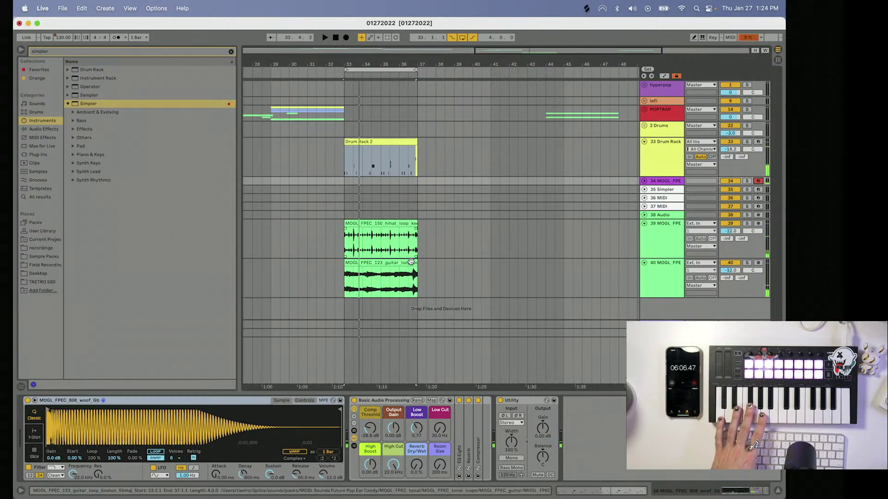
pyautogui.moveTo(417, 285); pyautogui.dragTo(345, 283)
pyautogui.moveTo(403, 63); pyautogui.dragTo(423, 63)
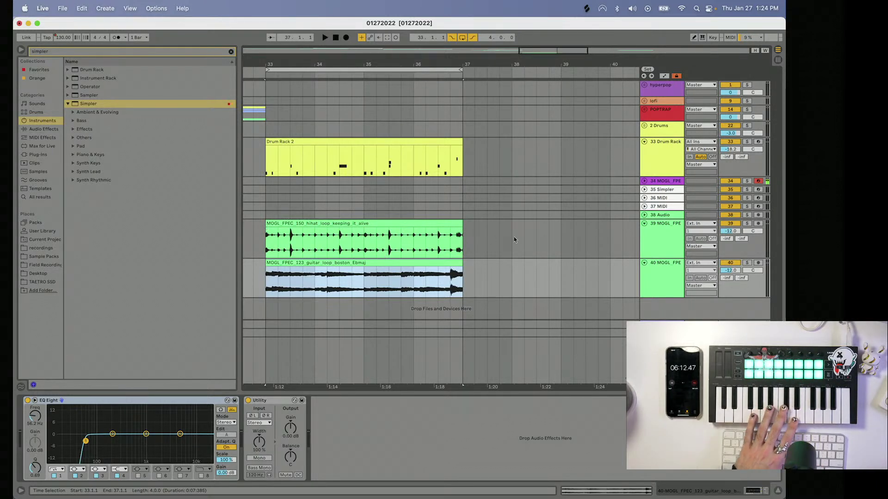
pyautogui.press('space')
# - Search the audio effects for tuner and place Tuner directly after the 808 Simpler on track 34
pyautogui.click(668, 181)
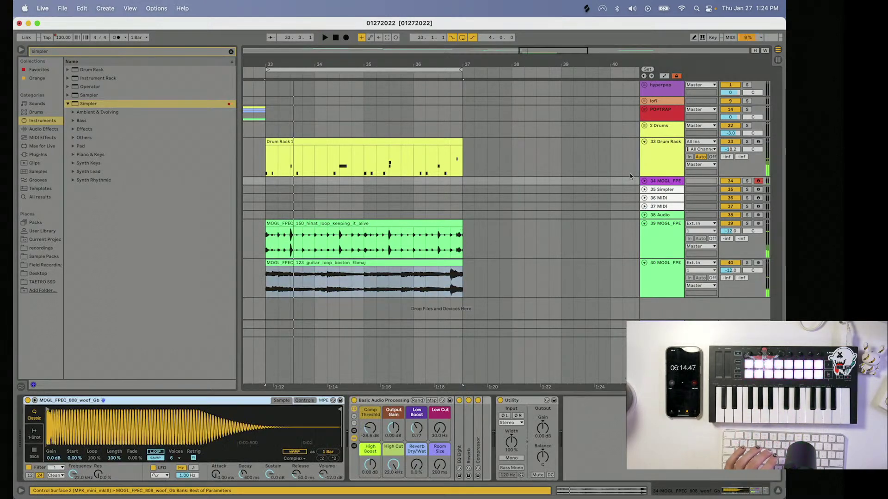
pyautogui.click(87, 52)
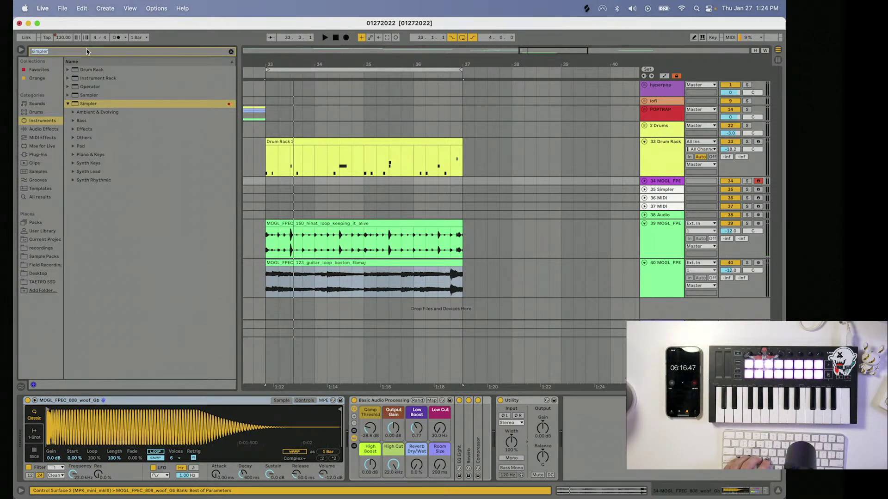
pyautogui.write('tuner')
pyautogui.click(43, 130)
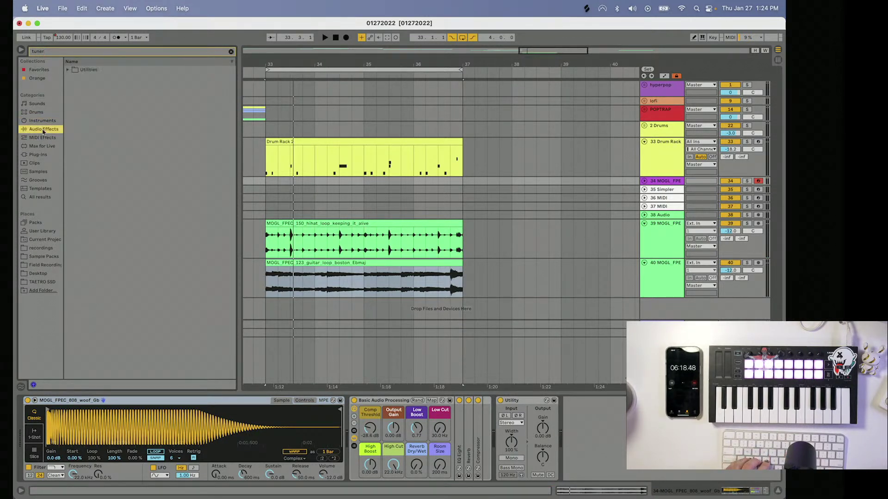
pyautogui.click(68, 70)
pyautogui.moveTo(88, 78); pyautogui.dragTo(346, 420)
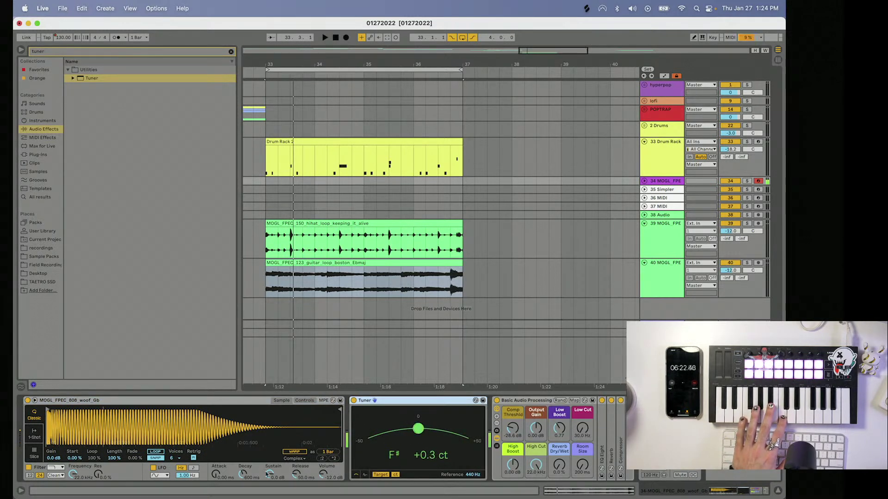
# - Transpose the 808 Simpler by +6 st in its controls and return to the sample view
pyautogui.click(305, 401)
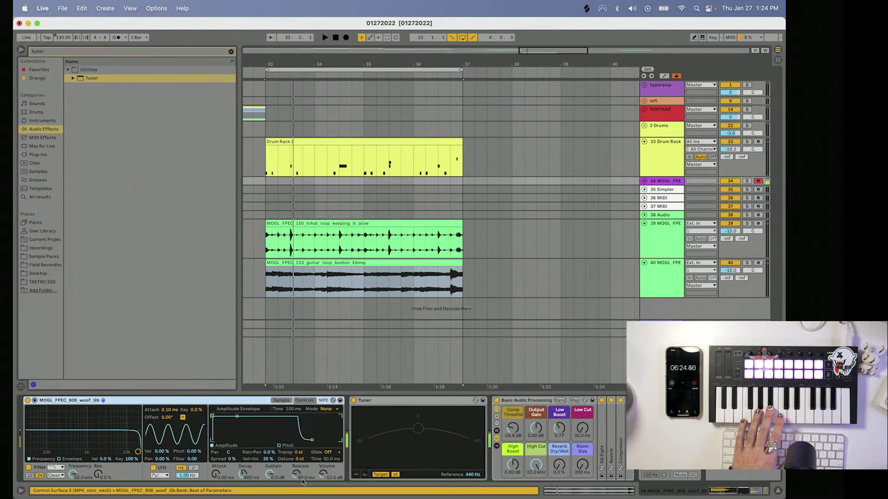
pyautogui.click(298, 457)
pyautogui.moveTo(298, 457); pyautogui.dragTo(297, 454)
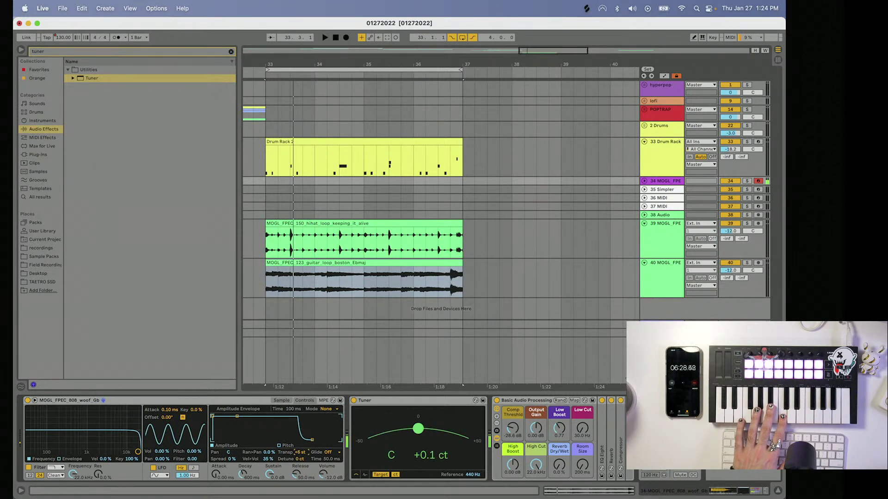
pyautogui.click(286, 401)
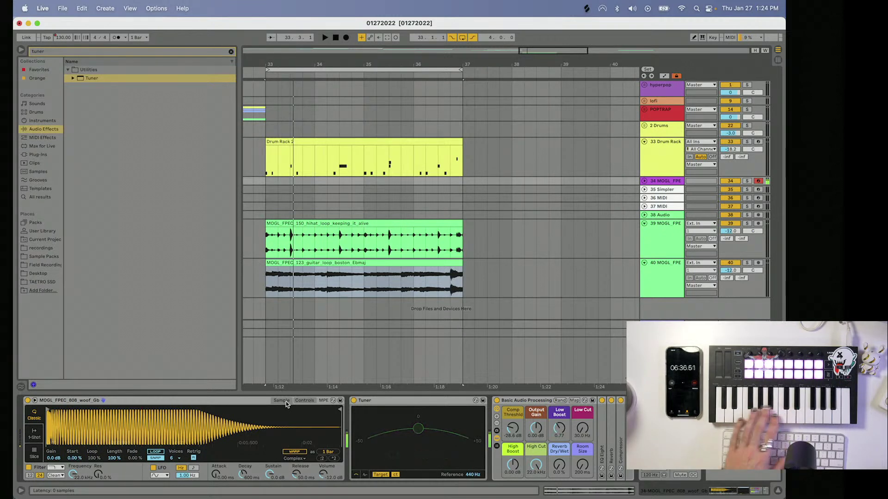
# - Rehearse the 808 over the beat, then duplicate bars 33 to 37 and extend the loop to bar 41
pyautogui.press('space')
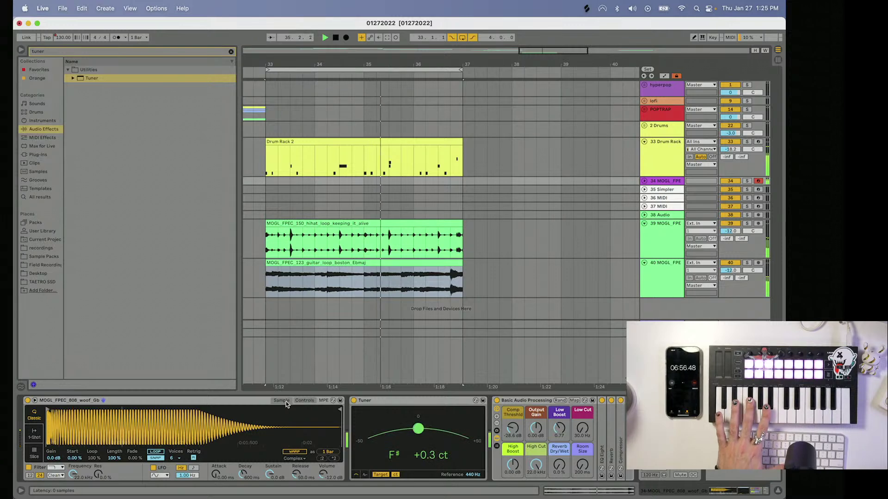
pyautogui.press('space')
pyautogui.click(410, 70)
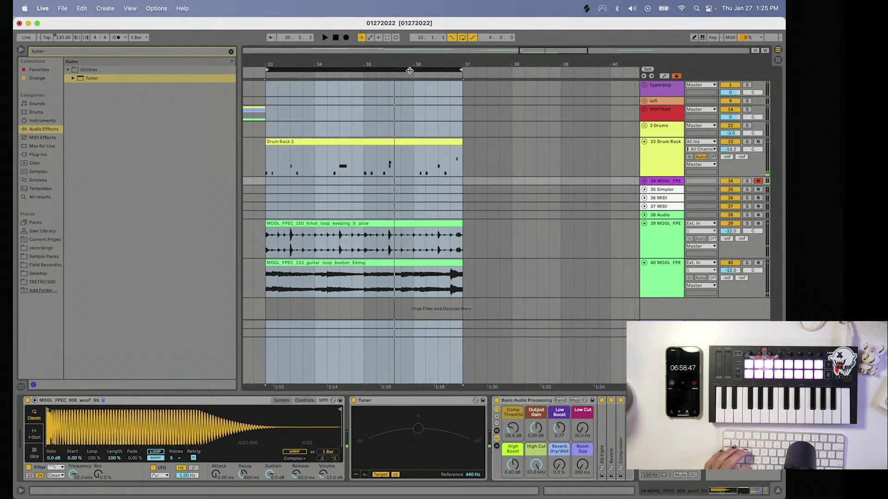
pyautogui.press('super+d')
pyautogui.moveTo(380, 61); pyautogui.dragTo(431, 70)
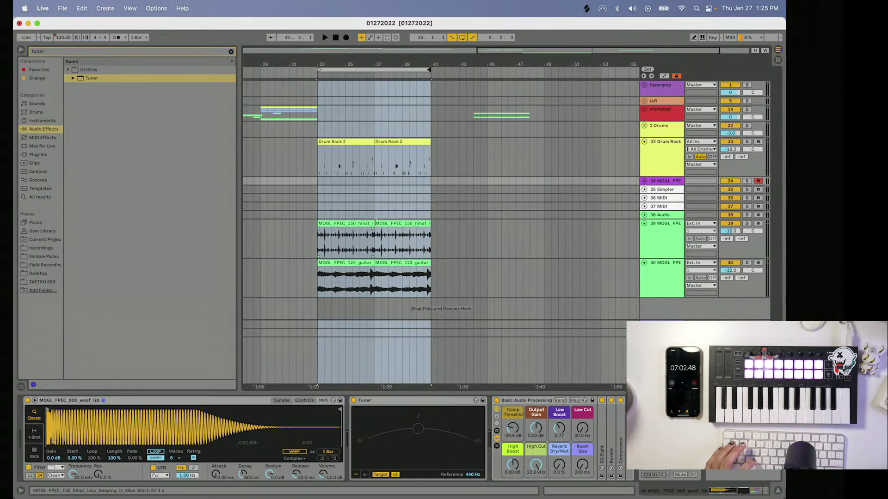
# - Join the two hi-hat loop clips on track 39 into one clip from bar 33 to bar 41
pyautogui.press('super+j')
pyautogui.moveTo(430, 224)
pyautogui.mouseDown()
pyautogui.moveTo(365, 230)
pyautogui.moveTo(426, 226)
pyautogui.mouseUp()
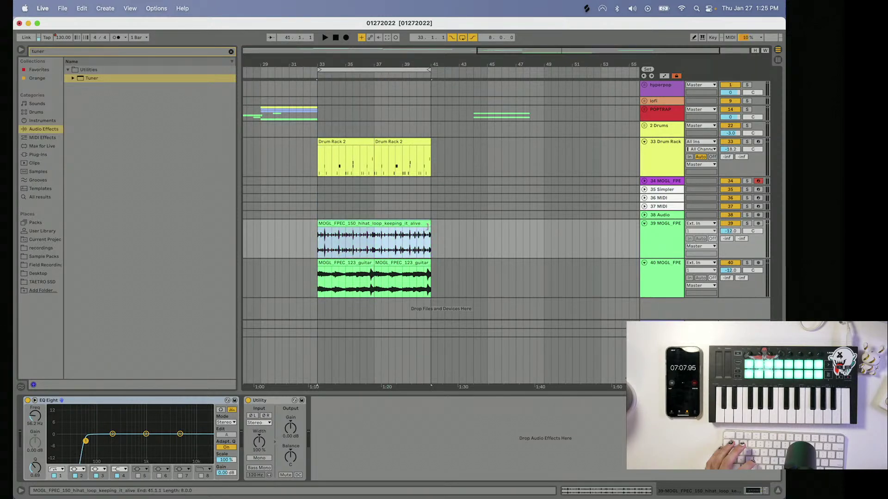
# - Record an 808 part on track 34 over the looped section from bar 33 to bar 41
pyautogui.click(363, 69)
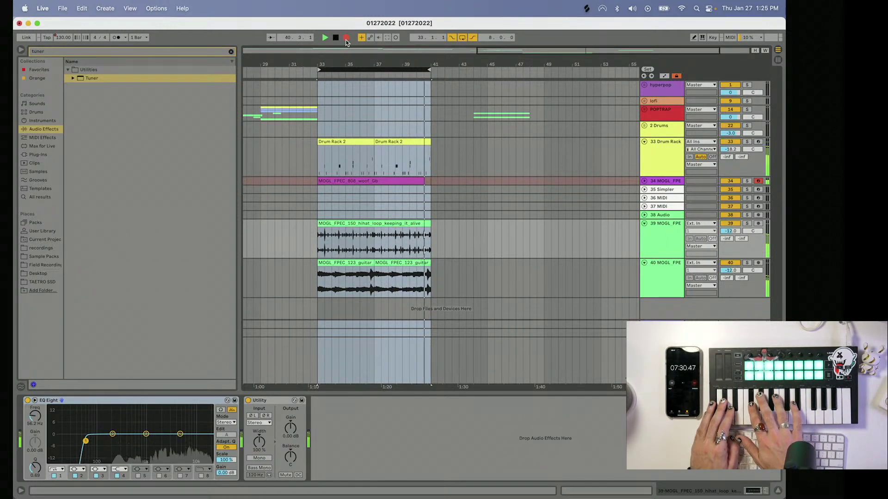
pyautogui.press('space')
pyautogui.click(335, 180)
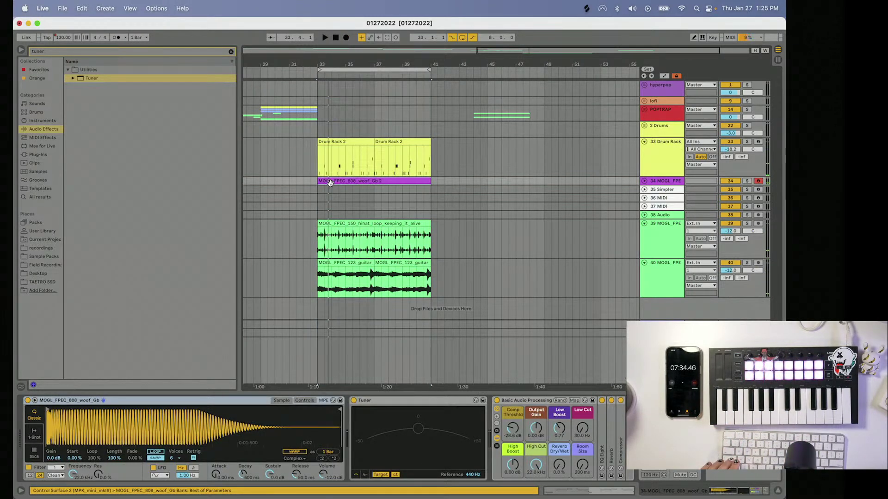
# - Open the recorded 808 clip's notes and select them all, then listen to the part with the beat
pyautogui.doubleClick(331, 181)
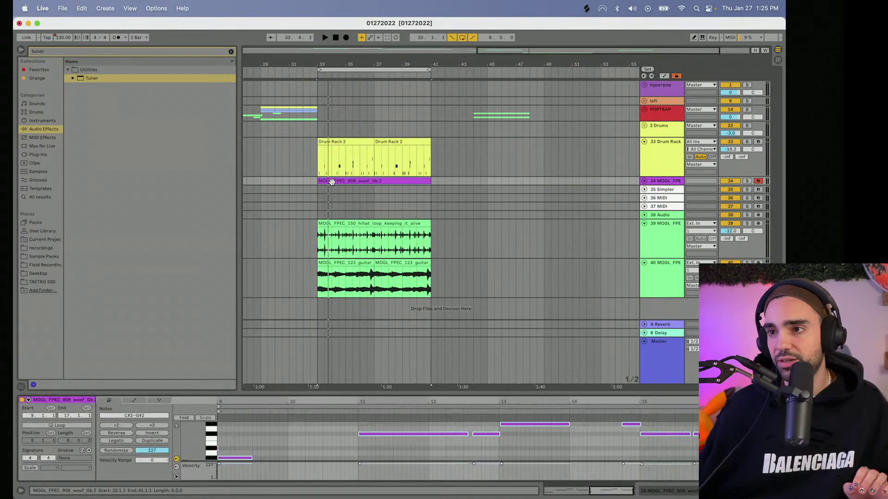
pyautogui.click(323, 444)
pyautogui.press('super+a')
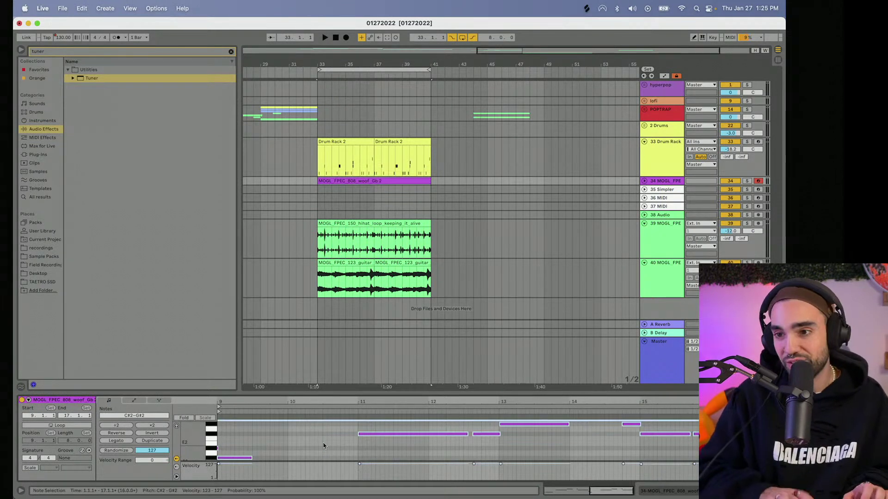
pyautogui.click(232, 439)
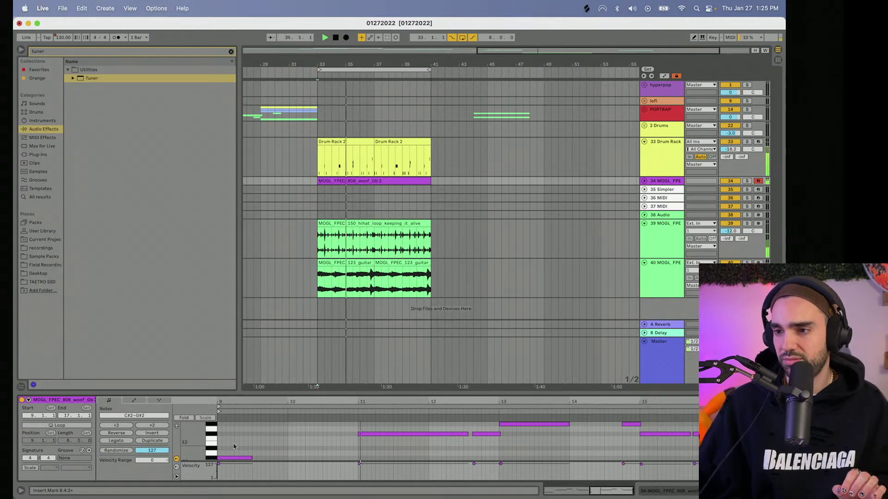
# - Shorten the F#2 note at bar 11 of the 808 clip to a length of 0.2.0
pyautogui.click(465, 434)
pyautogui.press('space')
pyautogui.click(340, 446)
pyautogui.press('space')
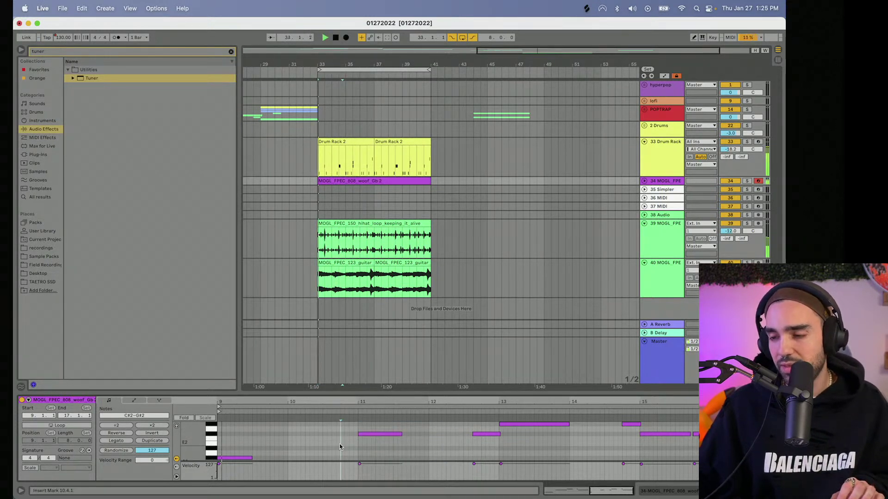
pyautogui.moveTo(401, 434); pyautogui.dragTo(393, 435)
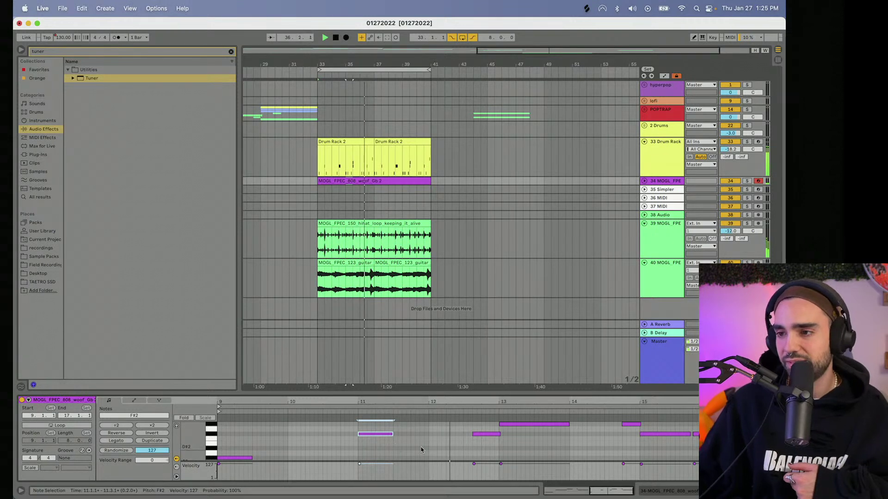
# - Copy an F#2 note into bar 12 of the 808 clip, starting at 12.1.3 on the kick and lasting just under one beat
pyautogui.moveTo(500, 435); pyautogui.dragTo(480, 436)
pyautogui.press('space')
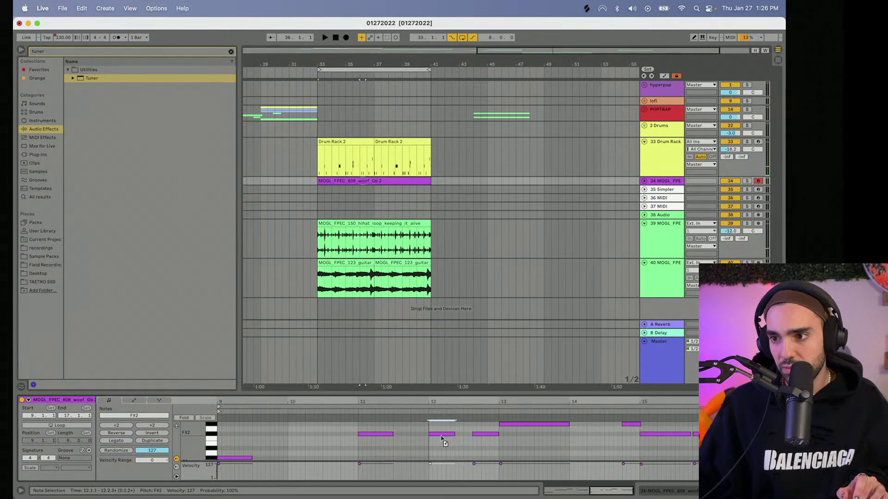
pyautogui.click(413, 412)
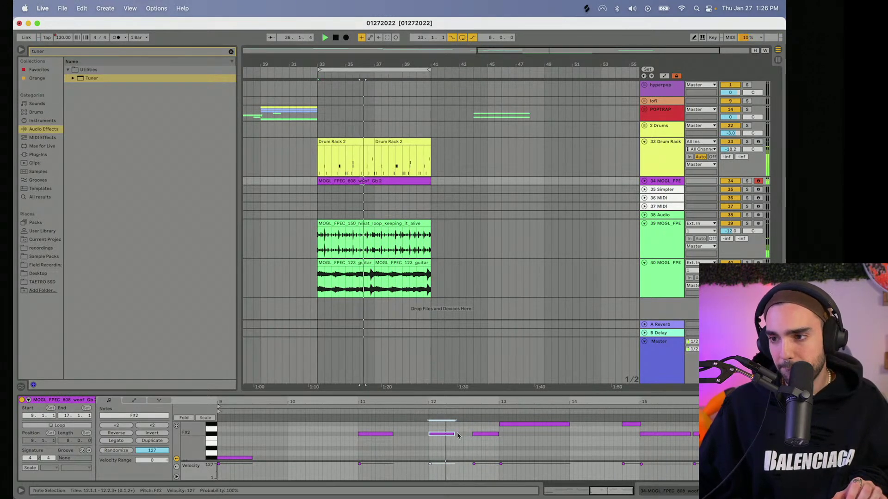
pyautogui.click(644, 181)
pyautogui.moveTo(362, 65); pyautogui.dragTo(363, 140)
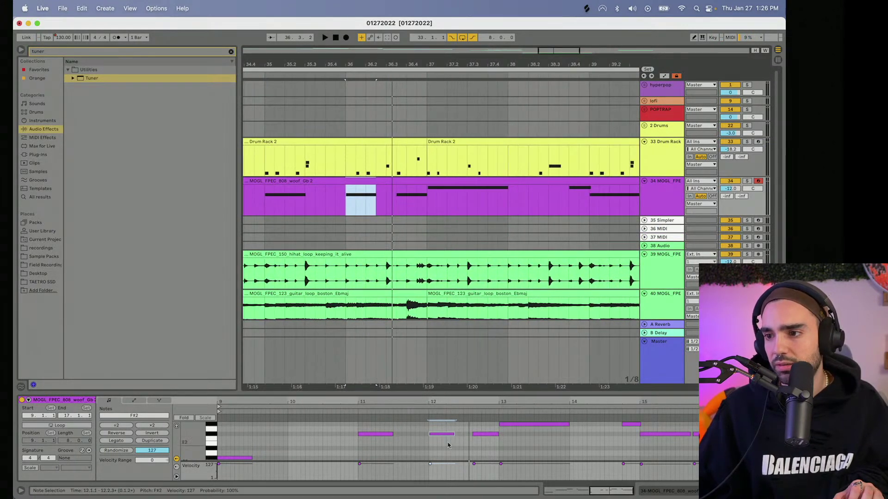
pyautogui.moveTo(452, 434); pyautogui.dragTo(440, 435)
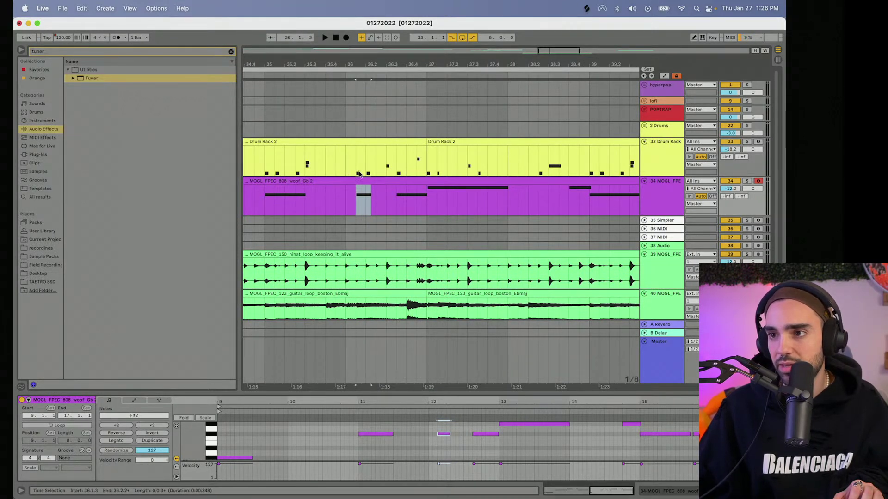
pyautogui.click(297, 438)
pyautogui.press('space')
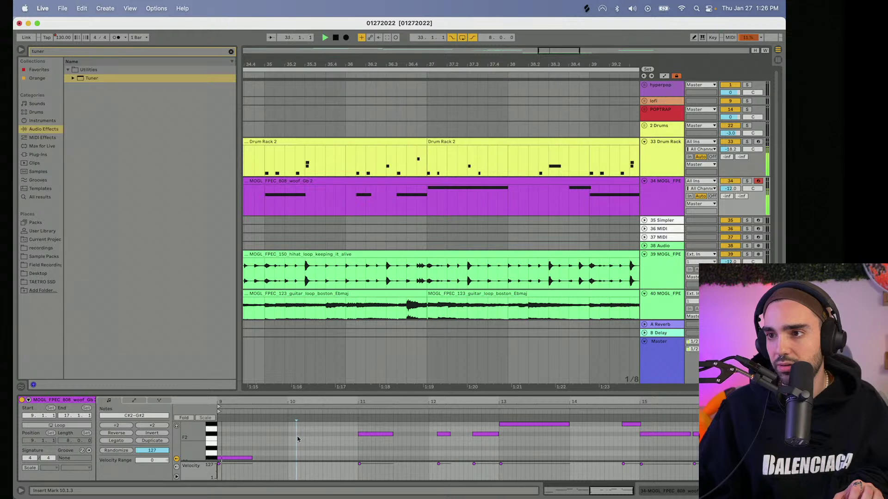
# - Check the 808 against the kicks from bar 35, then shorten the G#2 note at bar 13 to about two beats
pyautogui.click(282, 171)
pyautogui.press('space')
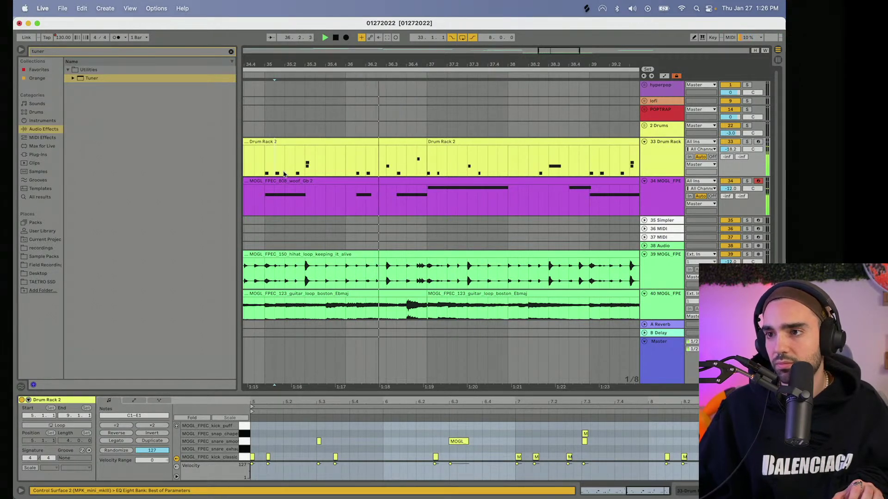
pyautogui.moveTo(356, 66)
pyautogui.mouseDown()
pyautogui.moveTo(352, 44)
pyautogui.moveTo(353, 54)
pyautogui.mouseUp()
pyautogui.press('space')
pyautogui.click(436, 181)
pyautogui.click(538, 441)
pyautogui.moveTo(572, 428); pyautogui.dragTo(531, 437)
pyautogui.press('space')
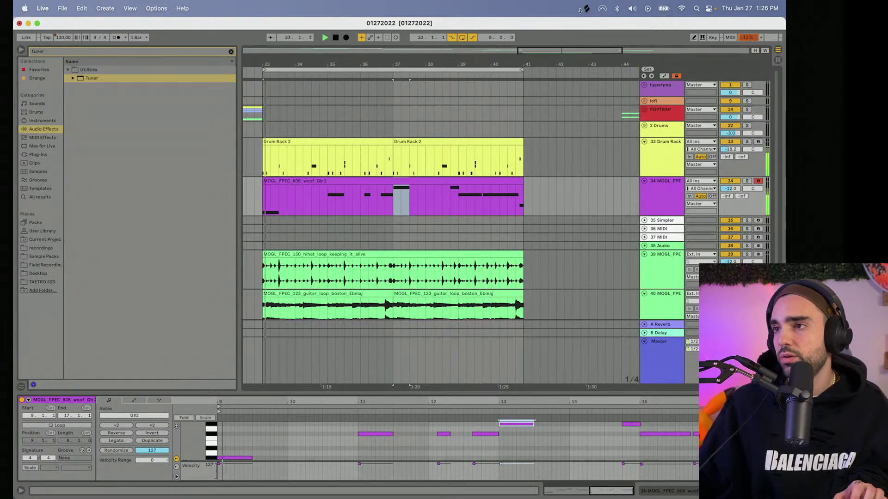
# - Switch to Splice and replace the instrument filter of the Future Pop Ear Candy search with guitar
pyautogui.click(587, 8)
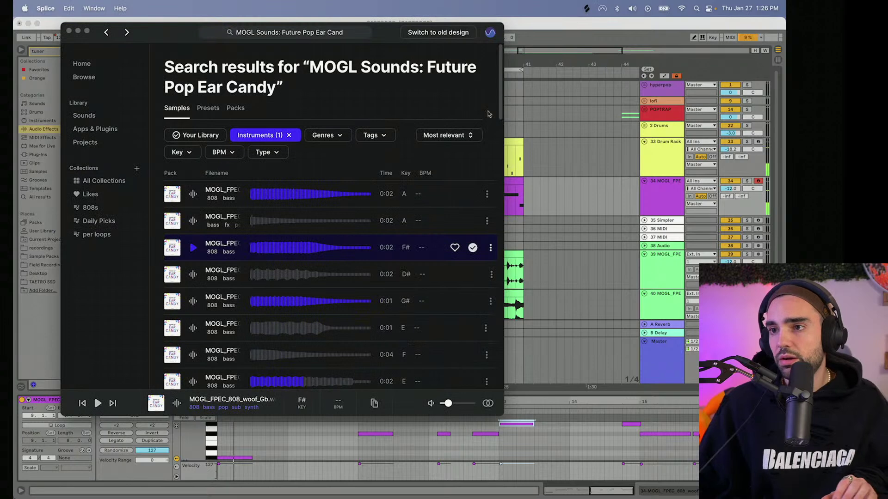
pyautogui.click(283, 137)
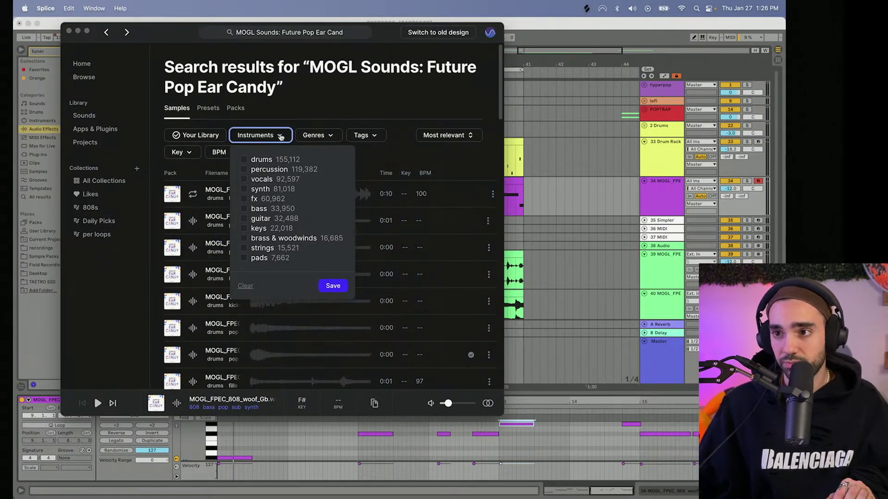
pyautogui.click(244, 220)
pyautogui.click(333, 286)
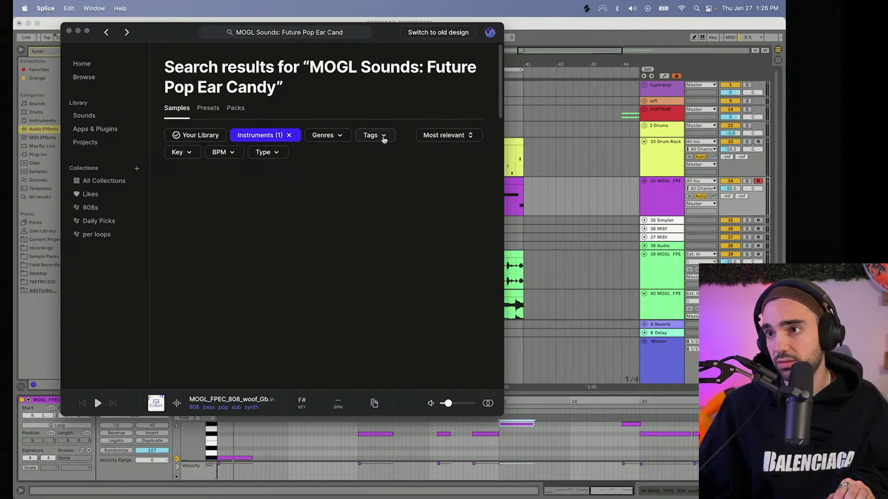
# - Narrow the guitar results to the acoustic tag and the One-Shots type
pyautogui.click(383, 139)
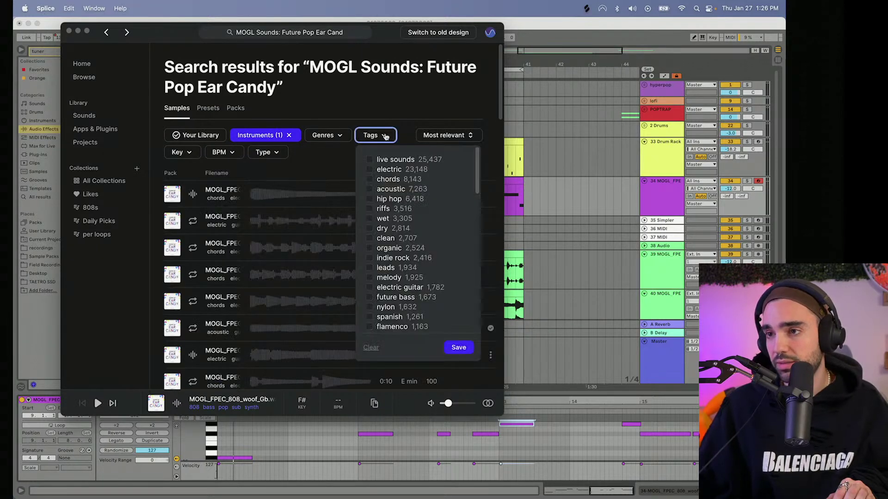
pyautogui.click(369, 189)
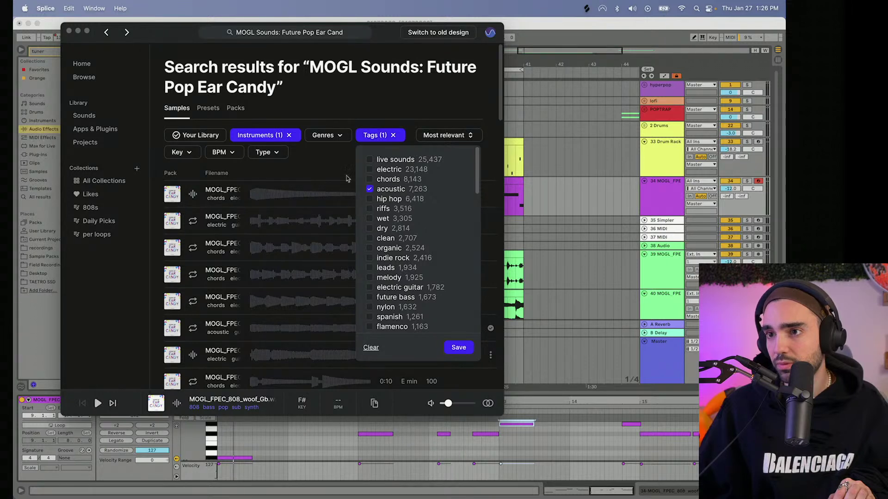
pyautogui.click(277, 156)
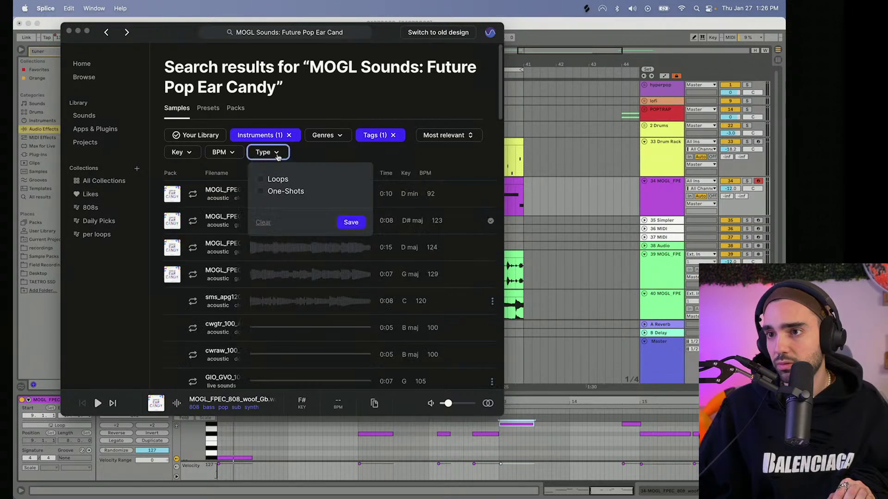
pyautogui.click(289, 191)
pyautogui.click(350, 224)
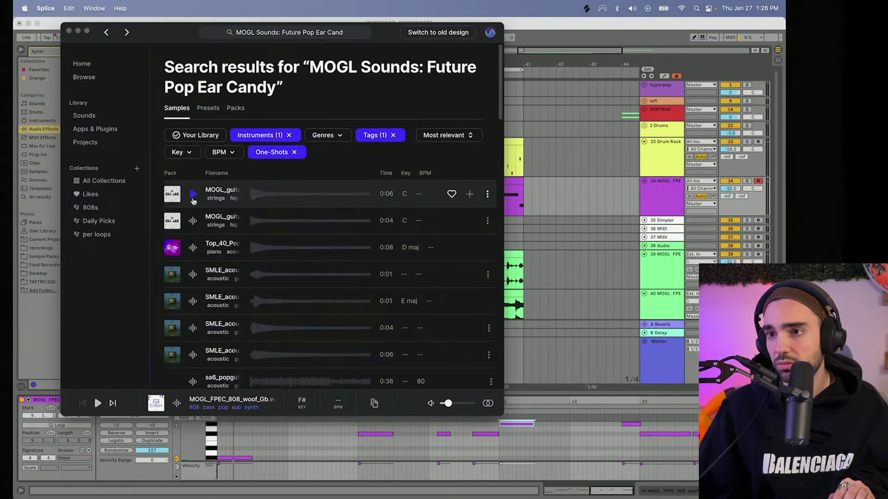
# - Audition the first two guitar one-shots and load MOGL_guitar_trap_nylon_string_C.wav into the empty Simpler on track 35 in Live
pyautogui.click(193, 195)
pyautogui.click(193, 221)
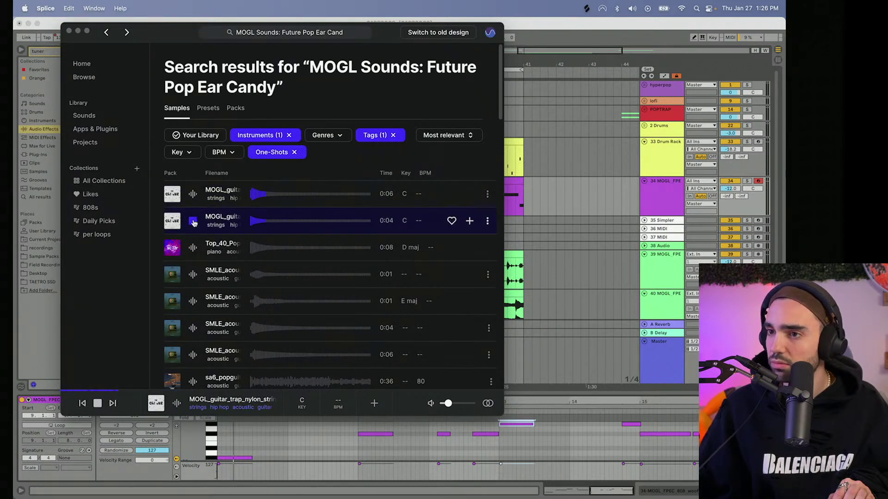
pyautogui.click(660, 219)
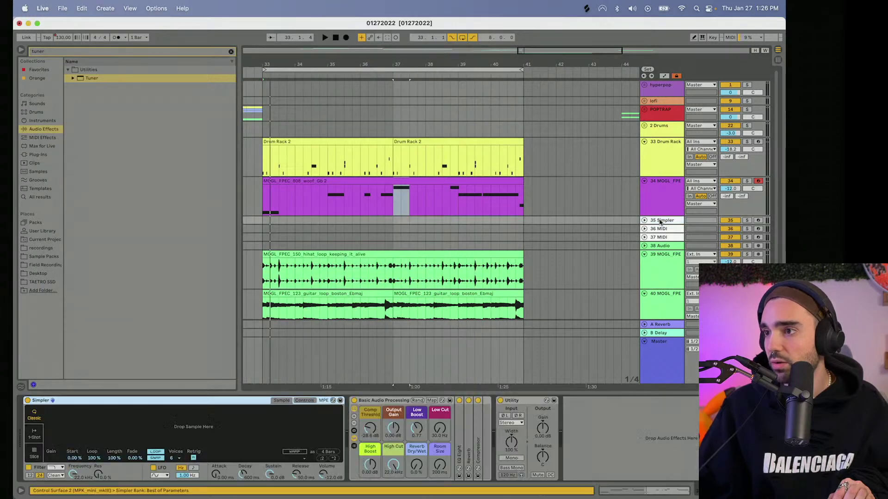
pyautogui.click(587, 9)
pyautogui.moveTo(296, 218); pyautogui.dragTo(162, 432)
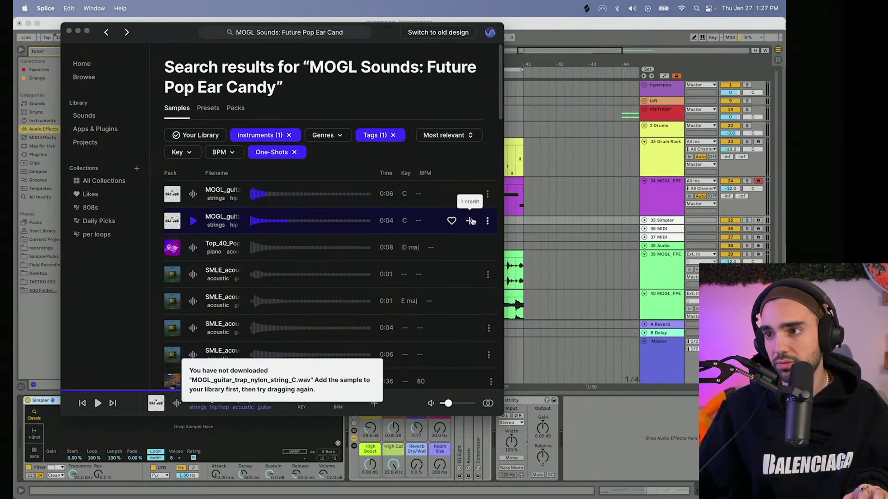
pyautogui.moveTo(259, 222); pyautogui.dragTo(202, 421)
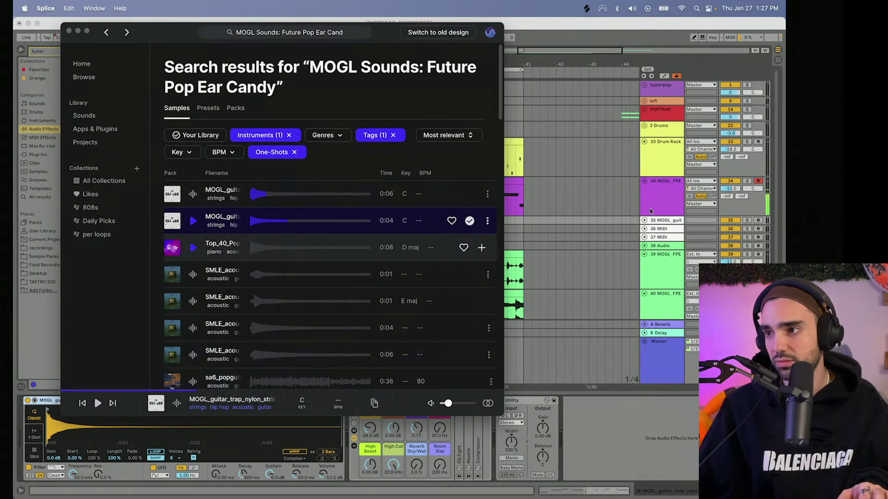
# - Arm and unfold guitar track 35, setting its Reverb send to -14.7 dB and its Delay send to -21.0 dB
pyautogui.click(765, 226)
pyautogui.click(758, 221)
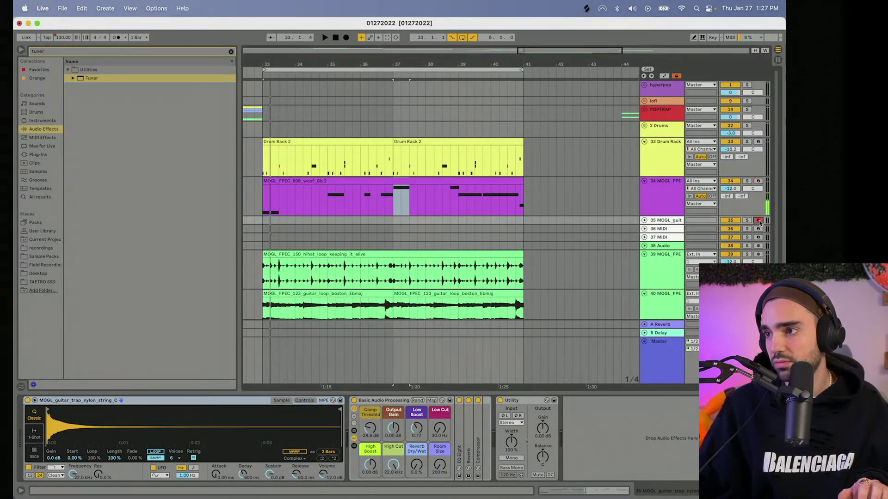
pyautogui.click(644, 220)
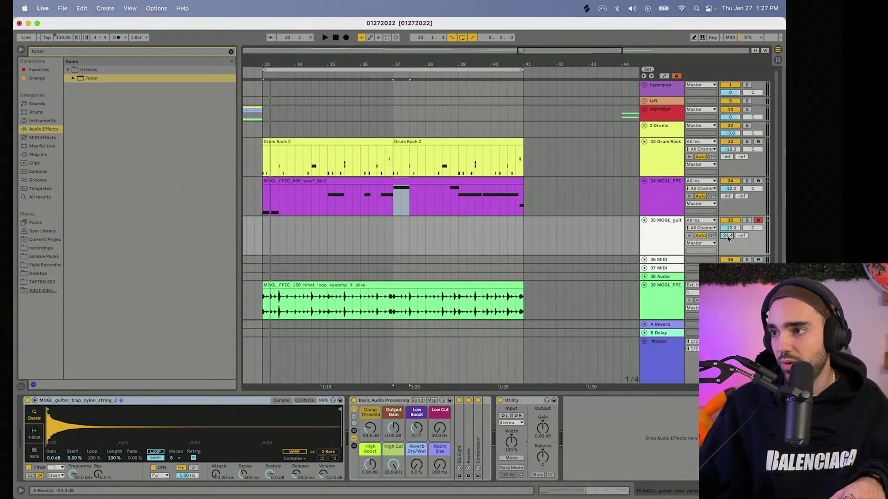
pyautogui.press('space')
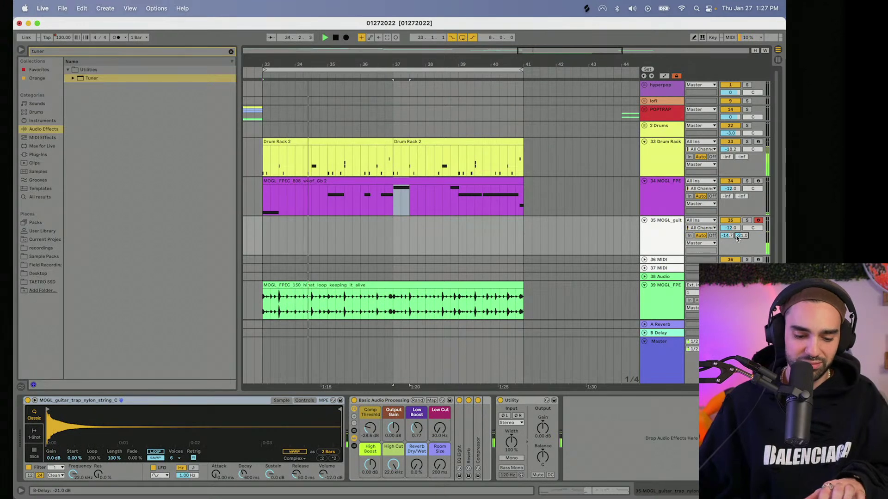
# - Set the guitar rack's Reverb Dry/Wet to 42 %, Room Size to 1.81 s and Low Cut to 522 Hz, with the Delay send at -25.6 dB
pyautogui.moveTo(416, 465); pyautogui.dragTo(440, 409)
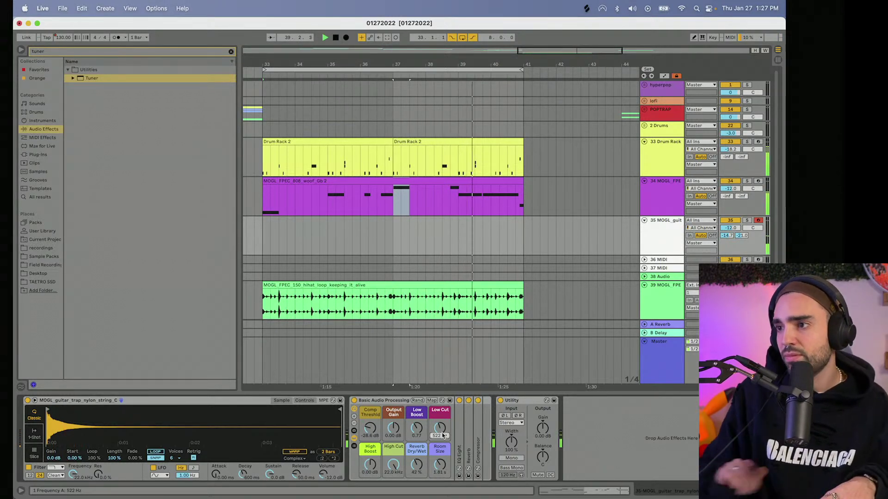
pyautogui.moveTo(741, 235); pyautogui.dragTo(742, 226)
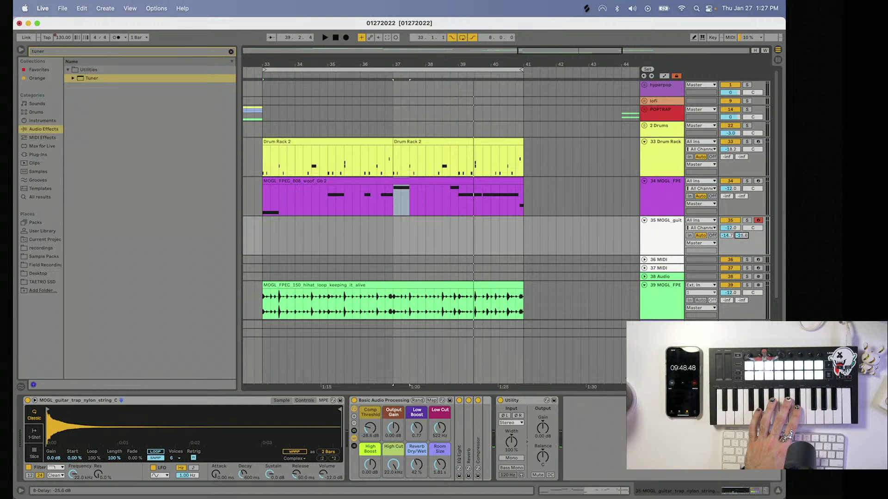
# - Record a nylon guitar part on track 35 over the loop from bar 33 to bar 41
pyautogui.click(342, 69)
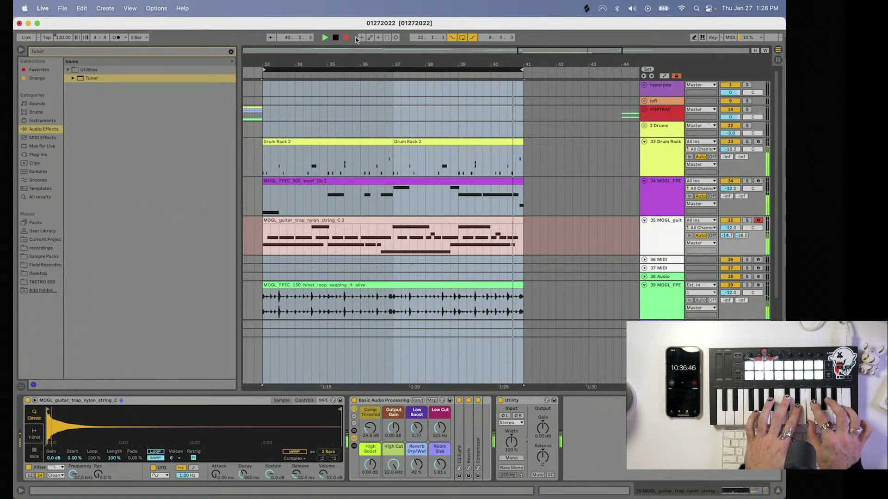
pyautogui.press('space')
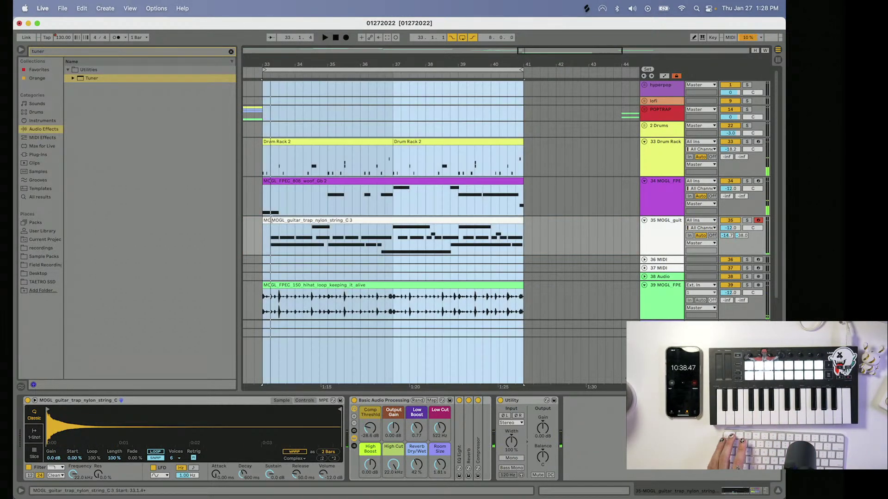
# - Open the recorded guitar clip and select all its notes, then play it back and return to track 35's devices
pyautogui.doubleClick(290, 233)
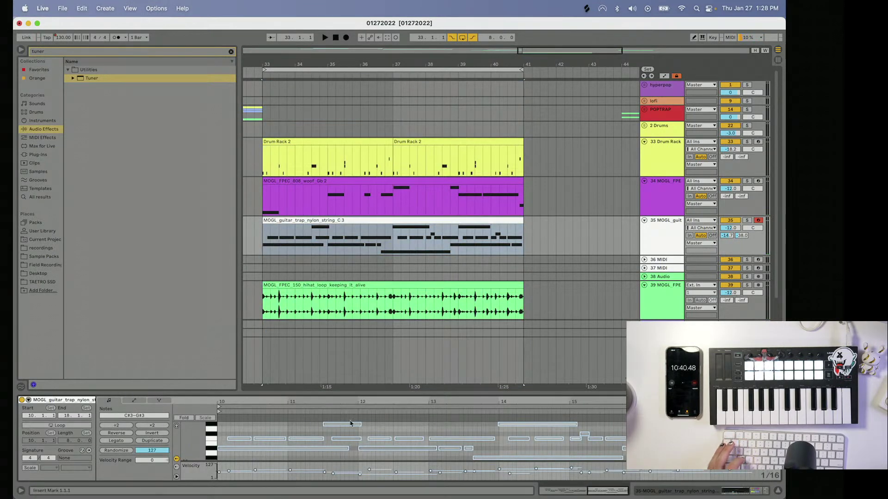
pyautogui.click(379, 429)
pyautogui.press('super+a')
pyautogui.press('space')
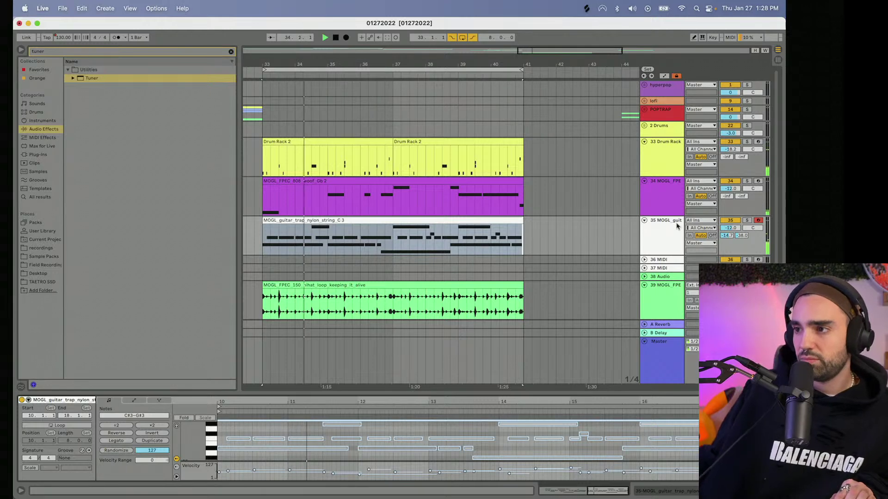
pyautogui.click(658, 240)
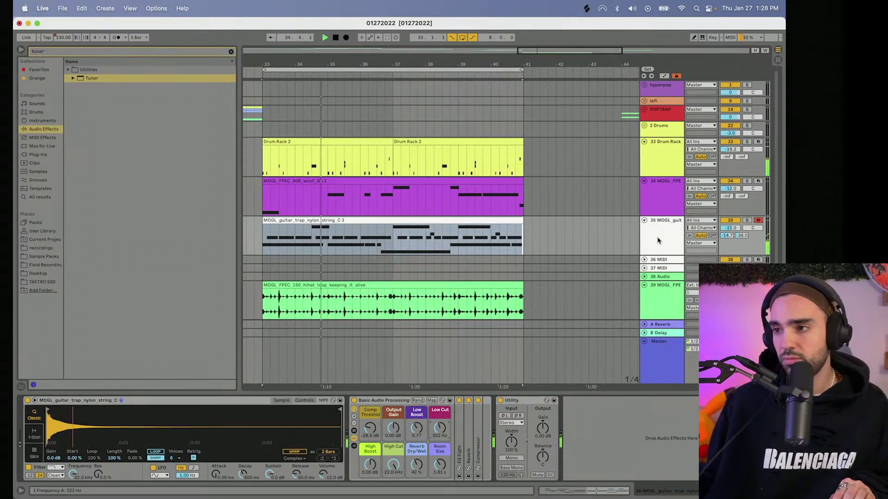
# - Switch to Splice and clear the instrument and tag filters from the one-shot search for MOGL Sounds: Future Pop Ear Candy
pyautogui.click(586, 9)
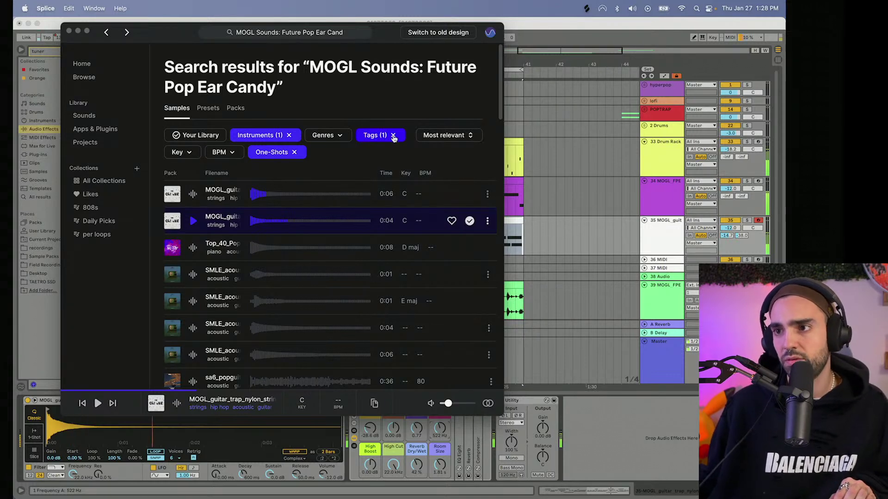
pyautogui.click(289, 135)
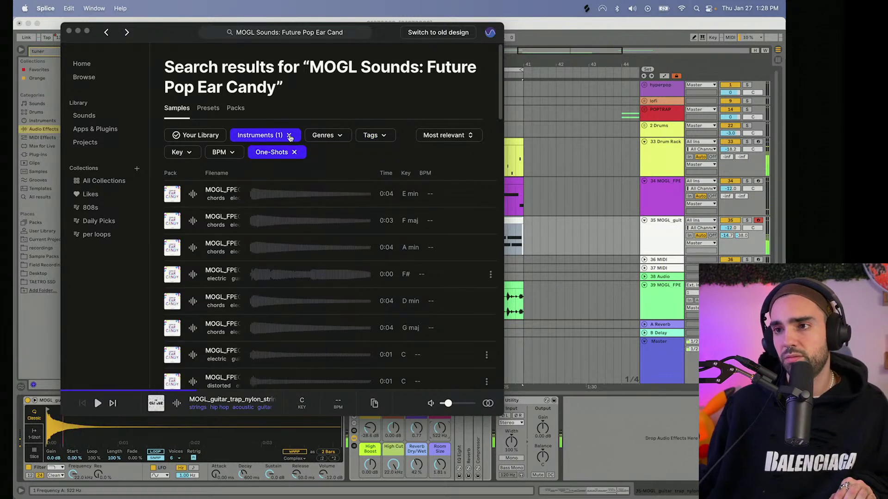
# - Look through the available tags and filter the one-shots by the foley tag
pyautogui.click(376, 135)
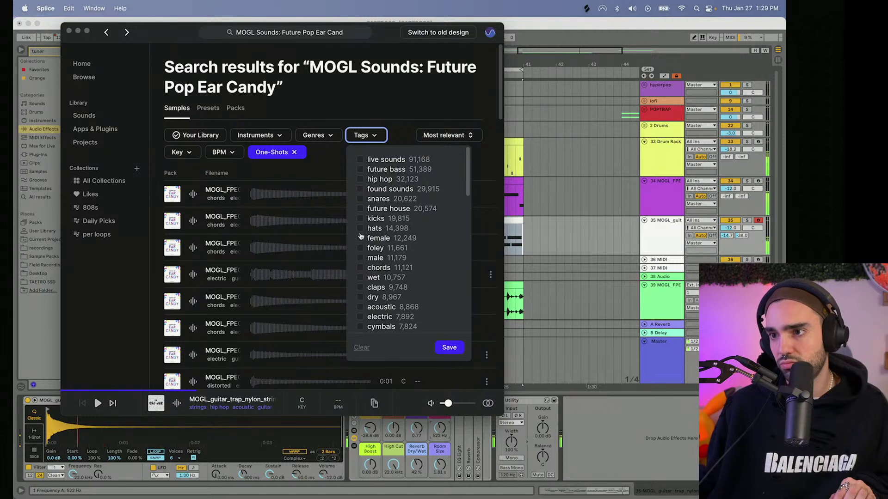
pyautogui.scroll(5, 366, 231)
pyautogui.scroll(-4, 372, 217)
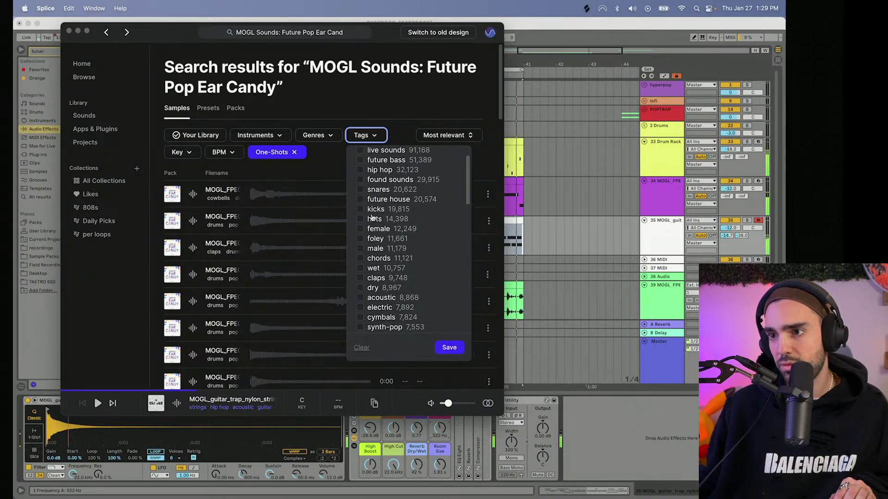
pyautogui.scroll(-10, 372, 217)
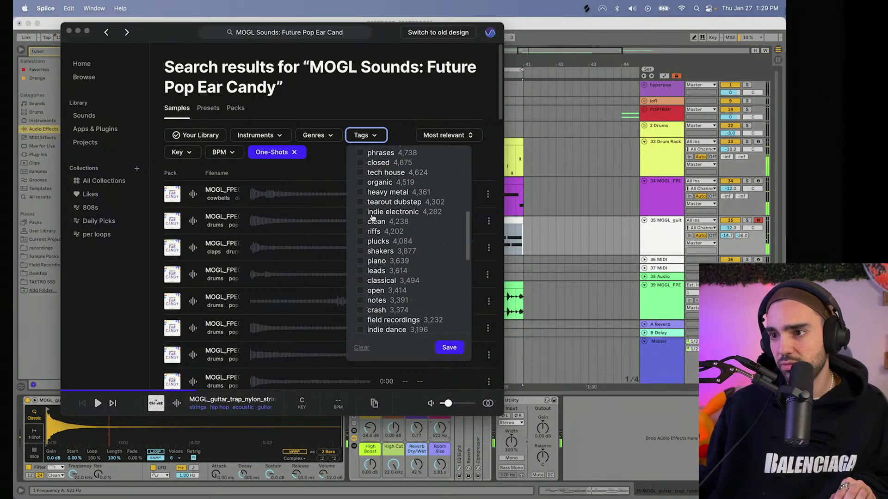
pyautogui.scroll(10, 372, 217)
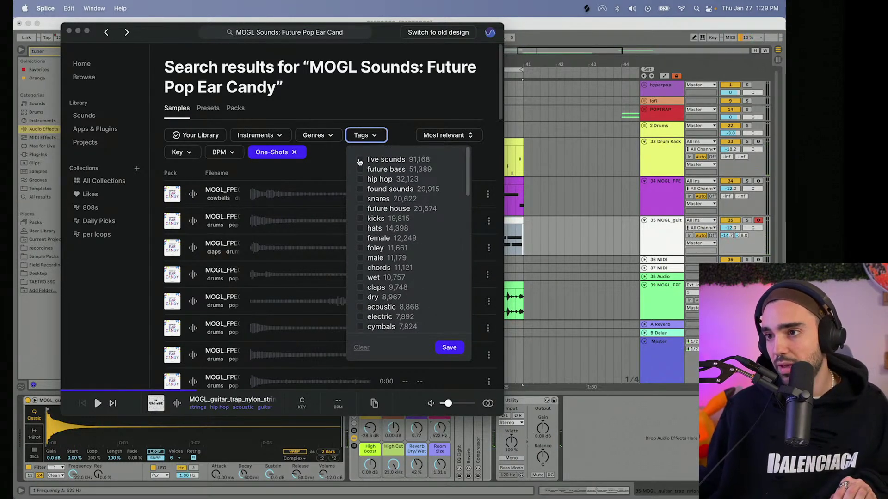
pyautogui.click(359, 248)
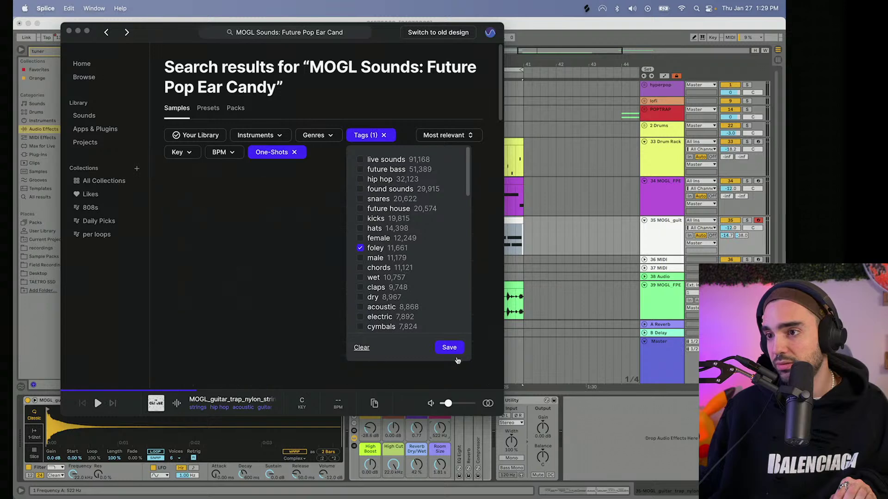
pyautogui.click(449, 347)
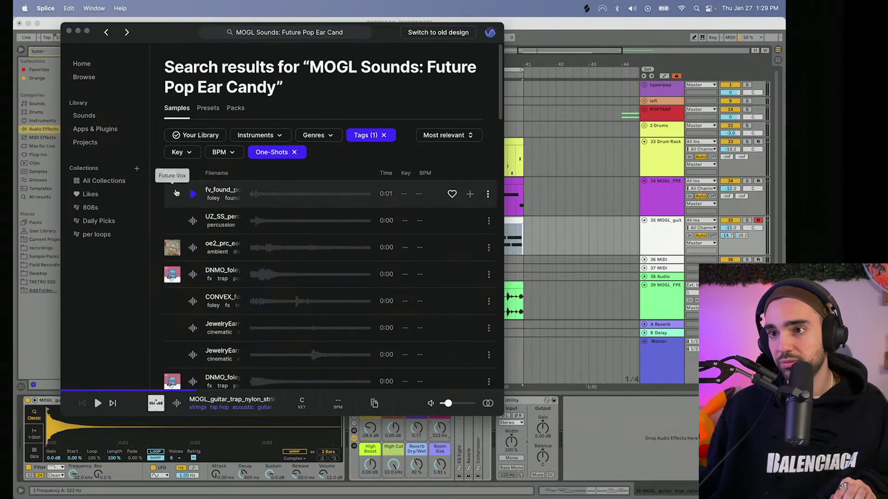
# - Replace the foley tag filter on the one-shots with the female tag
pyautogui.click(382, 140)
pyautogui.scroll(-1, 365, 273)
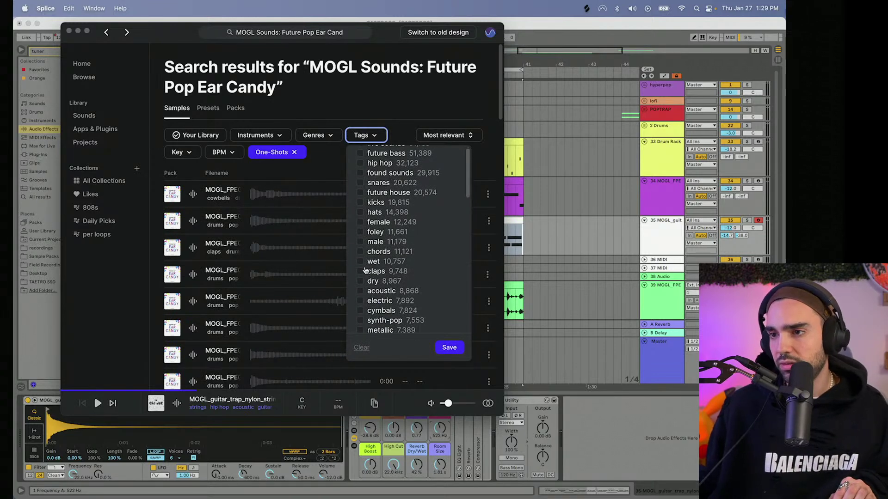
pyautogui.click(360, 222)
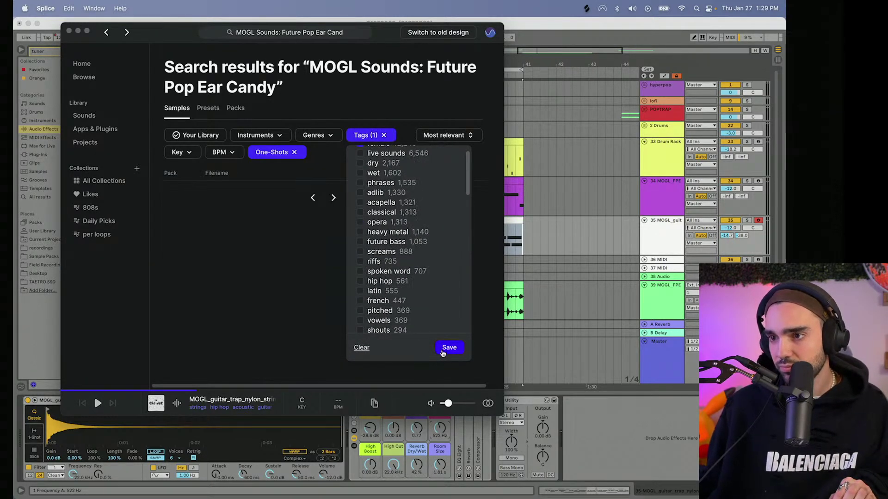
# - Apply the tag filter to the one-shot results and preview the first two MOGL_FPEC vocal samples
pyautogui.click(448, 347)
pyautogui.click(193, 194)
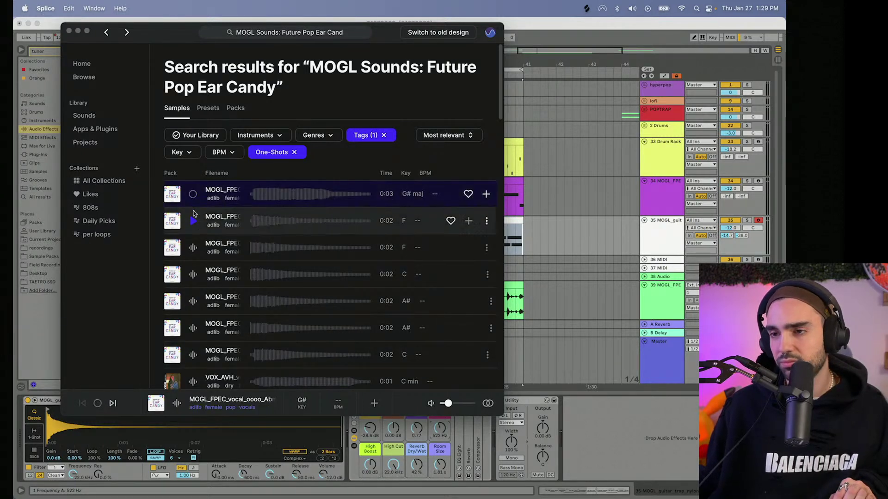
pyautogui.click(193, 221)
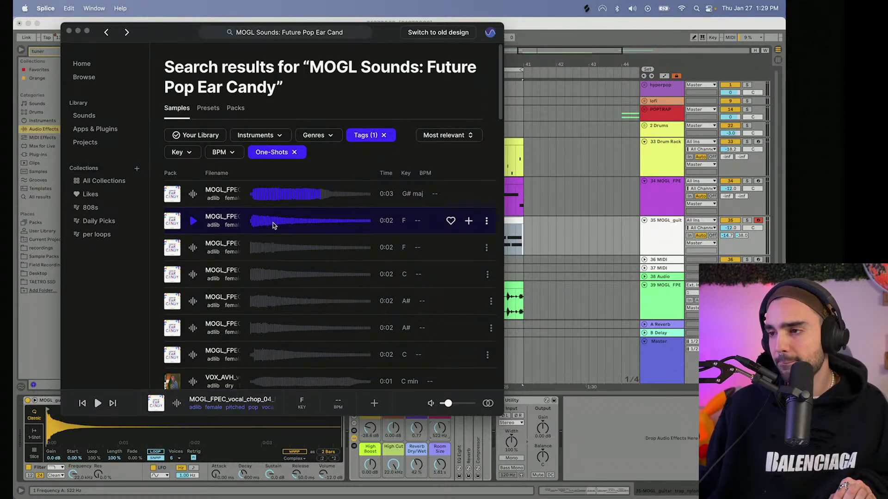
# - Switch to Ableton Live, duplicate the nylon guitar track 35, and delete the copied clip from the duplicate
pyautogui.click(653, 232)
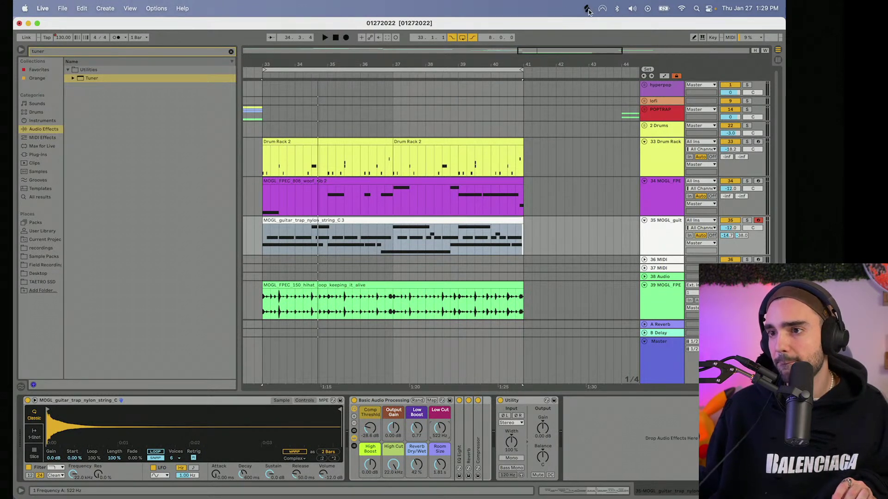
pyautogui.click(658, 231)
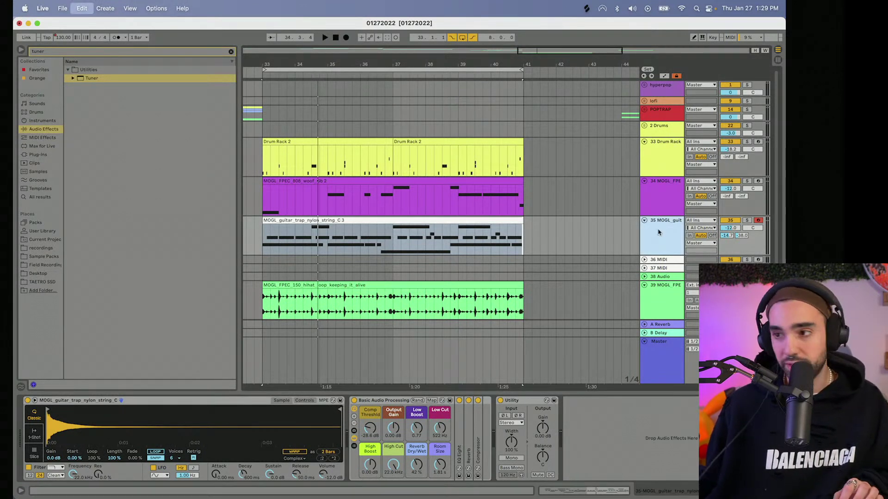
pyautogui.press('super+d')
pyautogui.click(461, 268)
pyautogui.press('Delete')
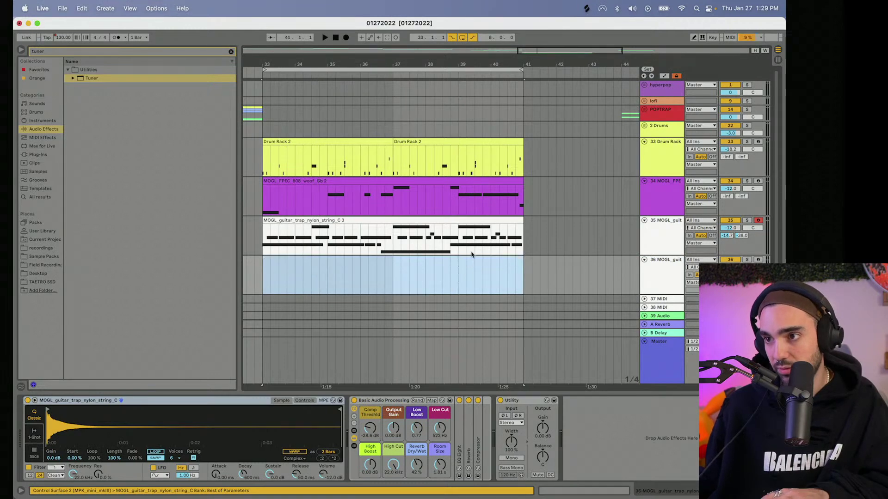
# - Load the Splice one-shot MOGL_FPEC_vocal_chop_04_F into the duplicated track's Simpler and arm track 36 for recording
pyautogui.click(586, 8)
pyautogui.moveTo(231, 222); pyautogui.dragTo(198, 439)
pyautogui.click(468, 220)
pyautogui.moveTo(287, 221); pyautogui.dragTo(211, 431)
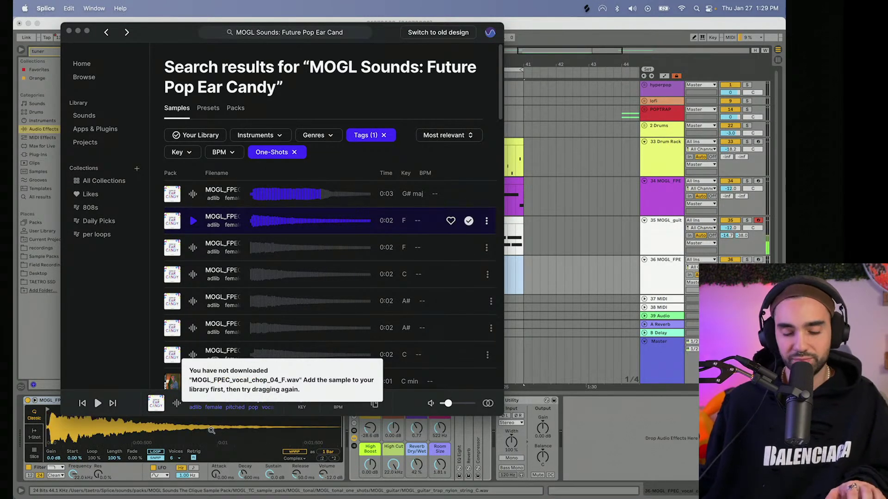
pyautogui.click(758, 260)
pyautogui.click(758, 260)
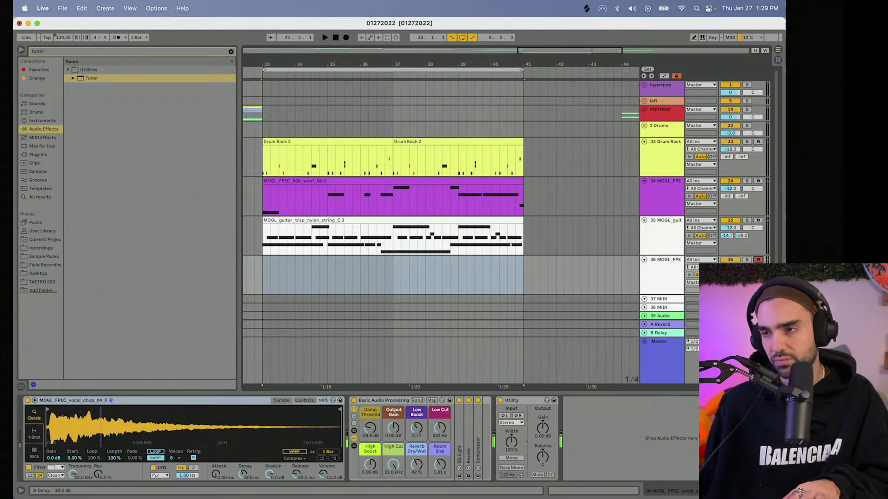
# - Preview the neighbouring vocal chop one-shots in Splice again and return to the Ableton Live arrangement
pyautogui.press('super+Tab')
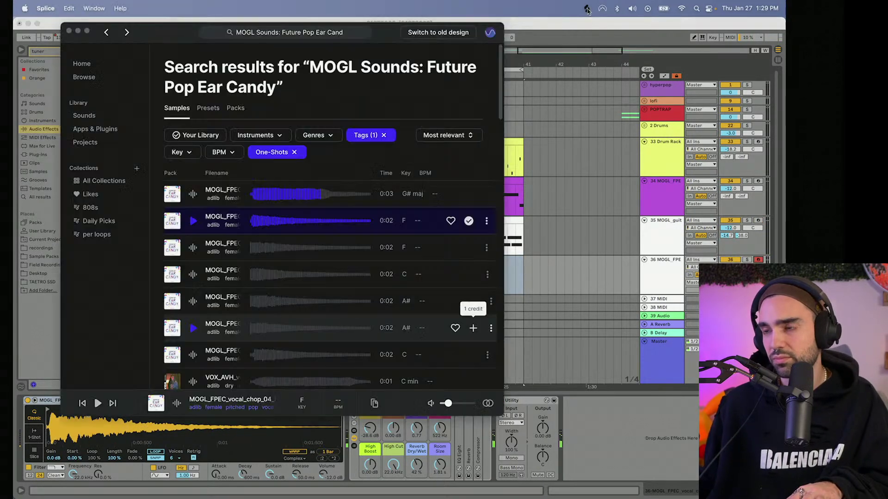
pyautogui.click(193, 248)
pyautogui.click(193, 221)
pyautogui.moveTo(199, 221); pyautogui.dragTo(566, 276)
pyautogui.click(566, 276)
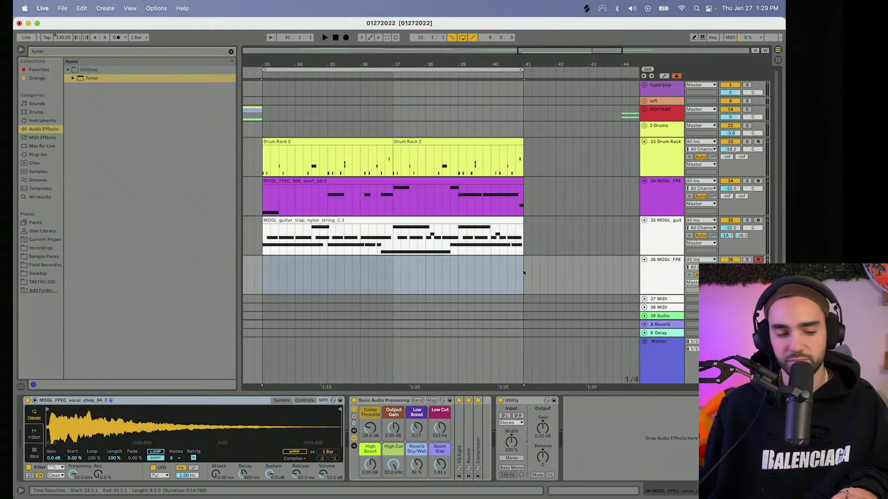
# - Play from bar 33, lower the vocal chop track's volume to -17.3 dB, and record a chop melody on it
pyautogui.click(260, 277)
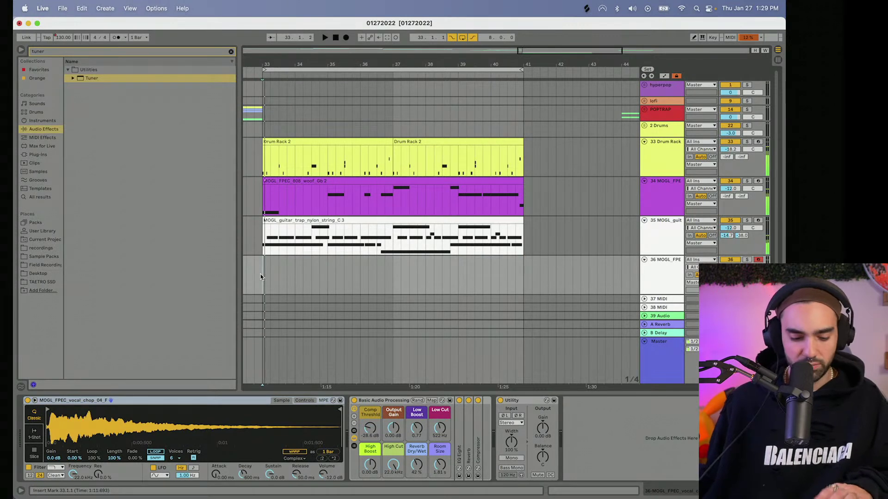
pyautogui.press('space')
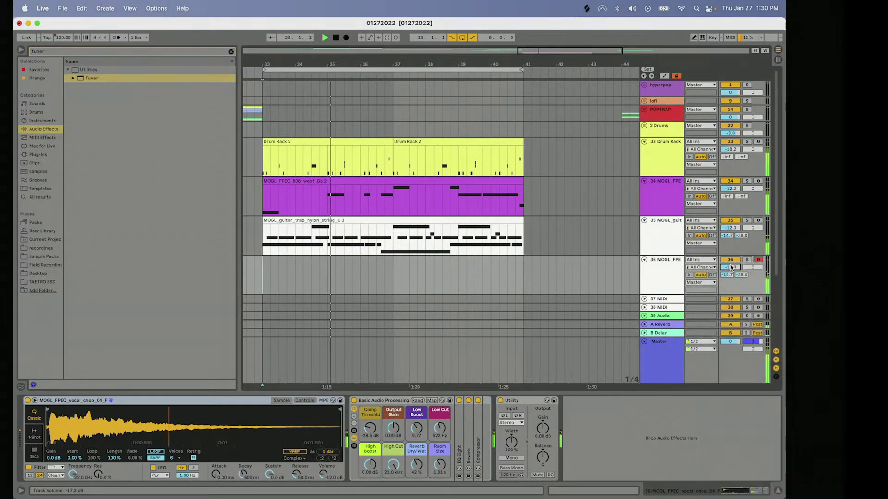
pyautogui.click(347, 38)
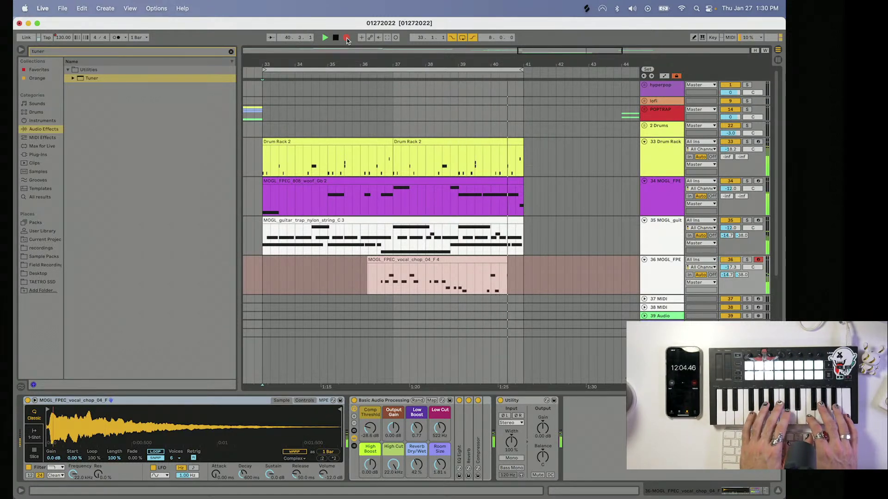
pyautogui.press('space')
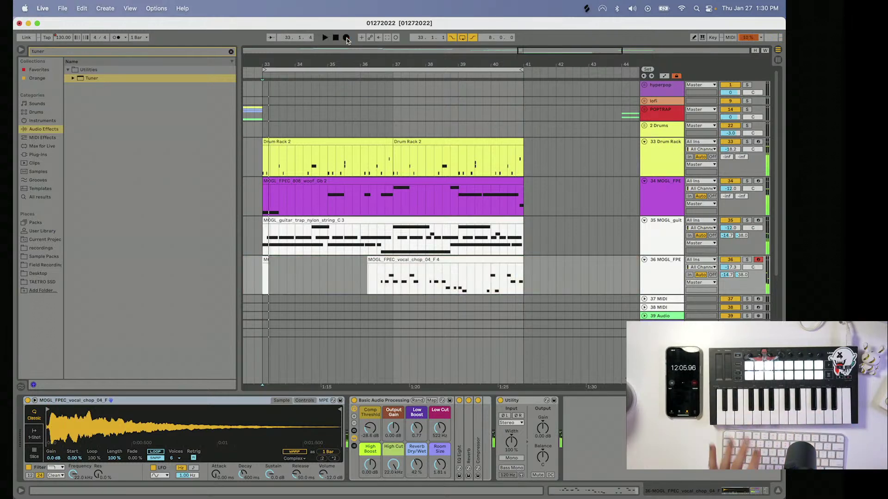
# - Delete the short leftover clip at bar 33, trim the vocal chop clip to start at bar 37, and open its notes
pyautogui.click(373, 116)
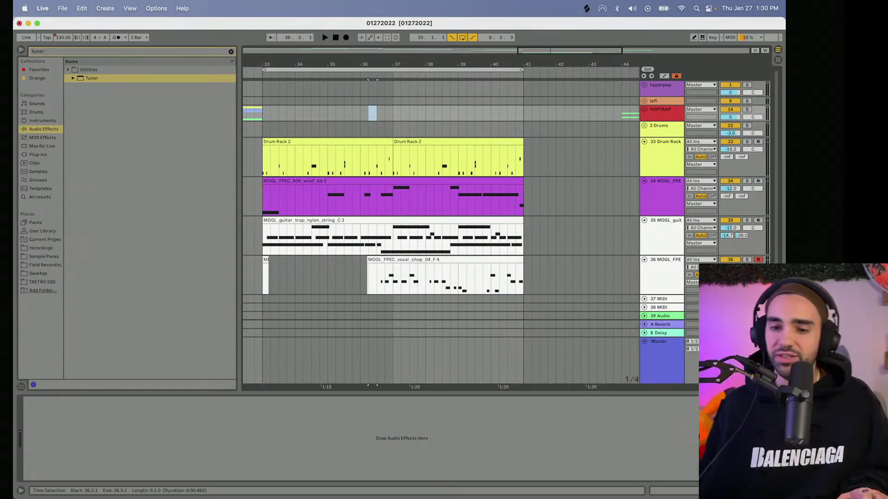
pyautogui.press('space')
pyautogui.click(372, 265)
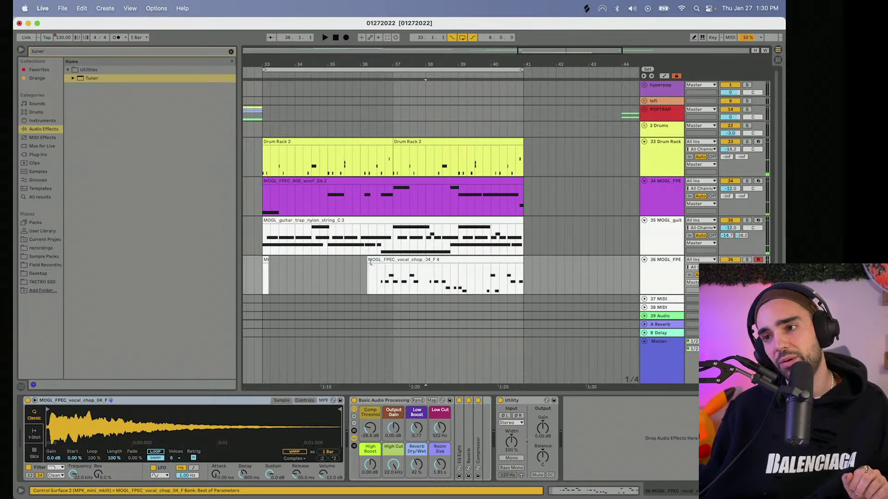
pyautogui.click(266, 260)
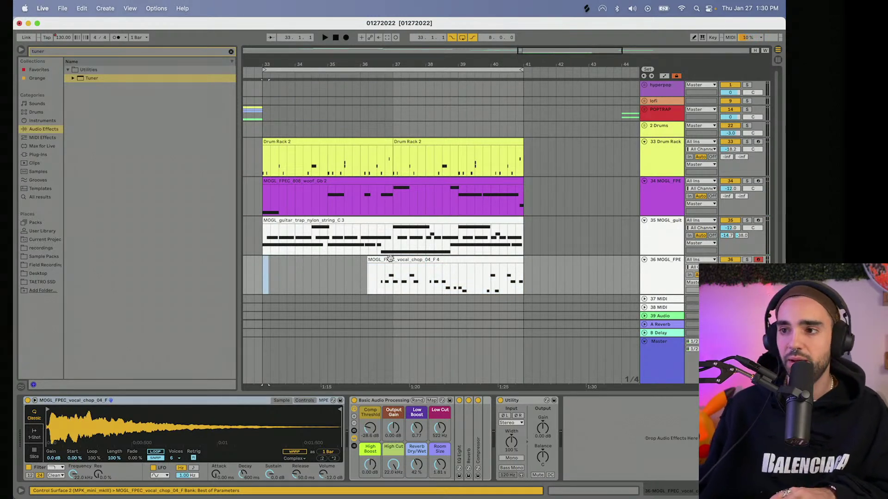
pyautogui.moveTo(369, 261); pyautogui.dragTo(386, 268)
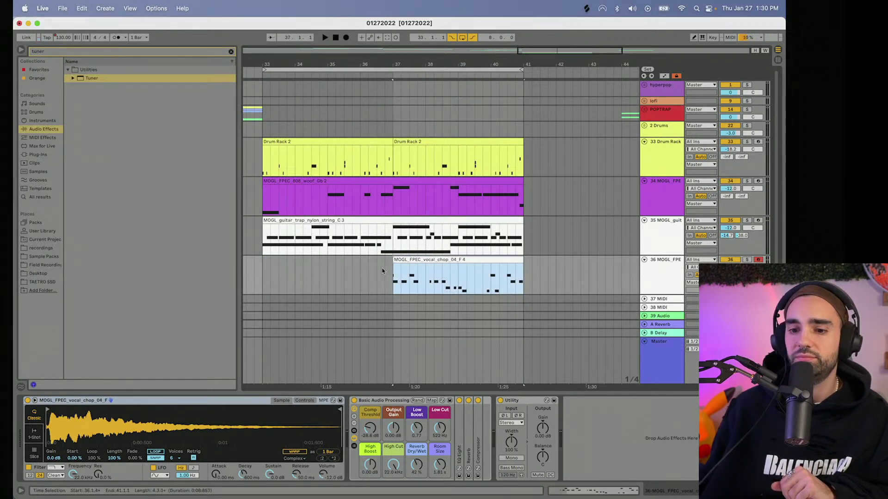
pyautogui.doubleClick(412, 260)
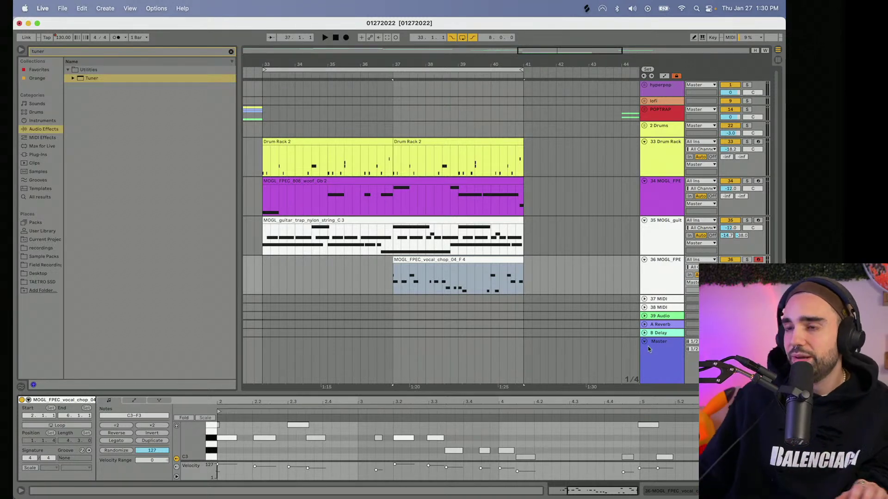
# - Select the loop range from bar 33 to 41 and listen to all parts together
pyautogui.moveTo(345, 68); pyautogui.dragTo(326, 57)
pyautogui.click(333, 69)
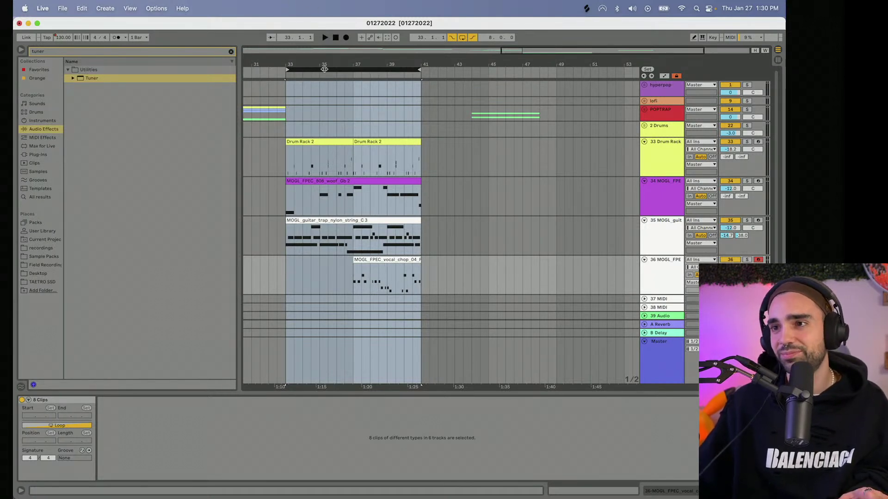
pyautogui.press('space')
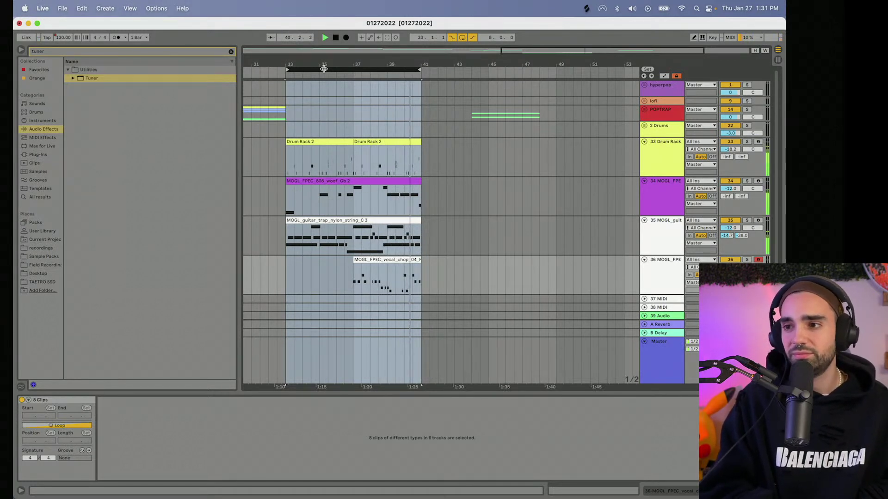
pyautogui.press('space')
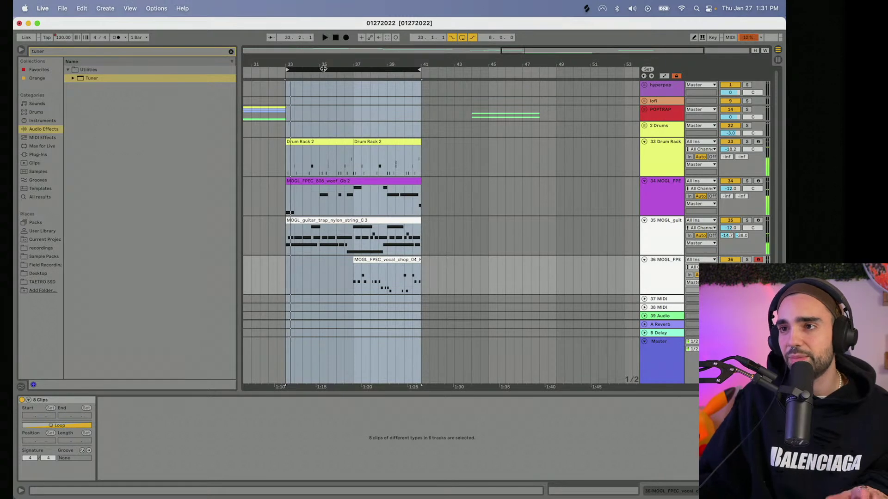
# - Move the three empty tracks, two MIDI and one audio, below the two MOGL_FPEC audio tracks
pyautogui.press('-')
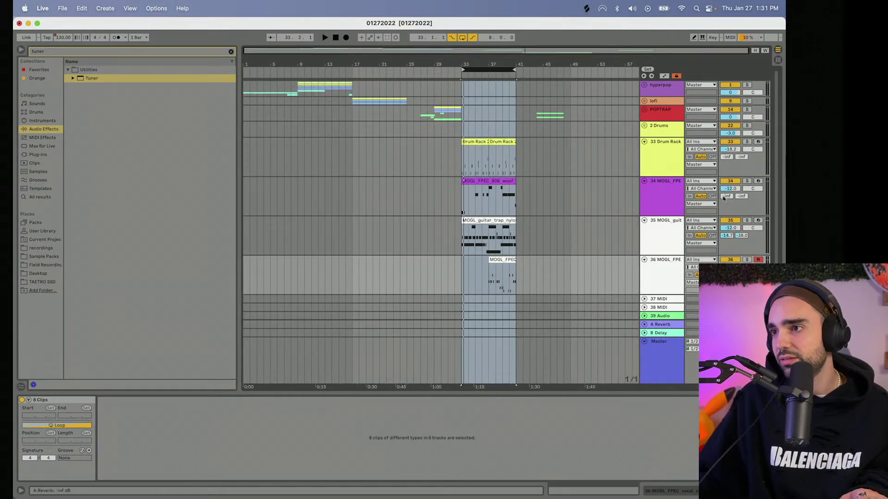
pyautogui.scroll(-5, 670, 176)
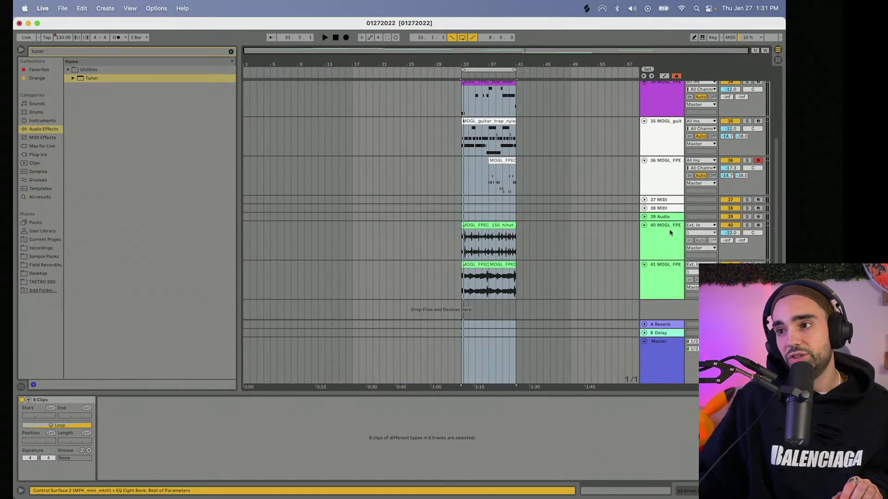
pyautogui.click(667, 204)
pyautogui.keyDown('shift'); pyautogui.click(662, 219); pyautogui.keyUp('shift')
pyautogui.moveTo(660, 202); pyautogui.dragTo(665, 297)
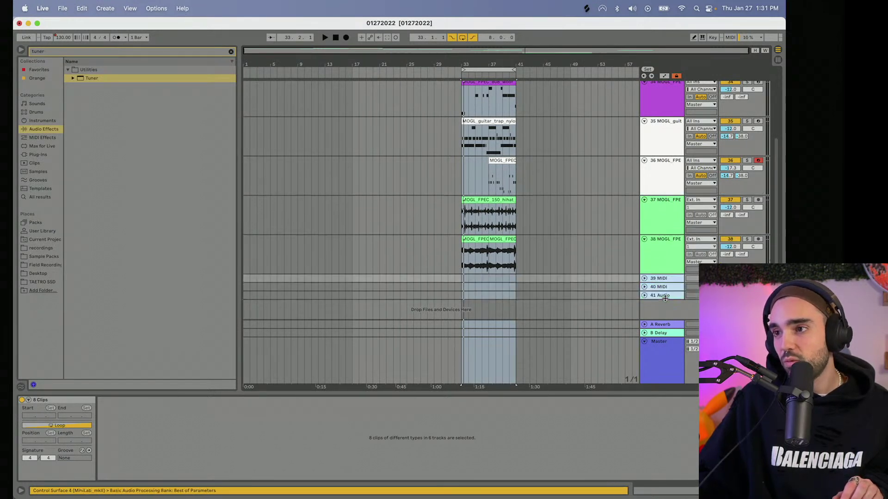
# - Group tracks 33 to 38, from the Drum Rack down to the last MOGL_FPEC audio track
pyautogui.click(668, 271)
pyautogui.scroll(3, 661, 231)
pyautogui.keyDown('shift'); pyautogui.click(671, 131); pyautogui.keyUp('shift')
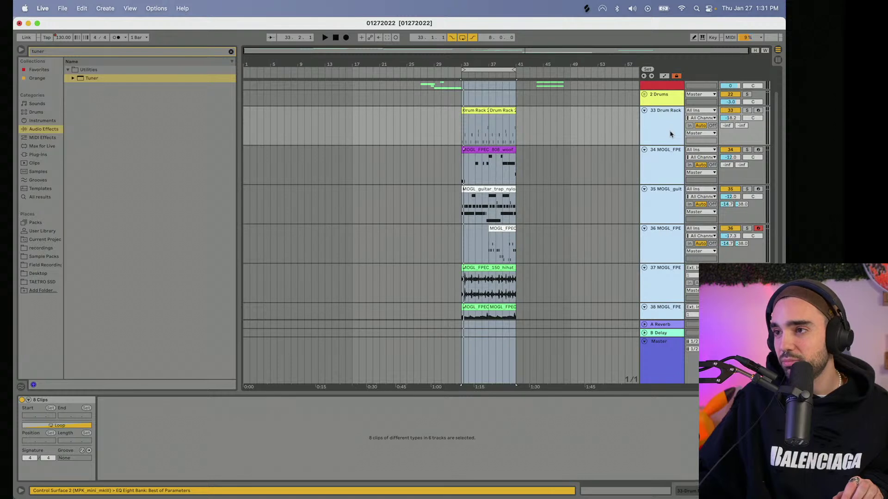
pyautogui.rightClick(671, 133)
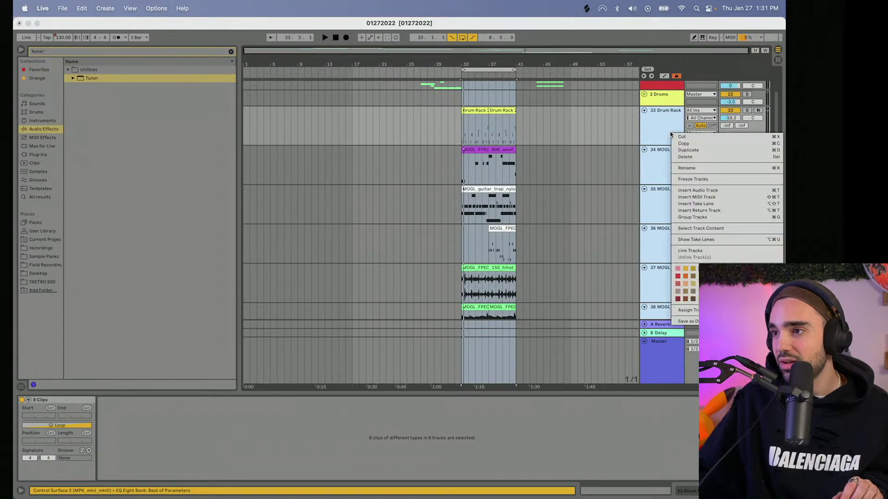
pyautogui.click(691, 218)
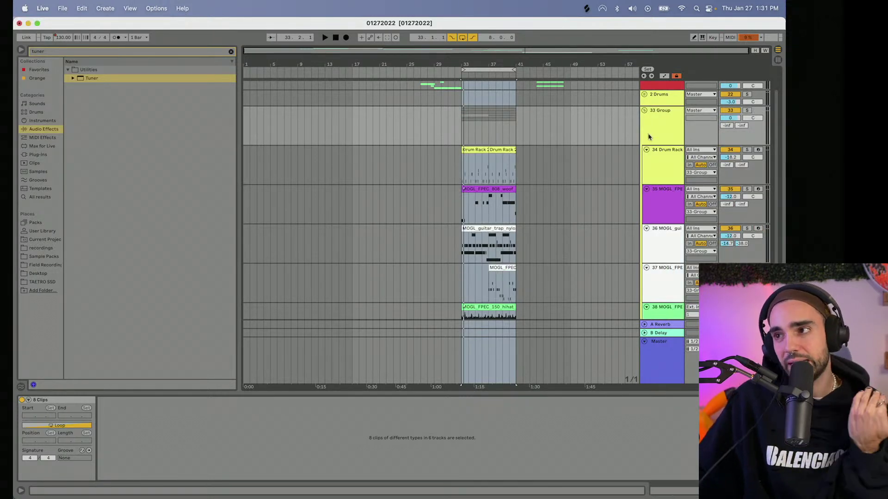
# - Colour the new group purple, rename it "guitar pop", and fold it
pyautogui.rightClick(659, 125)
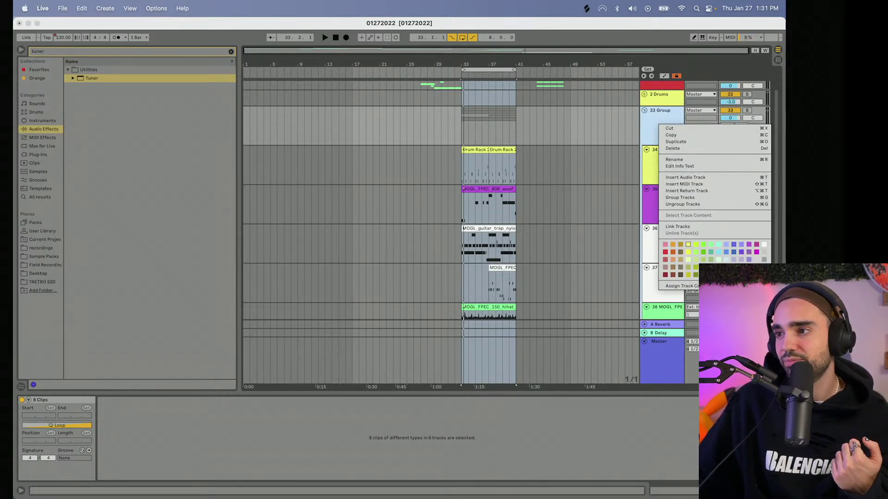
pyautogui.click(757, 267)
pyautogui.click(673, 132)
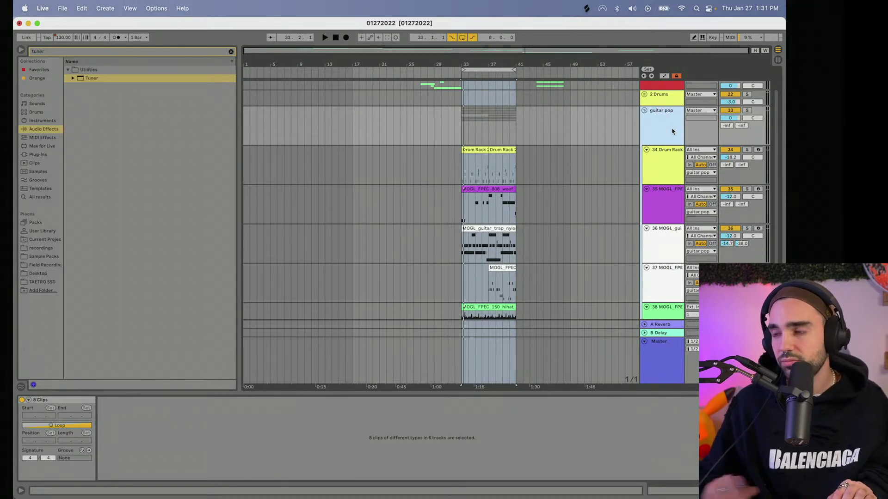
pyautogui.click(644, 112)
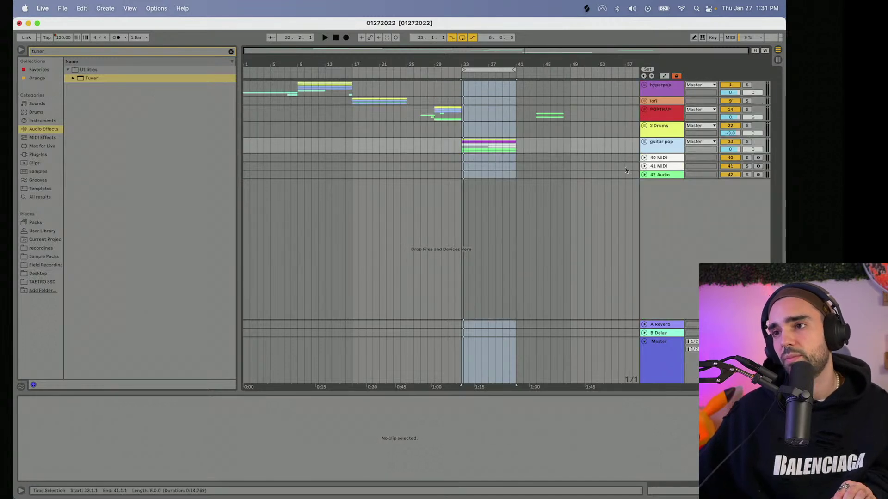
# - Listen to the hyperpop section looped over bars 1 to 17 and the lofi section over bars 17 to 25
pyautogui.moveTo(472, 69); pyautogui.dragTo(352, 58)
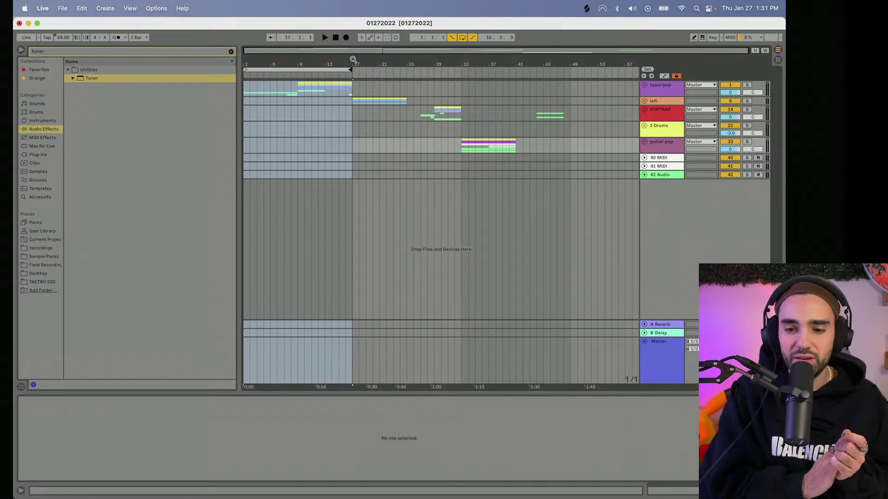
pyautogui.press('space')
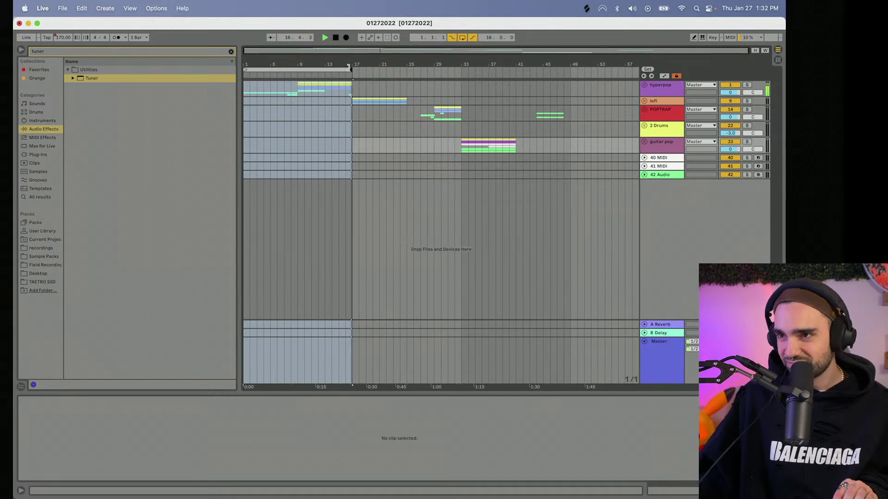
pyautogui.moveTo(301, 69); pyautogui.dragTo(402, 76)
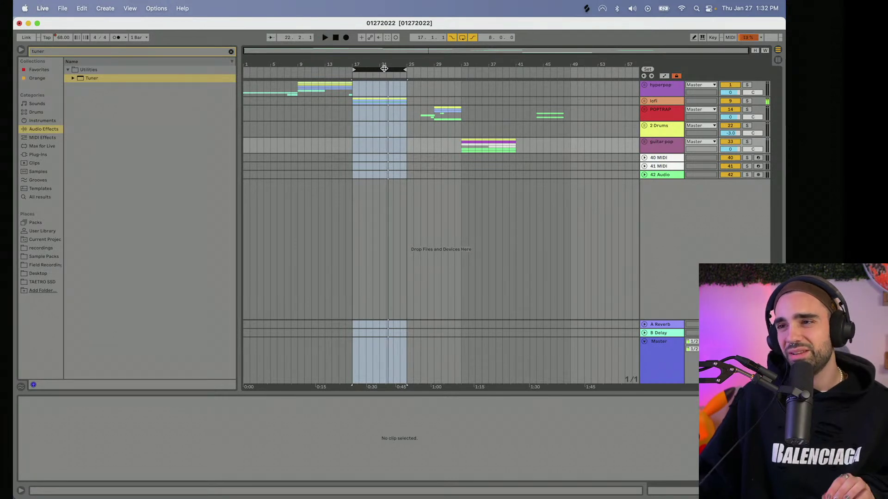
# - Loop bars 27 to 33 to listen to the POPTRAP section, and unfold the POPTRAP group to view its tracks
pyautogui.moveTo(394, 69); pyautogui.dragTo(449, 94)
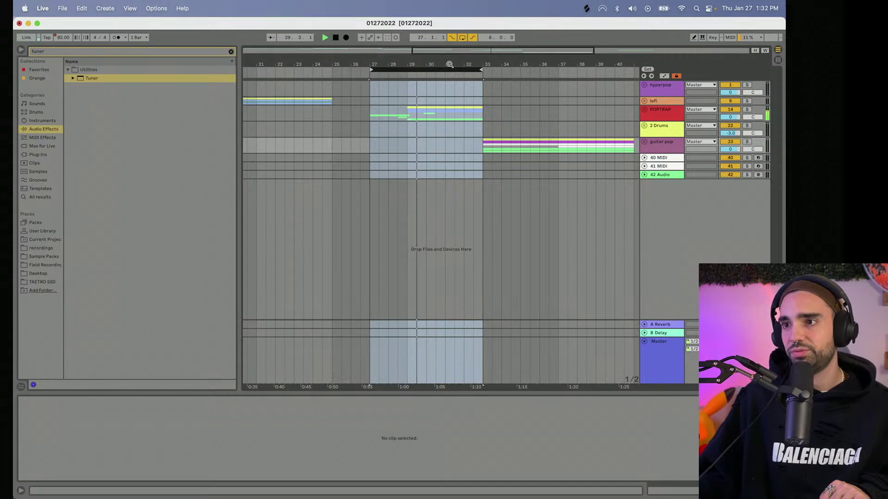
pyautogui.press('Right')
pyautogui.hscroll(5, 589, 123)
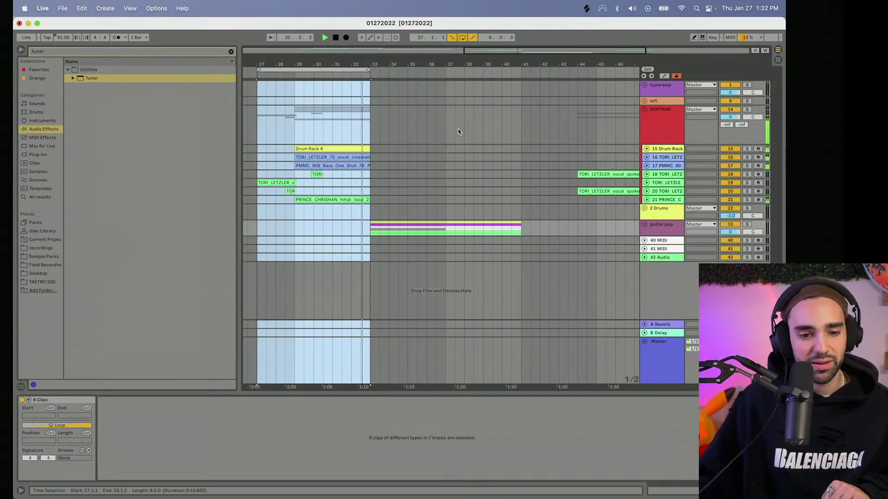
# - Fold the POPTRAP group and set the loop over the guitar pop section, bars 33 to 41
pyautogui.click(644, 110)
pyautogui.moveTo(279, 74); pyautogui.dragTo(391, 69)
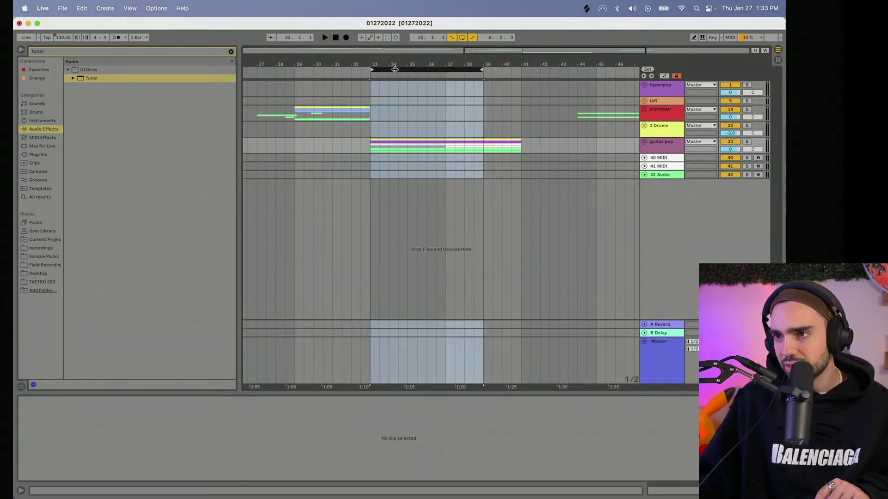
pyautogui.moveTo(480, 70); pyautogui.dragTo(520, 76)
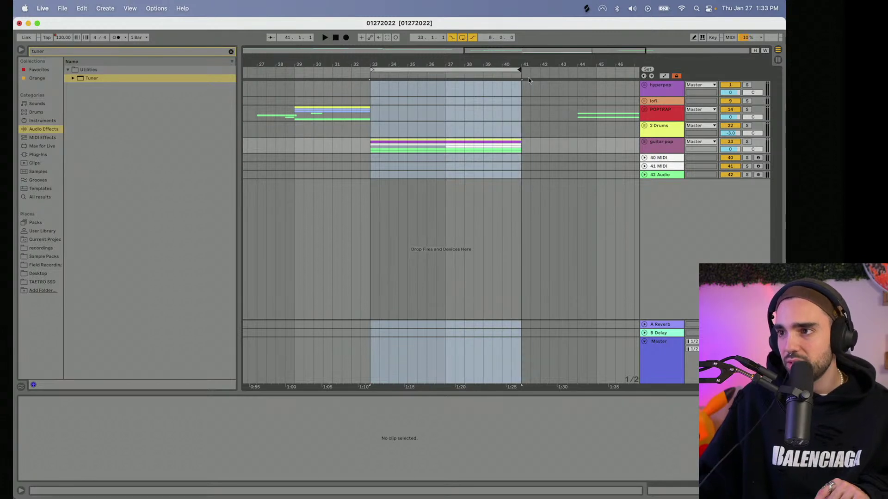
# - Unfold the guitar pop group to review its tracks while the loop plays, and fold it after listening
pyautogui.click(644, 141)
pyautogui.scroll(-5, 601, 184)
pyautogui.press('space')
pyautogui.moveTo(518, 64); pyautogui.dragTo(410, 58)
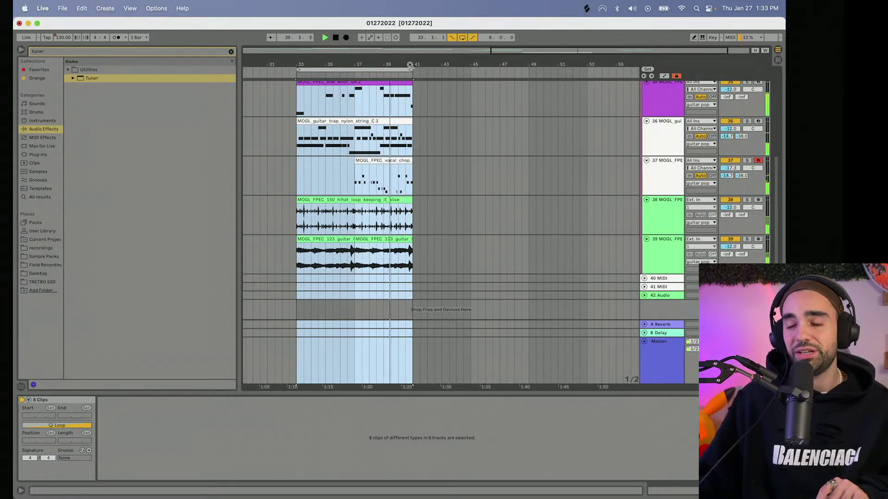
pyautogui.moveTo(410, 65); pyautogui.dragTo(453, 64)
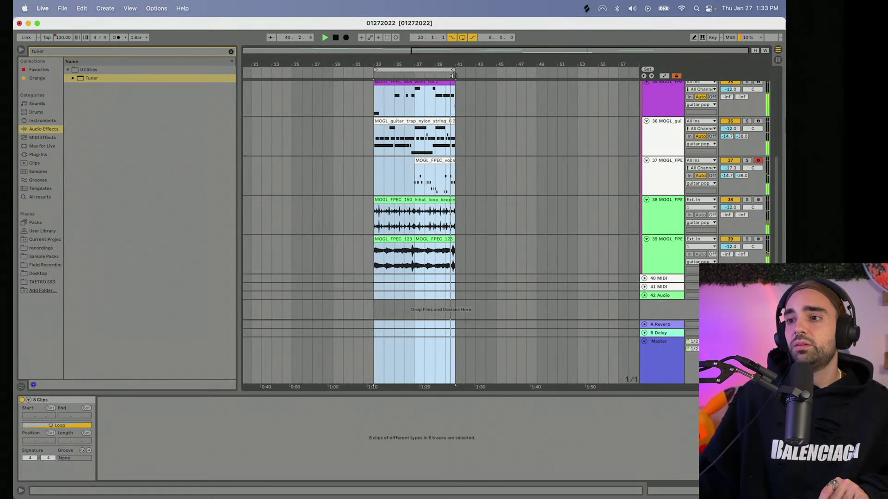
pyautogui.press('space')
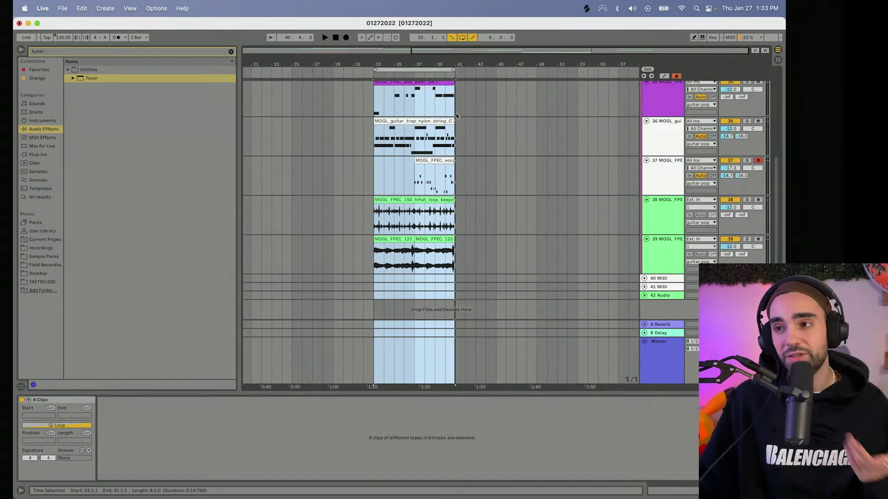
pyautogui.scroll(5, 456, 115)
pyautogui.moveTo(388, 66); pyautogui.dragTo(389, 48)
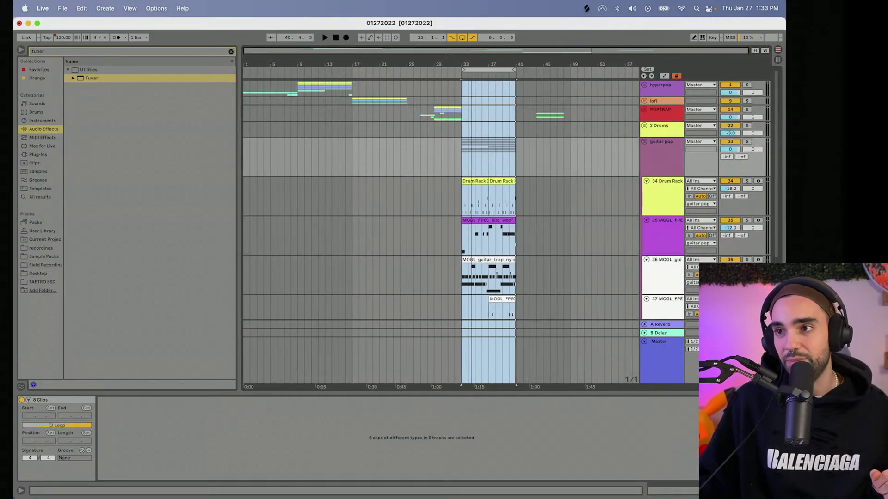
pyautogui.click(644, 143)
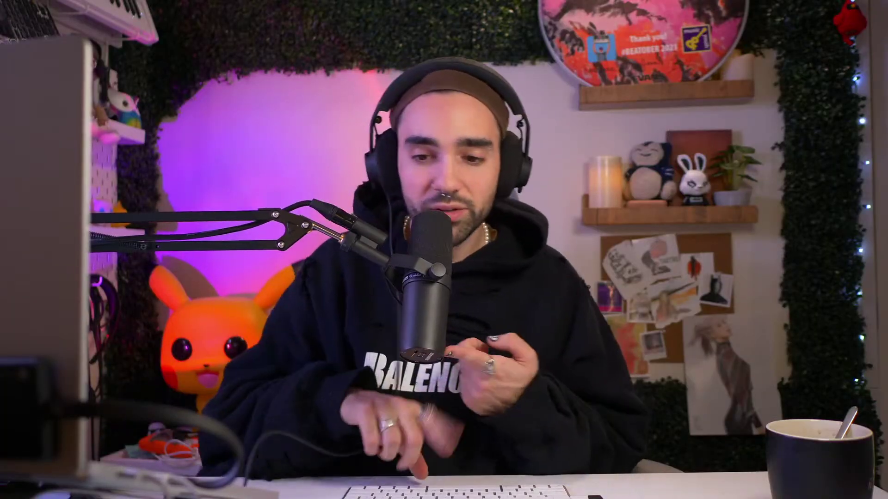
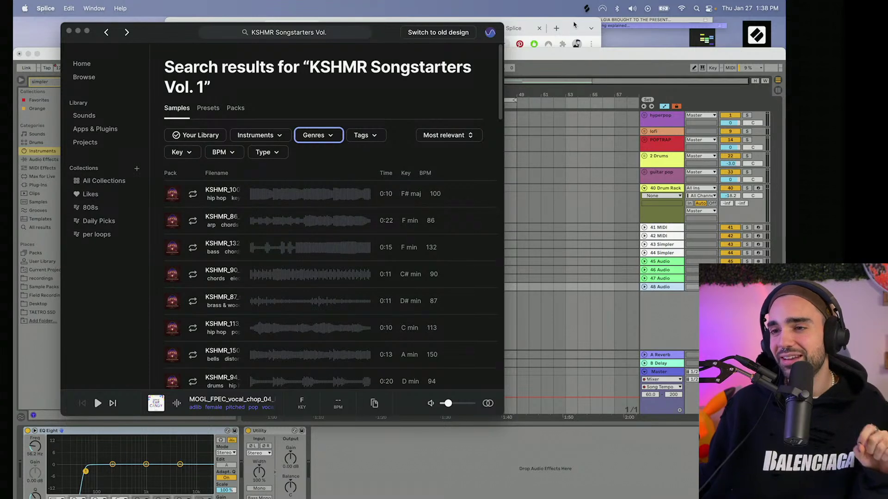
# - Audition full songstarter loops from the KSHMR Songstarters Vol. 1 search results in Splice
pyautogui.scroll(-5, 351, 301)
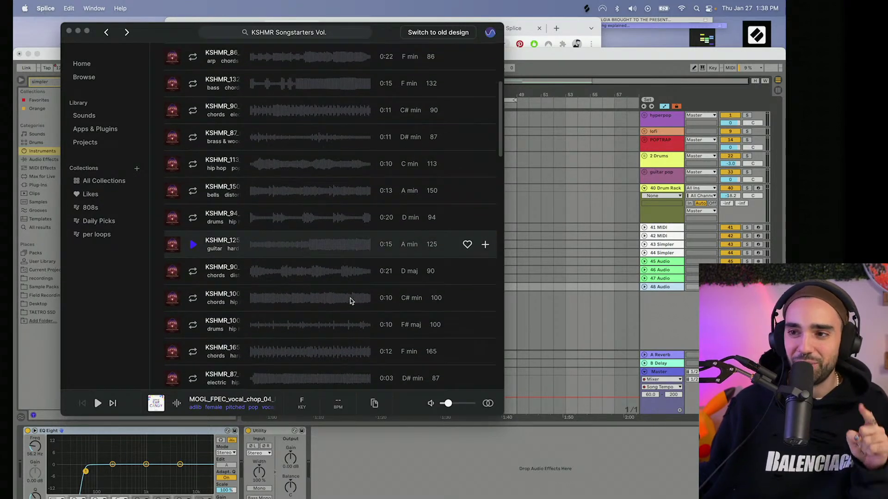
pyautogui.scroll(-1, 351, 300)
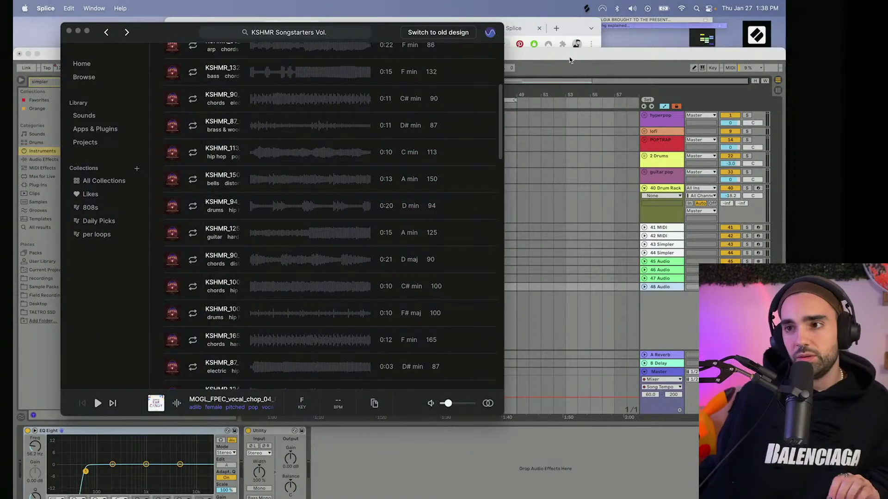
pyautogui.click(188, 235)
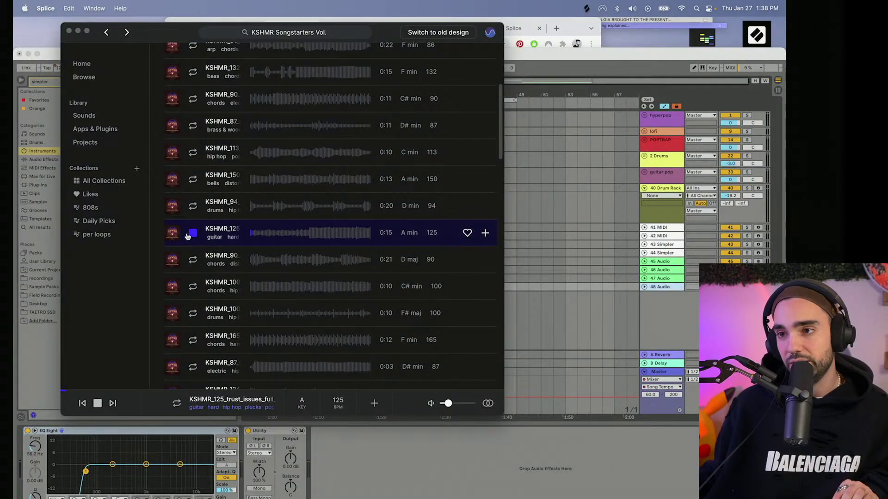
pyautogui.click(193, 265)
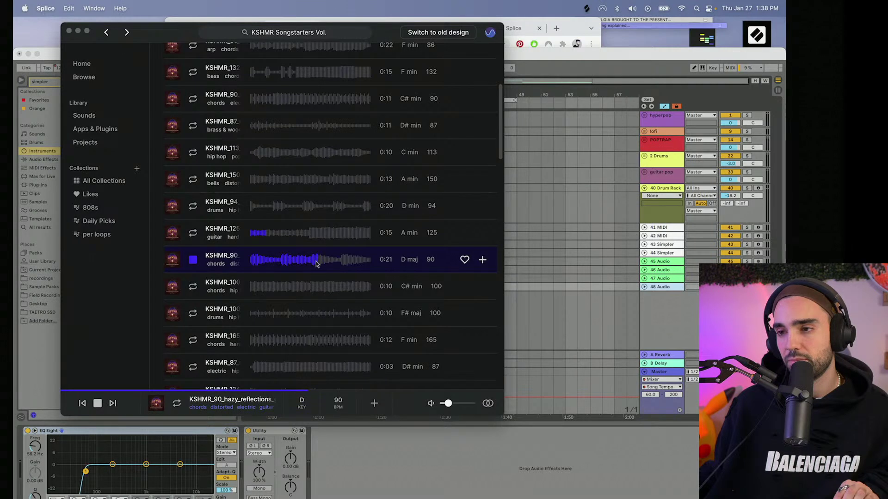
pyautogui.click(193, 287)
pyautogui.scroll(-1, 194, 314)
pyautogui.click(190, 324)
pyautogui.scroll(-2, 188, 325)
pyautogui.click(191, 321)
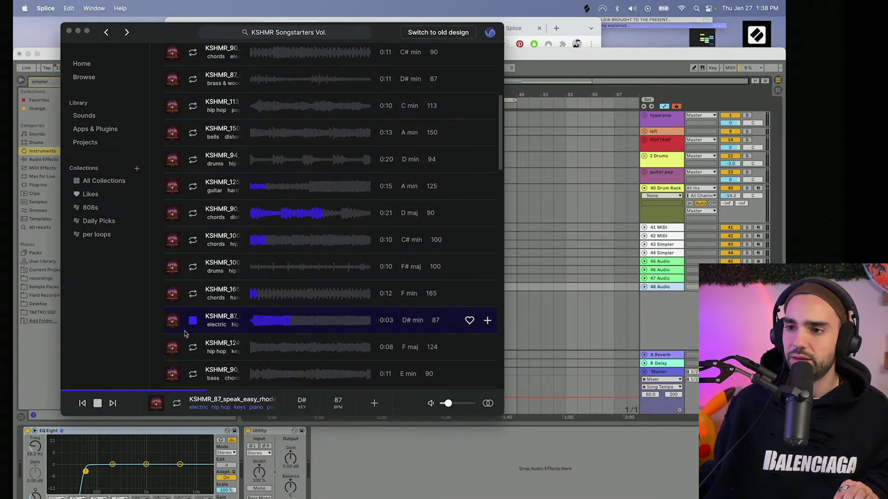
pyautogui.click(184, 349)
pyautogui.scroll(-2, 188, 351)
pyautogui.click(192, 341)
pyautogui.scroll(-1, 193, 344)
pyautogui.click(197, 365)
pyautogui.scroll(-10, 196, 365)
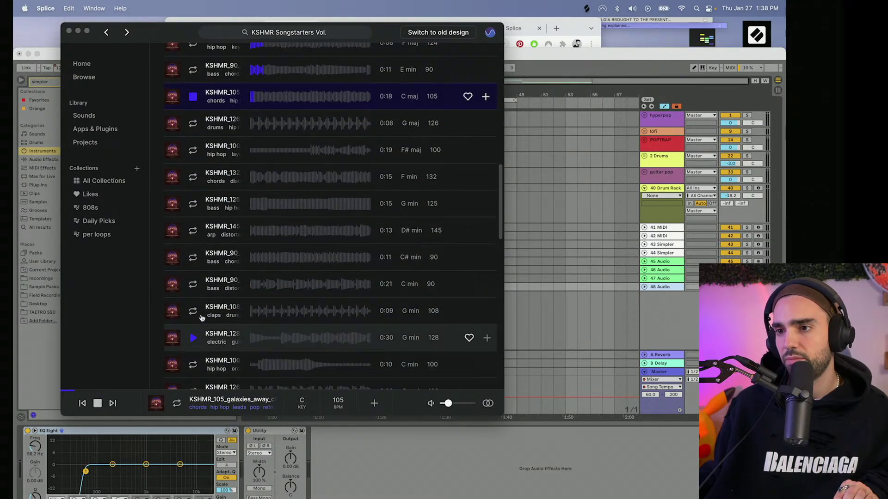
pyautogui.click(193, 257)
pyautogui.click(193, 232)
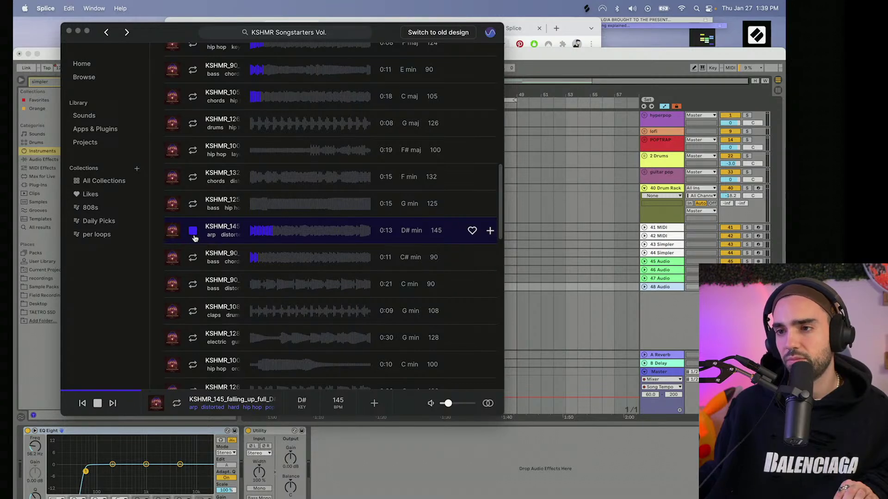
# - Filter the KSHMR Songstarters Vol. 1 samples to the synth instrument
pyautogui.scroll(12, 194, 238)
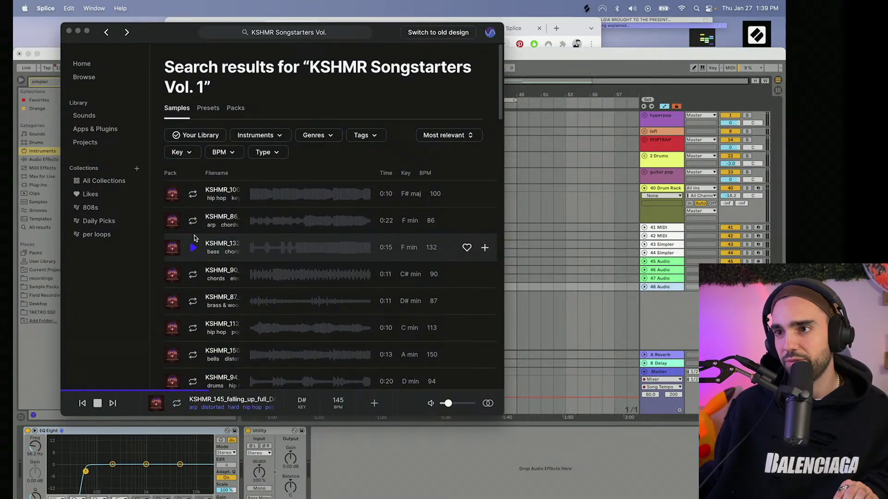
pyautogui.click(281, 136)
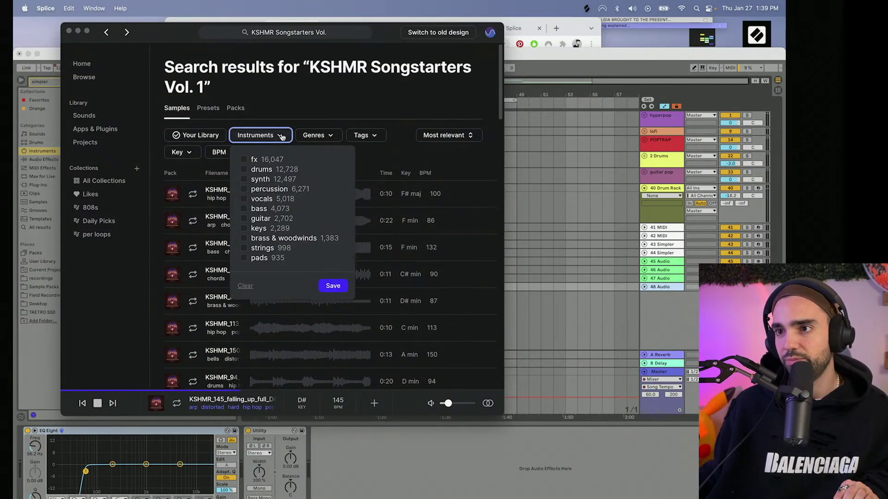
pyautogui.click(244, 181)
pyautogui.click(331, 285)
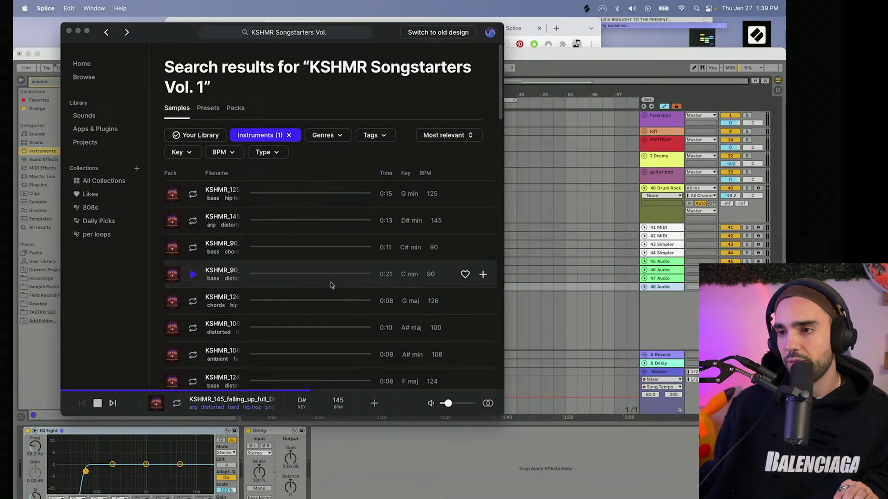
# - Audition the synth samples in order, from the 125 BPM G minor loop to KSHMR_100_carousel_synth
pyautogui.click(192, 193)
pyautogui.click(192, 220)
pyautogui.click(192, 247)
pyautogui.click(192, 274)
pyautogui.click(192, 301)
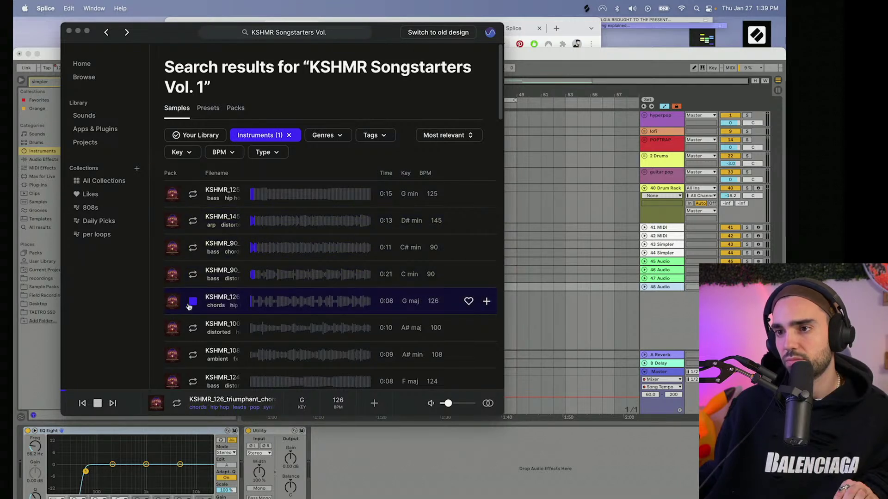
pyautogui.scroll(-2, 190, 279)
pyautogui.click(191, 283)
pyautogui.scroll(-2, 194, 279)
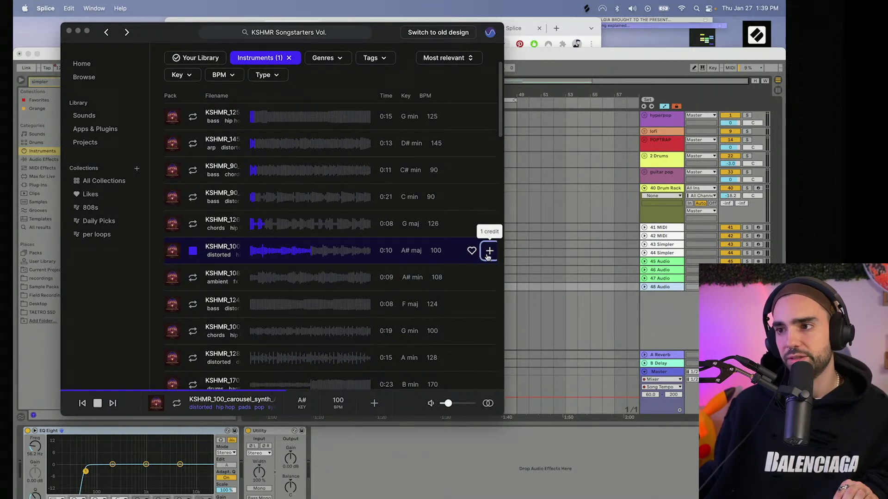
# - Place KSHMR_100_carousel_synth at bar 41 on audio track 48 in Ableton Live and play its four bars looped with the track unfolded
pyautogui.moveTo(491, 255); pyautogui.dragTo(426, 293)
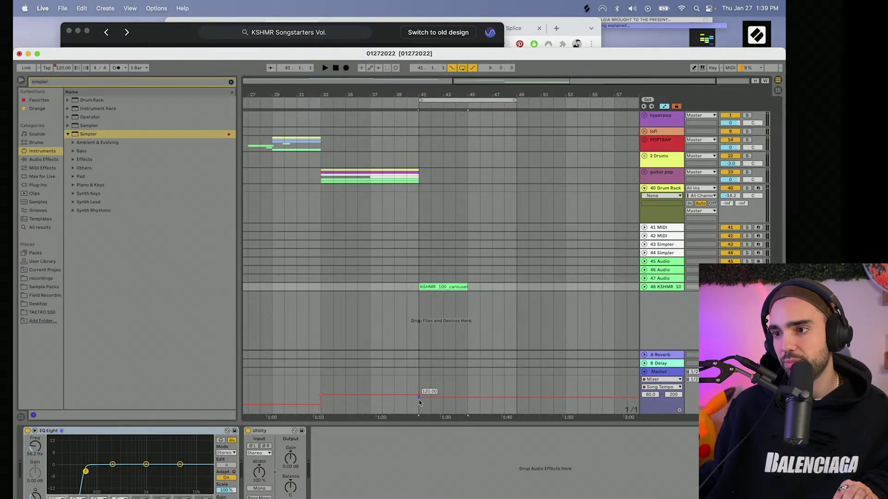
pyautogui.press('space')
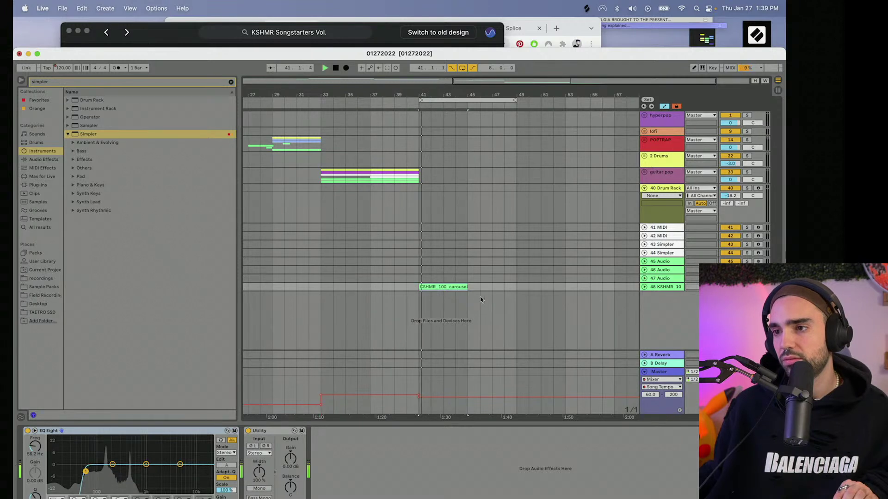
pyautogui.press('super+l')
pyautogui.press('z')
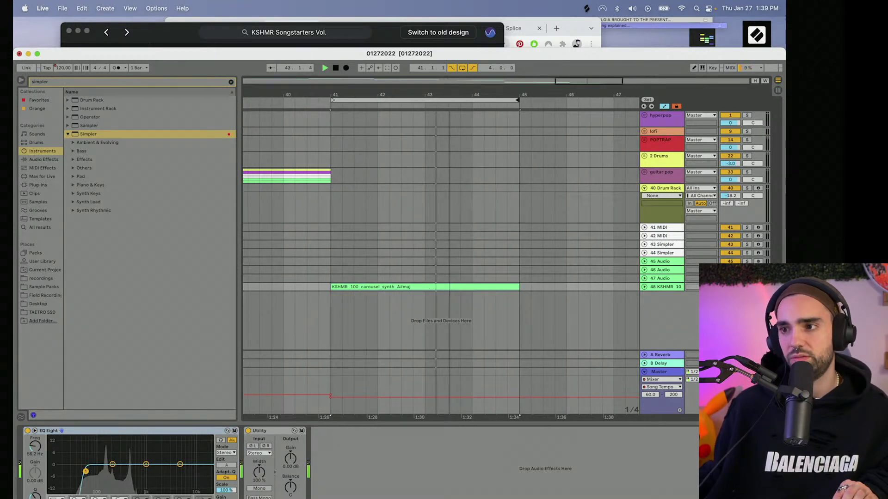
pyautogui.click(420, 287)
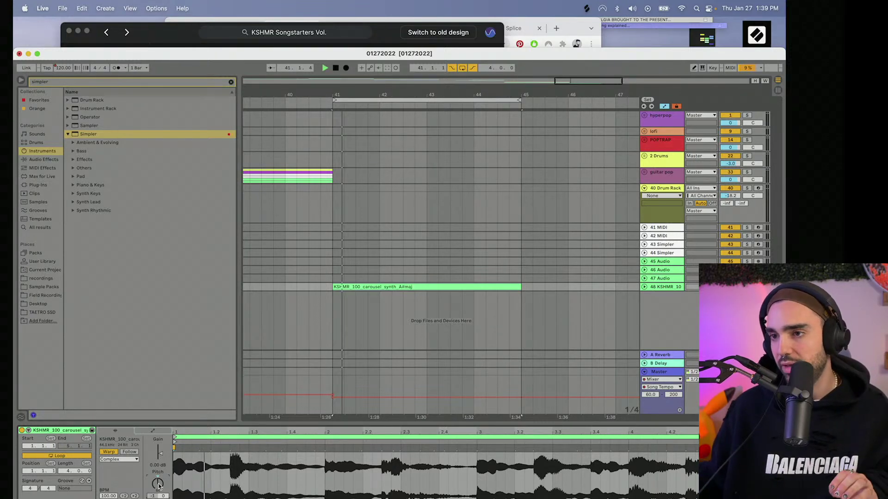
pyautogui.click(644, 287)
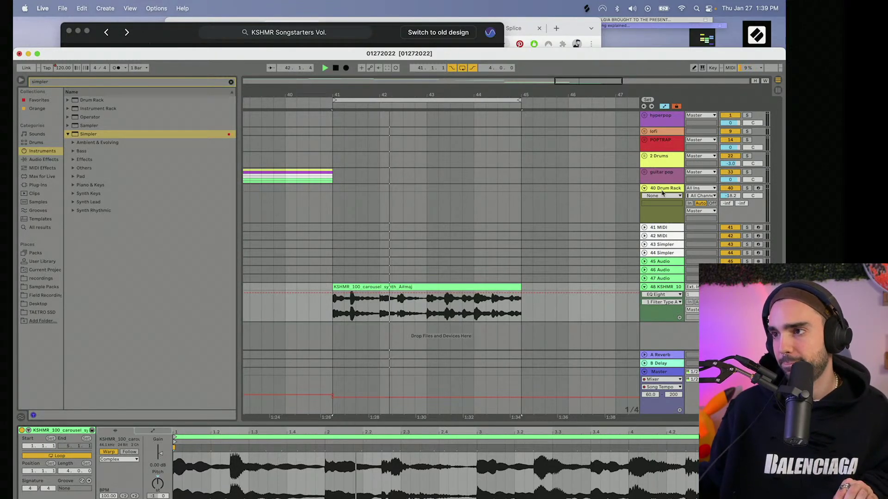
# - Select the 40 Drum Rack track, and search Splice for "kick" samples filtered to the house genre
pyautogui.click(642, 295)
pyautogui.click(378, 33)
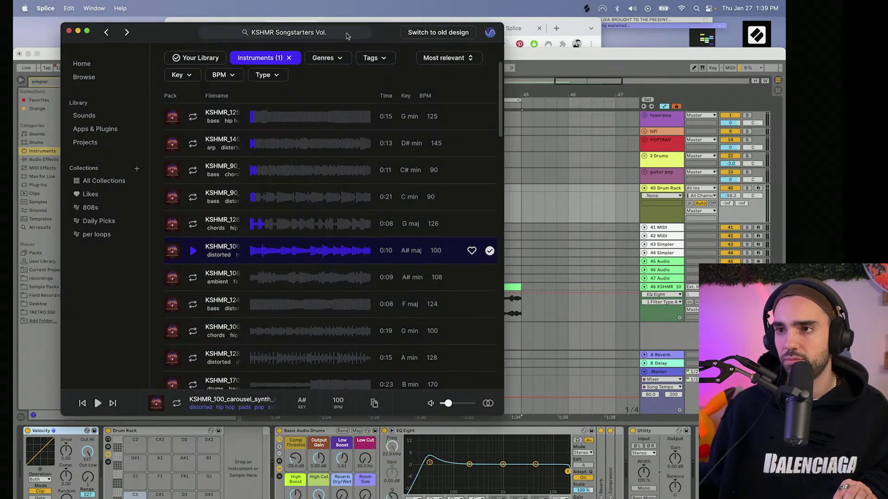
pyautogui.write('k')
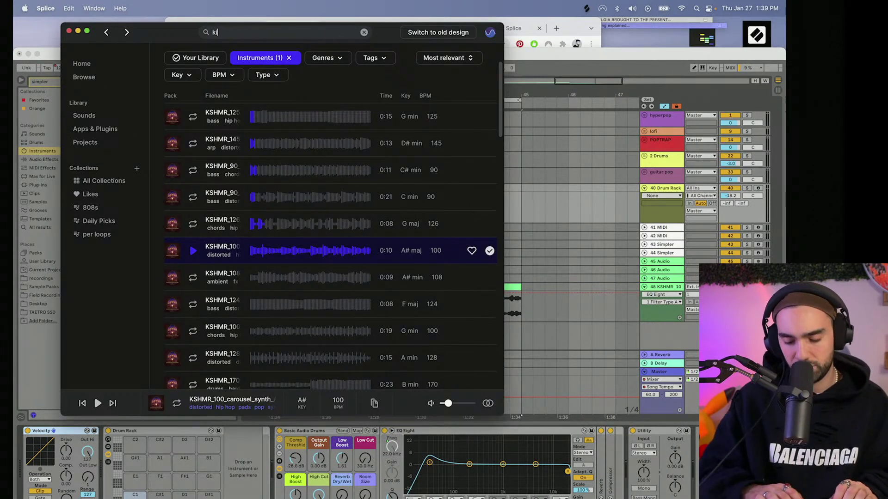
pyautogui.write('ick')
pyautogui.press('Return')
pyautogui.click(322, 115)
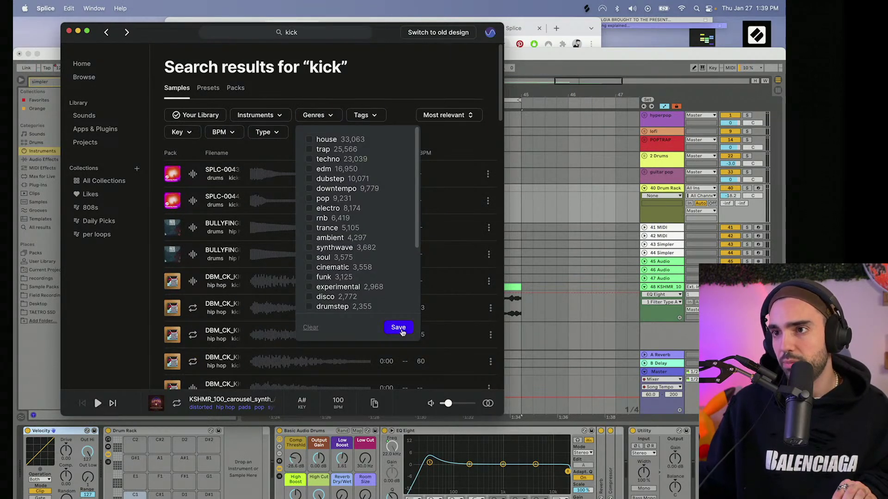
pyautogui.click(351, 172)
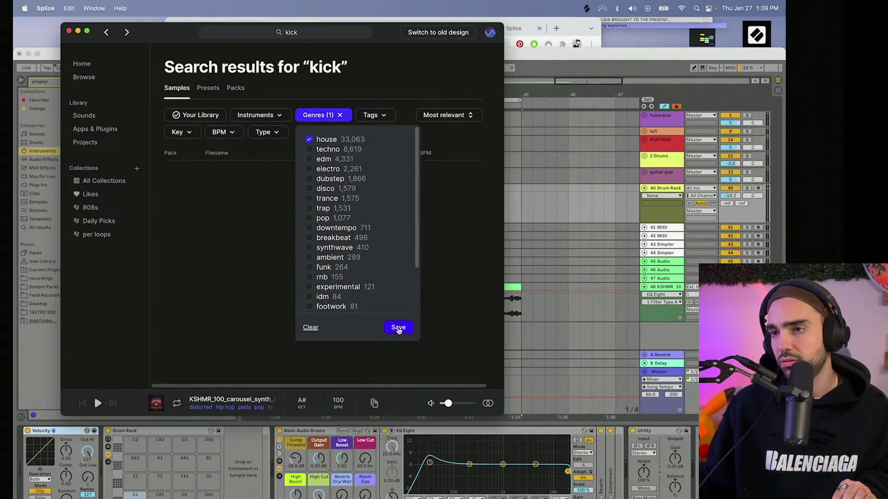
pyautogui.click(398, 328)
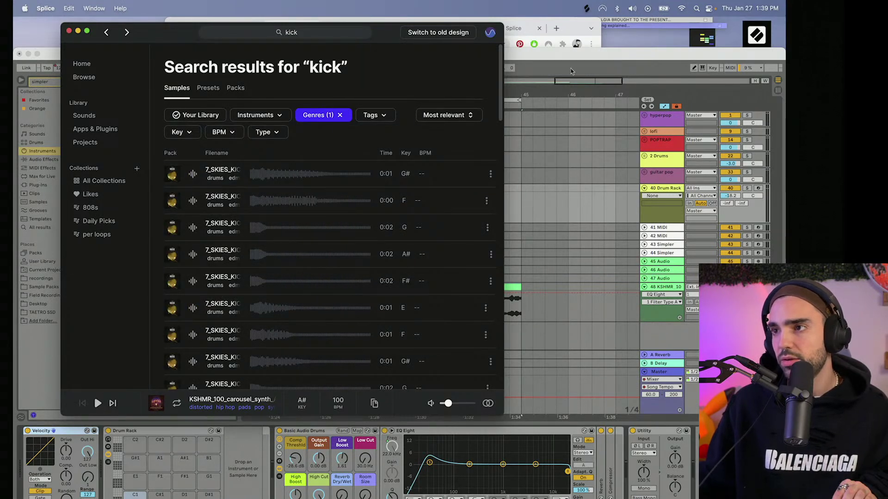
# - Limit the kick results to owned library samples and load SSL_kick_billie_the_kid.wav onto the Drum Rack's C1 pad
pyautogui.click(566, 70)
pyautogui.click(379, 25)
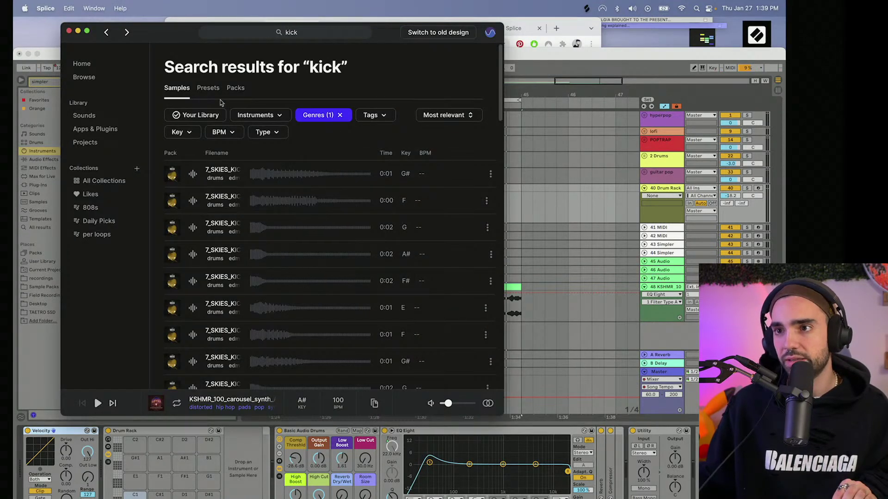
pyautogui.click(204, 115)
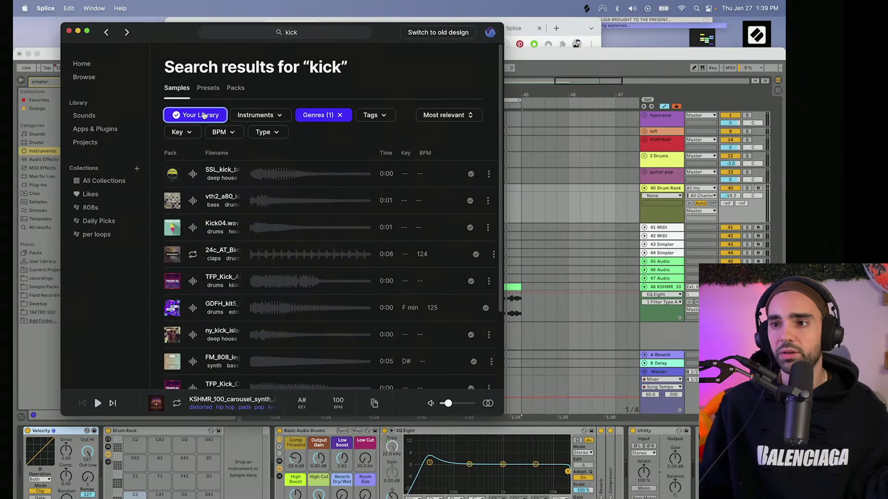
pyautogui.click(413, 178)
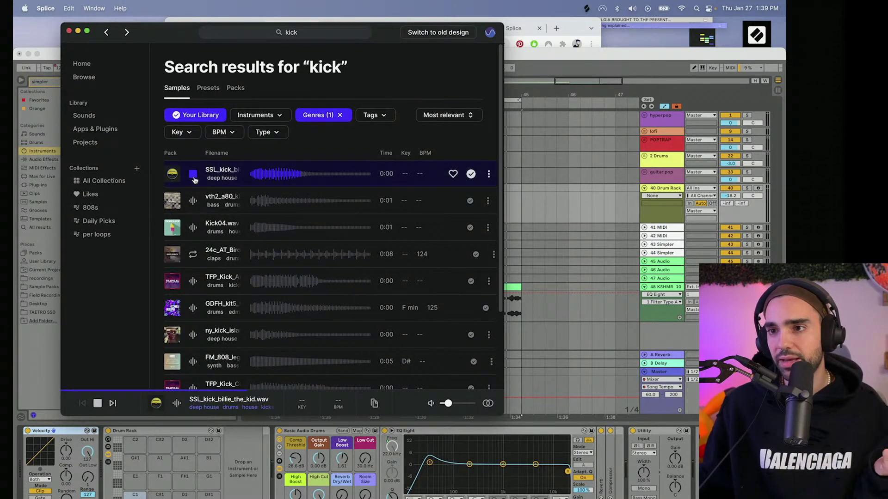
pyautogui.moveTo(266, 198); pyautogui.dragTo(130, 496)
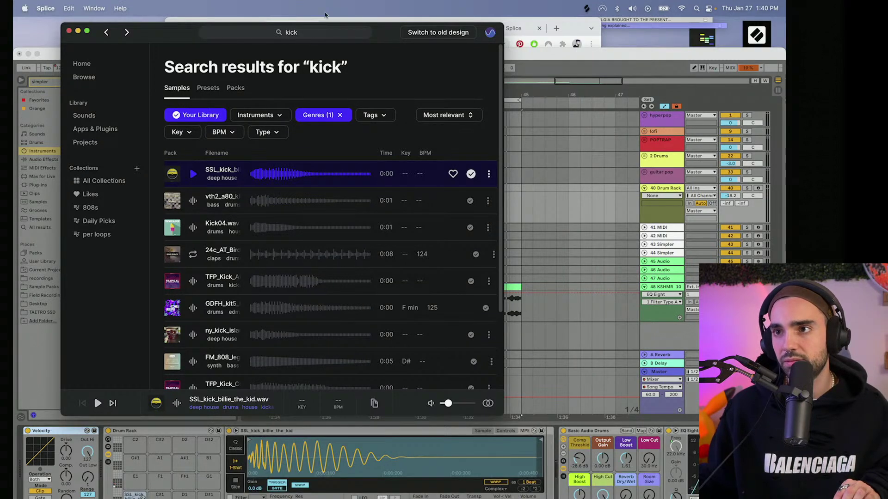
# - Search Splice for "snare" samples in the owned library, filtered to the house genre
pyautogui.write('snare')
pyautogui.press('Return')
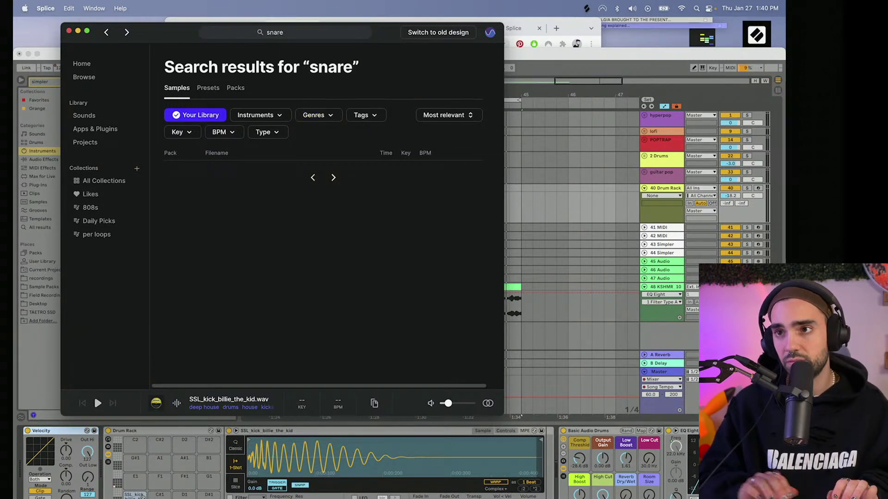
pyautogui.click(318, 116)
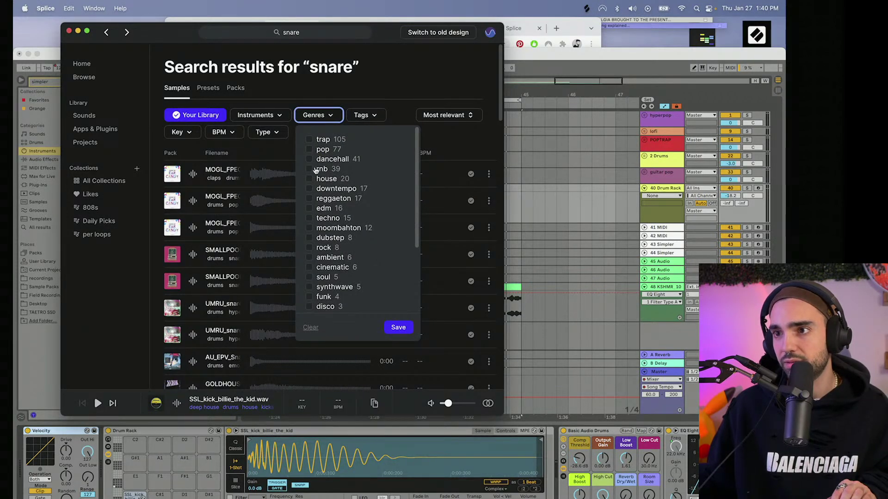
pyautogui.click(310, 183)
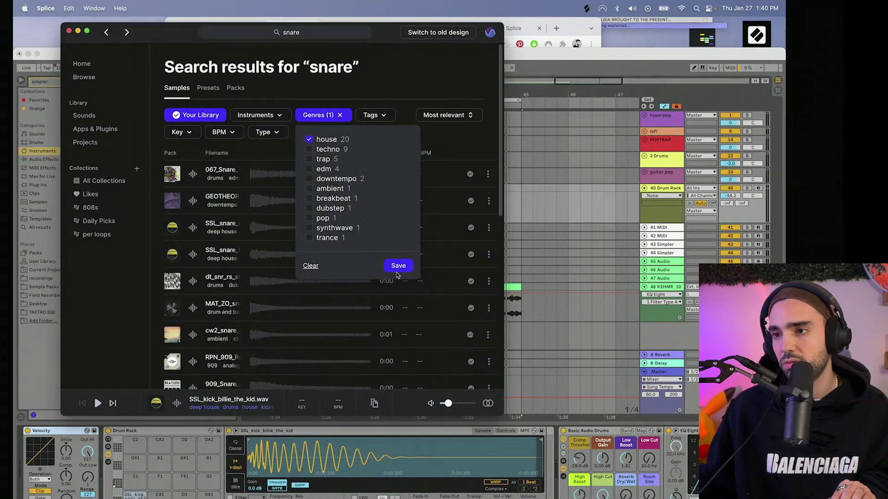
pyautogui.click(398, 265)
# - Audition the house snares and load SSL_snare_deactivated.wav onto the Drum Rack's D1 pad
pyautogui.click(192, 173)
pyautogui.click(193, 227)
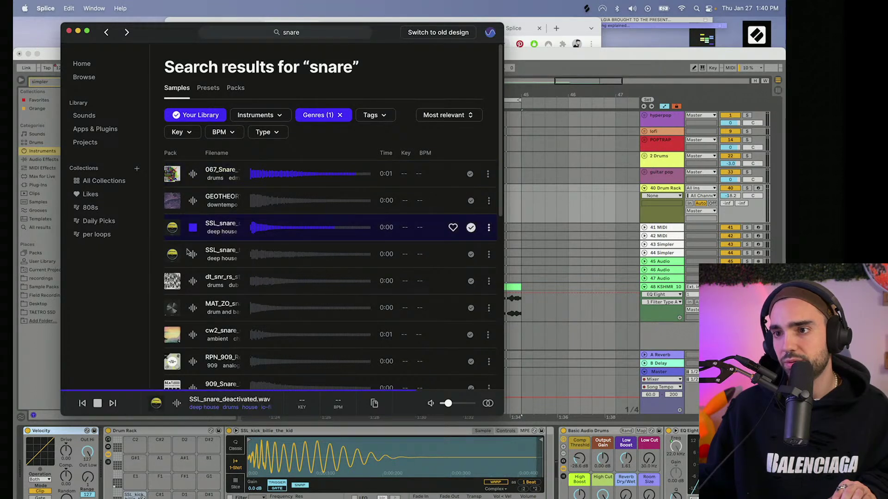
pyautogui.click(190, 256)
pyautogui.scroll(-2, 190, 249)
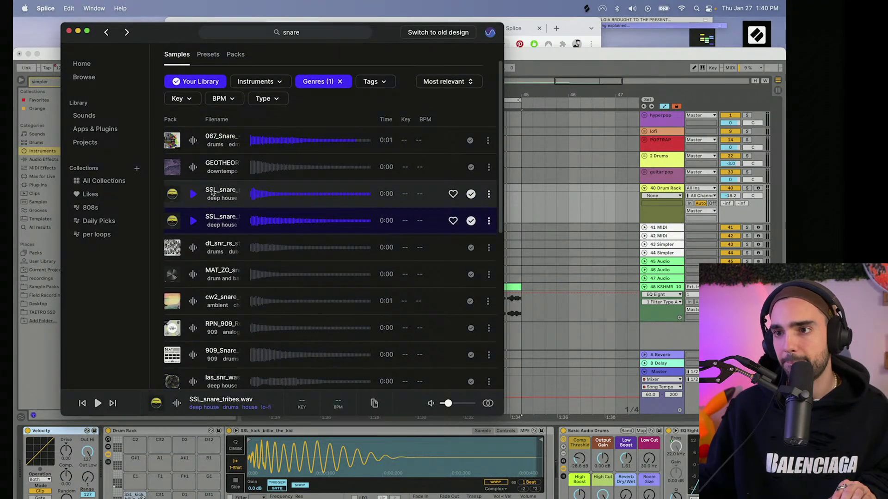
pyautogui.moveTo(465, 195); pyautogui.dragTo(184, 491)
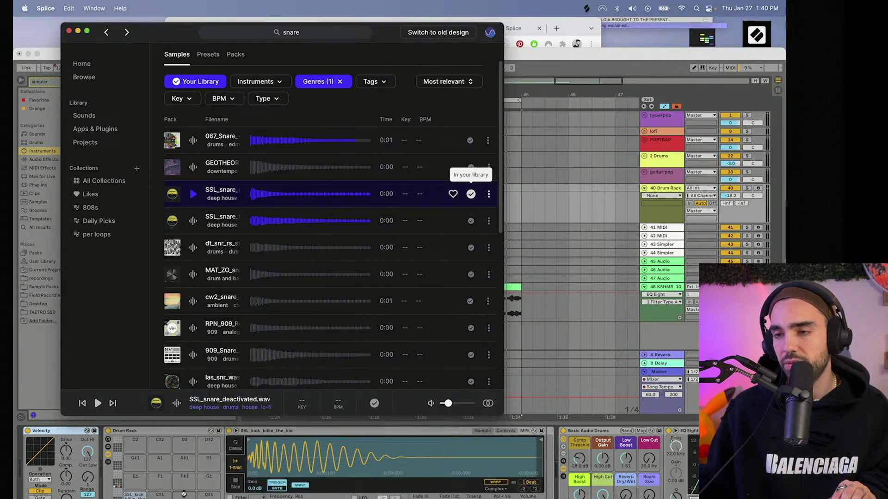
pyautogui.click(193, 274)
pyautogui.click(193, 249)
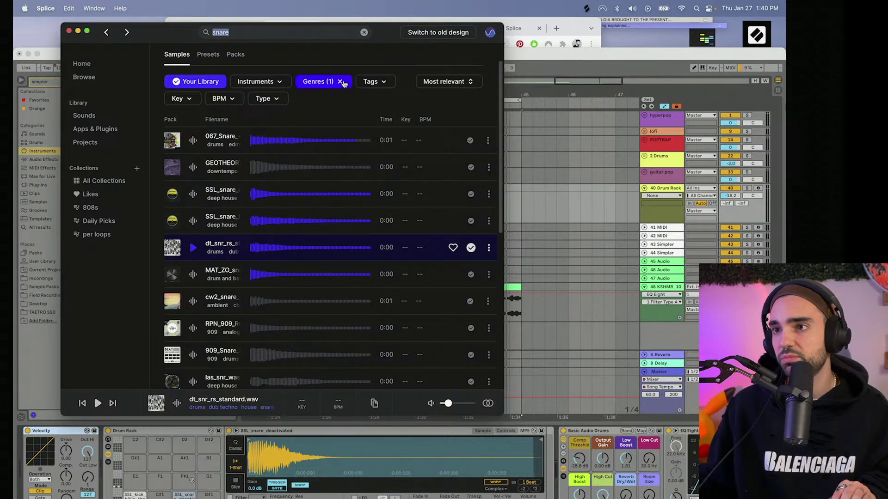
# - Replace the snare search with "hihat" and filter the library results to the house genre
pyautogui.click(327, 85)
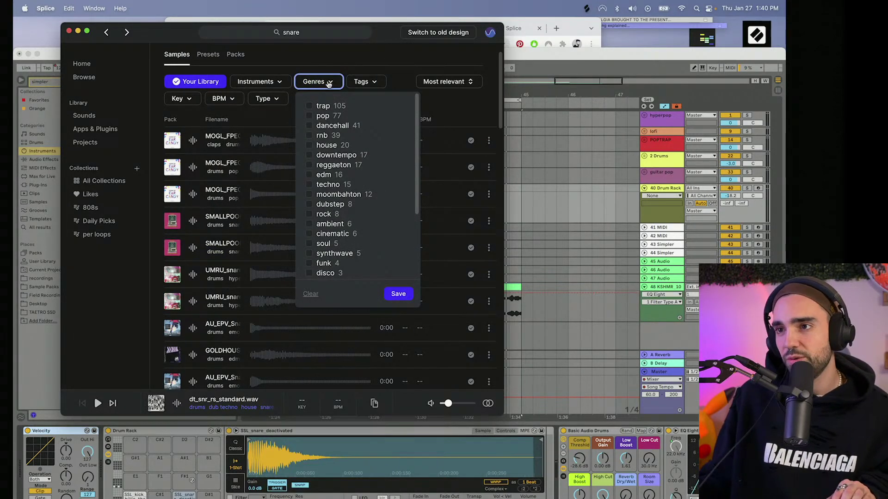
pyautogui.click(305, 36)
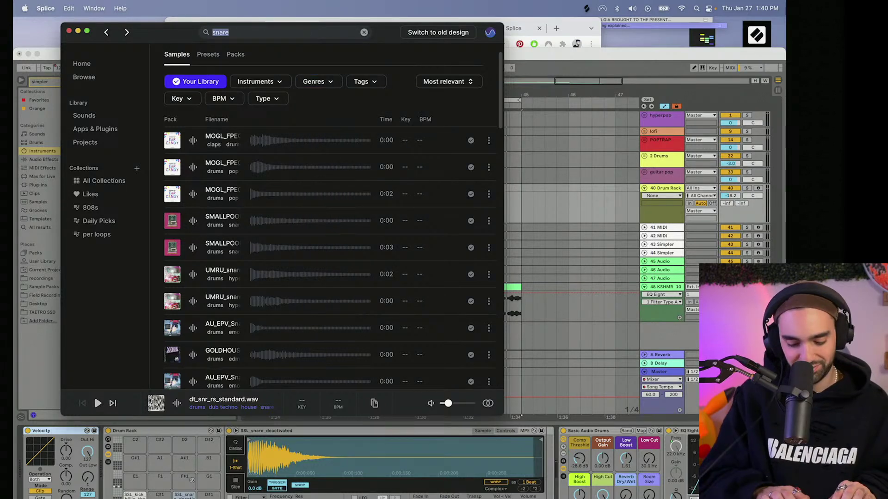
pyautogui.press('Return')
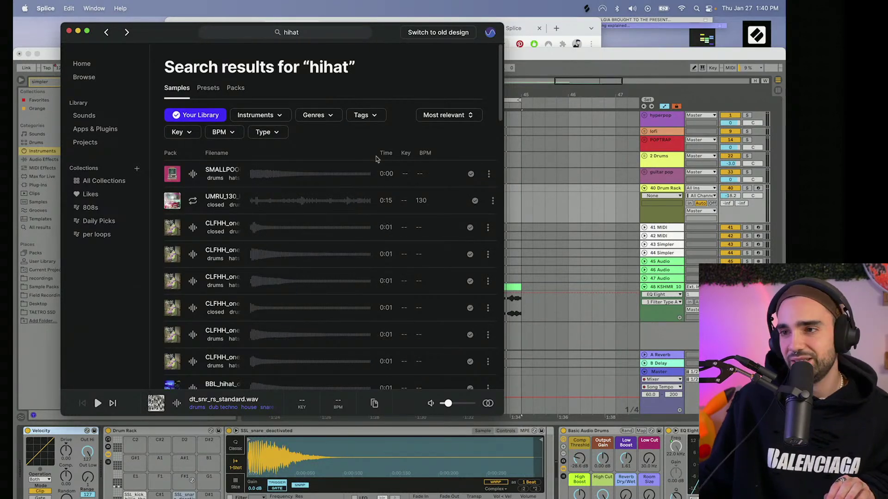
pyautogui.click(330, 116)
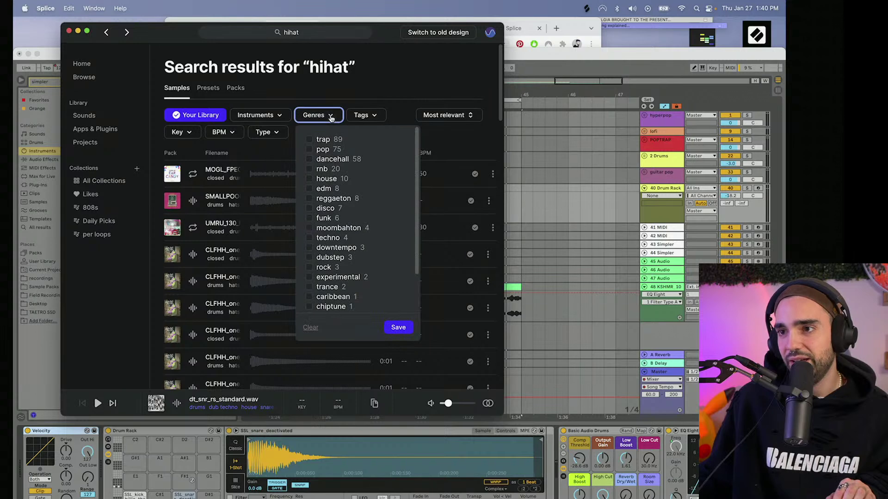
pyautogui.click(310, 179)
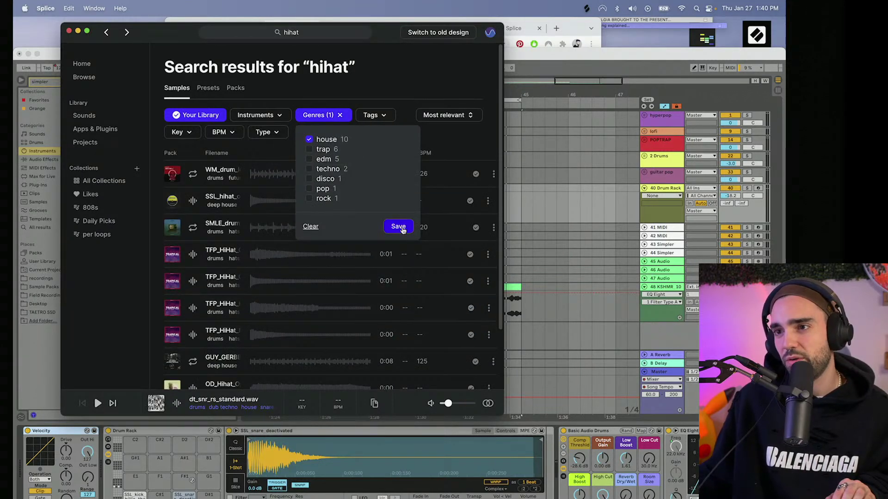
pyautogui.click(397, 226)
# - Audition the one-shot hi-hats, loading SSL_hihat_open_slow_heal.wav onto the G1 pad and TFP_HiHat_Mini.wav onto F#1
pyautogui.click(196, 201)
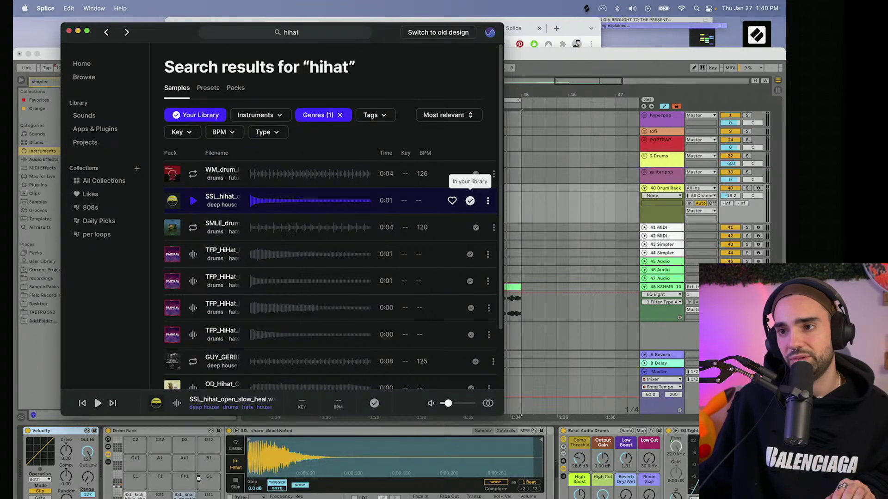
pyautogui.click(194, 283)
pyautogui.click(192, 305)
pyautogui.click(193, 330)
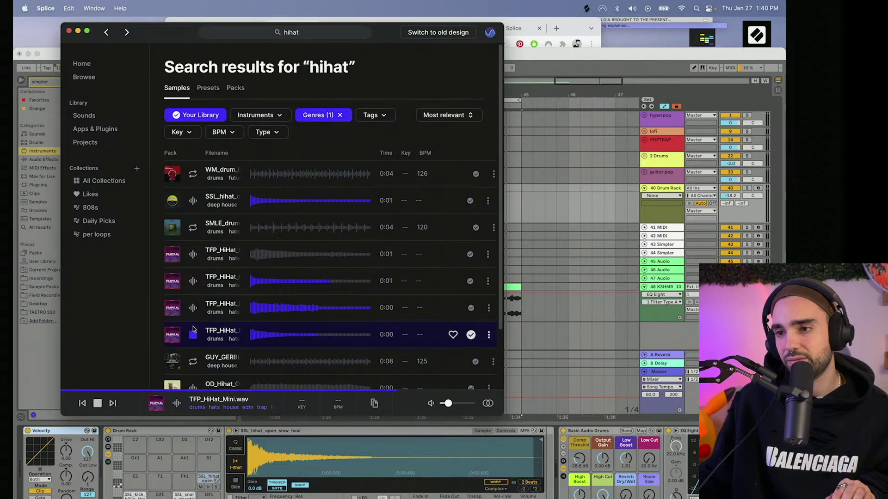
pyautogui.scroll(-2, 358, 305)
pyautogui.moveTo(468, 310); pyautogui.dragTo(181, 485)
# - Audition the last hi-hats in the results and load TFP_HiHat_Shake.wav onto the Drum Rack's F1 pad
pyautogui.click(193, 362)
pyautogui.scroll(-3, 194, 354)
pyautogui.click(194, 353)
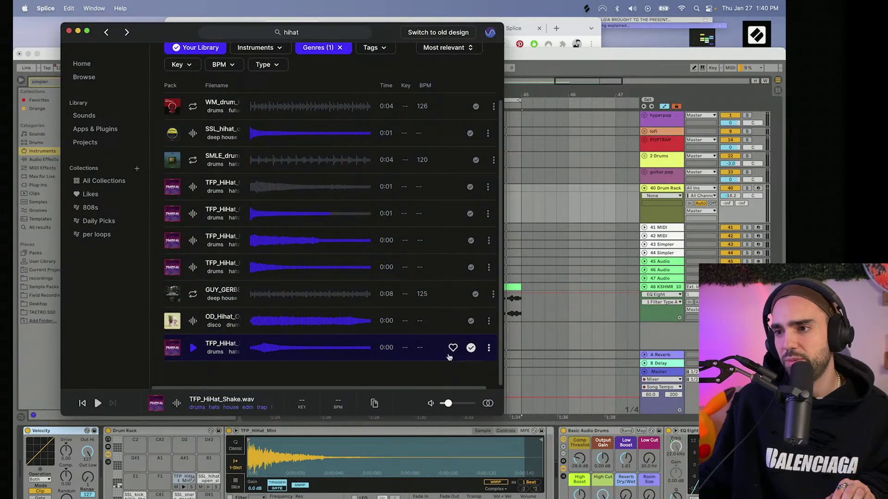
pyautogui.moveTo(460, 351); pyautogui.dragTo(168, 483)
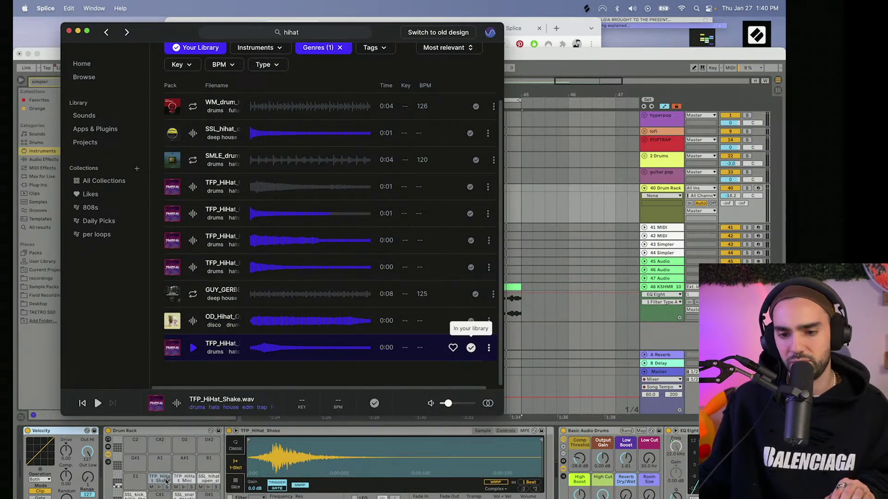
# - Limit the house hi-hat results to loops
pyautogui.scroll(3, 277, 185)
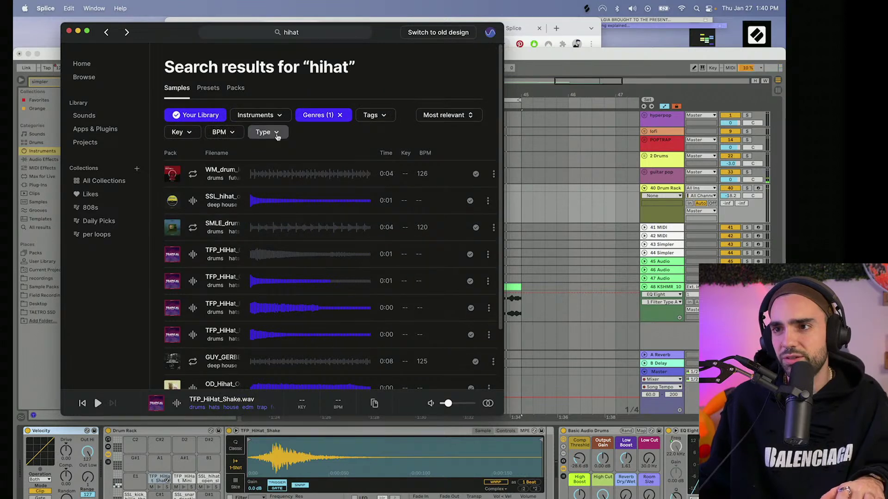
pyautogui.click(276, 132)
pyautogui.click(277, 159)
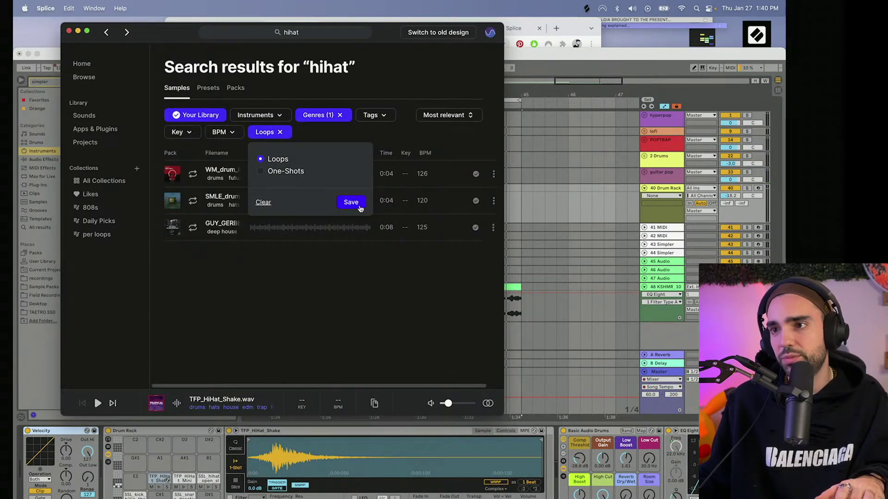
pyautogui.click(358, 206)
# - Audition the three hi-hat loops and place the GUY_GERBER hihat loop on audio track 47 in Ableton Live, just after bar 46
pyautogui.click(193, 174)
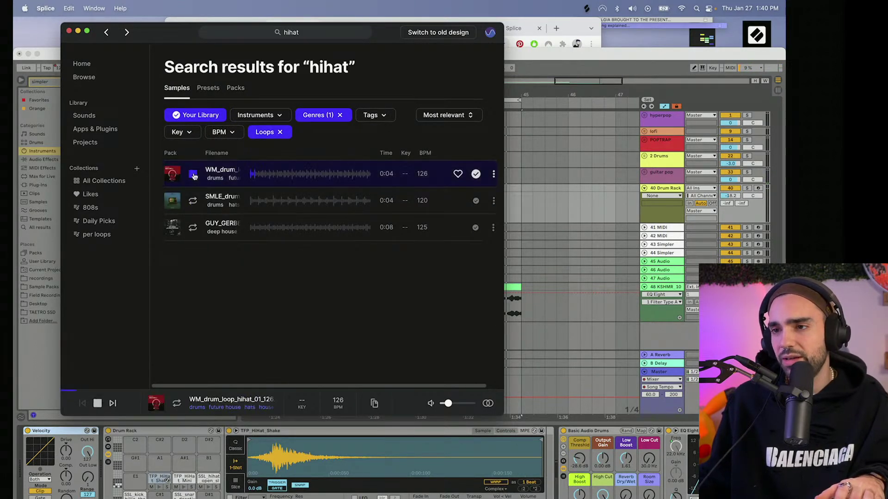
pyautogui.click(194, 201)
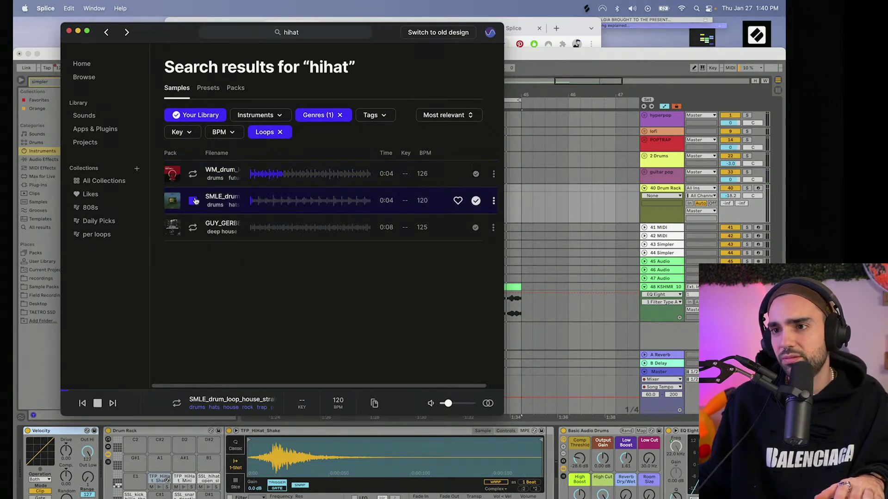
pyautogui.click(194, 227)
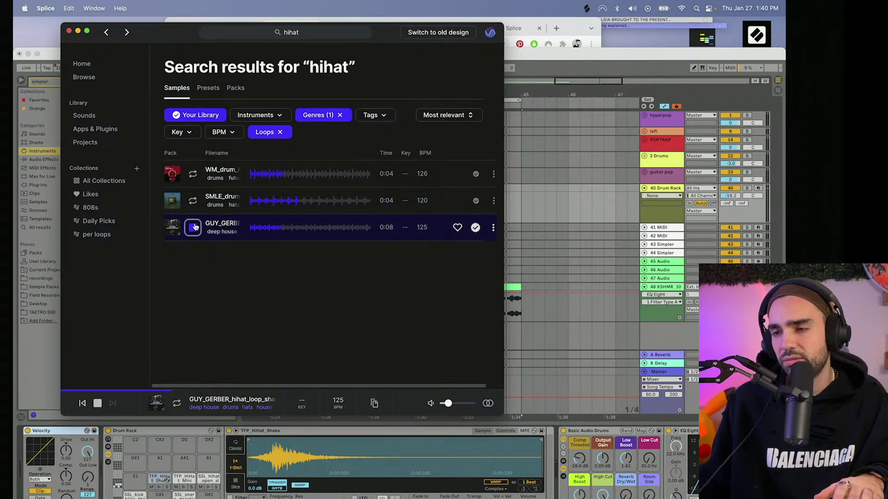
pyautogui.moveTo(475, 230); pyautogui.dragTo(583, 278)
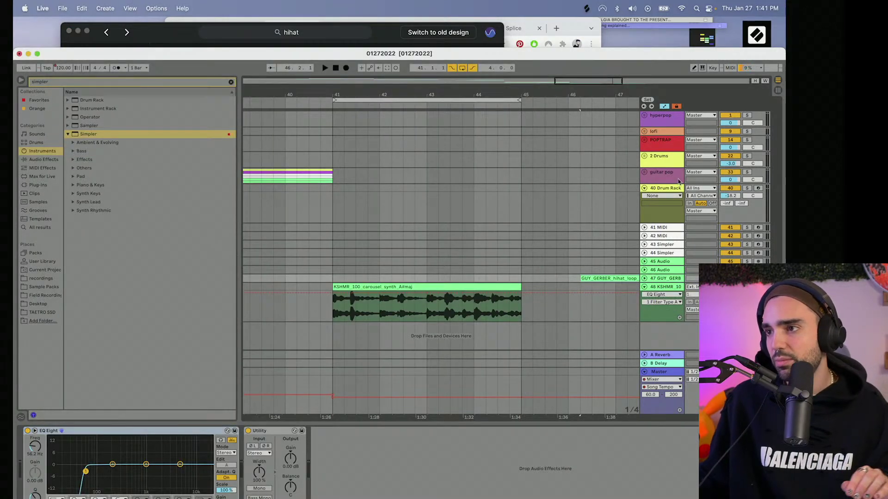
# - Arm the 40 Drum Rack track and record a TFP_HiHat_Shake pattern over the looped four bars from bar 41
pyautogui.click(684, 188)
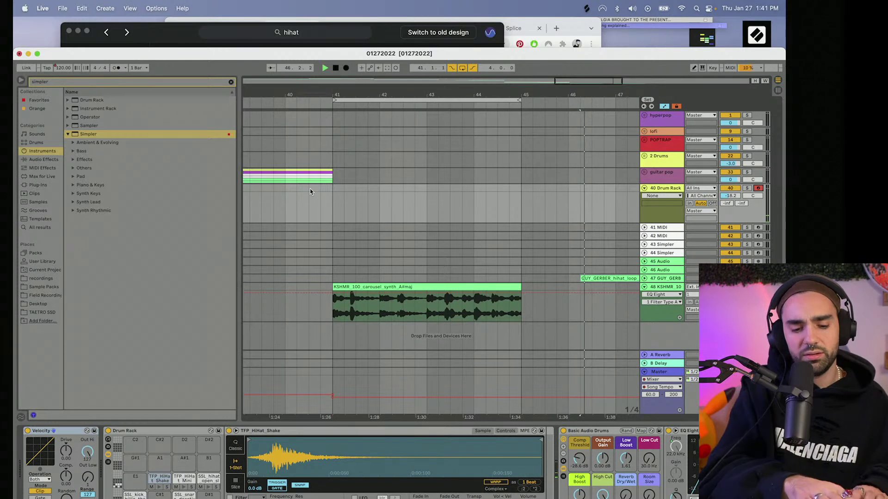
pyautogui.press('space')
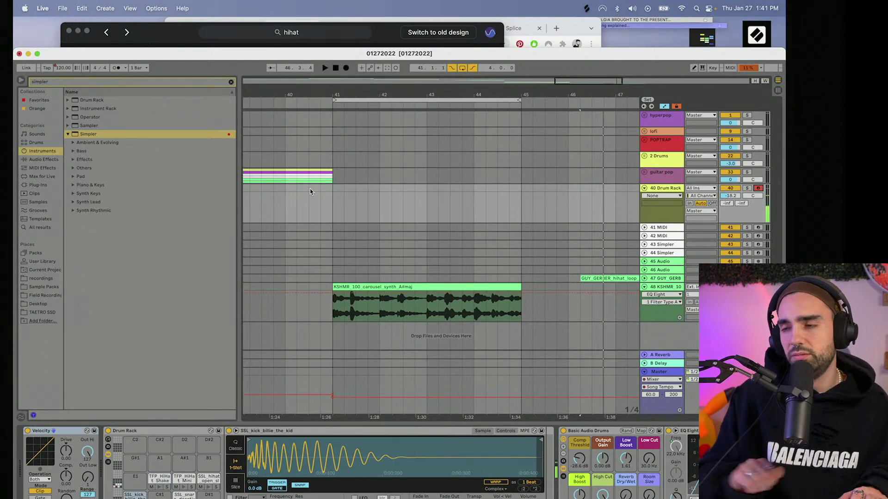
pyautogui.click(348, 99)
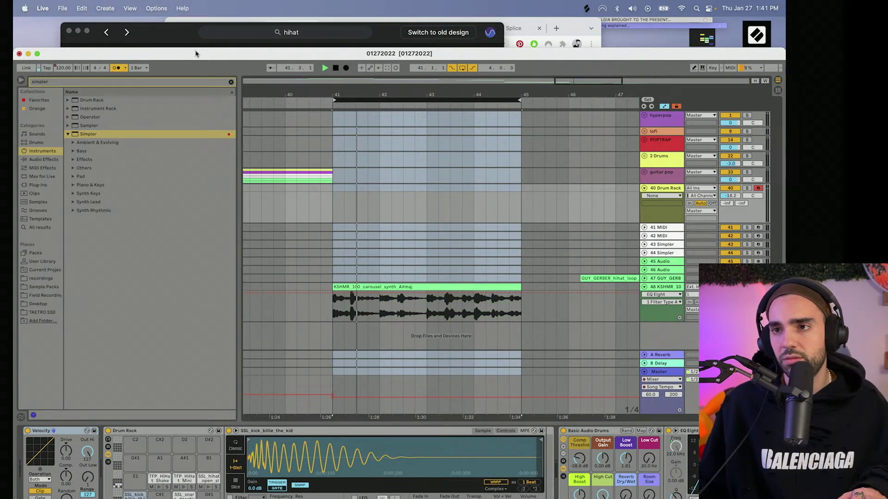
pyautogui.moveTo(197, 53); pyautogui.dragTo(197, 17)
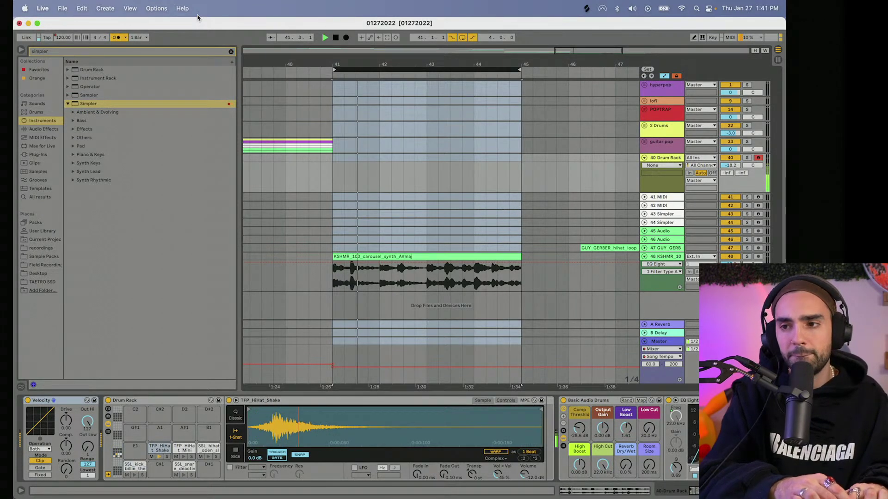
pyautogui.press('space')
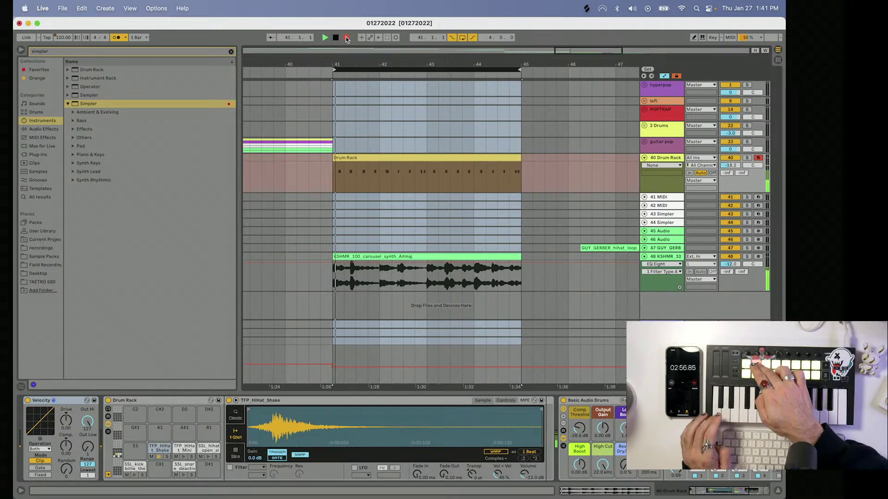
pyautogui.press('space')
# - Play back the recorded Drum Rack clip, open its note editor and select all of its hi-hat notes
pyautogui.moveTo(354, 153); pyautogui.dragTo(326, 161)
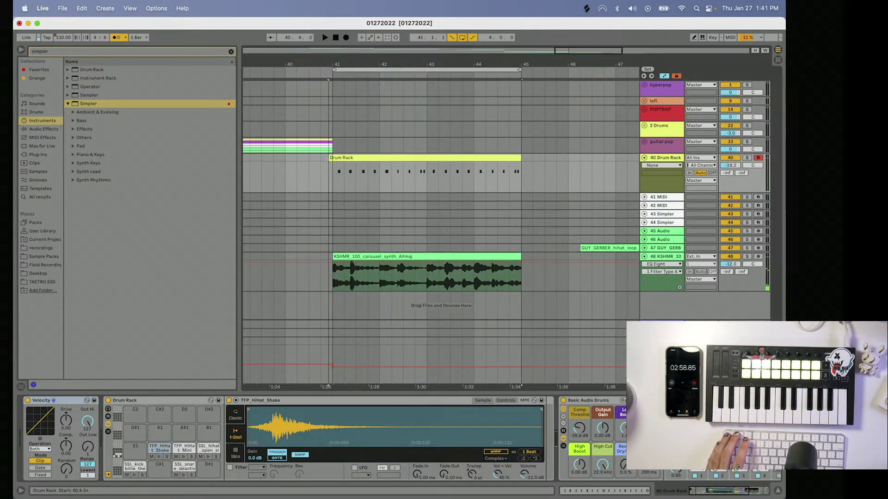
pyautogui.press('space')
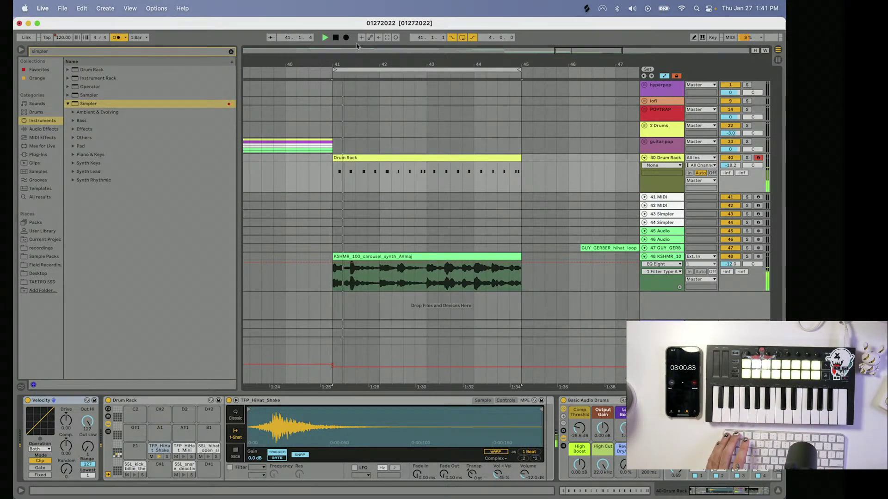
pyautogui.hotkey('shift', 'Tab')
pyautogui.press('space')
pyautogui.press('super+a')
pyautogui.press('space')
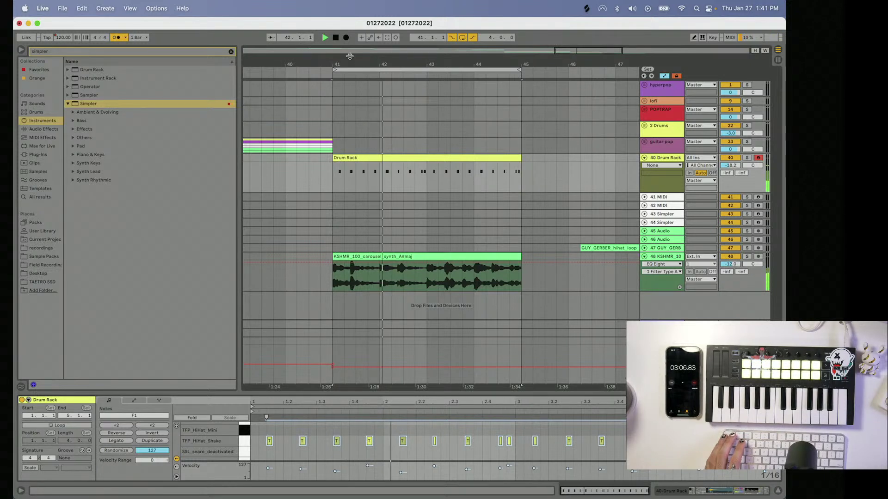
# - Enable MIDI arrangement overdub and record kick and snare hits into the Drum Rack clip over the looped bars from 41
pyautogui.click(362, 38)
pyautogui.press('space')
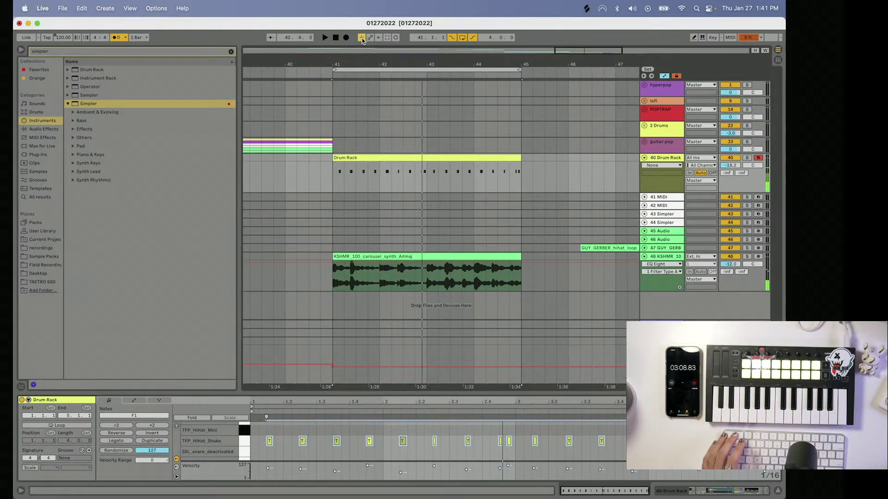
pyautogui.click(346, 69)
pyautogui.click(346, 38)
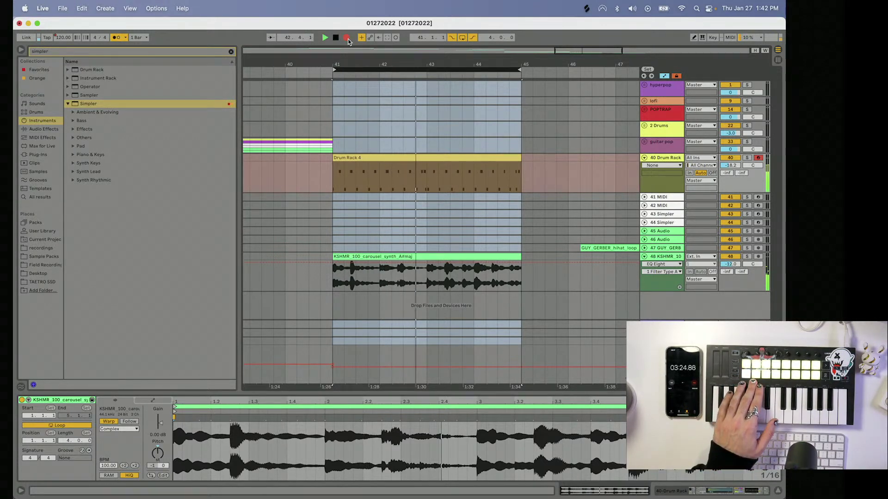
pyautogui.click(661, 160)
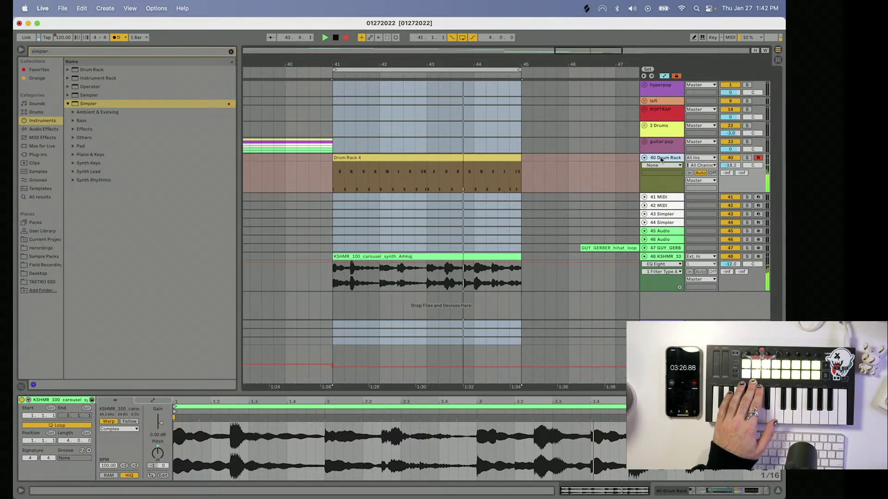
pyautogui.click(661, 159)
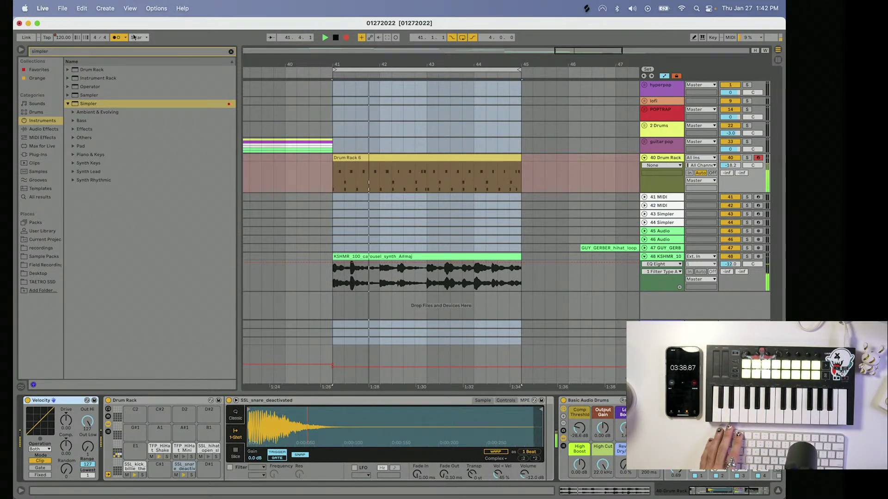
pyautogui.press('space')
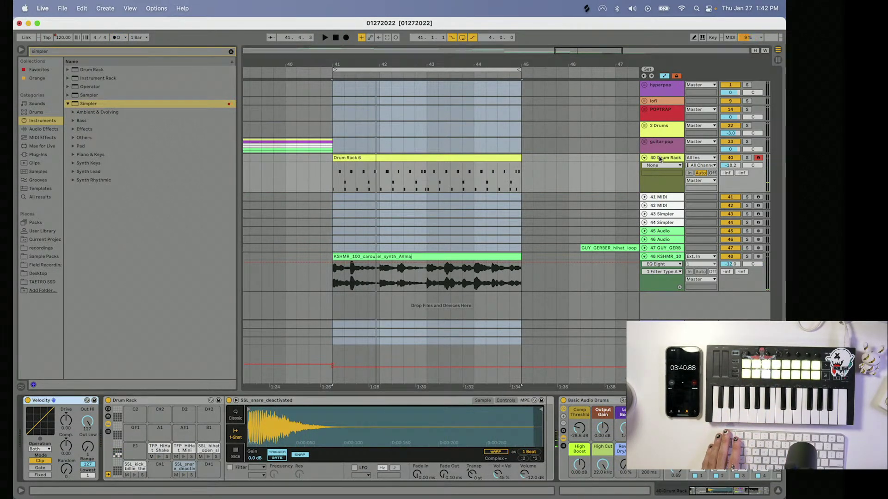
# - Set the High Cut of the 40 Drum Rack track's Basic Audio Drums rack to about 10.8 kHz during playback and hide the automation lanes
pyautogui.moveTo(603, 469); pyautogui.dragTo(603, 490)
pyautogui.press('space')
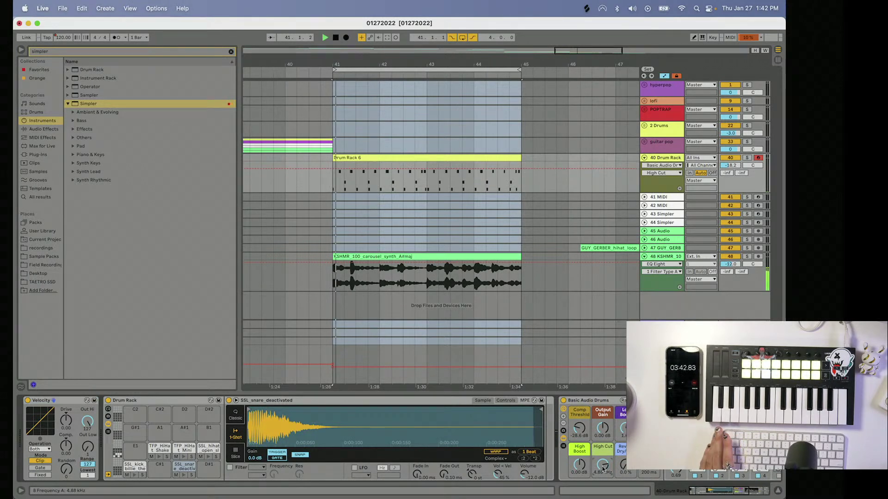
pyautogui.moveTo(649, 430); pyautogui.dragTo(648, 430)
pyautogui.moveTo(602, 465); pyautogui.dragTo(602, 466)
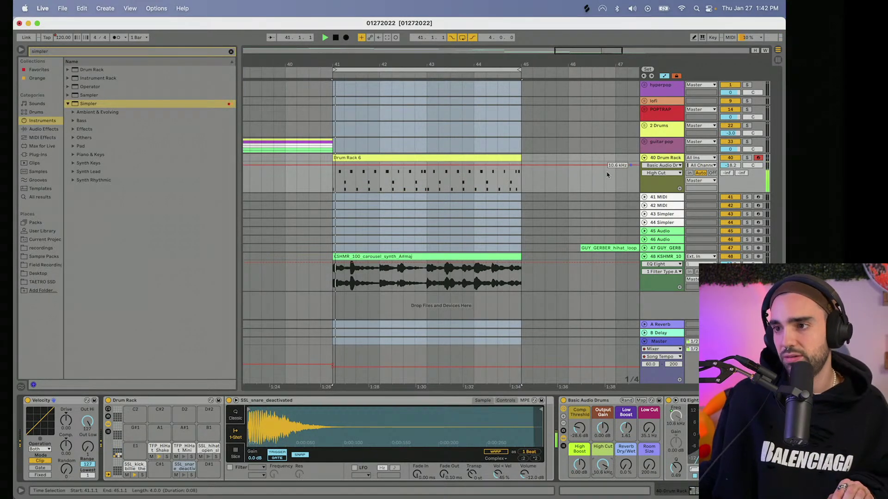
pyautogui.press('a')
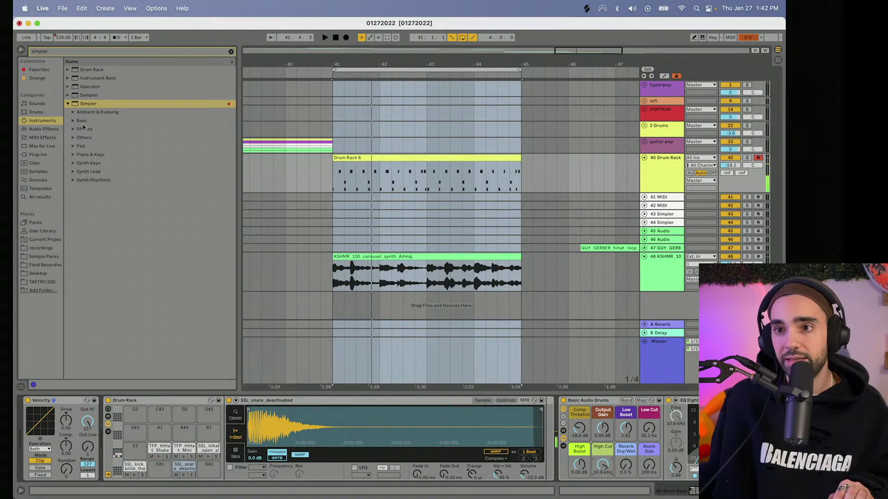
# - Find the Compressor by searching the audio effects for "compress" and add it to the 48 KSHMR synth track
pyautogui.click(45, 130)
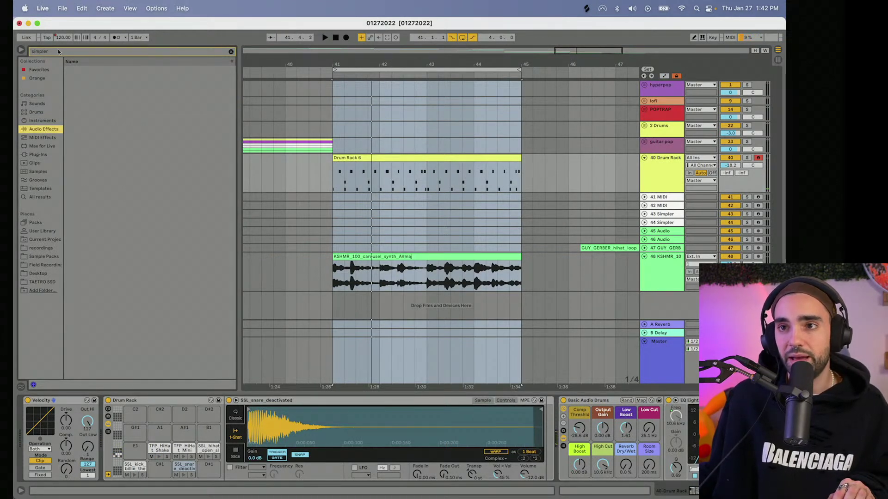
pyautogui.write('com')
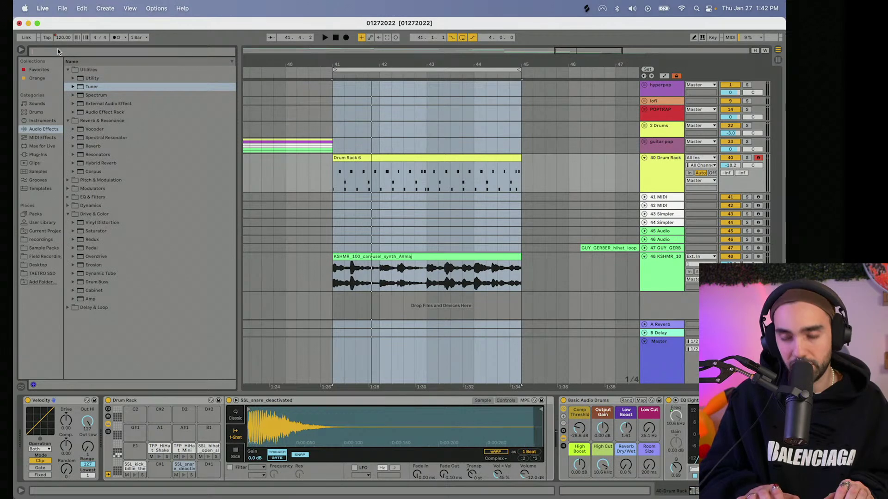
pyautogui.write('press')
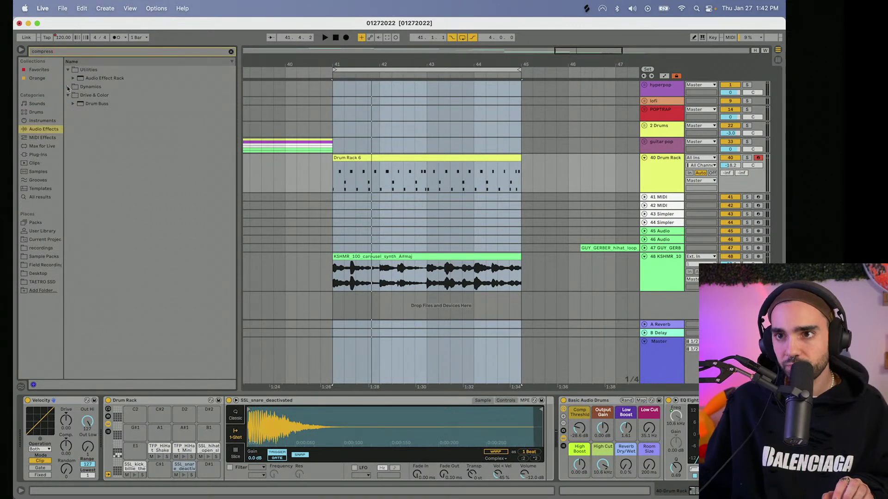
pyautogui.click(68, 87)
pyautogui.moveTo(99, 104); pyautogui.dragTo(373, 172)
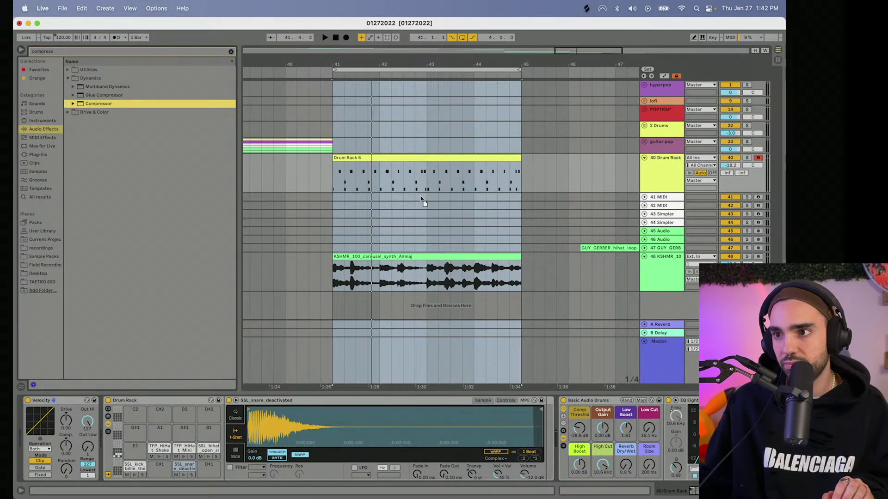
pyautogui.moveTo(421, 280); pyautogui.dragTo(419, 279)
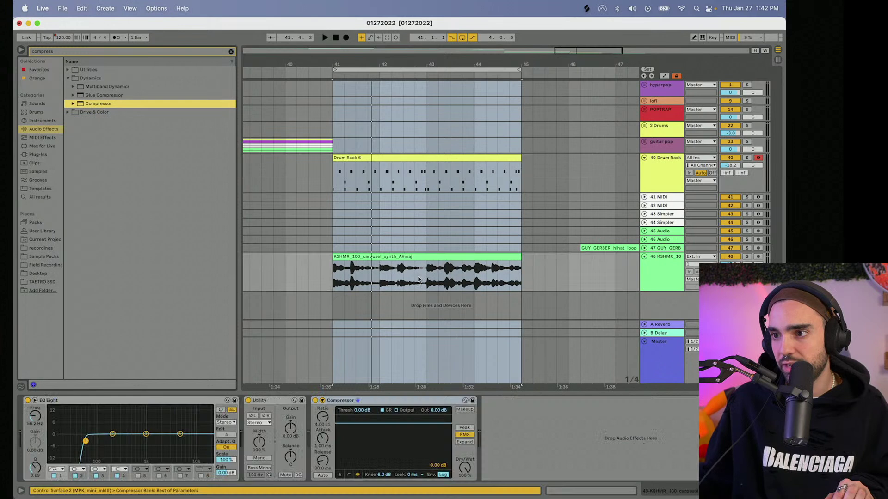
# - Route the KSHMR track Compressor's sidechain input from 40-Drum Rack, using the SSL kick billie the kid Pre FX signal
pyautogui.click(322, 401)
pyautogui.click(328, 423)
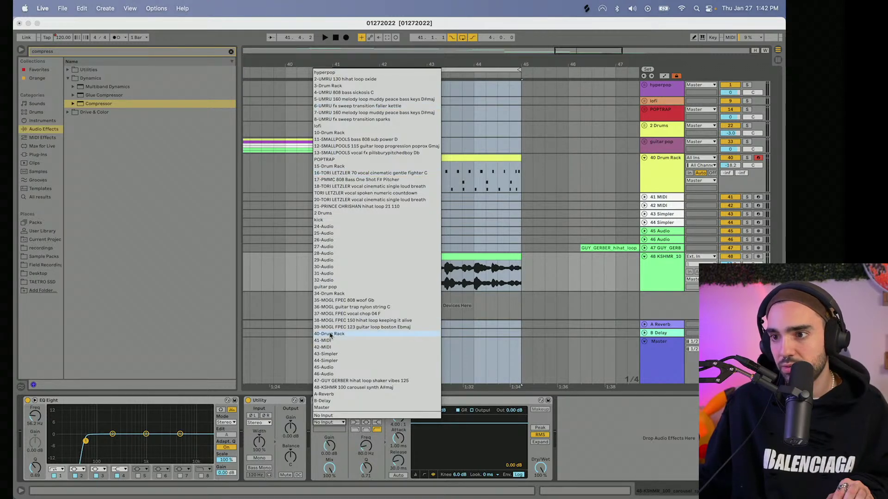
pyautogui.click(332, 430)
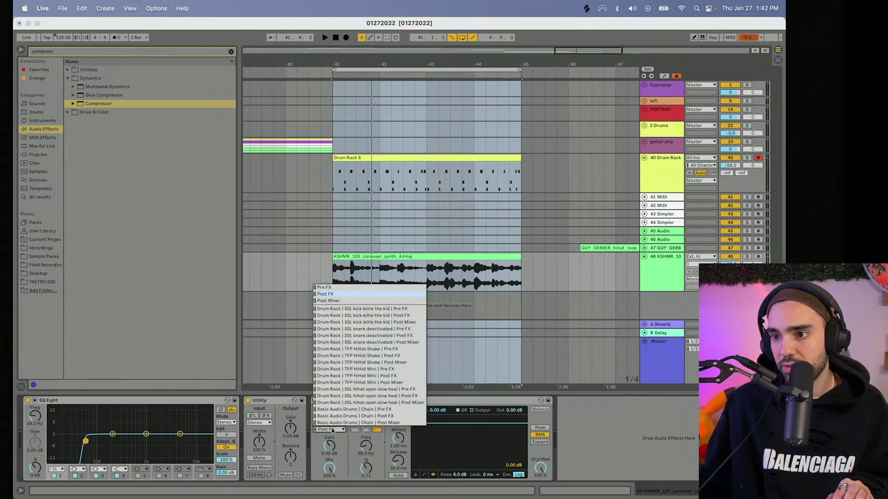
pyautogui.click(366, 310)
# - Lower the KSHMR track Compressor's threshold to -23.2 dB while the loop plays
pyautogui.press('space')
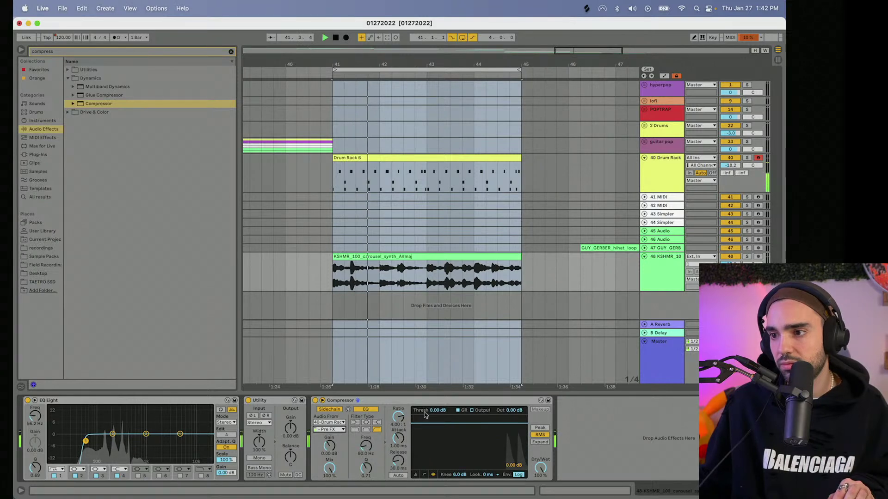
pyautogui.moveTo(423, 411)
pyautogui.mouseDown()
pyautogui.moveTo(430, 402)
pyautogui.moveTo(430, 413)
pyautogui.mouseUp()
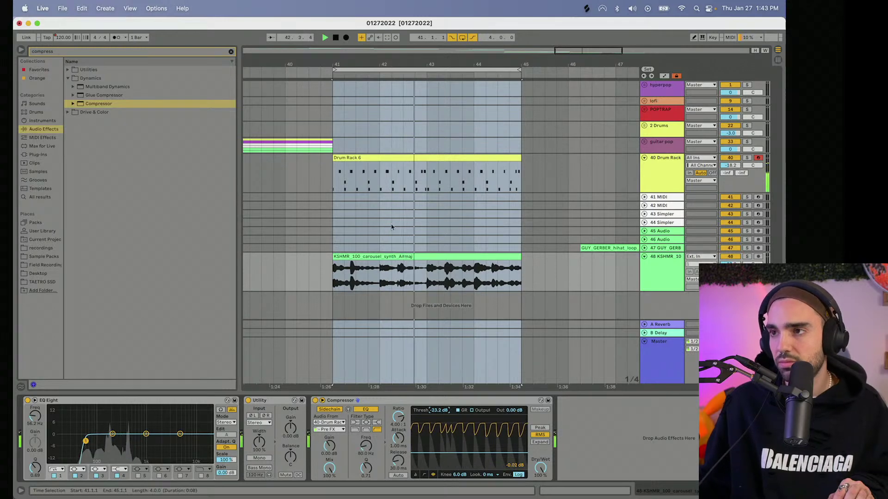
pyautogui.press('space')
# - Switch to Splice and search the sample library for "vocal"
pyautogui.click(587, 9)
pyautogui.click(323, 35)
pyautogui.press('BackSpace')
pyautogui.press('BackSpace')
pyautogui.press('BackSpace')
pyautogui.press('BackSpace')
pyautogui.press('BackSpace')
pyautogui.write('vocal')
pyautogui.press('Return')
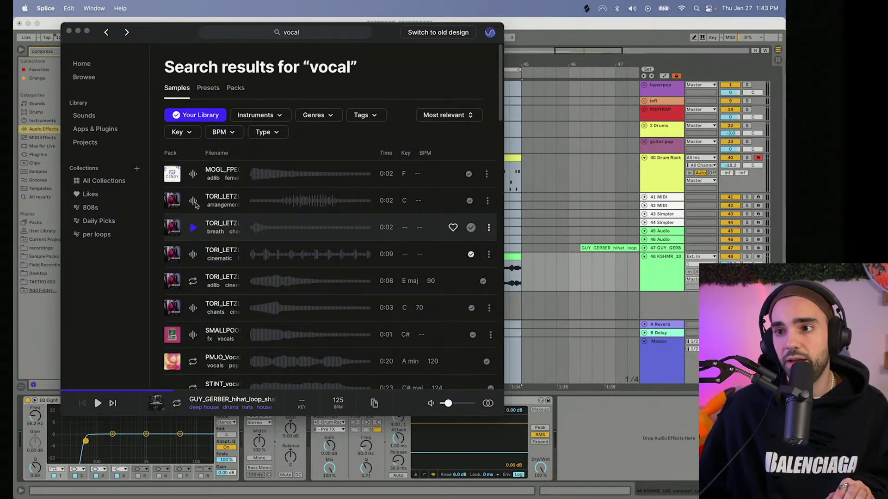
# - Audition the TORI_LETZLER, SMALLPOOLS and PMJO vocal samples in the search results
pyautogui.click(194, 208)
pyautogui.click(192, 234)
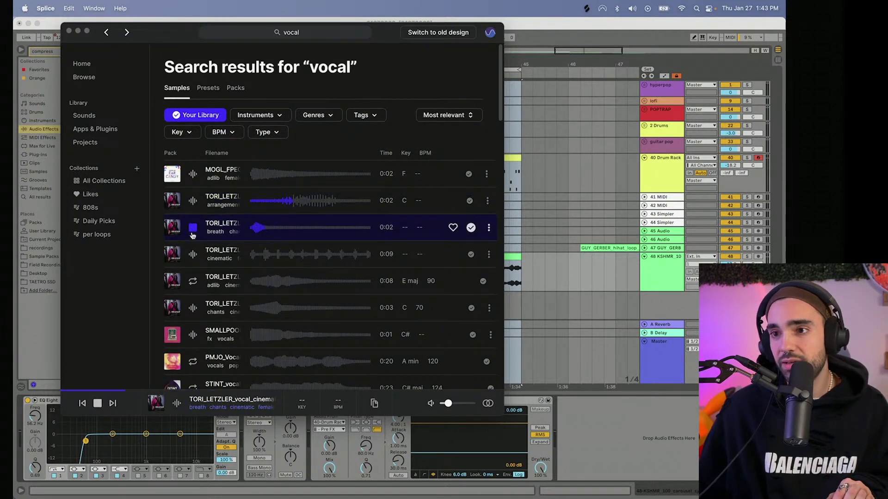
pyautogui.click(193, 282)
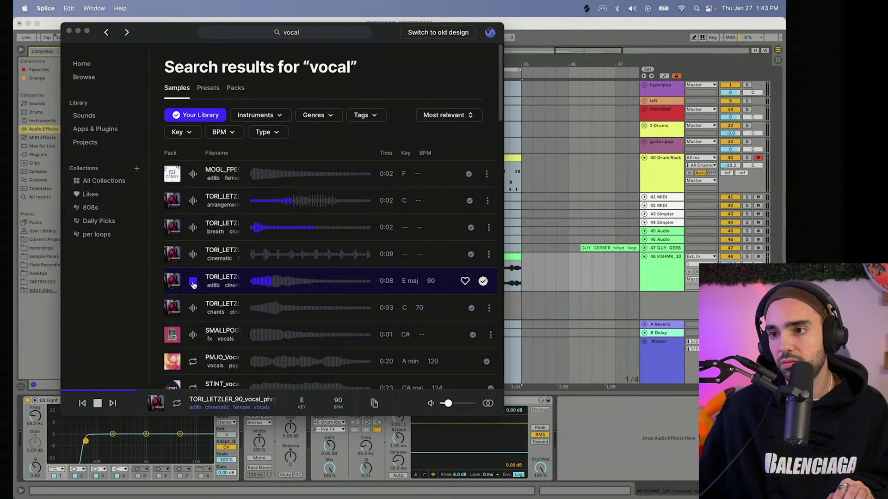
pyautogui.click(193, 308)
pyautogui.scroll(-2, 196, 315)
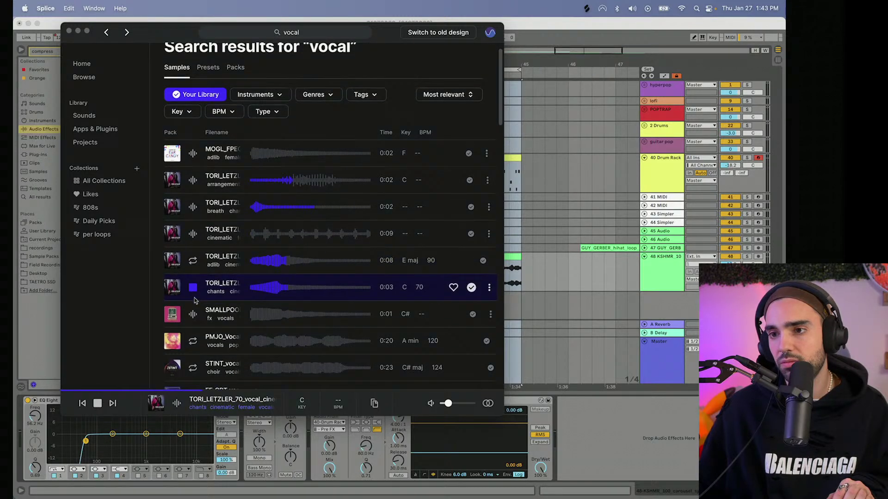
pyautogui.click(194, 316)
pyautogui.scroll(-4, 193, 302)
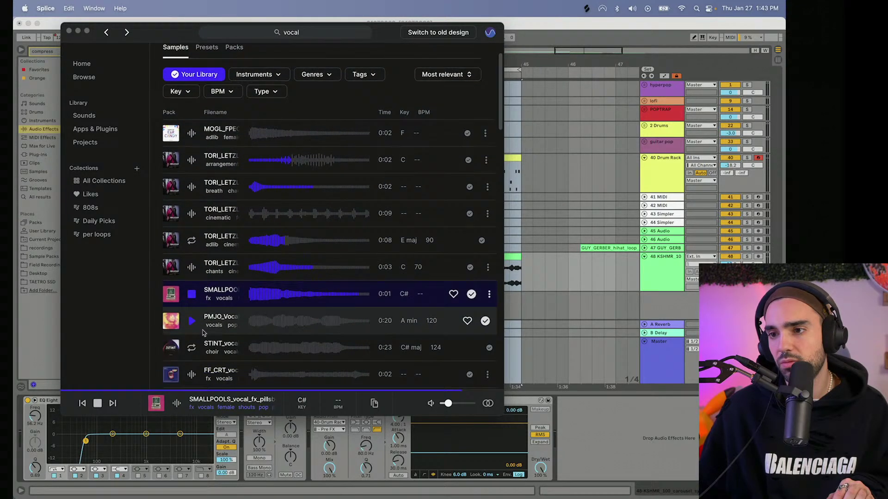
pyautogui.click(193, 299)
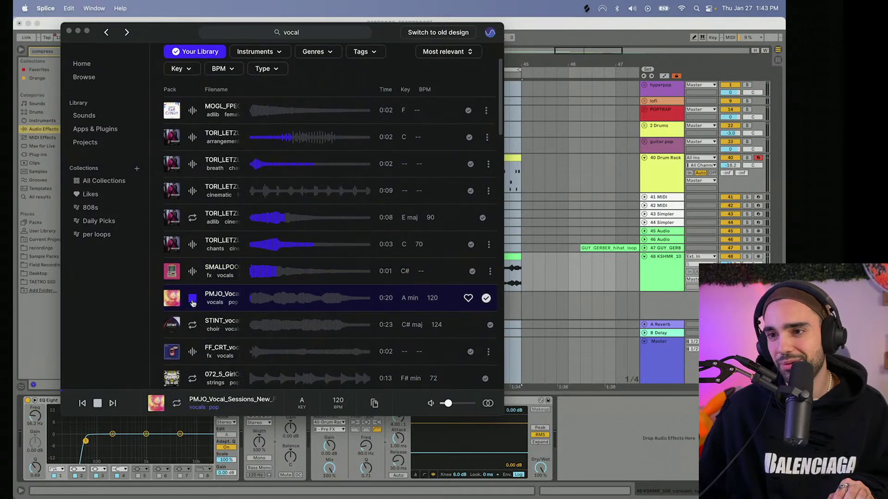
# - Filter the vocal results by cinematic and open the TORI LETZLER: Cinematic Vocals pack from the first sample
pyautogui.click(229, 225)
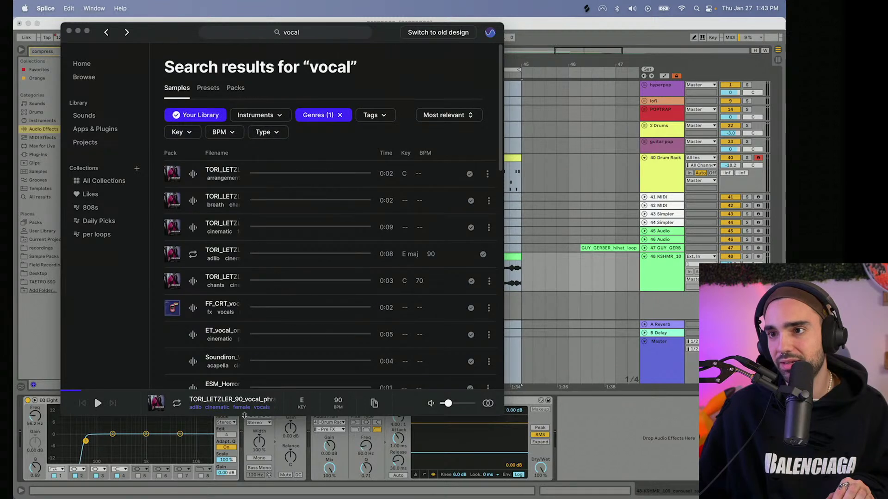
pyautogui.click(222, 171)
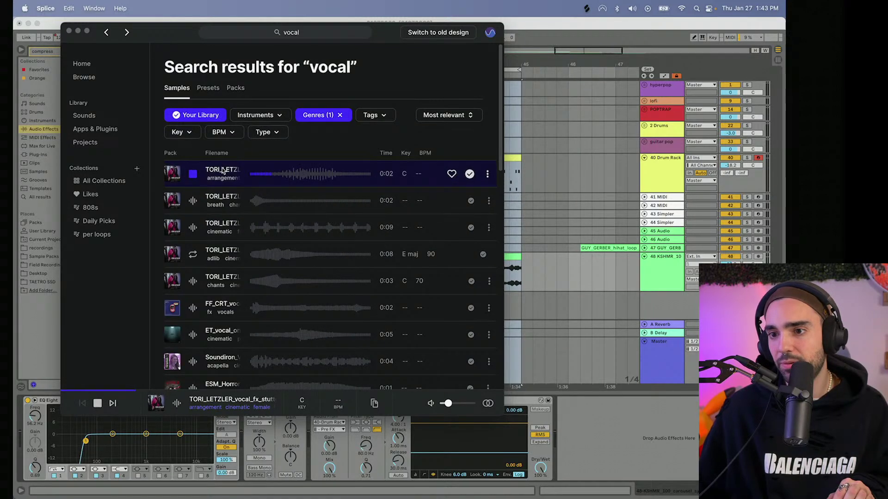
pyautogui.click(172, 174)
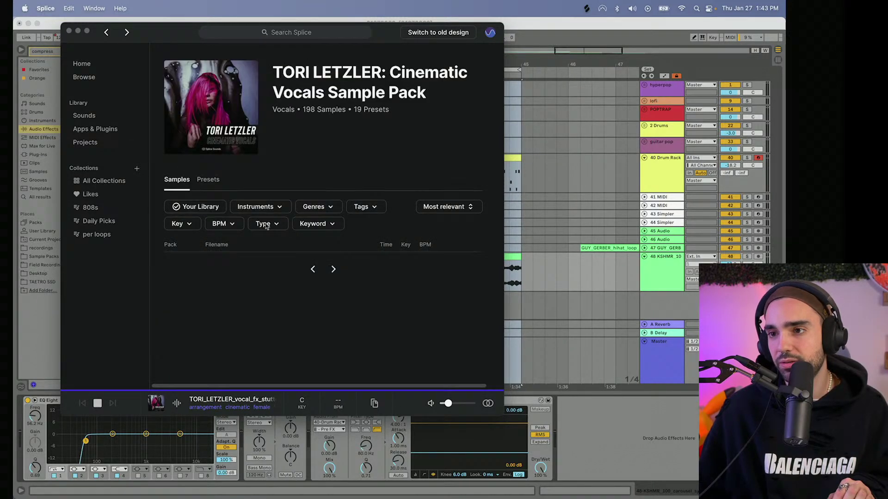
# - Audition vocal phrases in the TORI LETZLER pack, including the 120 BPM chant in E and the 90 BPM phrase in E major
pyautogui.scroll(-3, 196, 302)
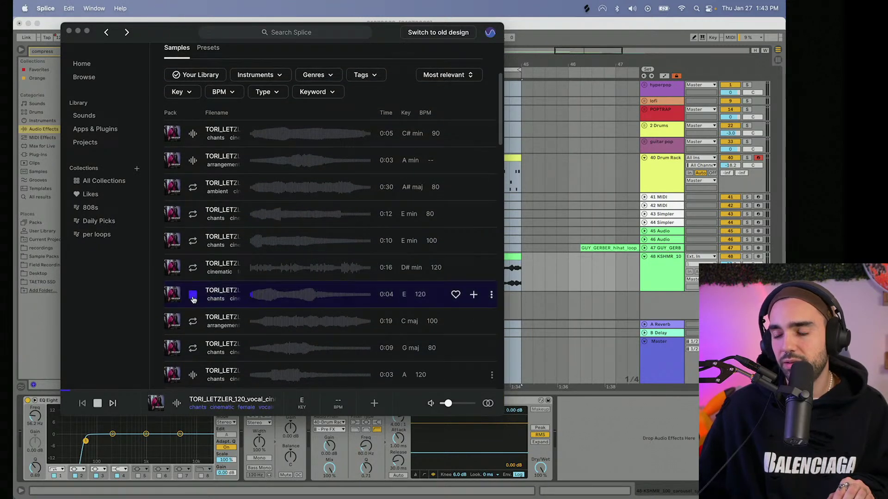
pyautogui.click(193, 299)
pyautogui.scroll(-1, 193, 298)
pyautogui.scroll(-1, 193, 299)
pyautogui.click(194, 299)
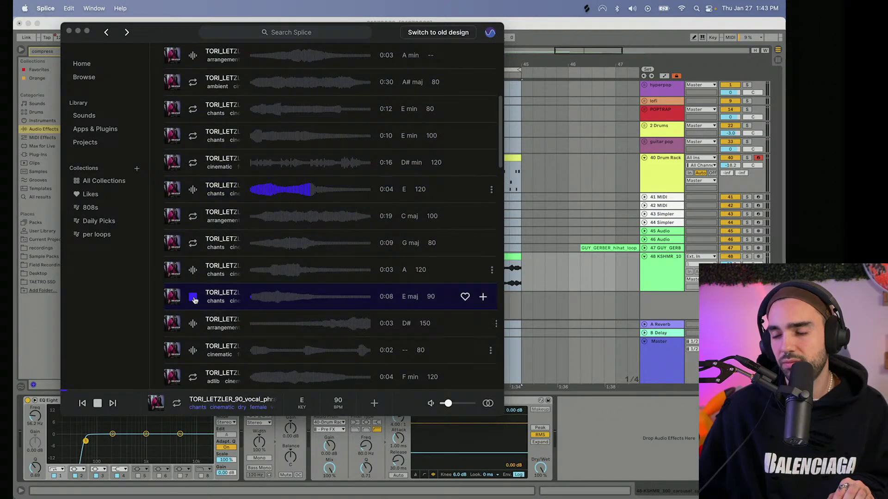
pyautogui.scroll(-1, 194, 300)
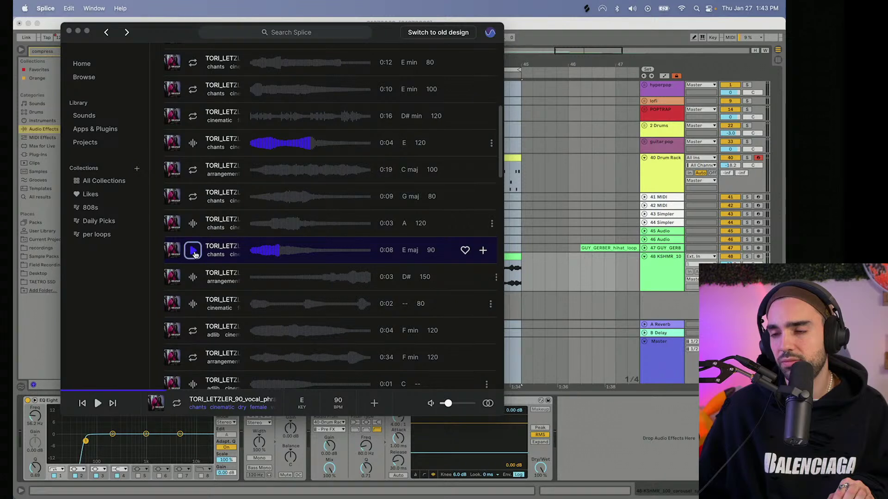
# - Download the 90 BPM E major TORI_LETZLER vocal phrase and load it into the Simpler on track 43 in Ableton Live
pyautogui.click(666, 213)
pyautogui.click(587, 8)
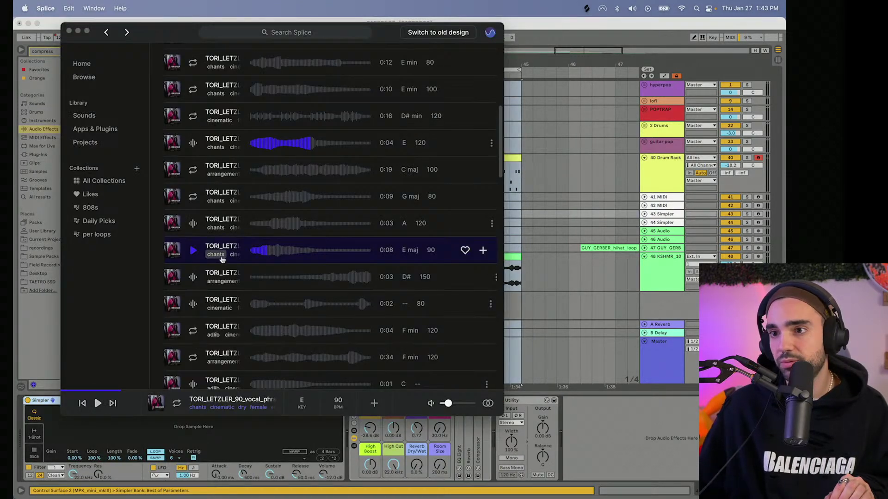
pyautogui.click(194, 253)
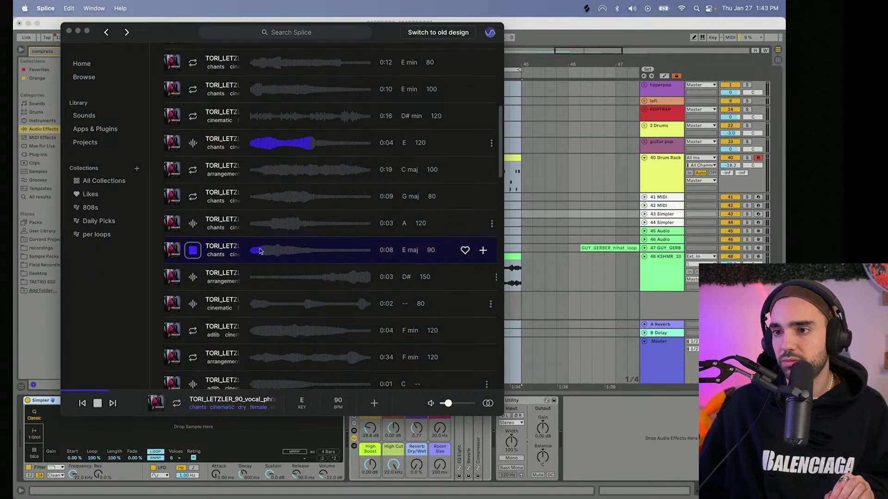
pyautogui.click(483, 251)
pyautogui.moveTo(484, 252); pyautogui.dragTo(214, 431)
pyautogui.click(215, 431)
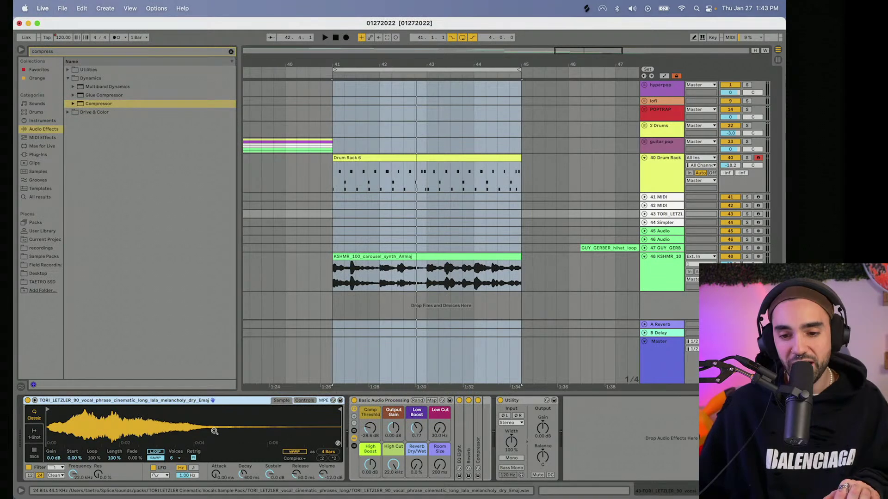
# - Unfold and arm track 43, and trim the end of its Simpler vocal sample to a 2-beat length
pyautogui.click(644, 223)
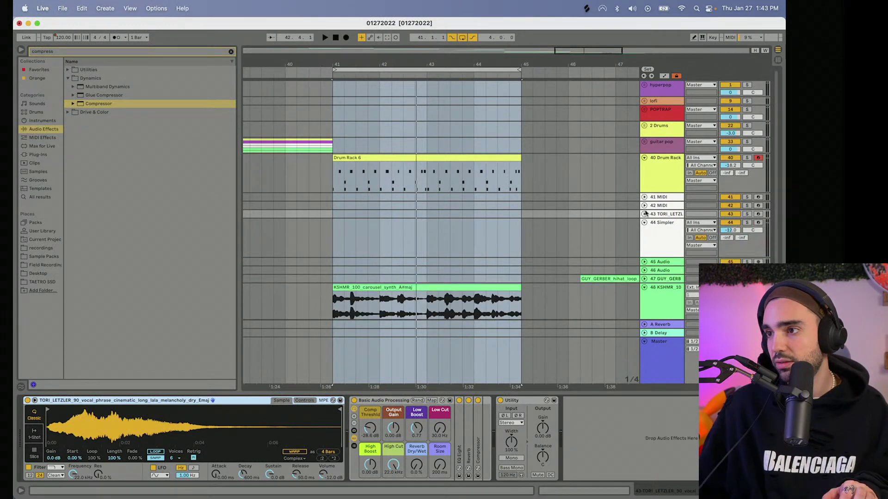
pyautogui.click(644, 214)
pyautogui.click(757, 215)
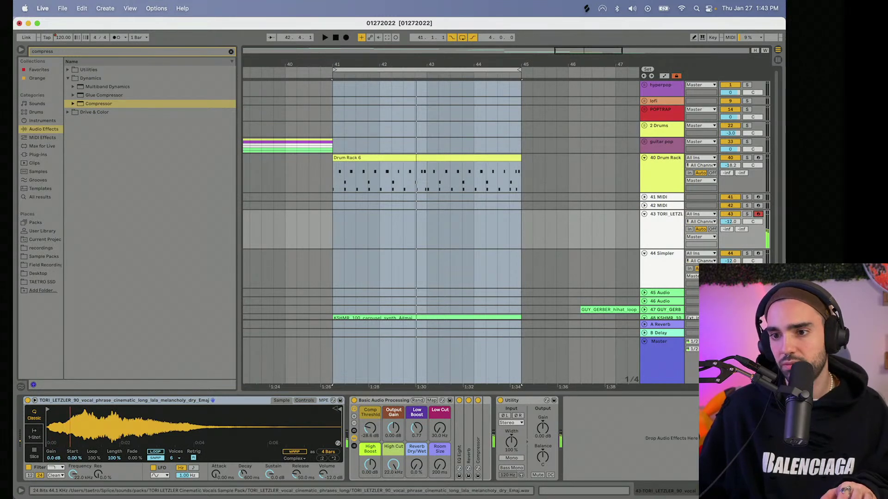
pyautogui.moveTo(335, 409); pyautogui.dragTo(85, 402)
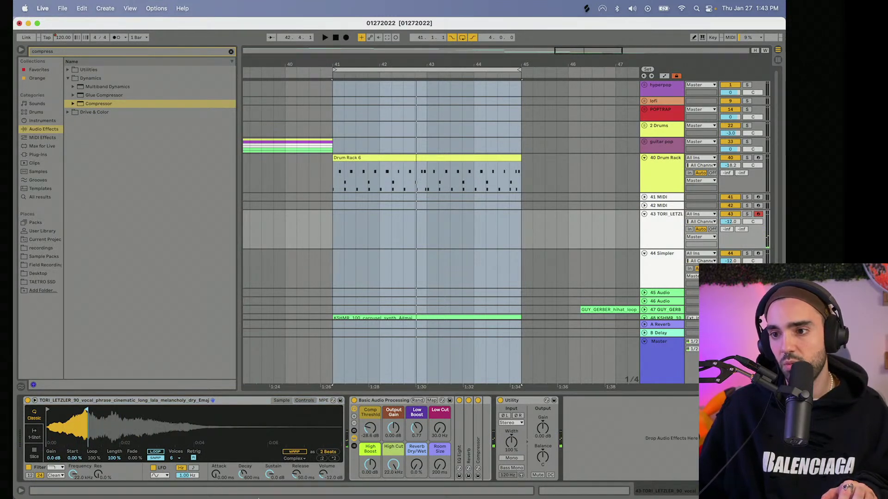
pyautogui.click(301, 453)
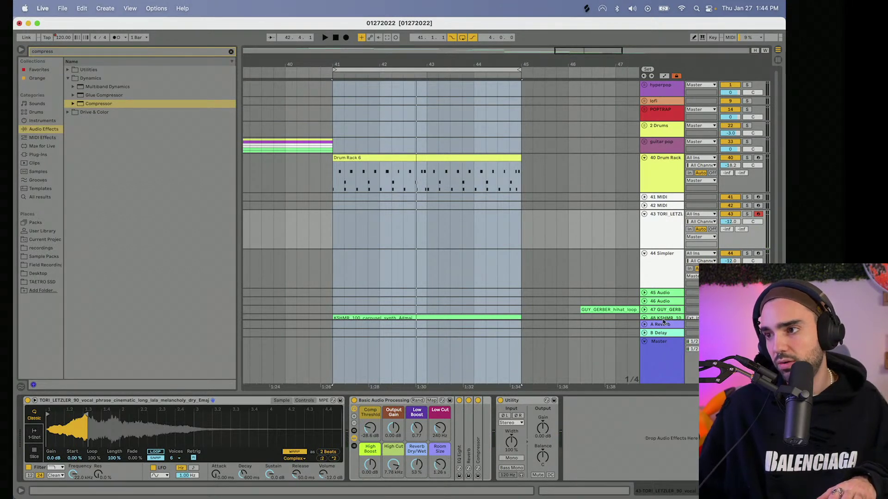
# - Copy the sidechained Compressor from the KSHMR track to the end of track 43's device chain and play the loop
pyautogui.click(663, 318)
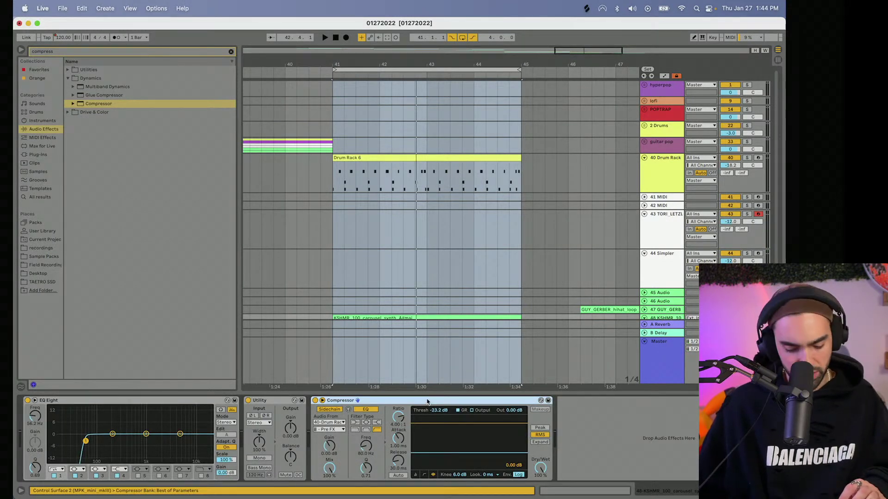
pyautogui.click(649, 237)
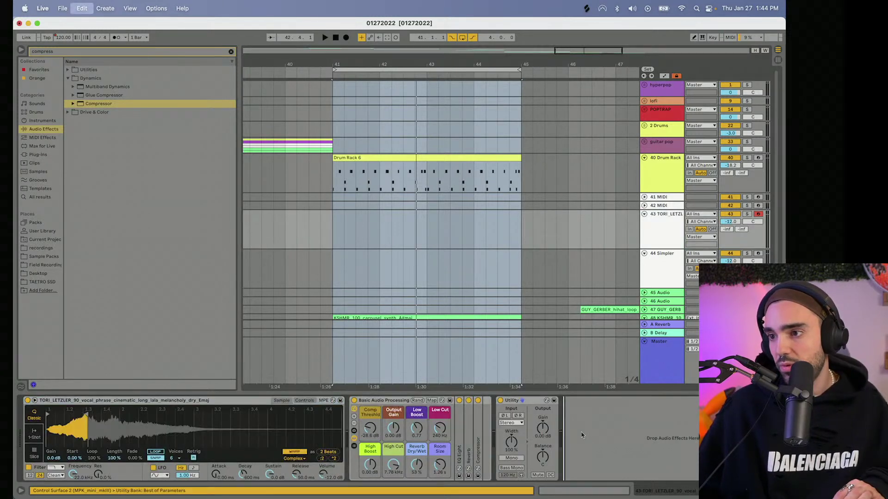
pyautogui.hscroll(3, 583, 434)
pyautogui.press('space')
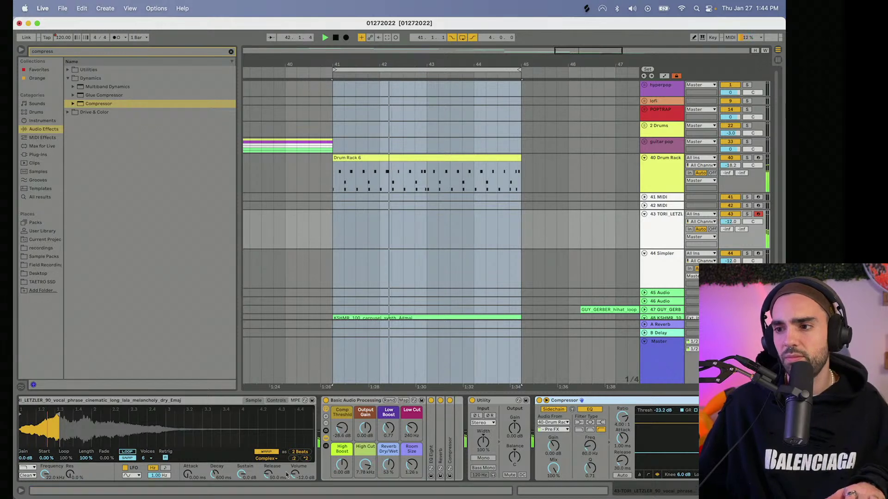
pyautogui.hscroll(-2, 339, 456)
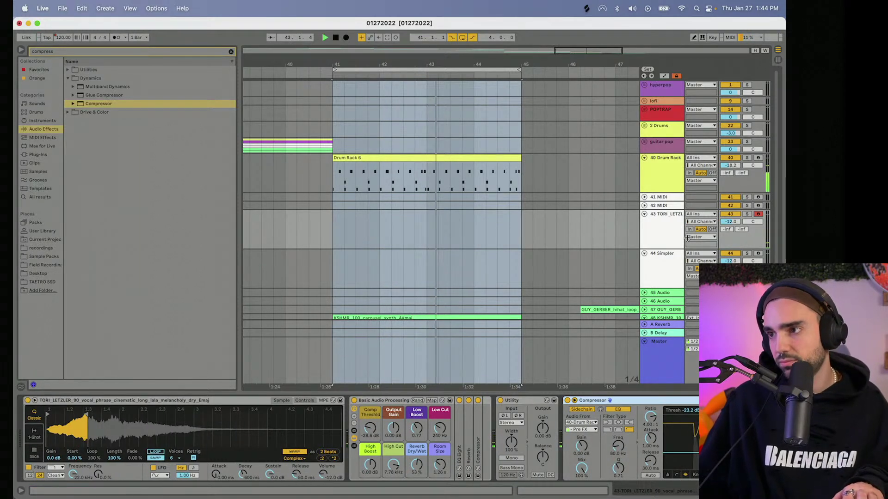
# - Set track 43's B-Delay send to -17.0 dB and record a MIDI clip of the vocal Simpler across bars 41 to 45
pyautogui.moveTo(744, 232); pyautogui.dragTo(742, 226)
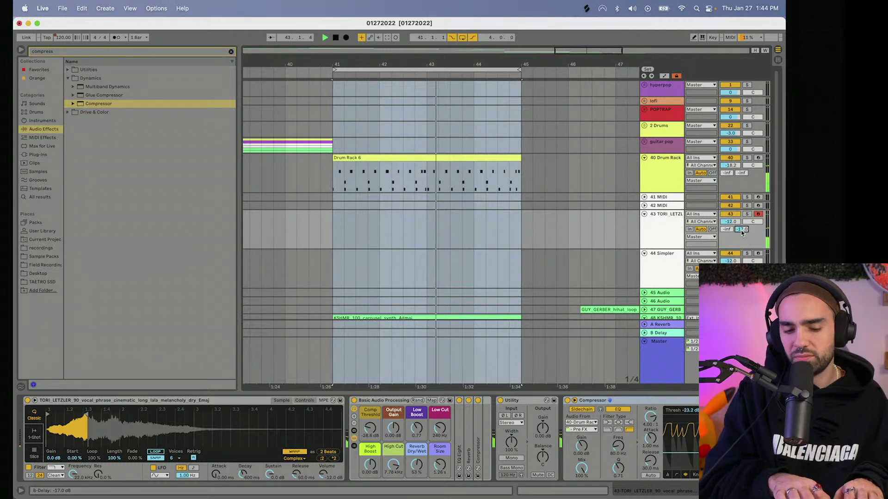
pyautogui.press('space')
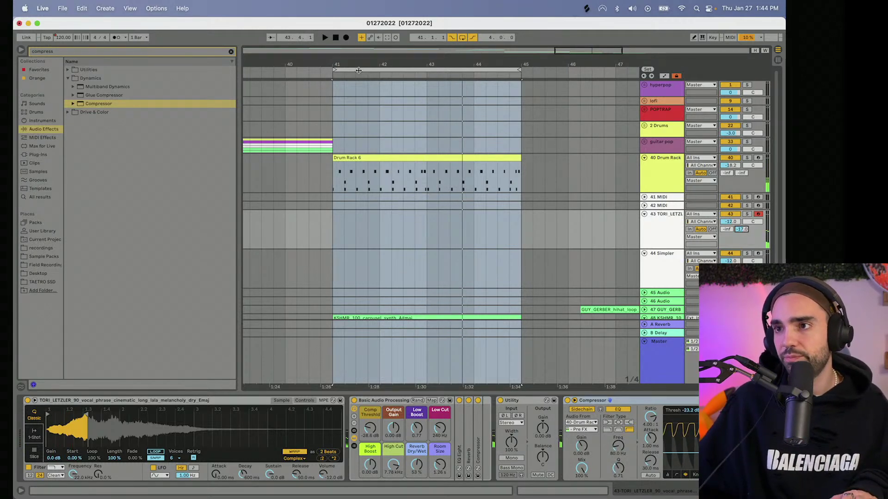
pyautogui.click(345, 39)
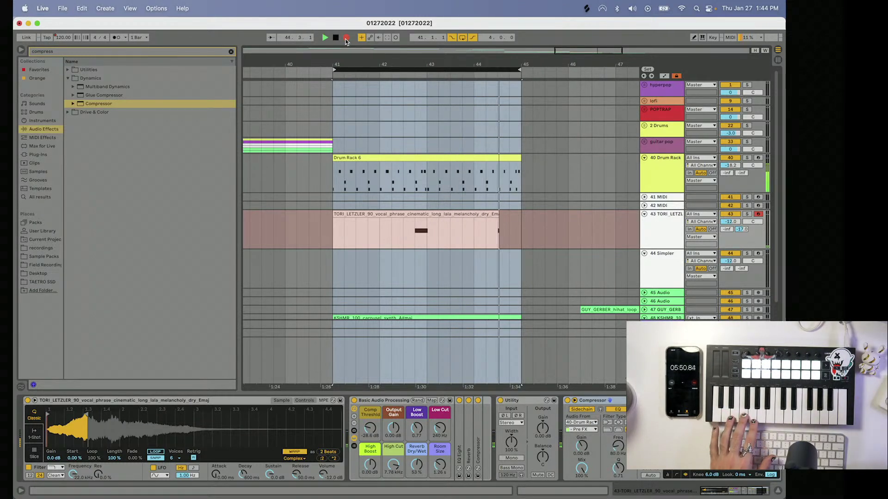
pyautogui.press('space')
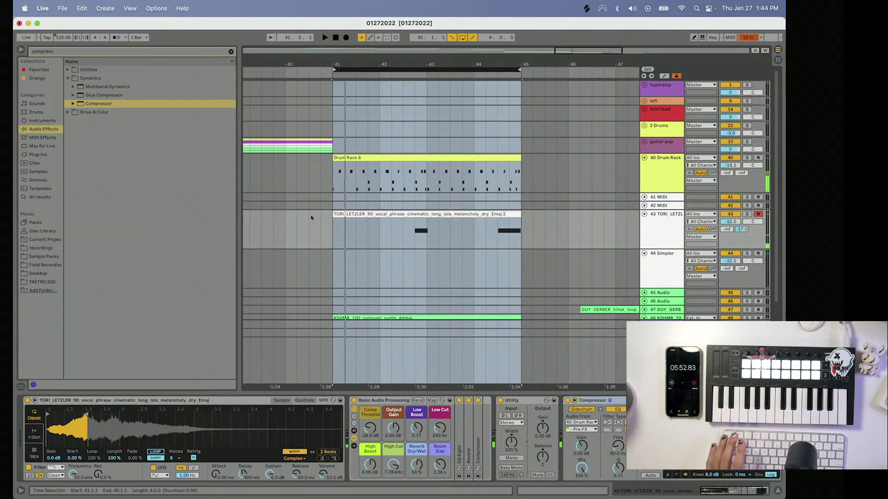
# - Open the recorded clip on track 43, quantize all its notes and play back the loop
pyautogui.click(348, 214)
pyautogui.doubleClick(362, 214)
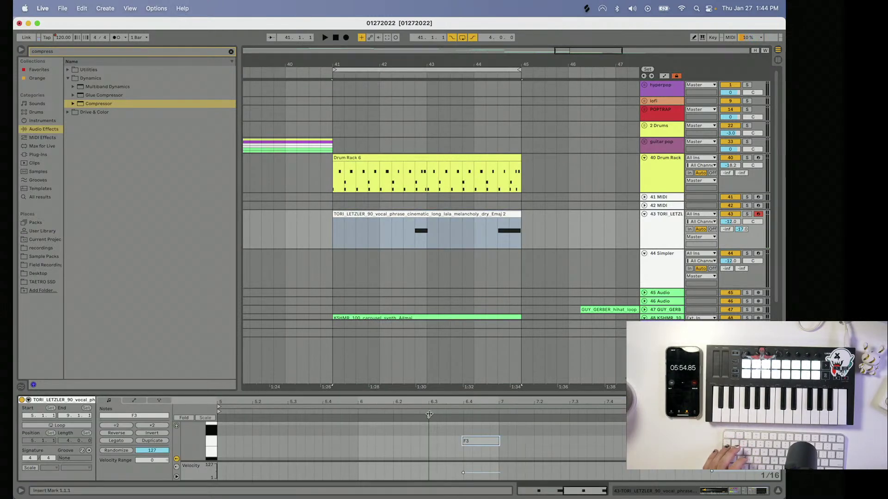
pyautogui.click(428, 416)
pyautogui.press('super+a')
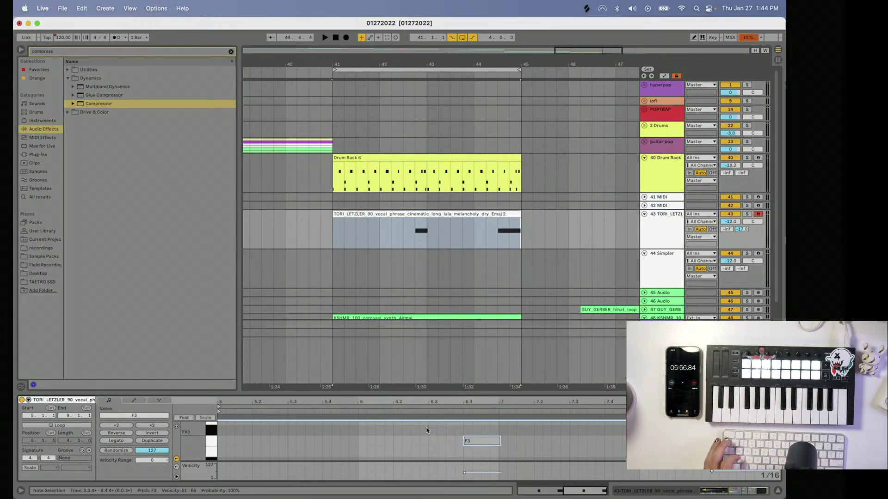
pyautogui.press('space')
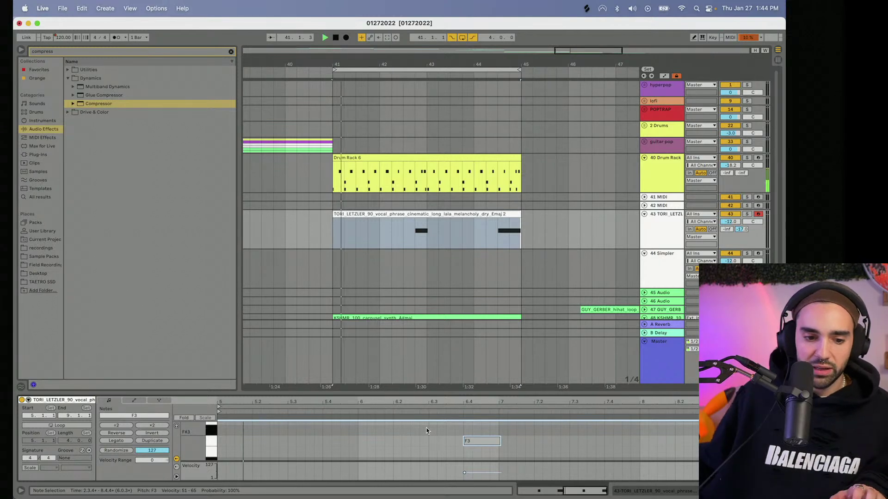
# - Move the start of track 43's Simpler vocal sample slightly inward and fine-tune its Attack while checking against the loop
pyautogui.click(664, 243)
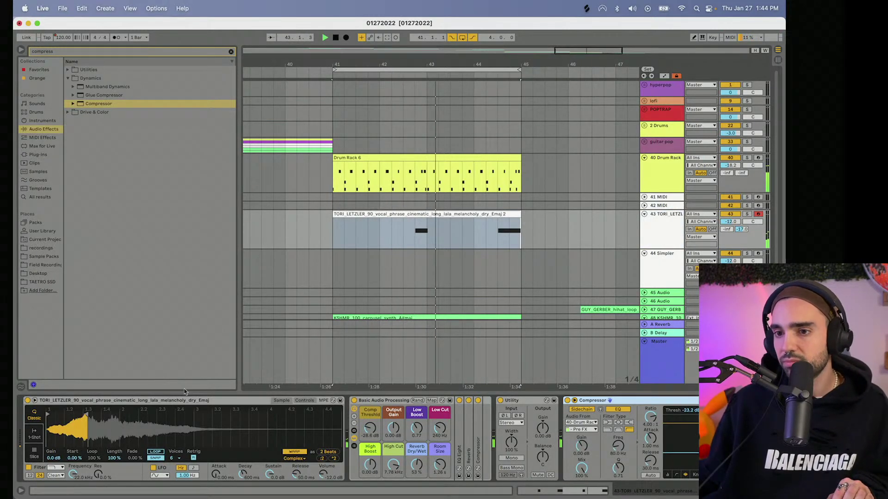
pyautogui.press('space')
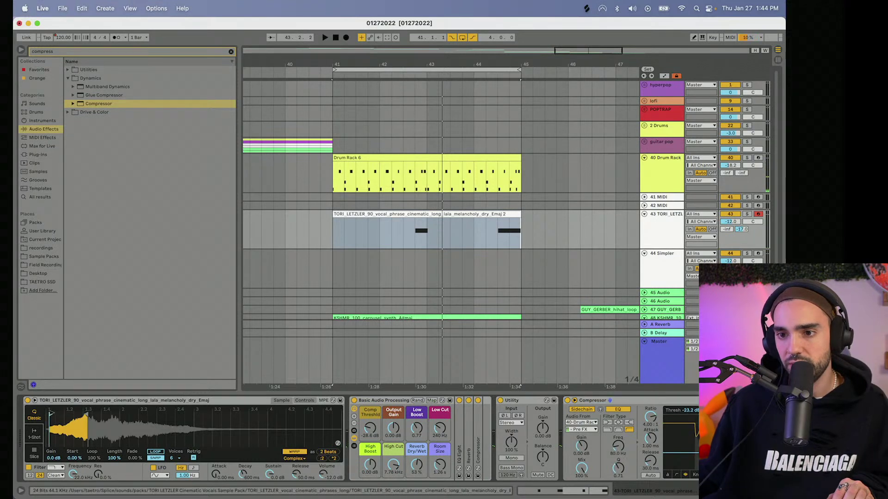
pyautogui.press('space')
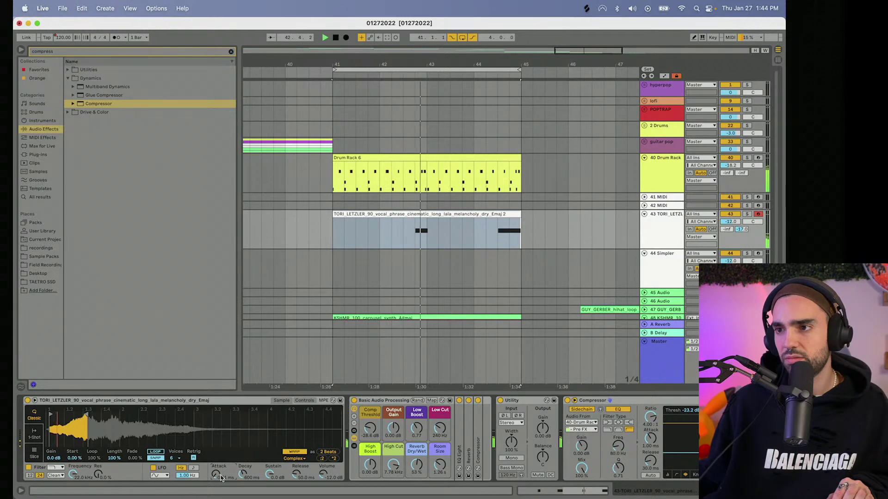
pyautogui.press('space')
# - Adjust the first kick note at the start of the Drum Rack 6 clip and play the loop
pyautogui.click(355, 159)
pyautogui.doubleClick(355, 159)
pyautogui.moveTo(262, 455); pyautogui.dragTo(244, 457)
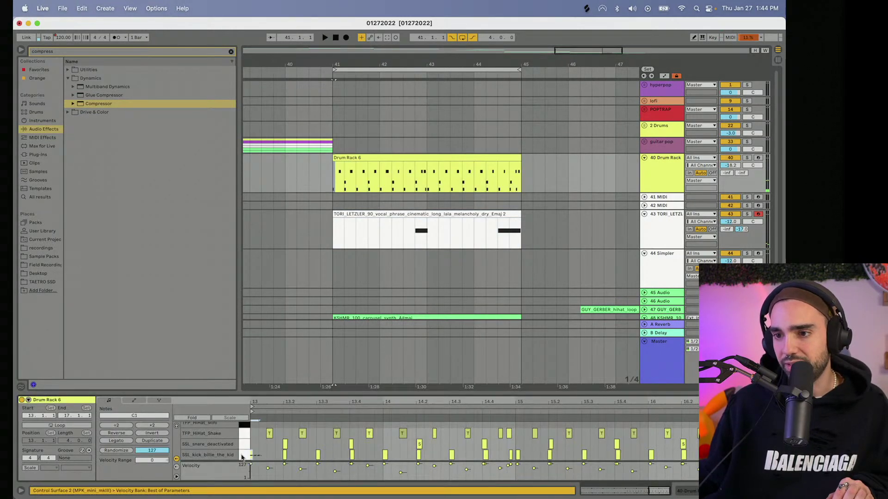
pyautogui.press('space')
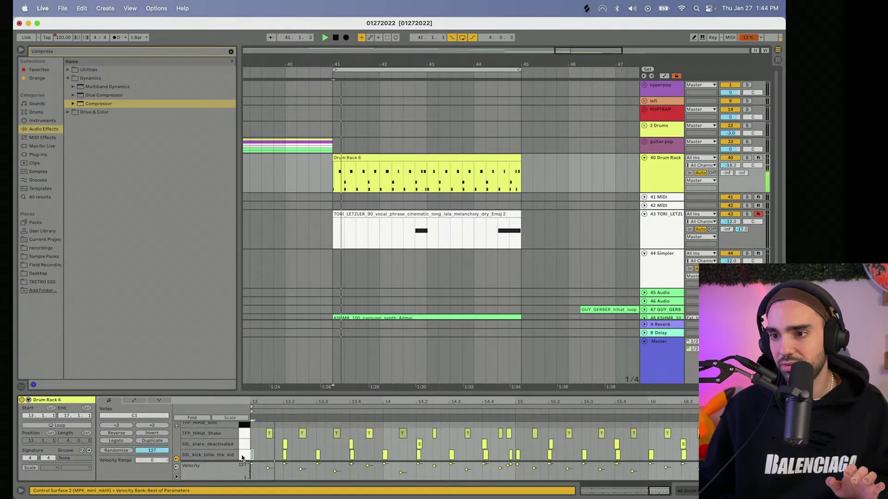
# - Duplicate vocal track 43 and clear the copied clip from the new track 44
pyautogui.click(665, 233)
pyautogui.click(664, 233)
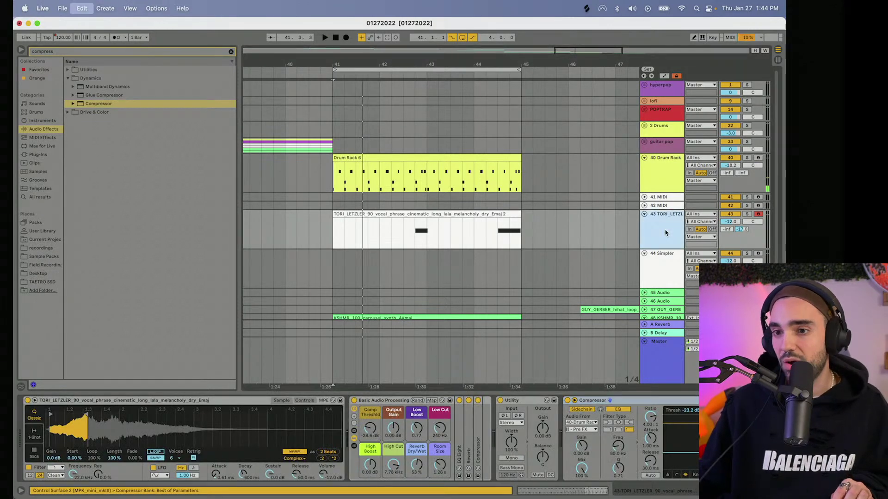
pyautogui.press('super+d')
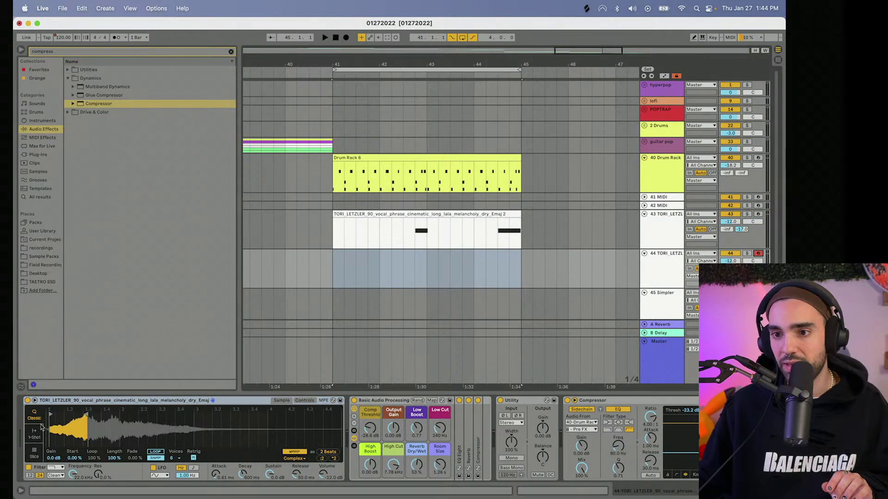
# - Narrow the vocal sample in track 44's Simpler to a 1-beat section, keeping the Complex warp mode
pyautogui.moveTo(51, 415); pyautogui.dragTo(69, 413)
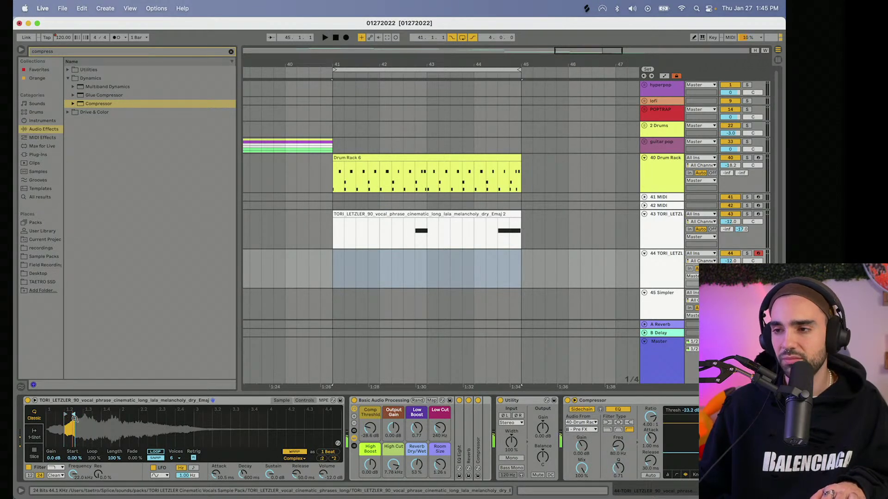
pyautogui.click(293, 458)
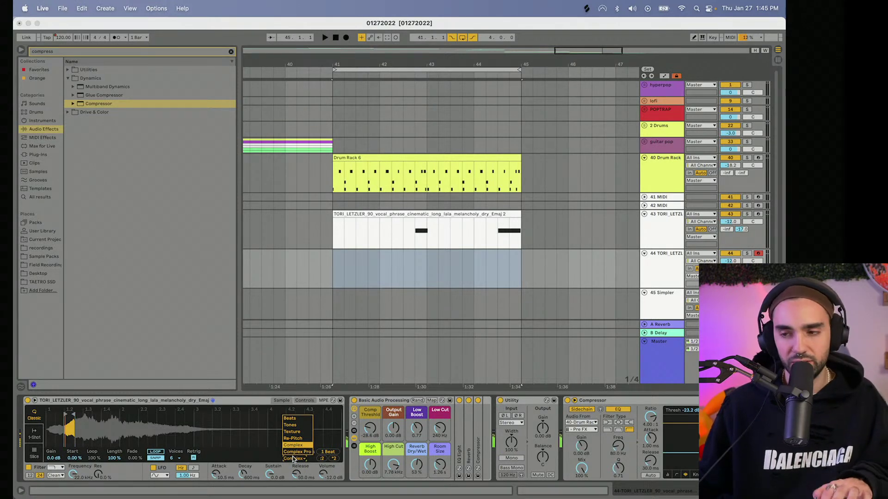
pyautogui.click(337, 275)
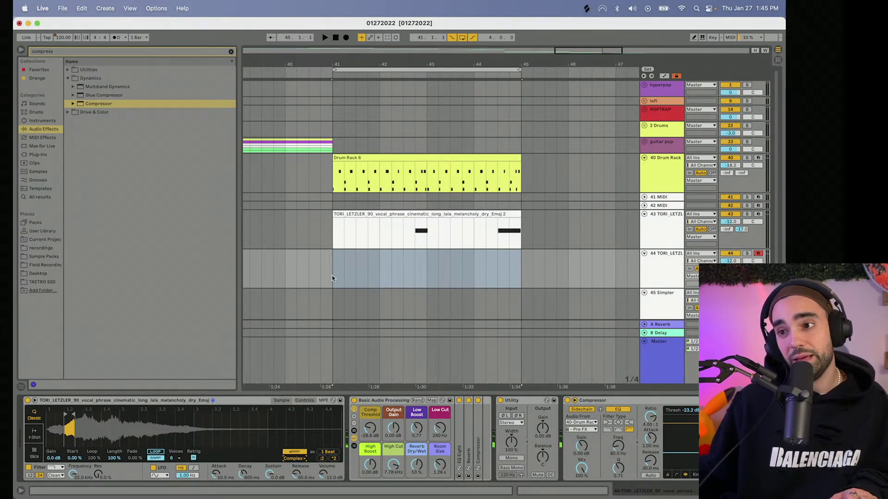
# - Rehearse the vocal chop over the loop and reset the B-Delay sends on tracks 43 and 44 to -inf
pyautogui.press('space')
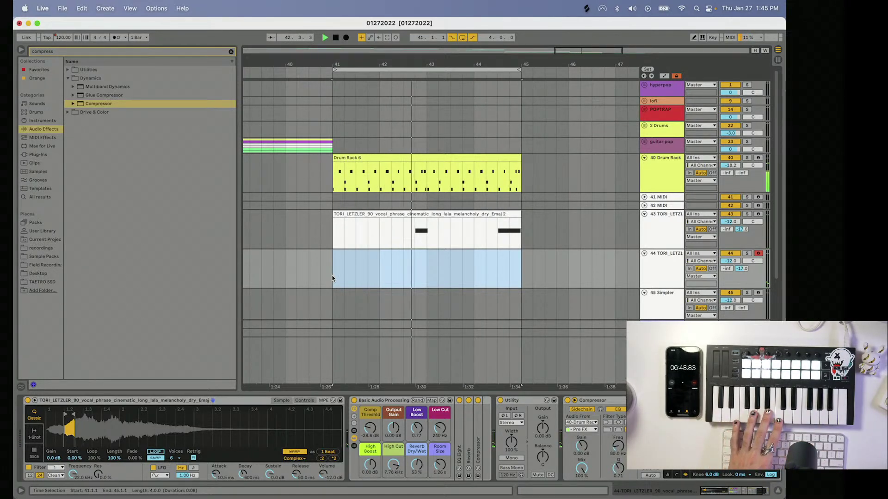
pyautogui.press('space')
pyautogui.click(741, 268)
pyautogui.press('Delete')
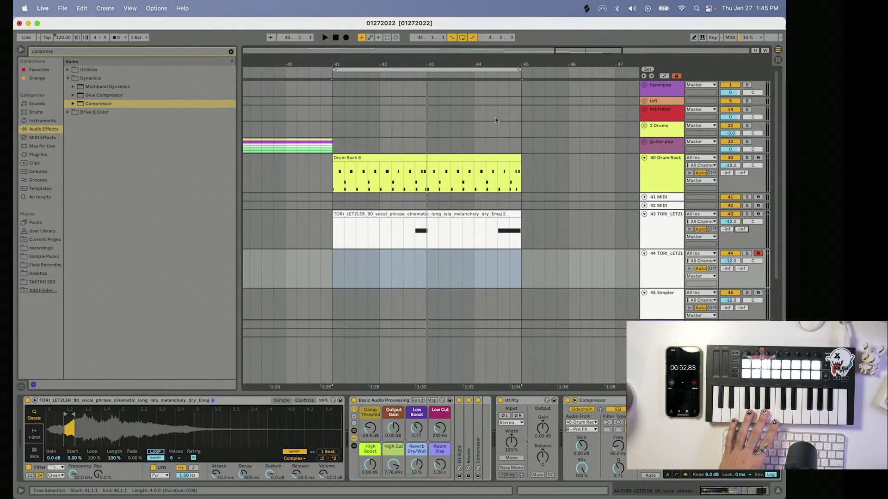
# - Record a vocal chop MIDI clip on track 44 across bars 41 to 45 and quantize all its notes
pyautogui.click(346, 38)
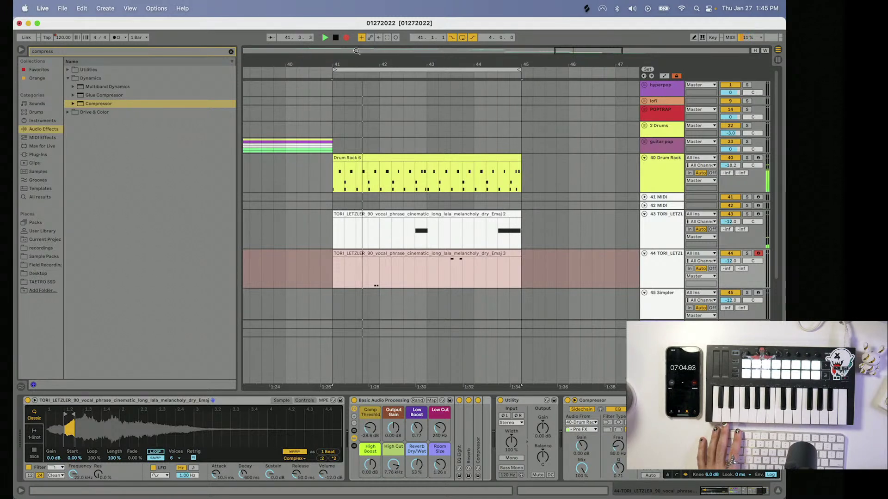
pyautogui.press('space')
pyautogui.click(389, 250)
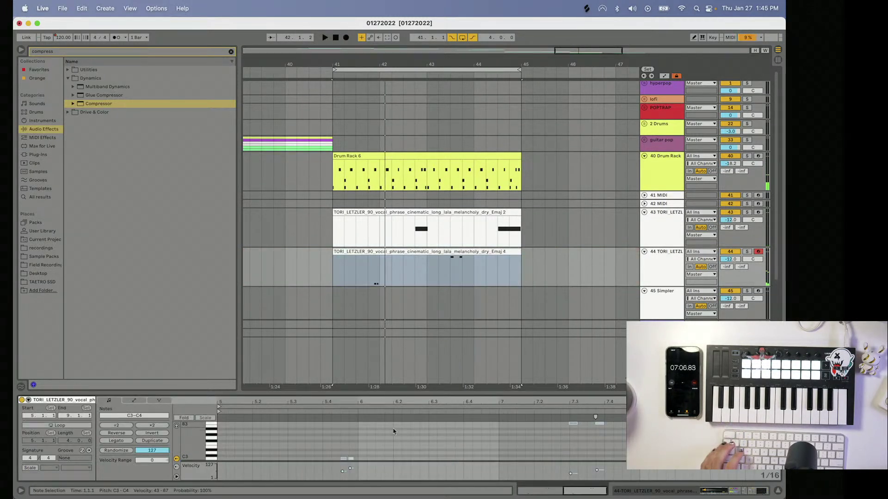
pyautogui.press('super+a')
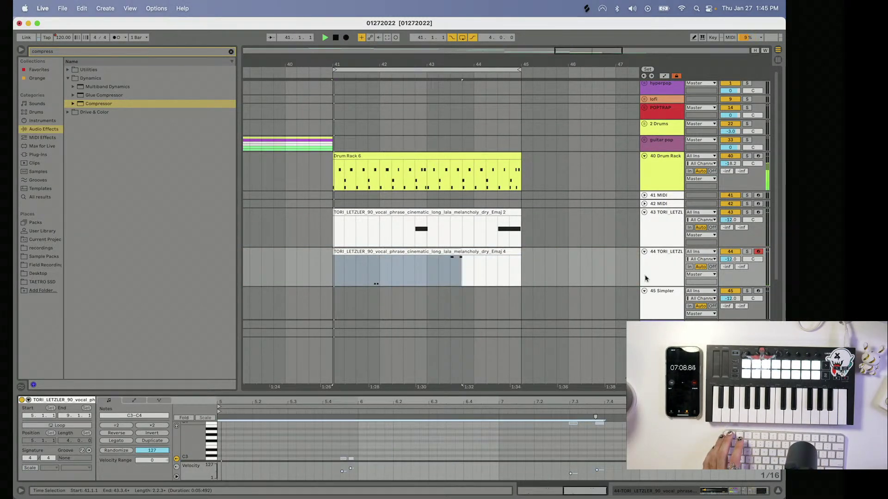
# - Duplicate vocal track 44 and delete the copied clip from the new track 45
pyautogui.click(667, 266)
pyautogui.press('super+d')
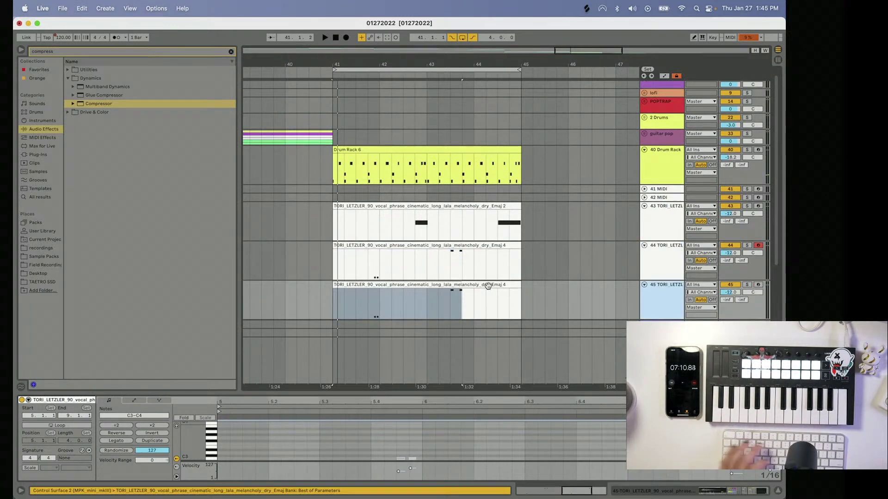
pyautogui.click(489, 289)
pyautogui.press('Delete')
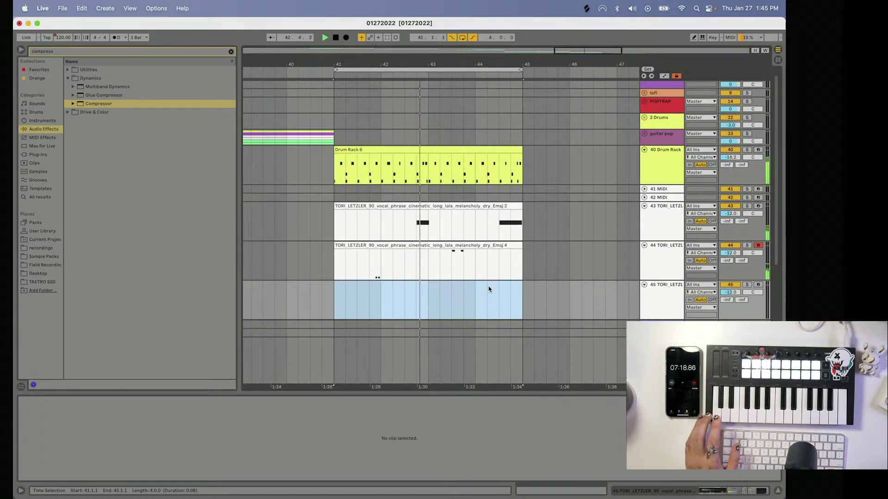
# - Arm track 45, rehearse over the loop and record another vocal chop MIDI clip across bars 41 to 45
pyautogui.press('space')
pyautogui.click(753, 292)
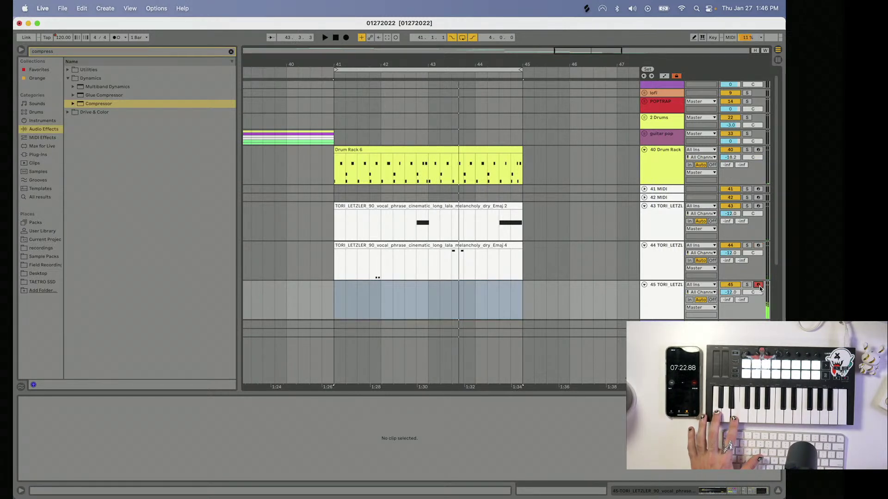
pyautogui.press('space')
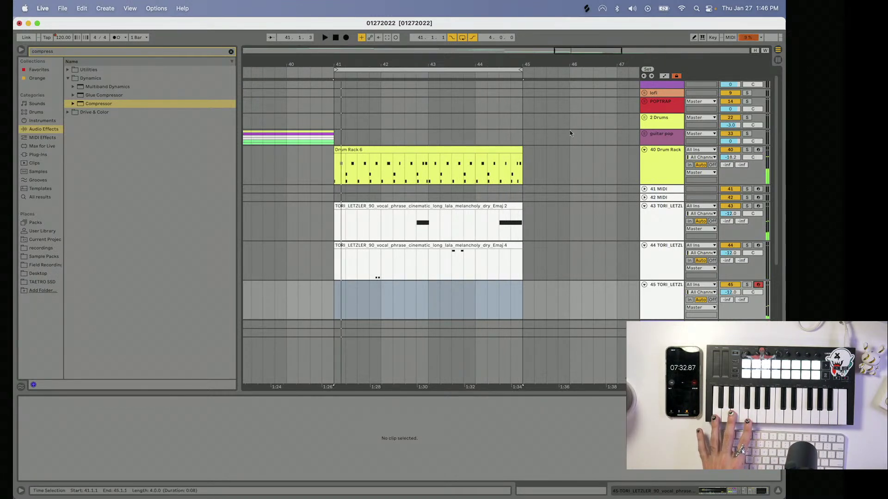
pyautogui.click(438, 67)
pyautogui.click(346, 38)
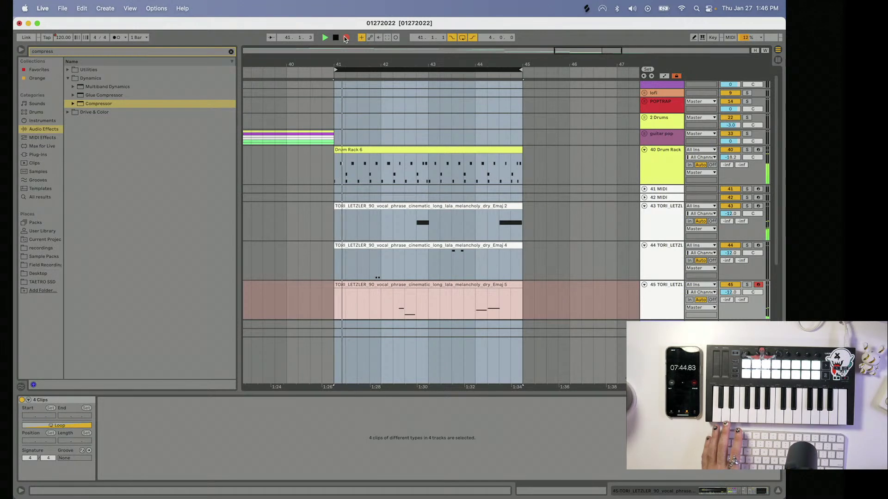
pyautogui.press('space')
# - Shorten the last two notes of the recorded track 45 clip and quantize all its notes
pyautogui.click(456, 285)
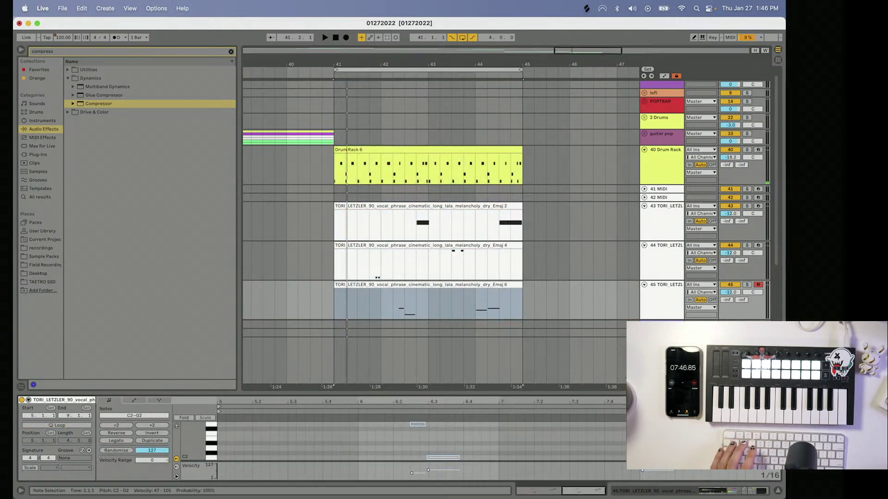
pyautogui.moveTo(675, 434); pyautogui.dragTo(659, 434)
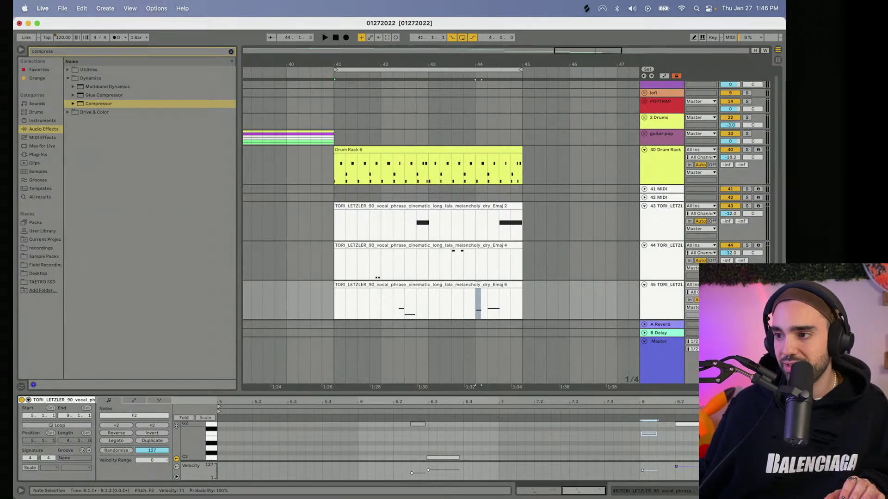
pyautogui.moveTo(710, 424); pyautogui.dragTo(692, 433)
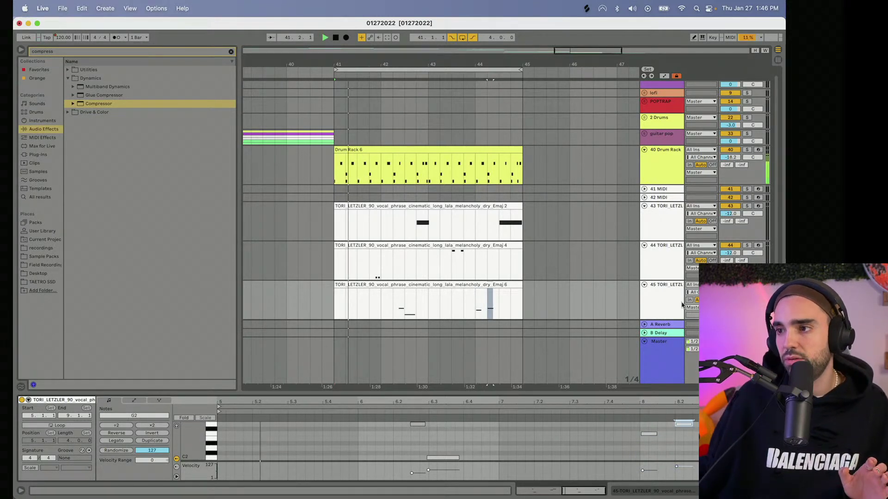
pyautogui.click(662, 296)
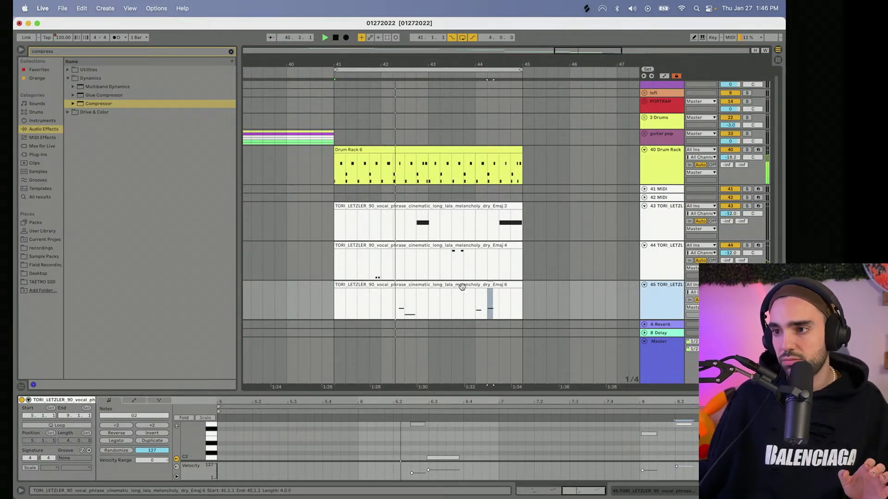
pyautogui.click(483, 442)
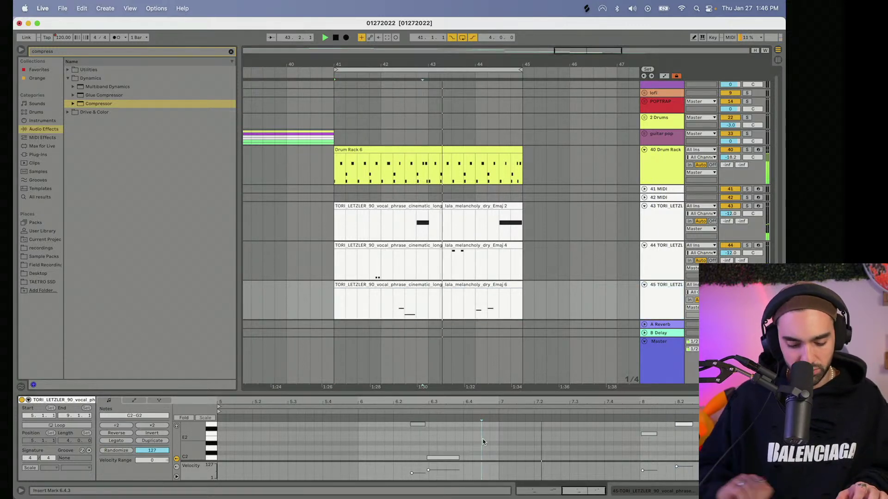
pyautogui.press('super+a')
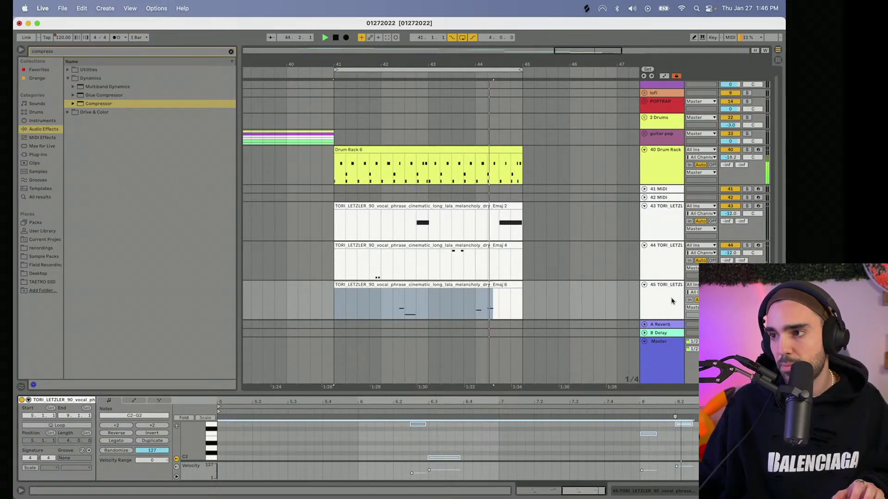
# - Set Reverb Dry/Wet to 0% on track 45, and set track 44 to -12.2 dB panned 9L
pyautogui.hotkey('shift', 'Tab')
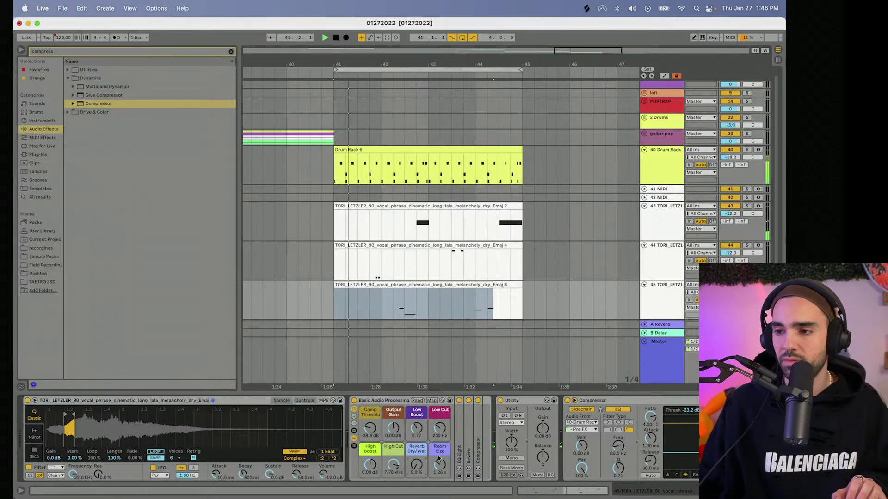
pyautogui.moveTo(742, 253); pyautogui.dragTo(733, 282)
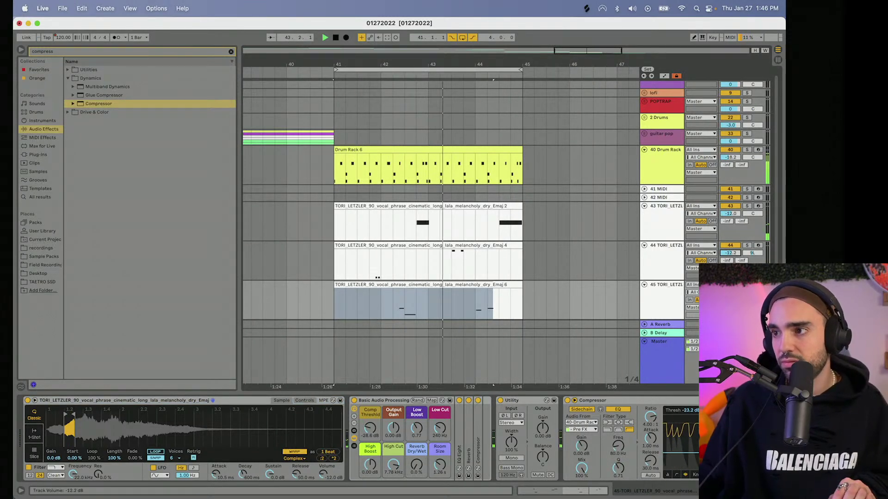
# - Set Room Size to 209 ms on track 45, lower track 44 to -15.1 dB, and check the devices on tracks 43 and 44
pyautogui.moveTo(439, 465); pyautogui.dragTo(440, 490)
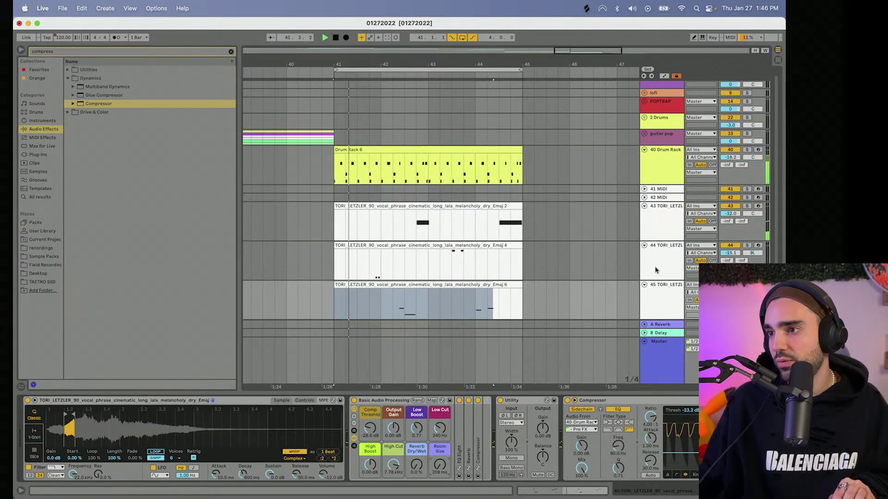
pyautogui.click(656, 269)
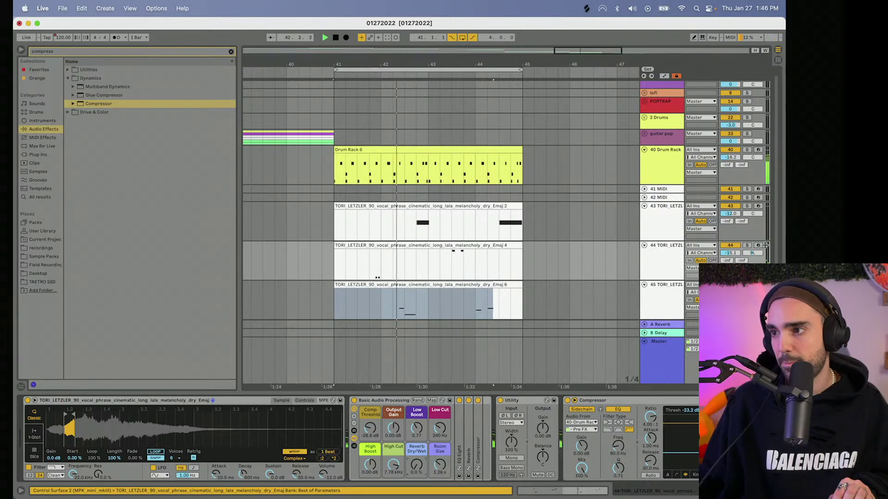
pyautogui.click(662, 228)
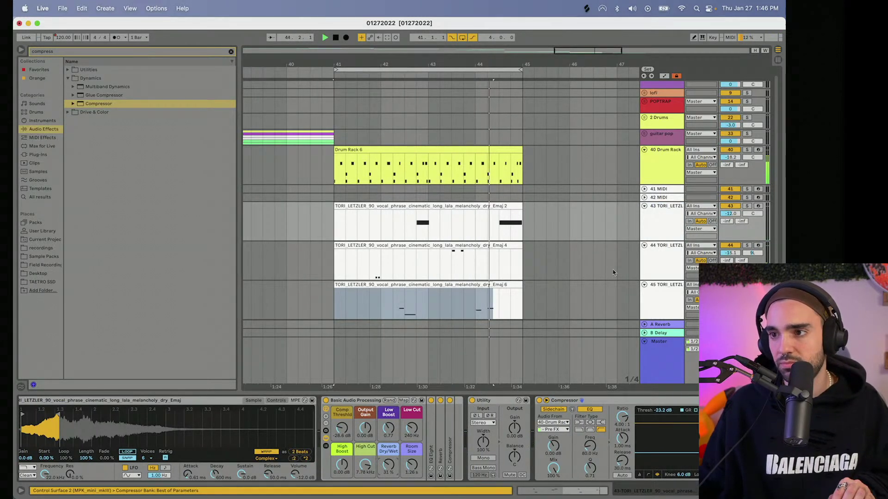
pyautogui.click(656, 265)
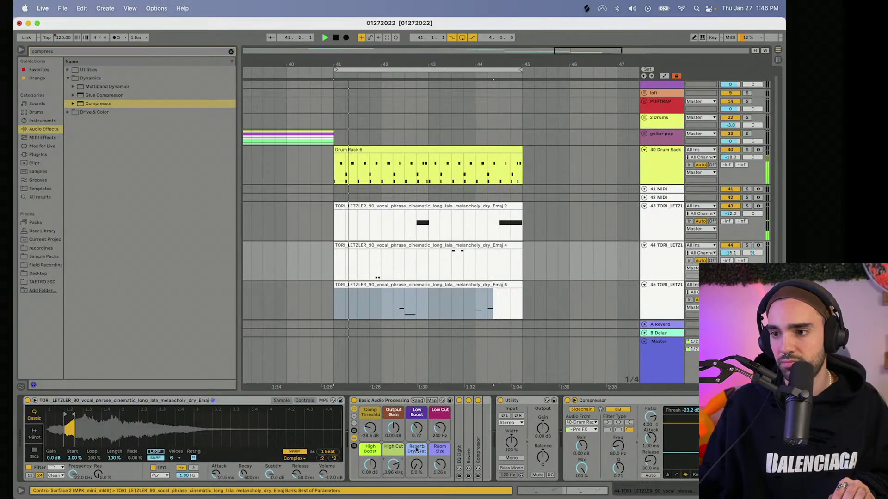
# - Lower vocal tracks 43 to 45 together, with track 43 at -13.6 dB and track 44 at -16.7 dB, and fold all tracks
pyautogui.keyDown('shift'); pyautogui.click(659, 300); pyautogui.keyUp('shift')
pyautogui.rightClick(659, 300)
pyautogui.click(713, 256)
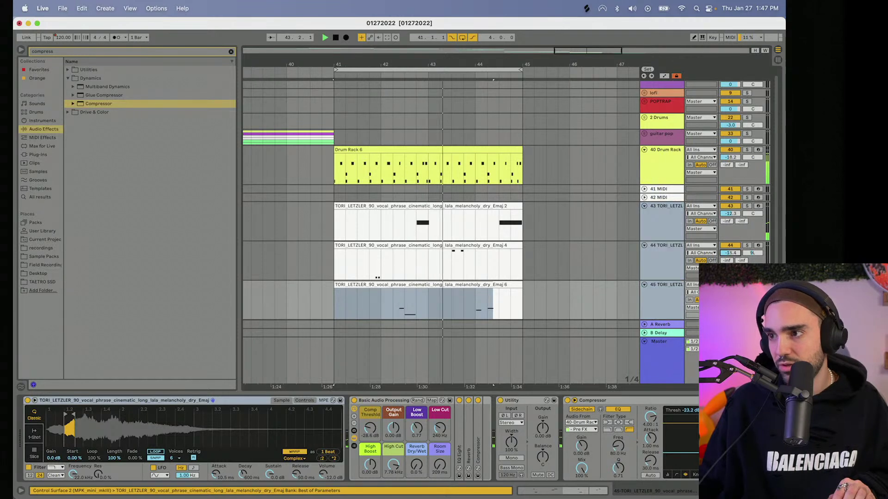
pyautogui.moveTo(730, 253); pyautogui.dragTo(730, 259)
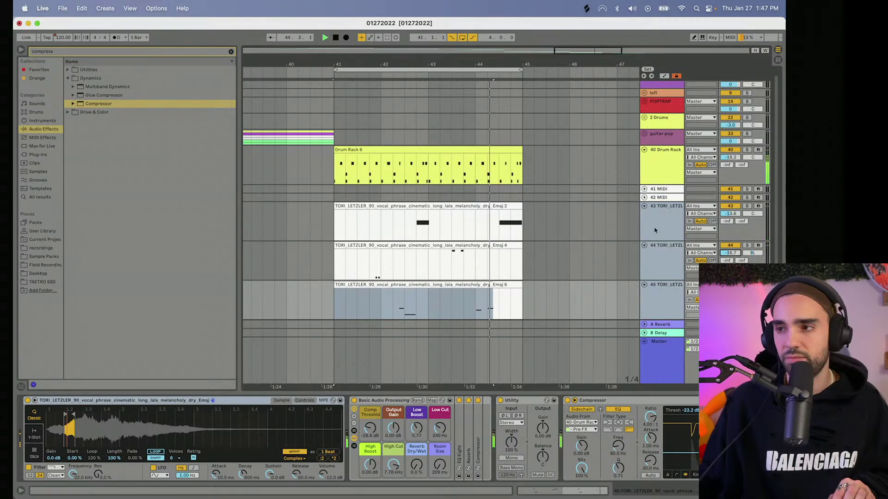
pyautogui.keyDown('alt'); pyautogui.click(644, 207); pyautogui.keyUp('alt')
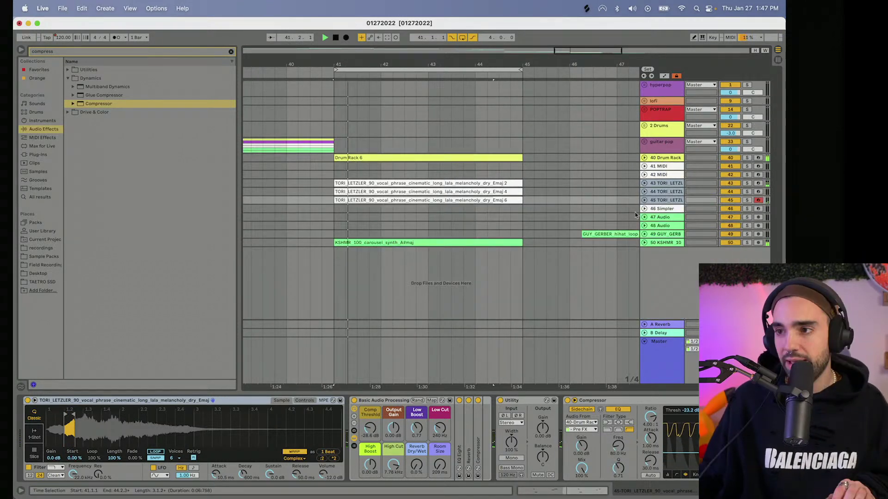
# - Switch to Splice, search for bass samples in the house genre, and audition the second result
pyautogui.click(586, 9)
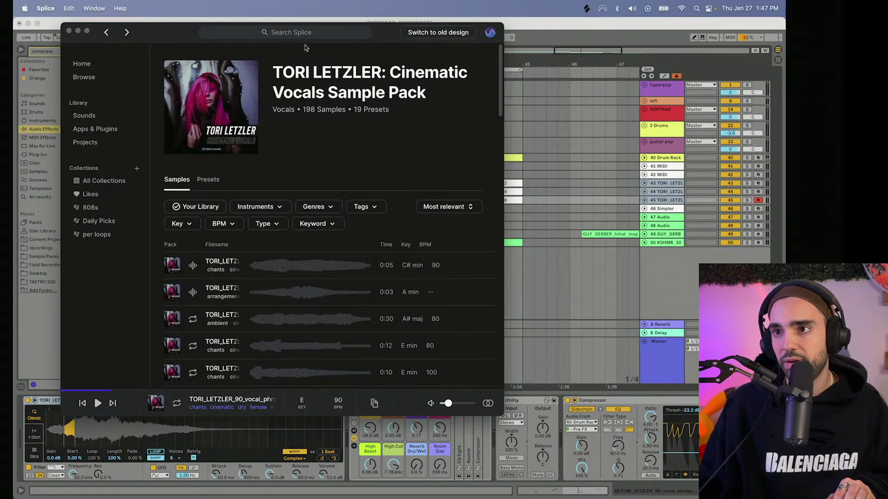
pyautogui.write('bass')
pyautogui.press('Return')
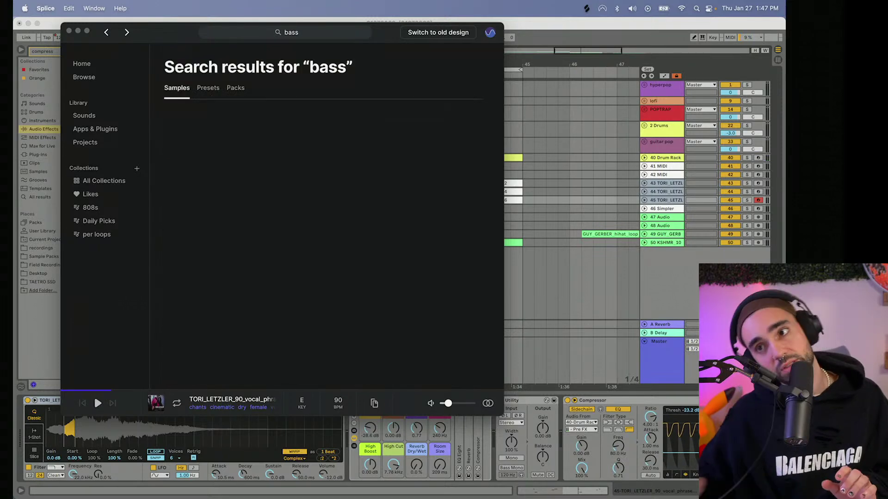
pyautogui.click(333, 120)
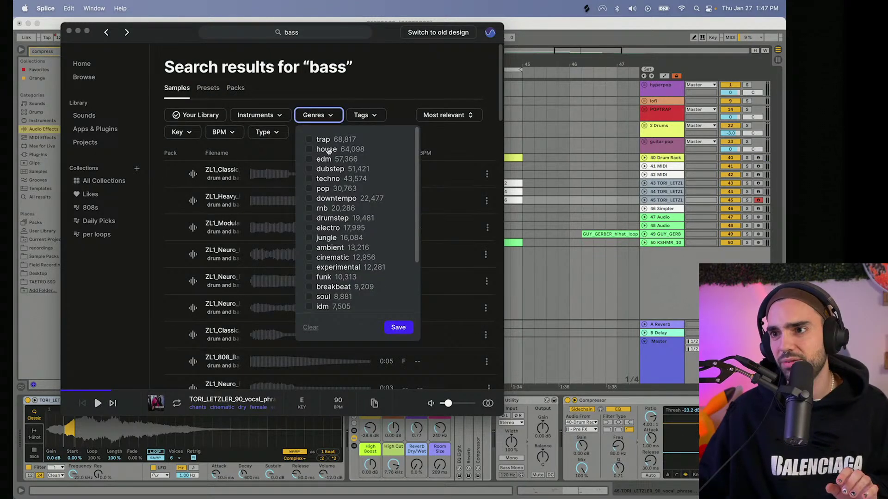
pyautogui.click(309, 149)
pyautogui.click(396, 326)
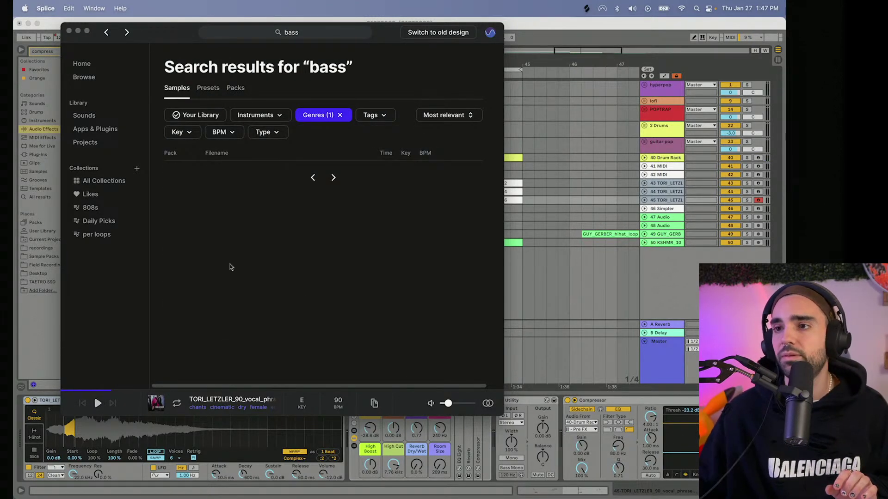
pyautogui.click(193, 201)
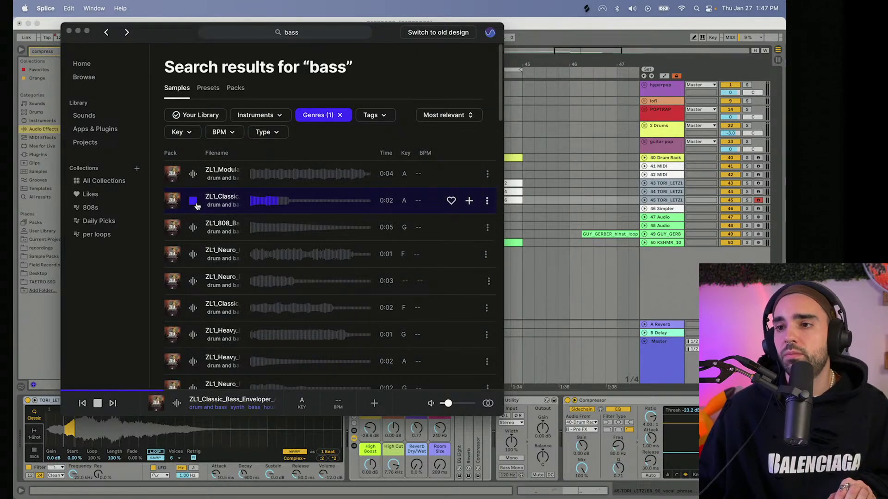
# - Limit the bass results to owned library samples and audition several of them
pyautogui.click(198, 115)
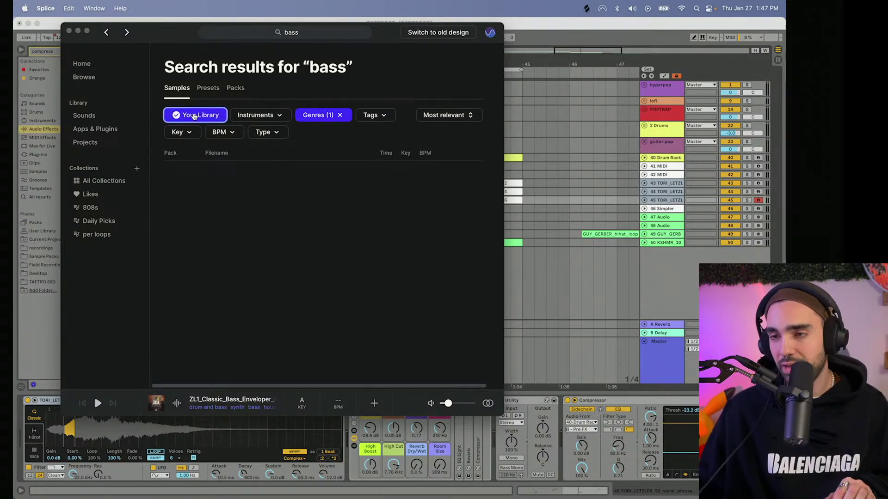
pyautogui.click(193, 200)
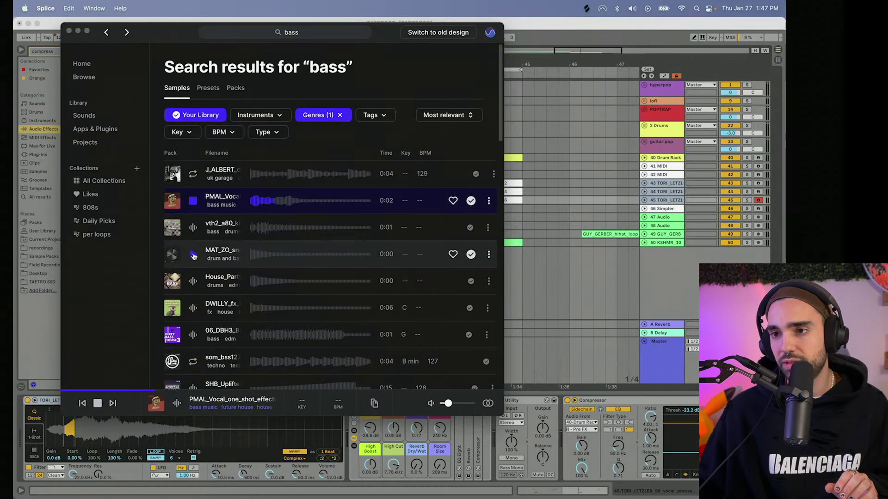
pyautogui.click(193, 254)
pyautogui.click(193, 228)
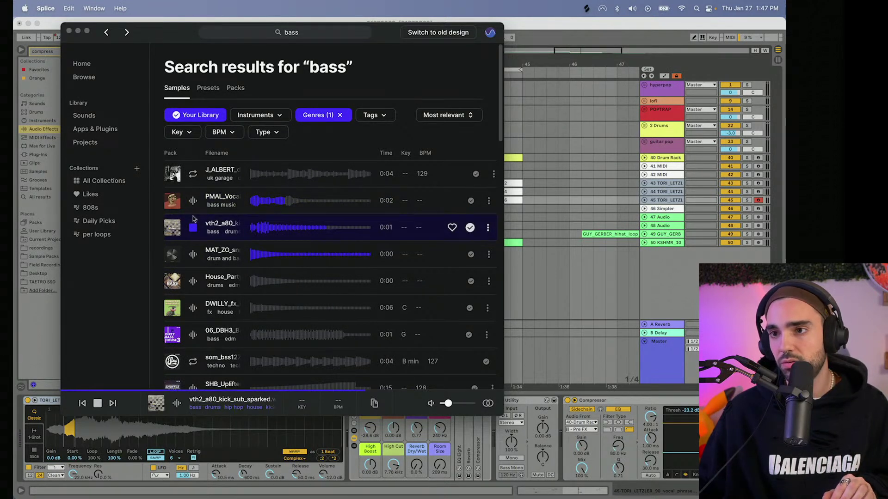
pyautogui.click(193, 201)
# - Filter the library results by the bass instrument
pyautogui.click(271, 117)
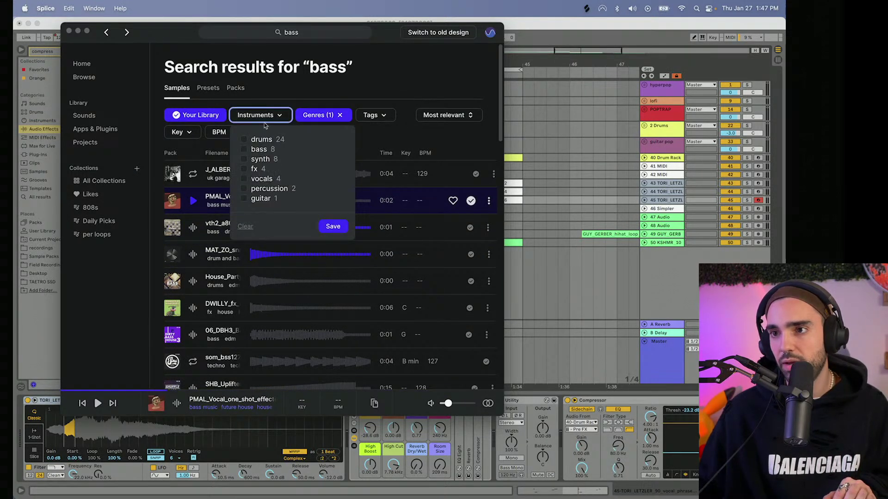
pyautogui.click(243, 150)
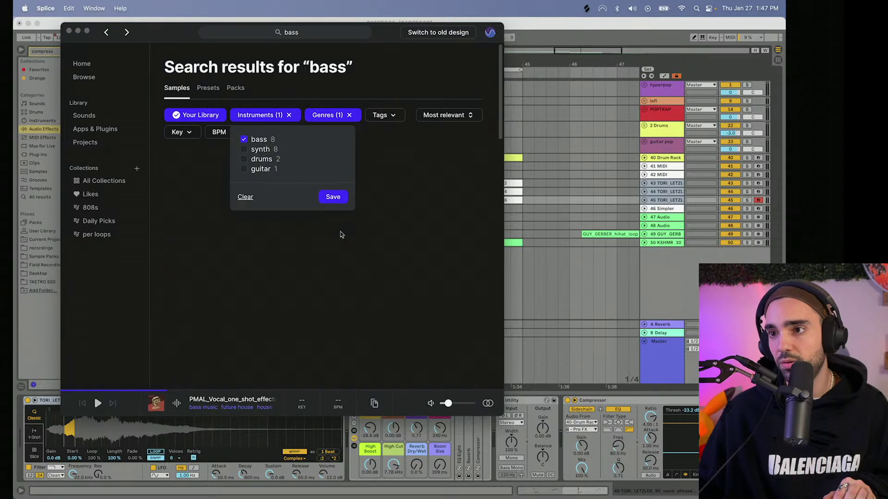
pyautogui.click(324, 202)
# - Audition the filtered house bass samples, including the Dilla, Noizu, 011_Bass and FM_808 sounds, and replay vth2_a80_kick_sub_sparked
pyautogui.click(193, 175)
pyautogui.click(193, 200)
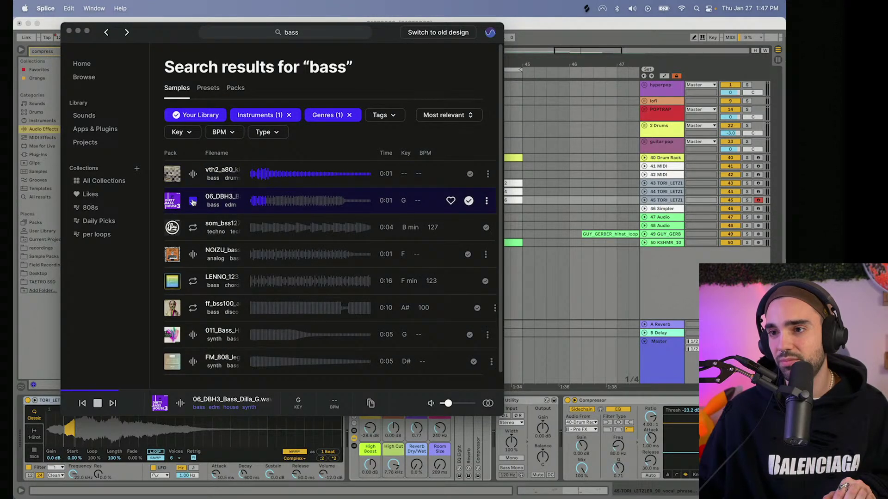
pyautogui.click(193, 227)
pyautogui.click(193, 254)
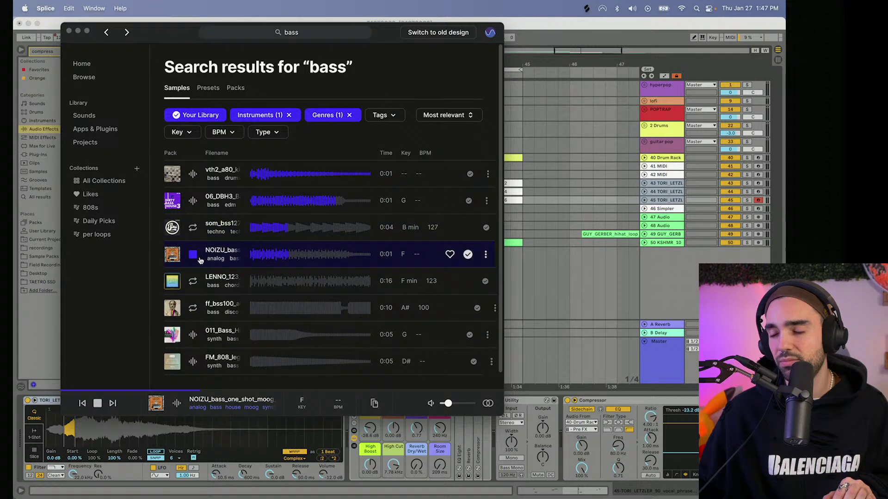
pyautogui.scroll(-1, 200, 260)
pyautogui.click(192, 293)
pyautogui.click(193, 321)
pyautogui.click(193, 347)
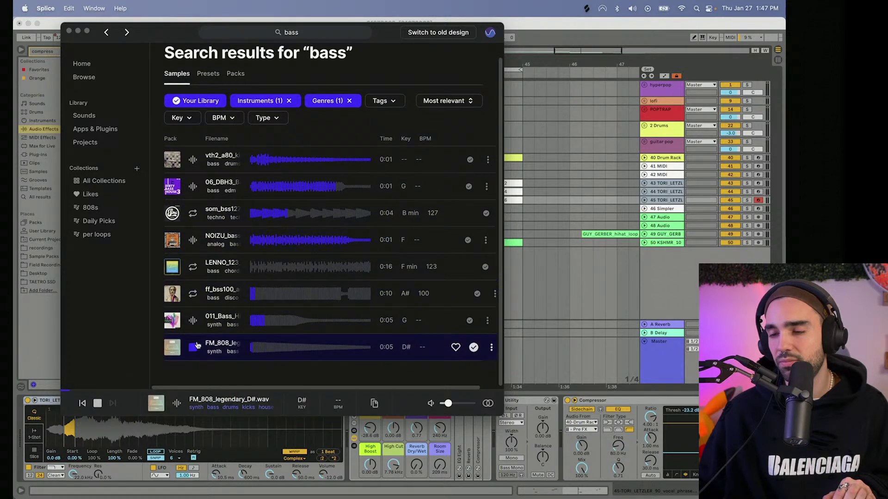
pyautogui.scroll(1, 197, 345)
pyautogui.click(193, 334)
pyautogui.click(194, 174)
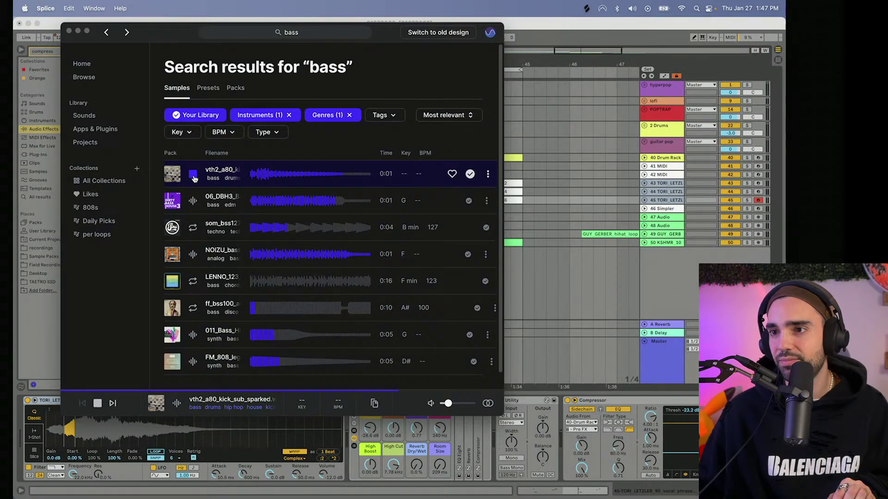
# - Load vth2_a80_kick_sub_sparked into the empty Simpler on track 46, then arm and unfold that track in Live
pyautogui.click(669, 211)
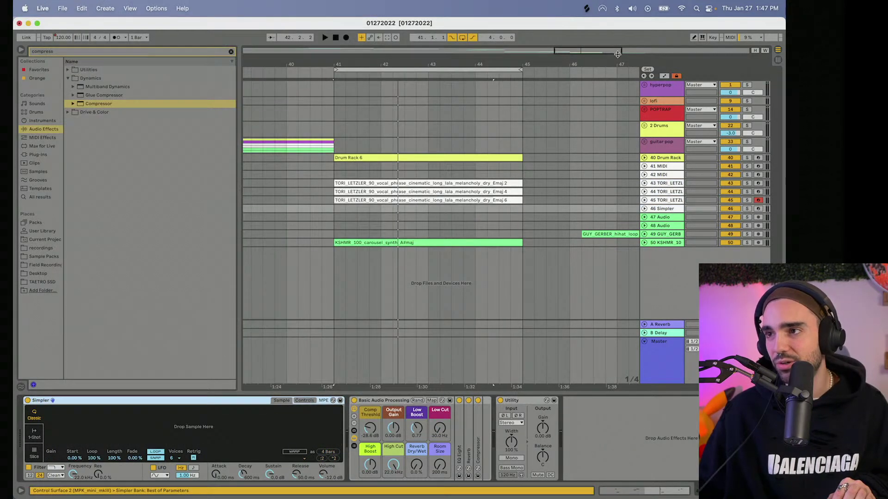
pyautogui.click(586, 8)
pyautogui.moveTo(266, 175); pyautogui.dragTo(209, 435)
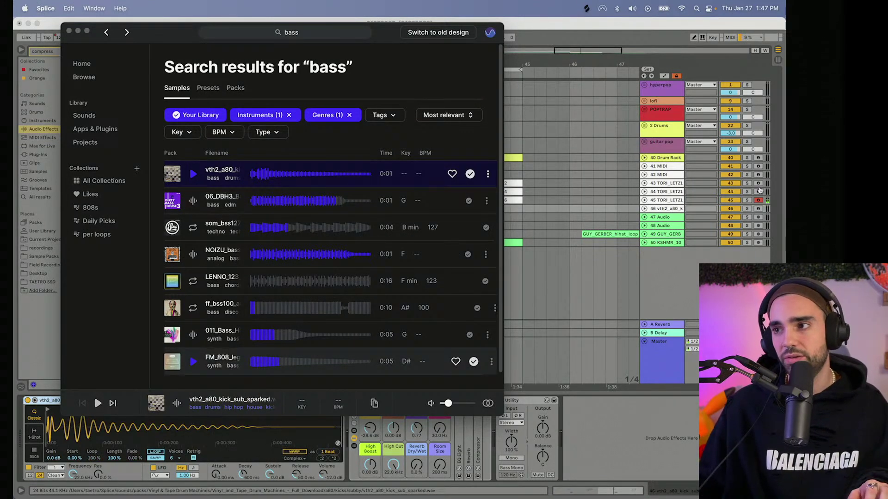
pyautogui.click(759, 210)
pyautogui.click(759, 209)
pyautogui.click(644, 211)
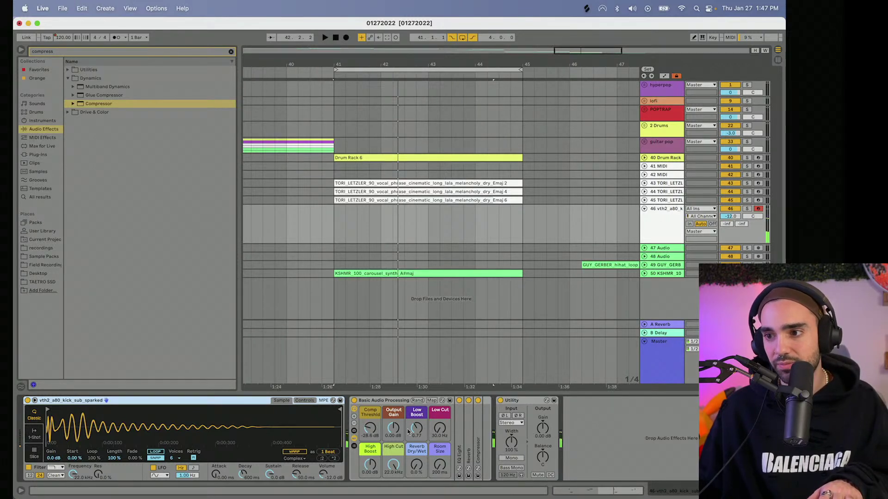
# - Raise Low Boost to about 1.4 on track 46, turn on Warp for its sample, and play the loop
pyautogui.moveTo(409, 432); pyautogui.dragTo(408, 421)
pyautogui.click(298, 453)
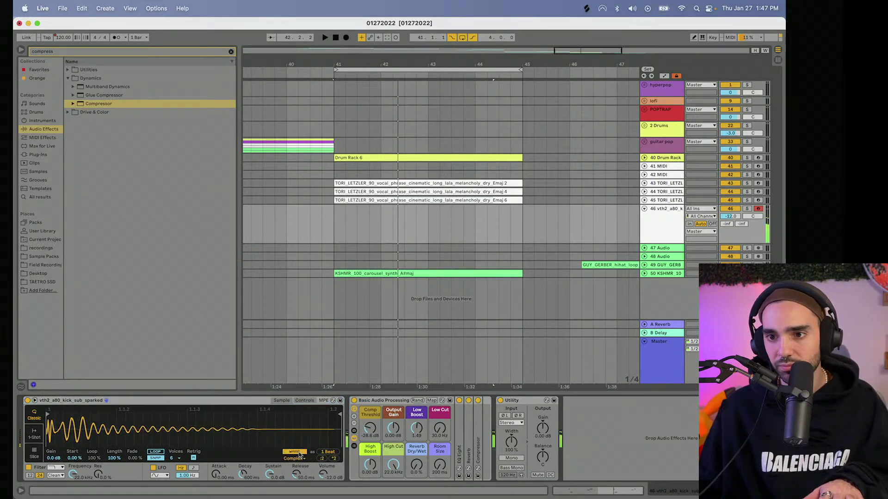
pyautogui.press('space')
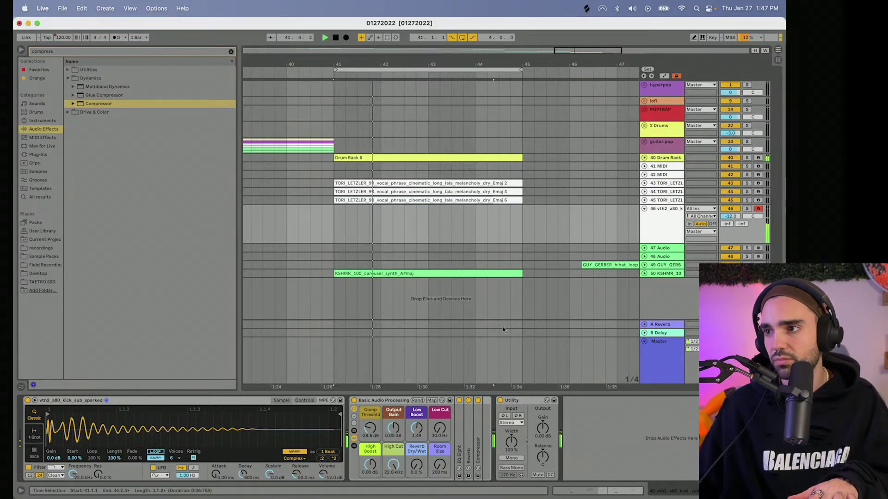
# - Solo track 46, stop playback, and insert a Tuner directly after its Simpler
pyautogui.click(746, 208)
pyautogui.press('space')
pyautogui.click(230, 52)
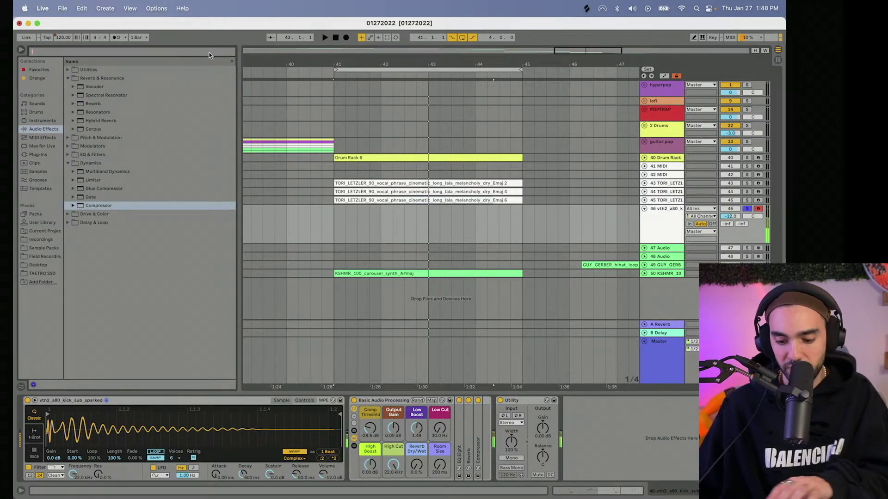
pyautogui.write('tuner')
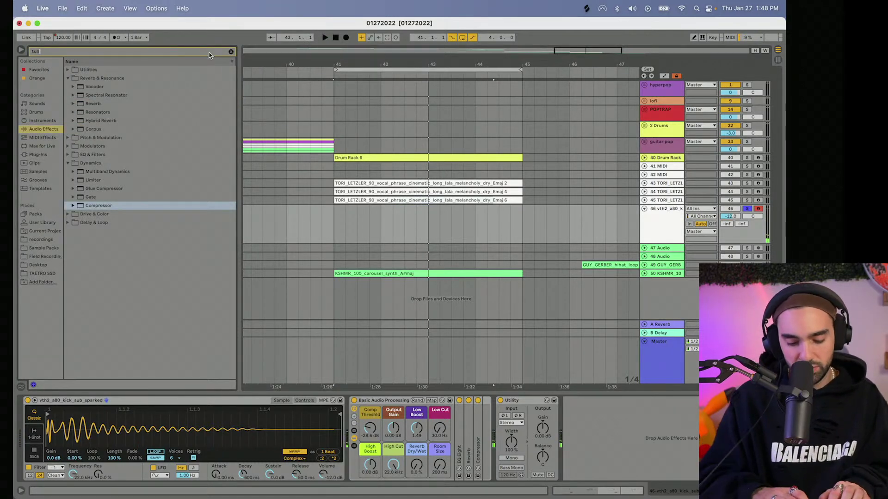
pyautogui.click(68, 71)
pyautogui.moveTo(355, 463); pyautogui.dragTo(356, 465)
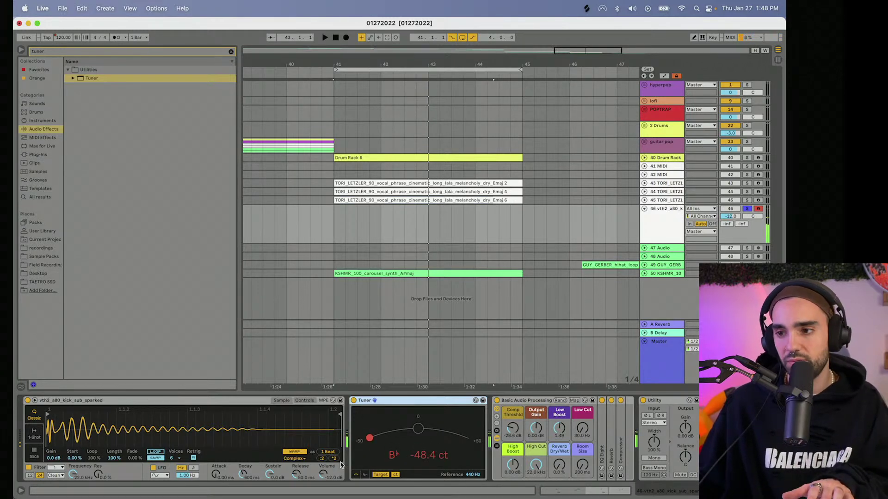
# - Tune the track 46 Simpler sample with Transpose at +3 st and Detune at -60 ct
pyautogui.click(312, 401)
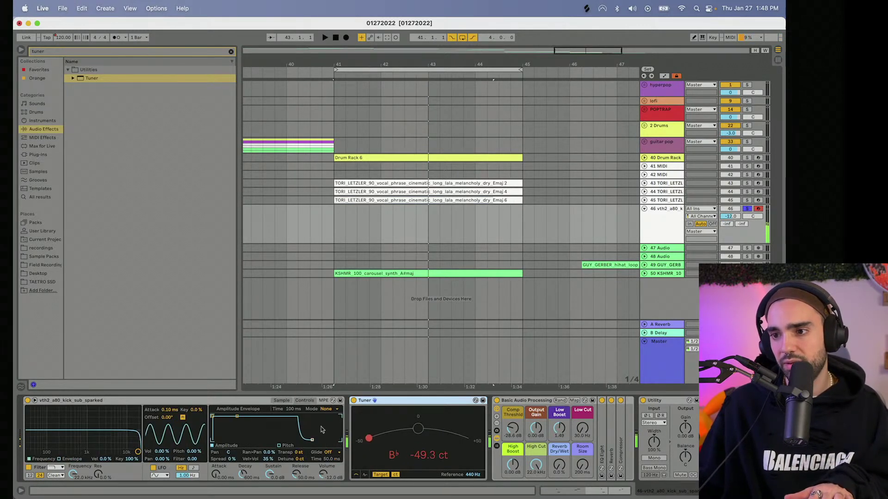
pyautogui.moveTo(297, 453); pyautogui.dragTo(298, 448)
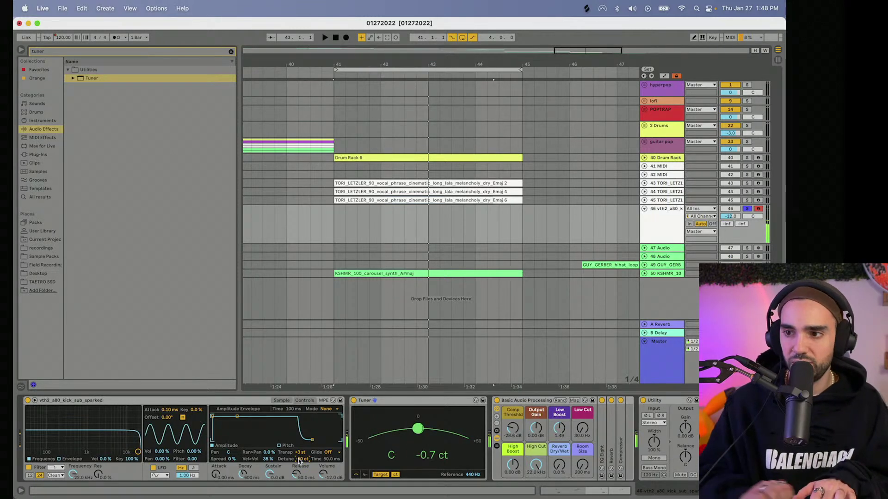
pyautogui.press('space')
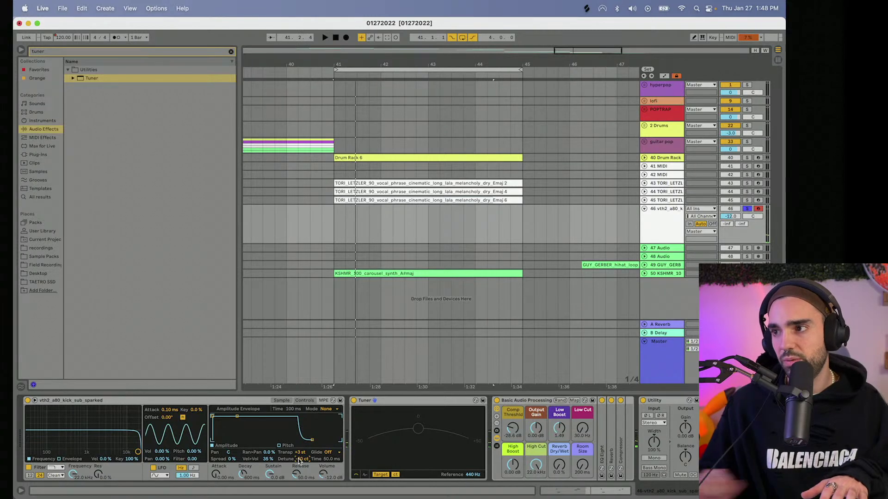
# - Unsolo track 46, turn on Draw Mode, and rehearse the tuned sub bass over the loop
pyautogui.click(742, 209)
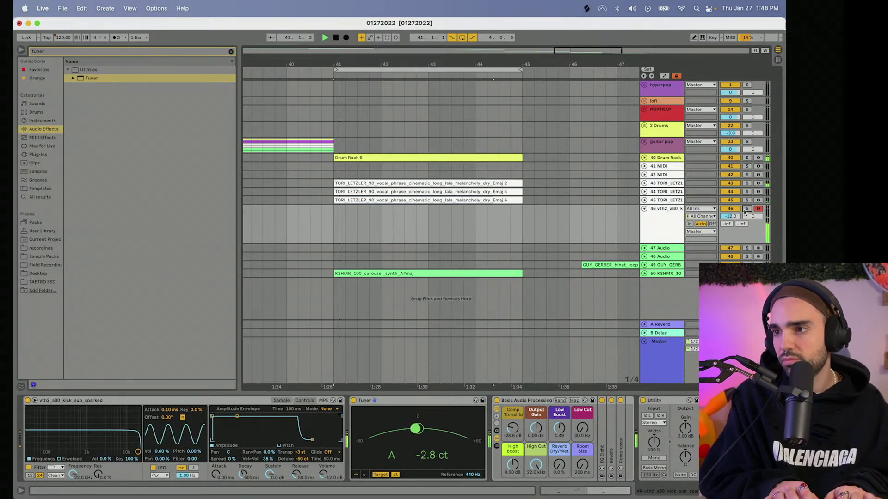
pyautogui.press('b')
pyautogui.press('space')
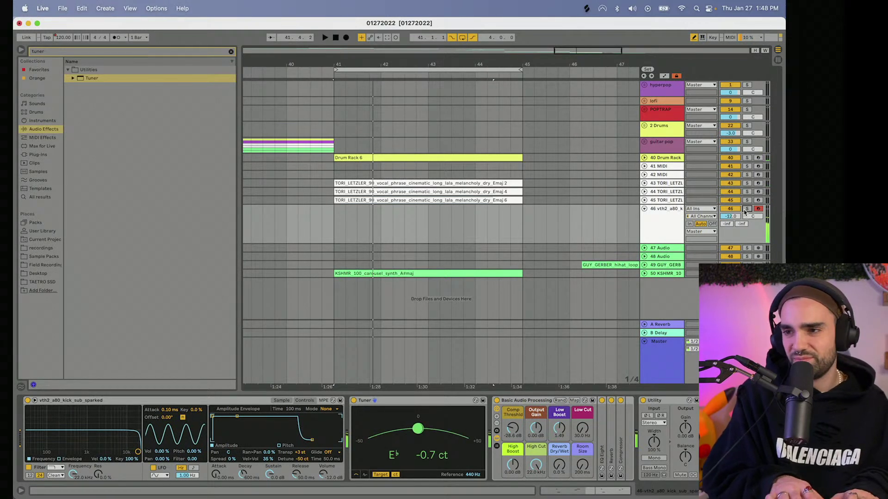
pyautogui.press('space')
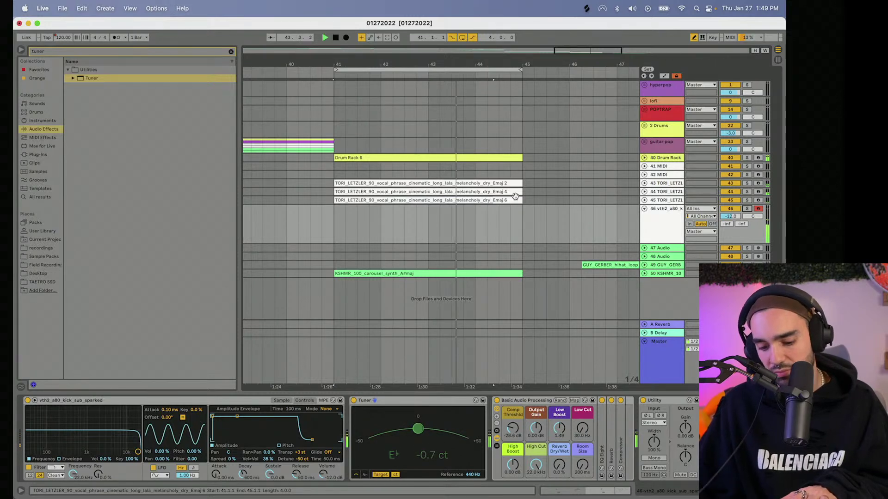
# - Rehearse the sub bass over the loop, then record a four-bar MIDI take on track 46 starting at bar 41
pyautogui.press('space')
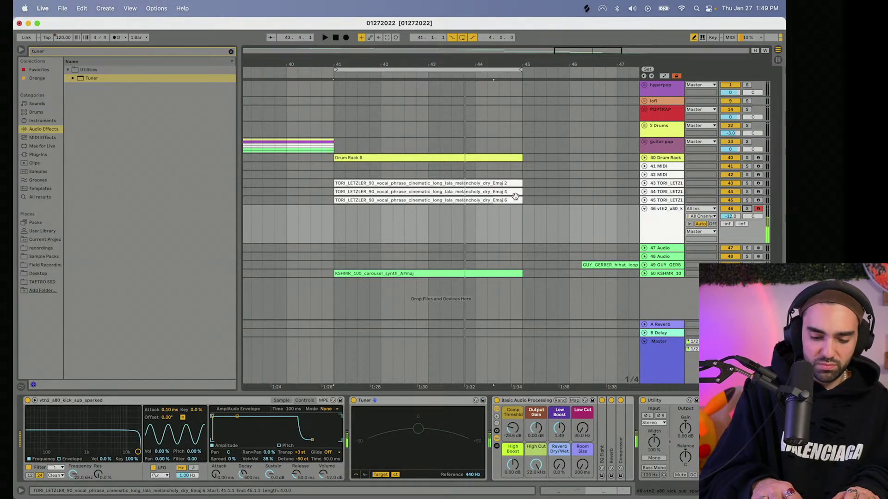
pyautogui.press('space')
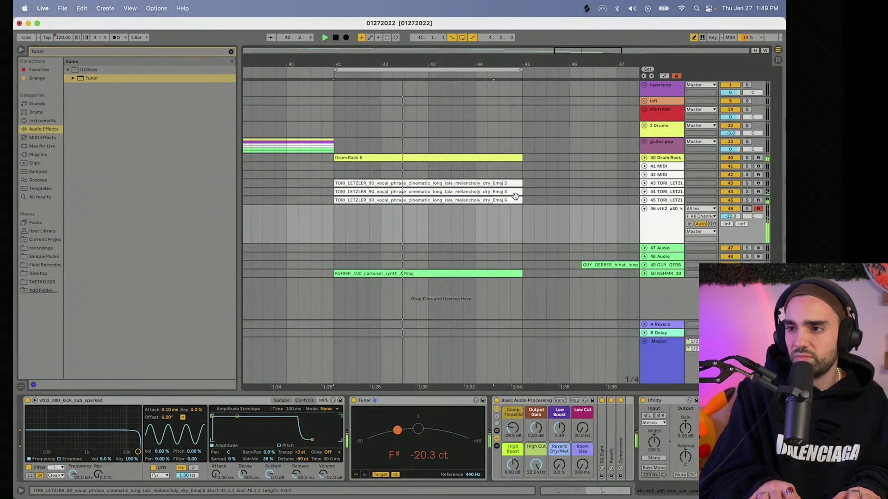
pyautogui.press('space')
pyautogui.click(348, 40)
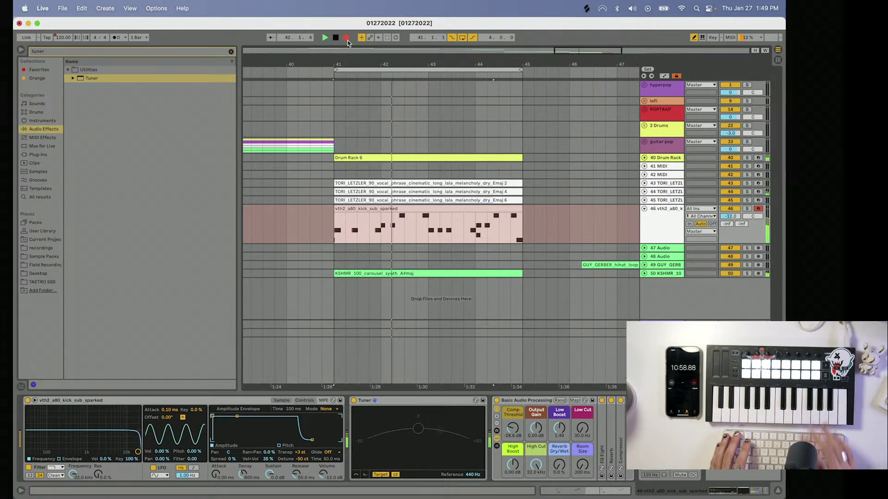
pyautogui.press('space')
# - Open the recorded sub bass clip, play it back, and delete the stray D3 note at 8.1.1
pyautogui.doubleClick(385, 211)
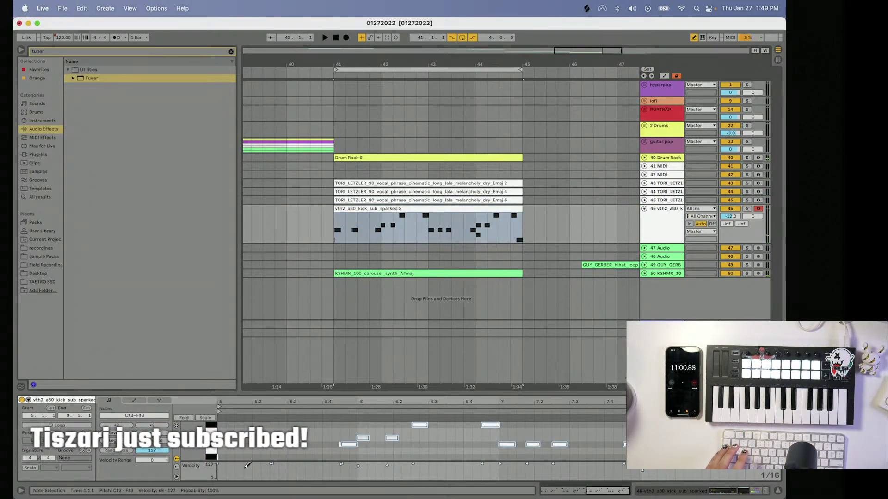
pyautogui.click(234, 457)
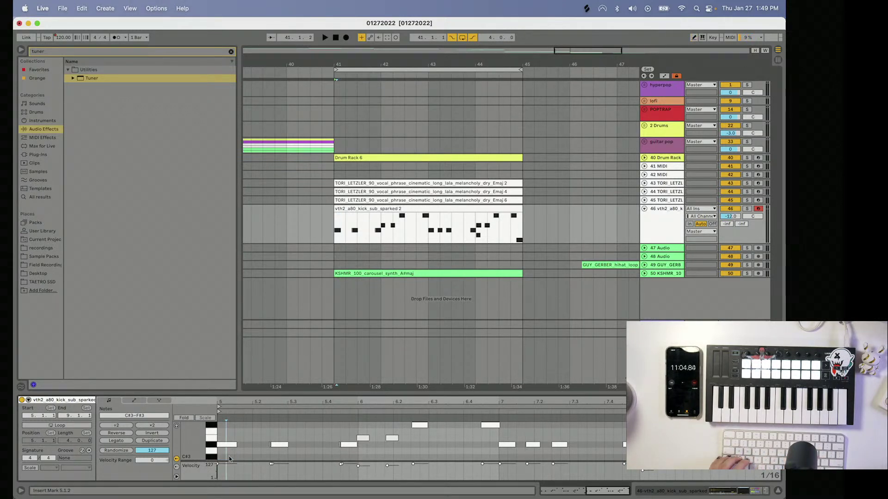
pyautogui.press('super+a')
pyautogui.press('space')
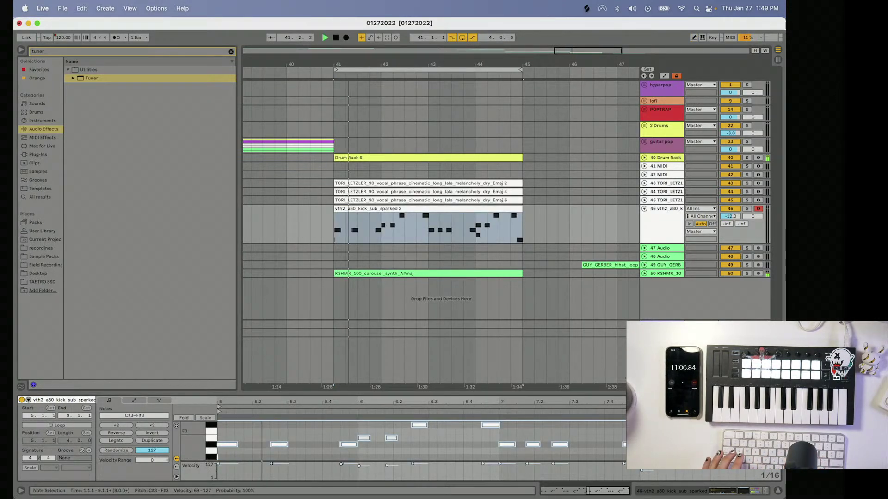
pyautogui.click(651, 450)
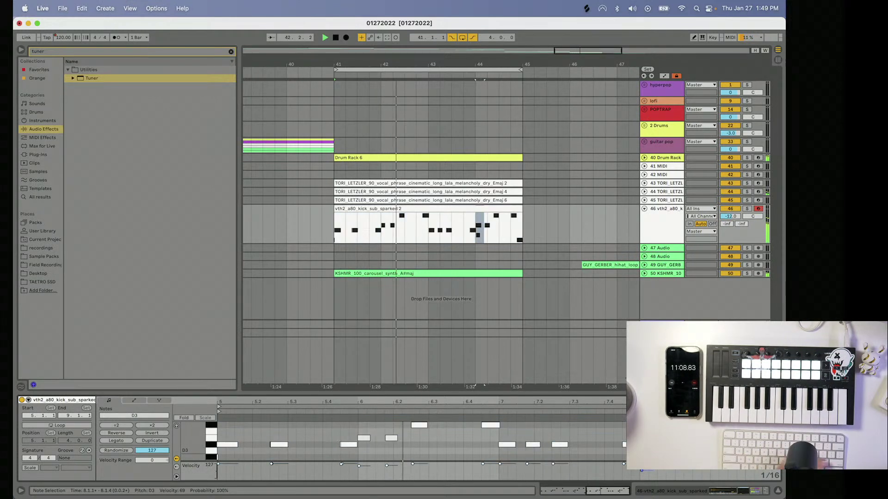
# - Lower High Cut to about 5.70 kHz in track 46's Basic Audio Processing rack
pyautogui.click(520, 218)
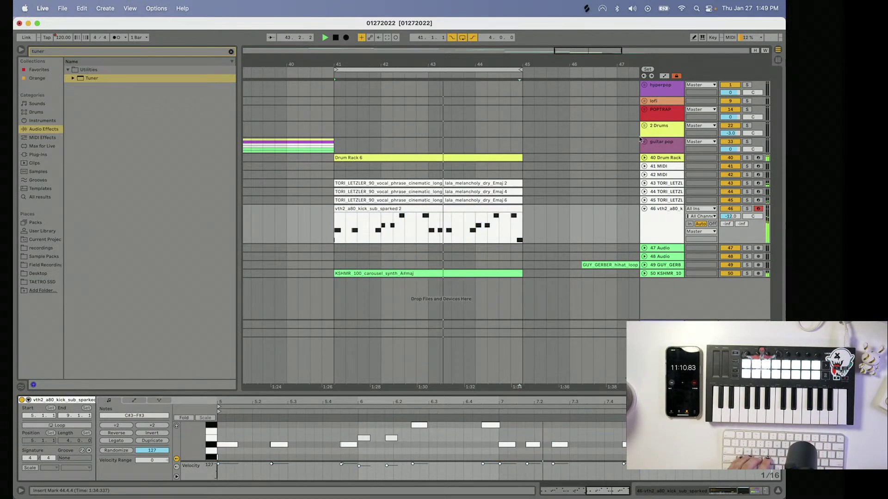
pyautogui.click(661, 222)
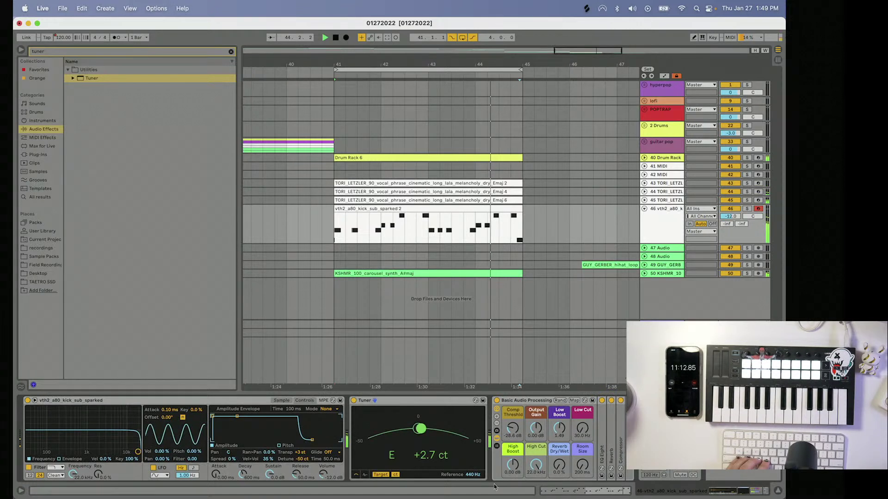
pyautogui.moveTo(536, 465); pyautogui.dragTo(536, 481)
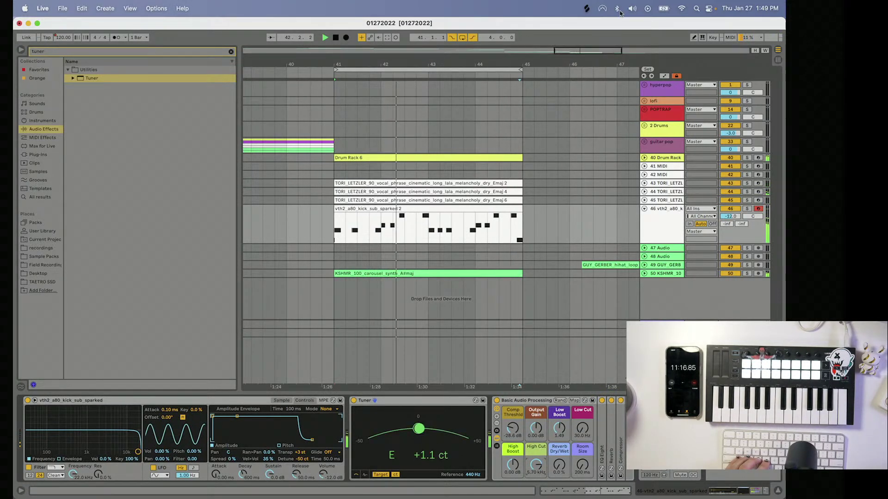
# - Switch to Splice, search the library for "fx", and audition the SMALLPOOLS snare fx and UMRU sweep samples
pyautogui.click(586, 8)
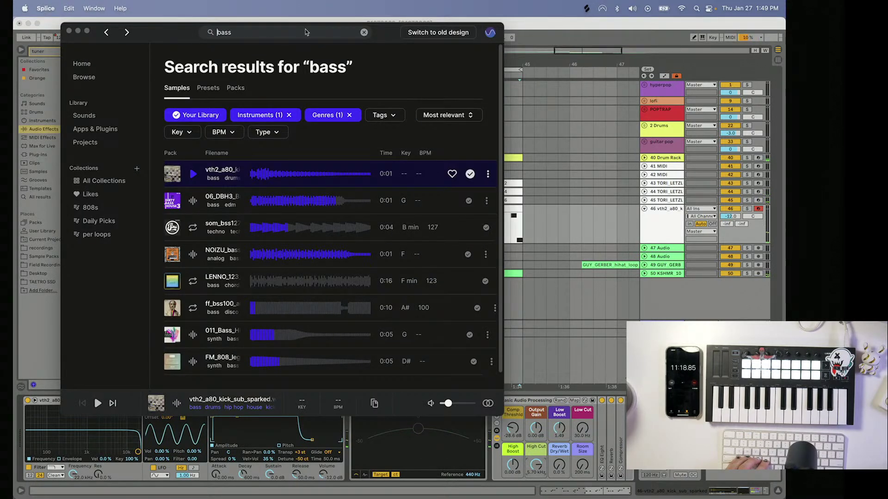
pyautogui.write('fx')
pyautogui.press('Return')
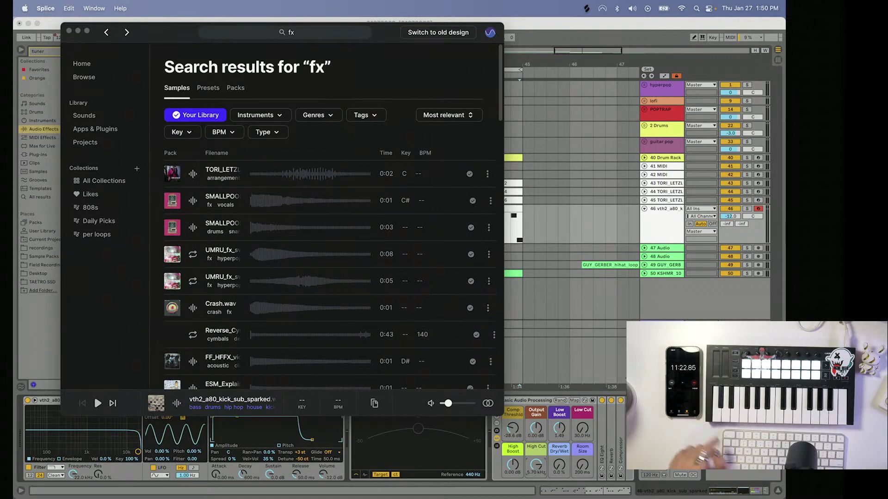
pyautogui.click(194, 227)
pyautogui.click(193, 255)
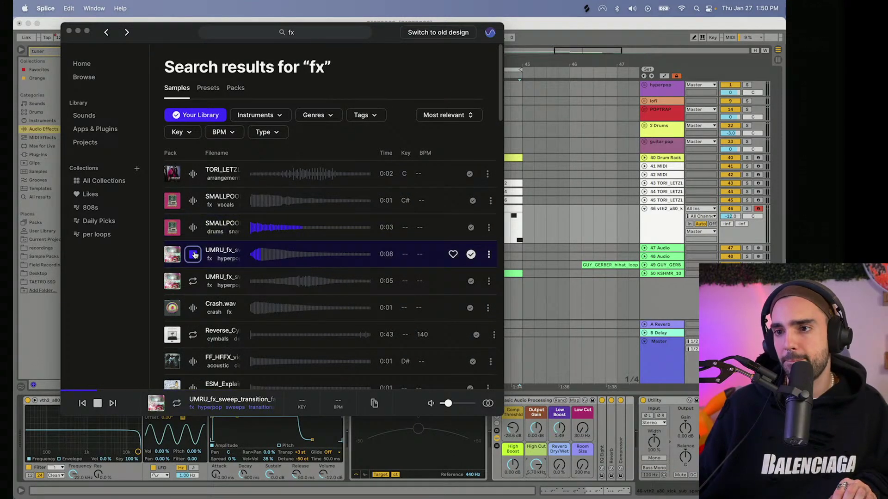
pyautogui.click(192, 227)
# - Place the SMALLPOOLS snare fx sample on track 47 at bar 41 and lower the track volume to -29.3 dB
pyautogui.moveTo(471, 227); pyautogui.dragTo(353, 251)
pyautogui.click(644, 248)
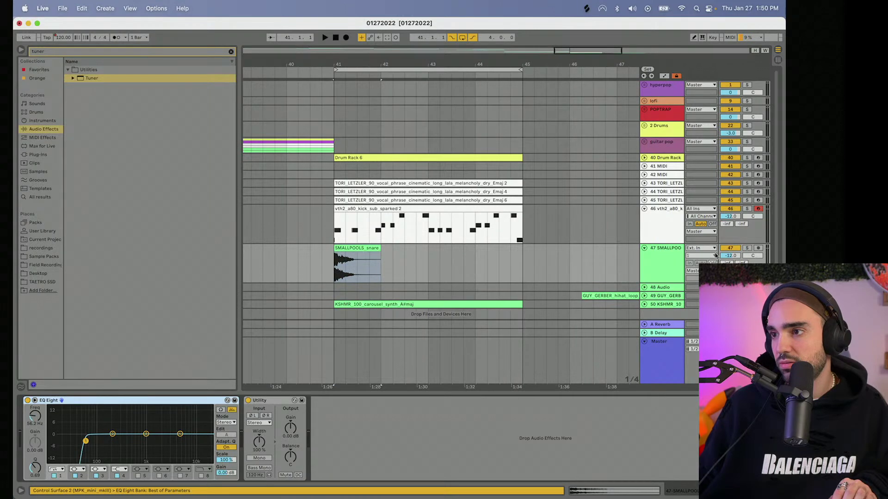
pyautogui.press('space')
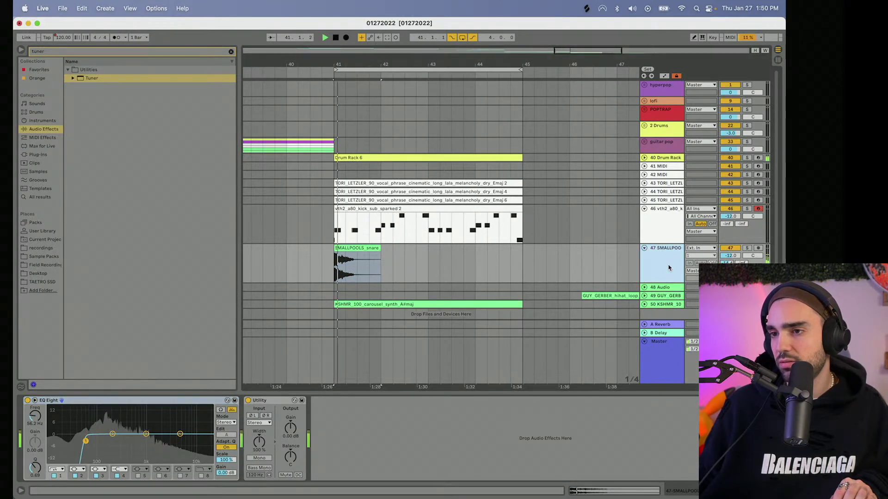
pyautogui.moveTo(730, 256); pyautogui.dragTo(730, 269)
# - Search the Splice library for "clap" and audition the first three samples
pyautogui.click(586, 8)
pyautogui.write('clap')
pyautogui.press('Return')
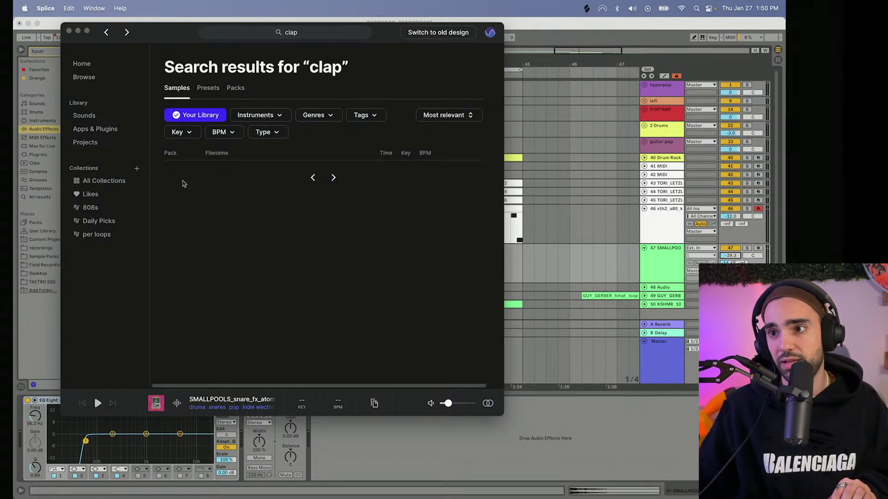
pyautogui.click(194, 174)
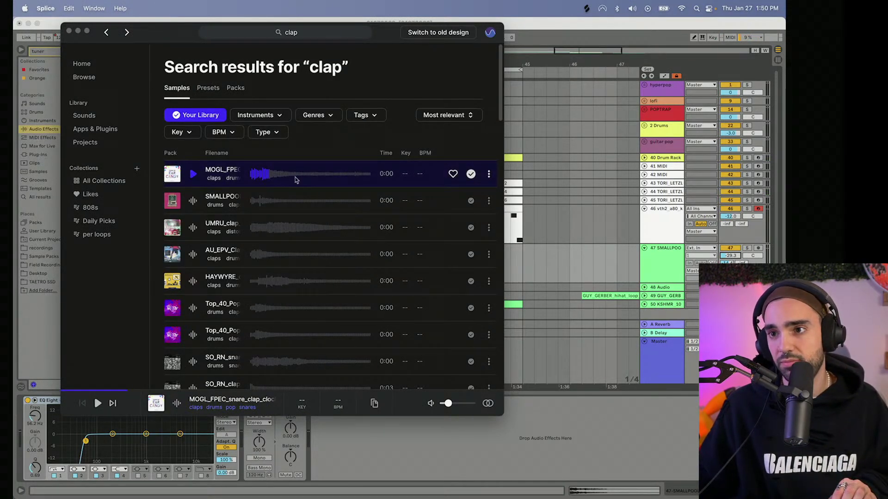
pyautogui.click(197, 200)
pyautogui.click(195, 227)
pyautogui.click(203, 200)
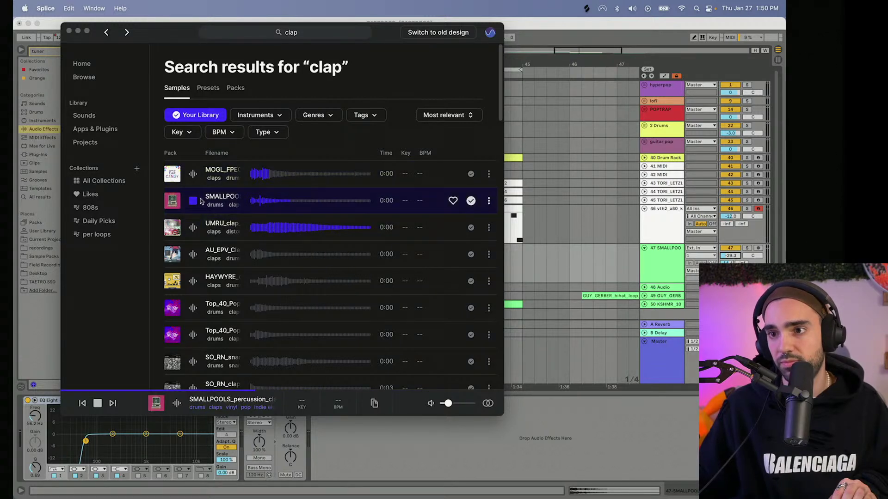
# - Add the SMALLPOOLS percussion clap to a new audio track and move its clip to bar 42
pyautogui.moveTo(285, 200); pyautogui.dragTo(524, 315)
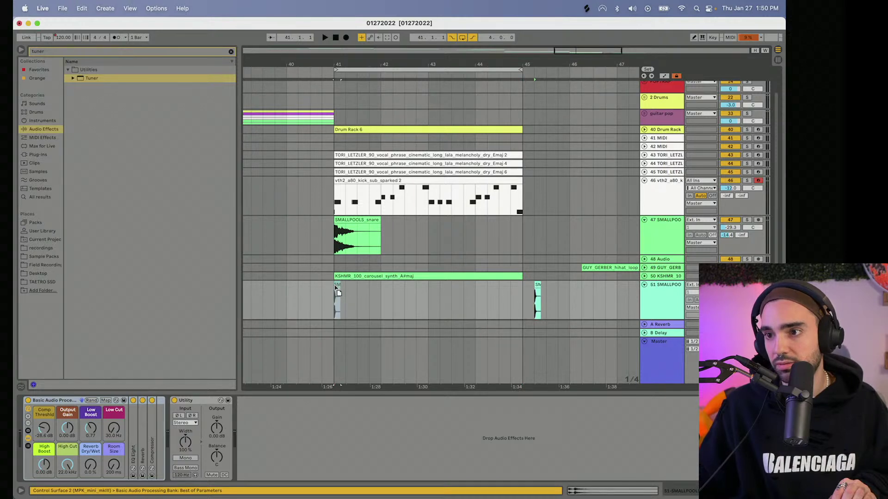
pyautogui.moveTo(337, 290); pyautogui.dragTo(385, 291)
pyautogui.click(310, 301)
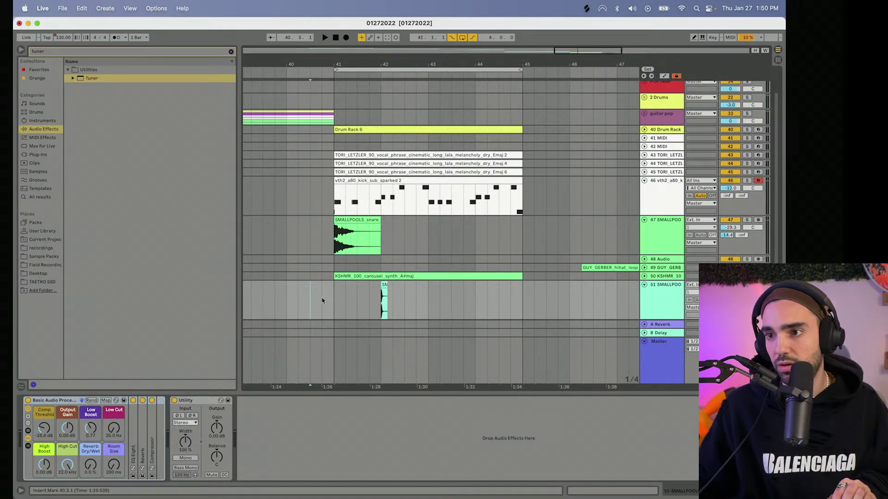
# - Move the clap clip on track 51 to beat 42.4, just before bar 43, and check it in playback
pyautogui.press('space')
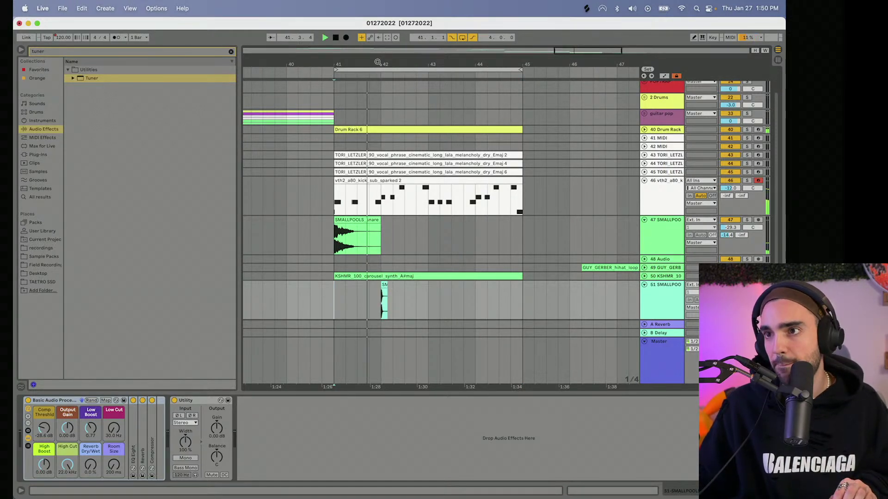
pyautogui.press('+')
pyautogui.press('space')
pyautogui.moveTo(398, 292); pyautogui.dragTo(494, 291)
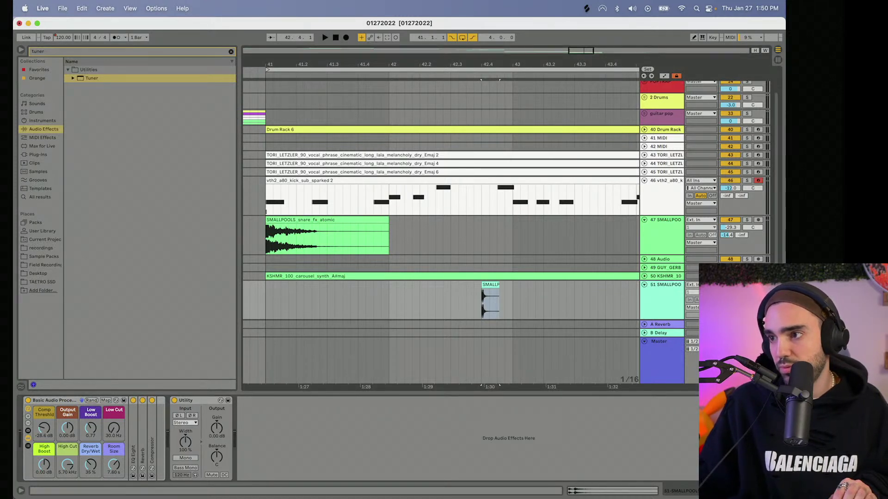
pyautogui.click(443, 300)
pyautogui.press('space')
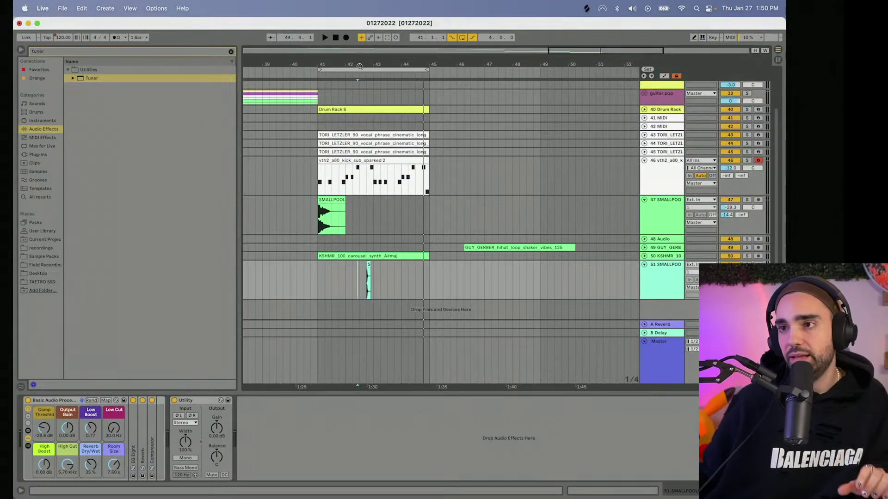
# - Unfold vocal tracks 43 to 45 so their MIDI clips are shown across bars 41 to 45
pyautogui.click(358, 67)
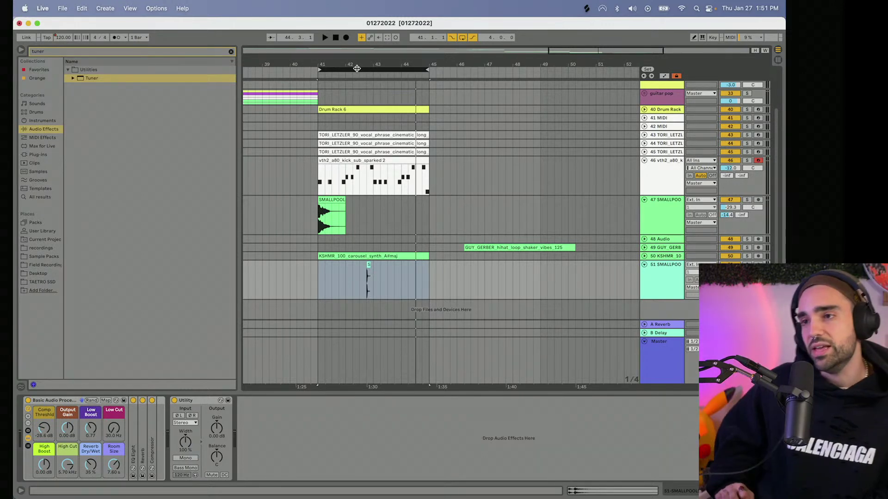
pyautogui.moveTo(356, 63); pyautogui.dragTo(355, 52)
pyautogui.scroll(3, 369, 126)
pyautogui.scroll(-3, 368, 125)
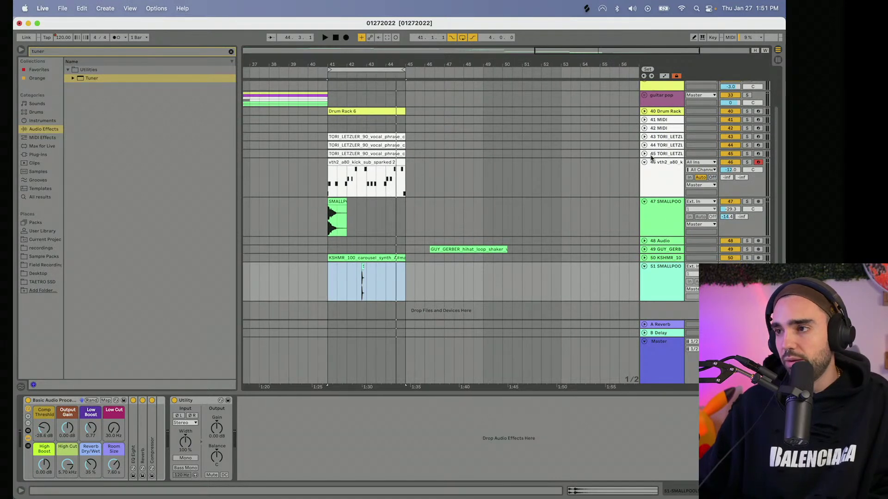
pyautogui.click(644, 154)
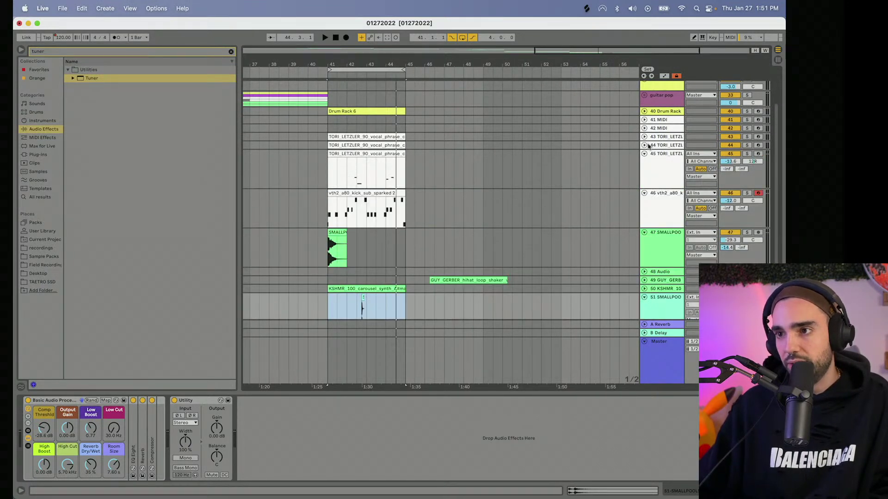
pyautogui.click(648, 146)
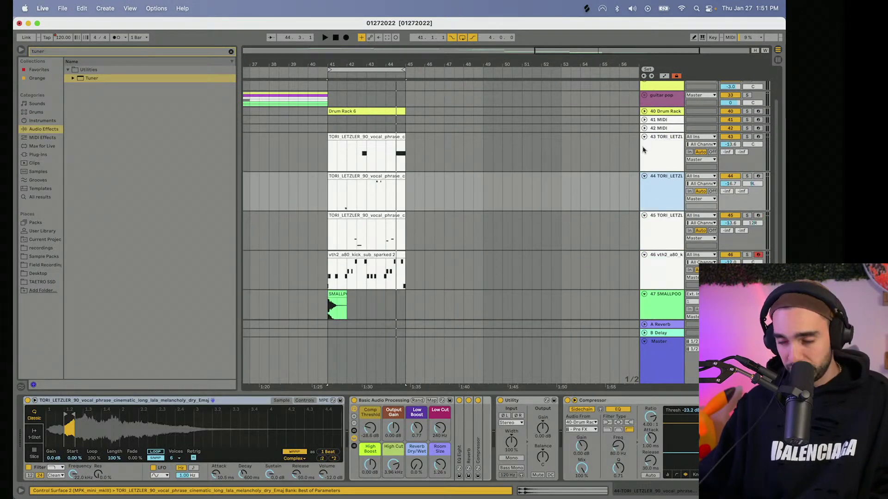
pyautogui.moveTo(381, 60); pyautogui.dragTo(442, 108)
pyautogui.moveTo(442, 62); pyautogui.dragTo(424, 57)
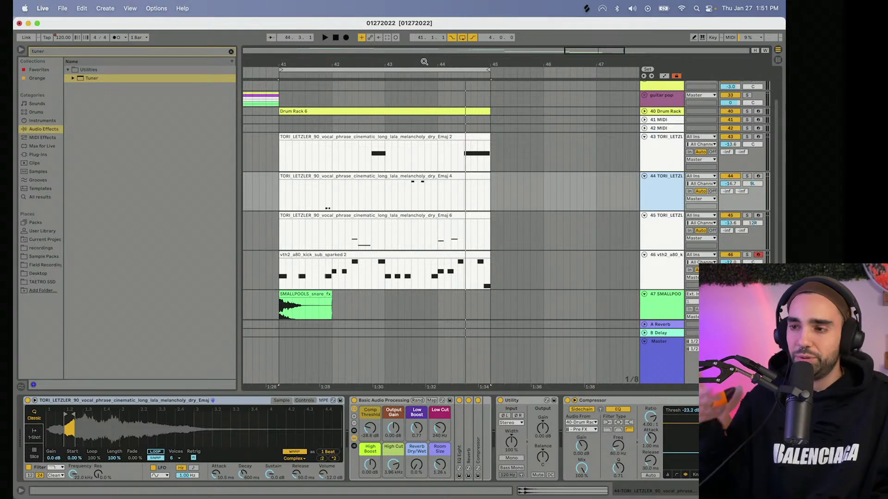
# - Group the three vocal chop tracks 43 to 45
pyautogui.click(673, 157)
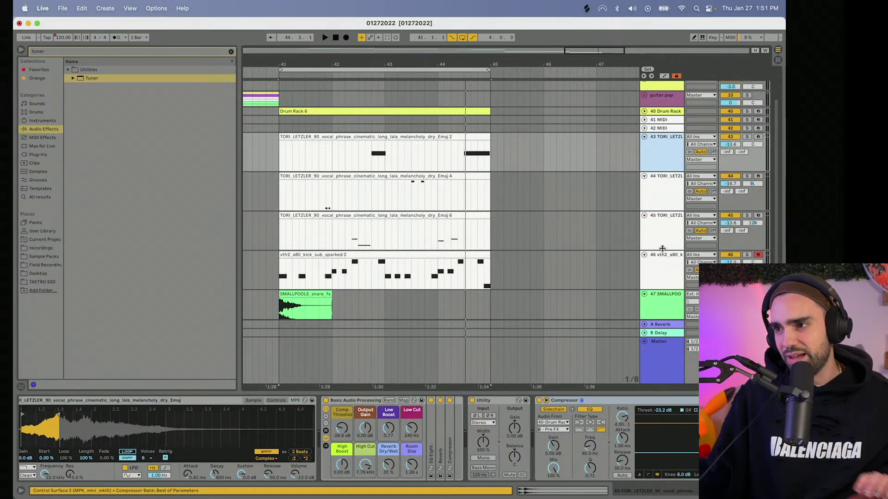
pyautogui.keyDown('shift'); pyautogui.click(660, 246); pyautogui.keyUp('shift')
pyautogui.rightClick(660, 245)
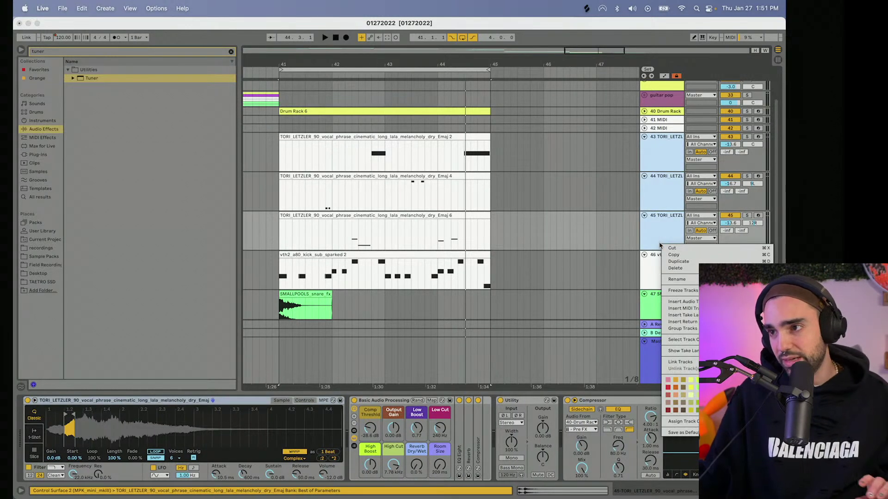
pyautogui.click(683, 328)
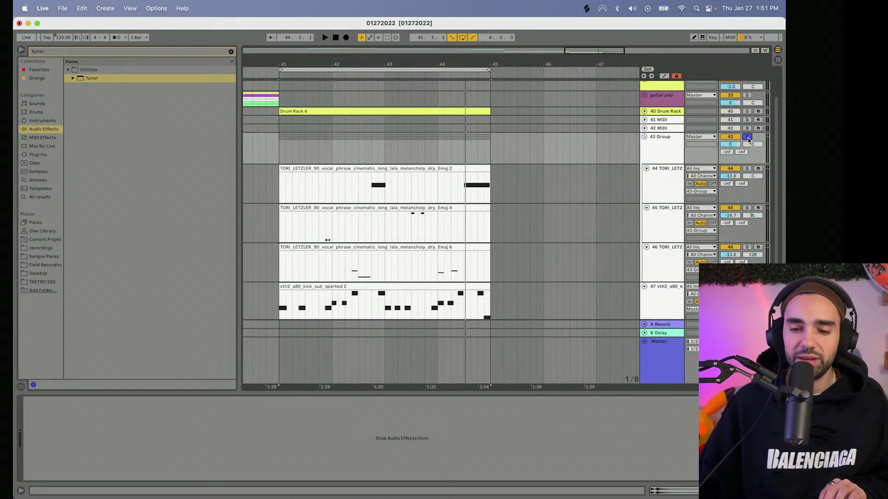
# - Examine the device chains of vocal tracks 44 to 46 and play the soloed vocal group
pyautogui.scroll(-2, 662, 202)
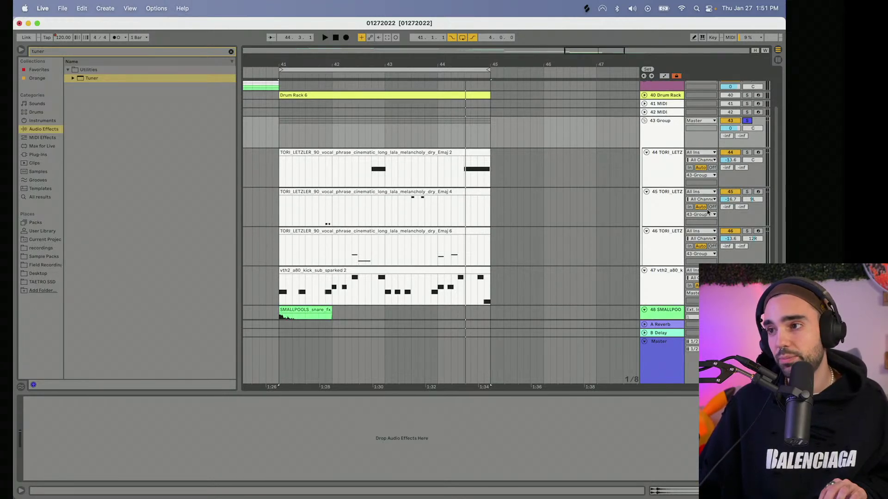
pyautogui.click(669, 212)
pyautogui.click(662, 244)
pyautogui.click(660, 213)
pyautogui.click(661, 173)
pyautogui.press('space')
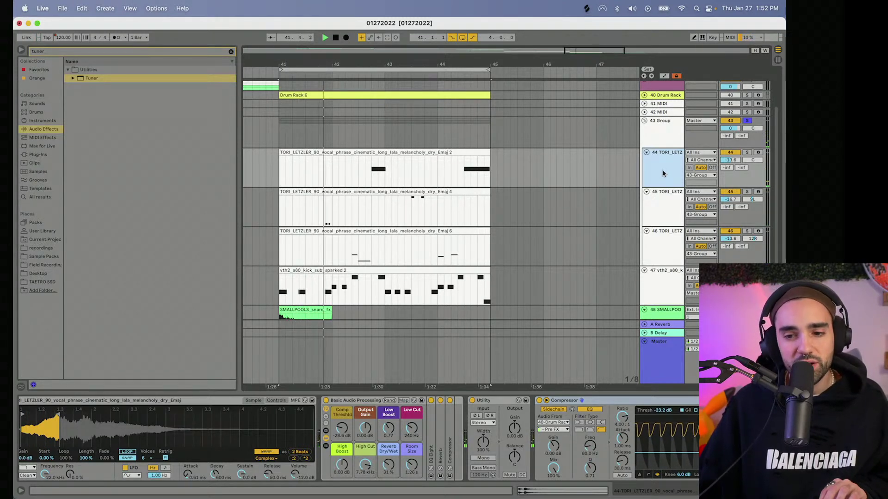
# - Unsolo and fold the vocal group, fold the snare fx track, and select clap track 52
pyautogui.click(747, 120)
pyautogui.click(644, 120)
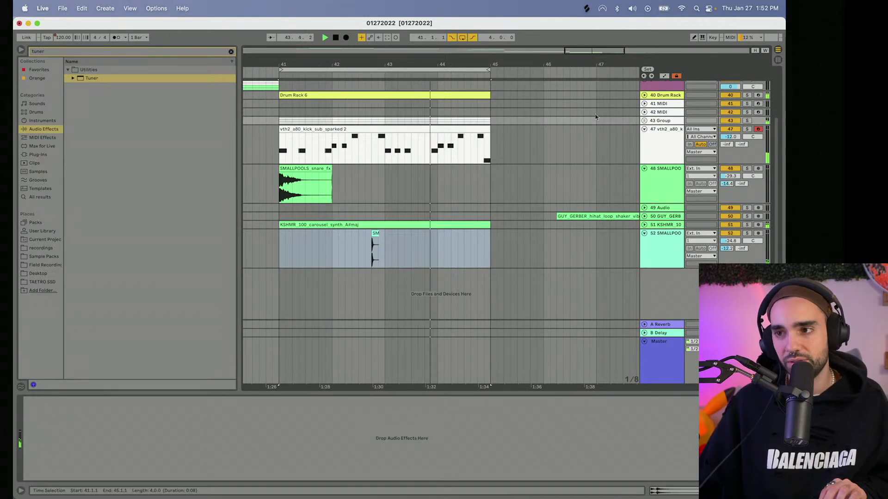
pyautogui.click(644, 168)
pyautogui.click(643, 207)
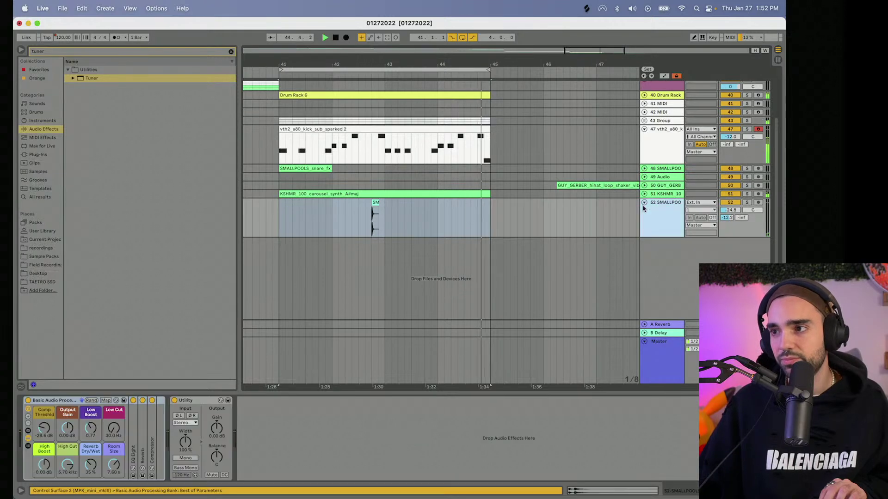
# - Unfold the KSHMR synth loop track 51, examine its audio clip at bar 41, and stop playback
pyautogui.click(644, 194)
pyautogui.click(471, 200)
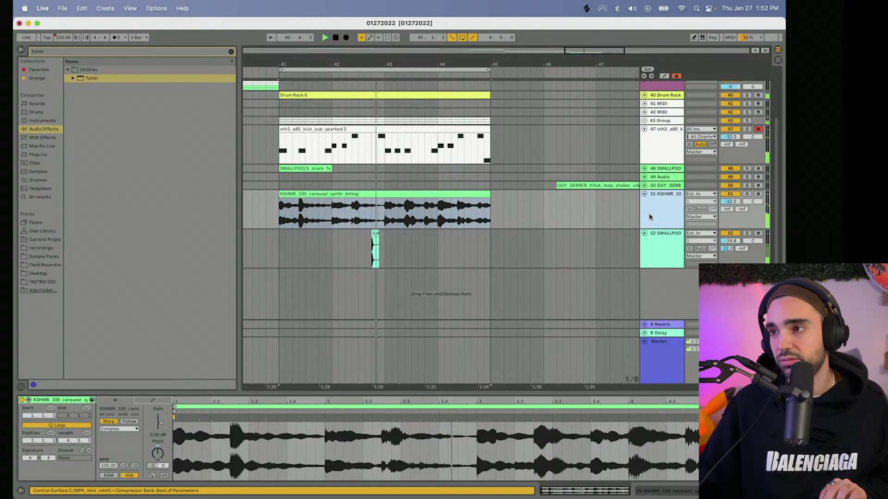
pyautogui.click(650, 217)
pyautogui.moveTo(412, 63); pyautogui.dragTo(424, 32)
pyautogui.press('space')
# - Search the User Library for "beat ma" and load beat sketches master.adg onto the Master track
pyautogui.click(666, 357)
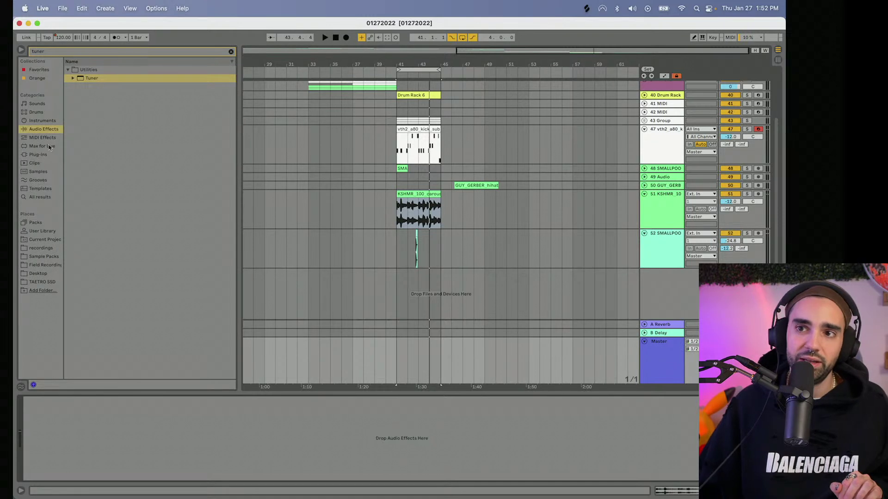
pyautogui.click(43, 231)
pyautogui.write('beat ma')
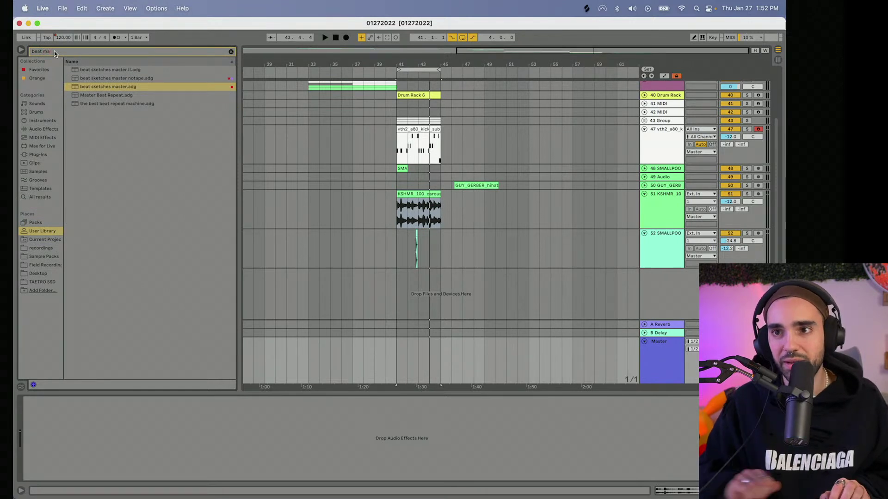
pyautogui.moveTo(108, 86); pyautogui.dragTo(454, 373)
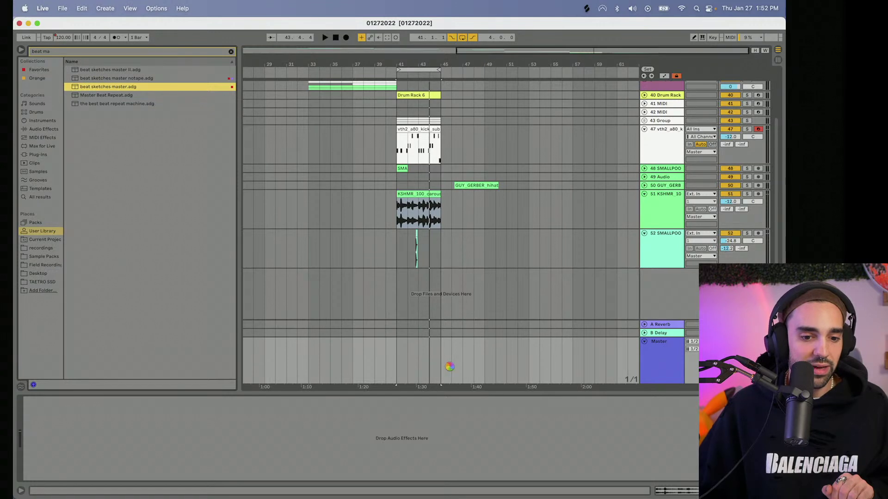
pyautogui.moveTo(450, 366); pyautogui.dragTo(451, 368)
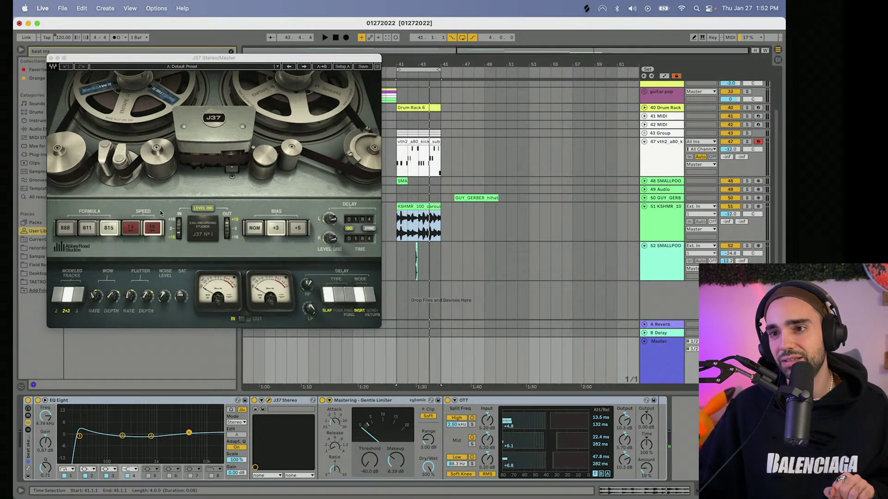
# - Examine the J37 tape plugin on the Master while playing the beat, and close its window
pyautogui.click(178, 235)
pyautogui.press('space')
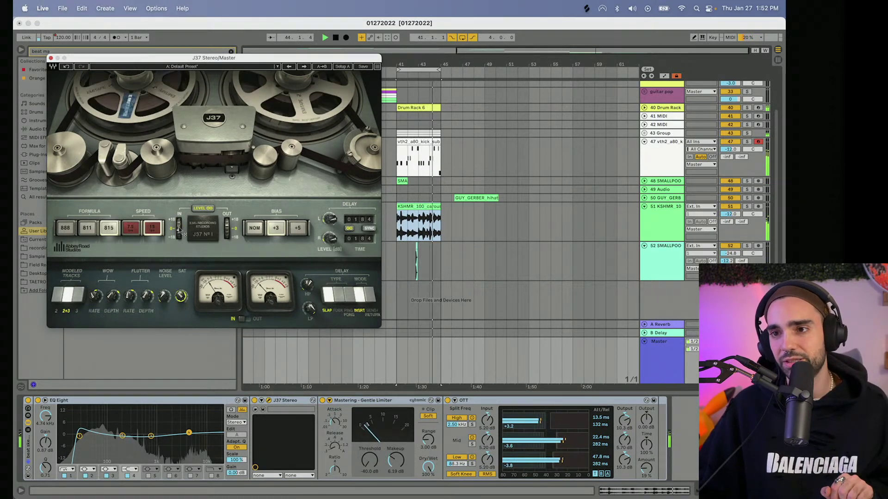
pyautogui.click(51, 58)
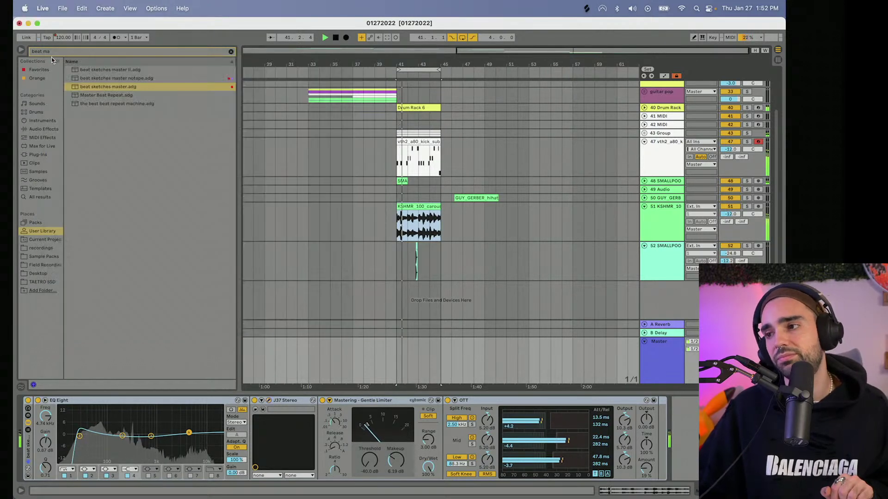
# - Move the Drum Rack track below the two empty MIDI tracks so it sits directly above the vocal group
pyautogui.doubleClick(307, 62)
pyautogui.scroll(3, 496, 130)
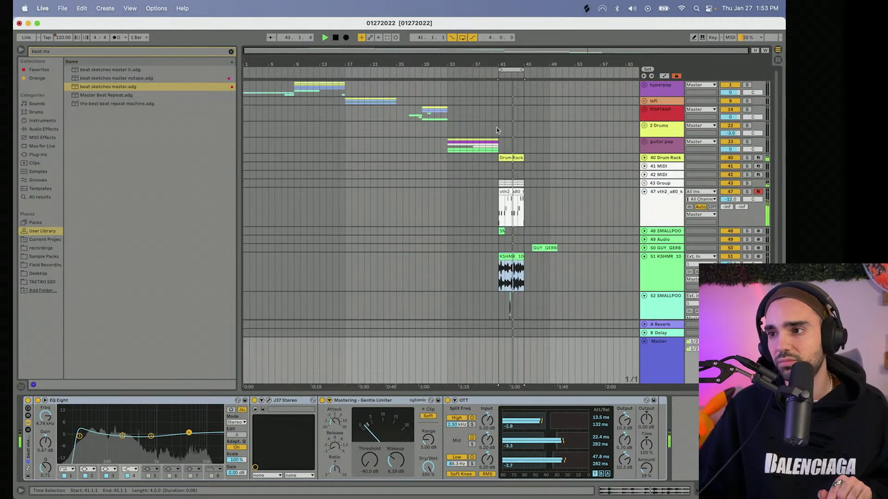
pyautogui.click(654, 159)
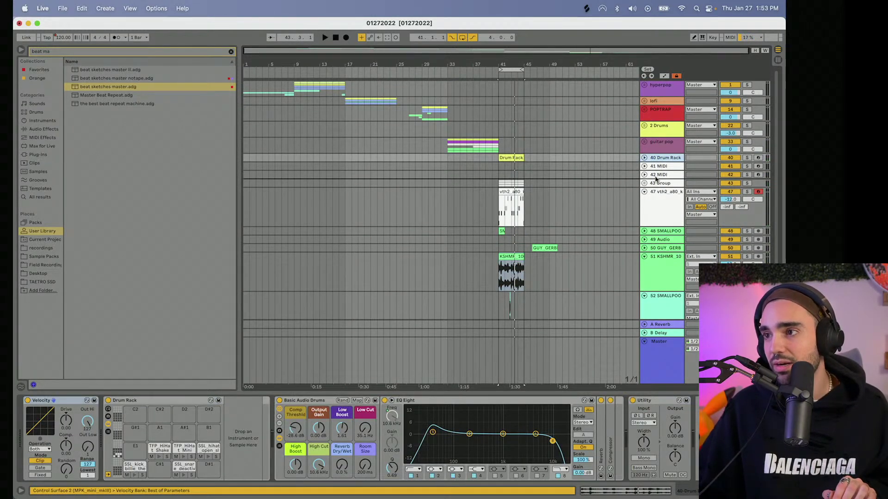
pyautogui.moveTo(655, 179); pyautogui.dragTo(656, 180)
# - Group all tracks of the bar 41 beat, from Drum Rack track 42 to clap track 52
pyautogui.scroll(-2, 657, 176)
pyautogui.scroll(-1, 676, 285)
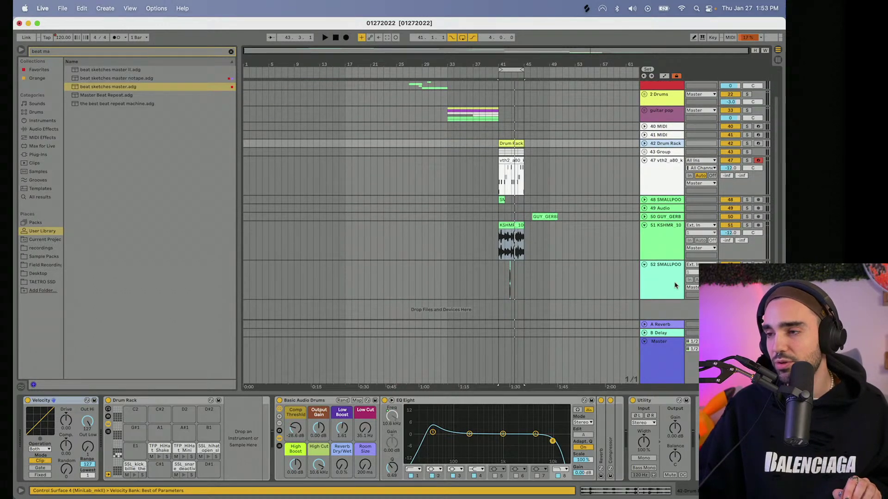
pyautogui.click(670, 284)
pyautogui.rightClick(668, 282)
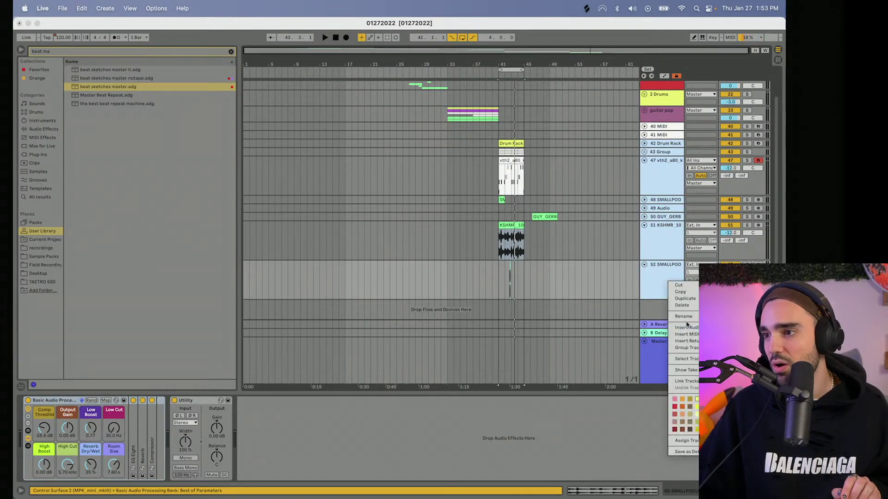
pyautogui.click(695, 348)
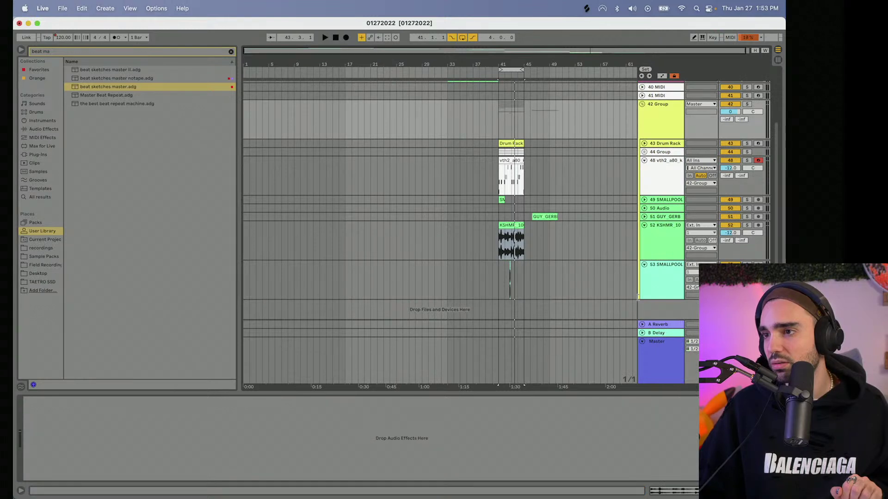
# - Rename the new group "lofi house" and fold it
pyautogui.scroll(2, 638, 290)
pyautogui.scroll(-1, 648, 222)
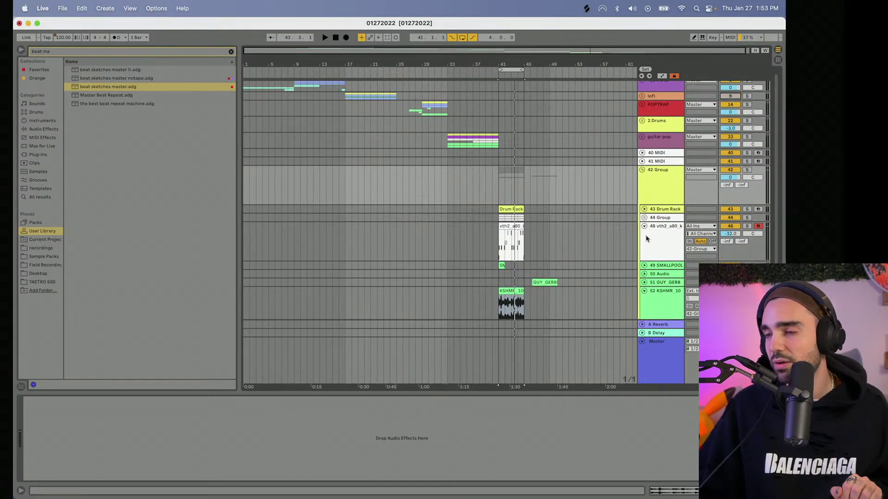
pyautogui.scroll(-5, 650, 235)
pyautogui.click(657, 134)
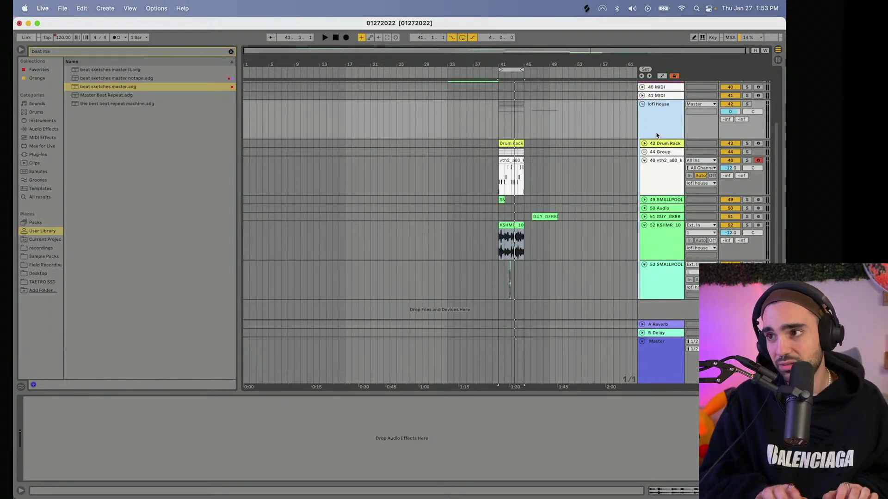
pyautogui.click(641, 104)
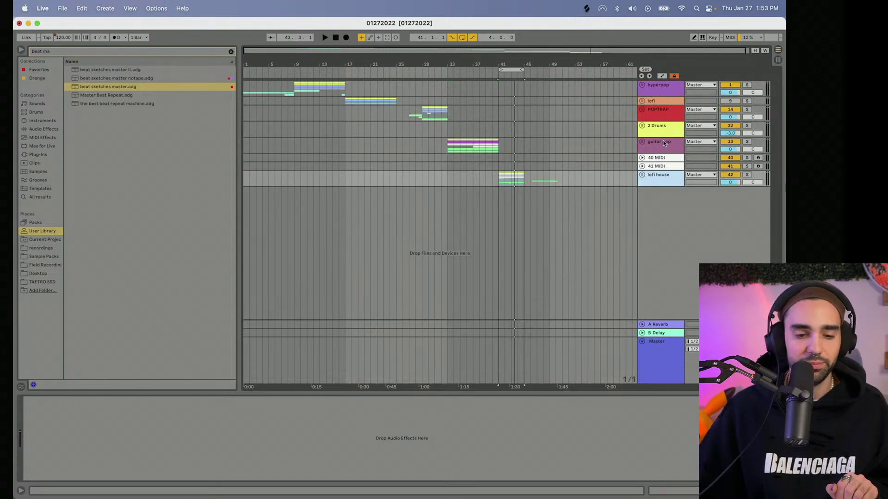
# - Colour the lofi house group green, check its tracks, and leave it folded
pyautogui.rightClick(664, 179)
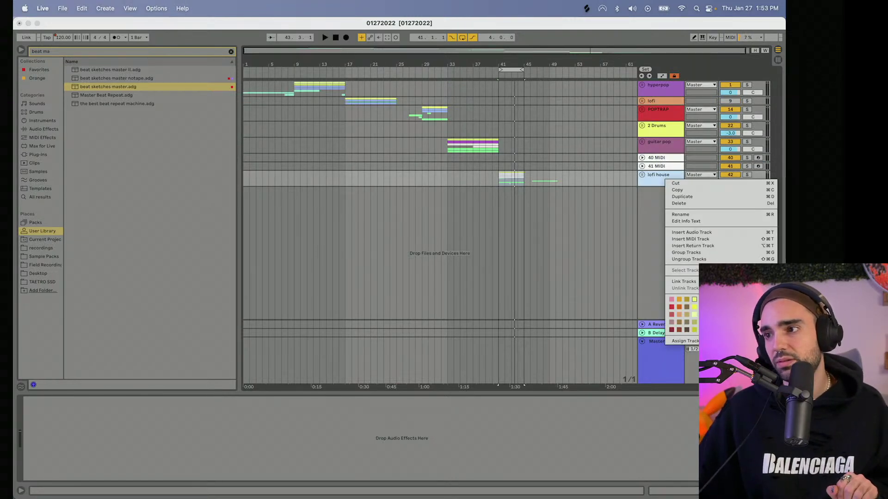
pyautogui.click(702, 300)
pyautogui.click(643, 176)
pyautogui.scroll(-3, 642, 176)
pyautogui.scroll(3, 642, 175)
pyautogui.click(642, 174)
# - Delete the empty MIDI tracks 40 and 41 and the 2 Drums group, and check the lofi house group's tracks
pyautogui.click(653, 159)
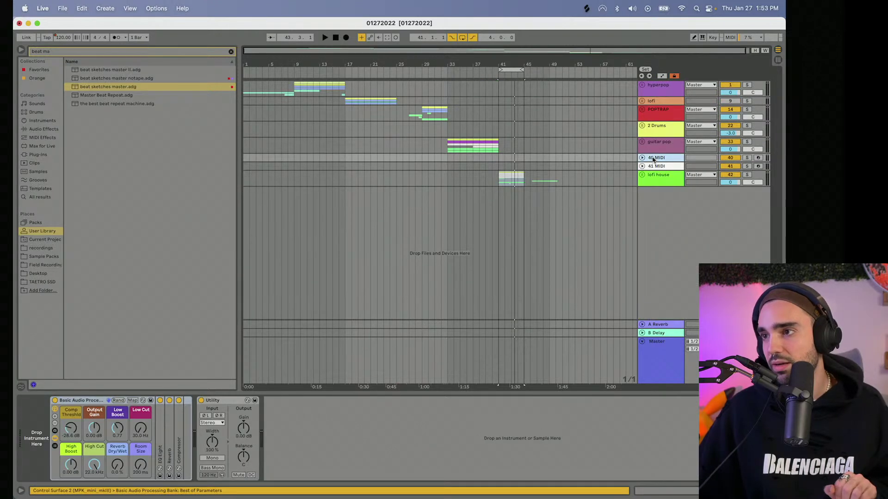
pyautogui.press('Delete')
pyautogui.press('Delete')
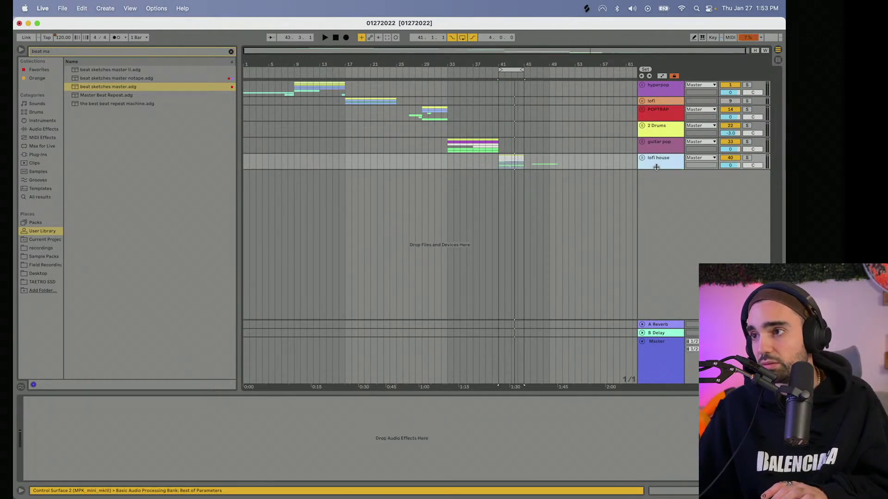
pyautogui.click(657, 131)
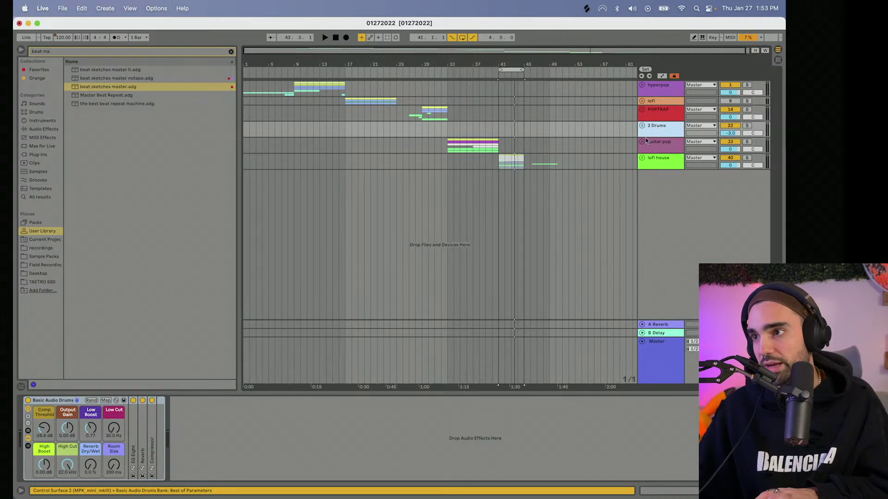
pyautogui.press('Delete')
pyautogui.click(642, 142)
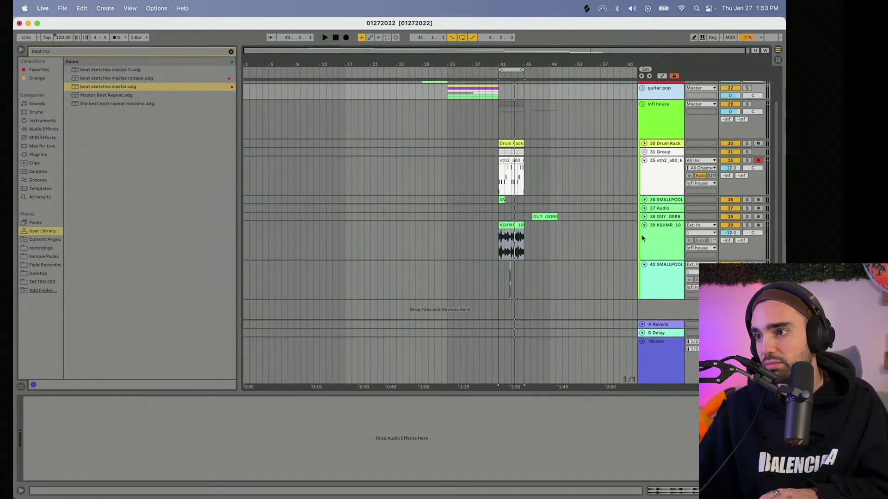
pyautogui.click(643, 143)
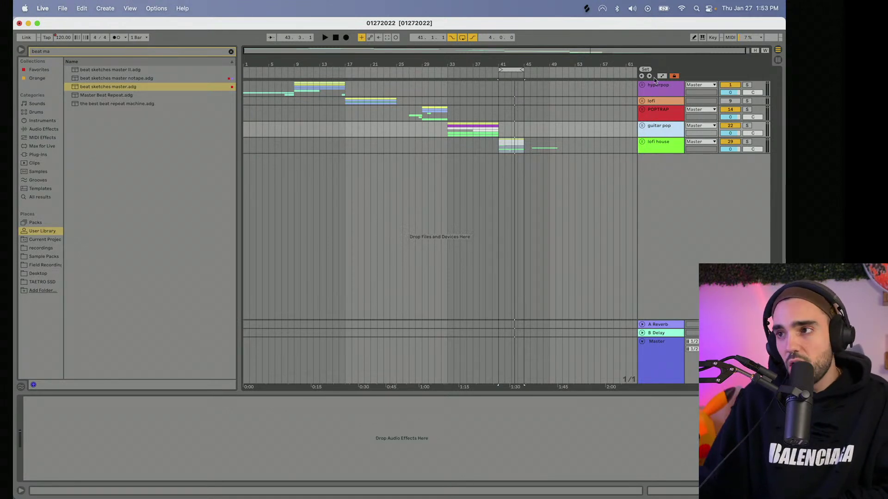
# - Unfold the hyperpop group, set the loop to bars 1 to 17, and play it with melody track 7 unfolded
pyautogui.click(642, 85)
pyautogui.moveTo(501, 68); pyautogui.dragTo(343, 71)
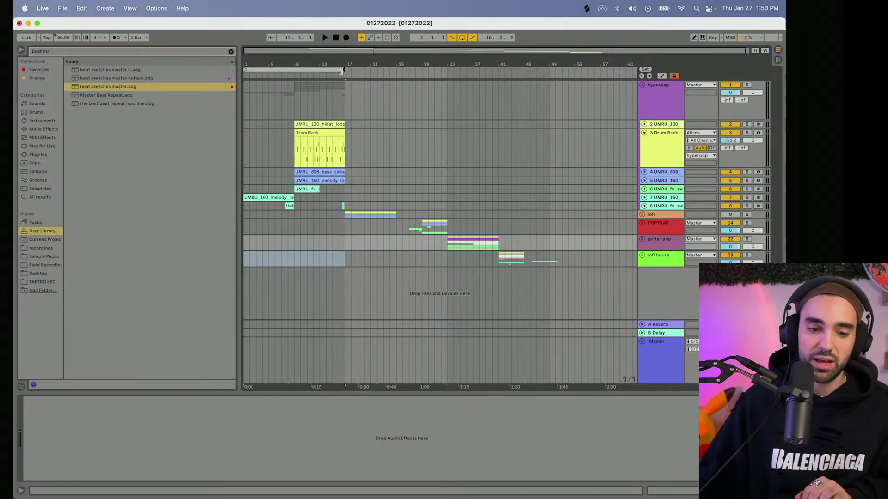
pyautogui.press('space')
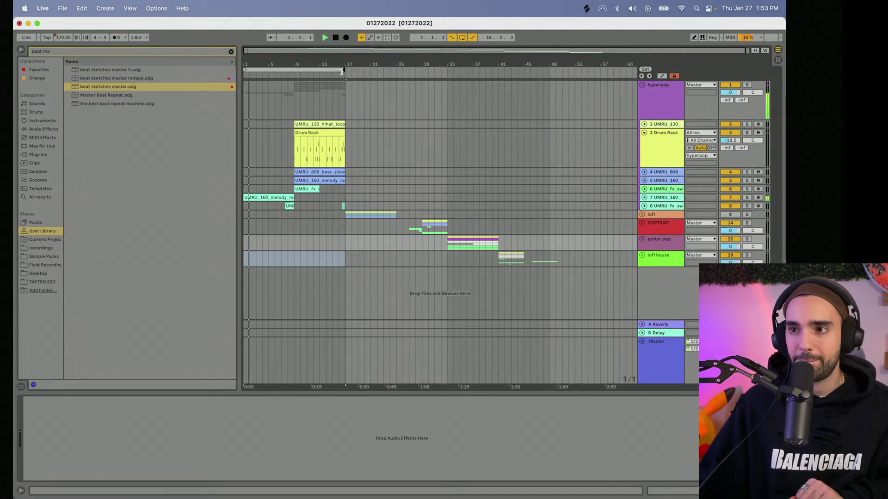
pyautogui.click(607, 196)
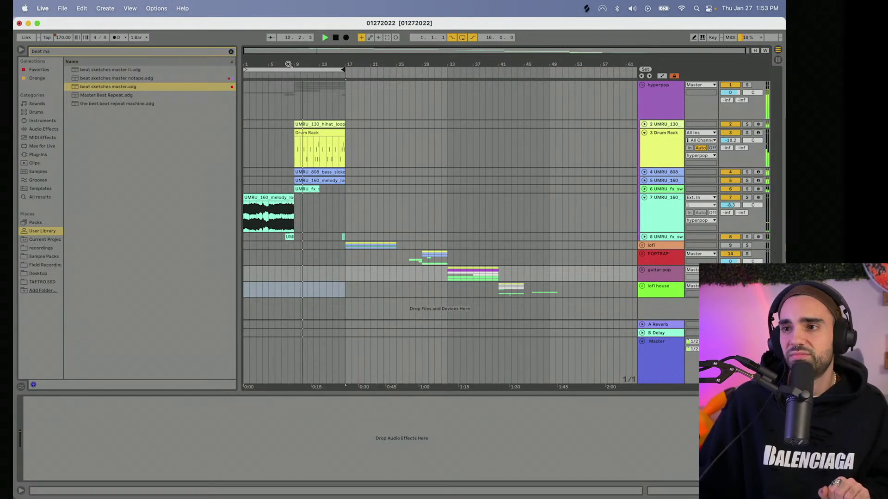
# - Lower the volume of all the beat groups together to -2.7 dB
pyautogui.click(663, 116)
pyautogui.press('super+c')
pyautogui.press('super+a')
pyautogui.moveTo(730, 93); pyautogui.dragTo(730, 105)
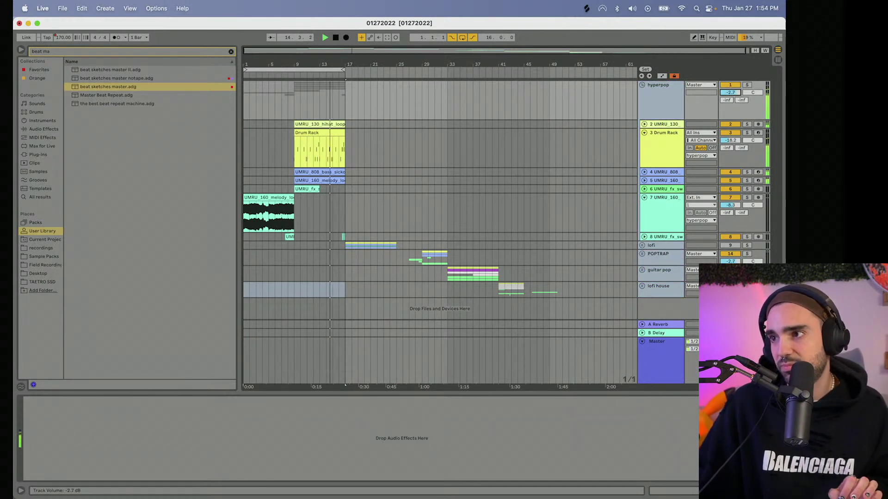
pyautogui.click(663, 102)
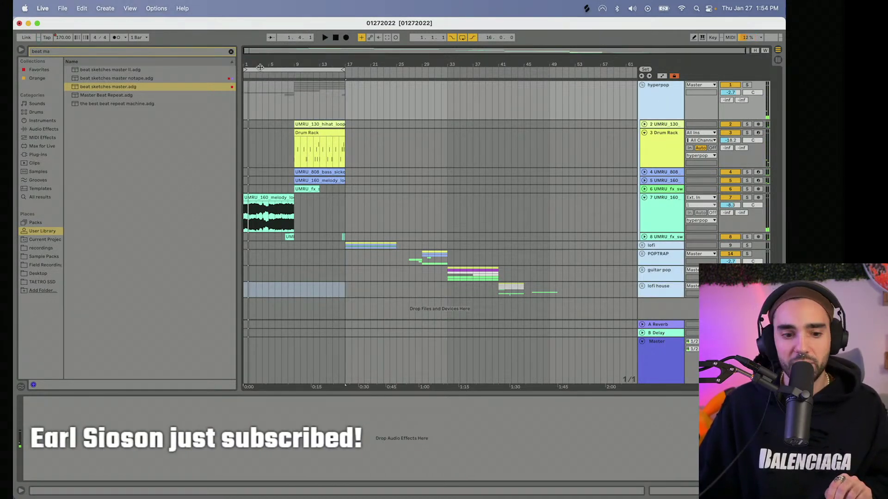
# - Set the loop to 8 bars from bar 17 to 25, unfold the lofi group, and play it
pyautogui.moveTo(260, 67); pyautogui.dragTo(367, 65)
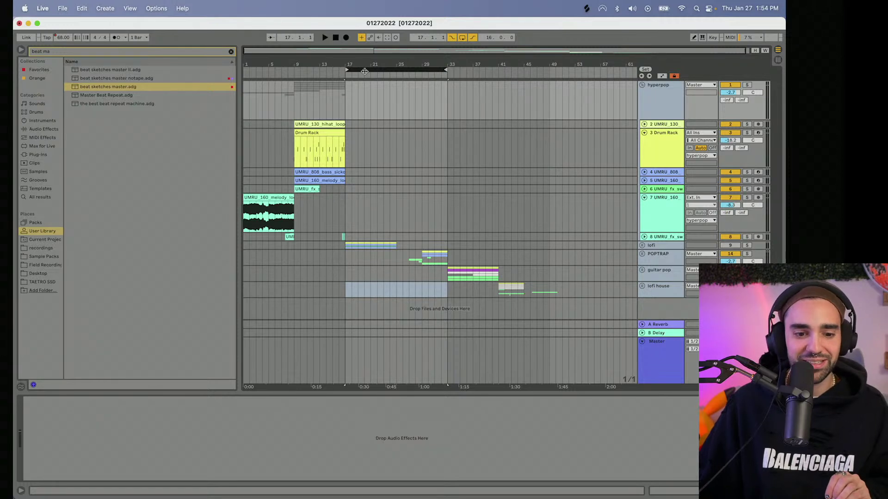
pyautogui.moveTo(447, 69); pyautogui.dragTo(395, 79)
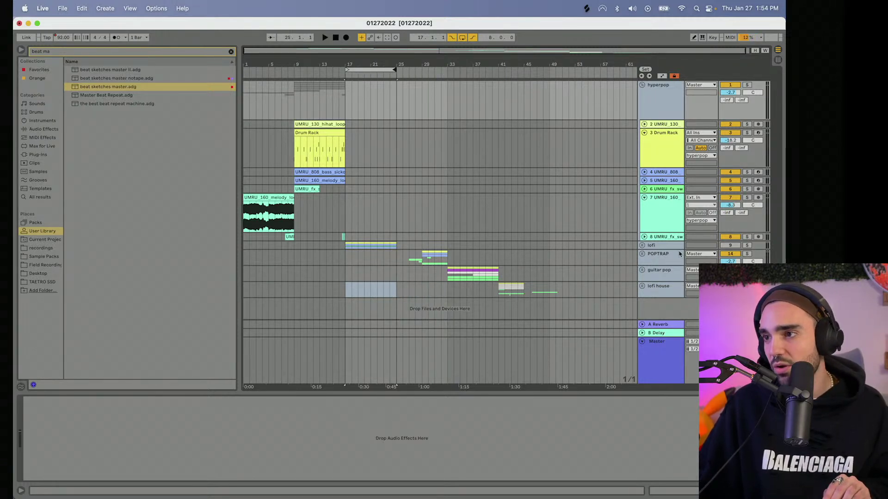
pyautogui.click(643, 246)
pyautogui.scroll(-10, 524, 203)
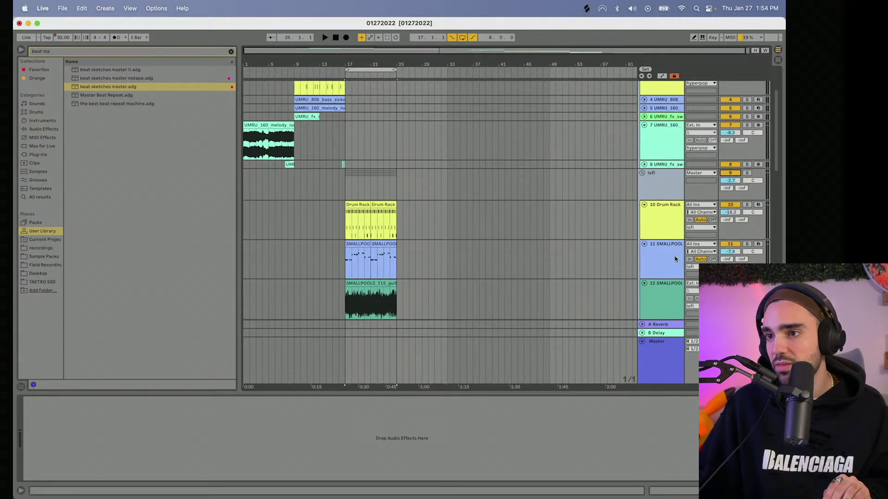
pyautogui.press('space')
pyautogui.scroll(-5, 524, 204)
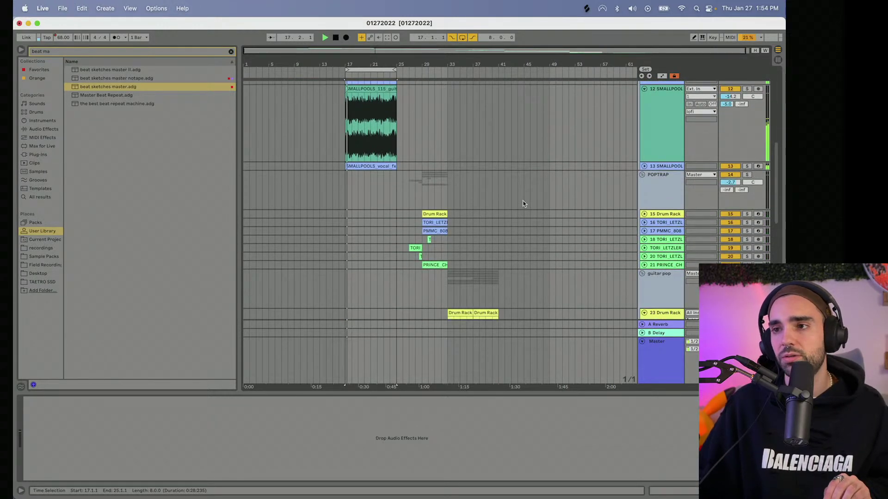
# - Hide the browser and zoom the arrangement in on the lofi section at bars 17 to 25
pyautogui.click(21, 49)
pyautogui.moveTo(146, 64); pyautogui.dragTo(196, 194)
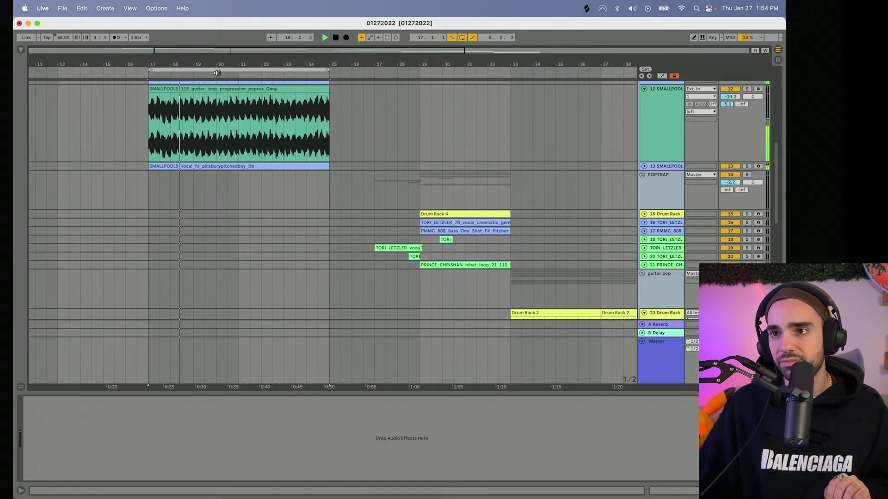
pyautogui.scroll(3, 616, 264)
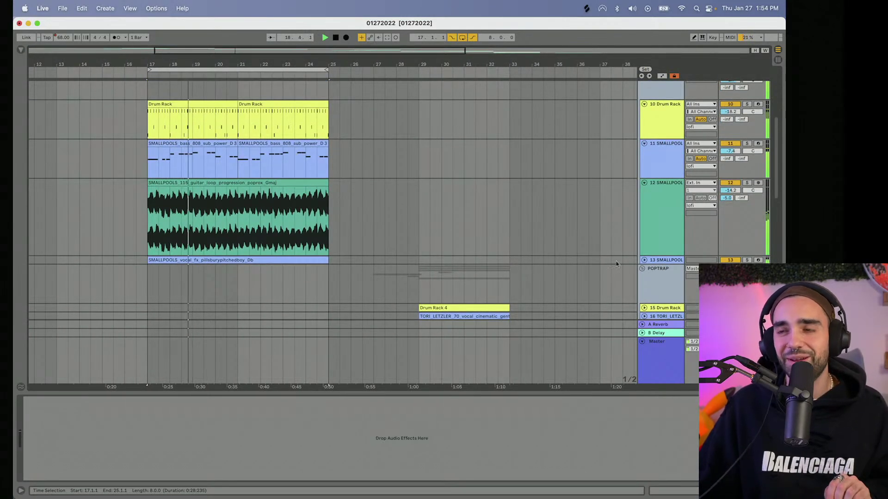
pyautogui.click(652, 355)
pyautogui.click(268, 401)
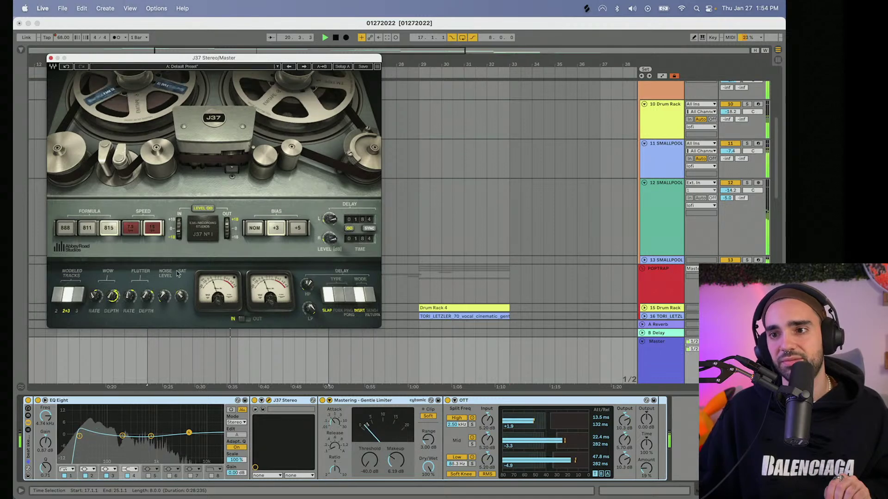
pyautogui.click(51, 59)
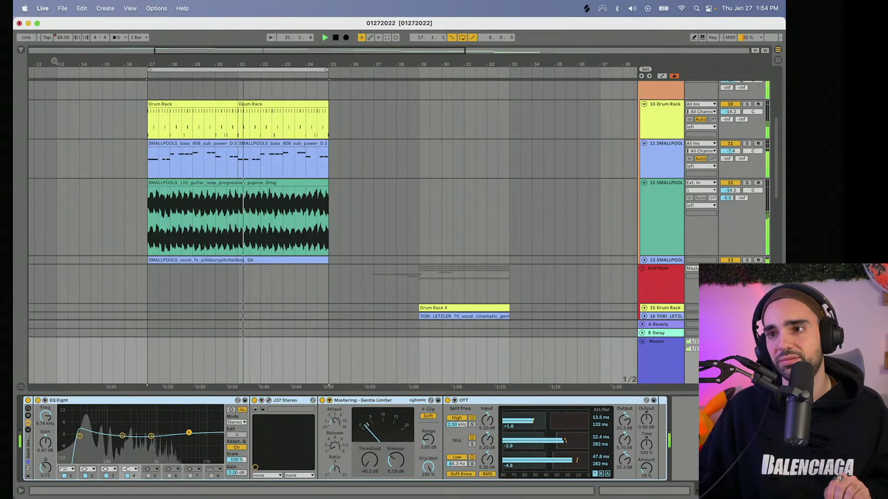
pyautogui.press('-')
pyautogui.press('-')
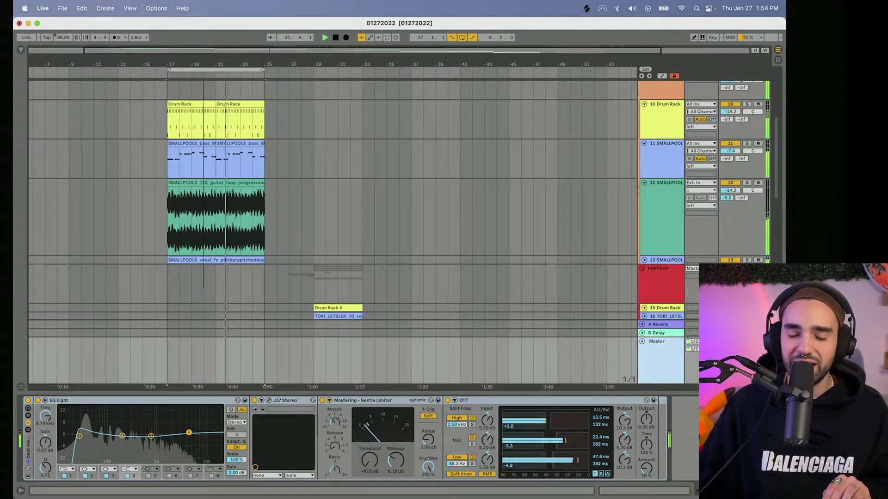
# - Fold the lofi group, expand the POPTRAP group and set the loop over its section from bar 27 to 33
pyautogui.scroll(5, 261, 214)
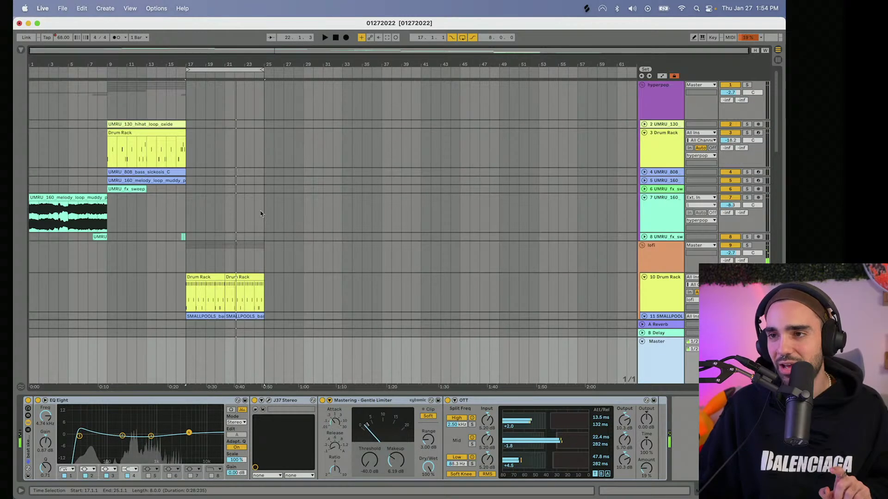
pyautogui.moveTo(199, 68); pyautogui.dragTo(280, 74)
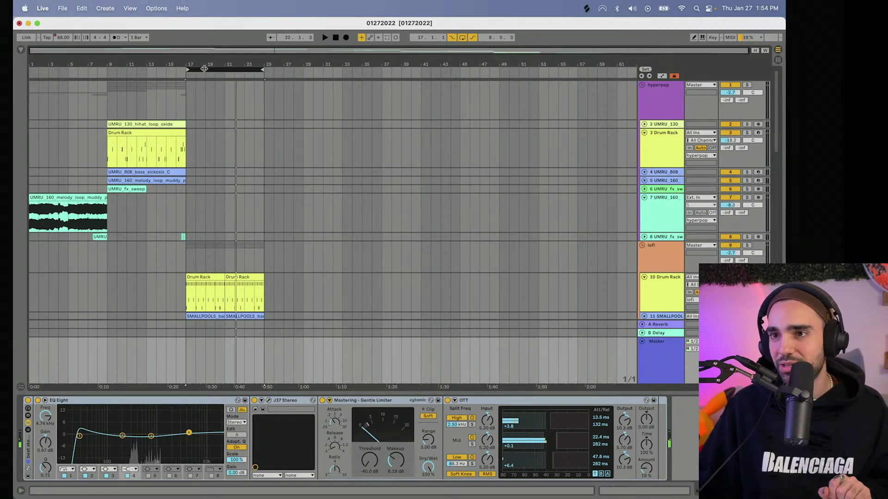
pyautogui.scroll(-3, 304, 154)
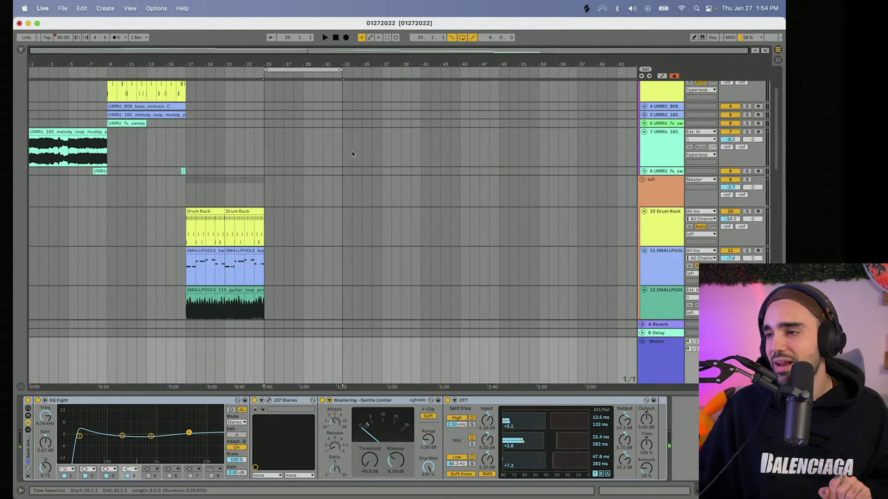
pyautogui.click(642, 179)
pyautogui.click(641, 189)
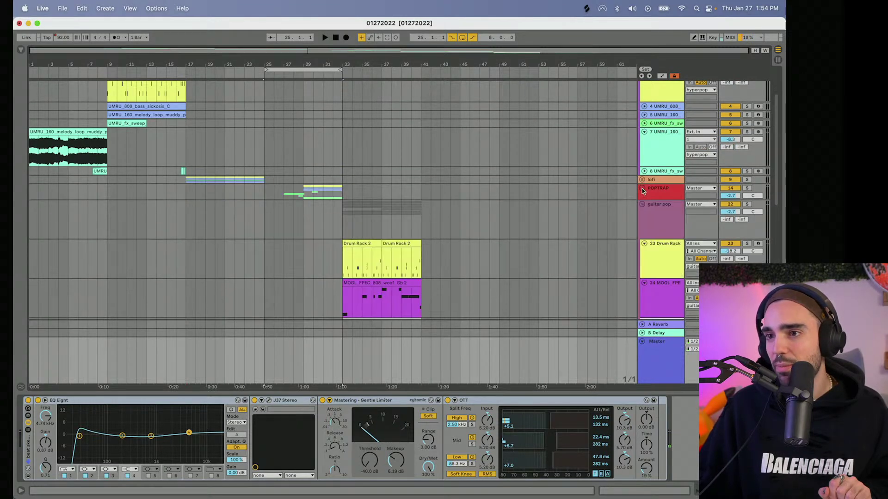
pyautogui.click(642, 190)
pyautogui.scroll(-5, 596, 199)
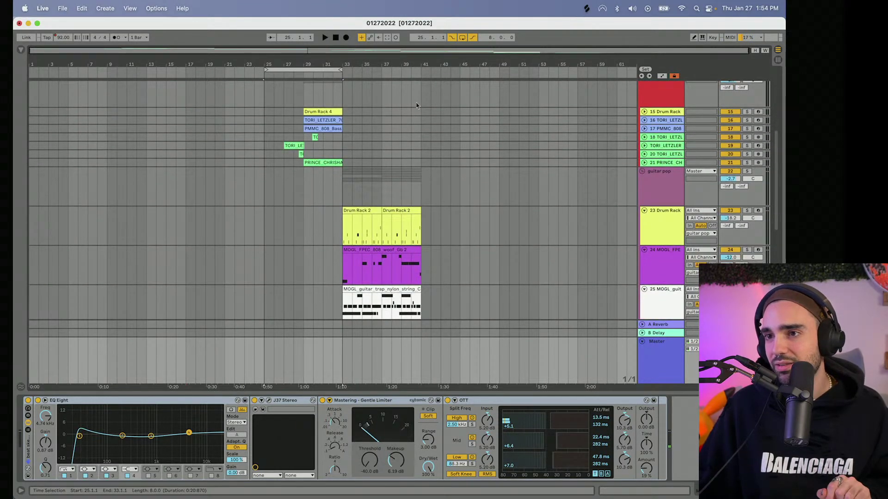
pyautogui.moveTo(270, 68); pyautogui.dragTo(285, 70)
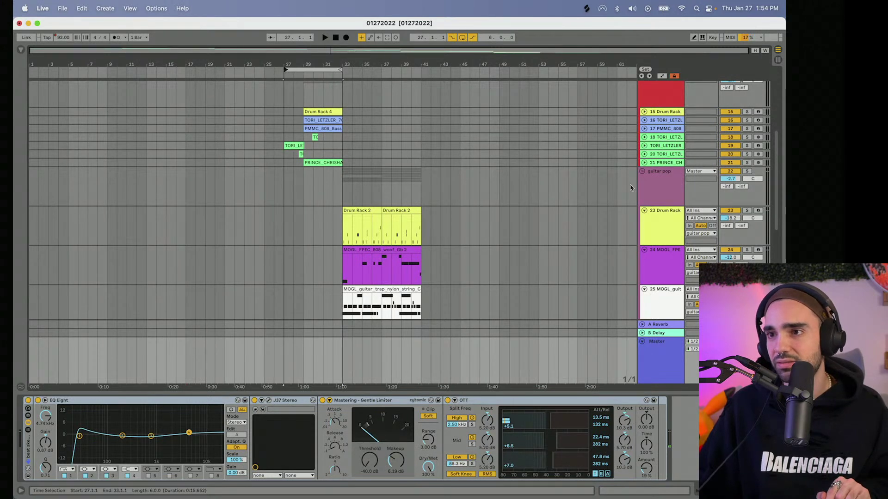
# - Unfold POPTRAP tracks 16, 17 and 19 and play the section from bar 27
pyautogui.click(644, 147)
pyautogui.click(644, 120)
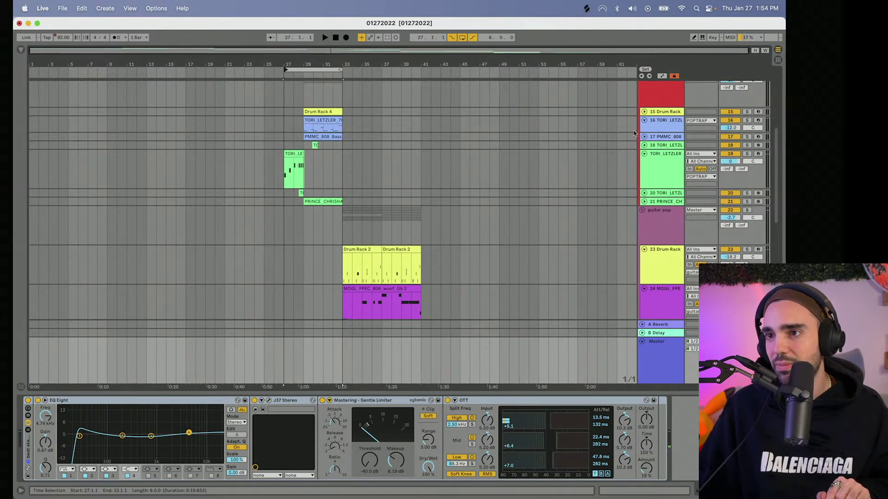
pyautogui.click(644, 137)
pyautogui.press('space')
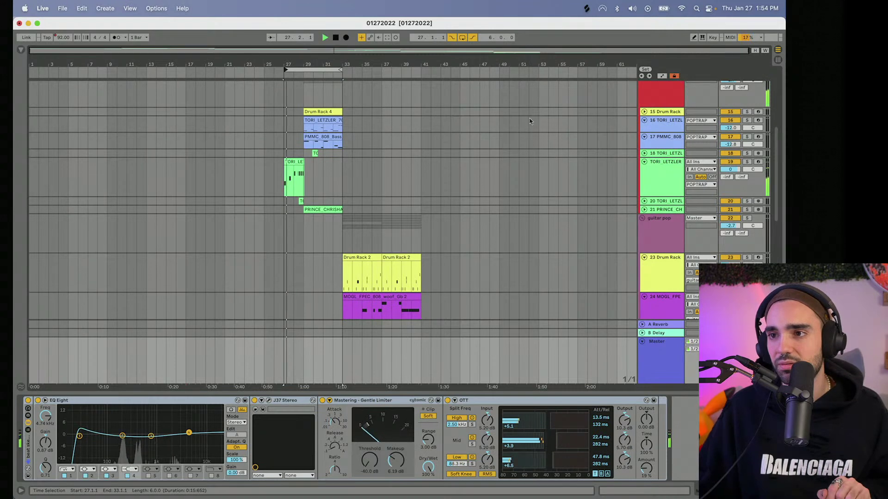
# - Zoom in on the POPTRAP section, shorten the loop to bars 29 to 33 and unfold track 18
pyautogui.moveTo(340, 64); pyautogui.dragTo(341, 72)
pyautogui.moveTo(306, 66); pyautogui.dragTo(307, 78)
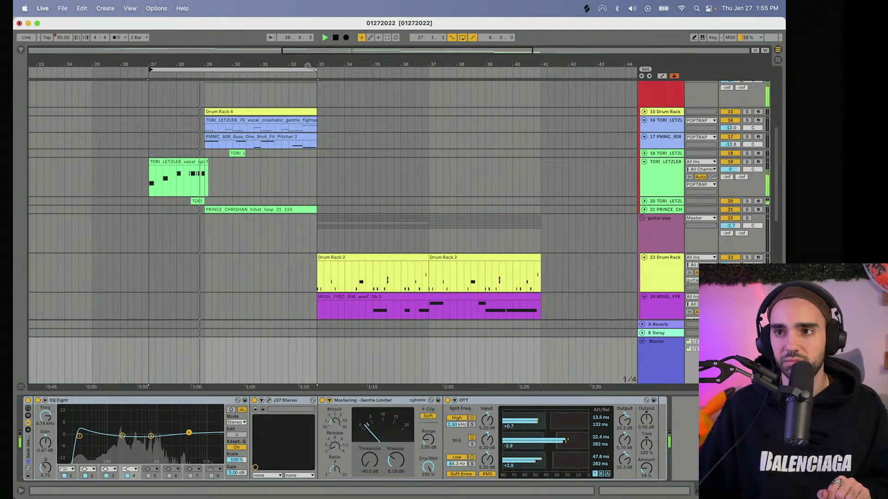
pyautogui.moveTo(149, 71); pyautogui.dragTo(203, 76)
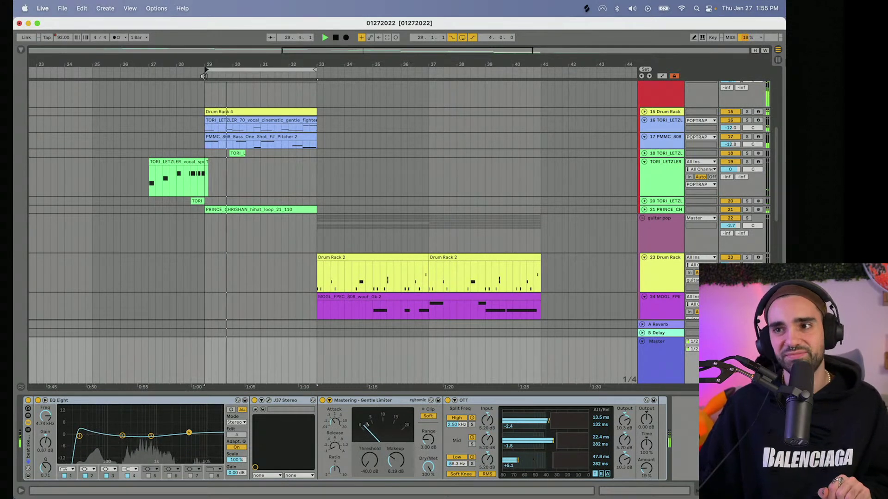
pyautogui.click(644, 153)
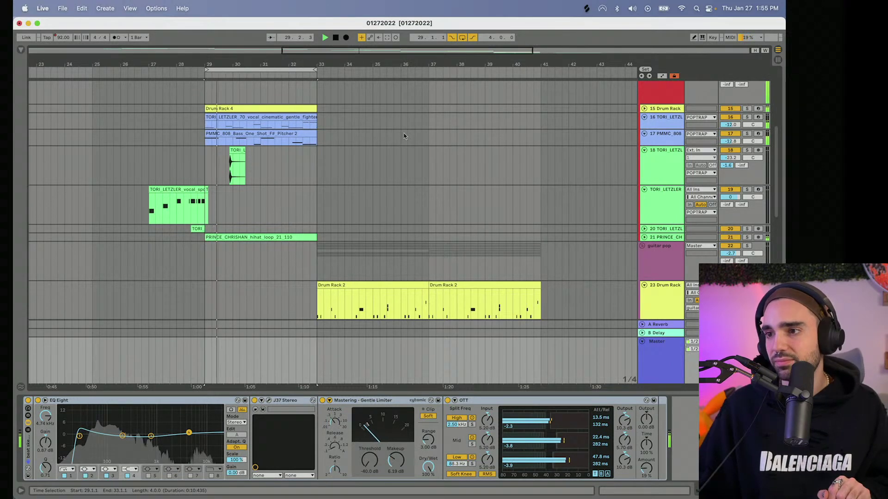
# - Stop POPTRAP playback and set the loop to 8 bars over the guitar pop section, from bar 33 to 41
pyautogui.scroll(-5, 404, 134)
pyautogui.hscroll(3, 404, 134)
pyautogui.hscroll(2, 404, 134)
pyautogui.scroll(-3, 404, 134)
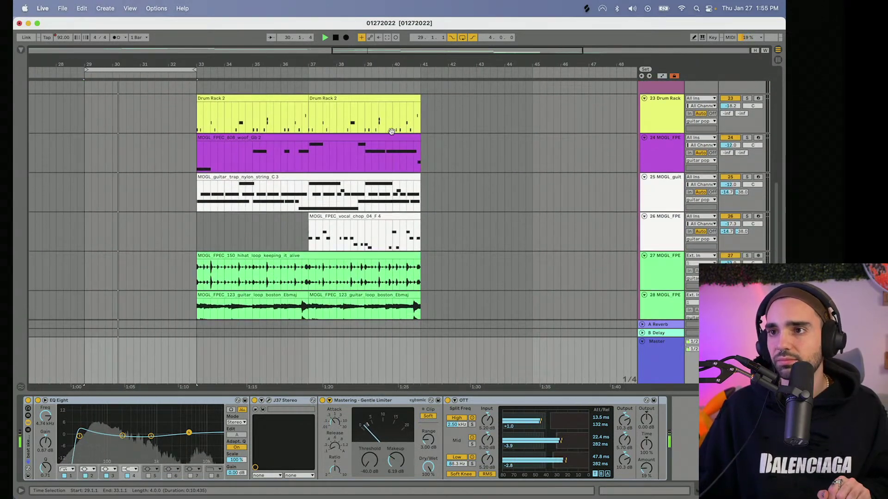
pyautogui.hscroll(3, 404, 135)
pyautogui.scroll(-3, 199, 151)
pyautogui.scroll(4, 199, 151)
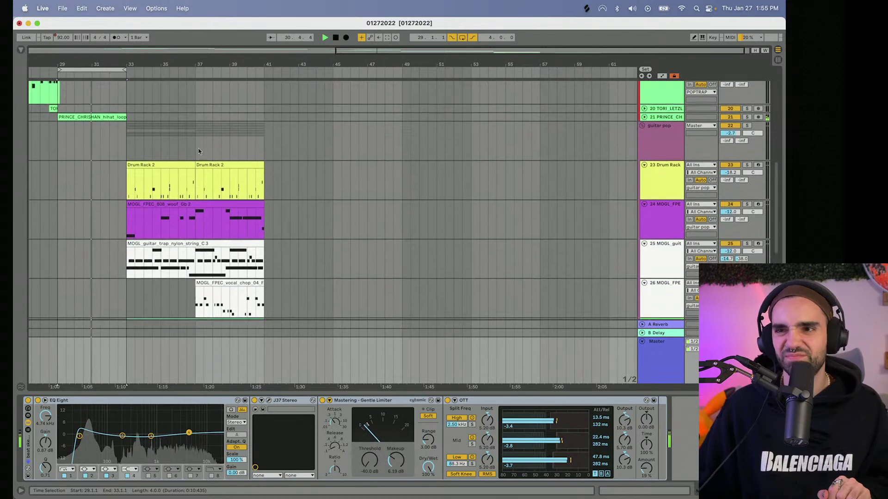
pyautogui.scroll(10, 200, 151)
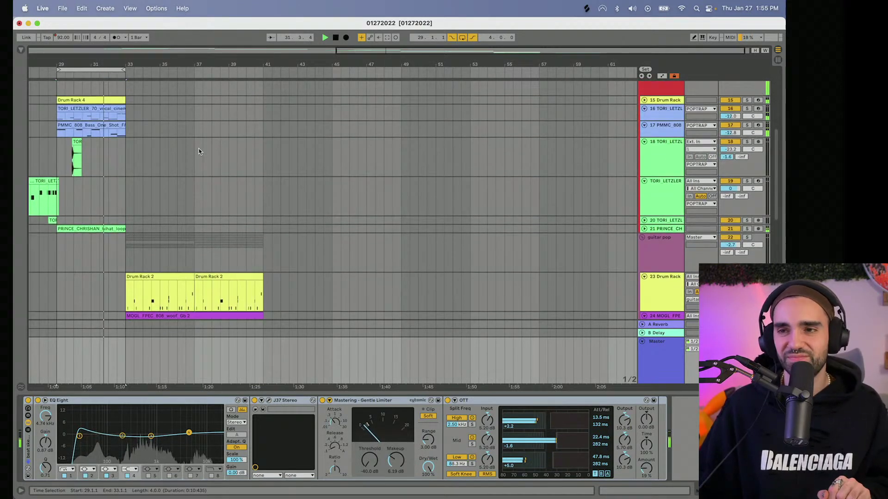
pyautogui.hscroll(-2, 200, 151)
pyautogui.moveTo(143, 65); pyautogui.dragTo(325, 70)
pyautogui.scroll(-4, 243, 154)
pyautogui.press('space')
pyautogui.scroll(-1, 230, 135)
pyautogui.scroll(-5, 278, 148)
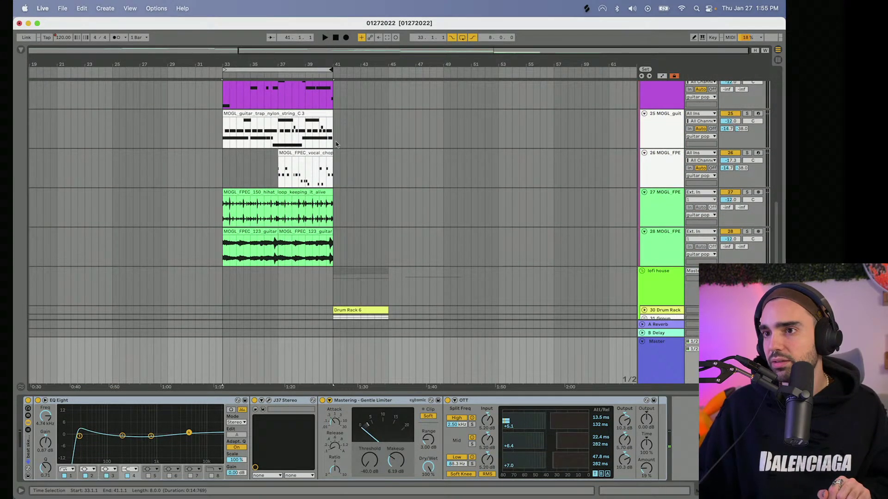
# - Fold the POPTRAP group and play the guitar pop loop from bar 33
pyautogui.scroll(3, 337, 144)
pyautogui.scroll(10, 336, 146)
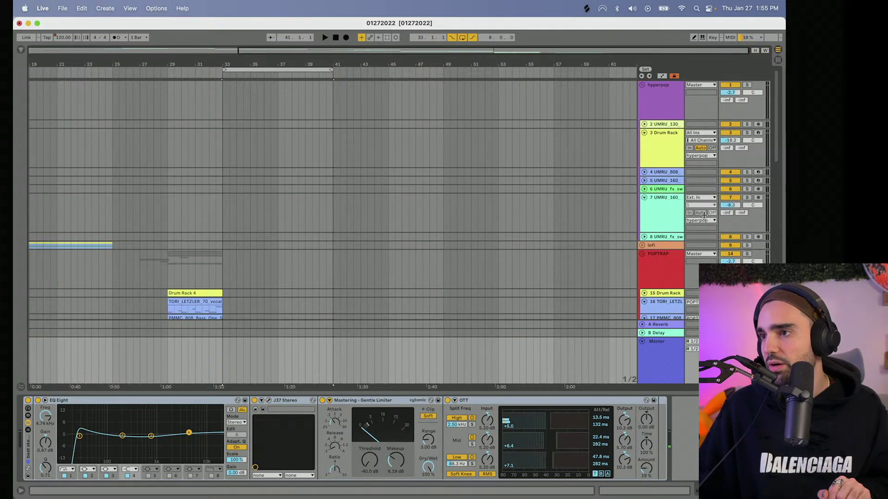
pyautogui.click(641, 254)
pyautogui.scroll(-5, 539, 152)
pyautogui.scroll(-3, 539, 151)
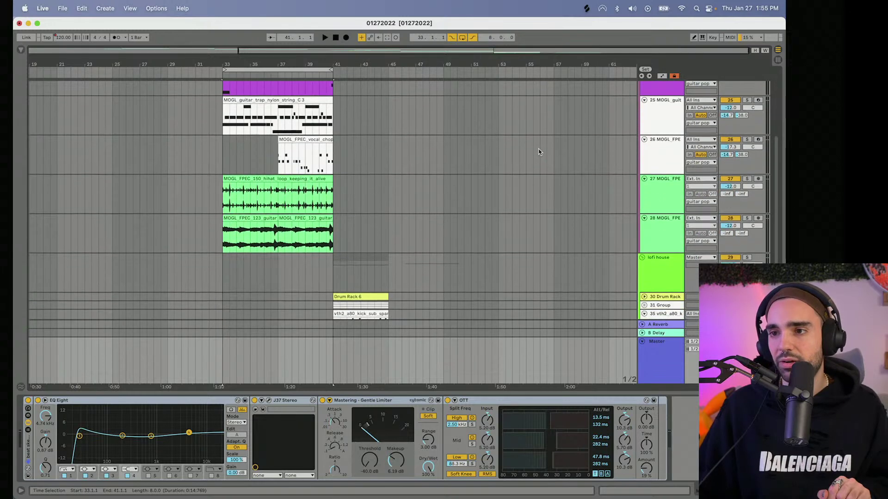
pyautogui.scroll(2, 538, 151)
pyautogui.click(267, 69)
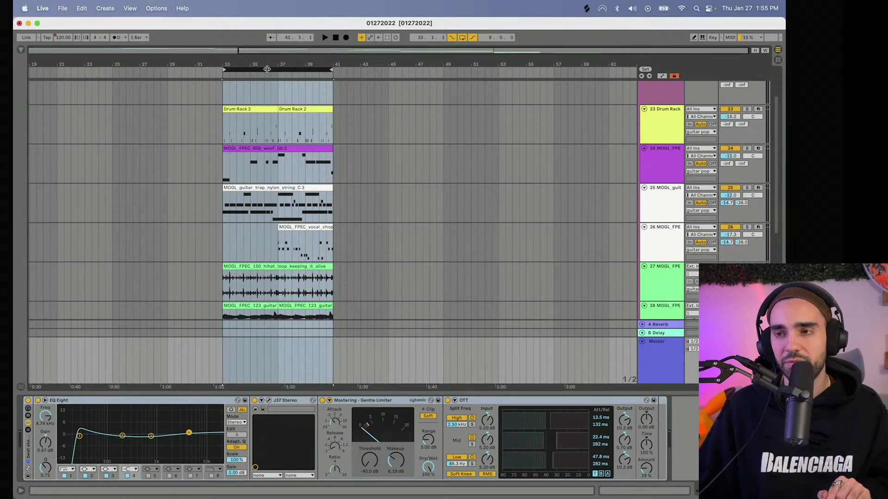
pyautogui.press('space')
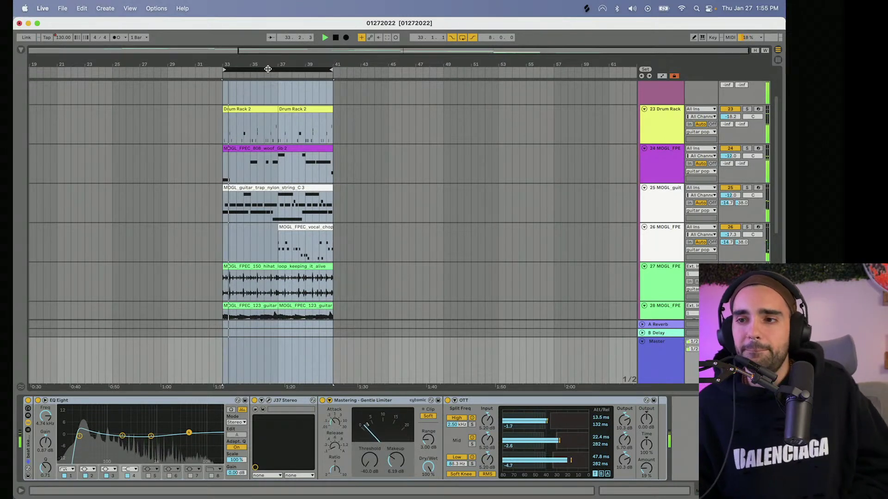
# - Stop guitar pop playback and set the loop to 4 bars over the lofi house section, from bar 41 to 45
pyautogui.moveTo(279, 66); pyautogui.dragTo(385, 66)
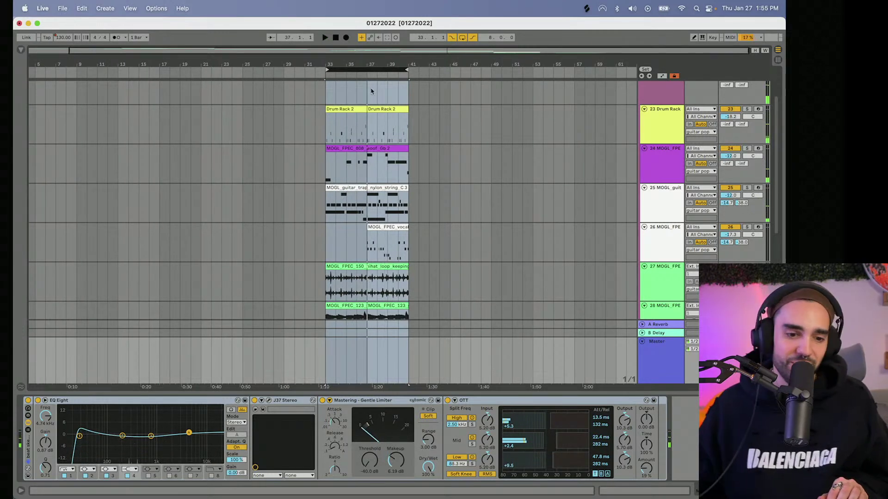
pyautogui.scroll(-10, 363, 127)
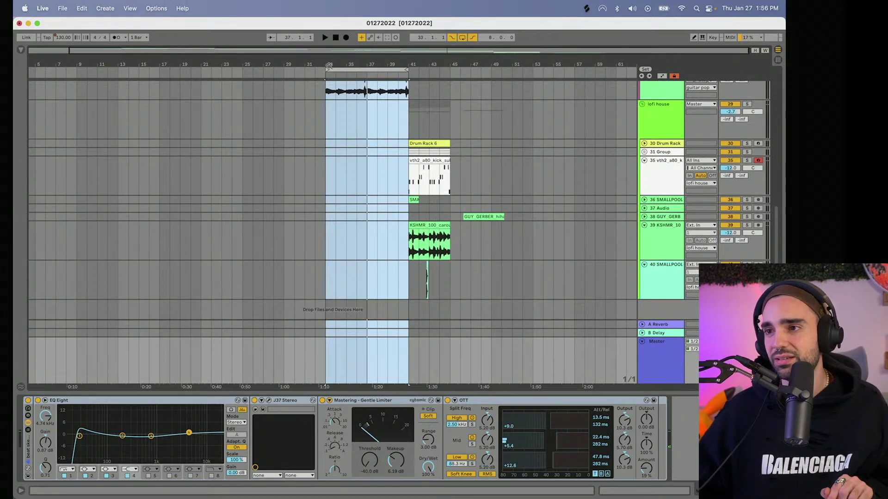
pyautogui.moveTo(347, 70); pyautogui.dragTo(454, 86)
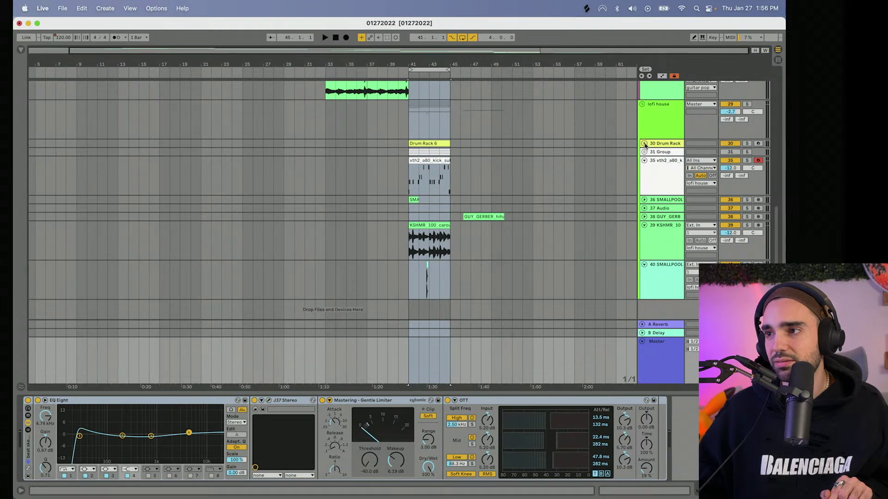
# - Unfold the lofi house drum rack and group 31, unmute the kick pad, and play the loop zoomed in
pyautogui.click(645, 145)
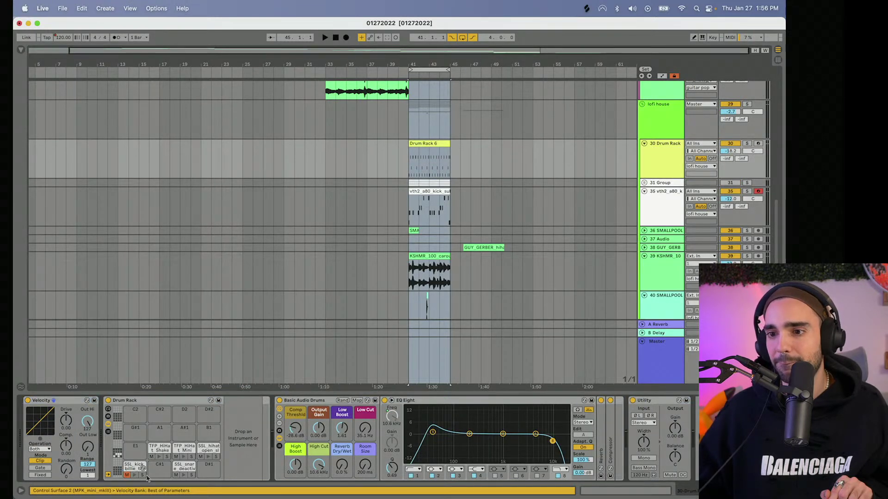
pyautogui.press('space')
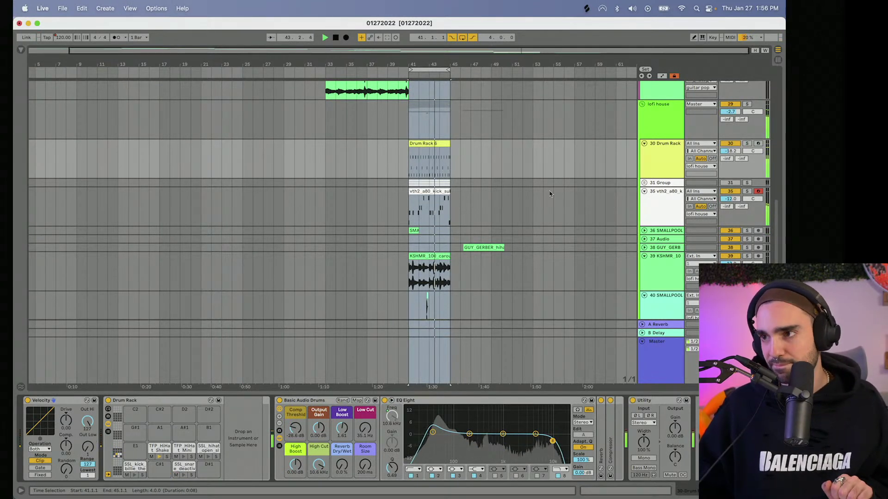
pyautogui.click(644, 182)
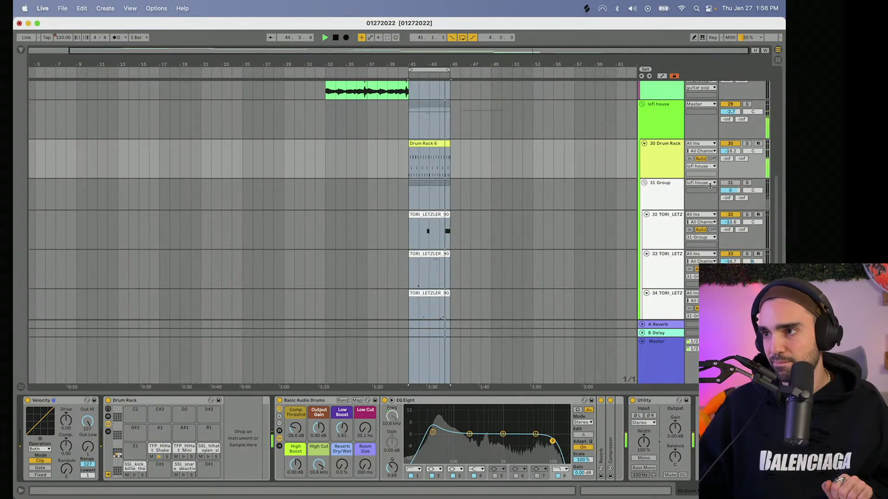
pyautogui.scroll(-3, 728, 158)
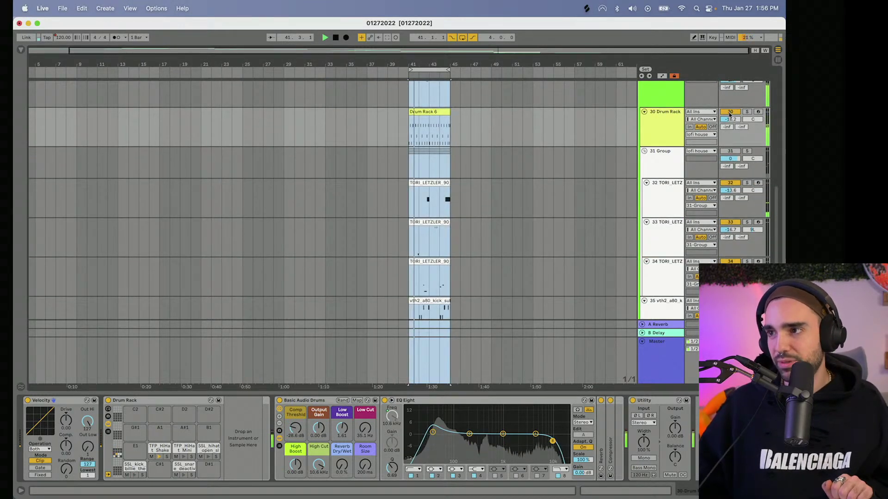
pyautogui.moveTo(525, 68); pyautogui.dragTo(520, 99)
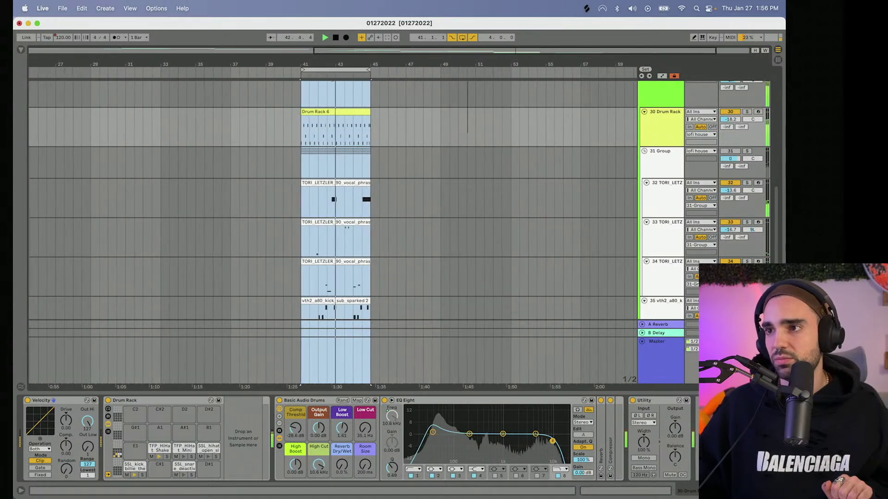
# - Activate vocal group 31 and audition the lofi house loop with the drum rack track off and on again
pyautogui.click(733, 113)
pyautogui.click(730, 152)
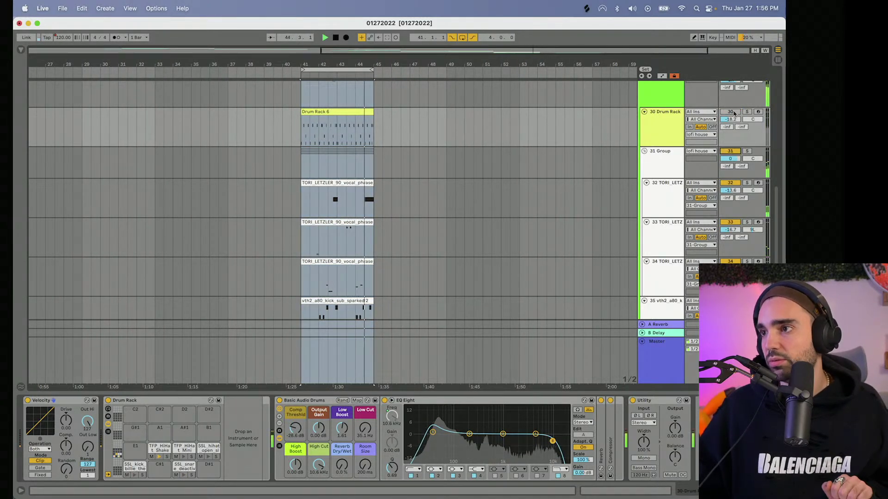
pyautogui.click(730, 113)
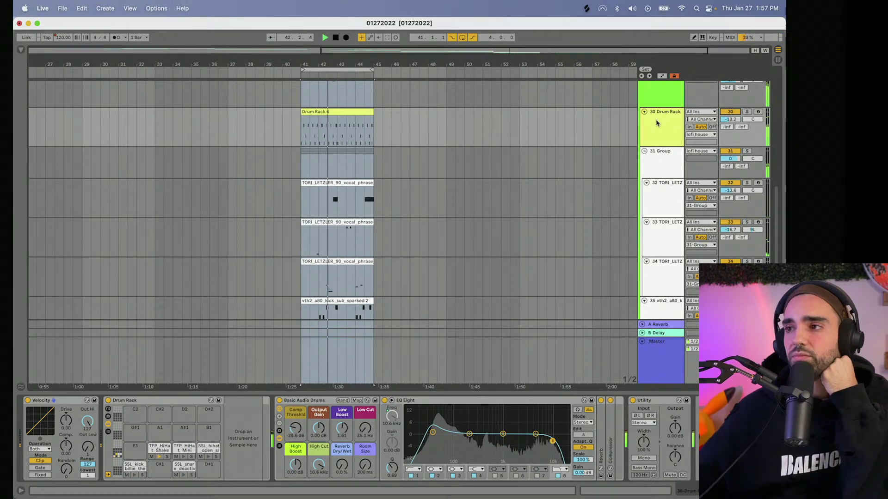
# - Fold the lofi house and guitar pop groups to get a compact overview of all beat groups
pyautogui.scroll(5, 656, 125)
pyautogui.click(642, 172)
pyautogui.scroll(5, 671, 166)
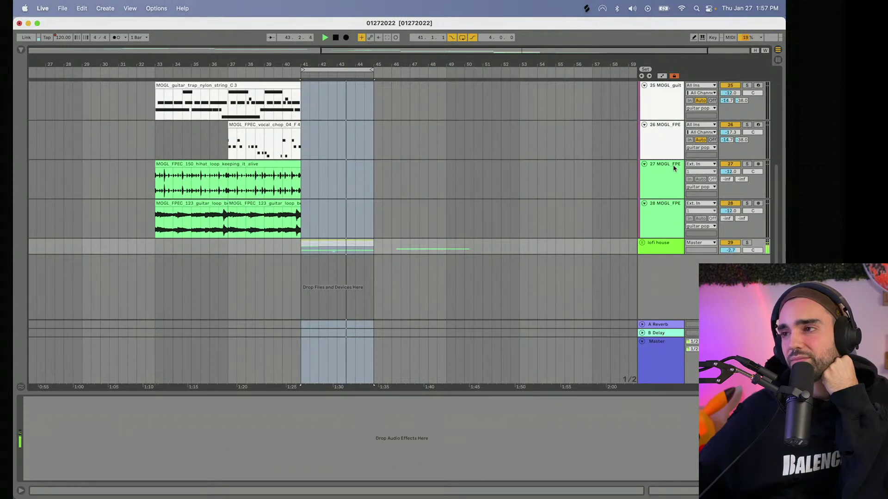
pyautogui.click(644, 126)
pyautogui.scroll(3, 645, 125)
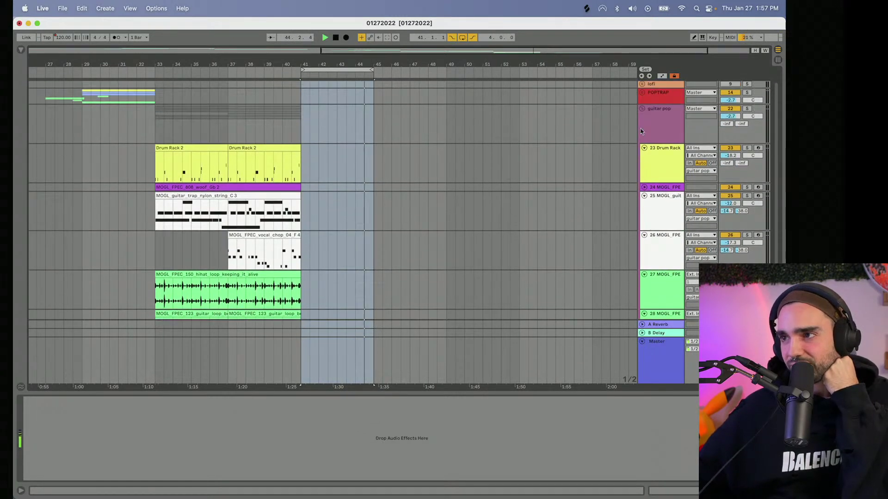
pyautogui.click(642, 107)
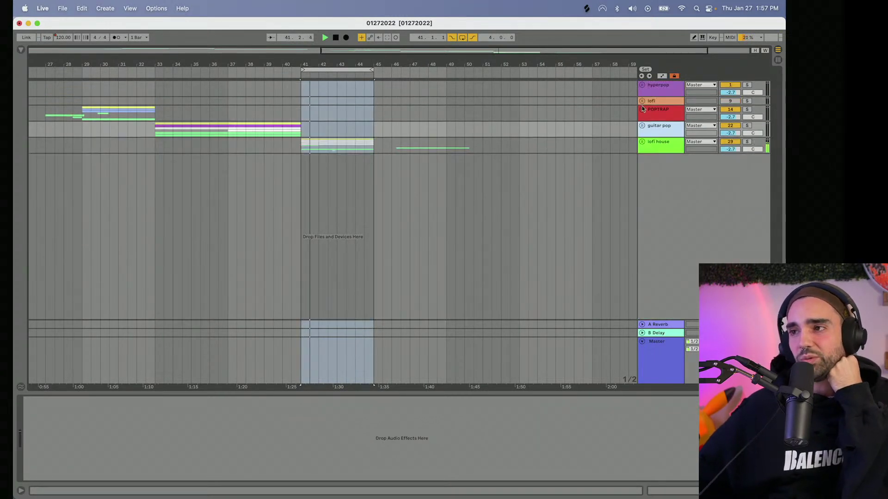
# - Expand the lofi house group and mute the snare pad in its drum rack during playback
pyautogui.click(642, 139)
pyautogui.scroll(-3, 651, 152)
pyautogui.scroll(3, 650, 152)
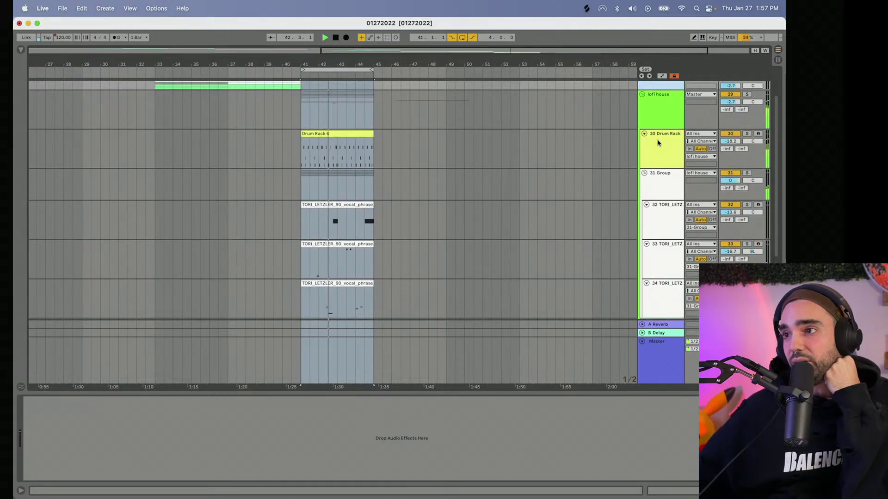
pyautogui.click(656, 141)
pyautogui.click(176, 475)
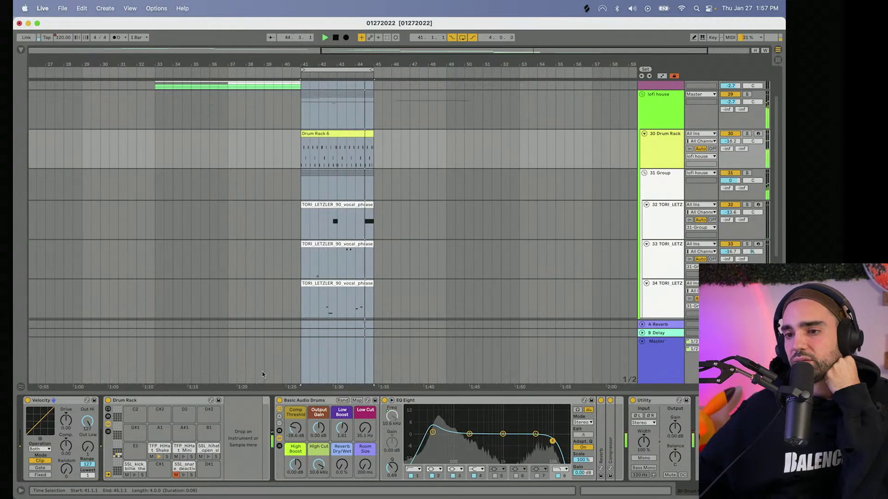
pyautogui.scroll(-5, 332, 223)
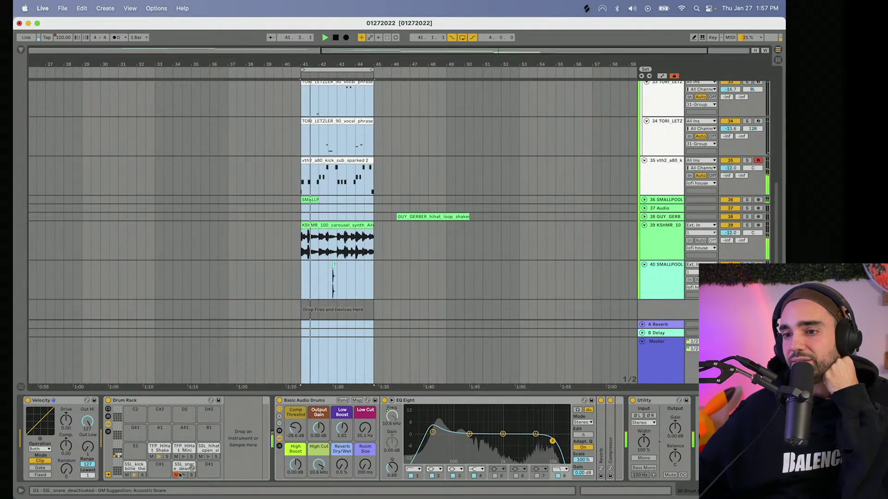
# - Solo the snare pad in the lofi house drum rack to audition it alone, and switch the solo off again
pyautogui.scroll(4, 174, 474)
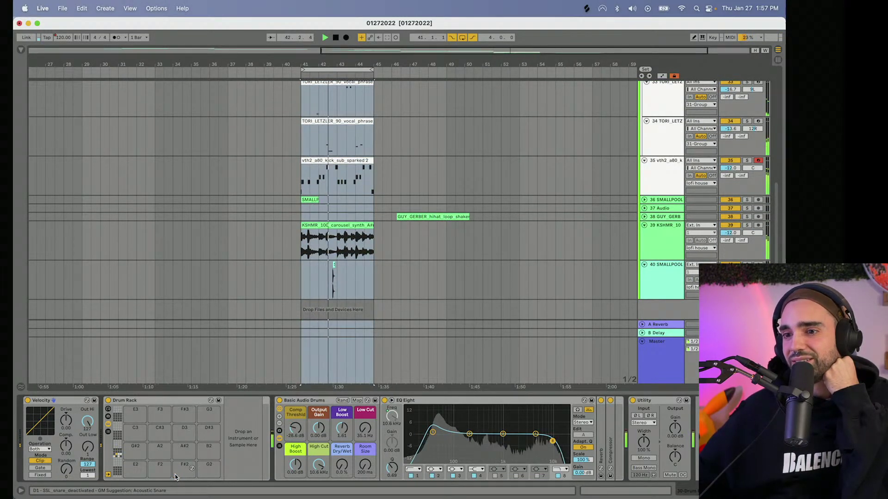
pyautogui.scroll(-4, 174, 474)
pyautogui.click(192, 475)
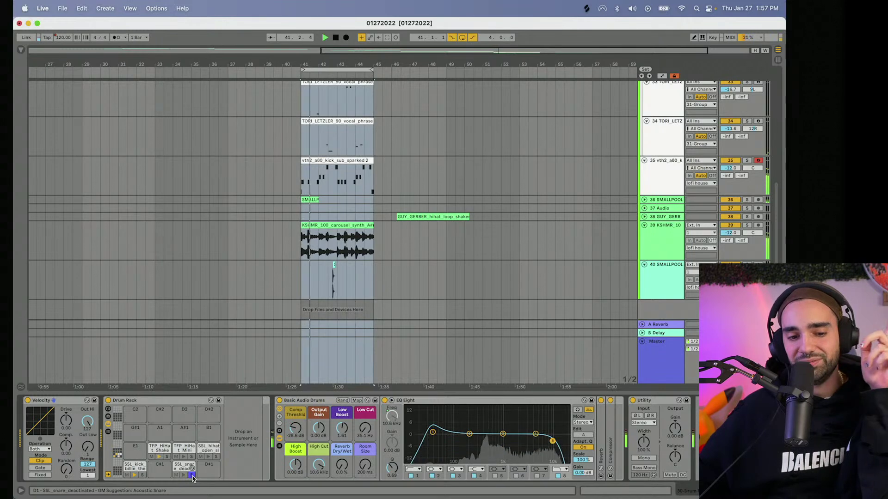
pyautogui.click(192, 475)
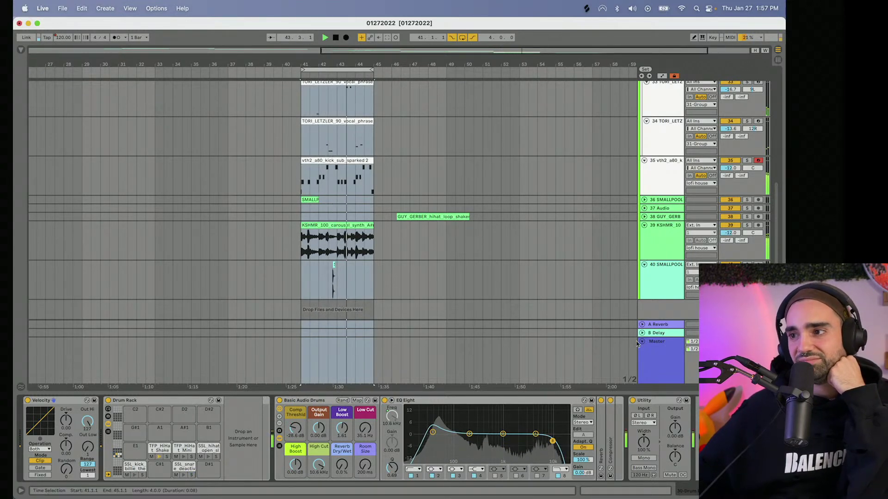
# - Enable the high-cut band in the Master track's EQ Eight and set it to about 7.4 kHz with a Q of 0.72
pyautogui.click(672, 363)
pyautogui.click(212, 475)
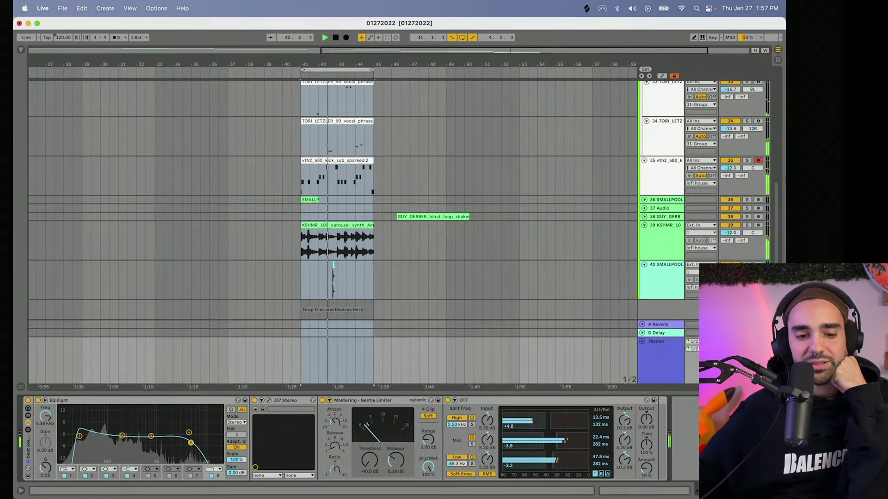
pyautogui.moveTo(193, 444); pyautogui.dragTo(197, 445)
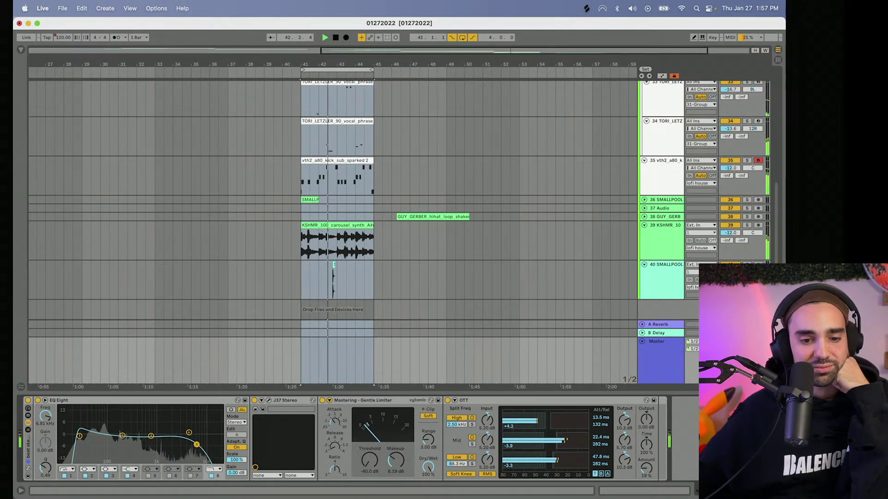
pyautogui.moveTo(199, 446); pyautogui.dragTo(198, 440)
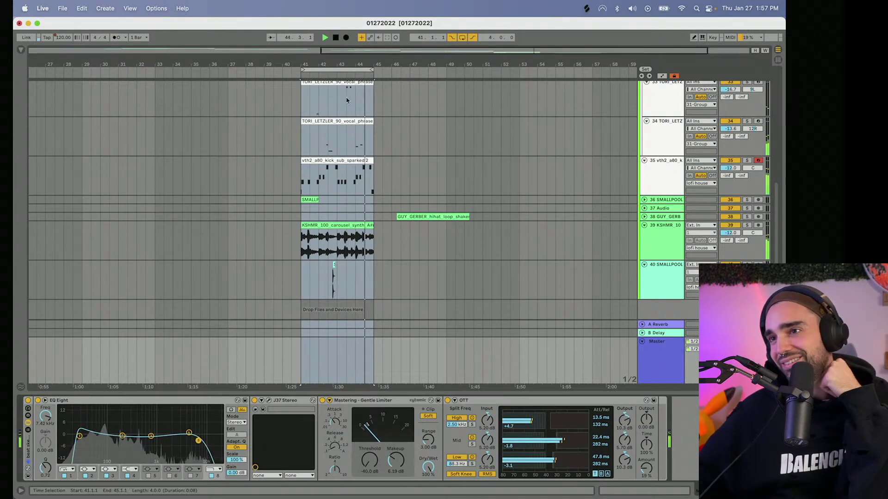
# - Show the lofi house drum rack and vocal clips close up across bars 41 to 45, and stop playback
pyautogui.moveTo(320, 64); pyautogui.dragTo(219, 114)
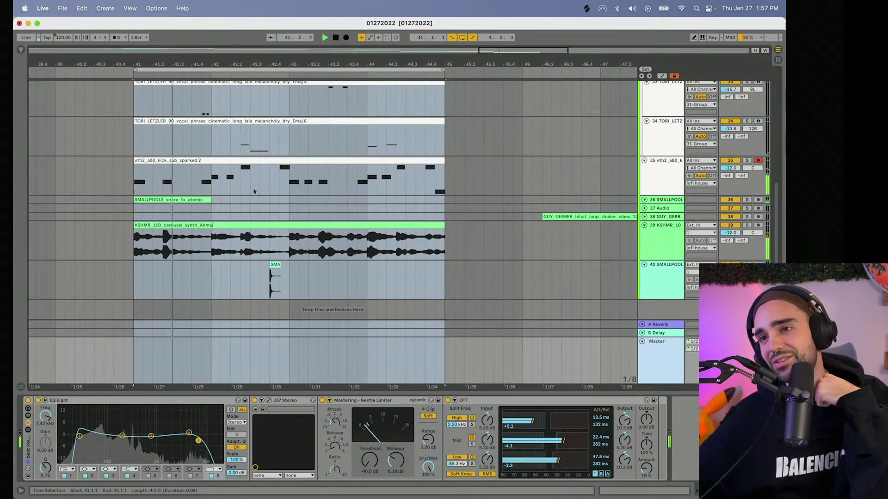
pyautogui.scroll(10, 253, 189)
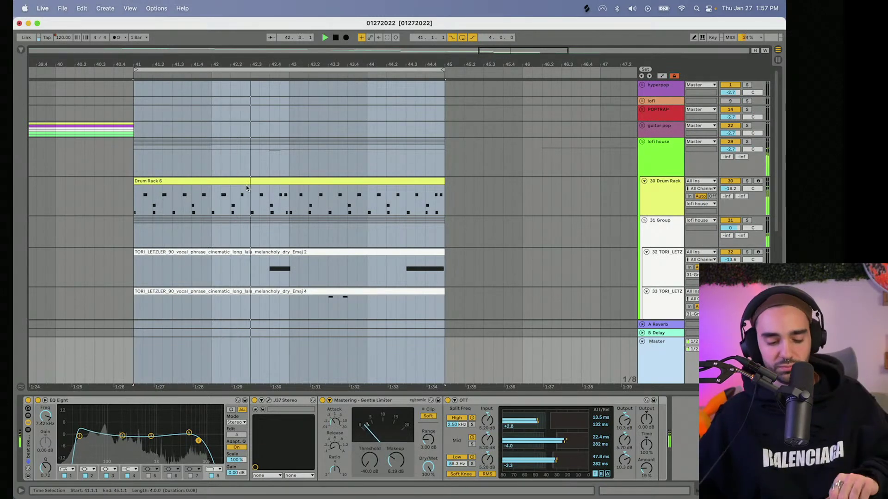
pyautogui.press('space')
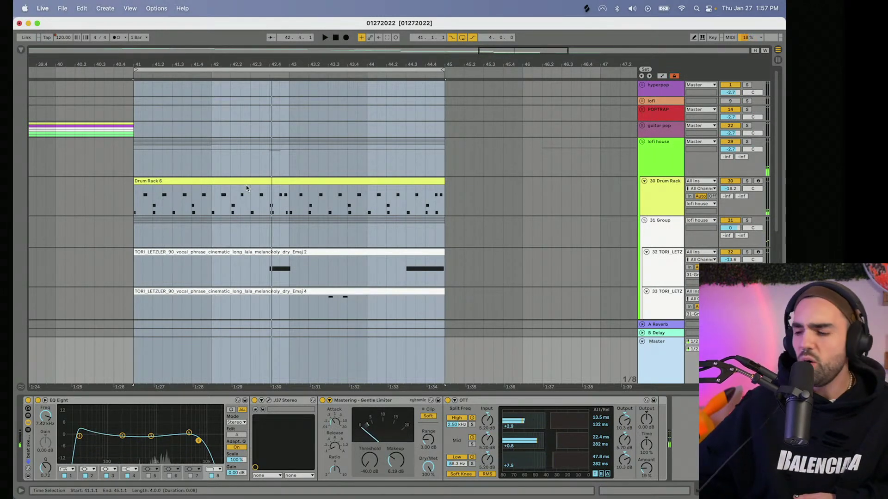